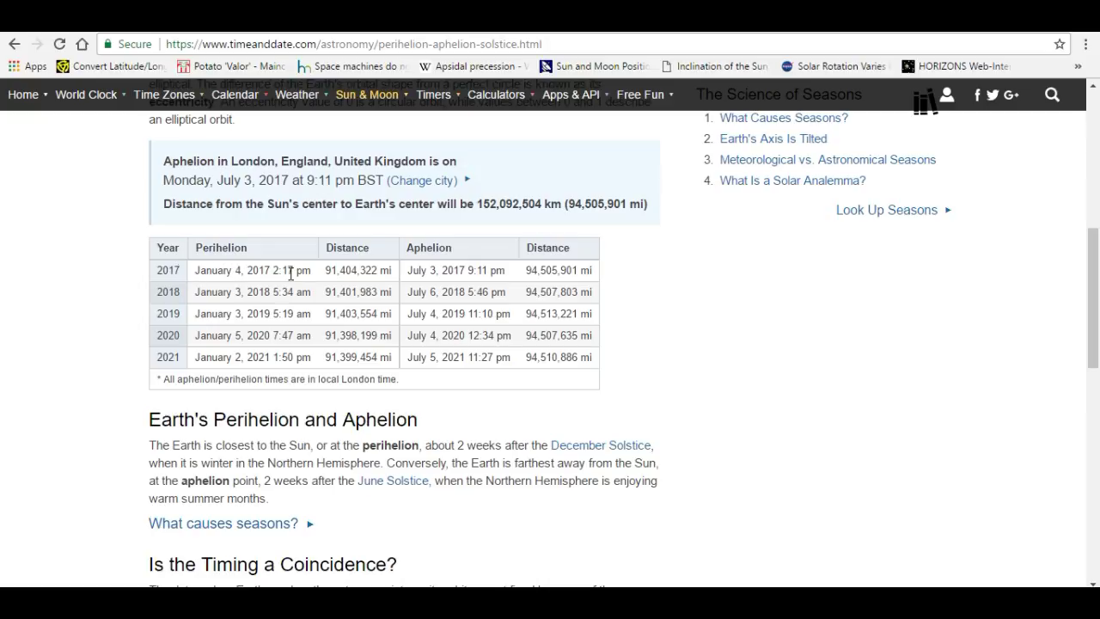
- Review the HORIZONS Sun results near 2017-Jan-04 14:17, then compare them with the timeanddate perihelion table
{"action": "left_click", "coordinate": [592, 33]}
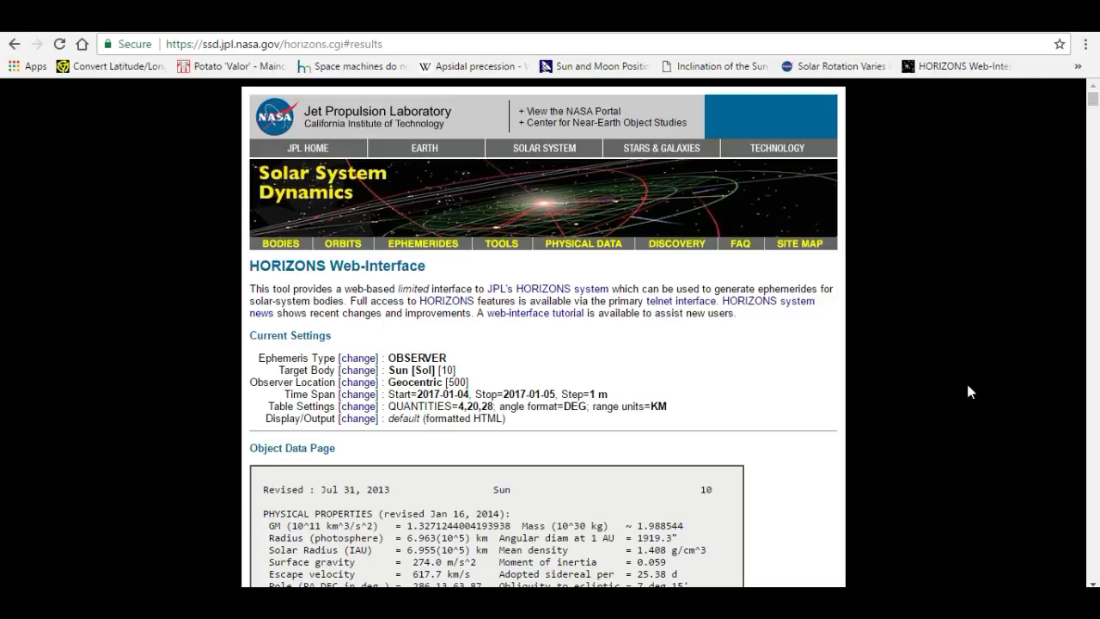
{"action": "left_click_drag", "start_coordinate": [1097, 100], "coordinate": [727, 410]}
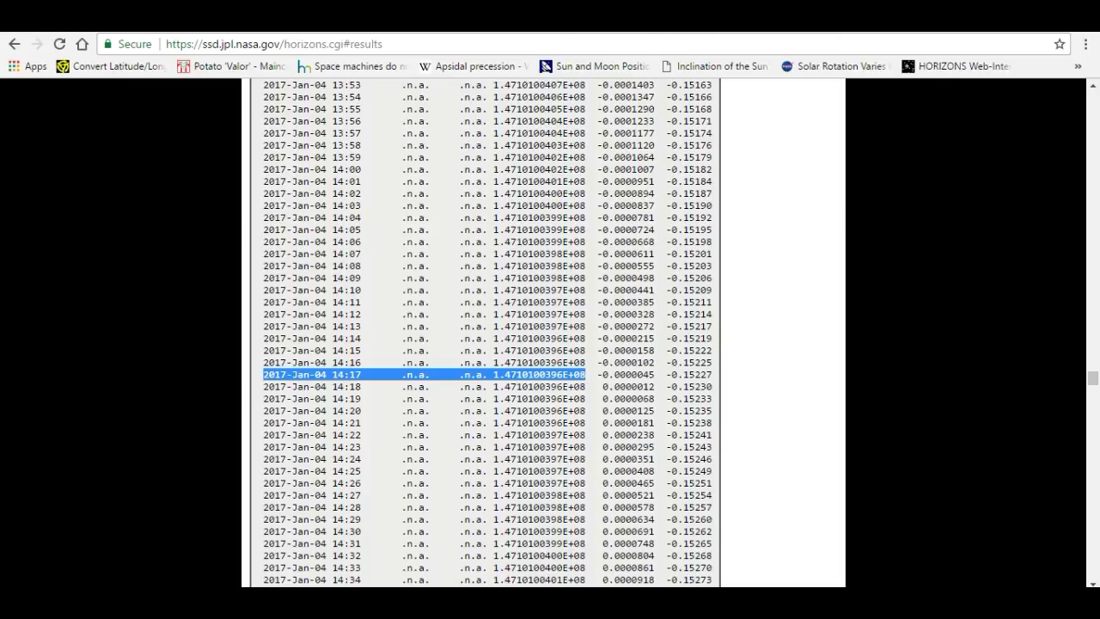
{"action": "key", "text": "ctrl+Tab"}
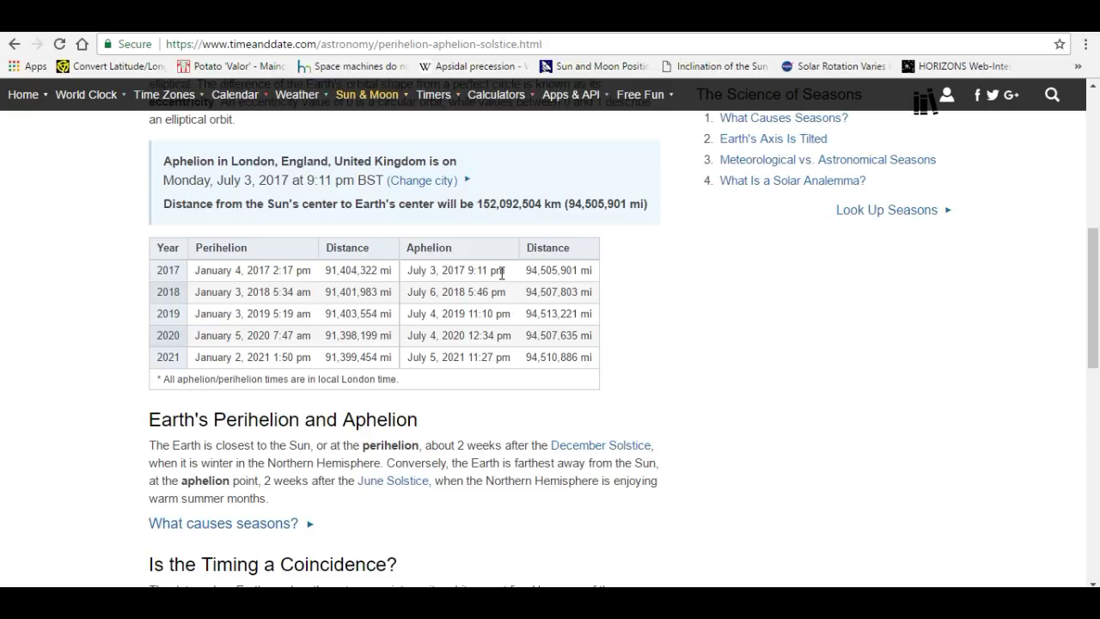
- Scroll the July HORIZONS results to the 2017-Jul-03 20:11 aphelion row, then return to the Jan-04 table
{"action": "left_click", "coordinate": [713, 34]}
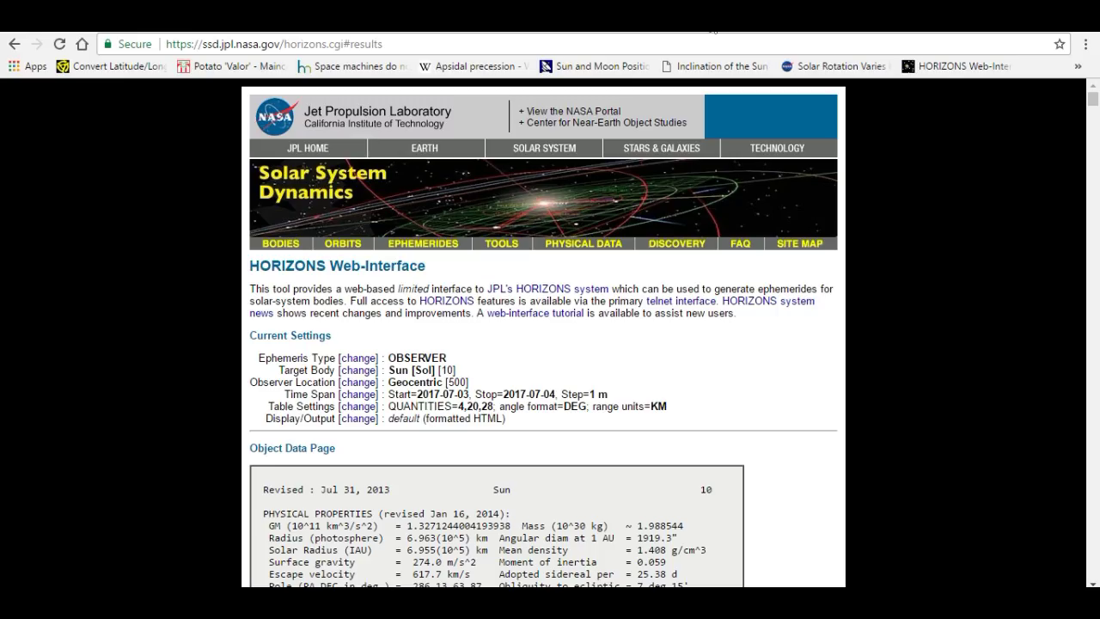
{"action": "left_click_drag", "start_coordinate": [1094, 103], "coordinate": [3, 487]}
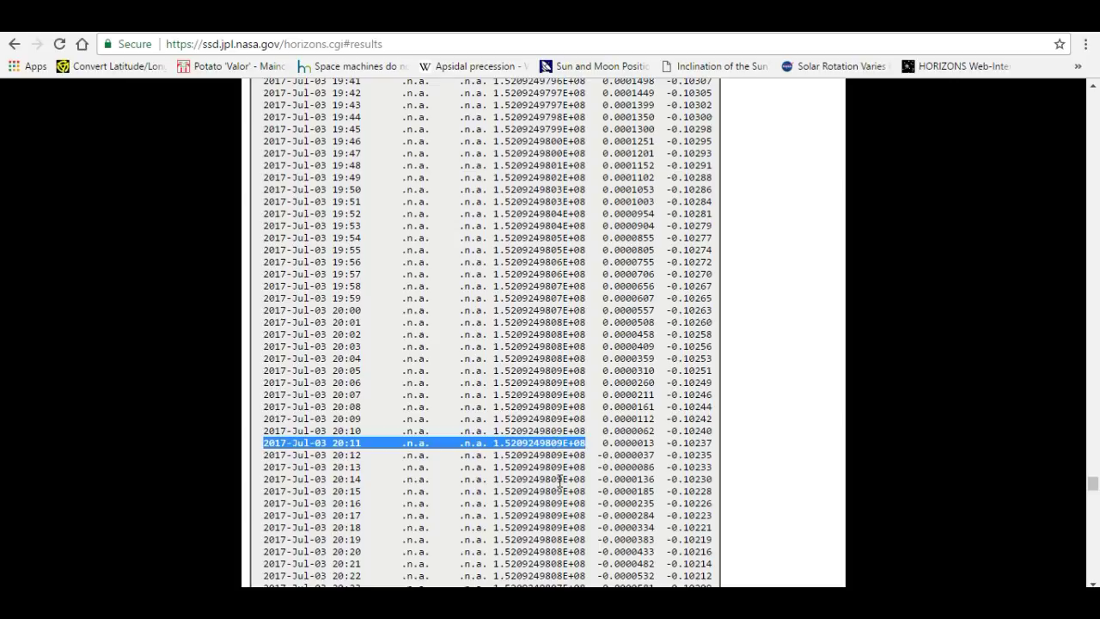
{"action": "scroll", "coordinate": [557, 518], "scroll_direction": "down", "scroll_amount": 1}
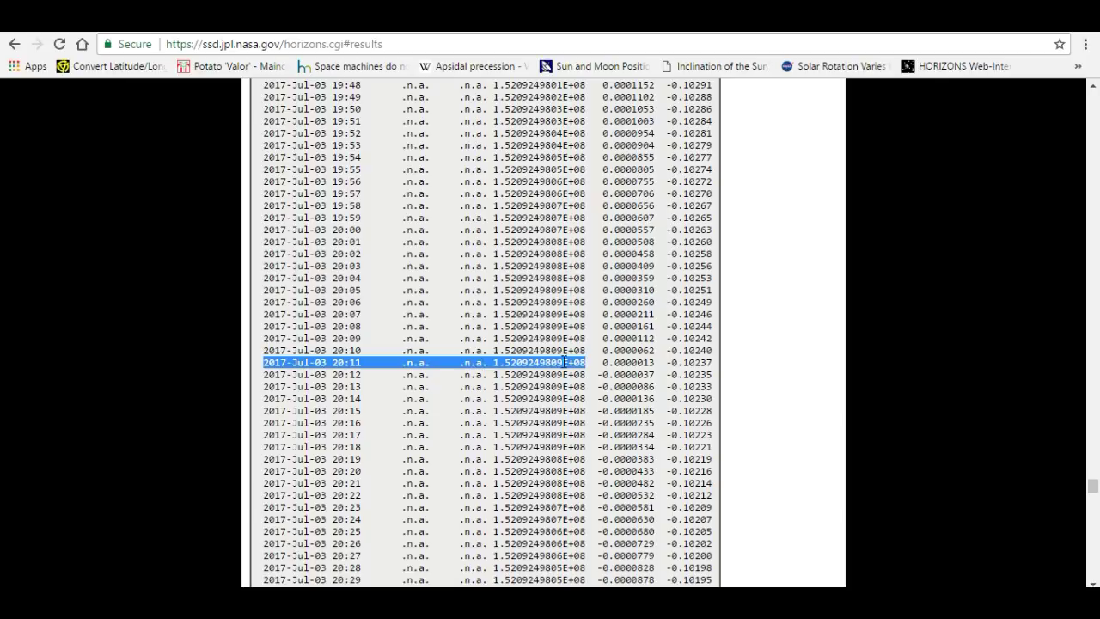
{"action": "left_click", "coordinate": [627, 18]}
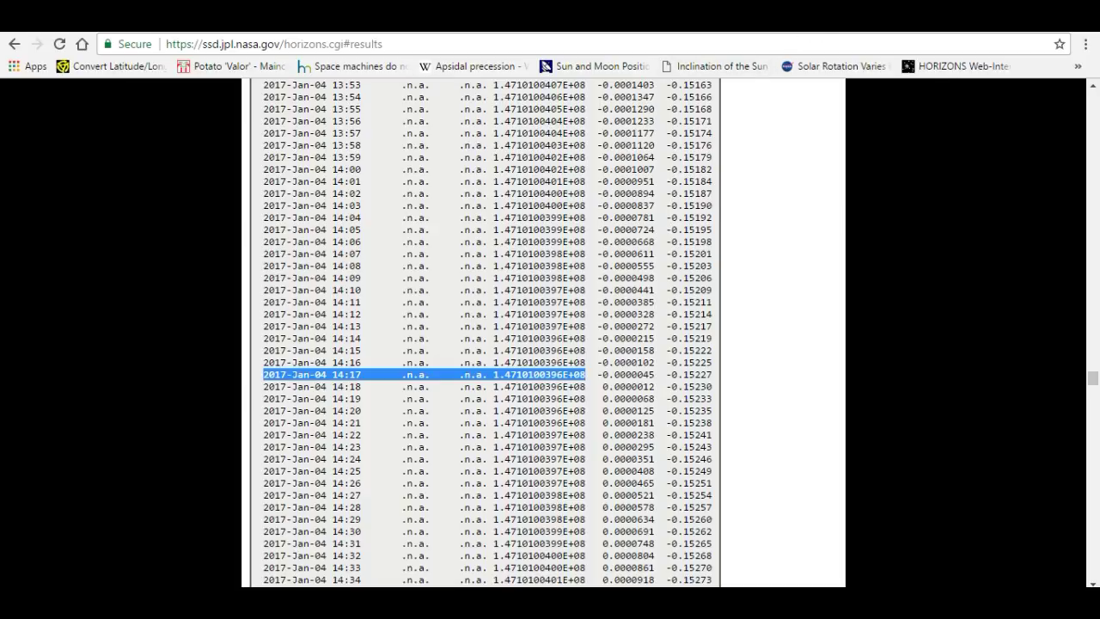
- Locate the 2018-Jan-03 05:34 perihelion row (1.4709723808E+08), then bring up the Ephemeris spreadsheet
{"action": "key", "text": "ctrl+Tab"}
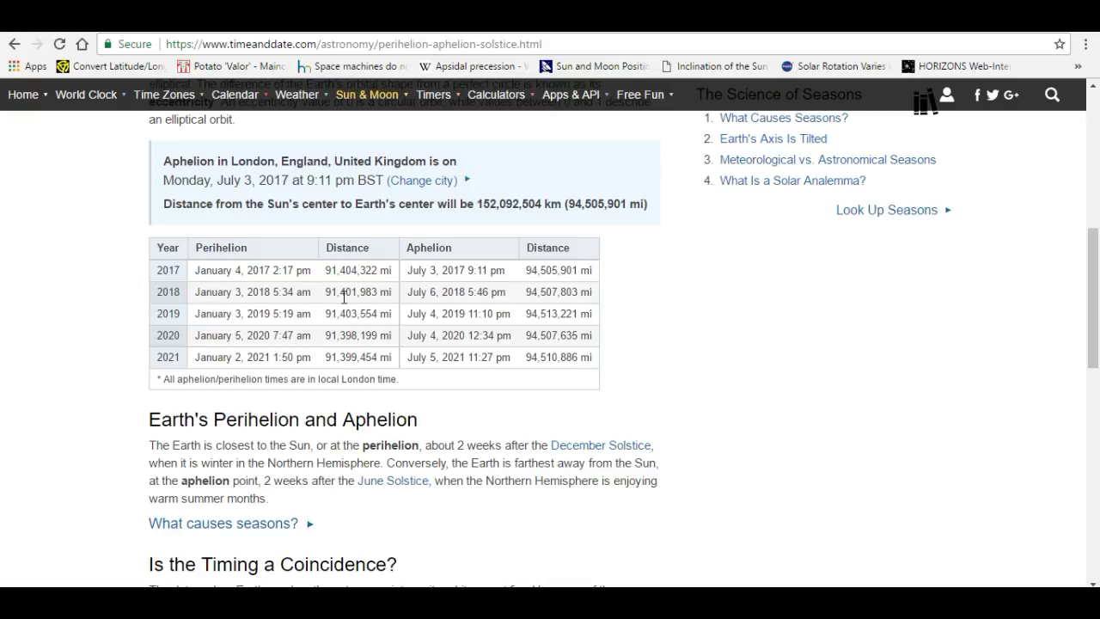
{"action": "left_click", "coordinate": [808, 17]}
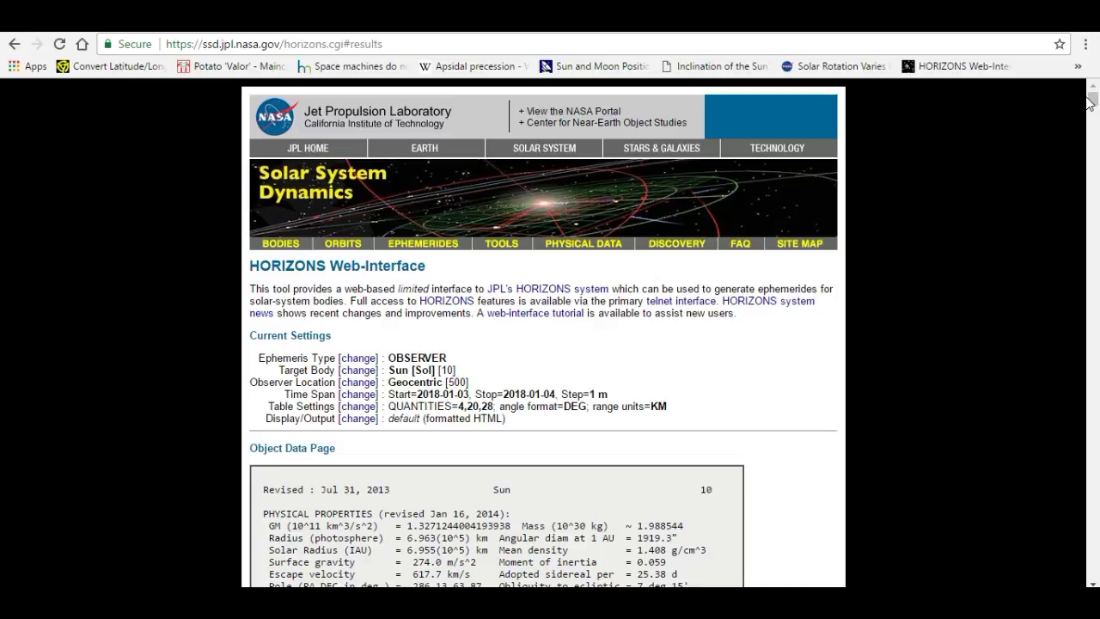
{"action": "left_click_drag", "start_coordinate": [1093, 102], "coordinate": [1081, 225]}
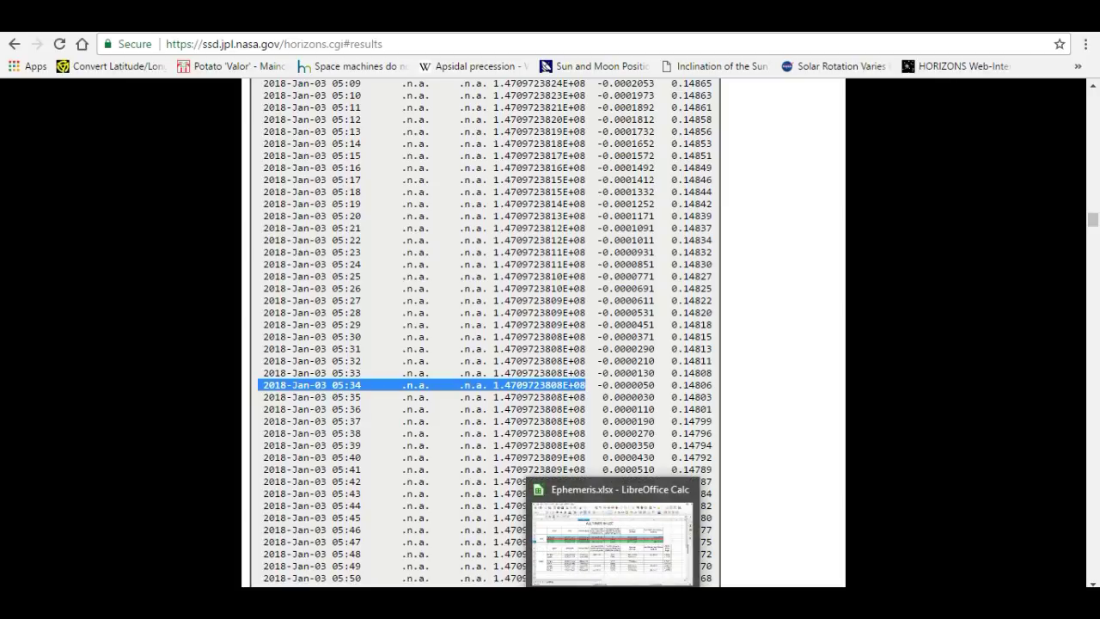
{"action": "left_click", "coordinate": [613, 528]}
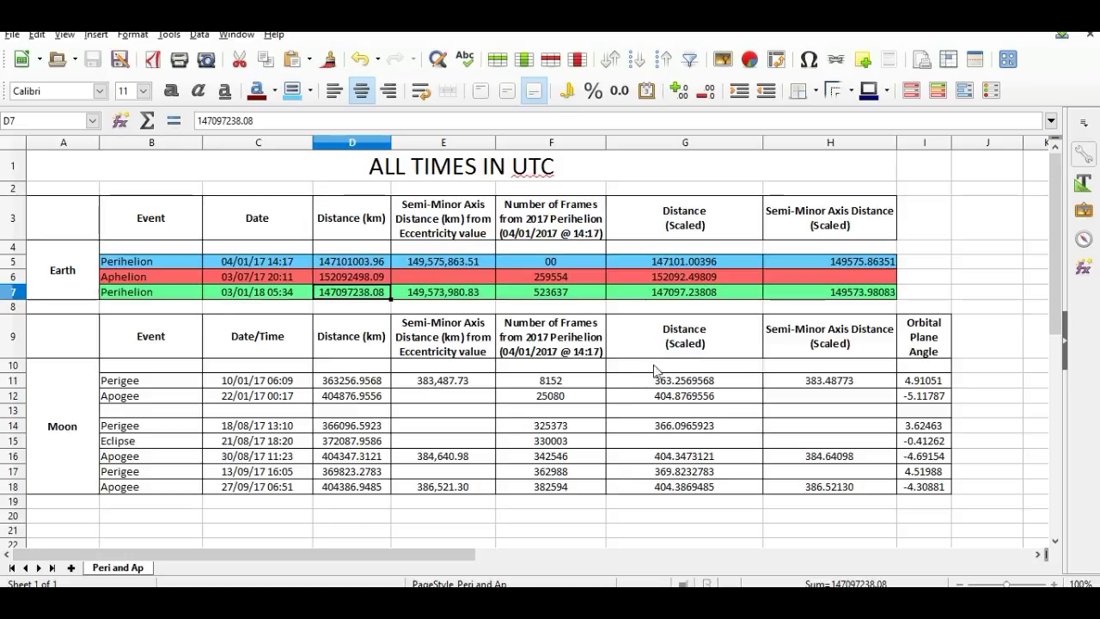
{"action": "left_click", "coordinate": [341, 267]}
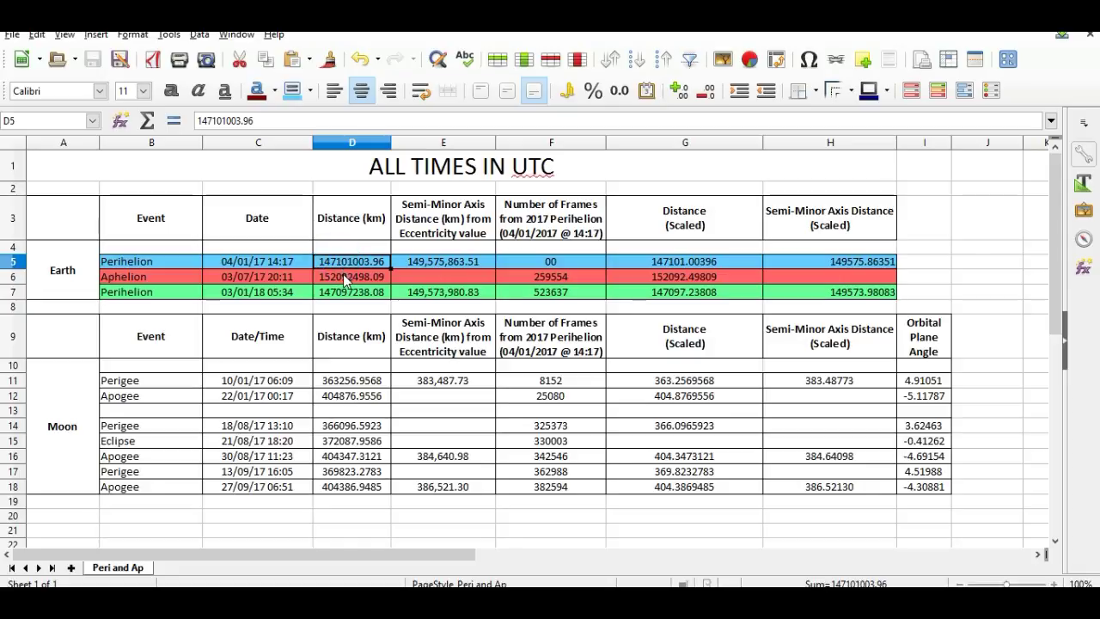
{"action": "left_click", "coordinate": [344, 277]}
{"action": "left_click", "coordinate": [348, 293]}
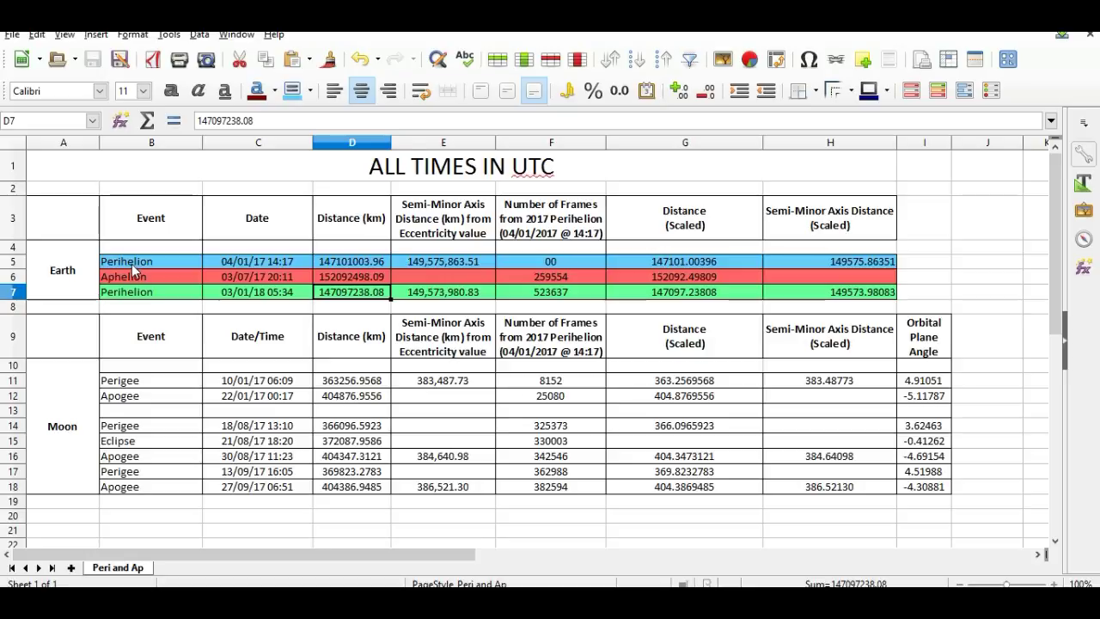
{"action": "left_click", "coordinate": [342, 266]}
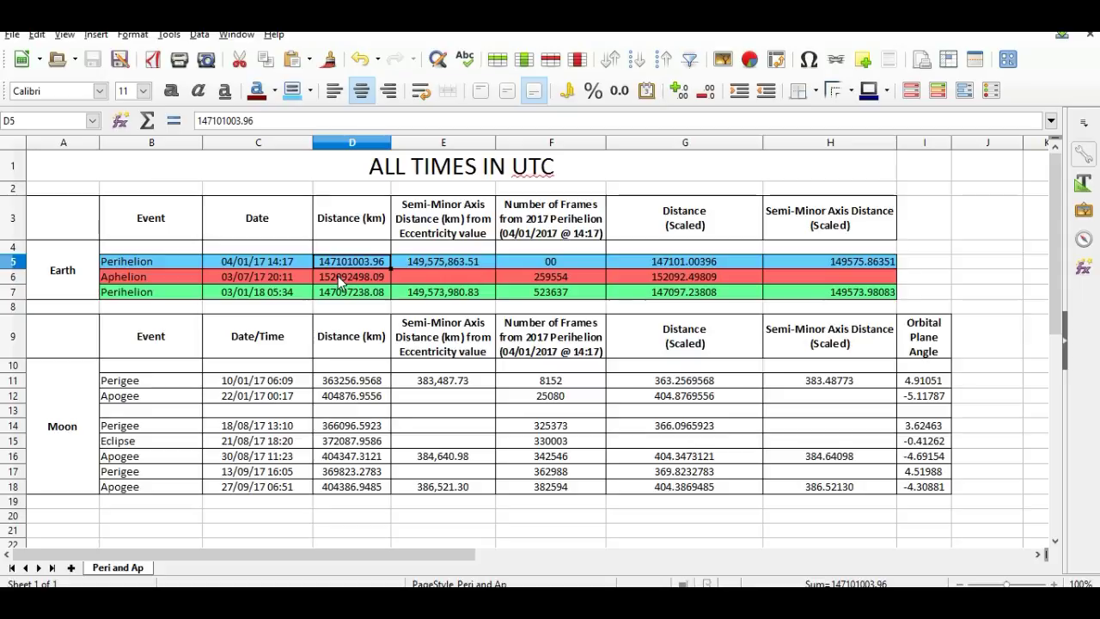
{"action": "left_click", "coordinate": [340, 281]}
{"action": "left_click", "coordinate": [344, 294]}
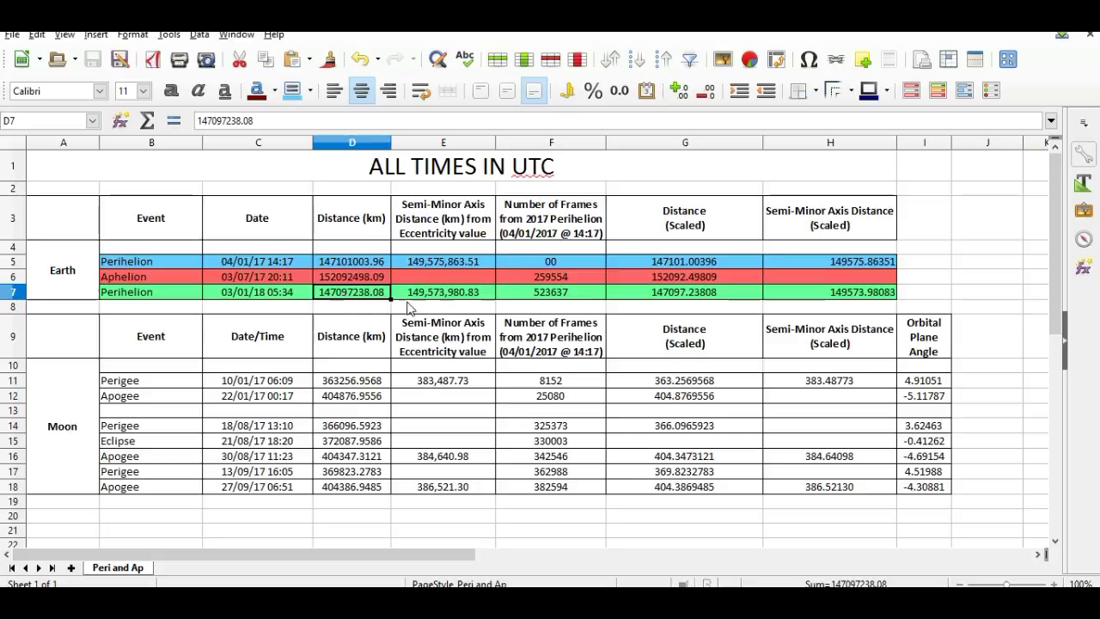
{"action": "left_click", "coordinate": [435, 262]}
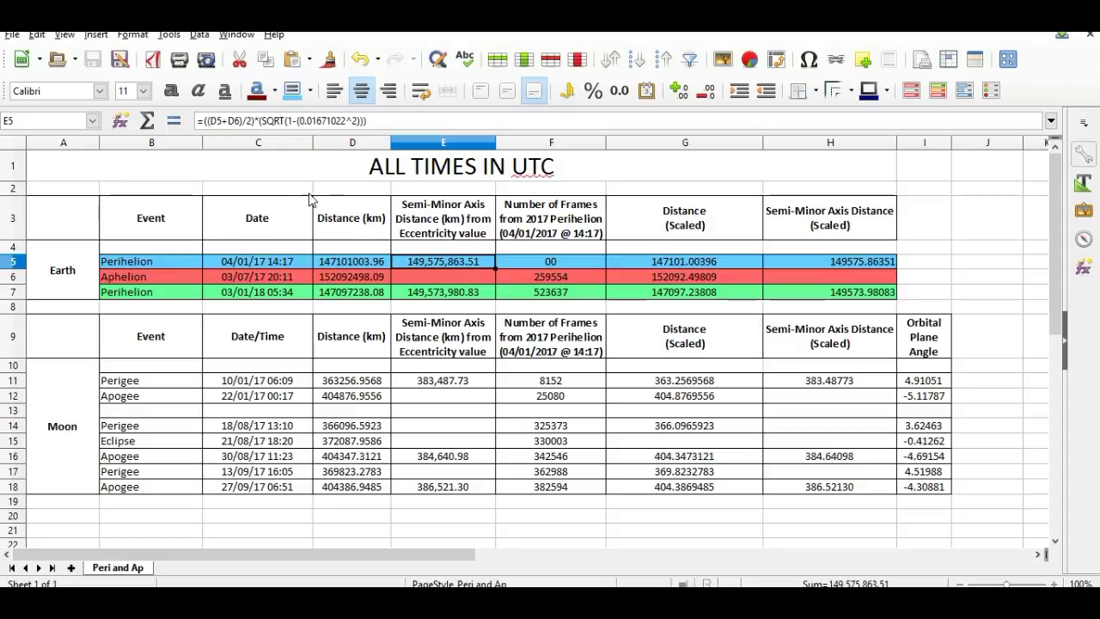
{"action": "left_click", "coordinate": [343, 269]}
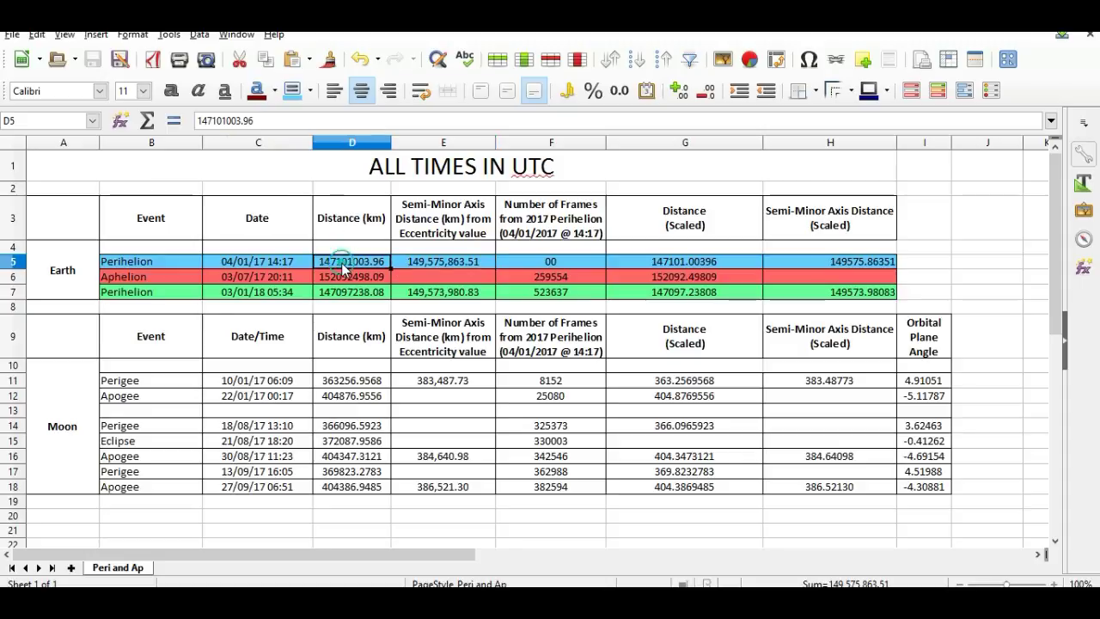
{"action": "left_click", "coordinate": [343, 277]}
{"action": "left_click", "coordinate": [346, 261]}
{"action": "left_click", "coordinate": [347, 278]}
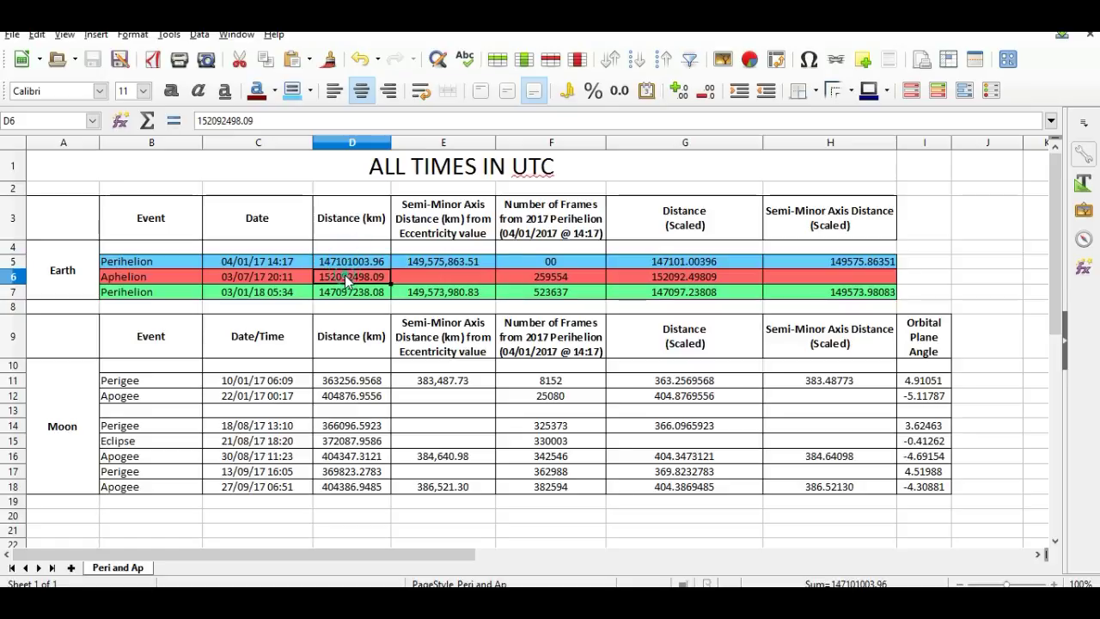
{"action": "left_click", "coordinate": [345, 262]}
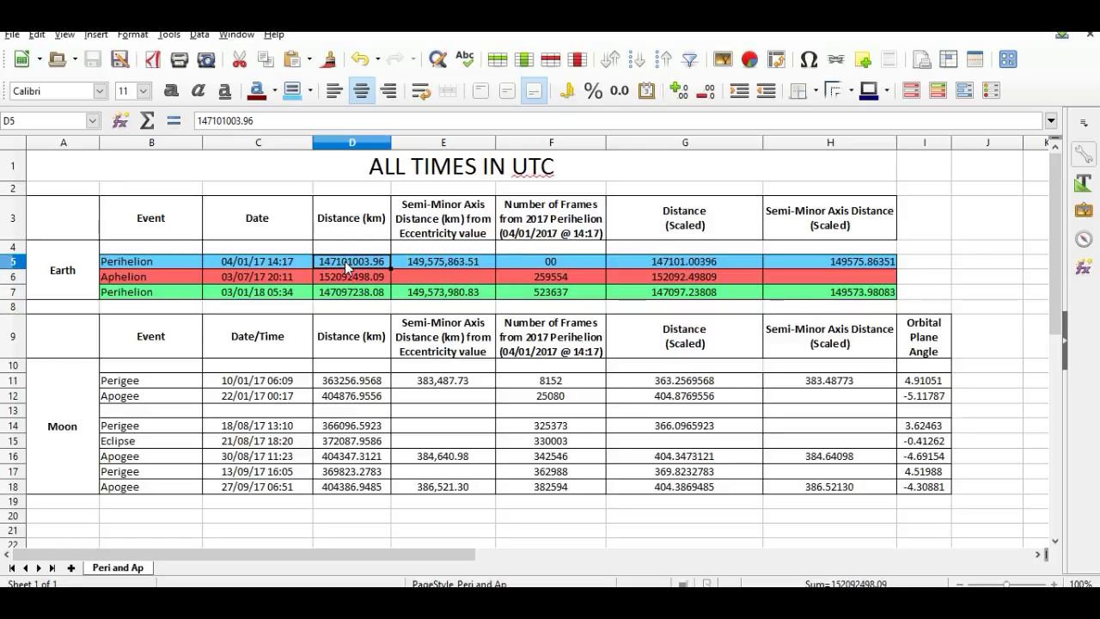
{"action": "left_click", "coordinate": [346, 276]}
{"action": "left_click", "coordinate": [346, 263]}
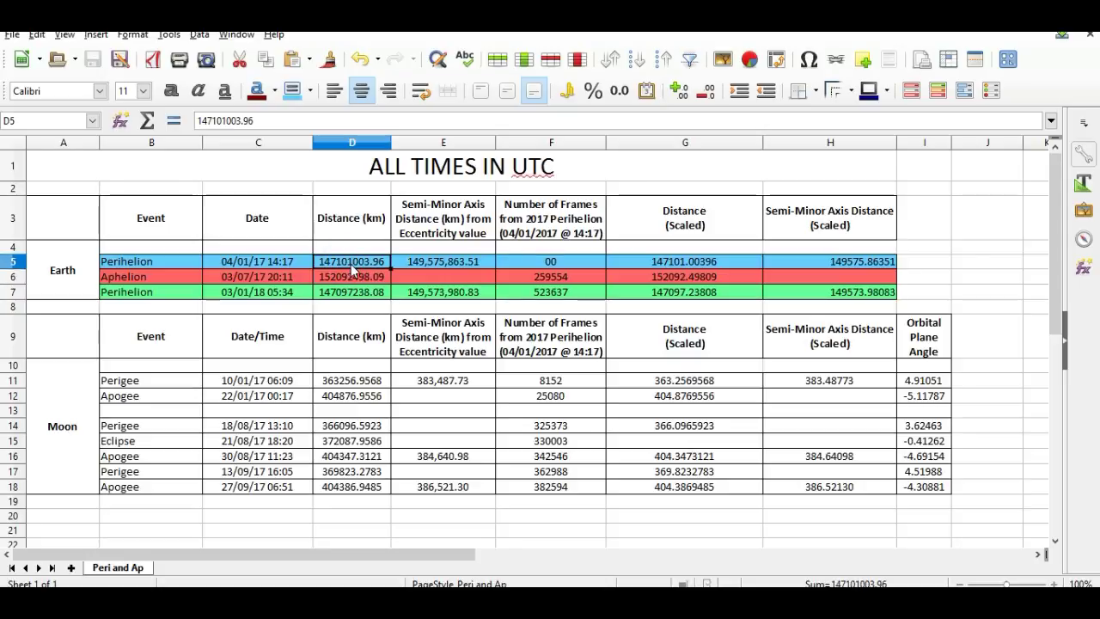
{"action": "left_click", "coordinate": [409, 267]}
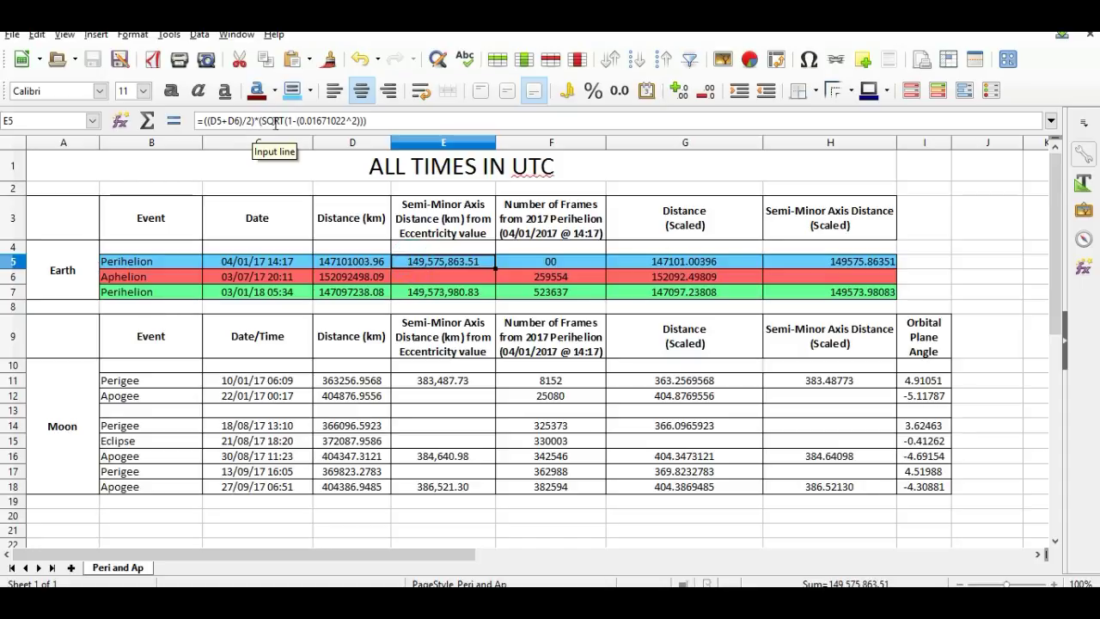
{"action": "left_click_drag", "start_coordinate": [299, 122], "coordinate": [347, 123]}
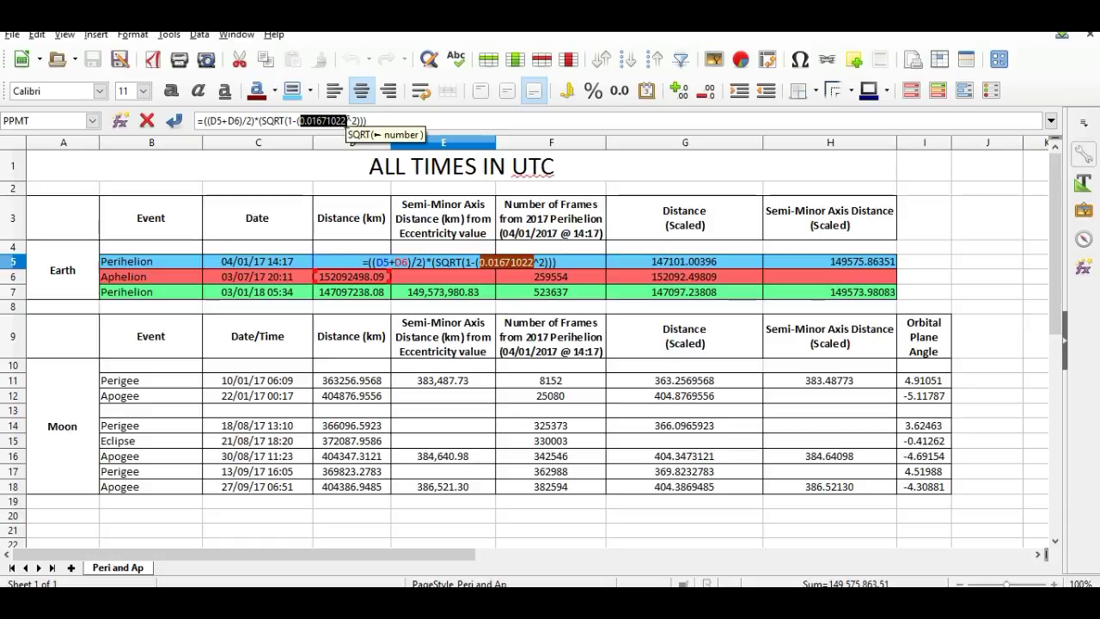
{"action": "left_click", "coordinate": [372, 121]}
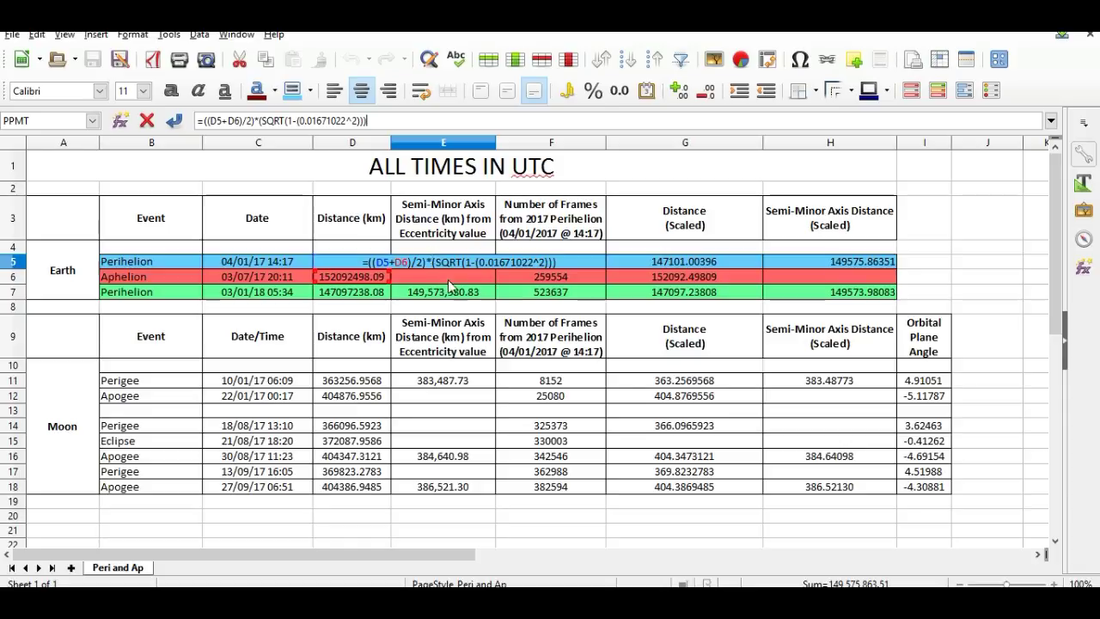
{"action": "left_click", "coordinate": [173, 120]}
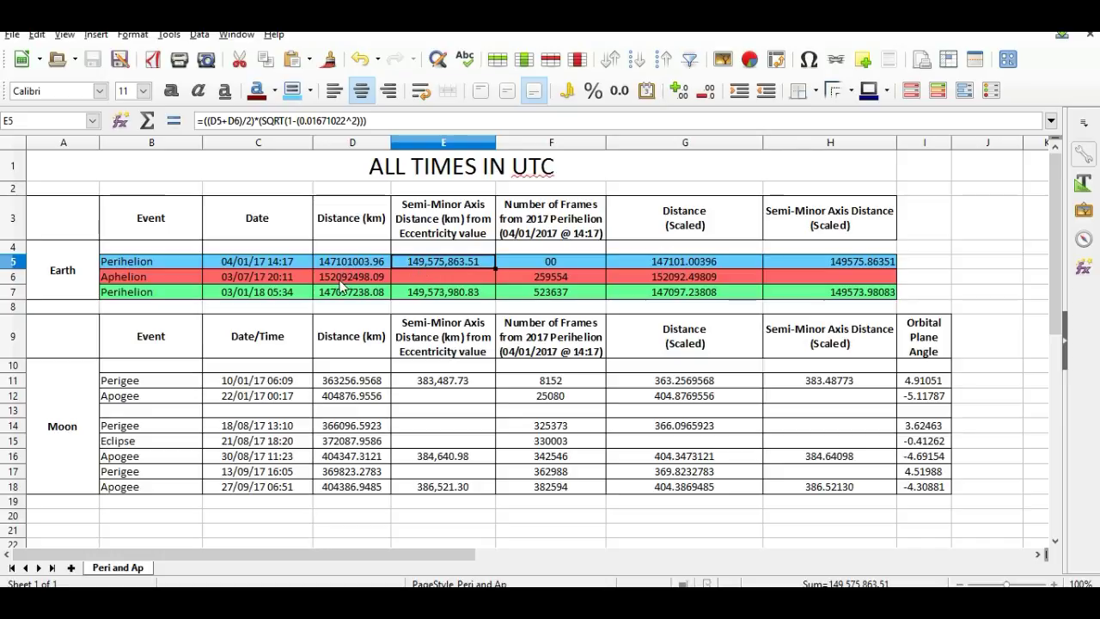
{"action": "left_click", "coordinate": [423, 294]}
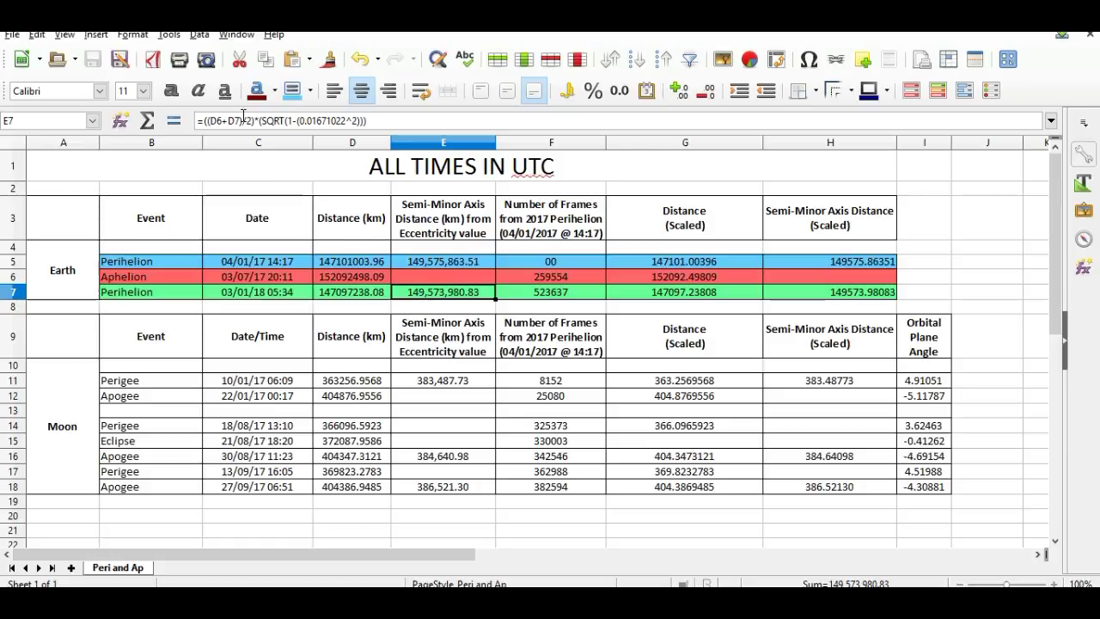
{"action": "left_click", "coordinate": [359, 278]}
{"action": "left_click", "coordinate": [356, 289]}
{"action": "left_click", "coordinate": [355, 281]}
{"action": "left_click", "coordinate": [356, 290]}
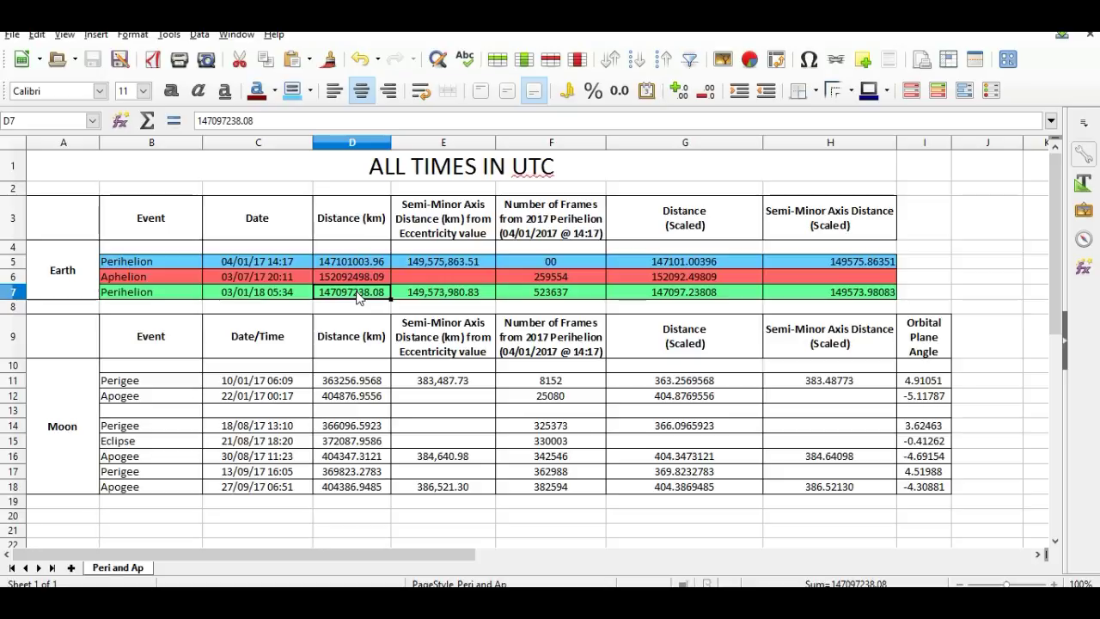
{"action": "left_click", "coordinate": [406, 295]}
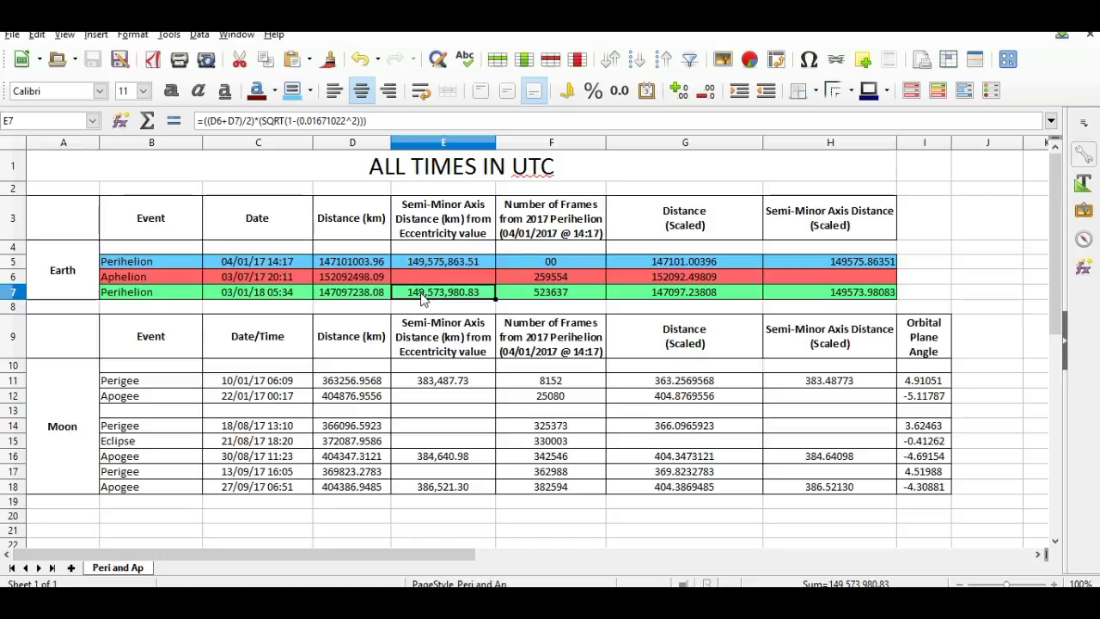
- Compare the scaled distances in G5–G7 with the kilometre distances in D5–D7
{"action": "left_click", "coordinate": [673, 266]}
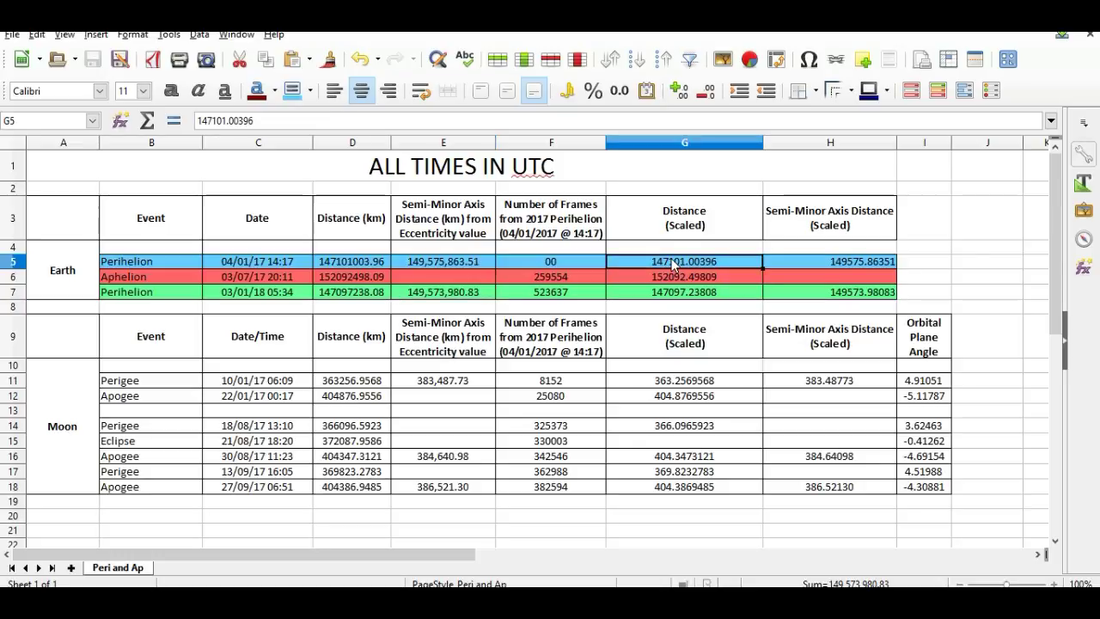
{"action": "left_click", "coordinate": [671, 277]}
{"action": "left_click", "coordinate": [668, 292]}
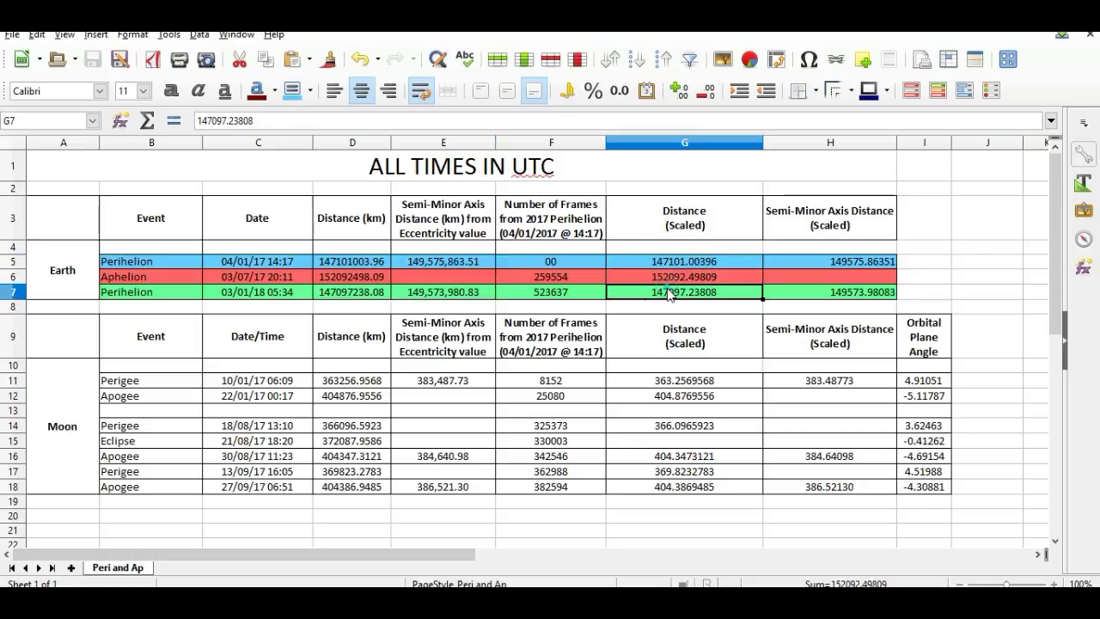
{"action": "left_click", "coordinate": [344, 293]}
{"action": "left_click", "coordinate": [346, 278]}
{"action": "left_click", "coordinate": [350, 263]}
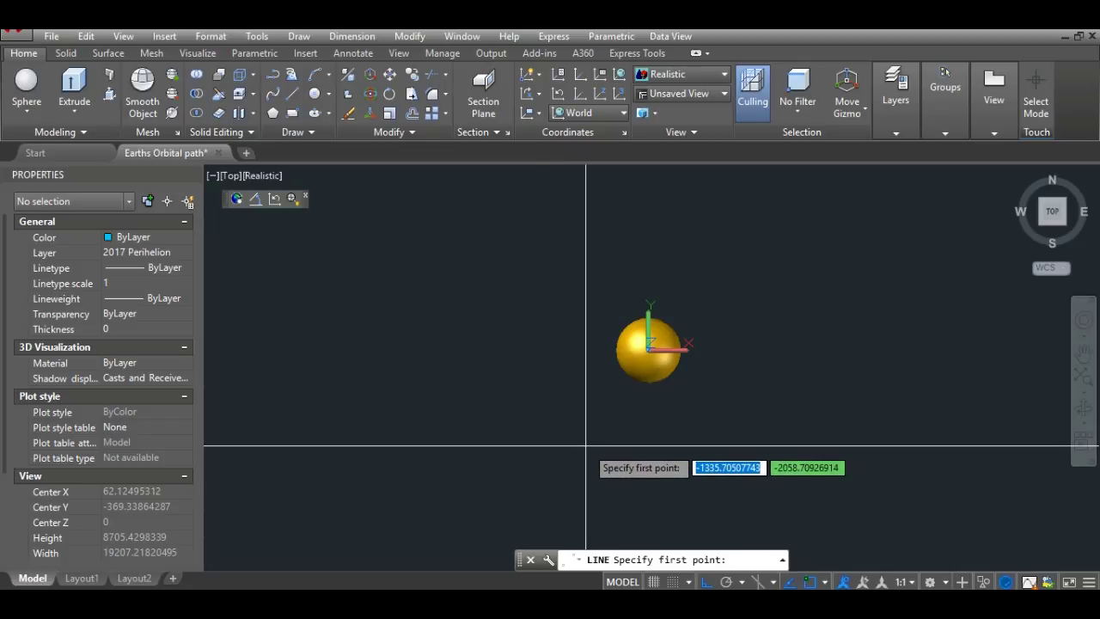
- Draw a line left from the sun's centre, using 147101.00396 copied from G5 as its length
{"action": "left_click", "coordinate": [647, 348]}
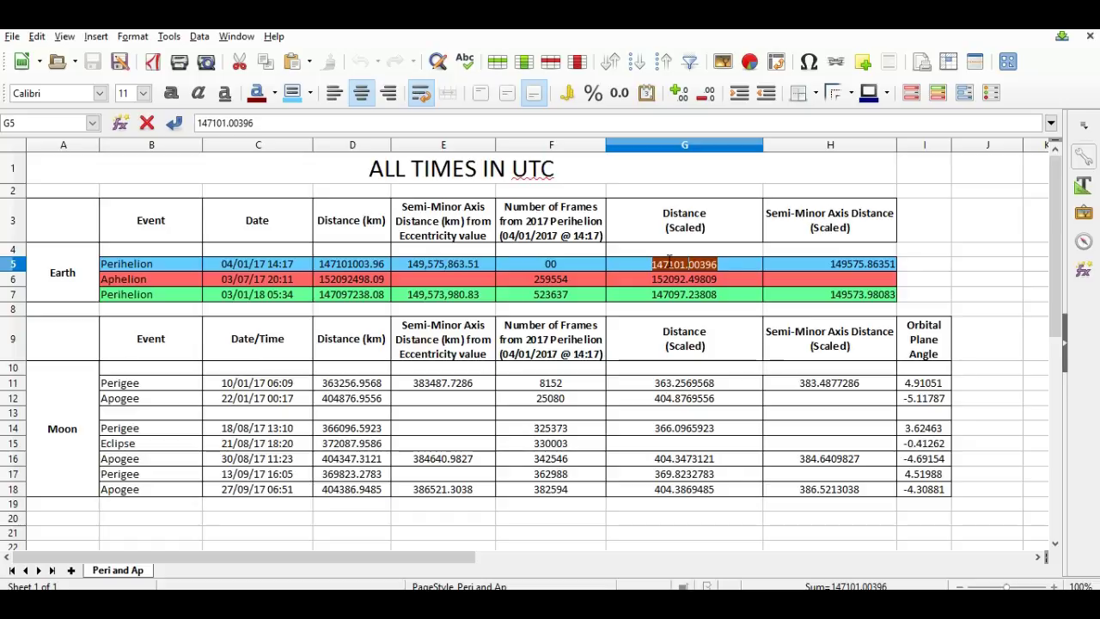
{"action": "right_click", "coordinate": [670, 262]}
{"action": "key", "text": "Escape"}
{"action": "right_click", "coordinate": [673, 271]}
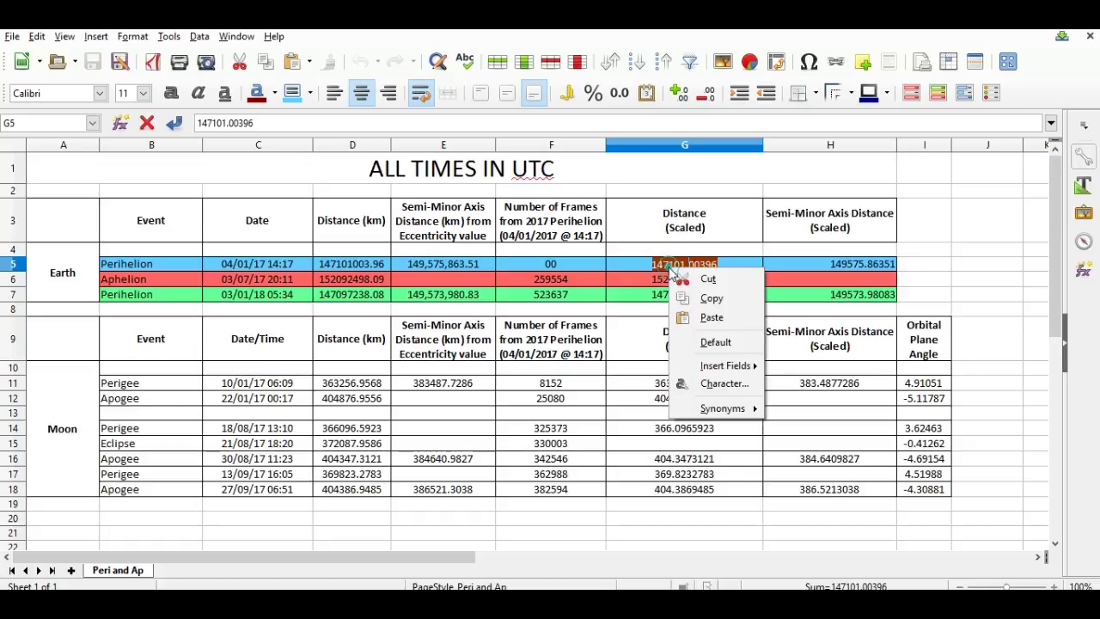
{"action": "left_click", "coordinate": [711, 299]}
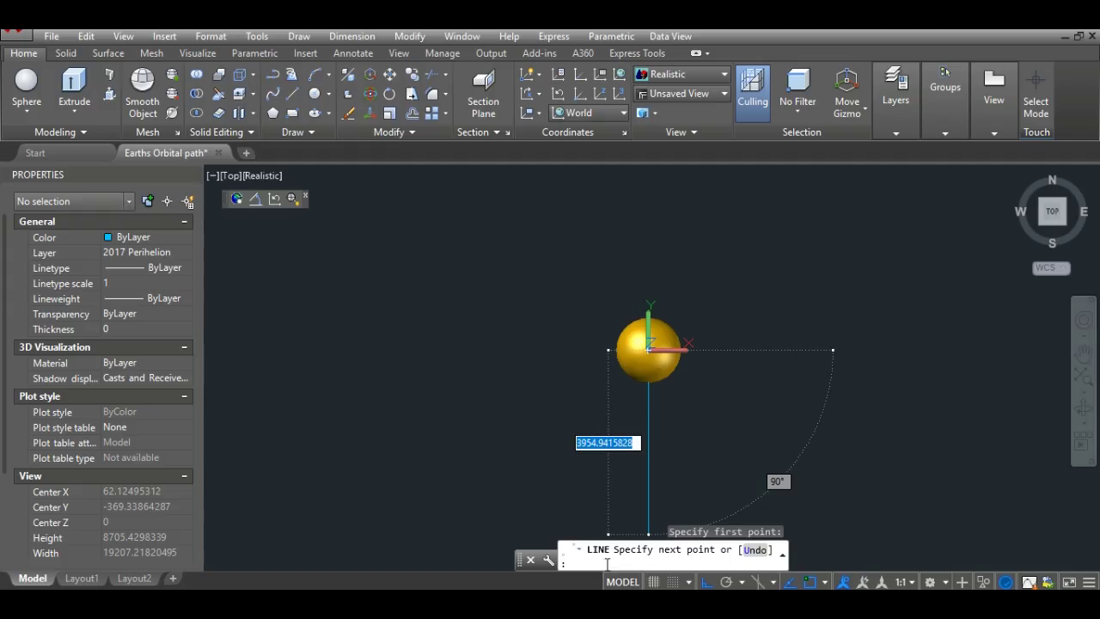
{"action": "right_click", "coordinate": [602, 559]}
{"action": "left_click", "coordinate": [535, 488]}
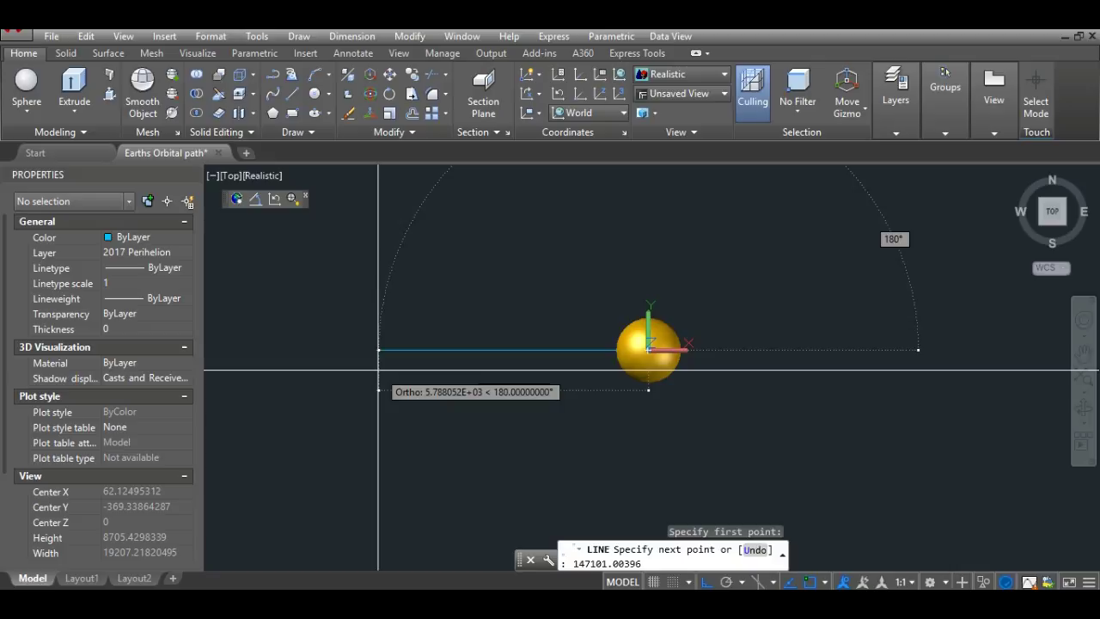
{"action": "key", "text": "Return"}
- Finish the line and confirm in Properties that it is 147101.00396 long on the 2017 Perihelion layer
{"action": "scroll", "coordinate": [550, 372], "scroll_direction": "down", "scroll_amount": 5}
{"action": "scroll", "coordinate": [541, 387], "scroll_direction": "down", "scroll_amount": 10}
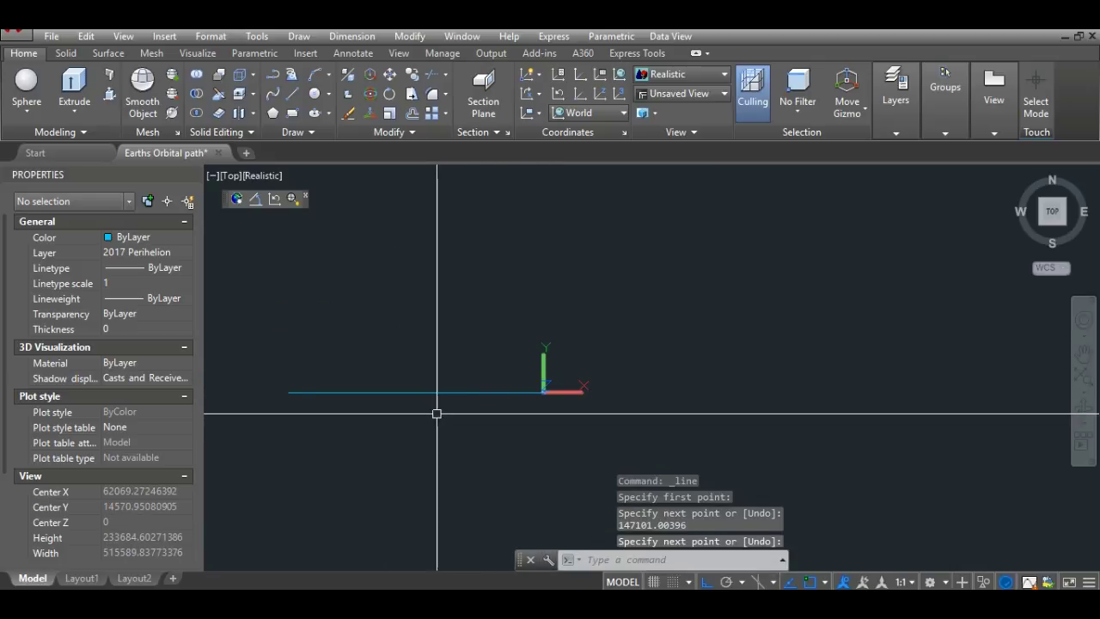
{"action": "scroll", "coordinate": [422, 403], "scroll_direction": "up", "scroll_amount": 1}
{"action": "middle_click_drag", "start_coordinate": [422, 403], "coordinate": [474, 397]}
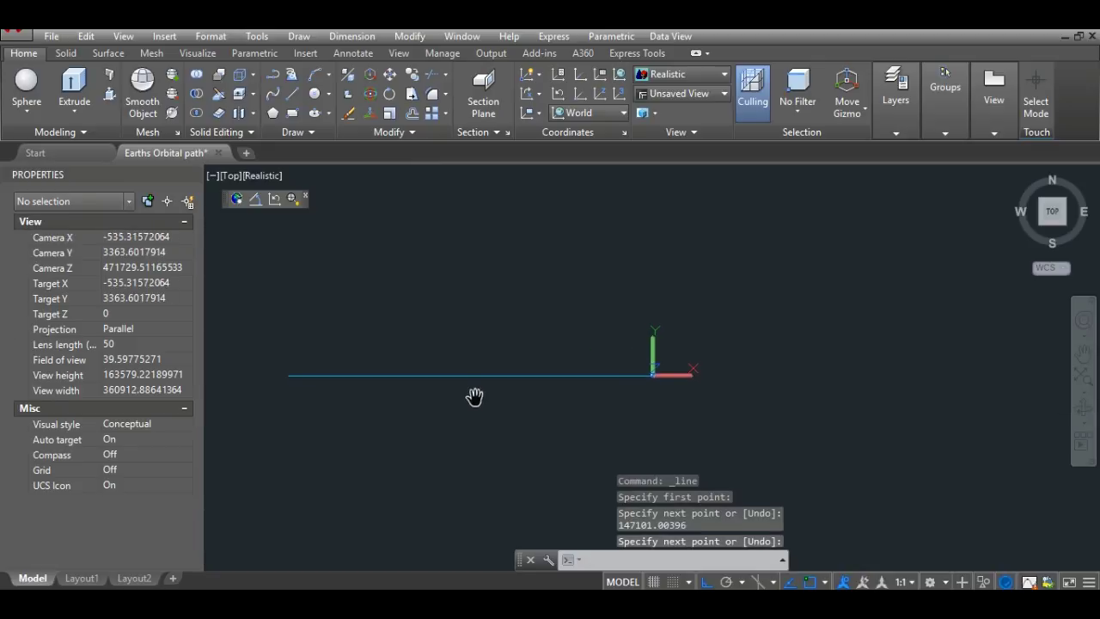
{"action": "key", "text": "Return"}
{"action": "left_click", "coordinate": [470, 376]}
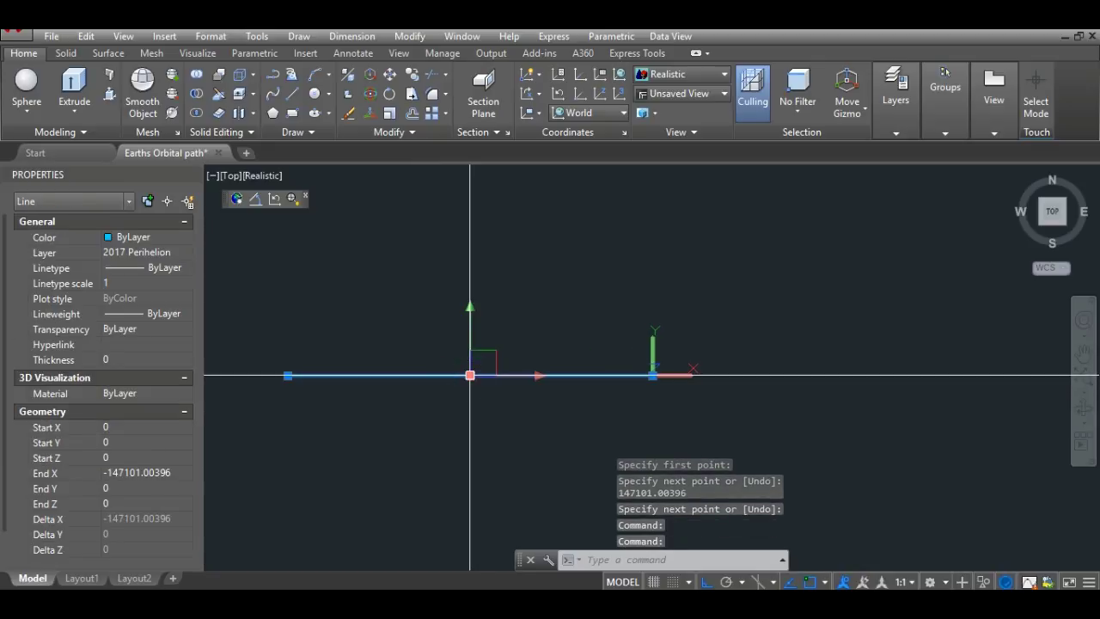
{"action": "scroll", "coordinate": [96, 520], "scroll_direction": "down", "scroll_amount": 1}
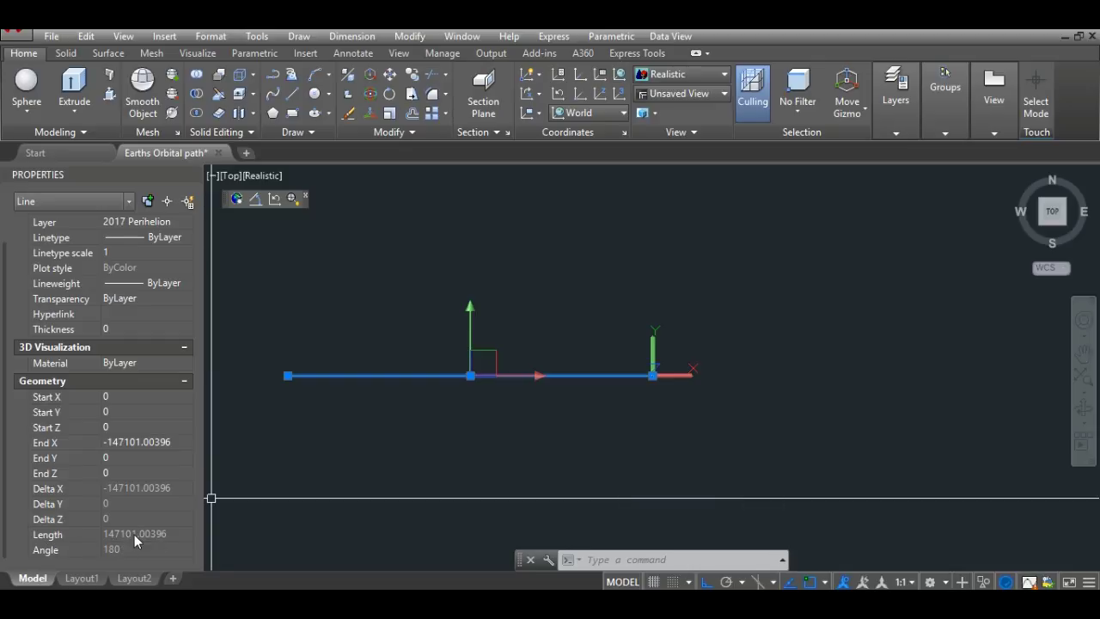
{"action": "key", "text": "Escape"}
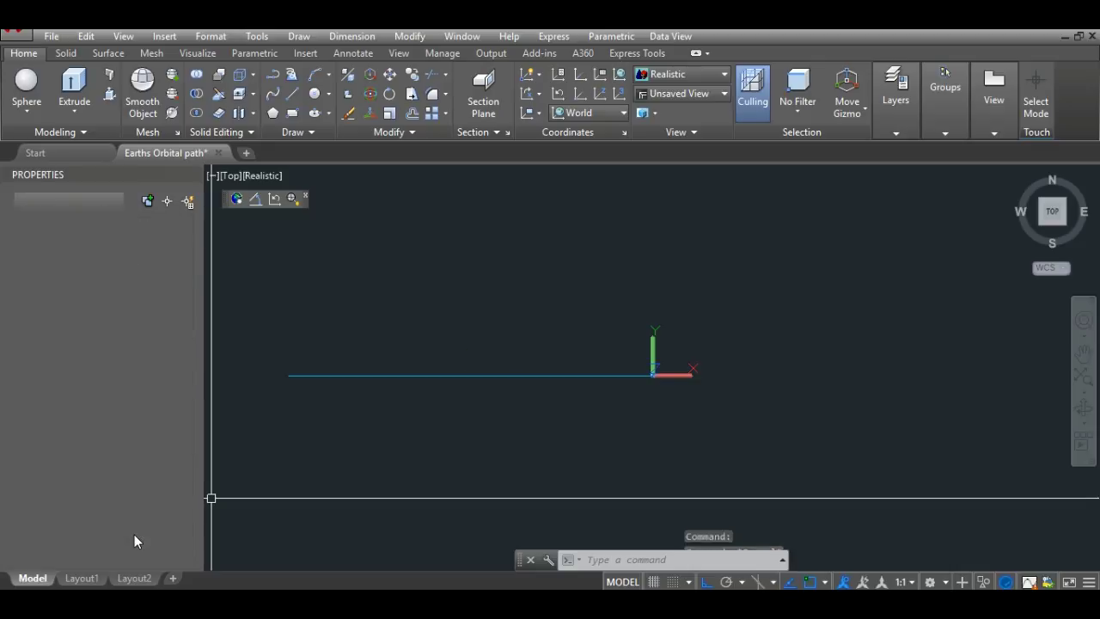
{"action": "middle_click_drag", "start_coordinate": [699, 422], "coordinate": [568, 450]}
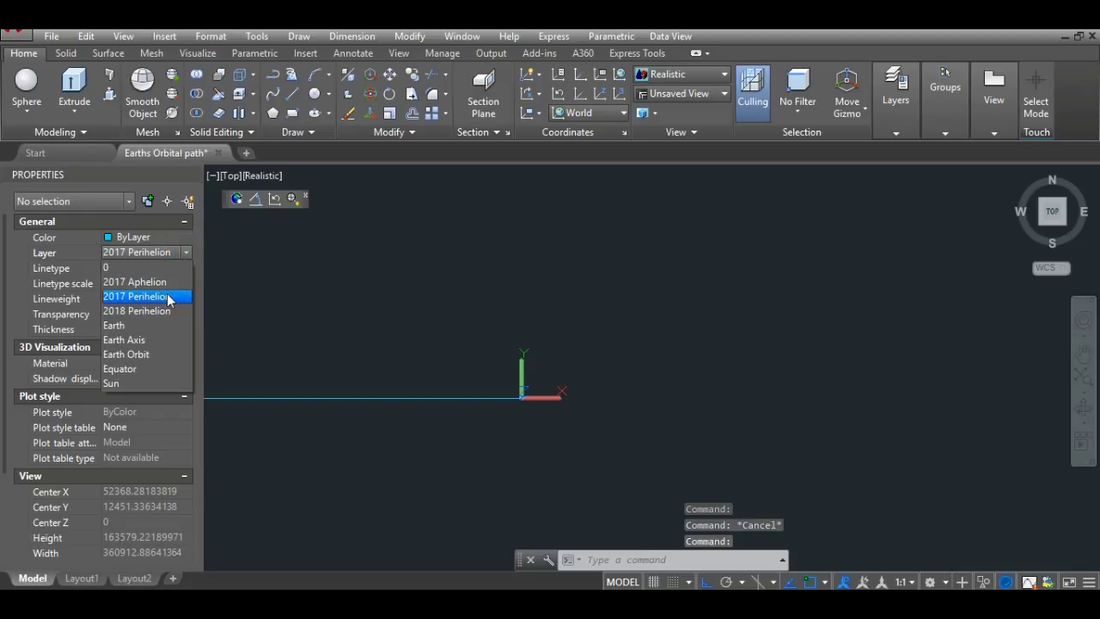
- On the 2017 Aphelion layer, draw a line right from the sun's centre 152092.49809 long, copied from G6
{"action": "left_click", "coordinate": [164, 282]}
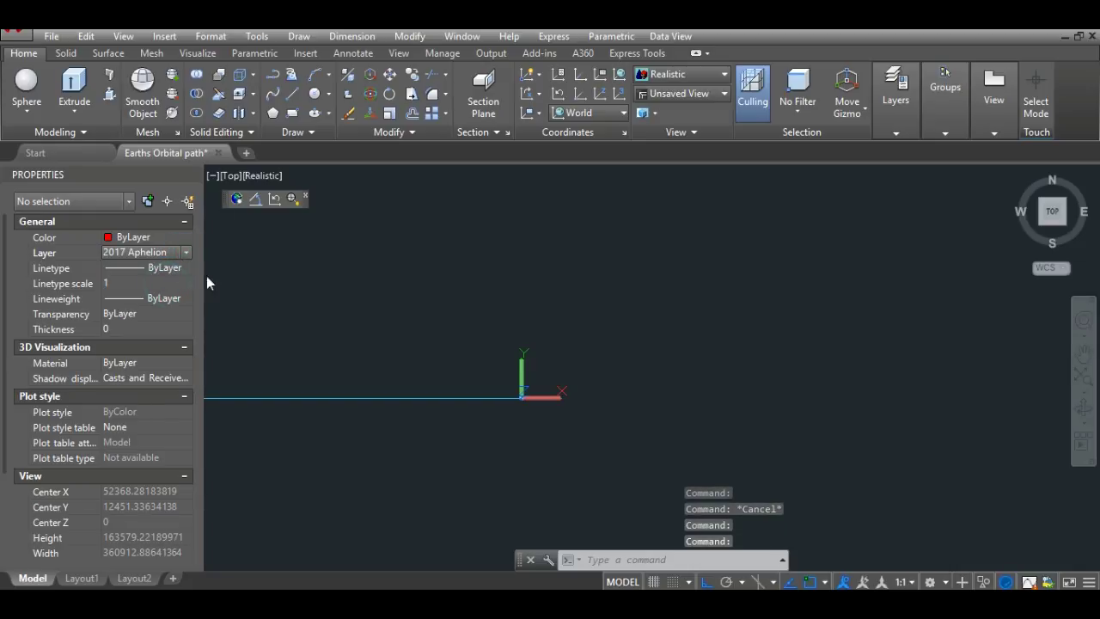
{"action": "left_click", "coordinate": [293, 98]}
{"action": "scroll", "coordinate": [511, 391], "scroll_direction": "up", "scroll_amount": 6}
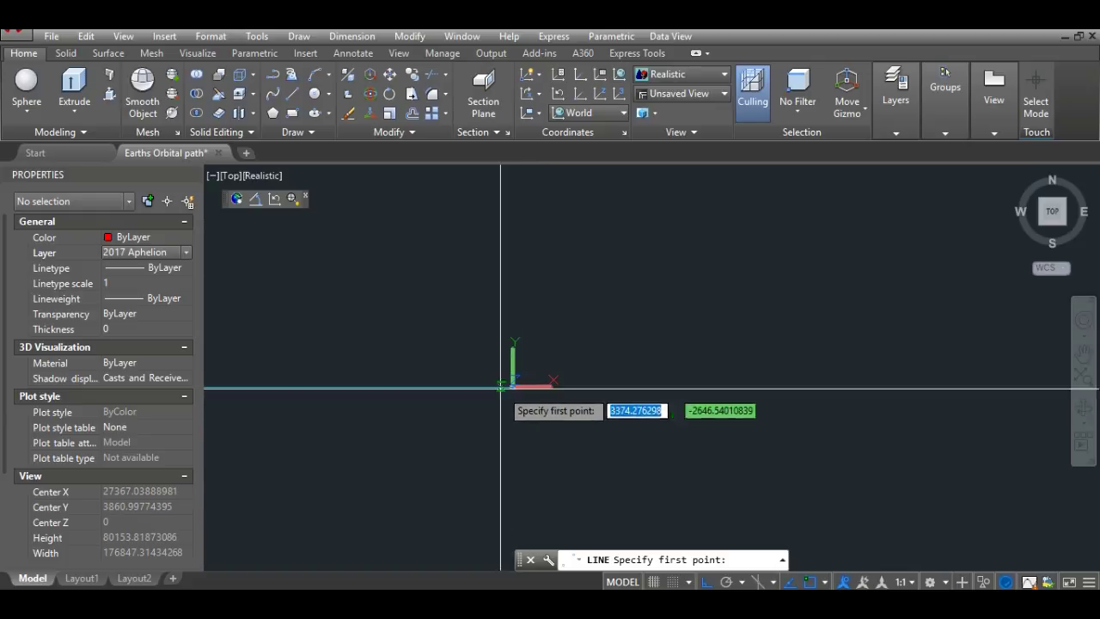
{"action": "scroll", "coordinate": [542, 378], "scroll_direction": "up", "scroll_amount": 3}
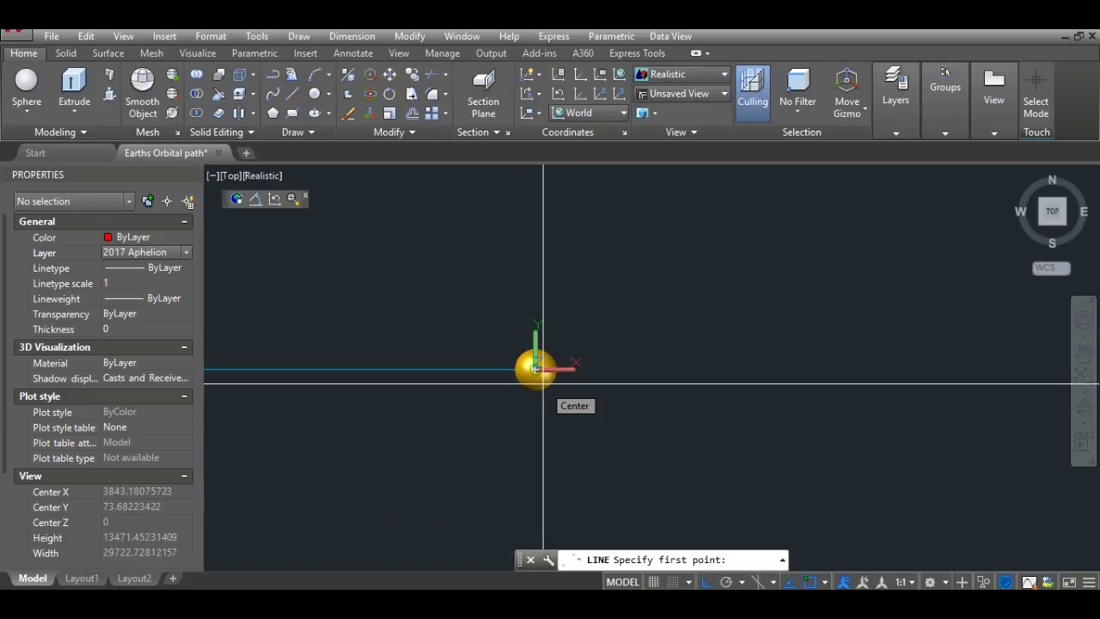
{"action": "left_click", "coordinate": [535, 367]}
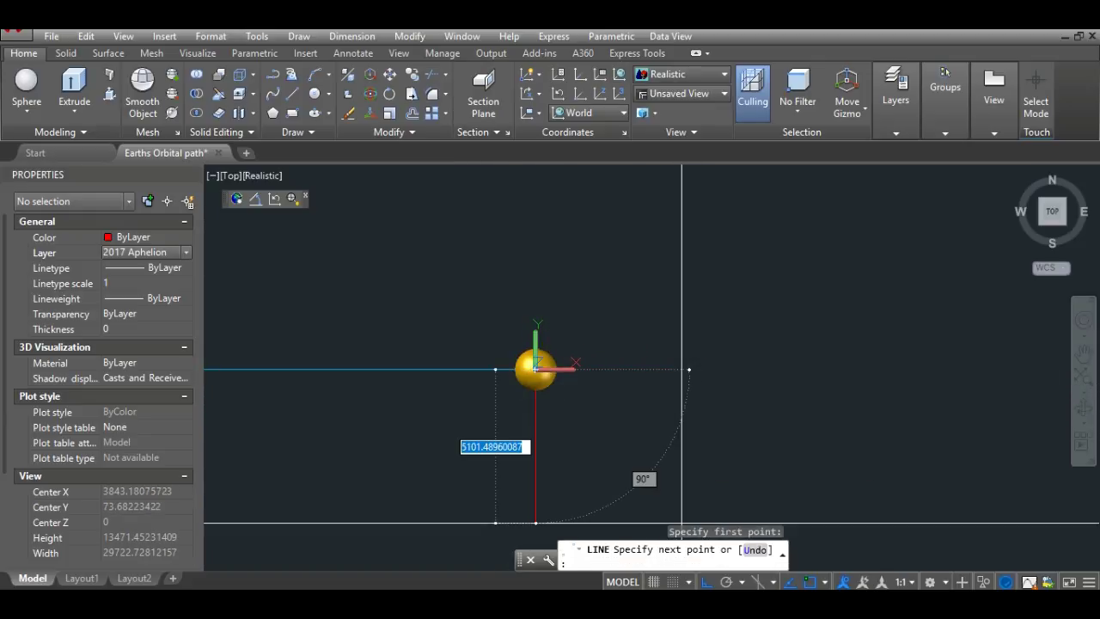
{"action": "key", "text": "alt+Tab"}
{"action": "left_click", "coordinate": [705, 283]}
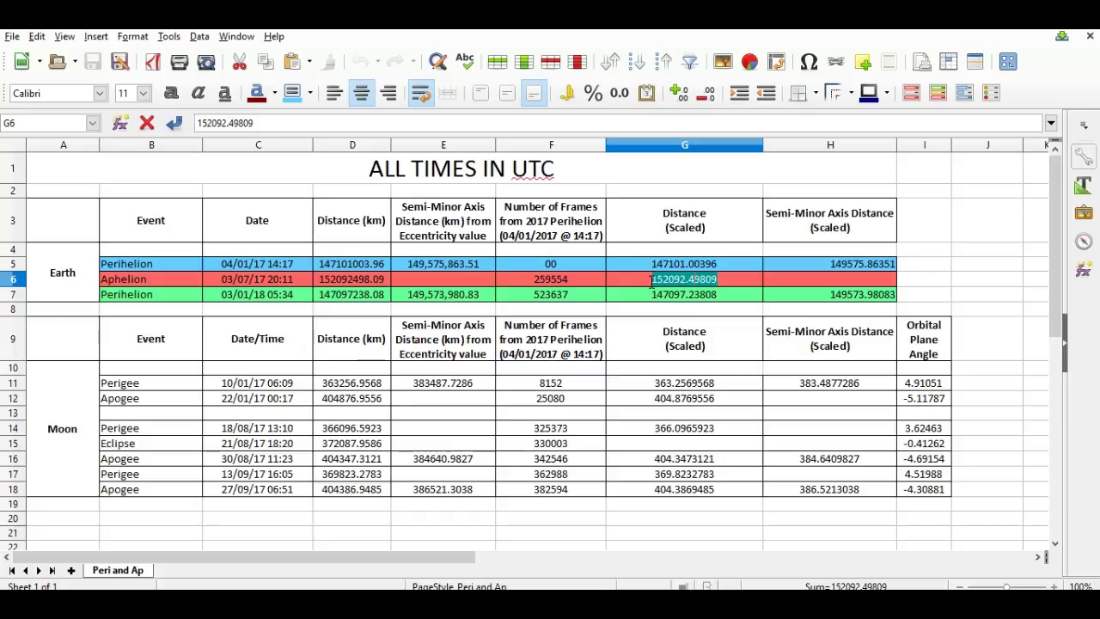
{"action": "key", "text": "alt+Tab"}
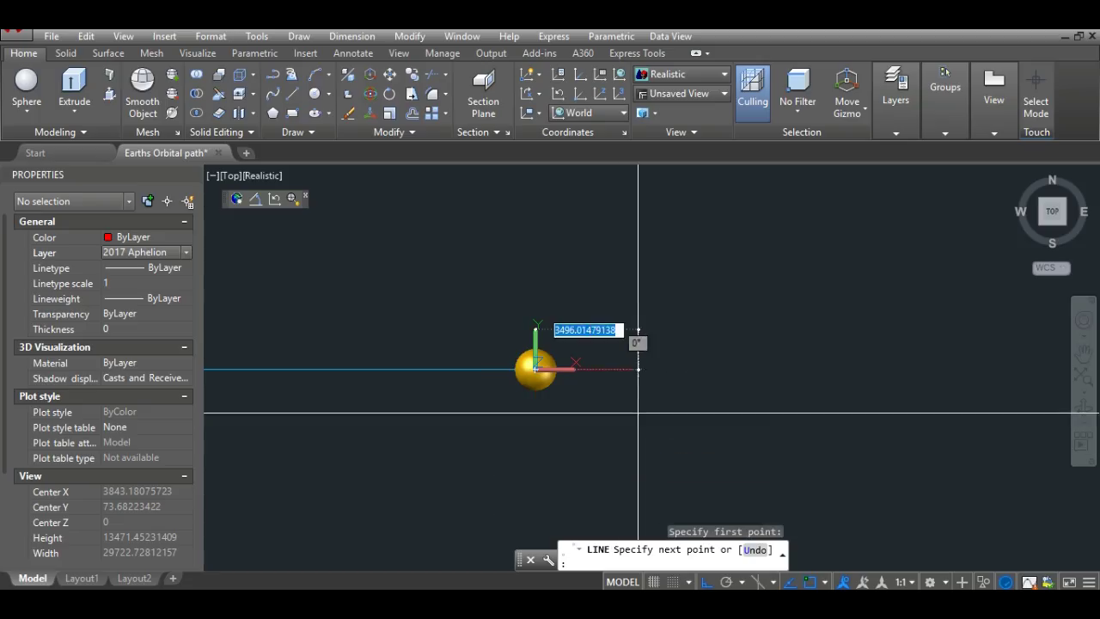
{"action": "right_click", "coordinate": [630, 562]}
{"action": "left_click", "coordinate": [551, 490]}
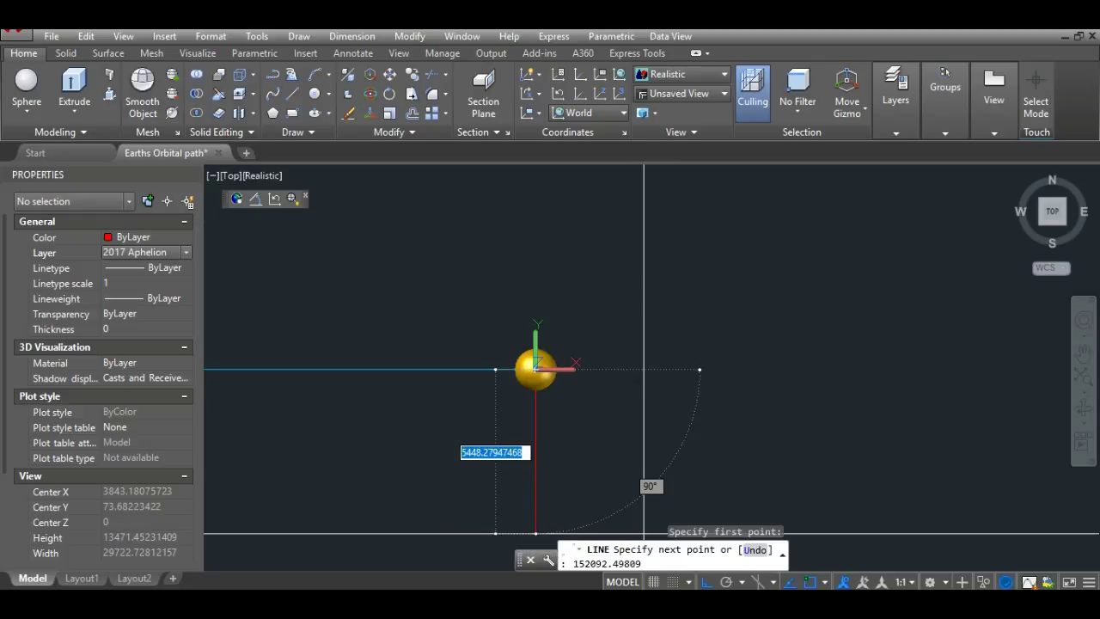
{"action": "key", "text": "Return"}
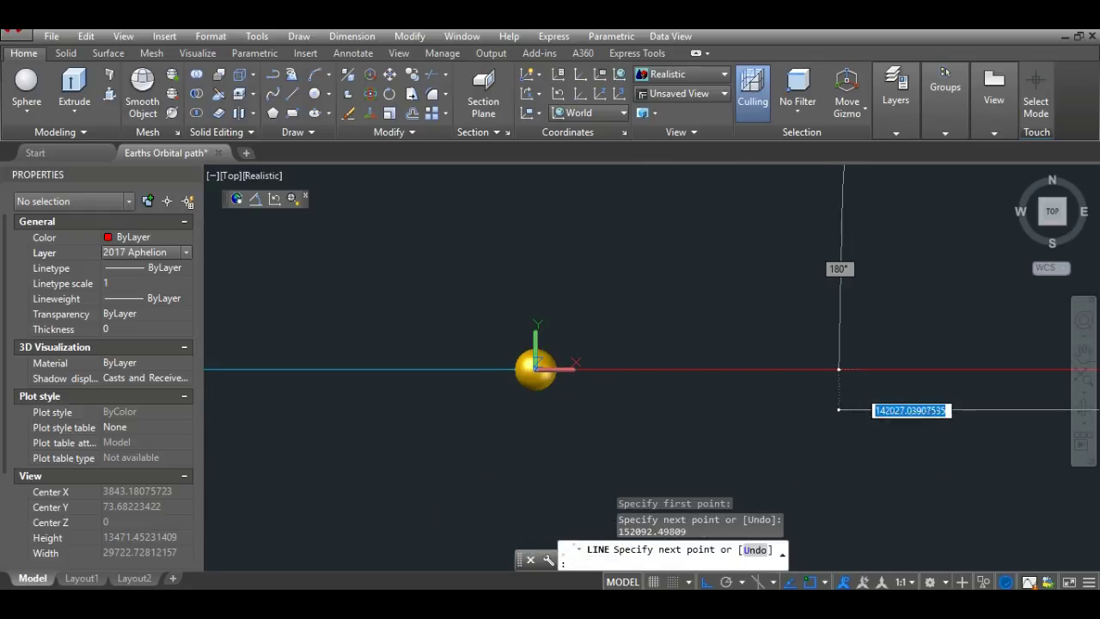
{"action": "key", "text": "Return"}
- Zoom out and select the red aphelion line to check it
{"action": "scroll", "coordinate": [668, 410], "scroll_direction": "down", "scroll_amount": 8}
{"action": "scroll", "coordinate": [724, 442], "scroll_direction": "down", "scroll_amount": 3}
{"action": "mouse_move", "coordinate": [759, 455]}
{"action": "middle_mouse_down"}
{"action": "mouse_move", "coordinate": [737, 449]}
{"action": "mouse_move", "coordinate": [731, 425]}
{"action": "middle_mouse_up"}
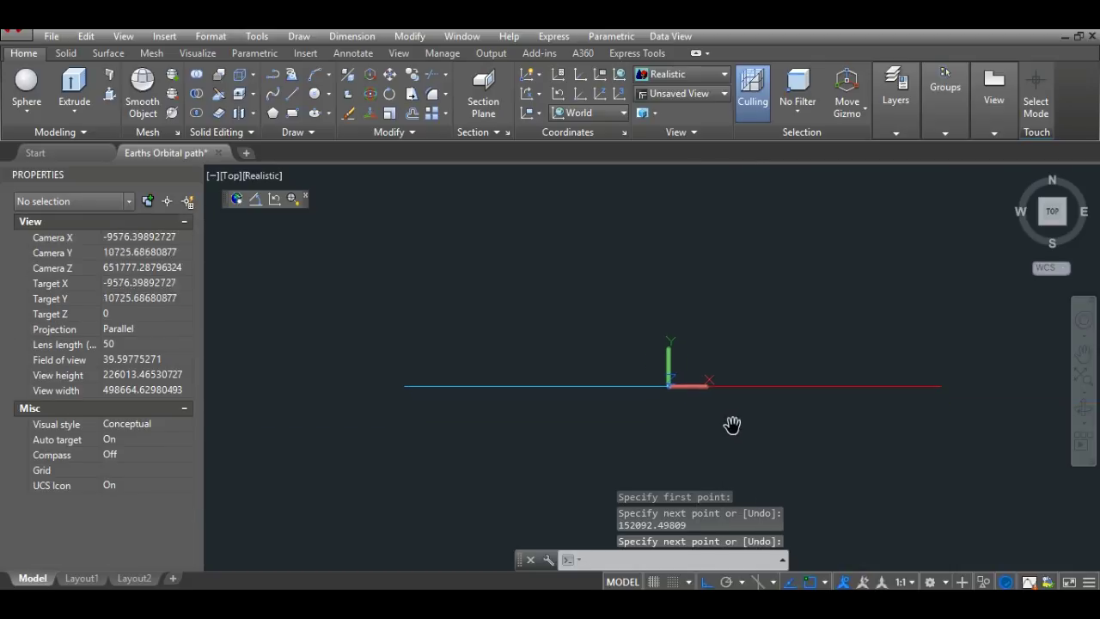
{"action": "left_click", "coordinate": [745, 387]}
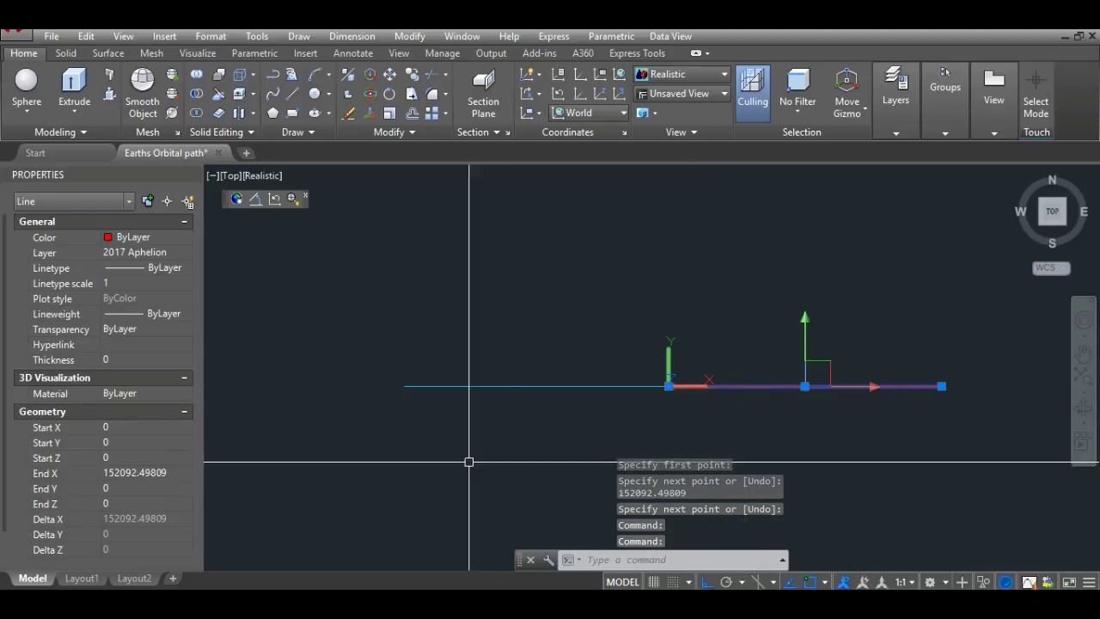
- Verify the red line's 152092.49809 length, then pick Earth Orbit from the layer list as current
{"action": "scroll", "coordinate": [162, 503], "scroll_direction": "down", "scroll_amount": 2}
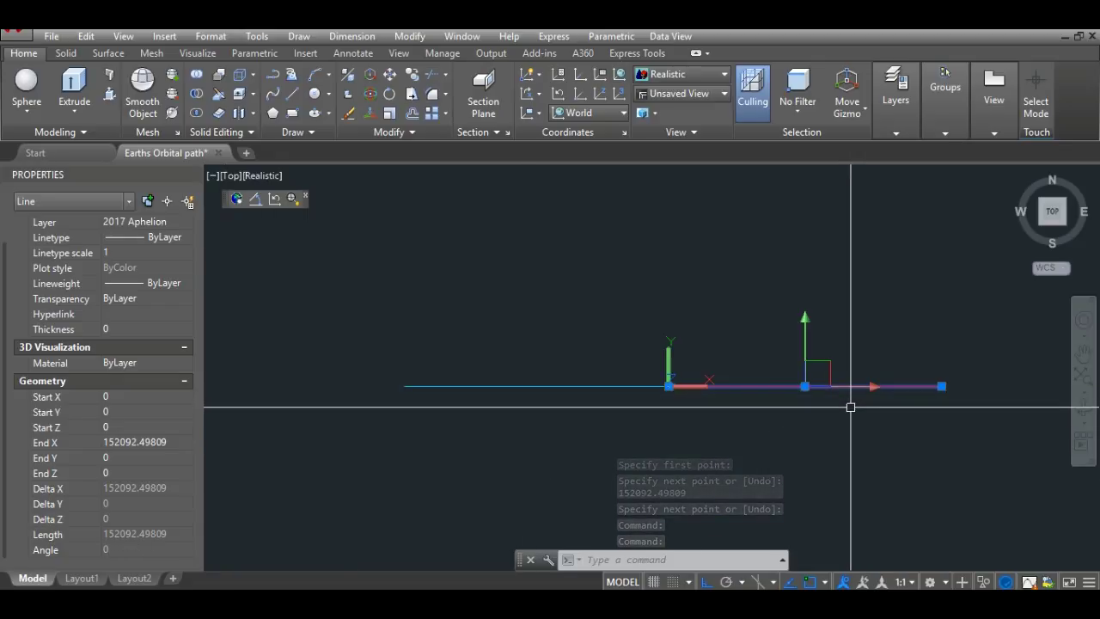
{"action": "key", "text": "Escape"}
{"action": "left_click", "coordinate": [179, 258]}
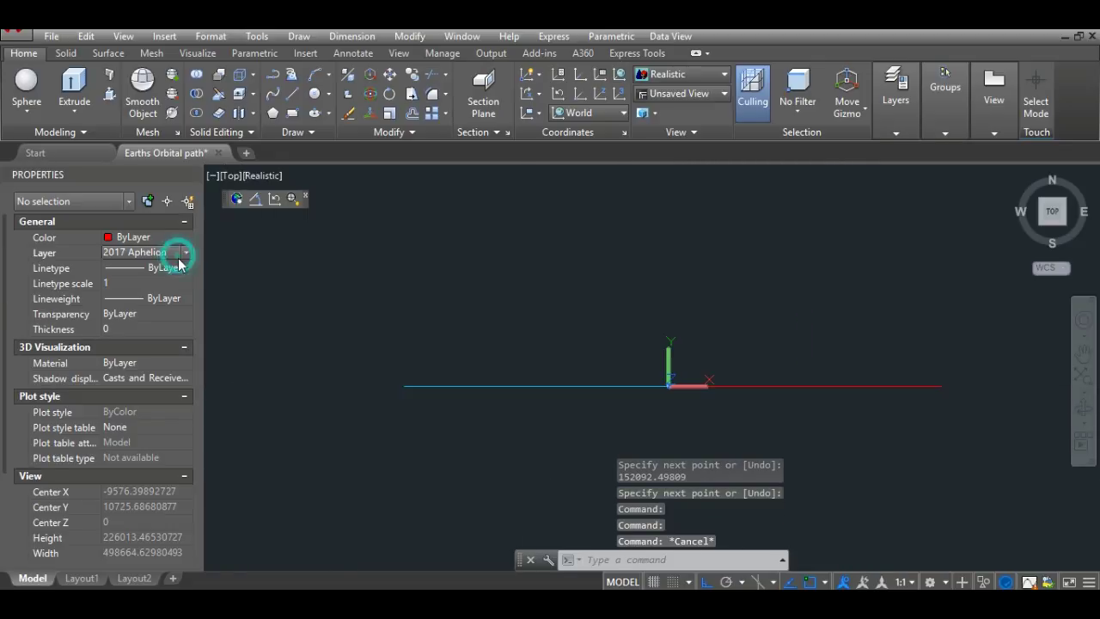
{"action": "left_click", "coordinate": [184, 252]}
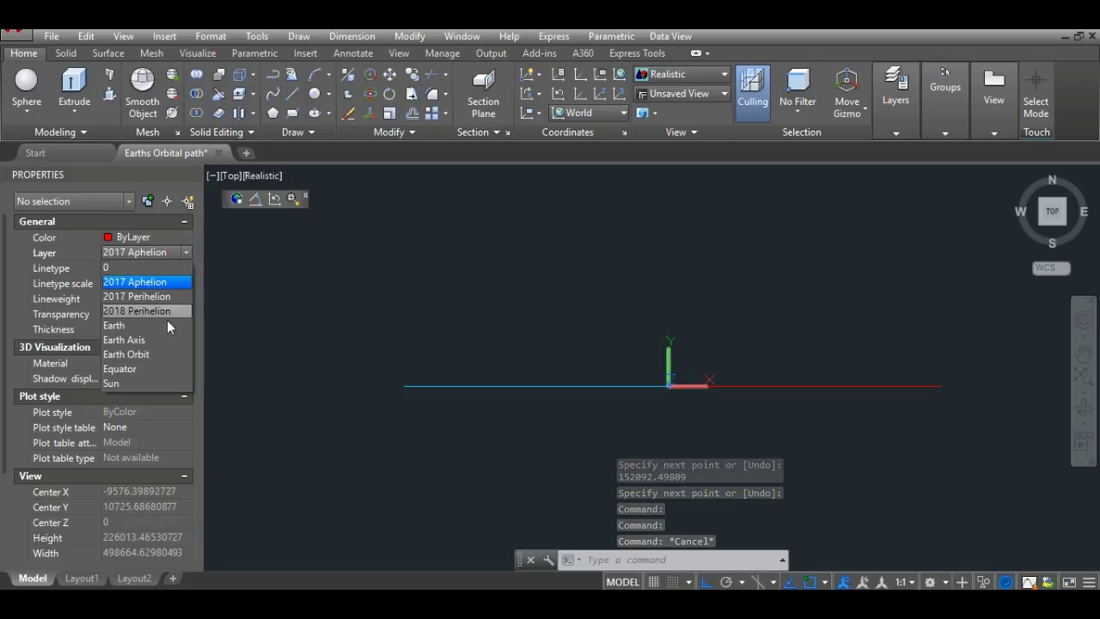
{"action": "left_click", "coordinate": [164, 354]}
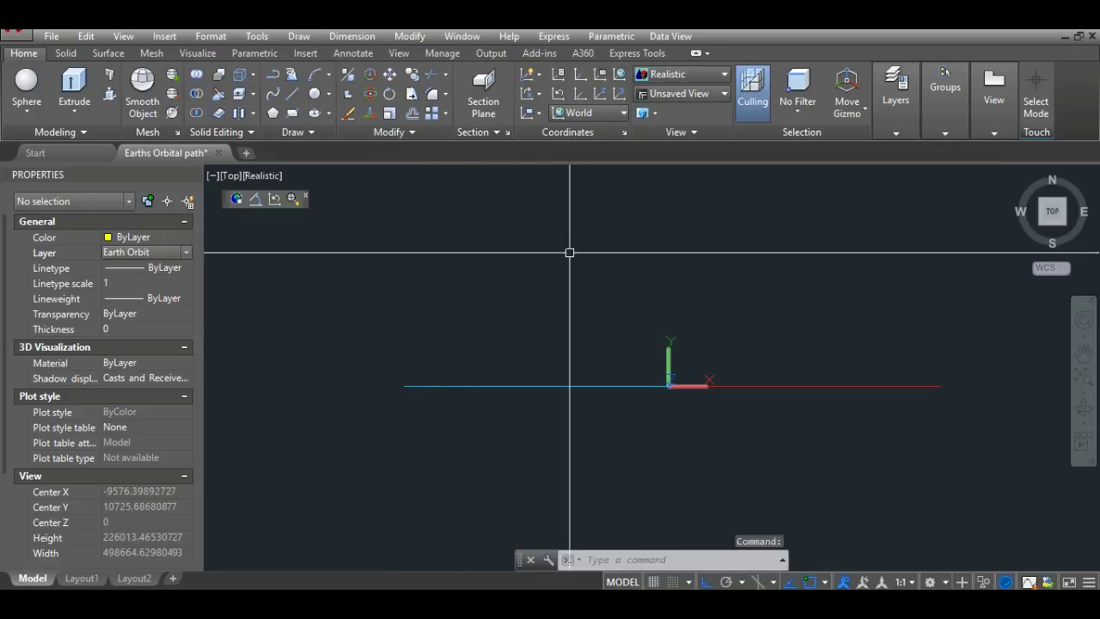
- Start a centre ellipse placed with m2p midway between the perihelion and aphelion line ends
{"action": "left_click", "coordinate": [315, 117]}
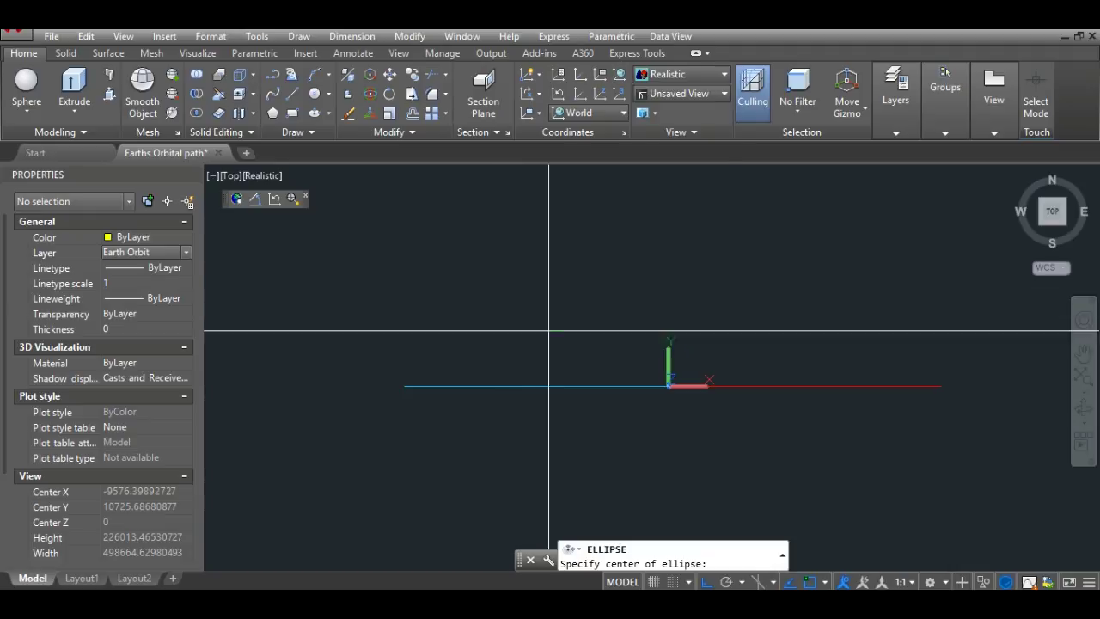
{"action": "scroll", "coordinate": [671, 393], "scroll_direction": "up", "scroll_amount": 4}
{"action": "scroll", "coordinate": [671, 393], "scroll_direction": "up", "scroll_amount": 10}
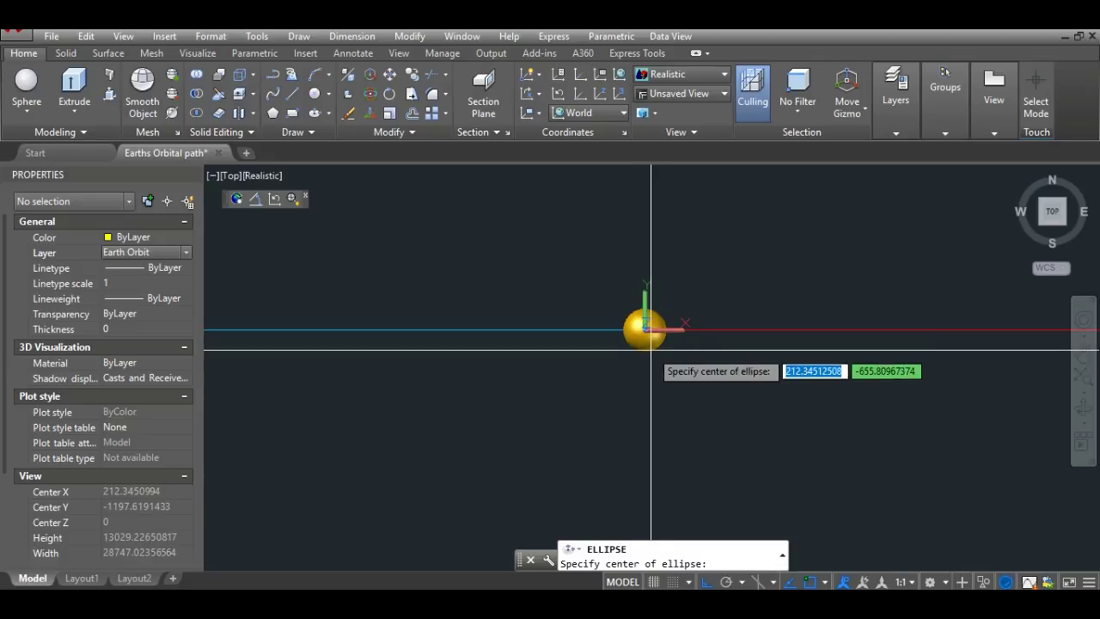
{"action": "scroll", "coordinate": [658, 375], "scroll_direction": "down", "scroll_amount": 10}
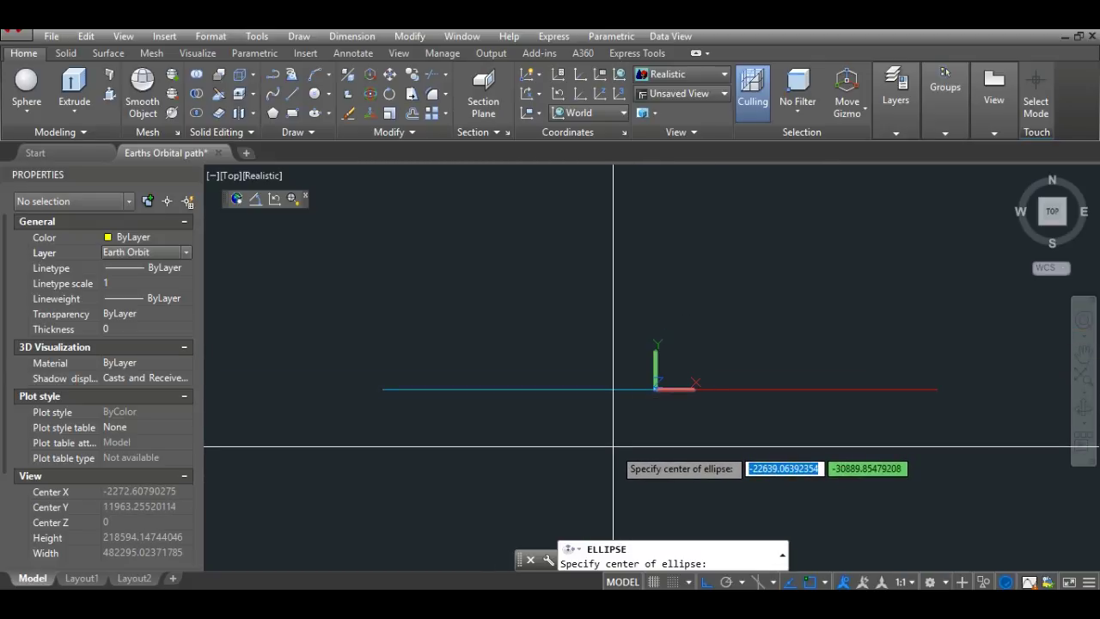
{"action": "type", "text": "p"}
{"action": "key", "text": "Return"}
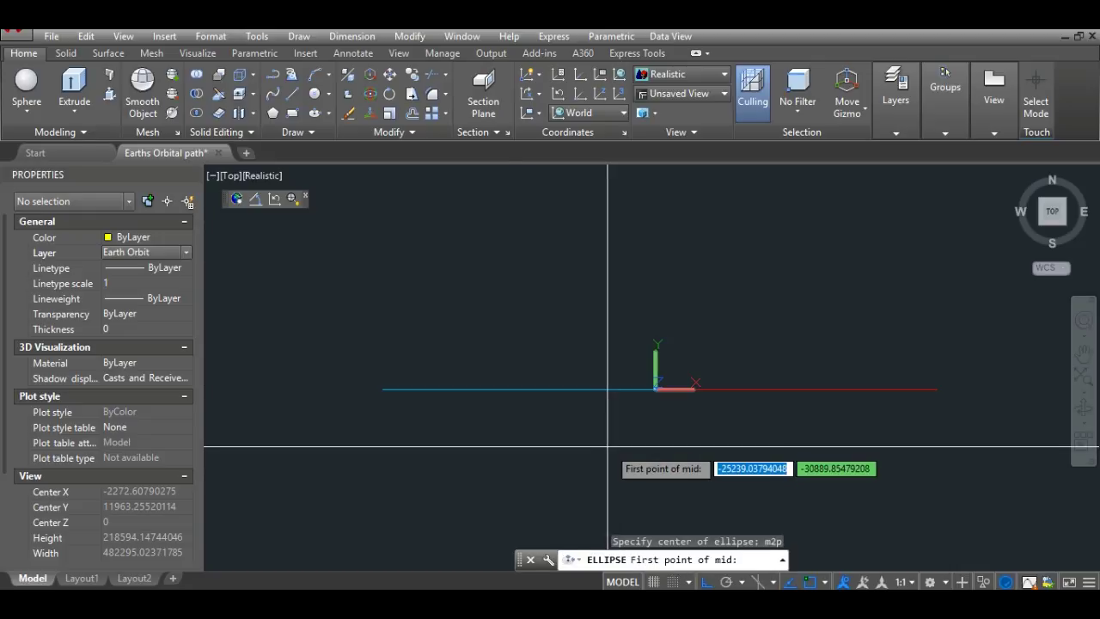
{"action": "left_click", "coordinate": [382, 389]}
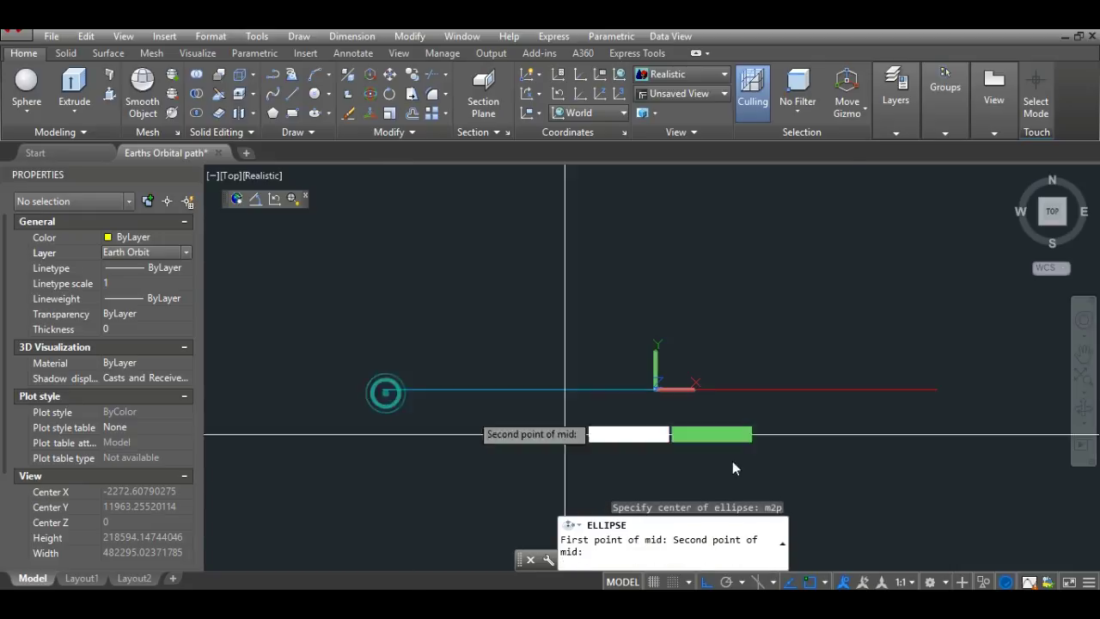
{"action": "left_click", "coordinate": [933, 389]}
- Set the ellipse's first axis endpoint, then switch to Calc for the minor-axis value
{"action": "scroll", "coordinate": [673, 437], "scroll_direction": "up", "scroll_amount": 4}
{"action": "scroll", "coordinate": [662, 401], "scroll_direction": "up", "scroll_amount": 5}
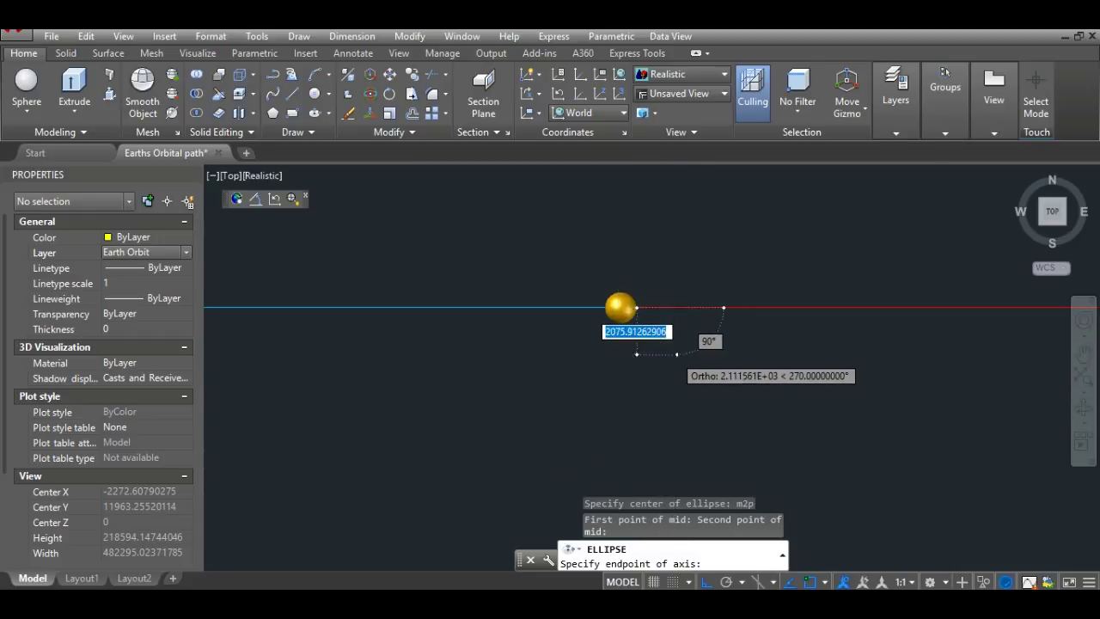
{"action": "scroll", "coordinate": [619, 369], "scroll_direction": "down", "scroll_amount": 4}
{"action": "scroll", "coordinate": [619, 370], "scroll_direction": "down", "scroll_amount": 5}
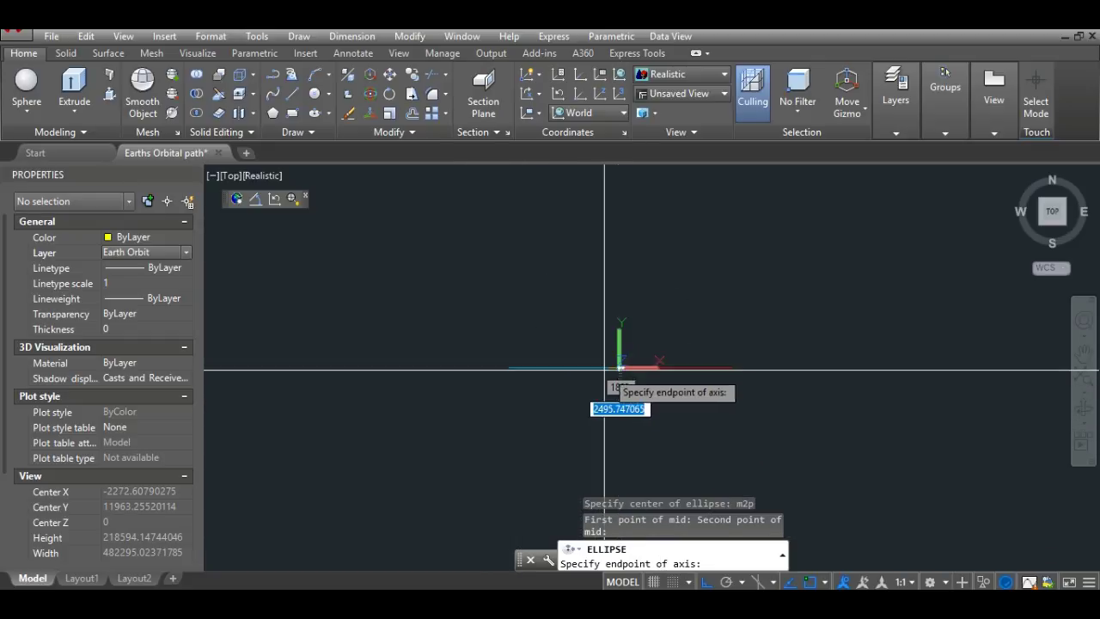
{"action": "left_click", "coordinate": [509, 368]}
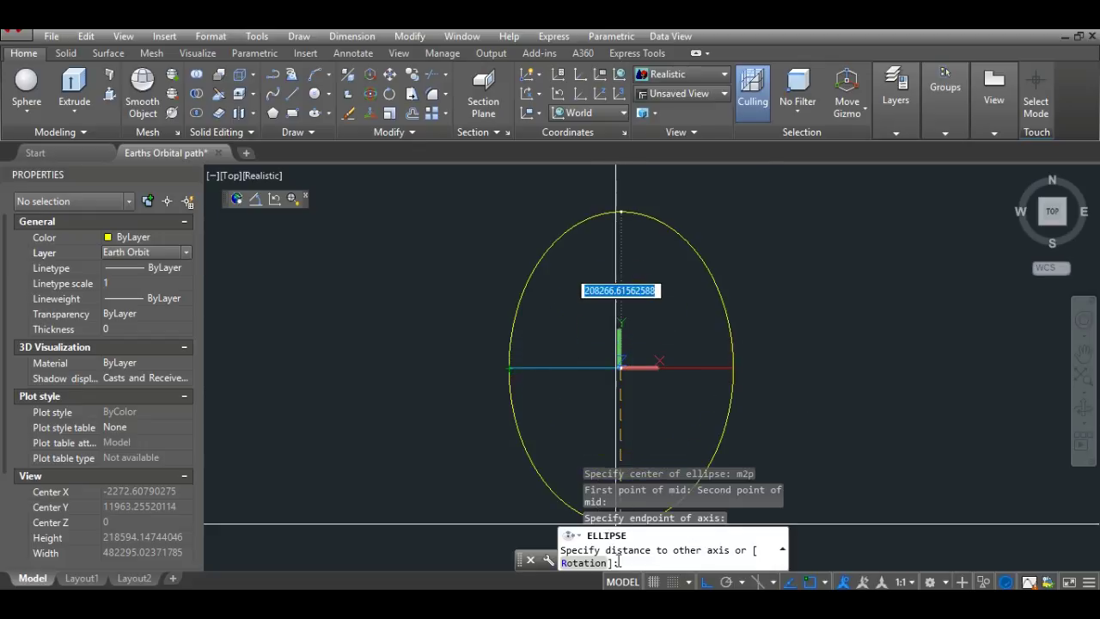
{"action": "key", "text": "alt+Tab"}
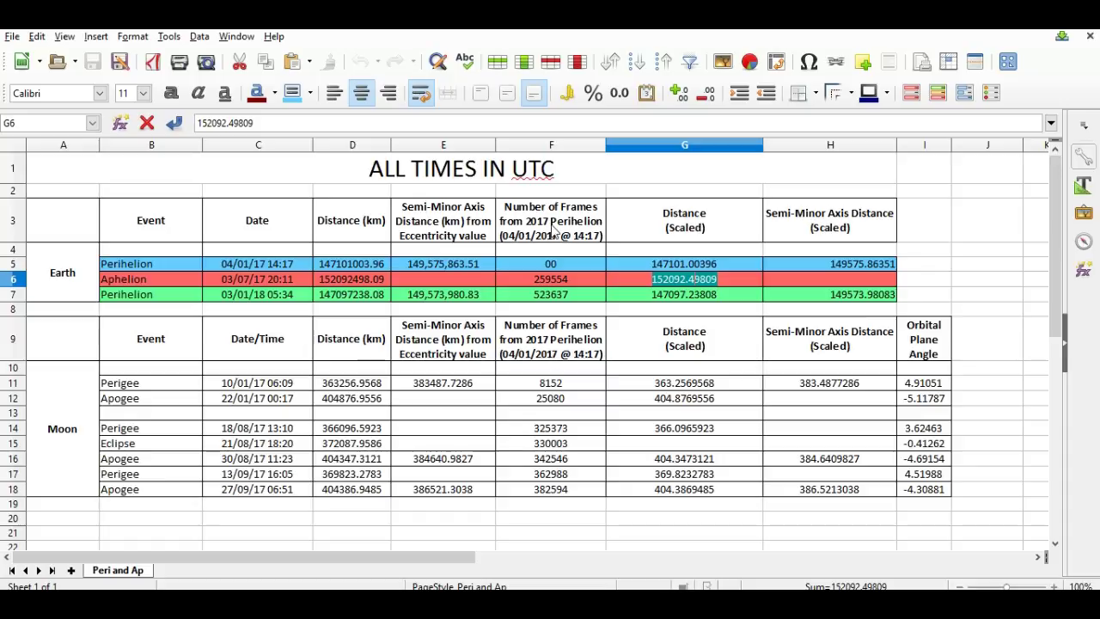
- Copy the value 149575.86351 from cell H5 and switch back to AutoCAD
{"action": "left_click", "coordinate": [842, 267]}
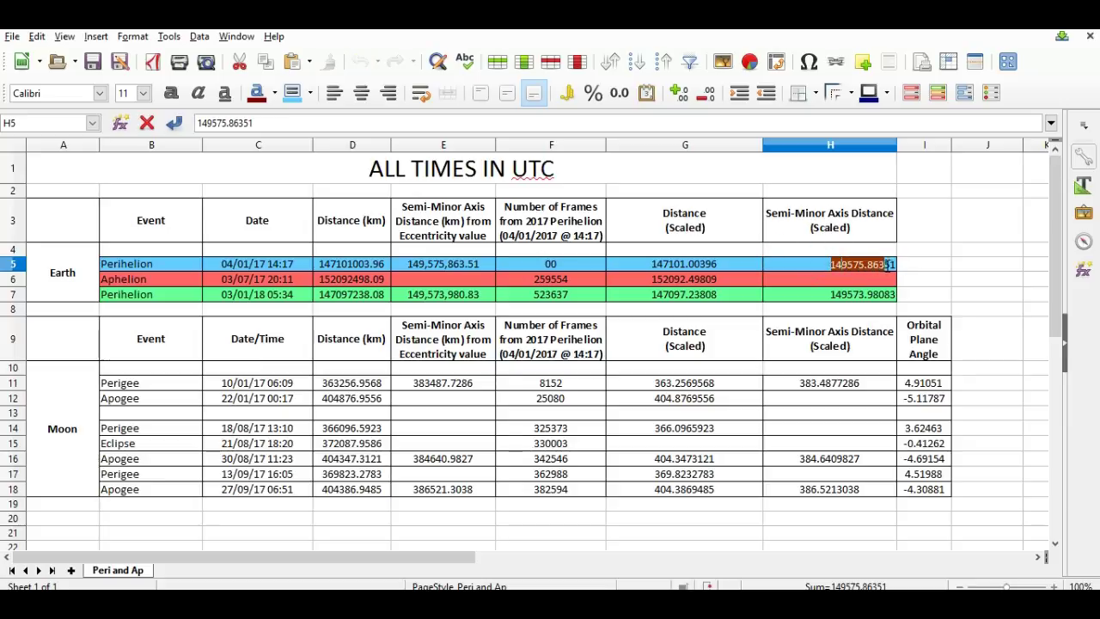
{"action": "right_click", "coordinate": [848, 266]}
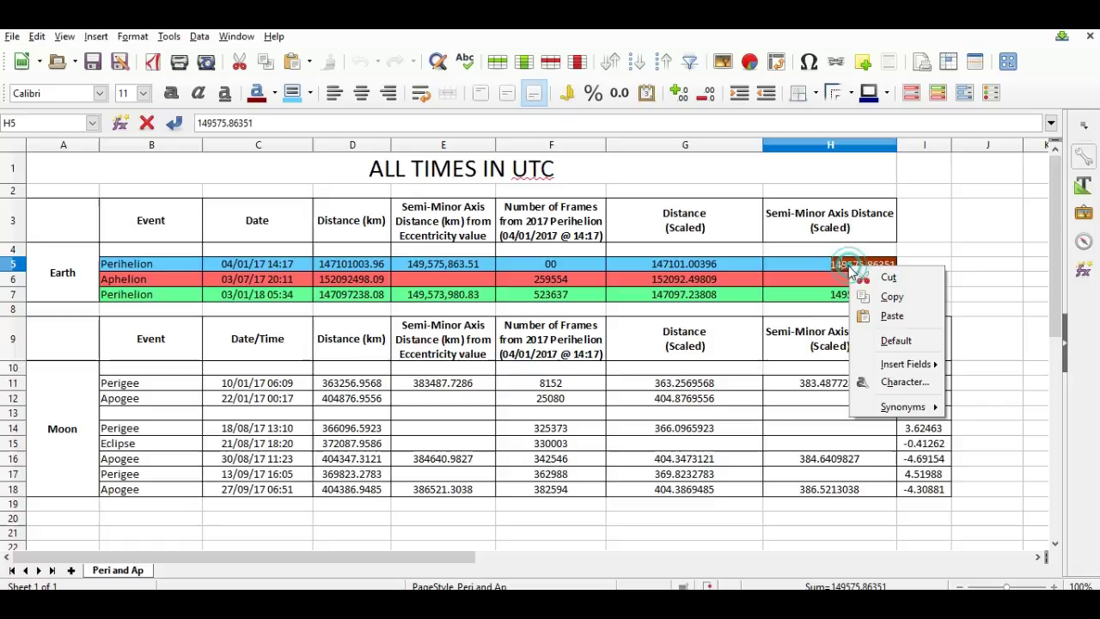
{"action": "left_click", "coordinate": [877, 296]}
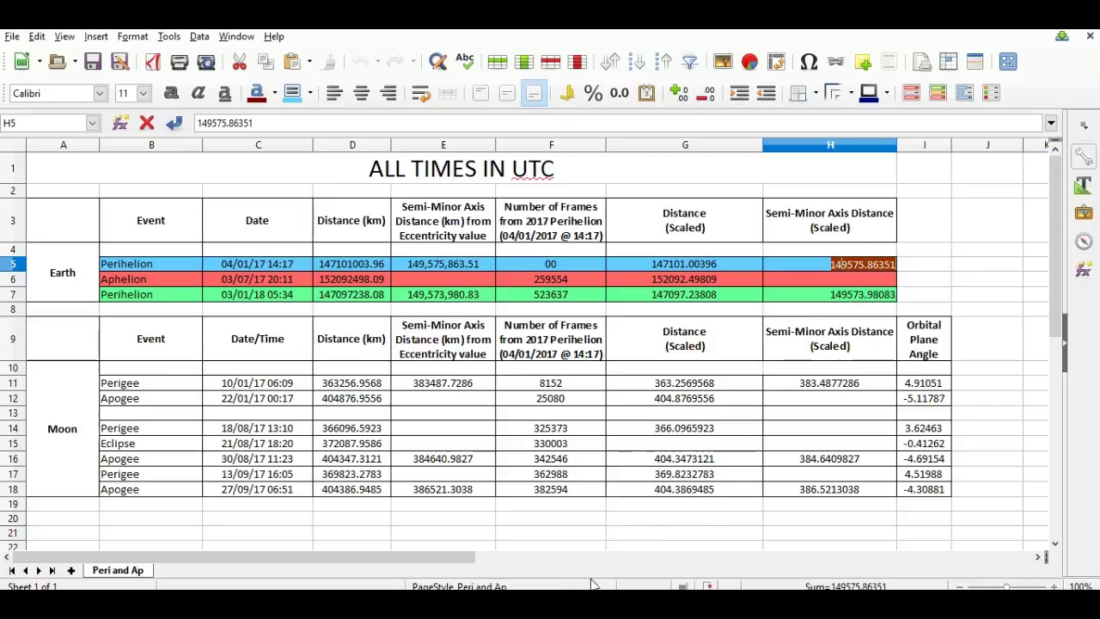
{"action": "key", "text": "alt+Tab"}
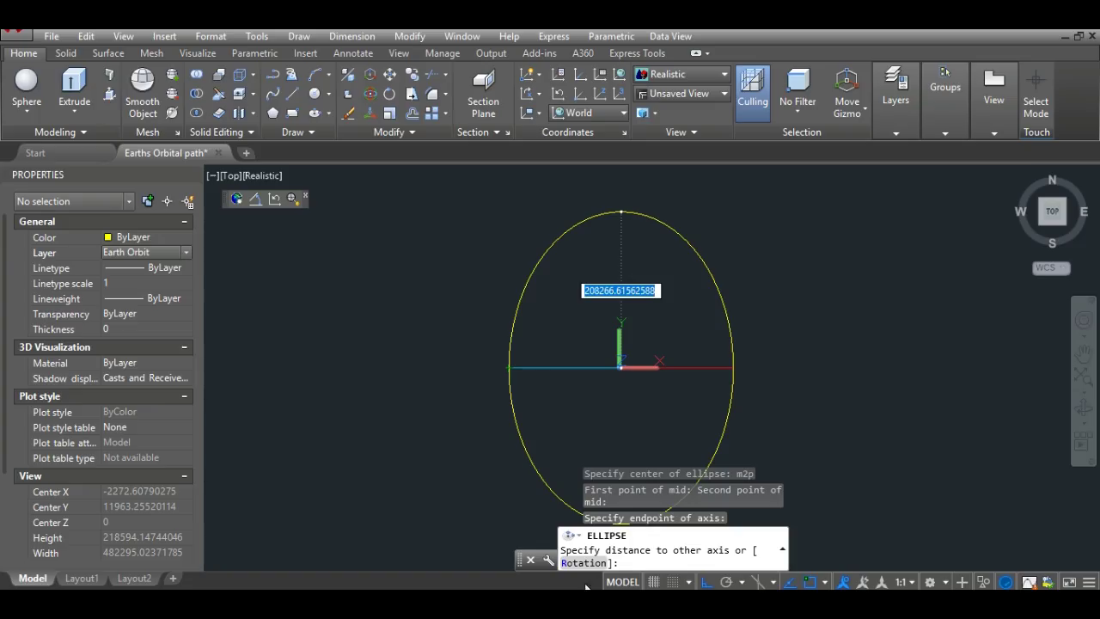
- Paste 149575.86351 as the other-axis distance to finish the yellow orbit ellipse, then recentre the view
{"action": "right_click", "coordinate": [630, 563]}
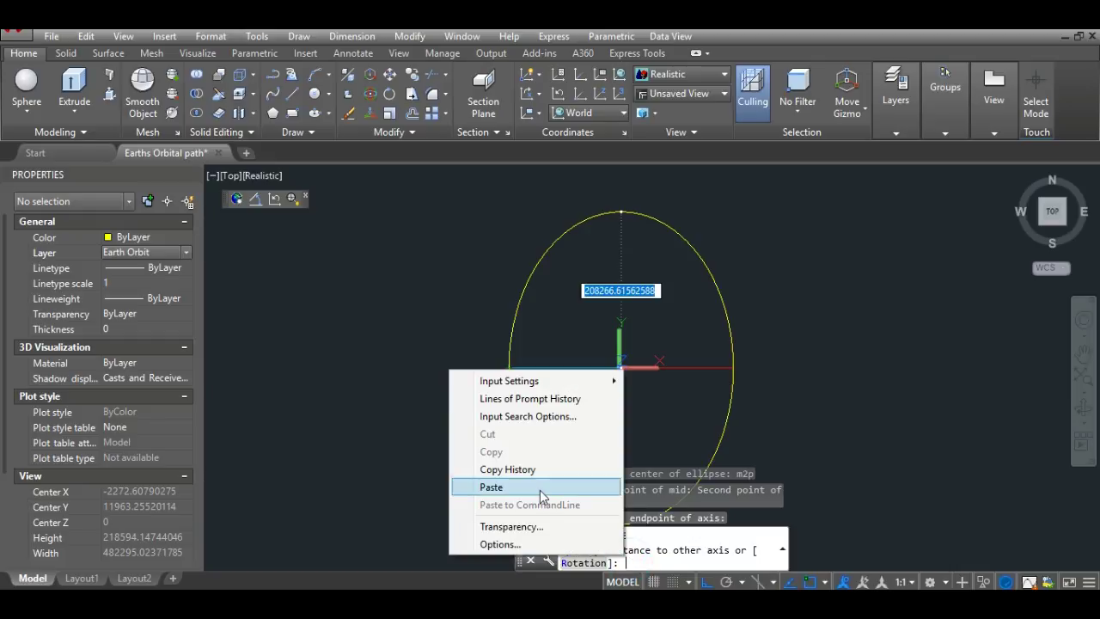
{"action": "left_click", "coordinate": [572, 487]}
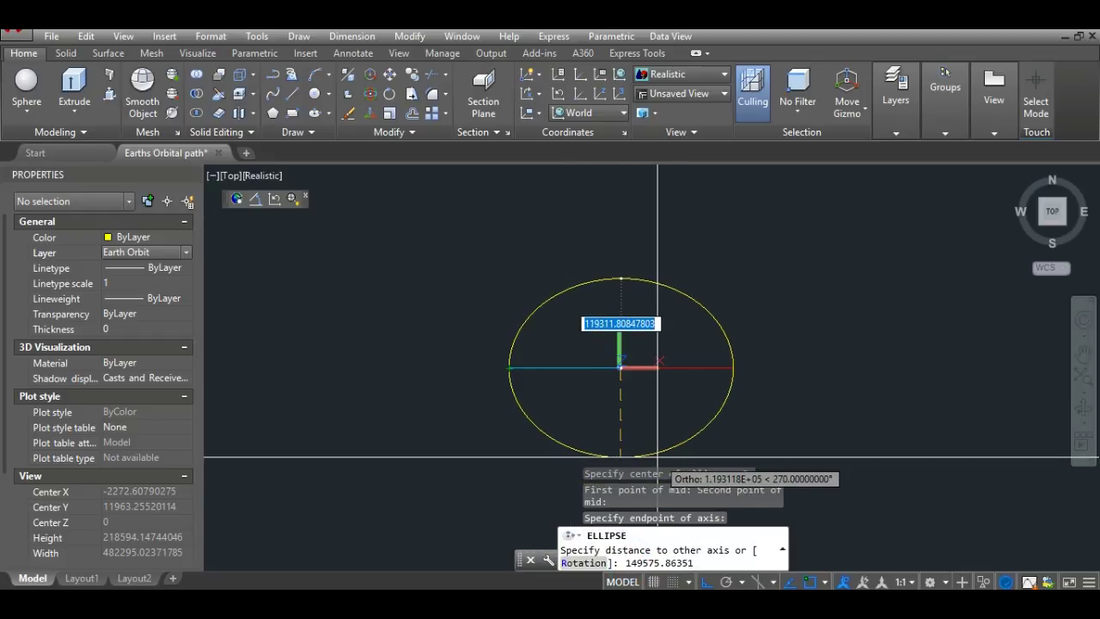
{"action": "key", "text": "Return"}
{"action": "middle_click_drag", "start_coordinate": [762, 405], "coordinate": [757, 351]}
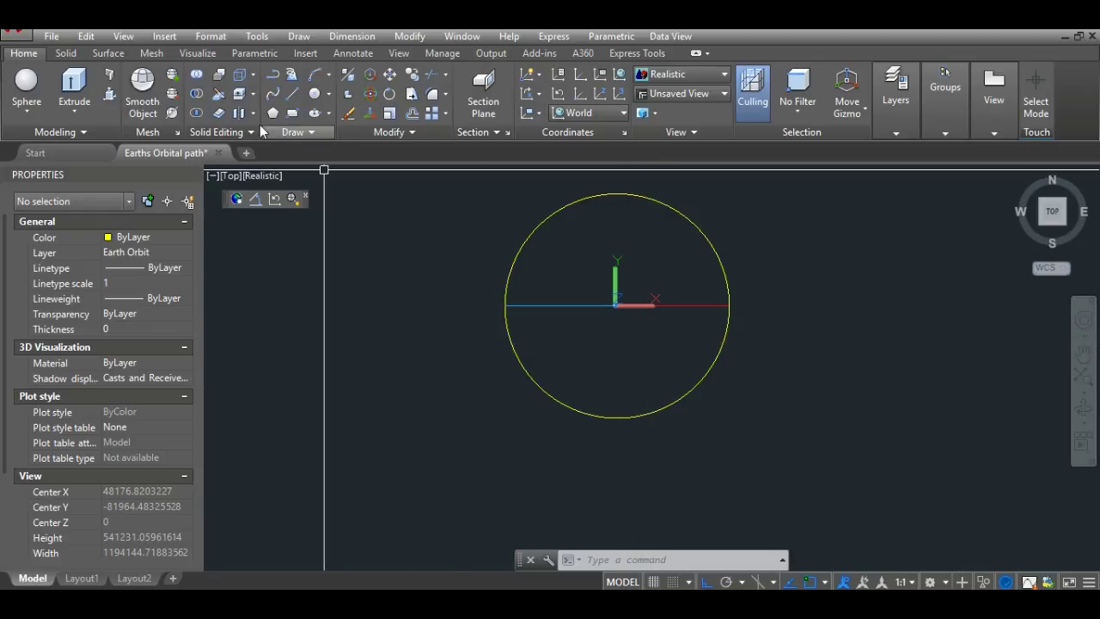
- Start DIST and snap its first point to the orbit circle's bottom quadrant
{"action": "type", "text": "ist"}
{"action": "key", "text": "Return"}
{"action": "scroll", "coordinate": [615, 312], "scroll_direction": "up", "scroll_amount": 3}
{"action": "scroll", "coordinate": [618, 308], "scroll_direction": "up", "scroll_amount": 2}
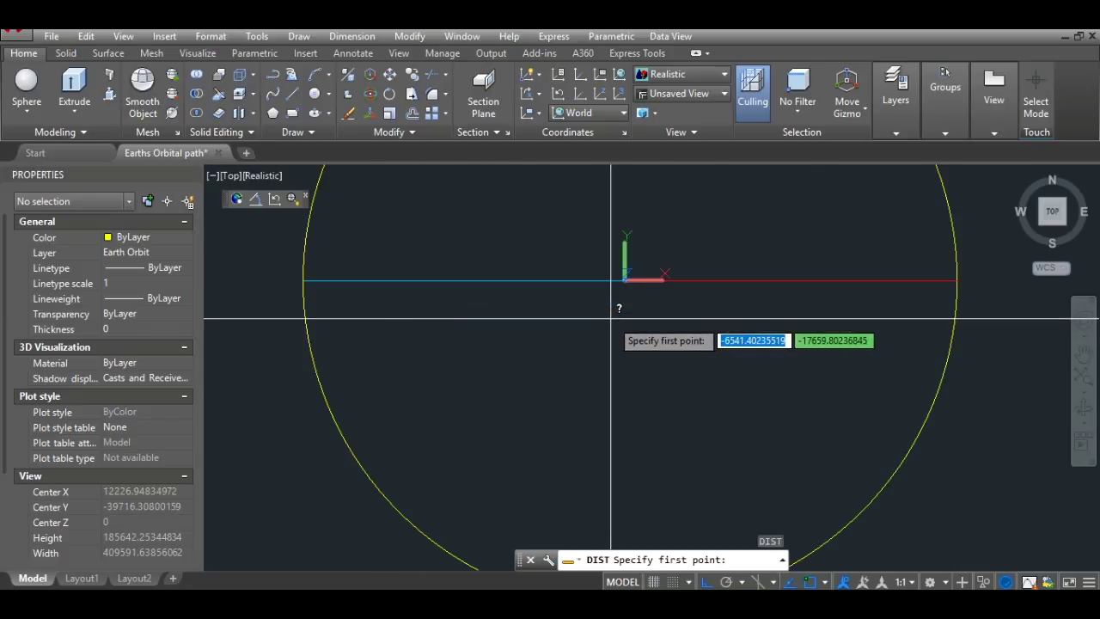
{"action": "middle_click_drag", "start_coordinate": [659, 397], "coordinate": [658, 302]}
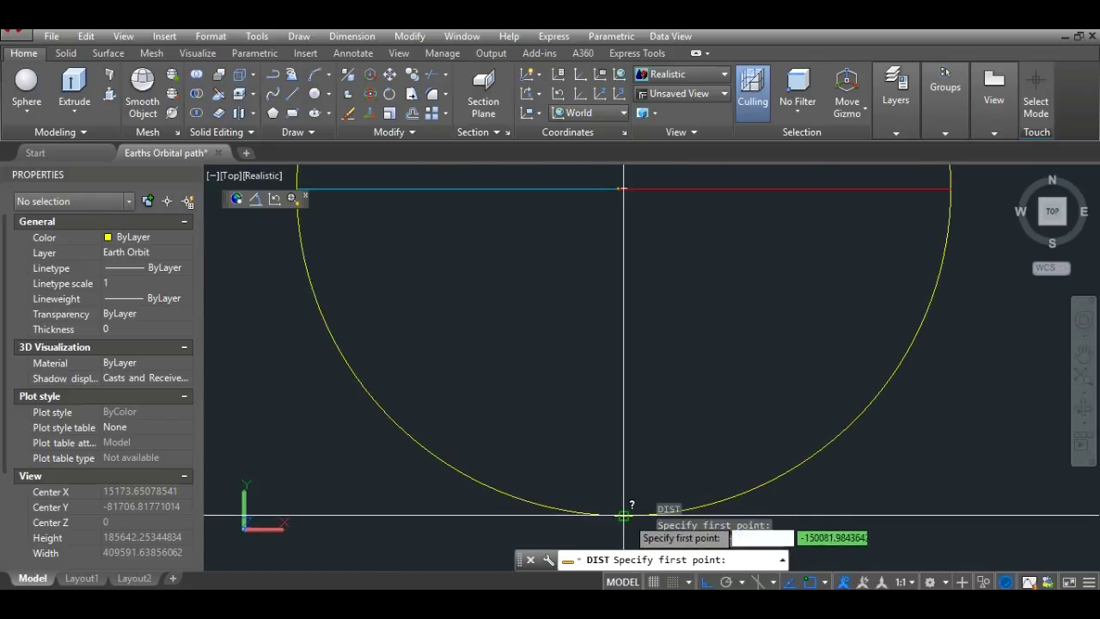
{"action": "scroll", "coordinate": [624, 516], "scroll_direction": "up", "scroll_amount": 3}
{"action": "middle_click_drag", "start_coordinate": [616, 477], "coordinate": [610, 380]}
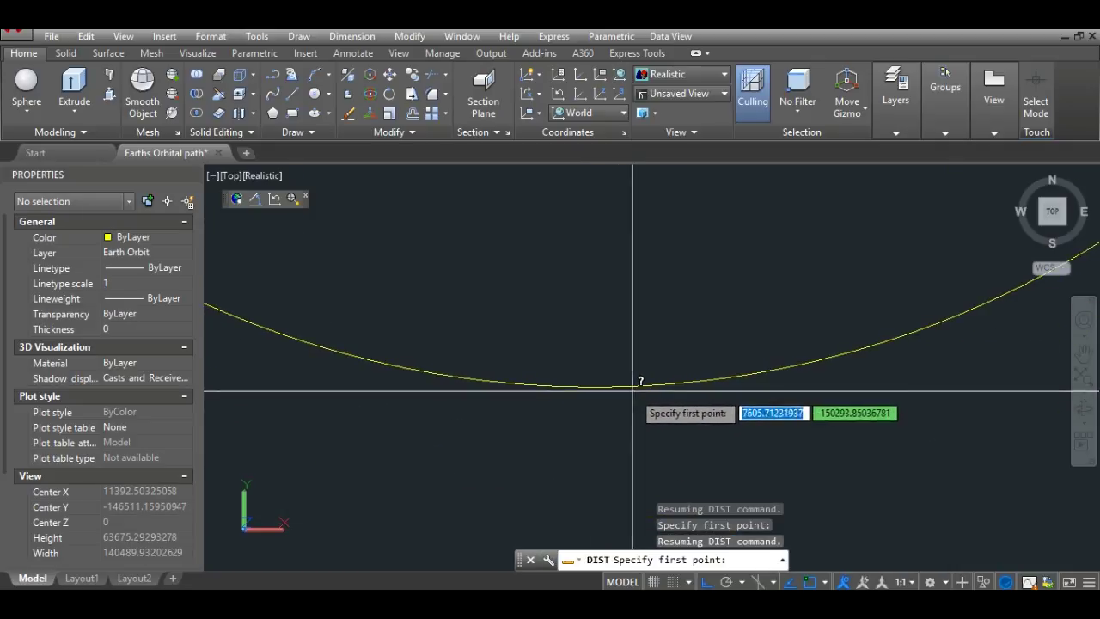
{"action": "type", "text": "qua"}
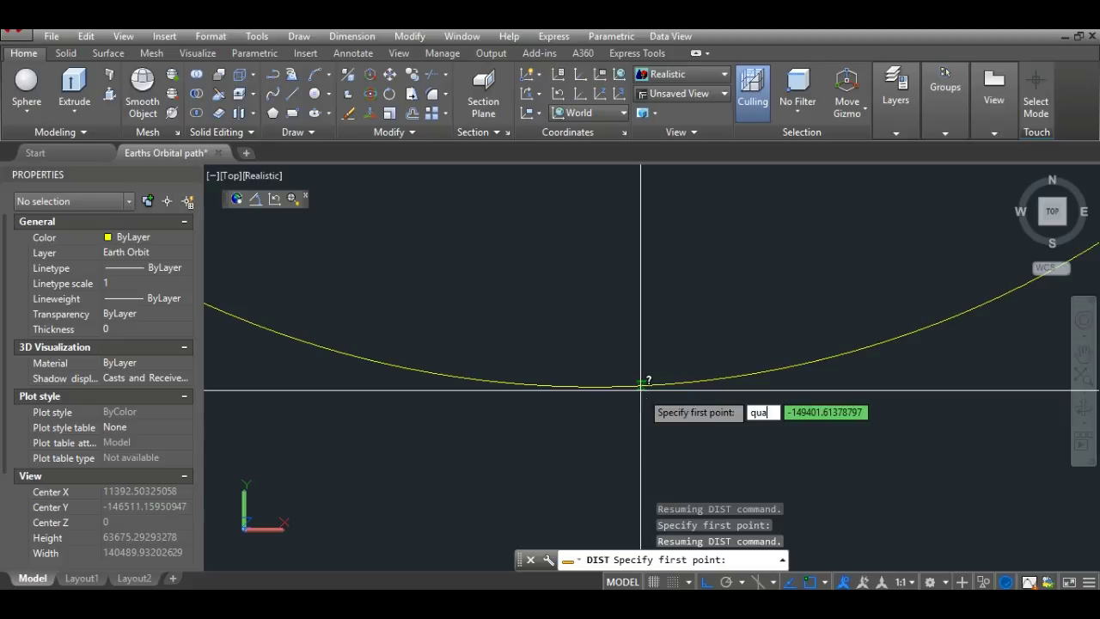
{"action": "type", "text": "d"}
{"action": "key", "text": "Return"}
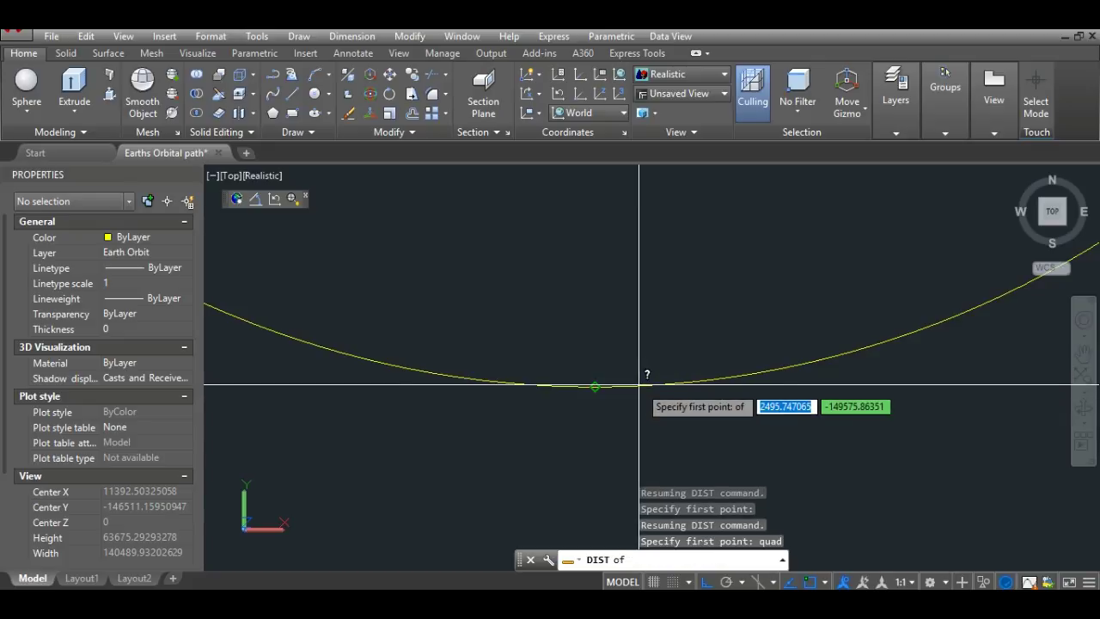
{"action": "left_click", "coordinate": [595, 386]}
- Pick the origin as the second point to complete the distance measurement
{"action": "scroll", "coordinate": [602, 361], "scroll_direction": "down", "scroll_amount": 2}
{"action": "middle_click_drag", "start_coordinate": [609, 275], "coordinate": [622, 428]}
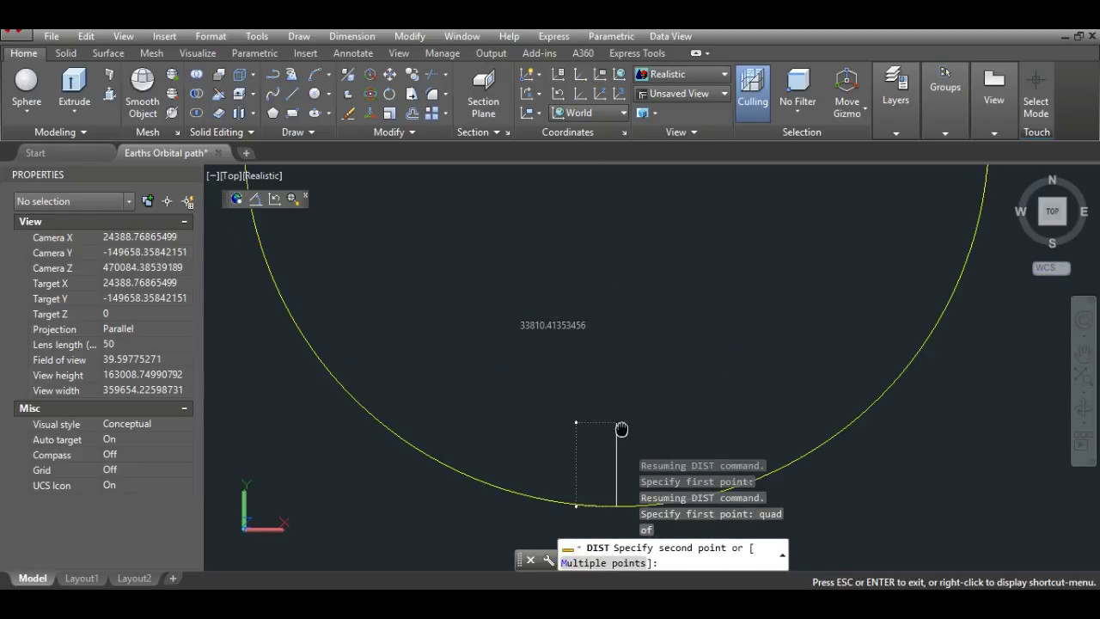
{"action": "middle_click_drag", "start_coordinate": [621, 304], "coordinate": [639, 437]}
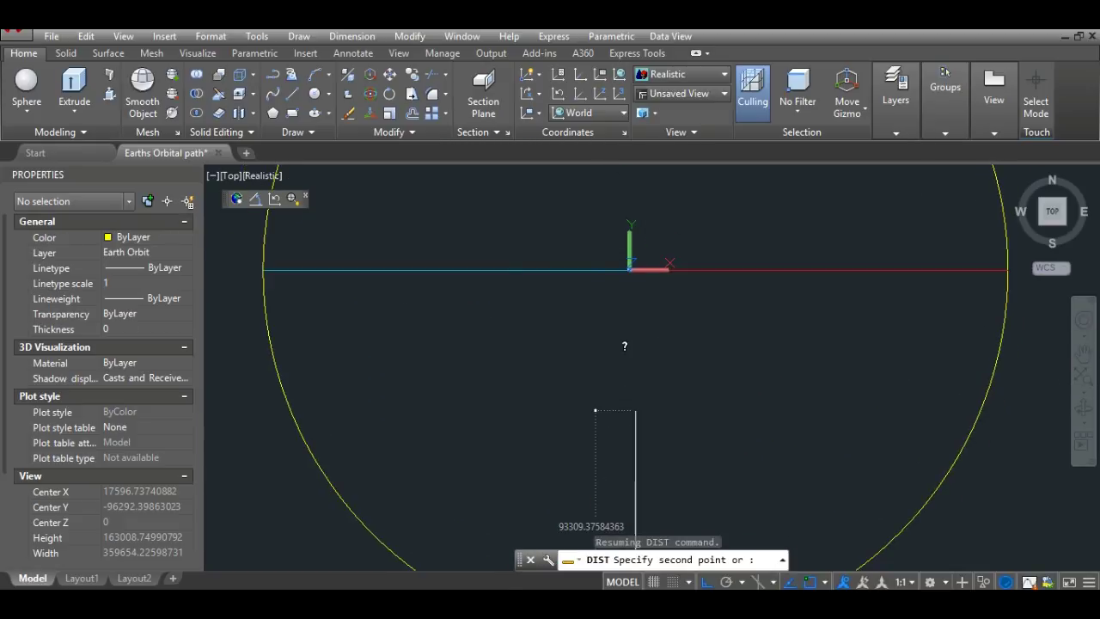
{"action": "scroll", "coordinate": [645, 268], "scroll_direction": "up", "scroll_amount": 2}
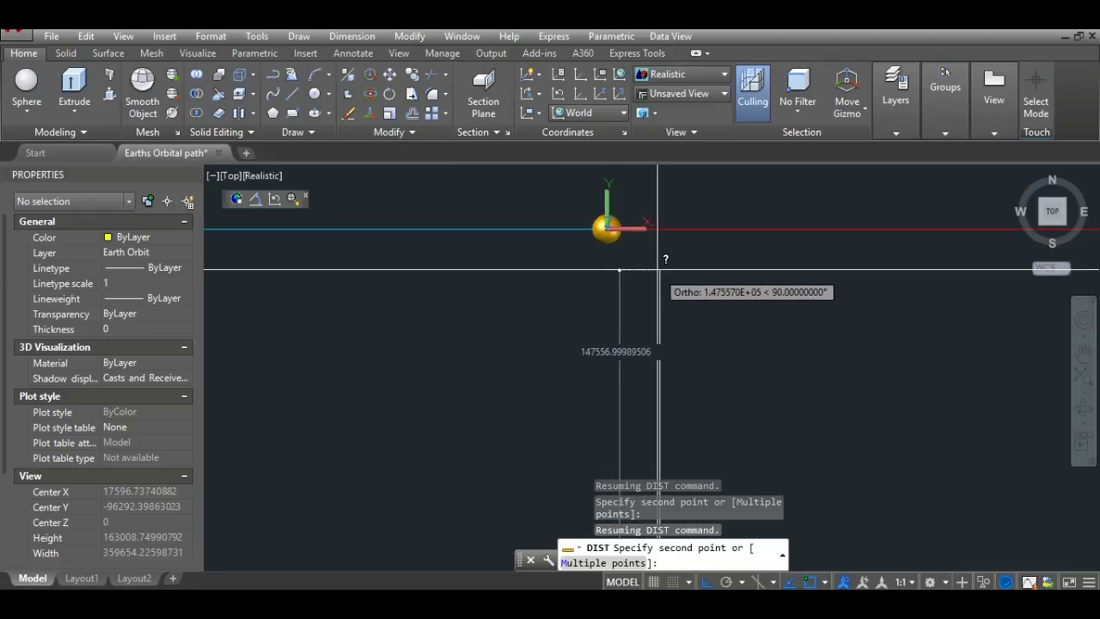
{"action": "scroll", "coordinate": [658, 269], "scroll_direction": "up", "scroll_amount": 1}
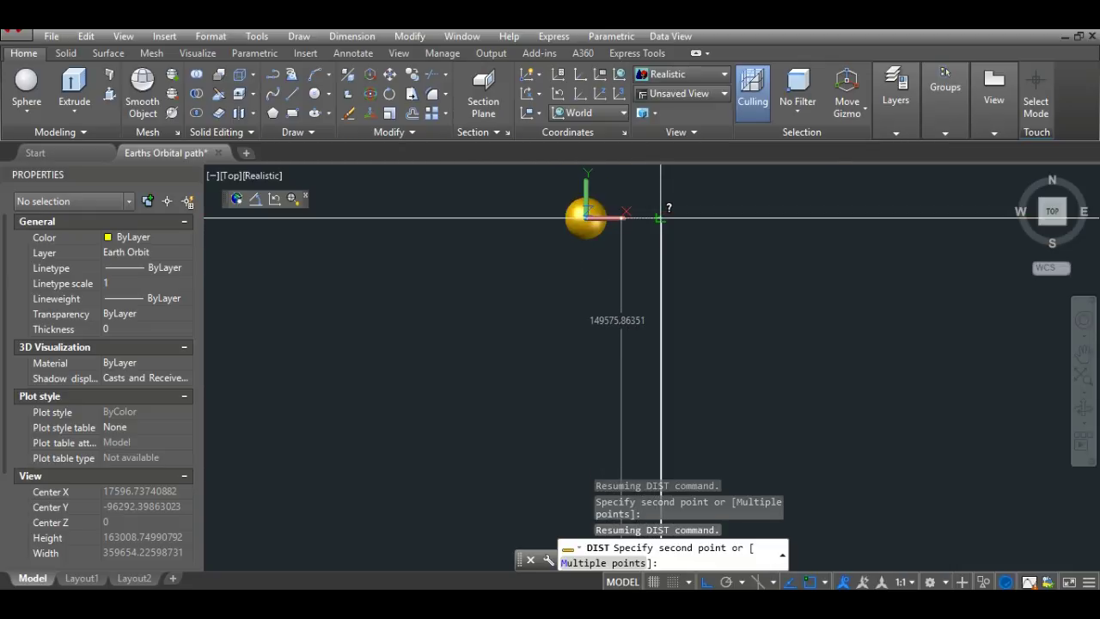
{"action": "left_click", "coordinate": [660, 218]}
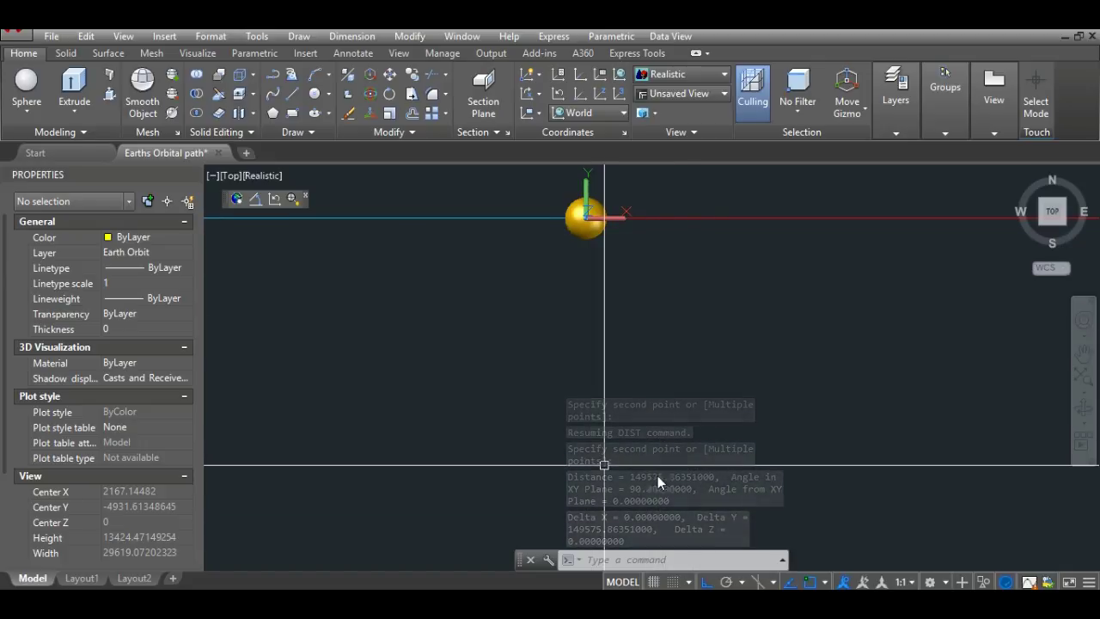
- Read the 149575.86351 result in the command history and compare it with spreadsheet cell H5
{"action": "left_click", "coordinate": [639, 560]}
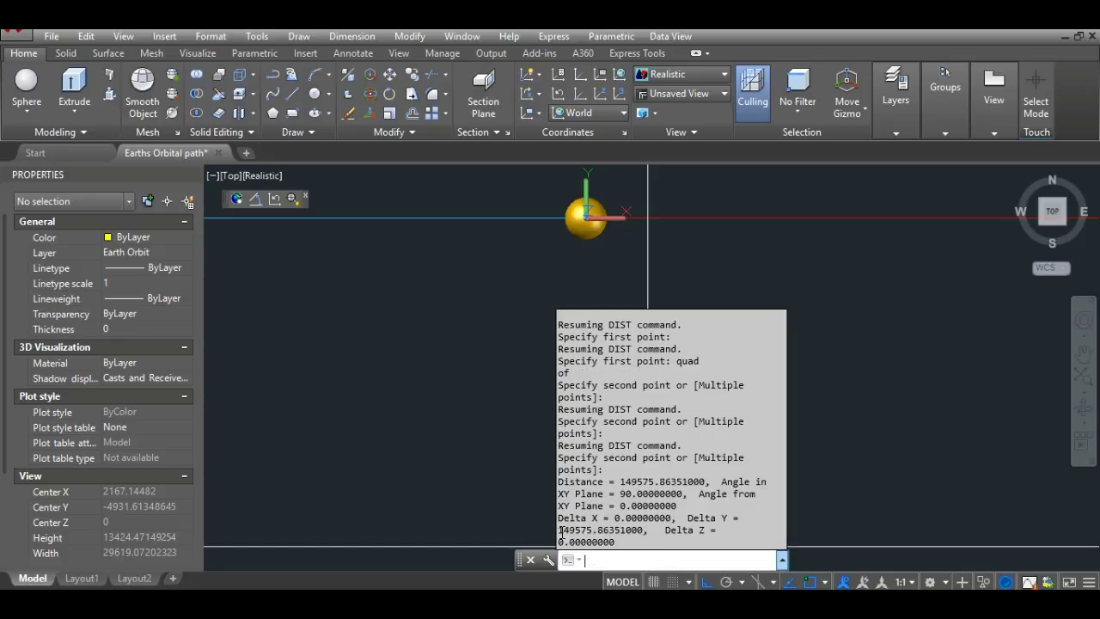
{"action": "left_click", "coordinate": [642, 531]}
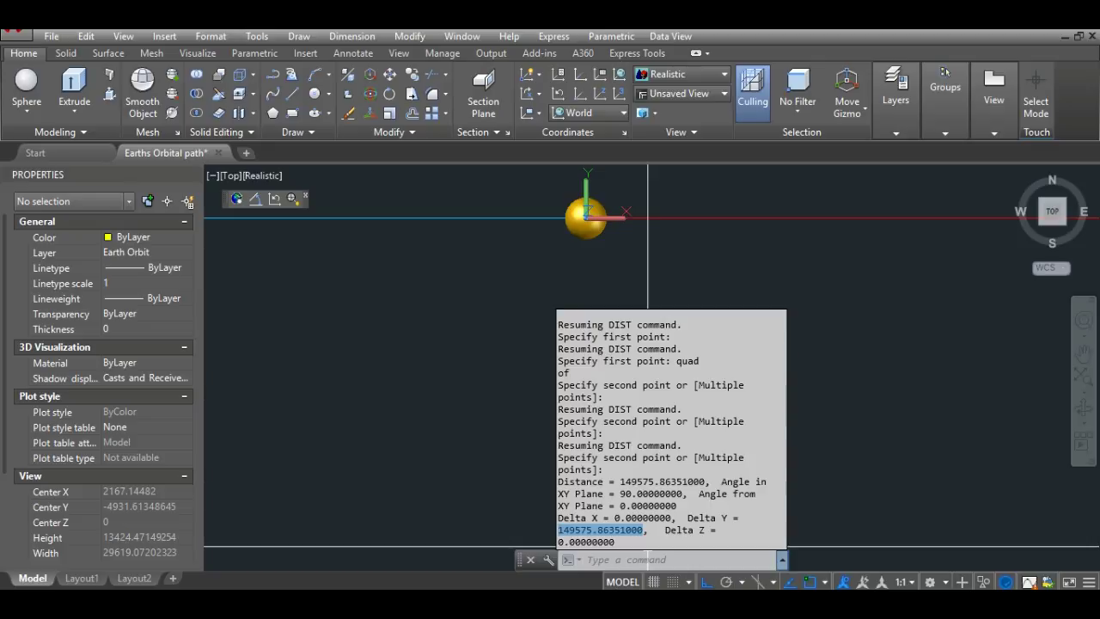
{"action": "key", "text": "alt+Tab"}
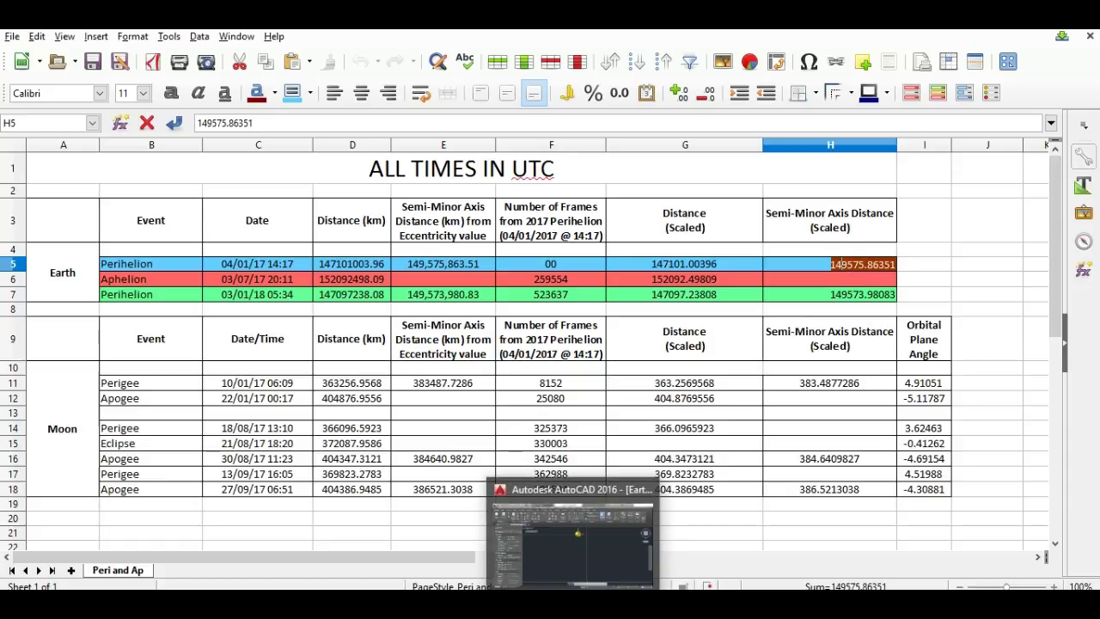
{"action": "left_click", "coordinate": [617, 582]}
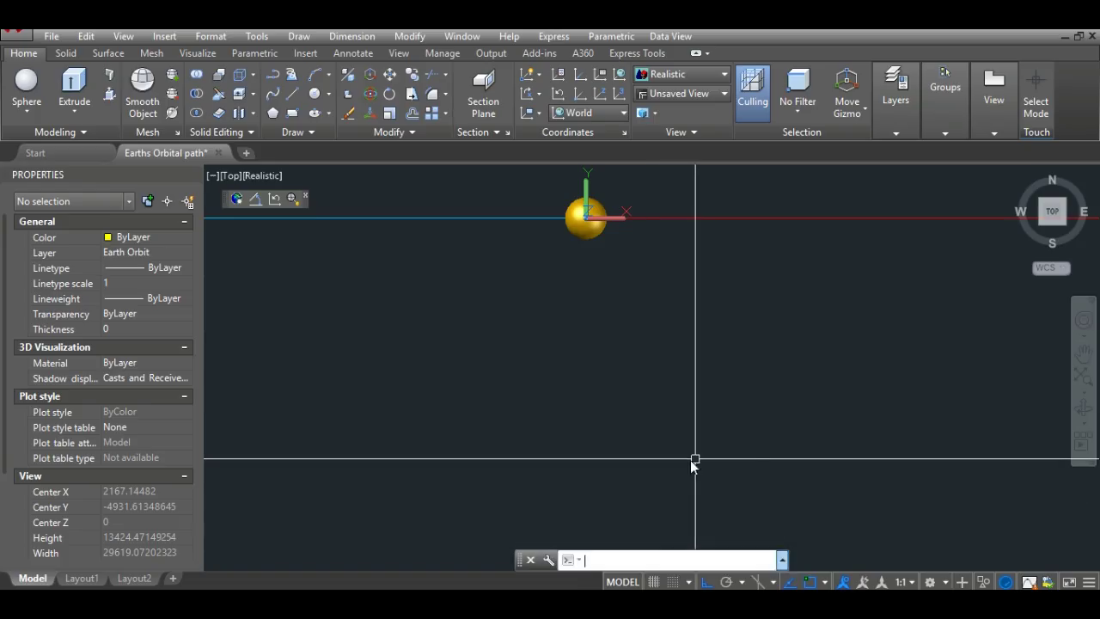
{"action": "key", "text": "F2"}
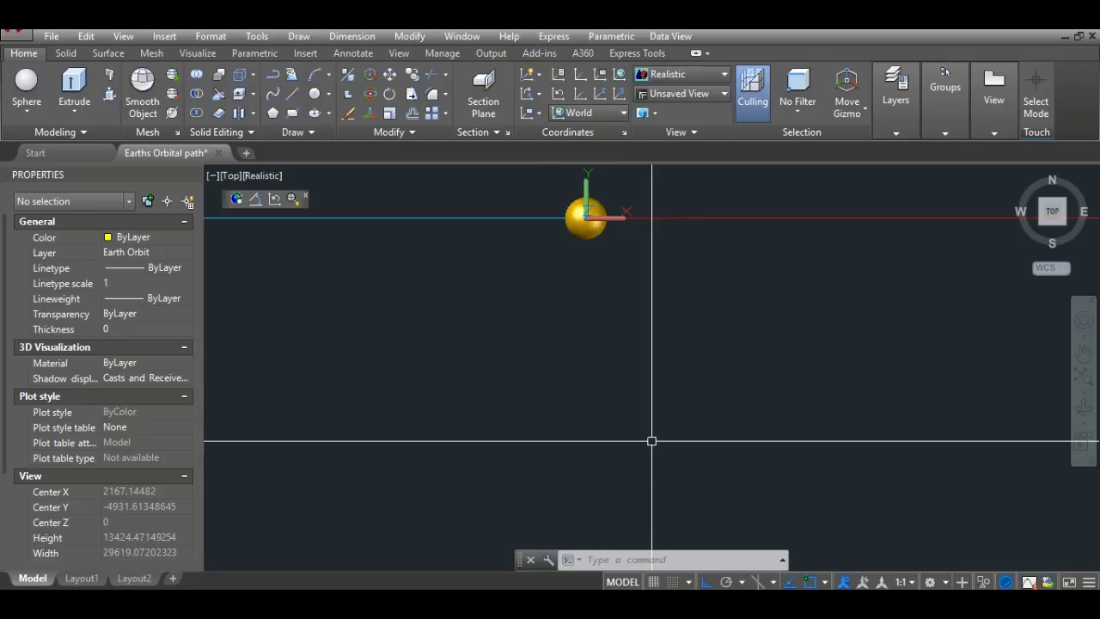
{"action": "scroll", "coordinate": [619, 398], "scroll_direction": "down", "scroll_amount": 10}
{"action": "scroll", "coordinate": [619, 395], "scroll_direction": "down", "scroll_amount": 5}
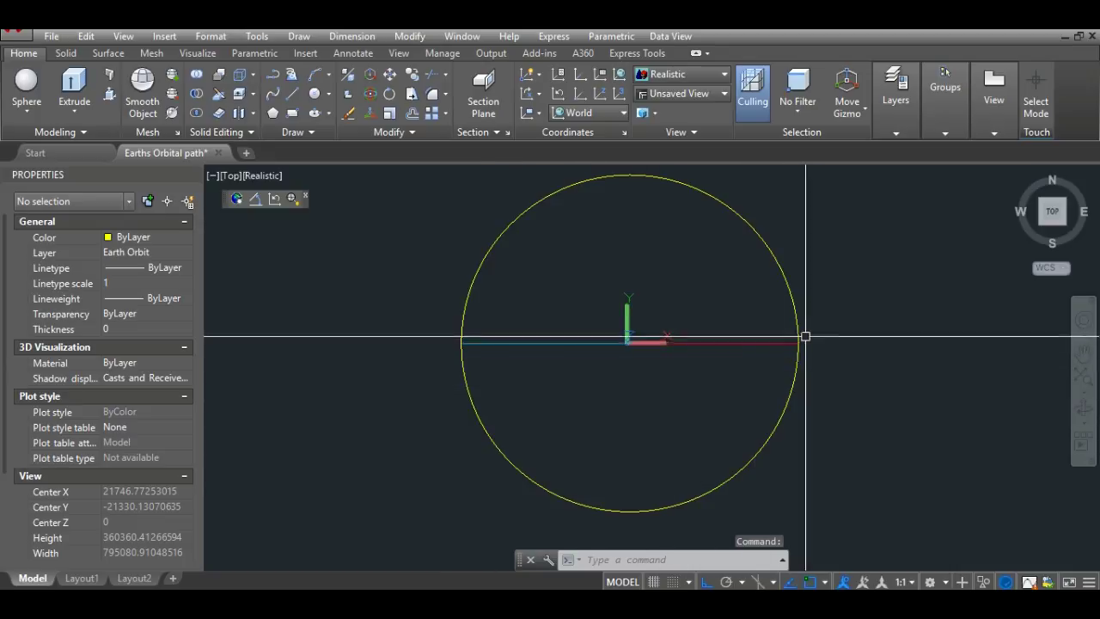
- Trim off the orbit circle's upper arc, using the blue and red axis lines as cutting edges
{"action": "left_click", "coordinate": [428, 79]}
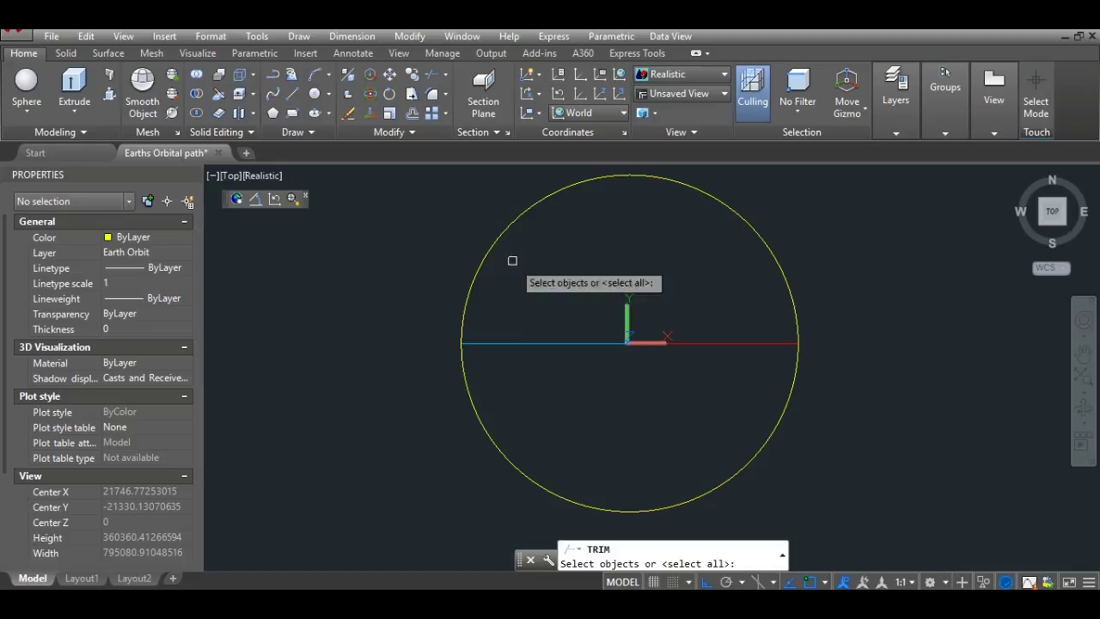
{"action": "left_click", "coordinate": [529, 344]}
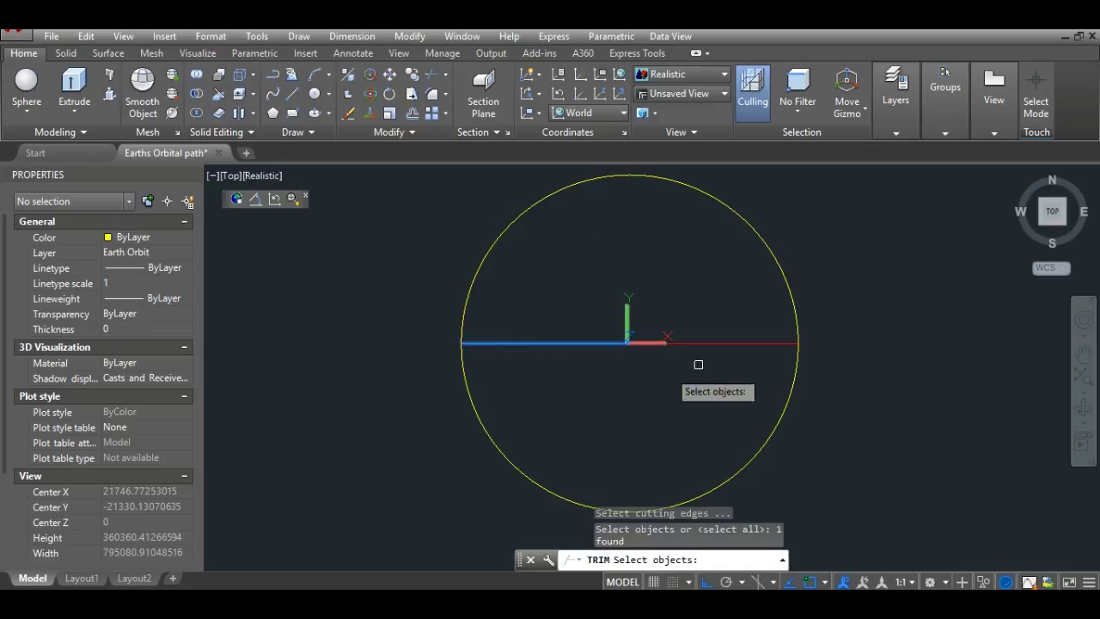
{"action": "left_click", "coordinate": [750, 344]}
{"action": "key", "text": "Return"}
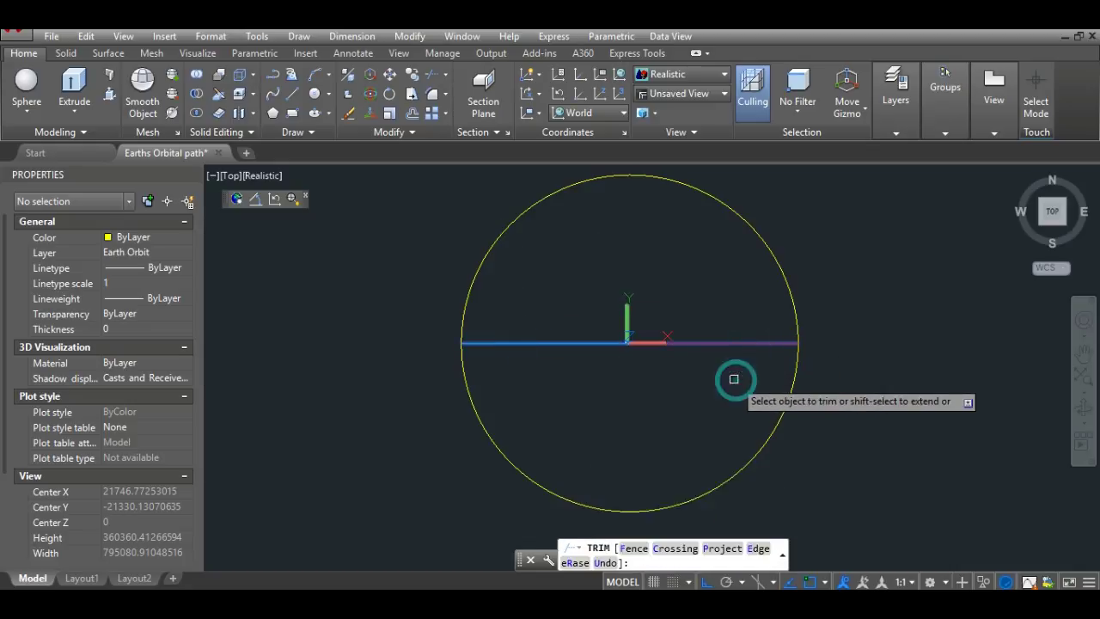
{"action": "left_click", "coordinate": [789, 291]}
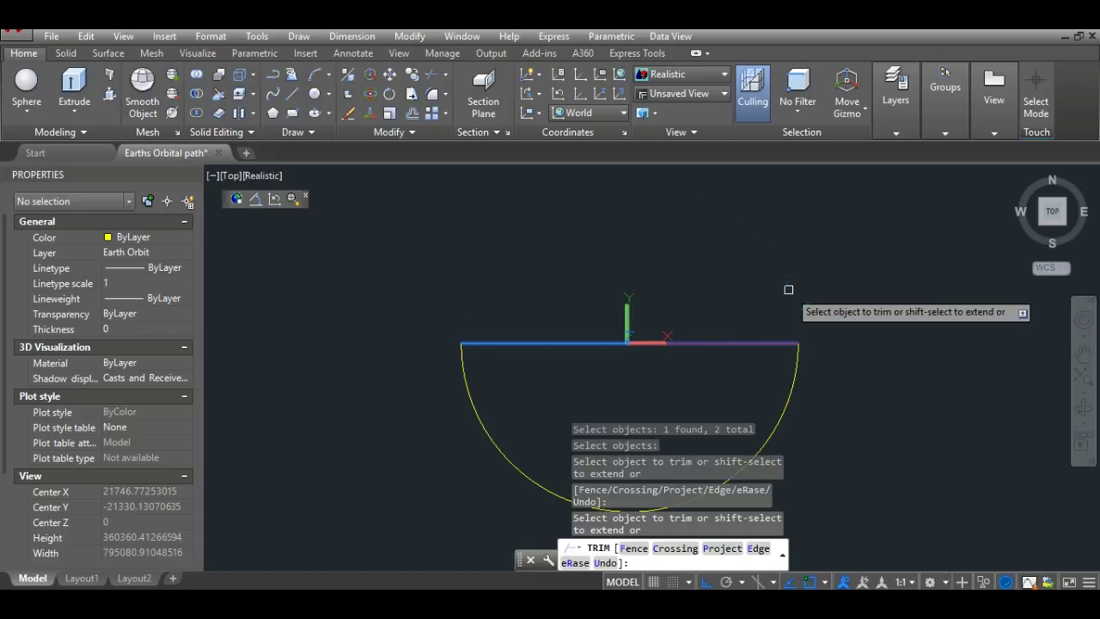
{"action": "right_click", "coordinate": [857, 391]}
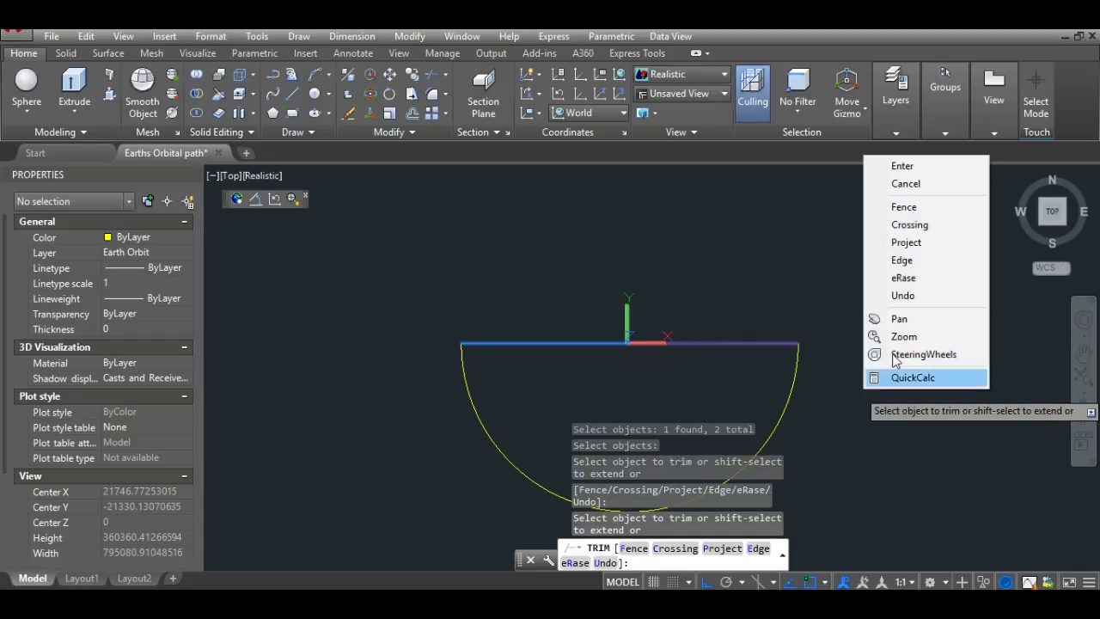
{"action": "left_click", "coordinate": [900, 167]}
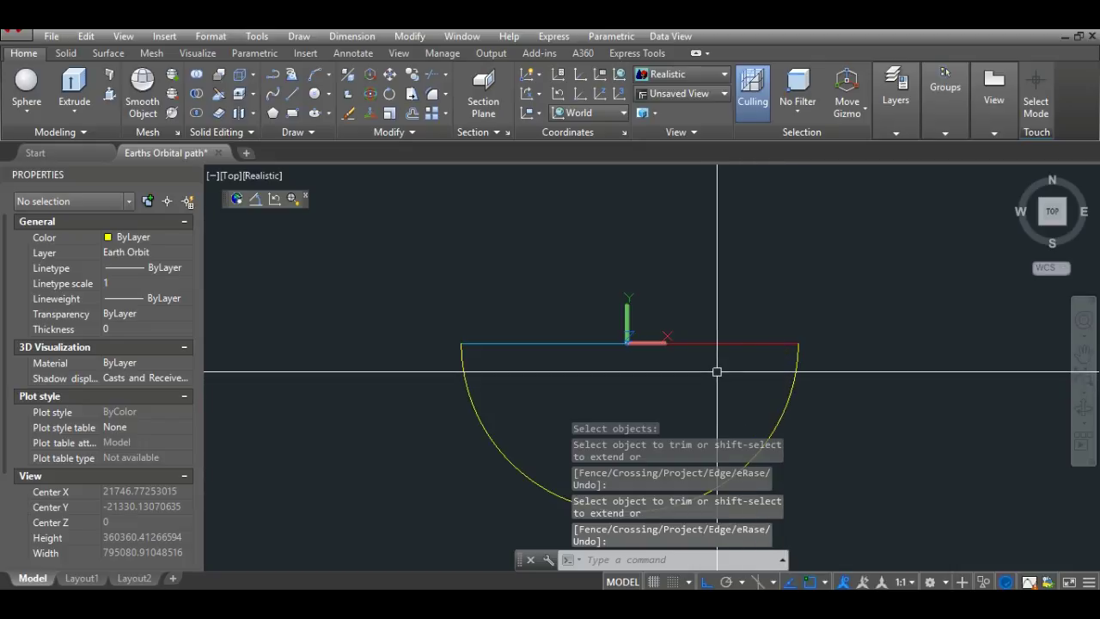
{"action": "scroll", "coordinate": [683, 379], "scroll_direction": "up", "scroll_amount": 3}
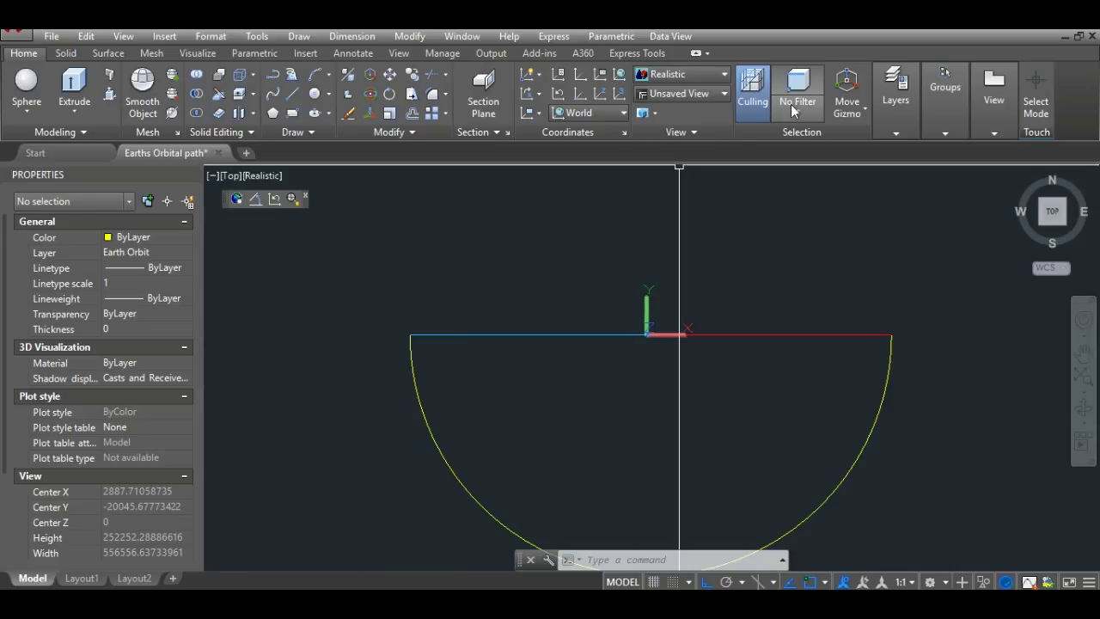
- Freeze the 2017 Perihelion layer by picking its blue line
{"action": "left_click", "coordinate": [894, 122]}
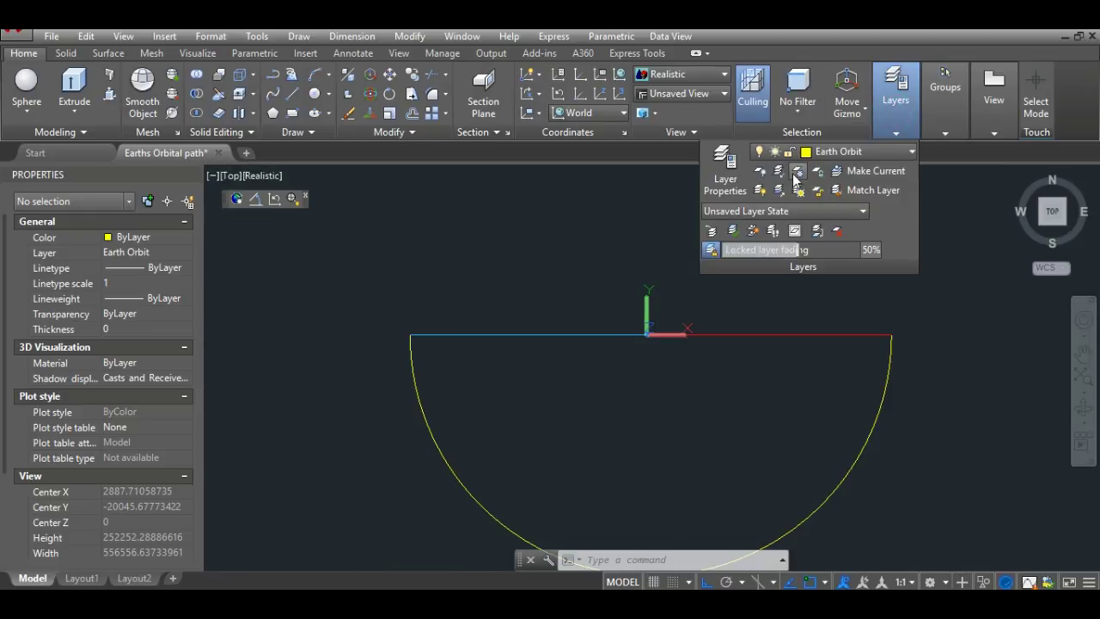
{"action": "left_click", "coordinate": [798, 170]}
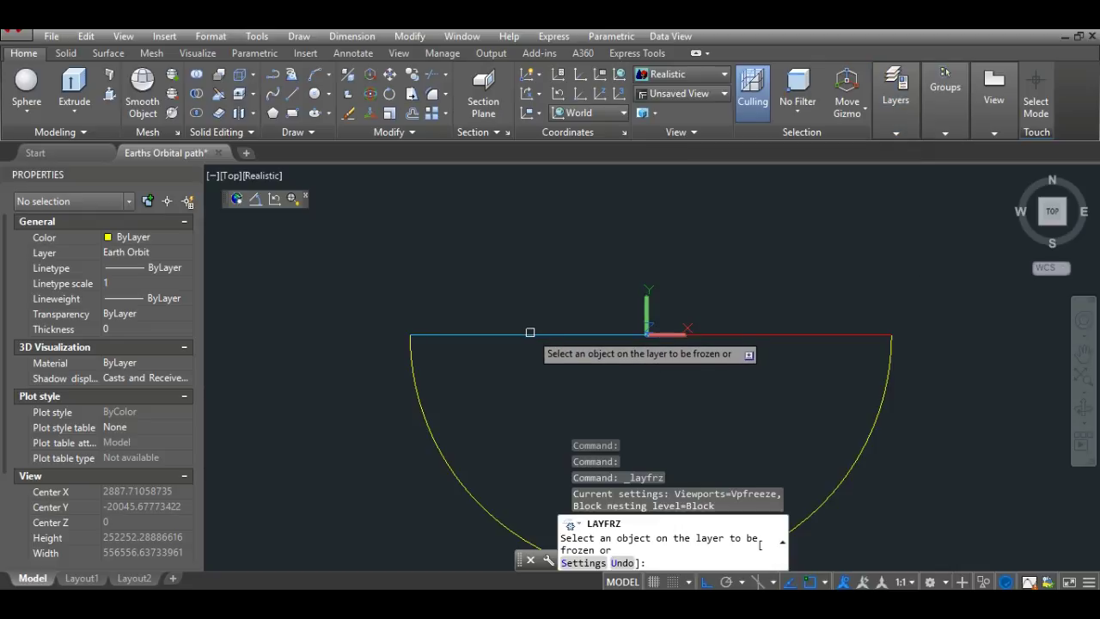
{"action": "left_click", "coordinate": [527, 334]}
{"action": "right_click", "coordinate": [538, 295]}
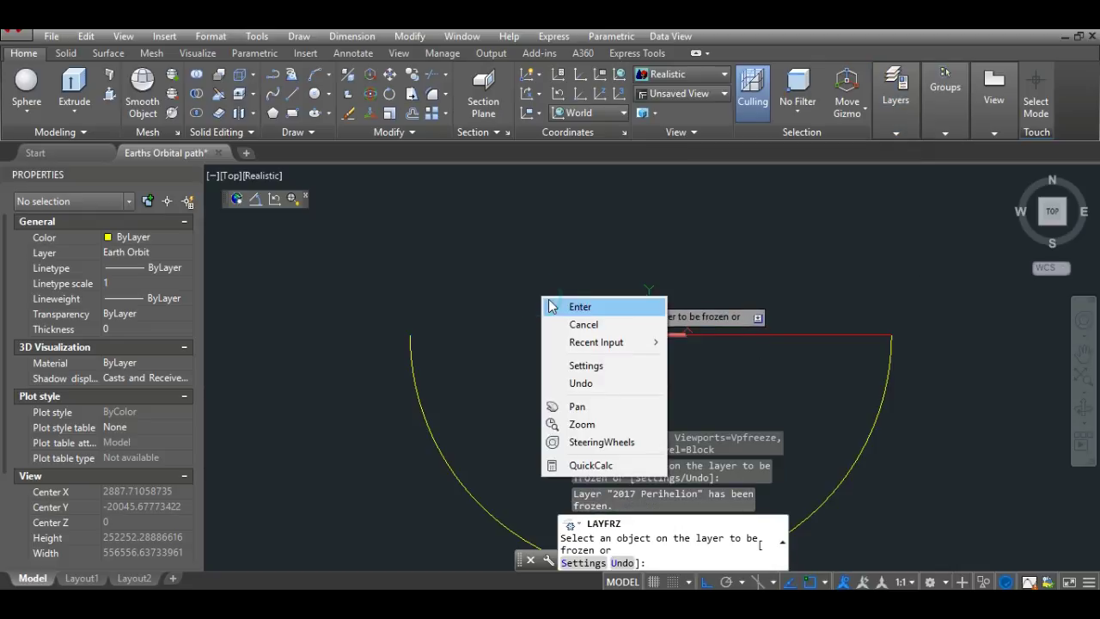
{"action": "left_click", "coordinate": [550, 304]}
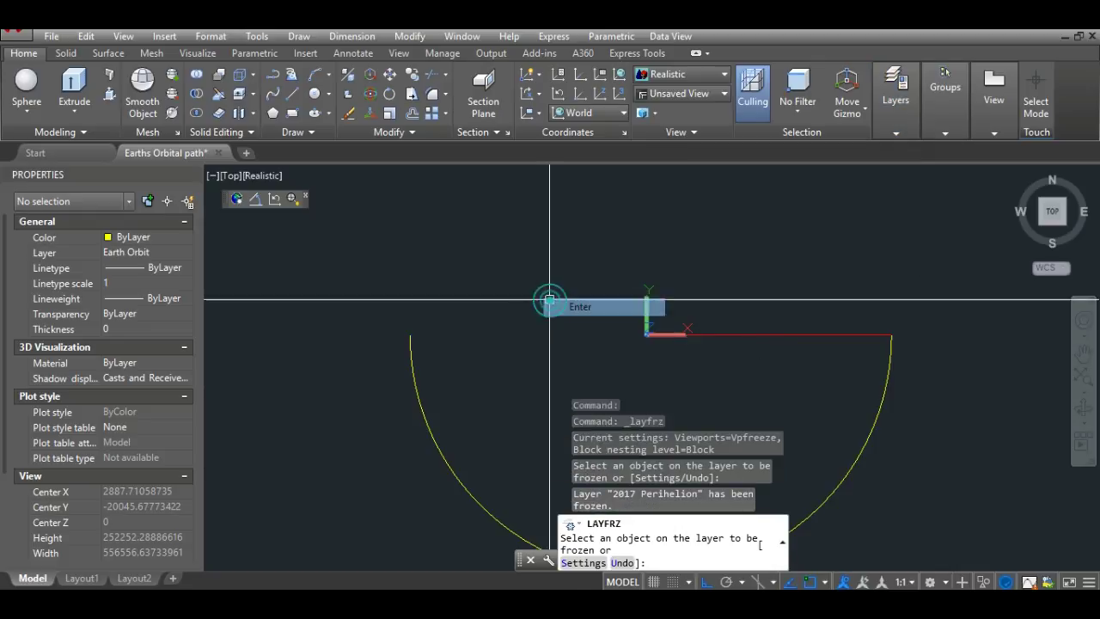
- Make 2018 Perihelion the current layer and start a line at the sun's centre
{"action": "left_click", "coordinate": [187, 252]}
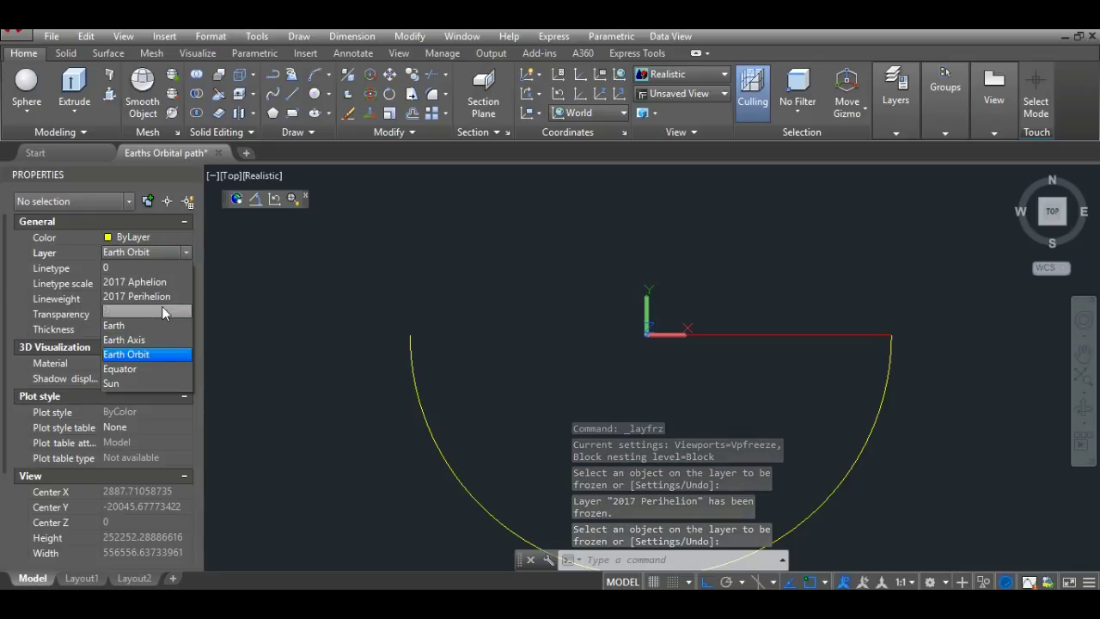
{"action": "left_click", "coordinate": [163, 310]}
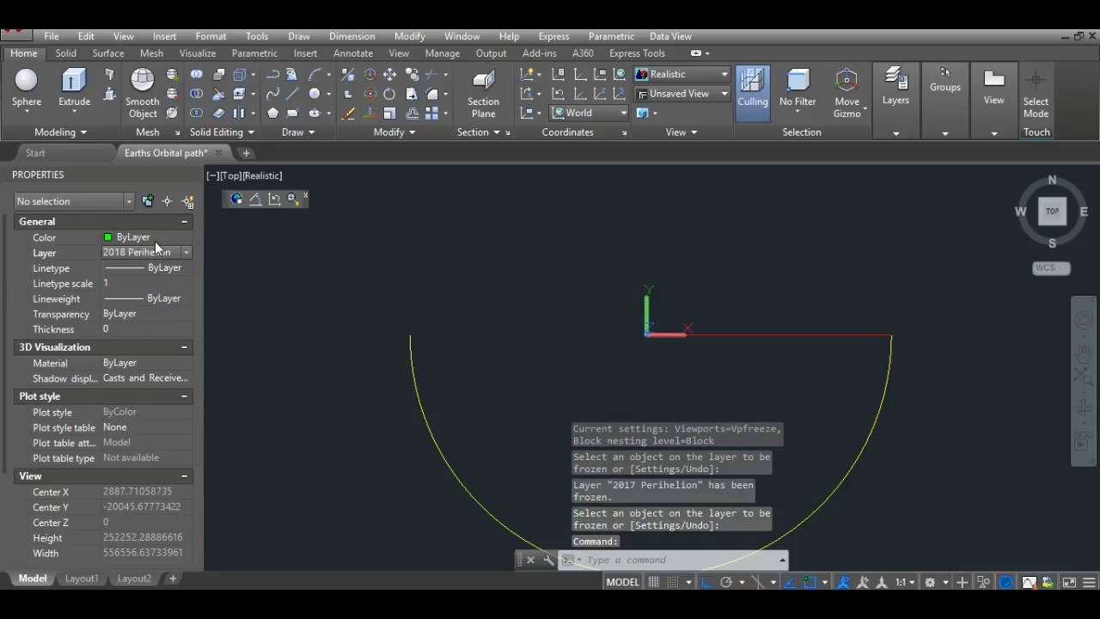
{"action": "left_click", "coordinate": [291, 101]}
{"action": "scroll", "coordinate": [631, 335], "scroll_direction": "up", "scroll_amount": 8}
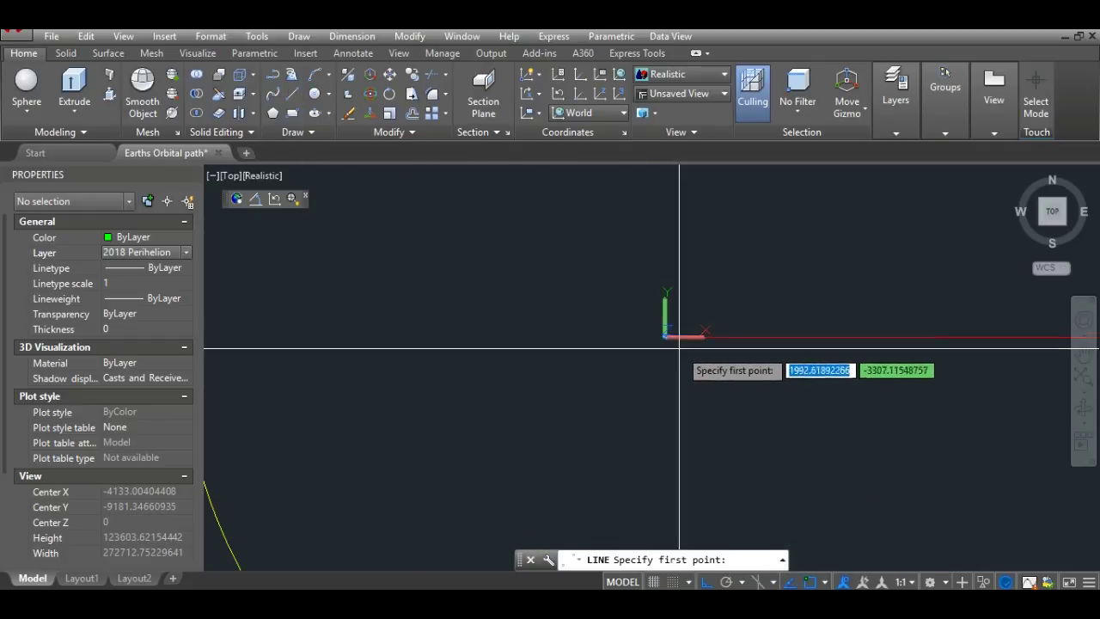
{"action": "scroll", "coordinate": [625, 330], "scroll_direction": "up", "scroll_amount": 6}
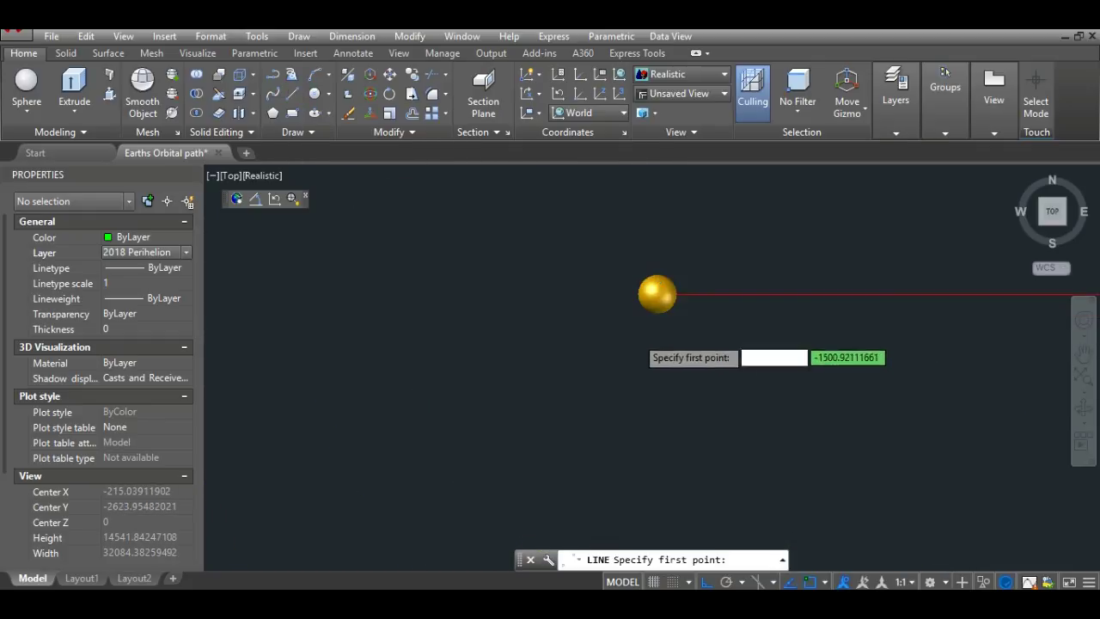
{"action": "left_click", "coordinate": [653, 293]}
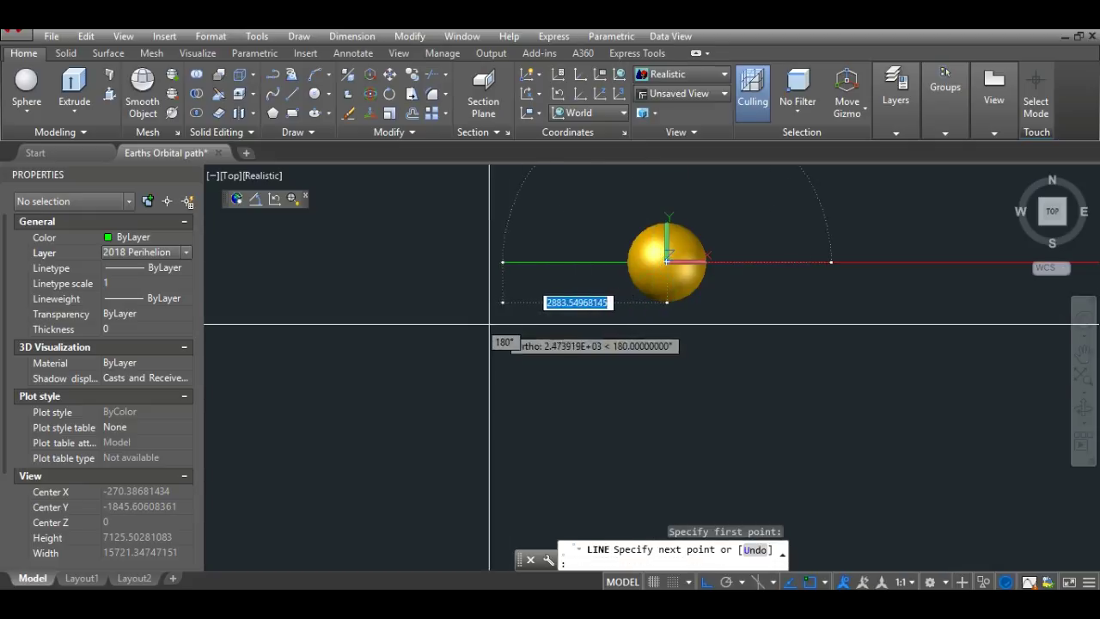
- Copy the 2018 perihelion scaled distance 147097.23808 from Calc cell G7
{"action": "key", "text": "alt+Tab"}
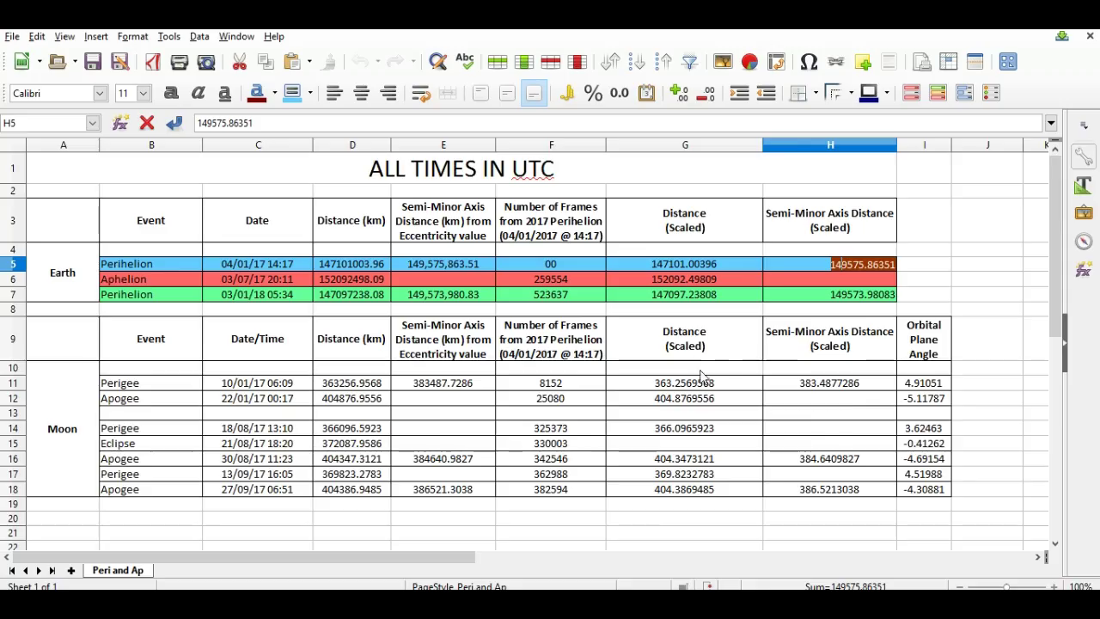
{"action": "left_click", "coordinate": [659, 297]}
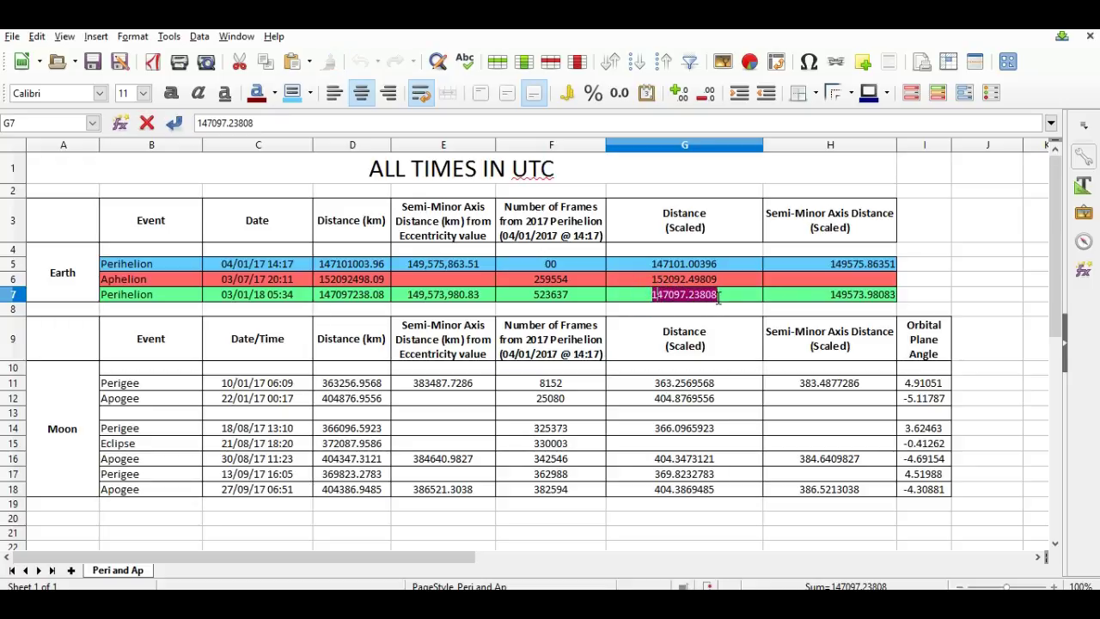
{"action": "right_click", "coordinate": [678, 298]}
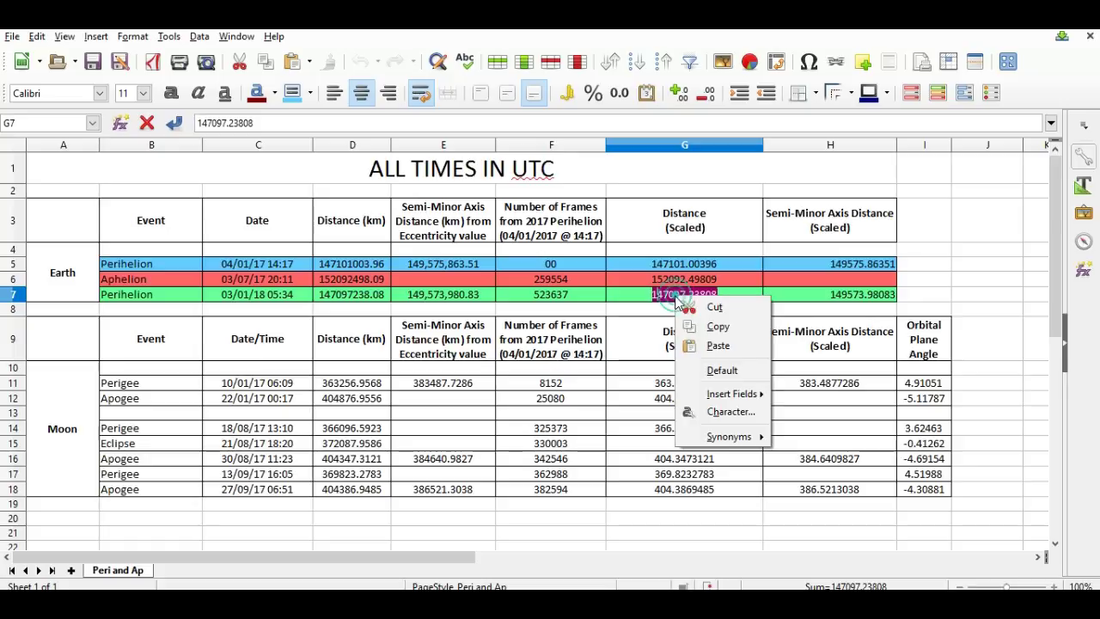
{"action": "left_click", "coordinate": [713, 328]}
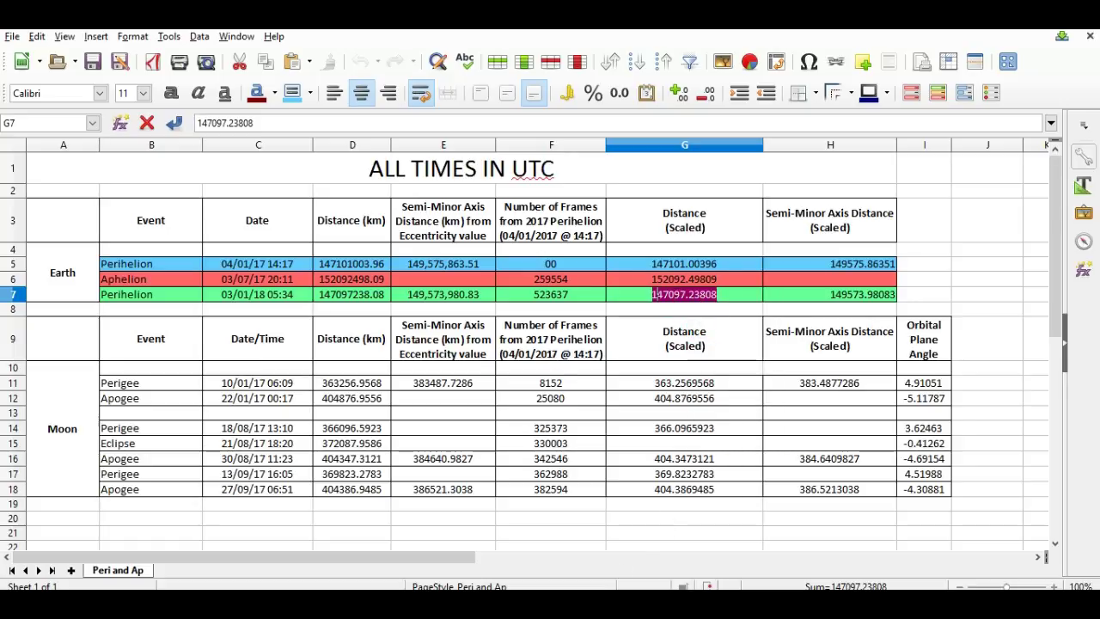
{"action": "key", "text": "alt+Tab"}
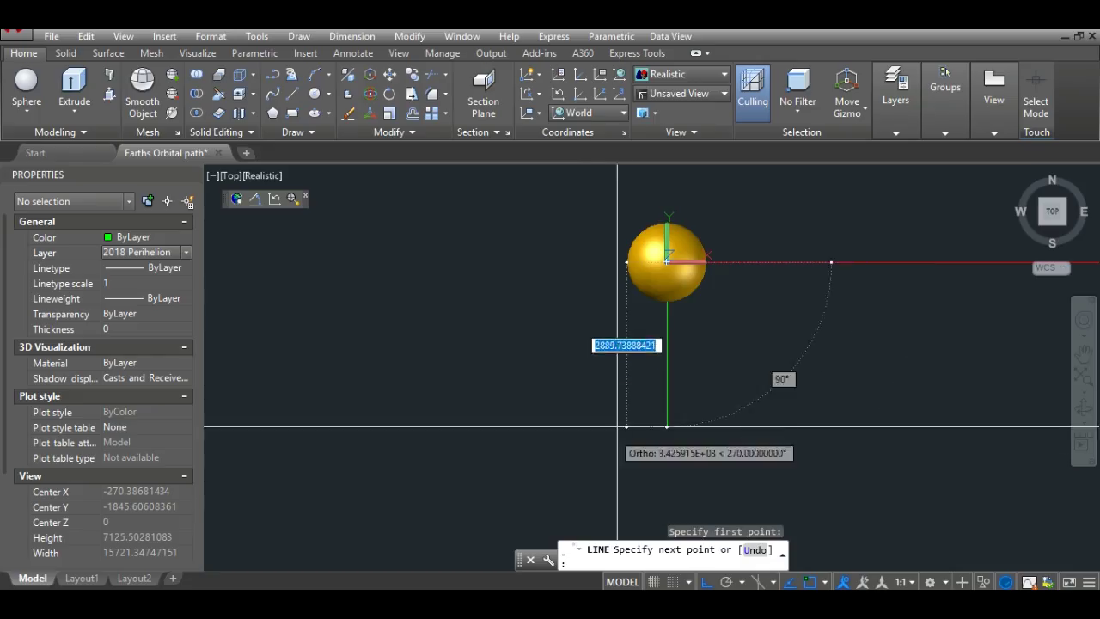
- Paste 147097.23808 as the length to finish the 2018 Perihelion line
{"action": "right_click", "coordinate": [636, 565]}
{"action": "left_click", "coordinate": [522, 489]}
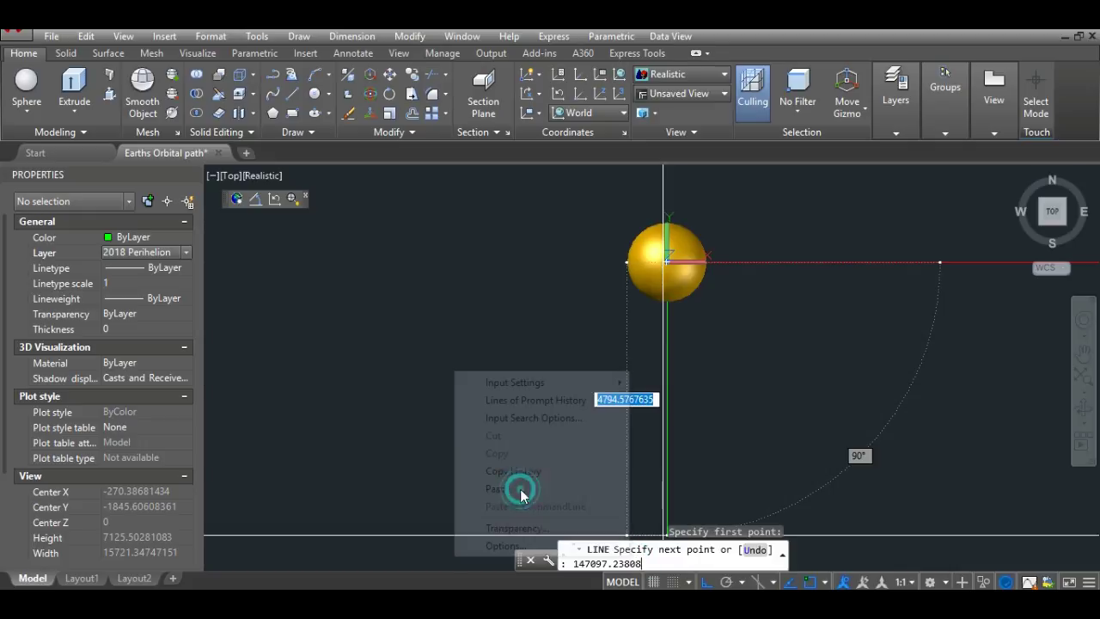
{"action": "key", "text": "Return"}
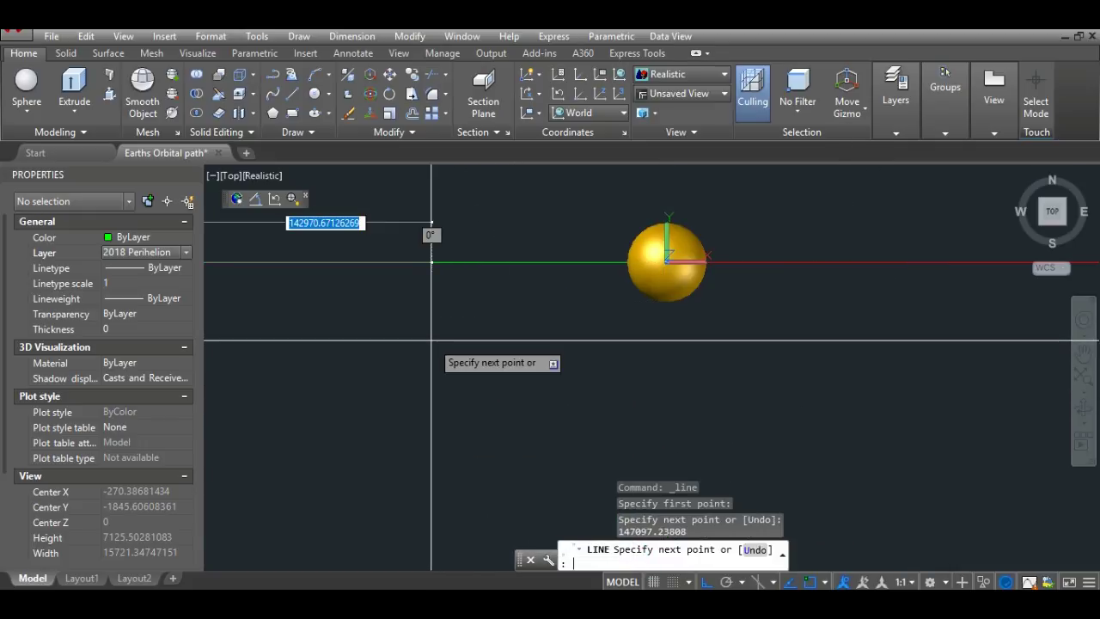
{"action": "key", "text": "Return"}
{"action": "scroll", "coordinate": [524, 352], "scroll_direction": "down", "scroll_amount": 10}
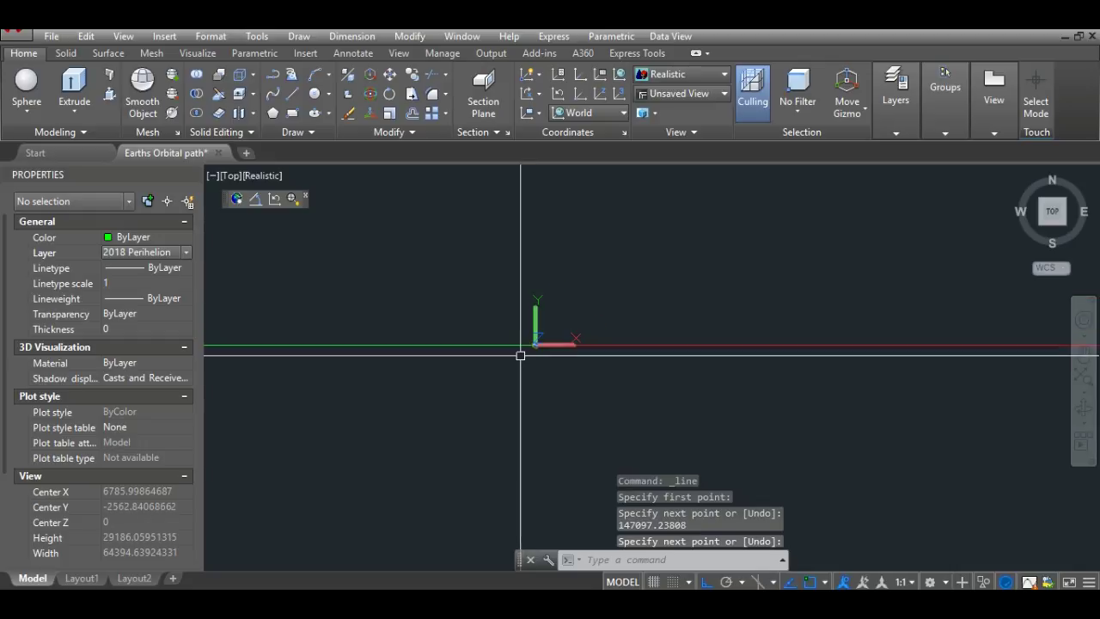
{"action": "scroll", "coordinate": [732, 482], "scroll_direction": "down", "scroll_amount": 2}
{"action": "key", "text": "Return"}
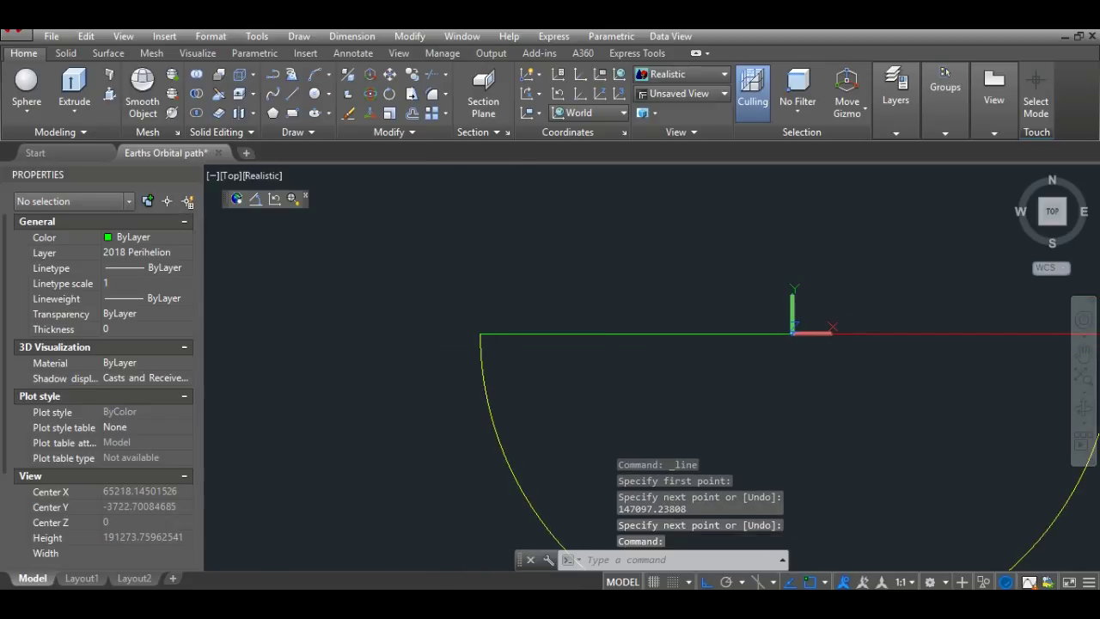
- Zoom and pan to compare the line's far end with the orbit arc
{"action": "scroll", "coordinate": [486, 338], "scroll_direction": "up", "scroll_amount": 15}
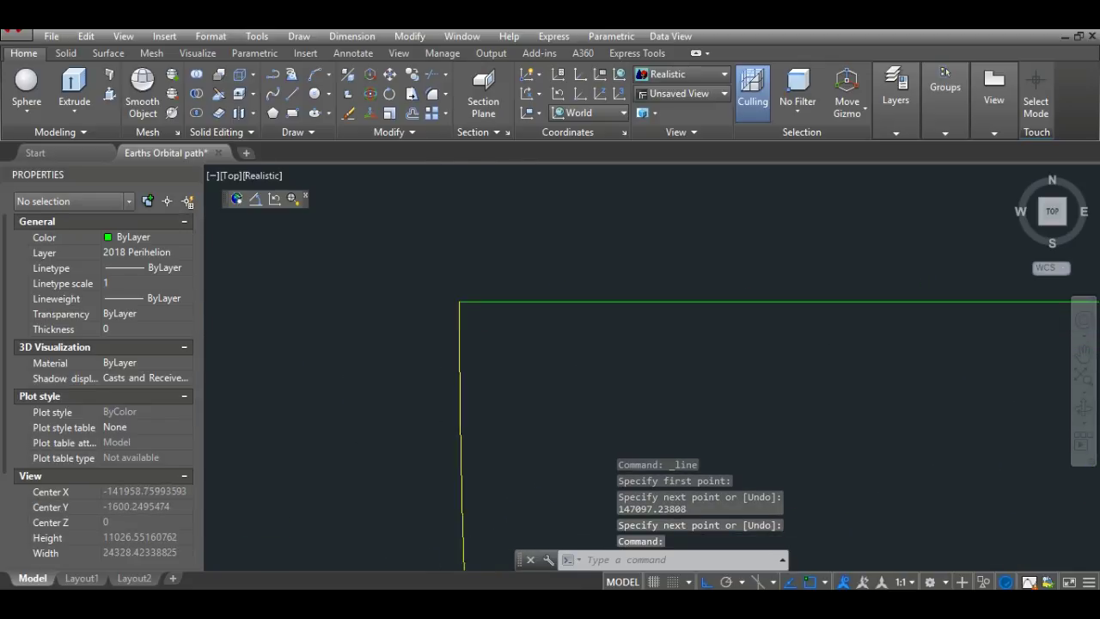
{"action": "middle_click_drag", "start_coordinate": [500, 342], "coordinate": [591, 370]}
{"action": "scroll", "coordinate": [557, 337], "scroll_direction": "up", "scroll_amount": 5}
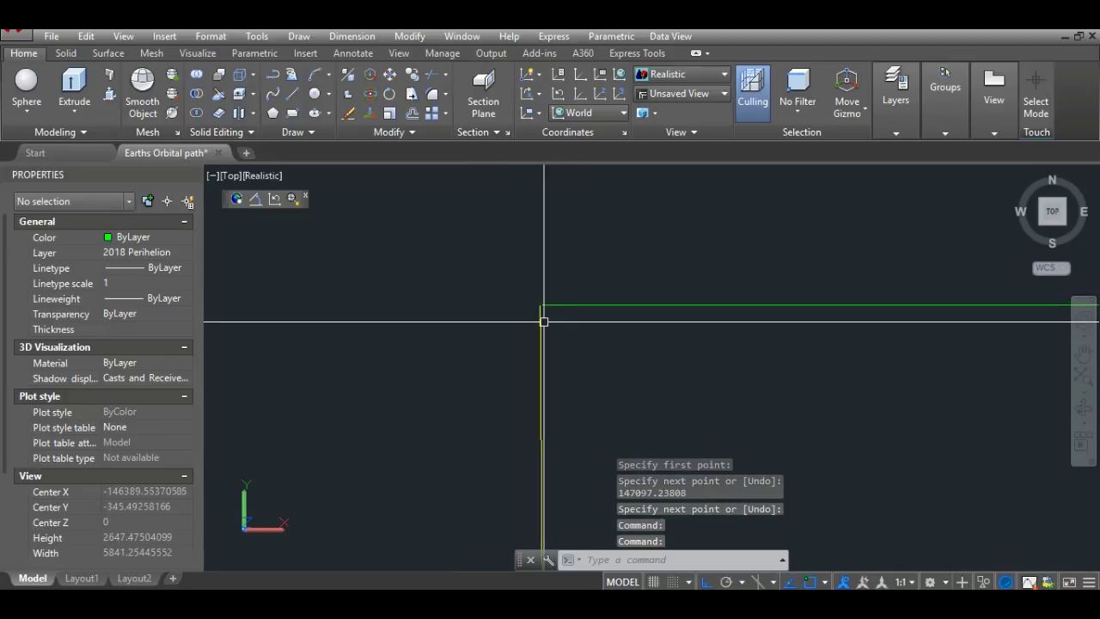
{"action": "scroll", "coordinate": [541, 301], "scroll_direction": "up", "scroll_amount": 14}
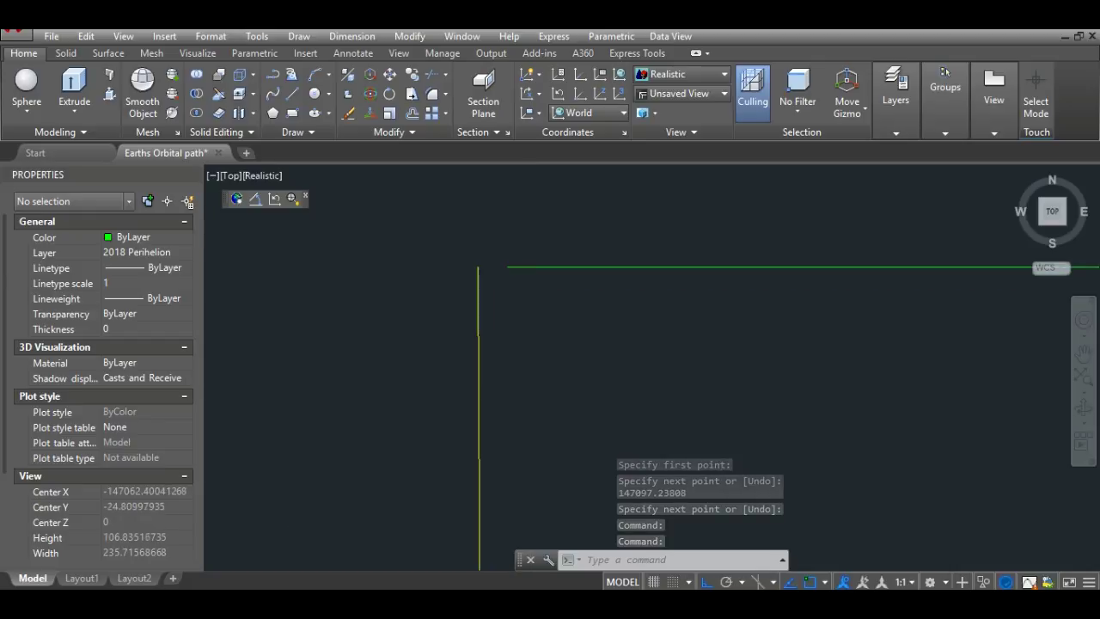
{"action": "middle_click_drag", "start_coordinate": [528, 301], "coordinate": [562, 375]}
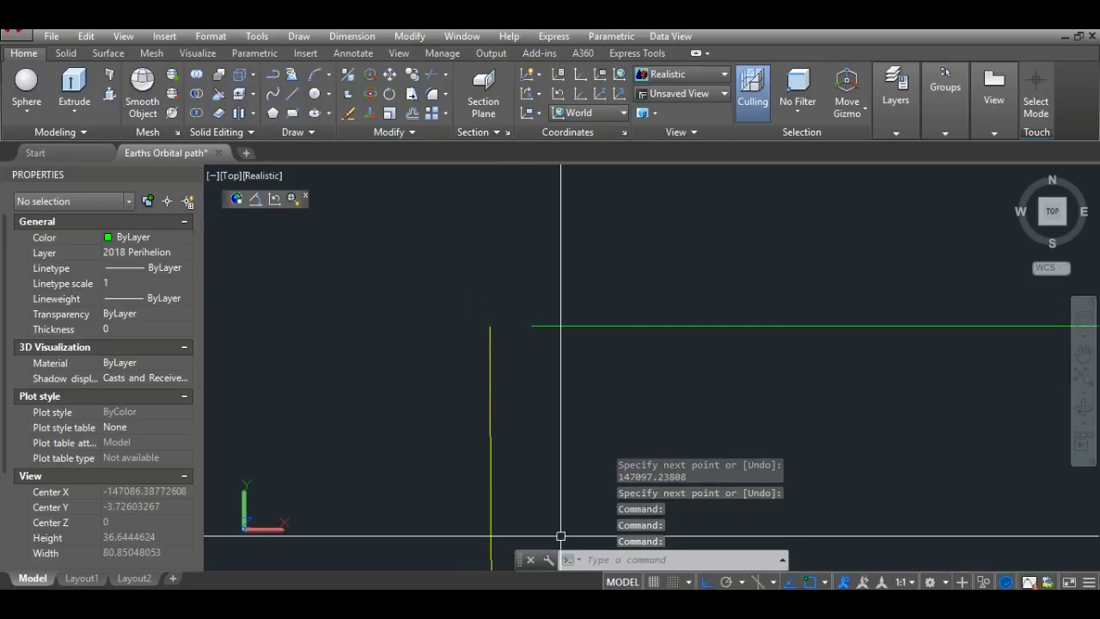
{"action": "key", "text": "alt+Tab"}
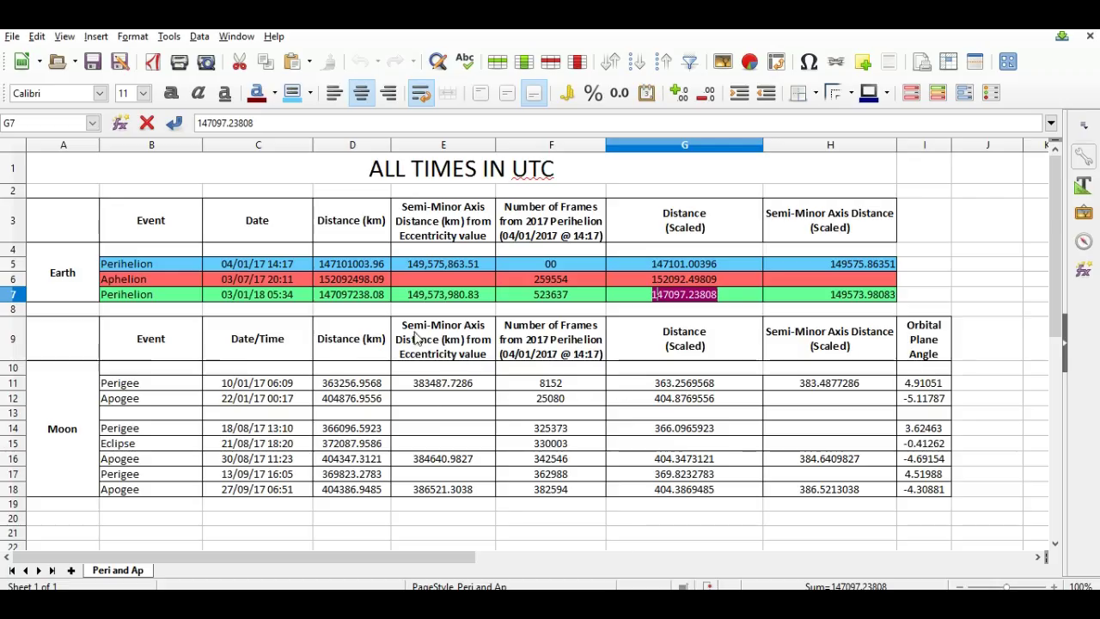
- Leave cell G7 unchanged in Calc and return to the AutoCAD drawing
{"action": "left_click", "coordinate": [349, 311]}
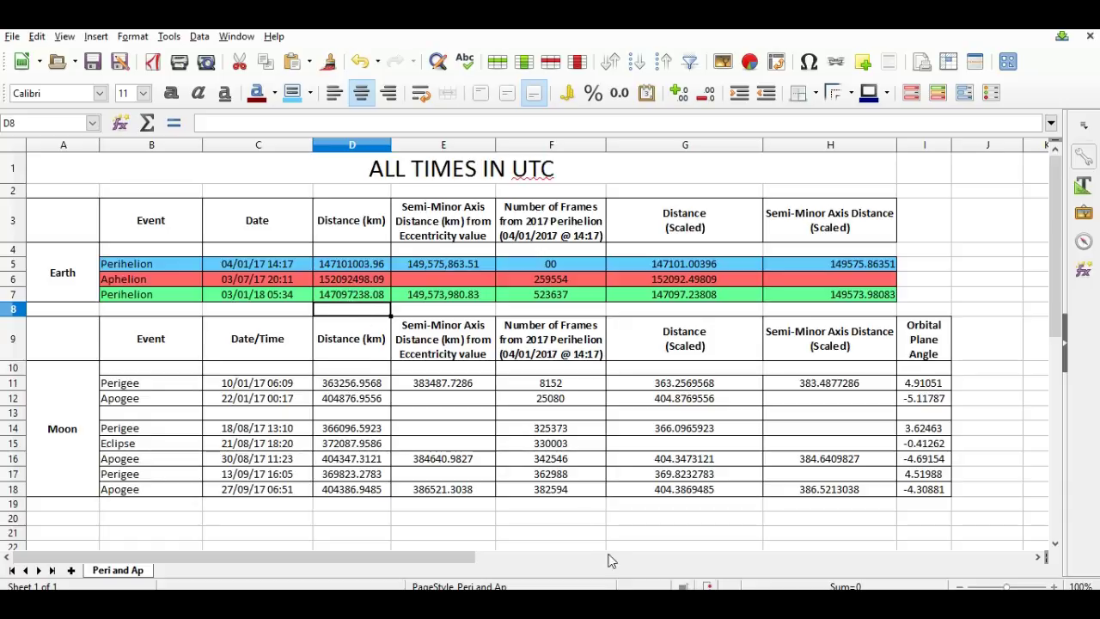
{"action": "key", "text": "alt+Tab"}
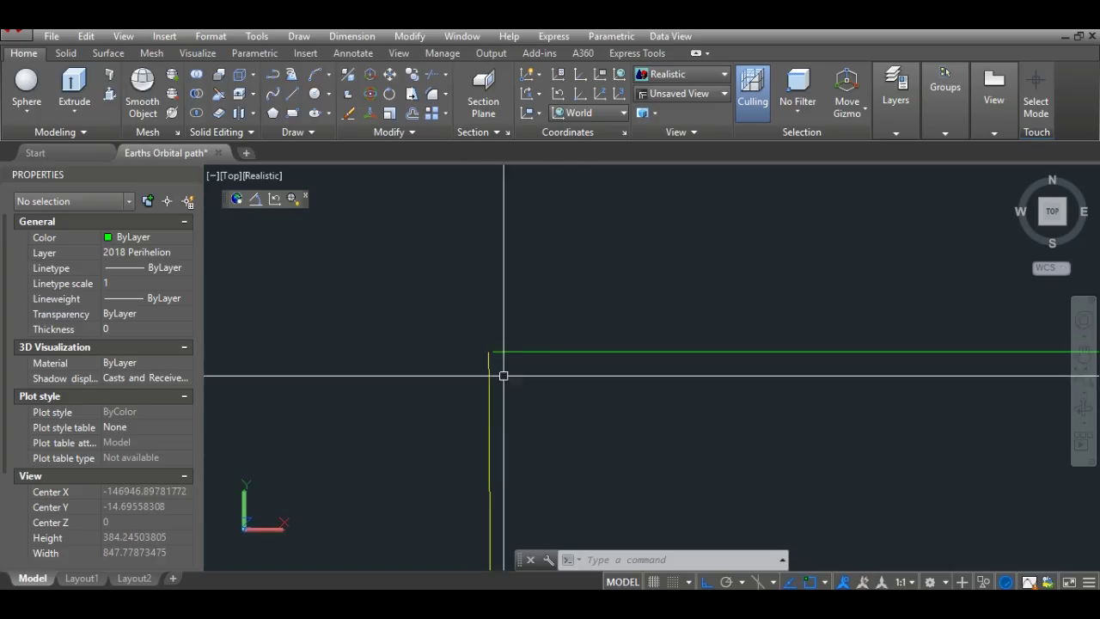
- Make layer 0 the current layer
{"action": "middle_click_drag", "start_coordinate": [594, 398], "coordinate": [421, 333]}
{"action": "key", "text": "Escape"}
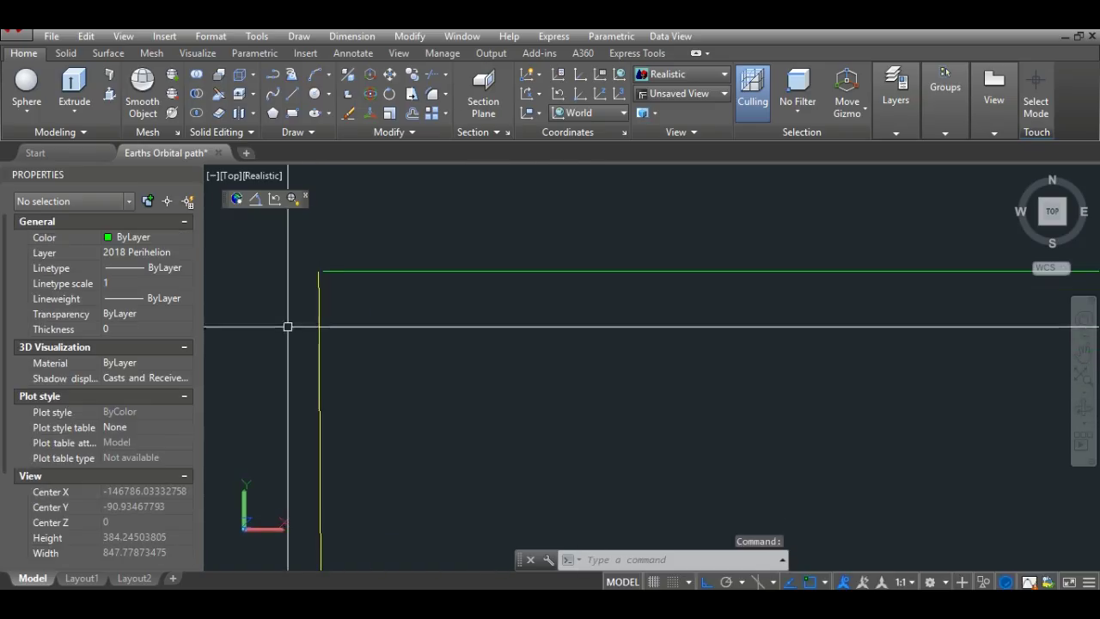
{"action": "left_click", "coordinate": [164, 252]}
{"action": "left_click", "coordinate": [186, 252]}
{"action": "left_click", "coordinate": [163, 269]}
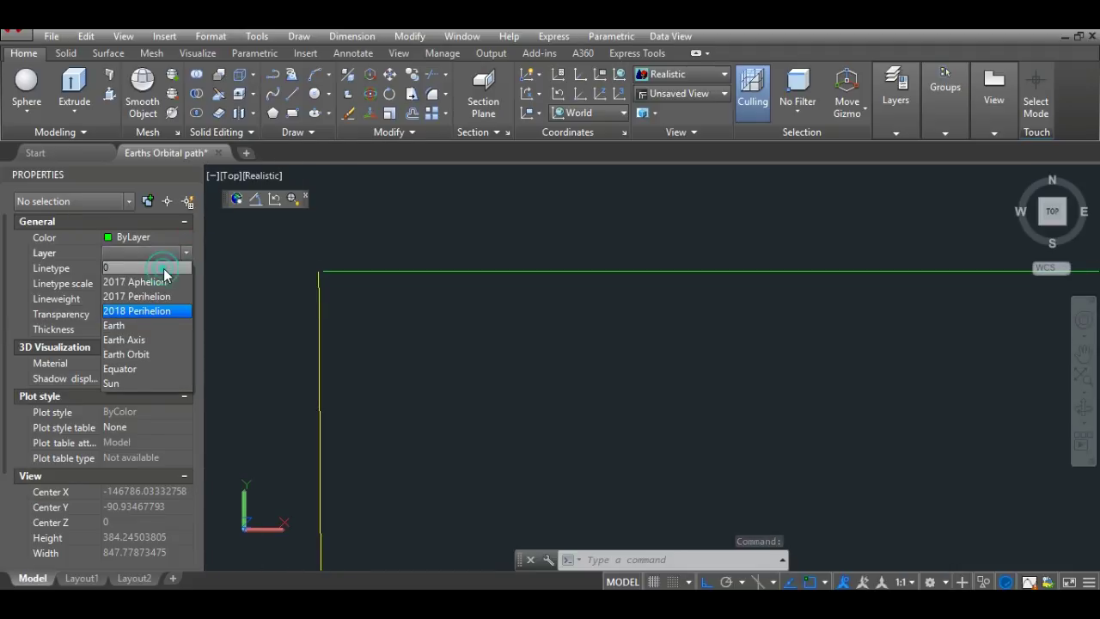
- Freeze the Earth Orbit layer by picking the orbit curve
{"action": "left_click", "coordinate": [899, 108]}
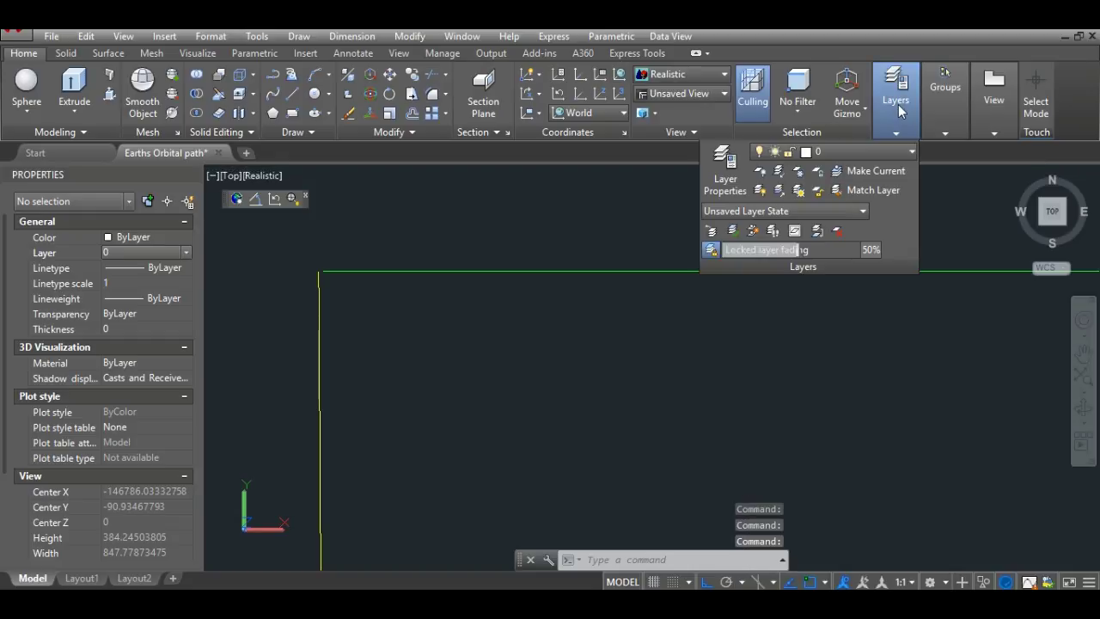
{"action": "left_click", "coordinate": [800, 175]}
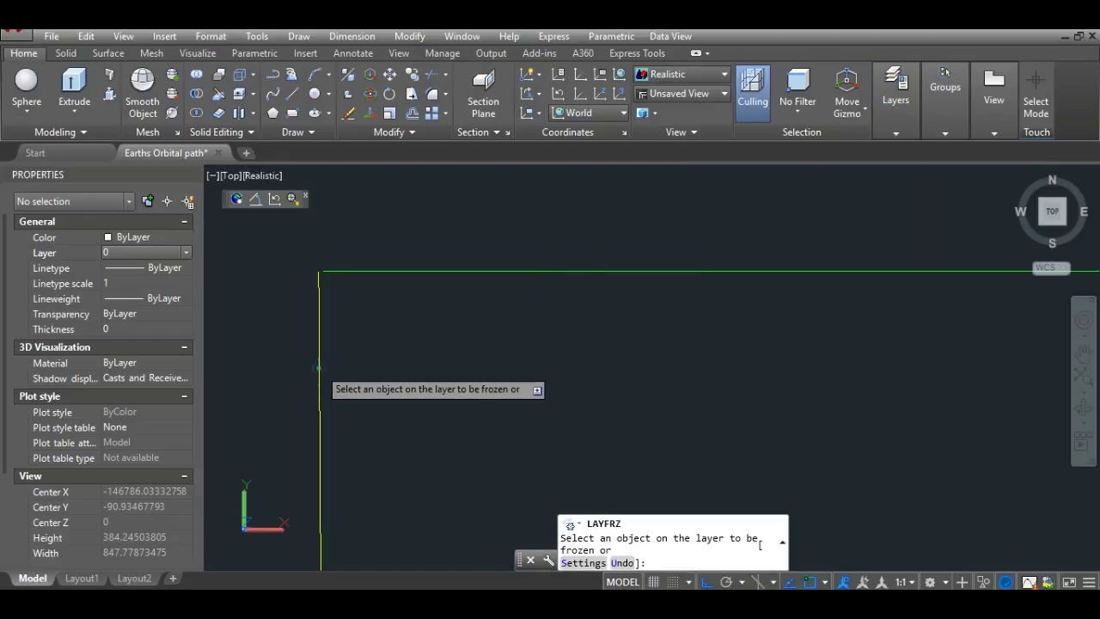
{"action": "left_click", "coordinate": [318, 368]}
{"action": "right_click", "coordinate": [350, 365]}
{"action": "left_click", "coordinate": [389, 373]}
{"action": "scroll", "coordinate": [403, 384], "scroll_direction": "down", "scroll_amount": 15}
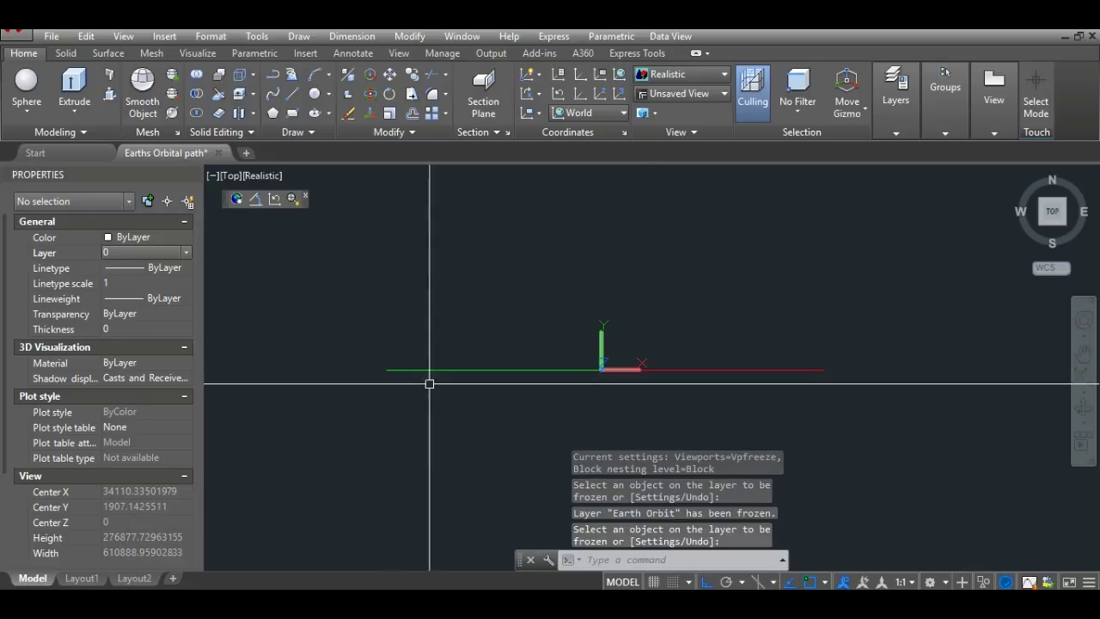
{"action": "scroll", "coordinate": [615, 381], "scroll_direction": "up", "scroll_amount": 2}
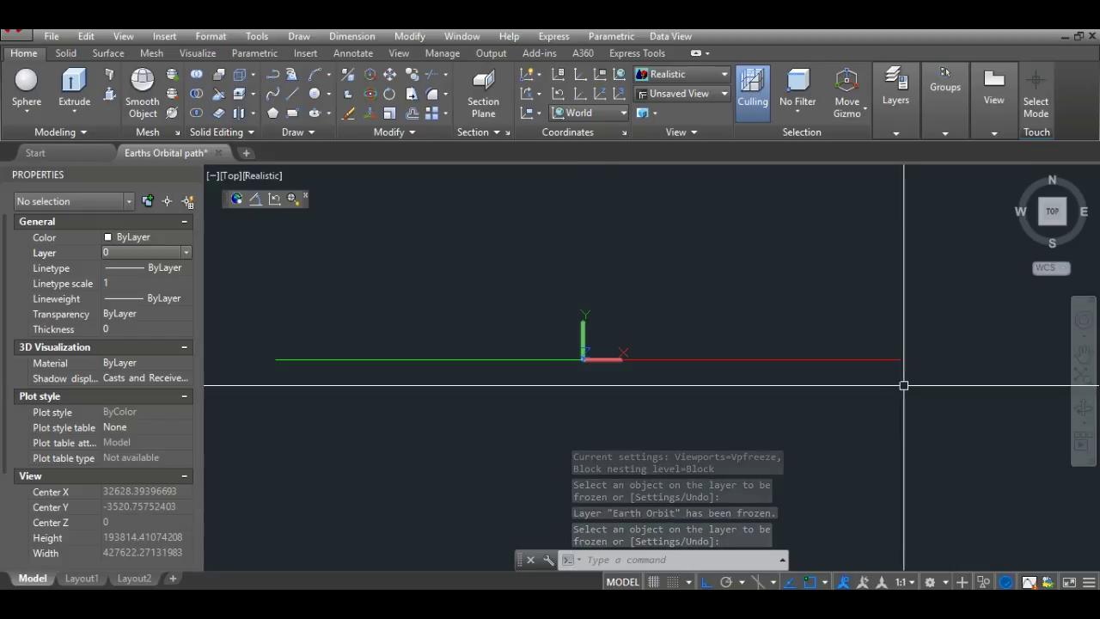
- Start an ellipse centred between the two line endpoints (M2P) and fix its first axis end
{"action": "left_click", "coordinate": [315, 118]}
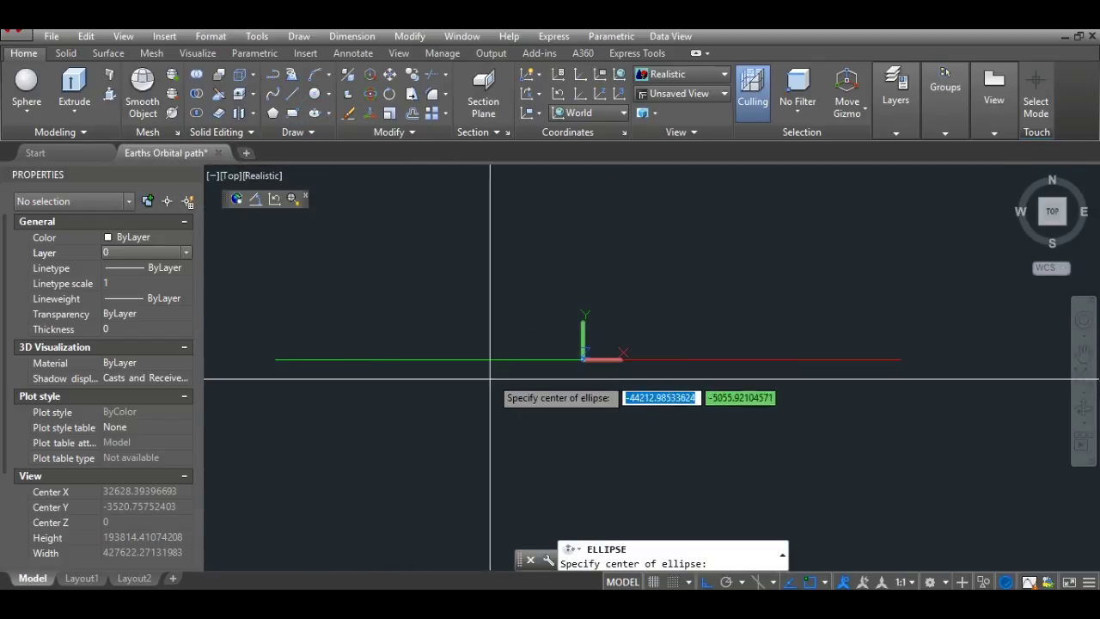
{"action": "type", "text": "m2p"}
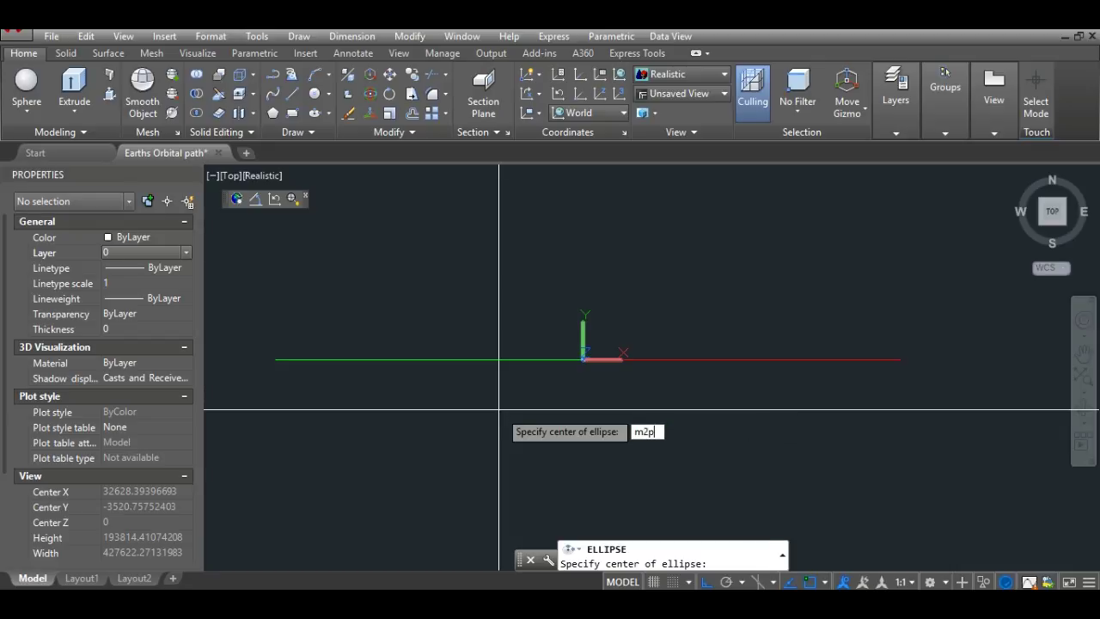
{"action": "key", "text": "Return"}
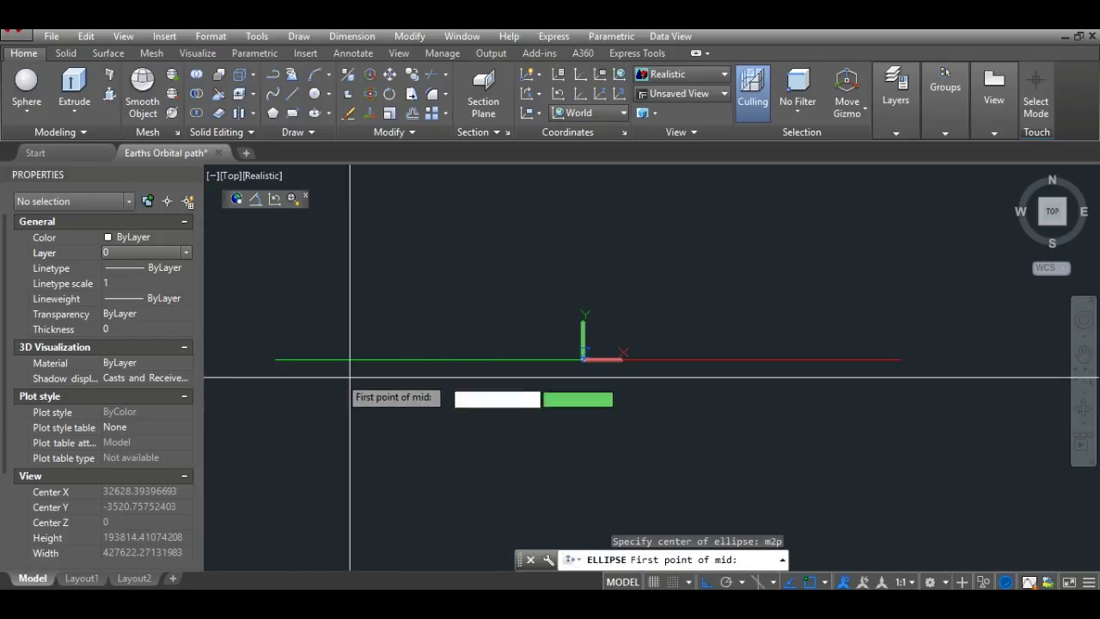
{"action": "left_click", "coordinate": [274, 359]}
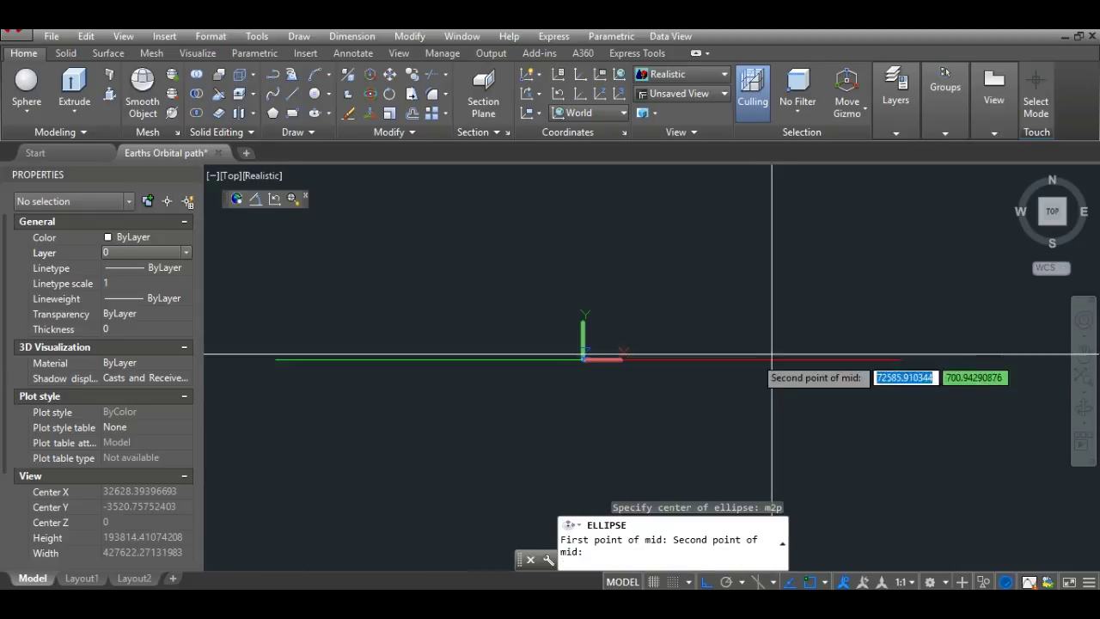
{"action": "left_click", "coordinate": [902, 359]}
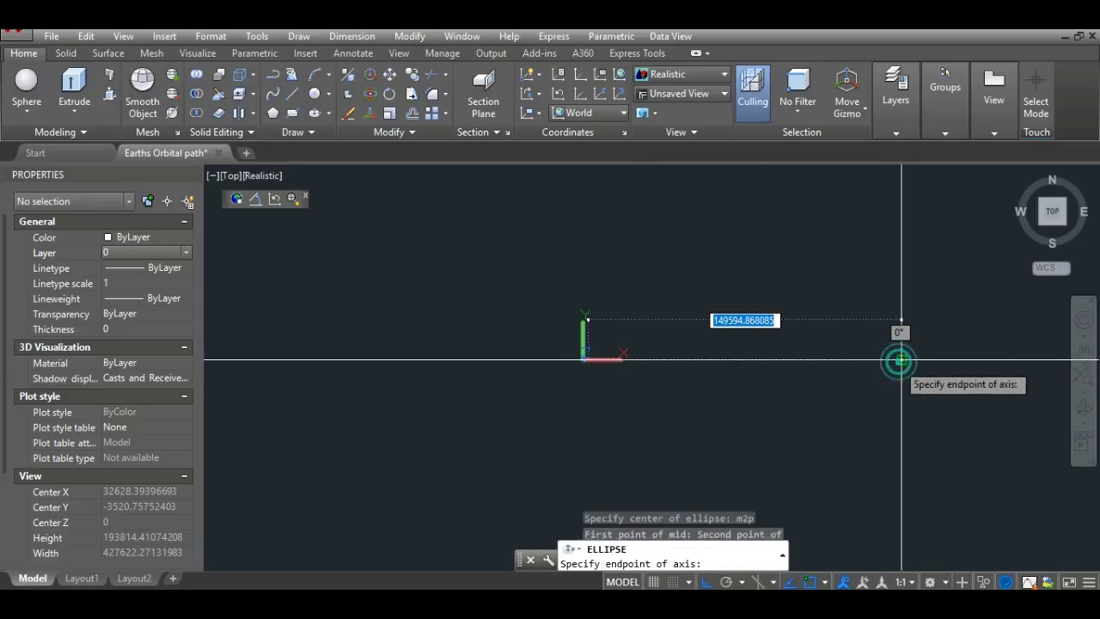
{"action": "scroll", "coordinate": [581, 344], "scroll_direction": "up", "scroll_amount": 2}
{"action": "scroll", "coordinate": [580, 331], "scroll_direction": "up", "scroll_amount": 4}
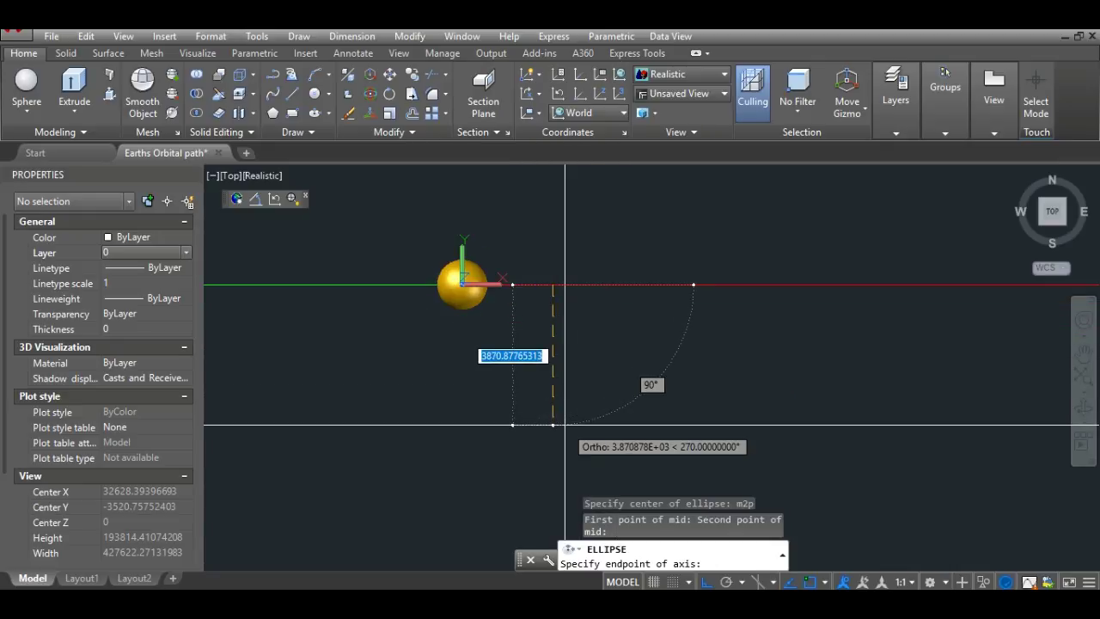
{"action": "scroll", "coordinate": [565, 425], "scroll_direction": "down", "scroll_amount": 3}
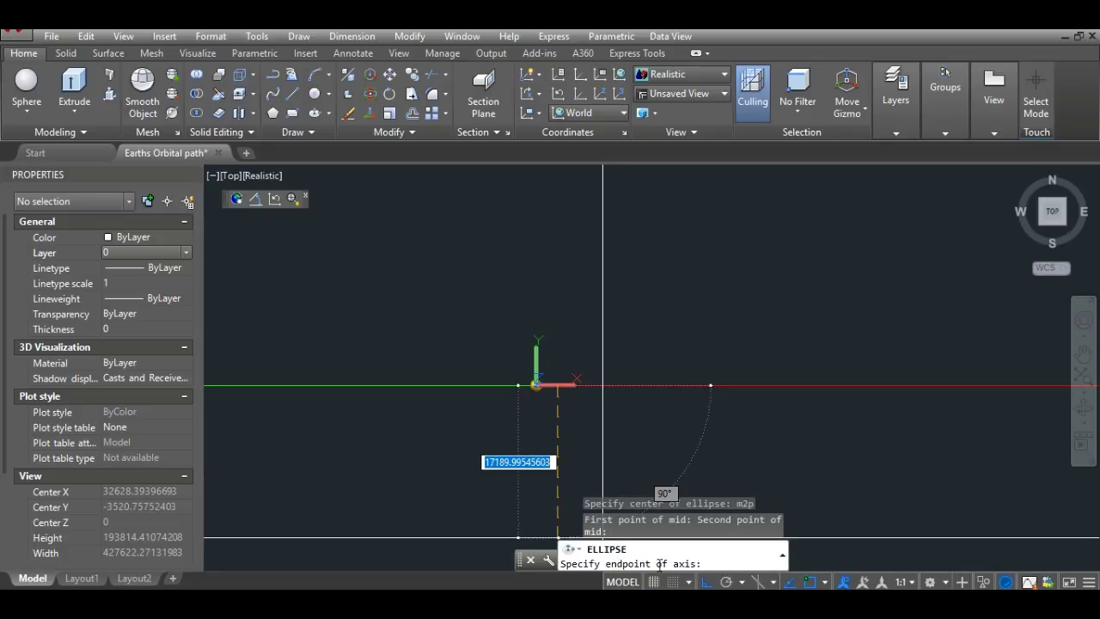
{"action": "scroll", "coordinate": [643, 451], "scroll_direction": "down", "scroll_amount": 3}
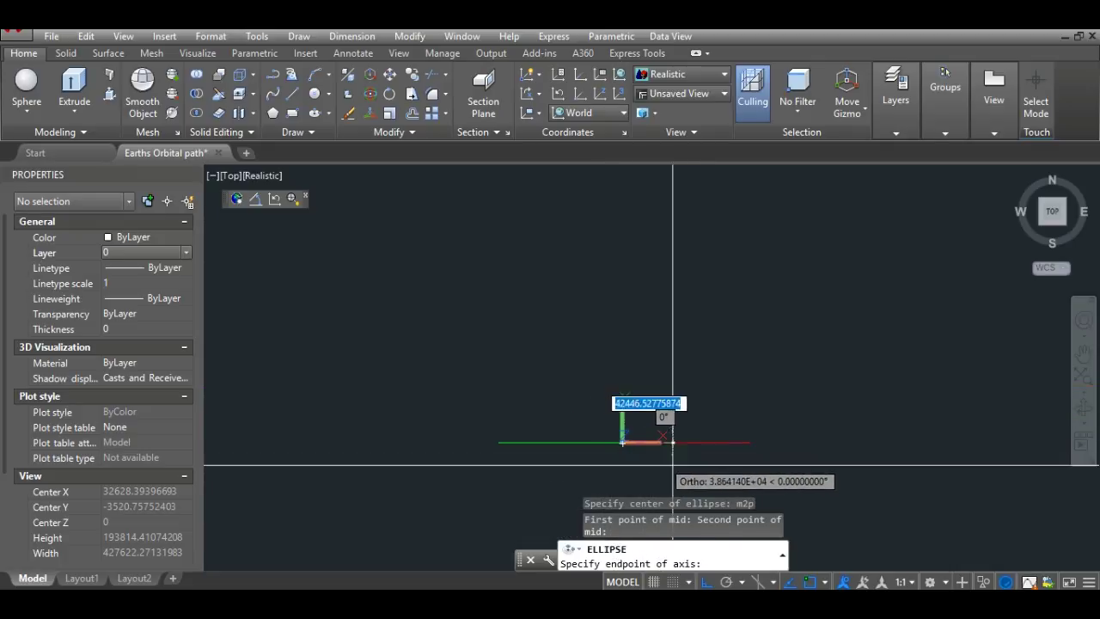
{"action": "left_click", "coordinate": [751, 442]}
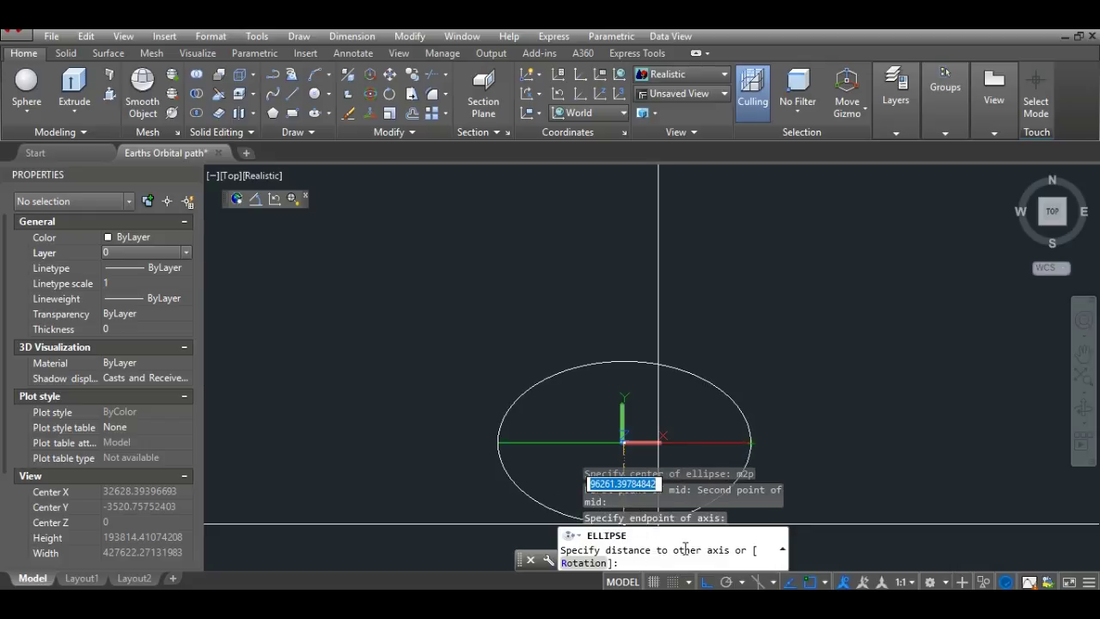
{"action": "middle_click_drag", "start_coordinate": [660, 447], "coordinate": [660, 356]}
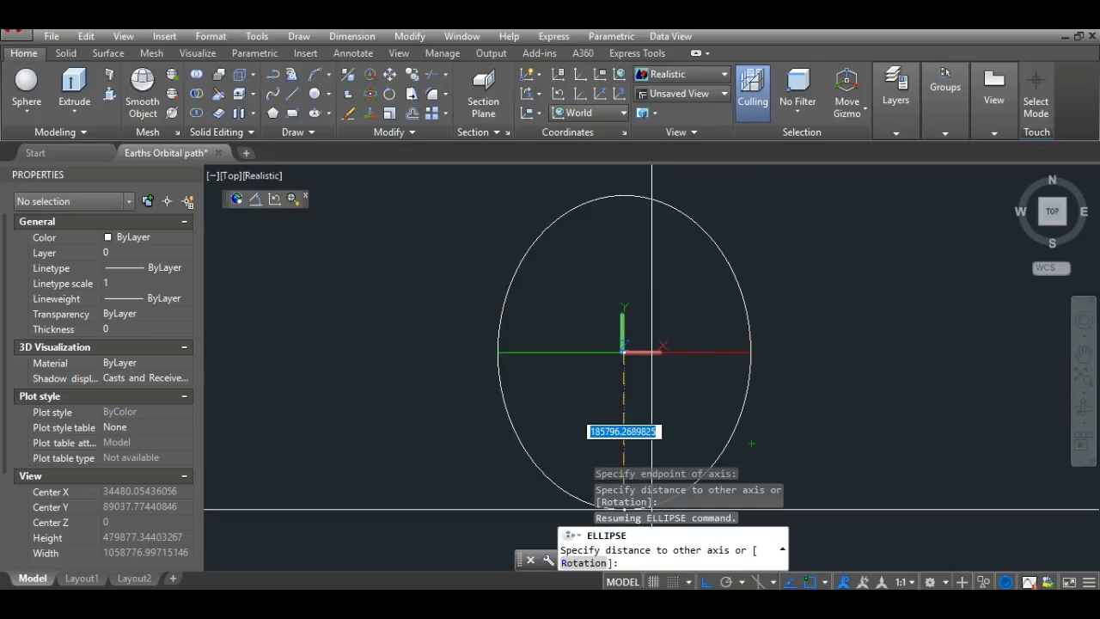
- Copy the scaled semi-minor axis value 149573.98083 from Calc cell H7
{"action": "key", "text": "alt+Tab"}
{"action": "left_click", "coordinate": [832, 295]}
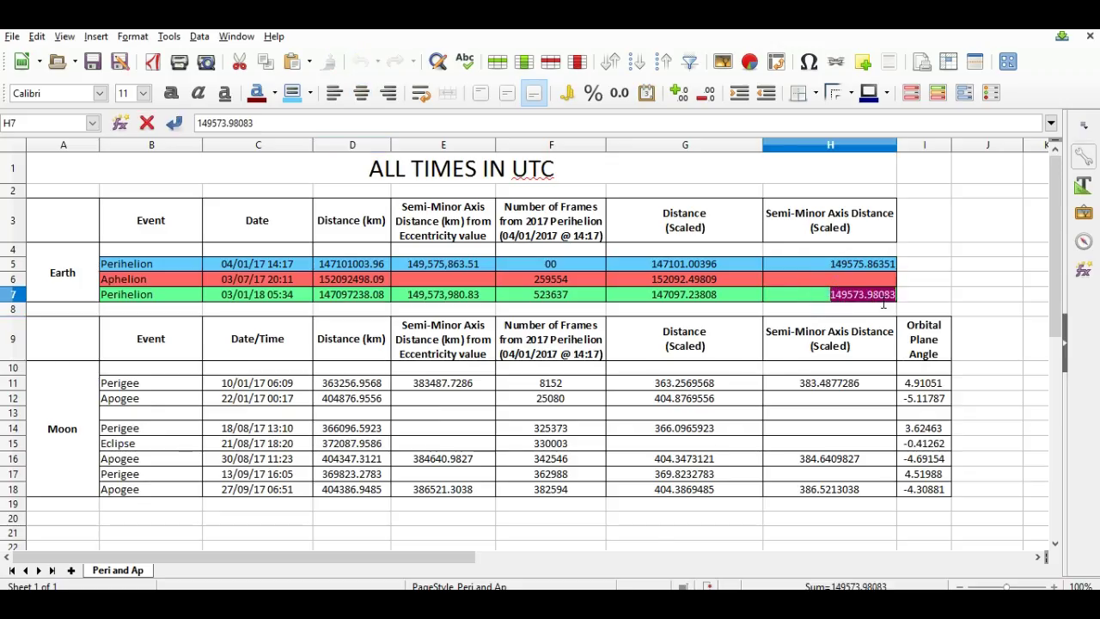
{"action": "left_click", "coordinate": [864, 295]}
{"action": "right_click", "coordinate": [870, 298]}
{"action": "left_click", "coordinate": [888, 327]}
{"action": "key", "text": "alt+Tab"}
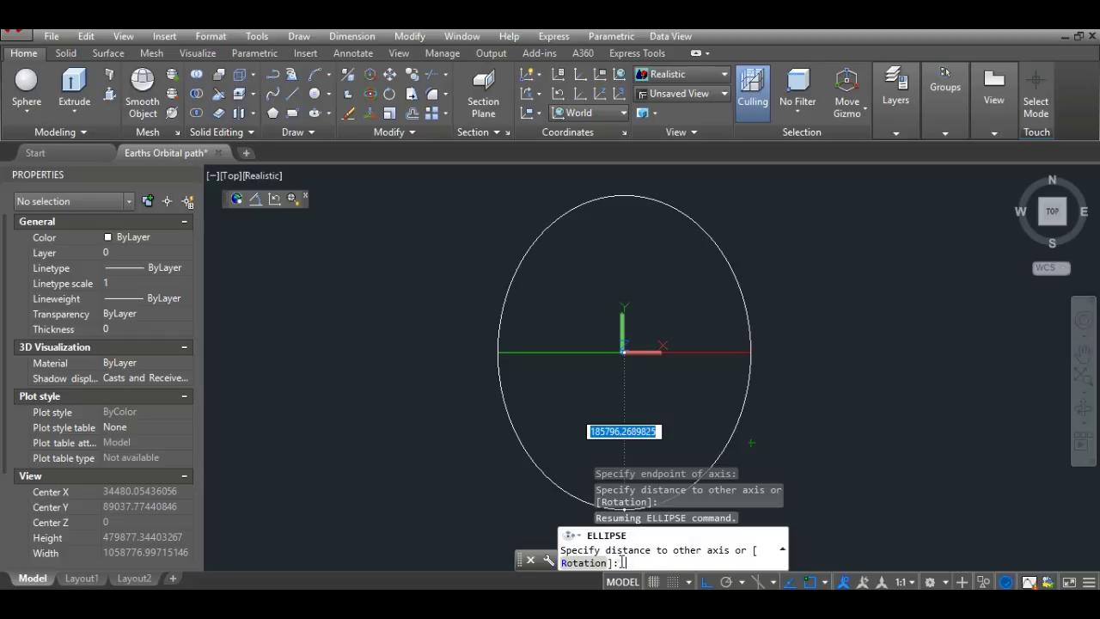
- Paste 149573.98083 as the other-axis distance to complete the ellipse
{"action": "right_click", "coordinate": [623, 562]}
{"action": "left_click", "coordinate": [521, 489]}
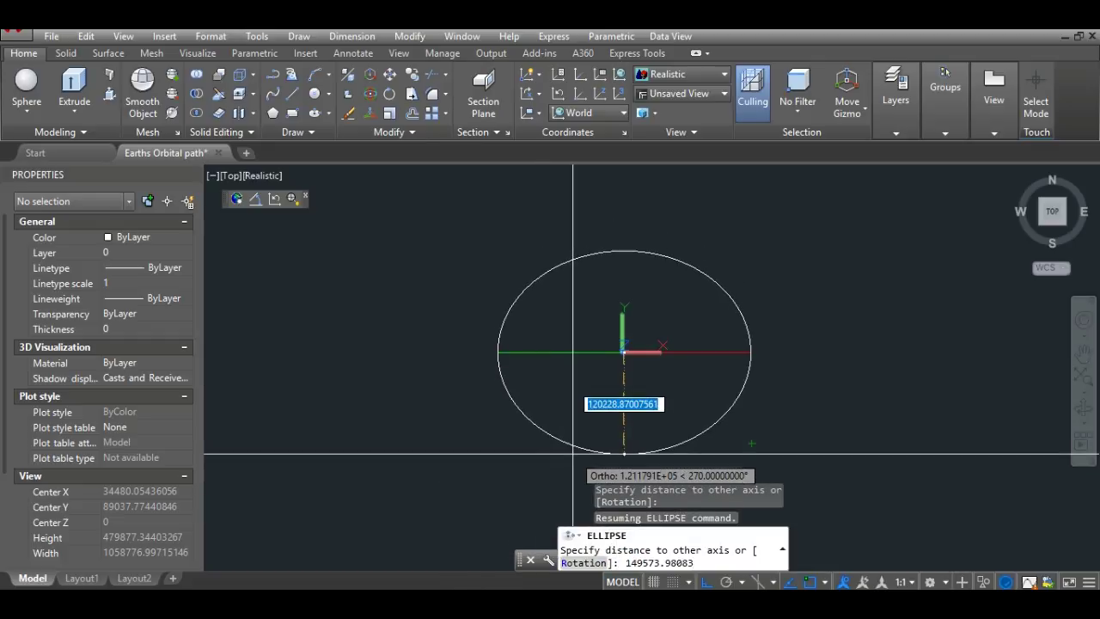
{"action": "key", "text": "Return"}
{"action": "middle_click_drag", "start_coordinate": [727, 426], "coordinate": [627, 387]}
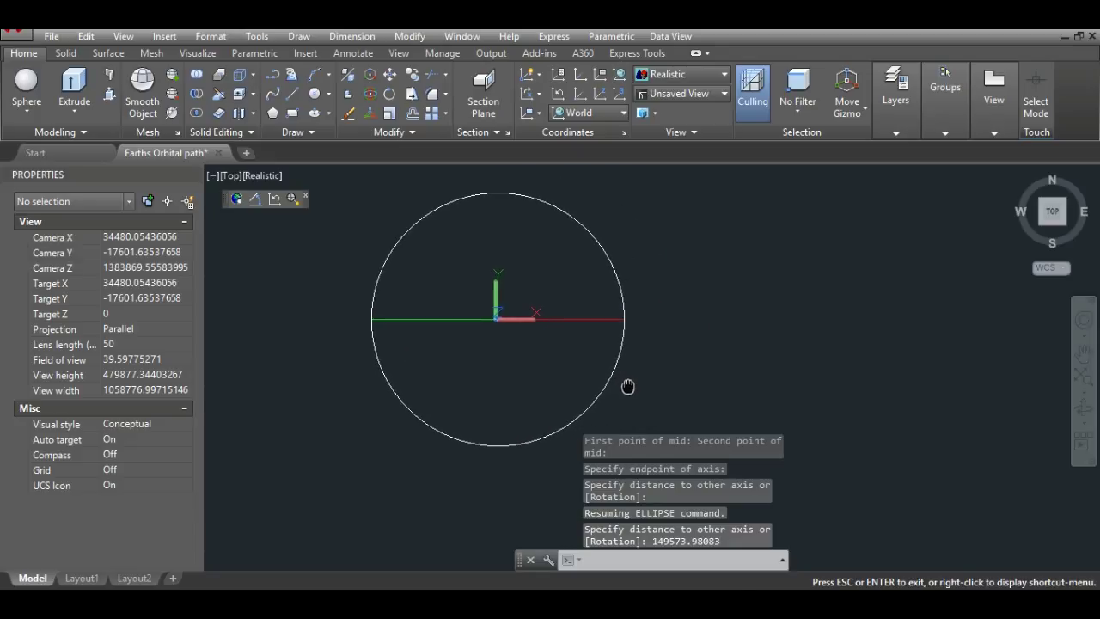
{"action": "key", "text": "Escape"}
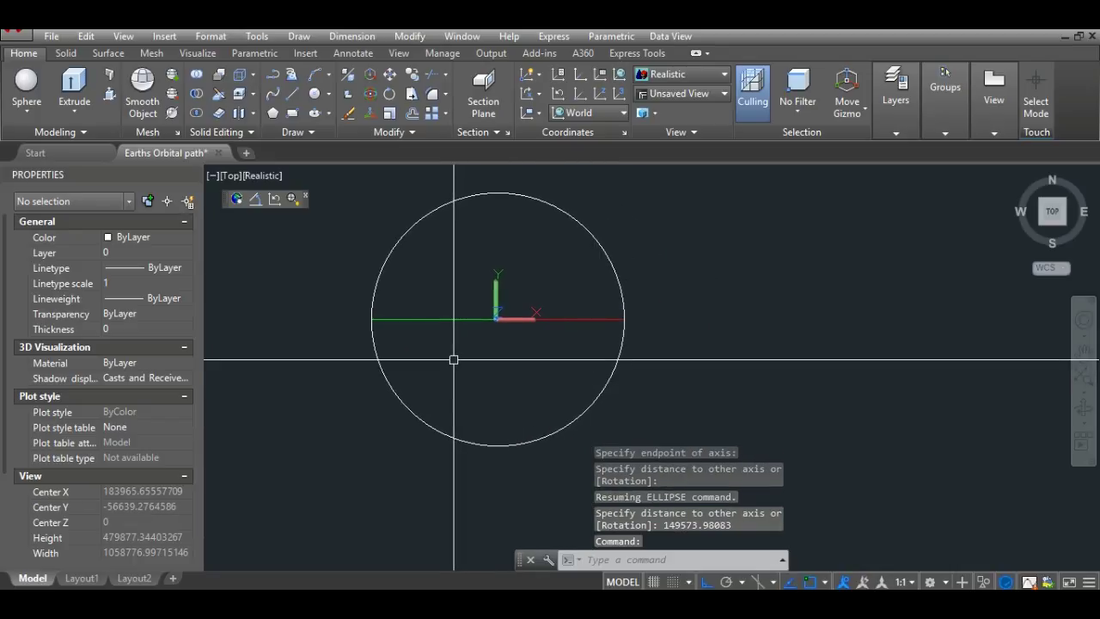
- Trim the ellipse's lower half, using the left and right horizontal lines as cutting edges
{"action": "left_click", "coordinate": [429, 82]}
{"action": "left_click", "coordinate": [433, 319]}
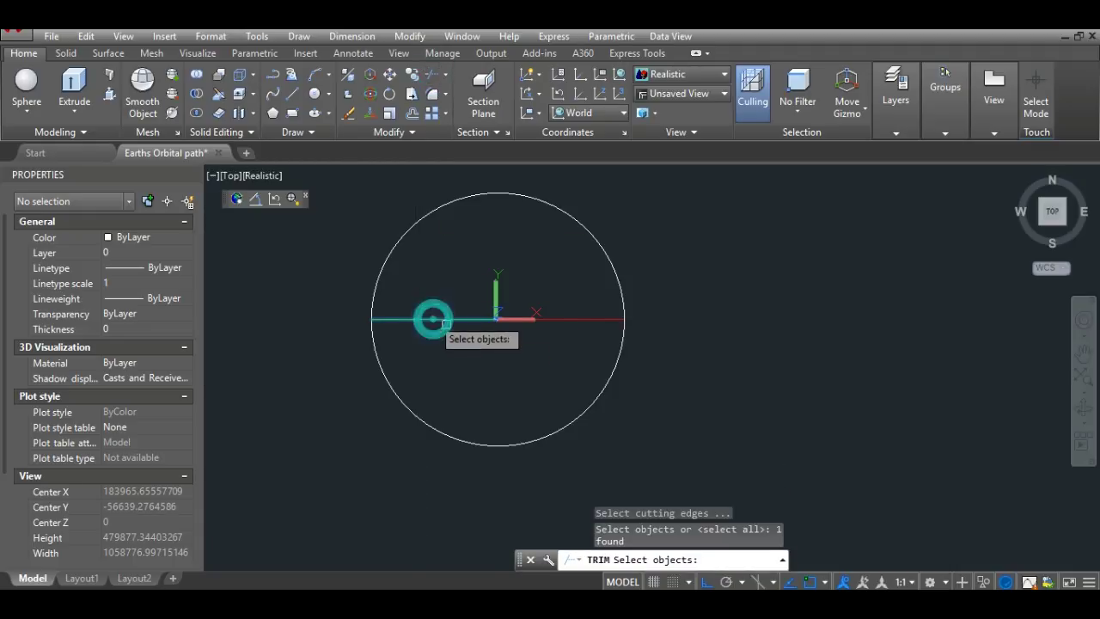
{"action": "left_click", "coordinate": [559, 320]}
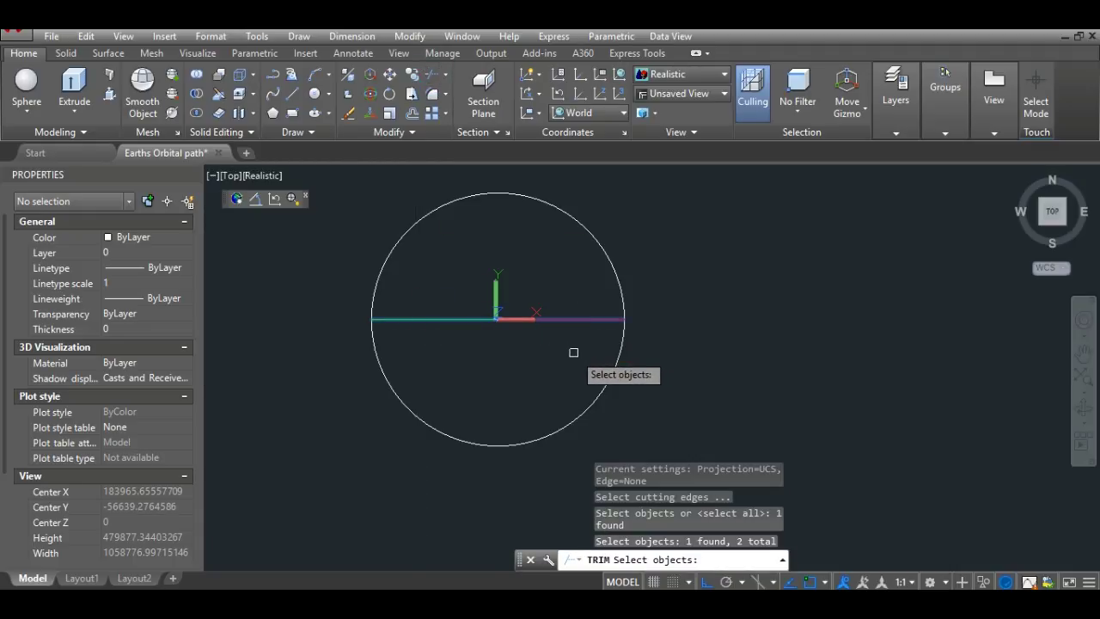
{"action": "key", "text": "Return"}
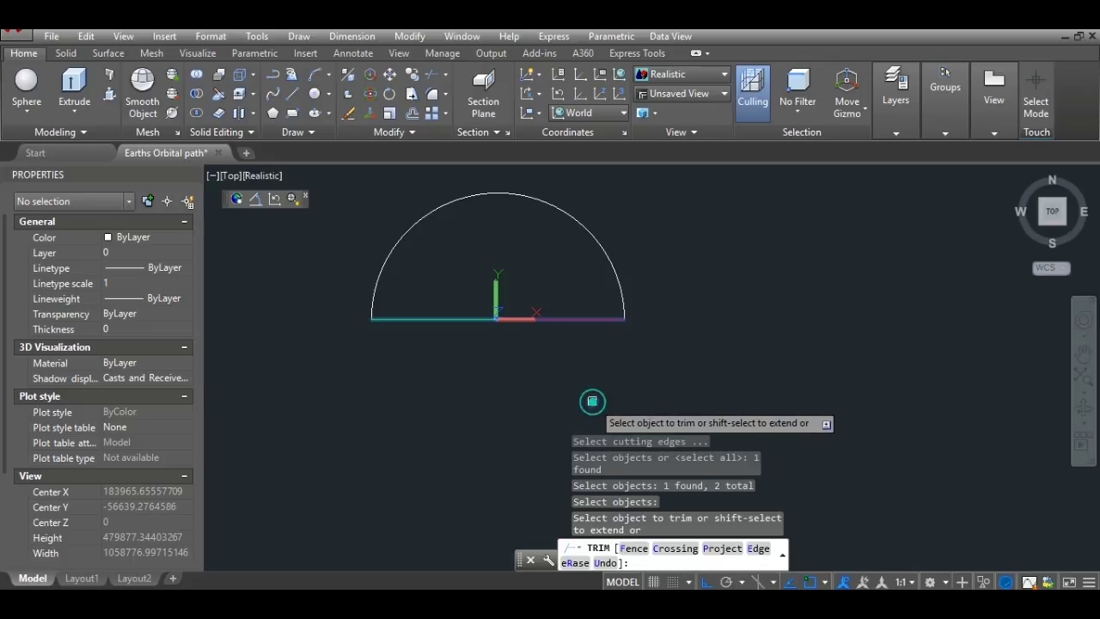
{"action": "right_click", "coordinate": [582, 373]}
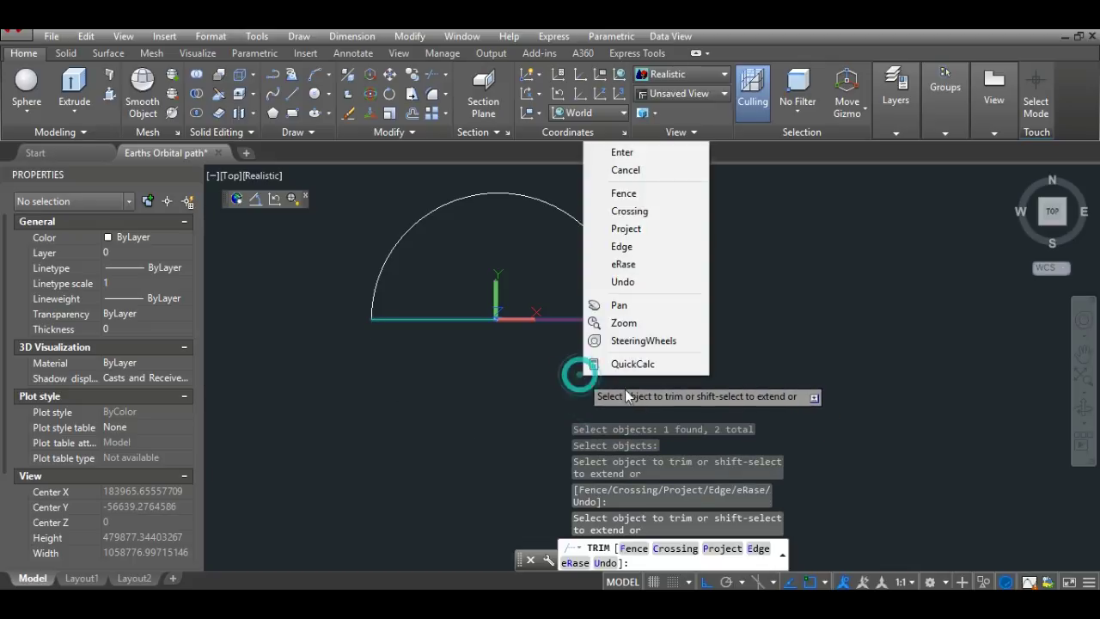
{"action": "left_click", "coordinate": [622, 155]}
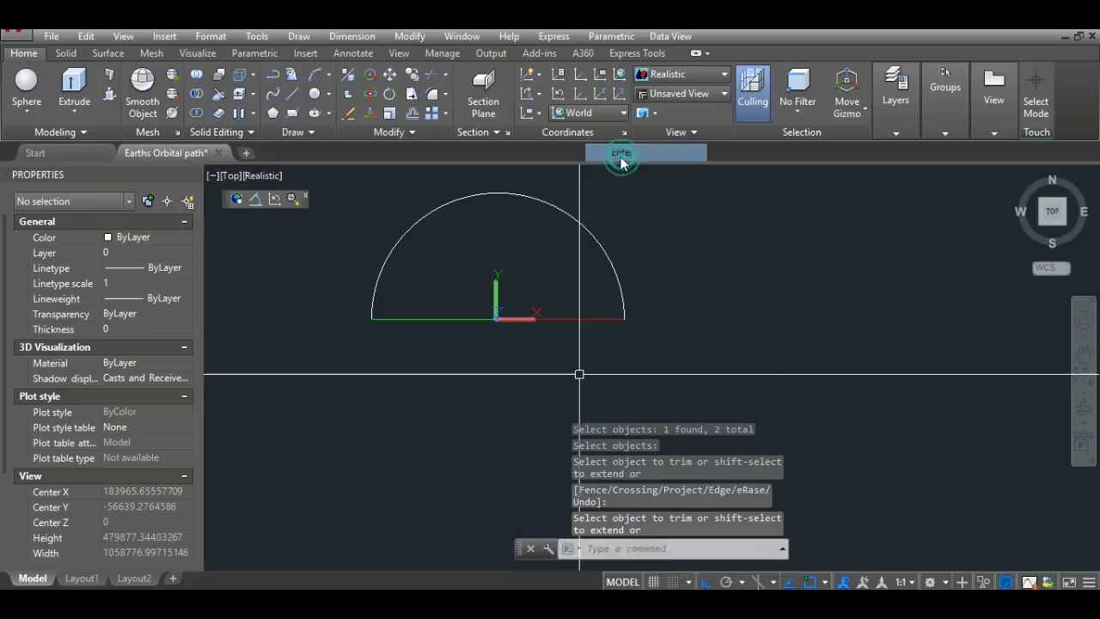
- Thaw the Earth Orbit layer so the lower orbit arc shows again
{"action": "left_click", "coordinate": [189, 252]}
{"action": "left_click", "coordinate": [189, 251]}
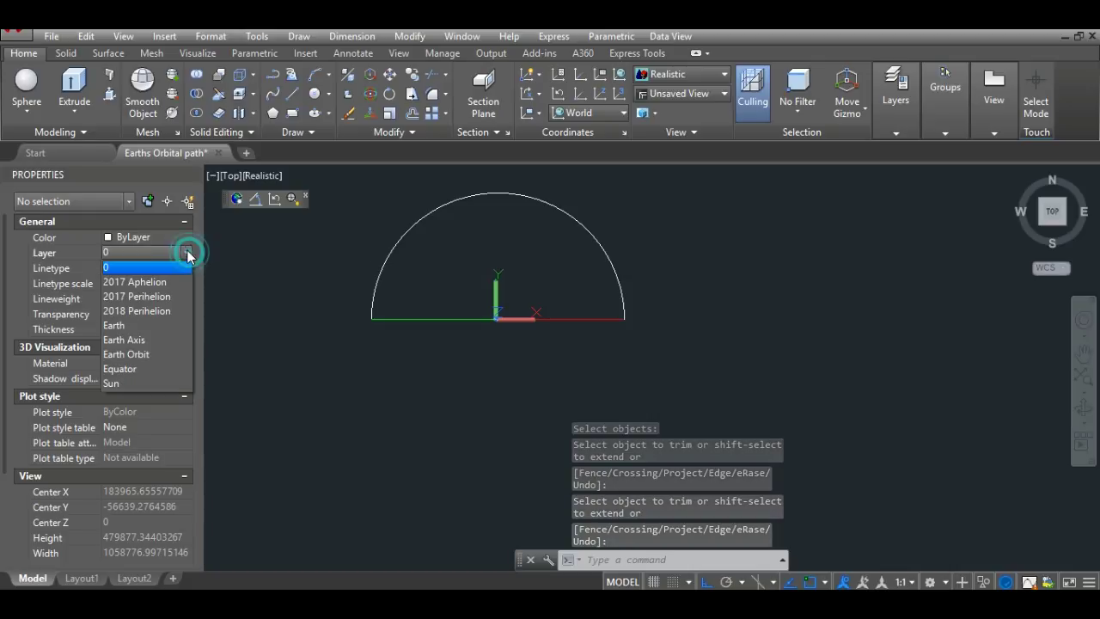
{"action": "left_click", "coordinate": [241, 273]}
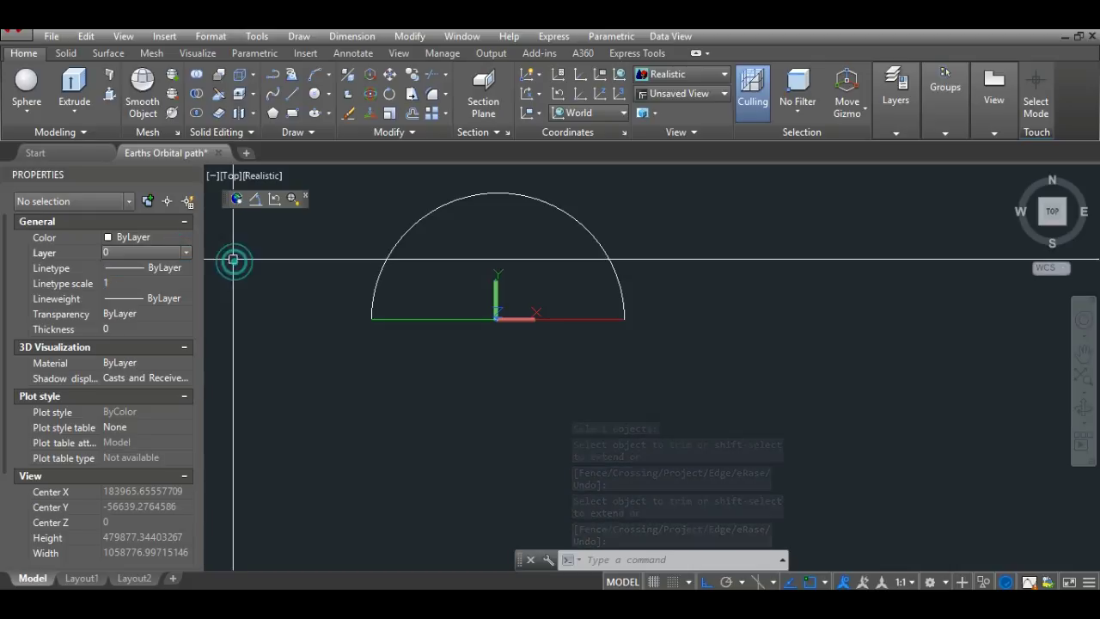
{"action": "mouse_move", "coordinate": [880, 120]}
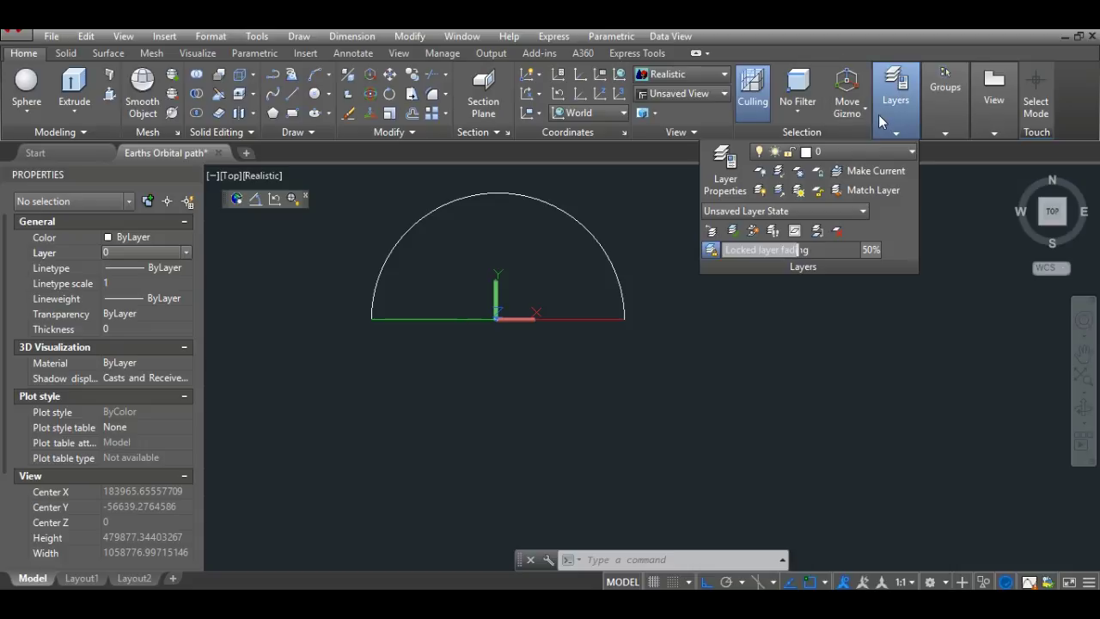
{"action": "left_click", "coordinate": [853, 153]}
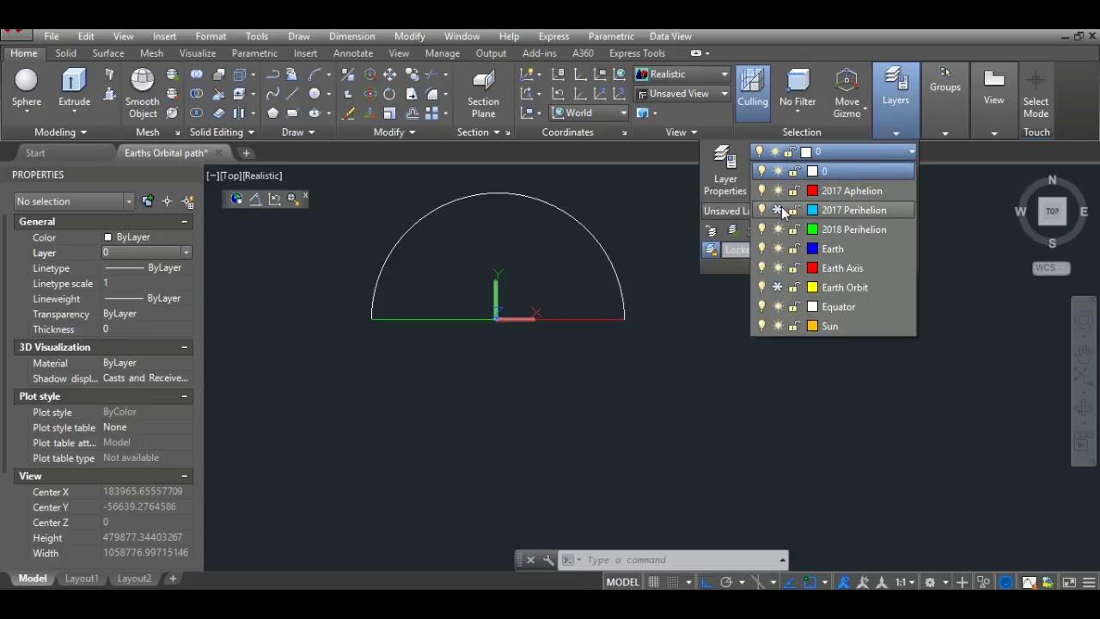
{"action": "left_click", "coordinate": [777, 287]}
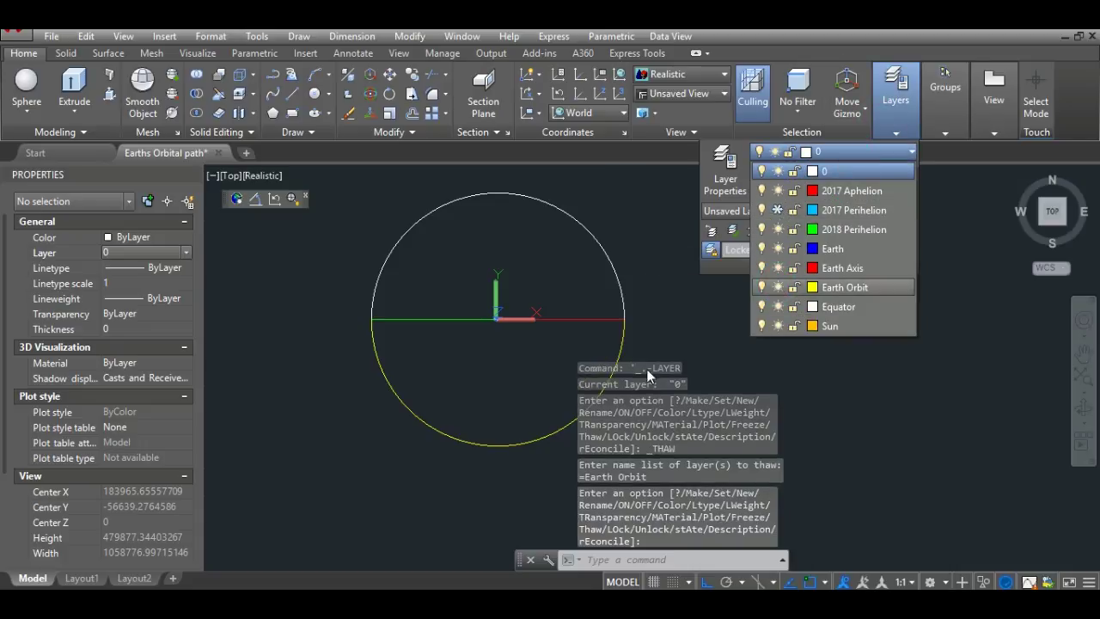
- Move the new upper arc onto the Earth Orbit layer
{"action": "left_click", "coordinate": [609, 254]}
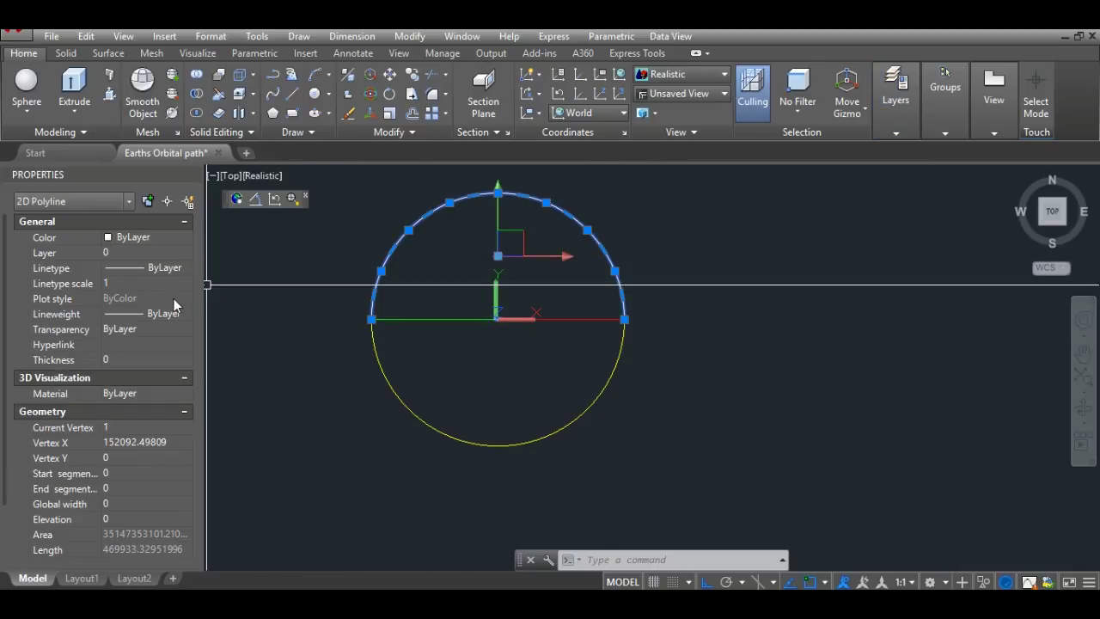
{"action": "left_click", "coordinate": [177, 252]}
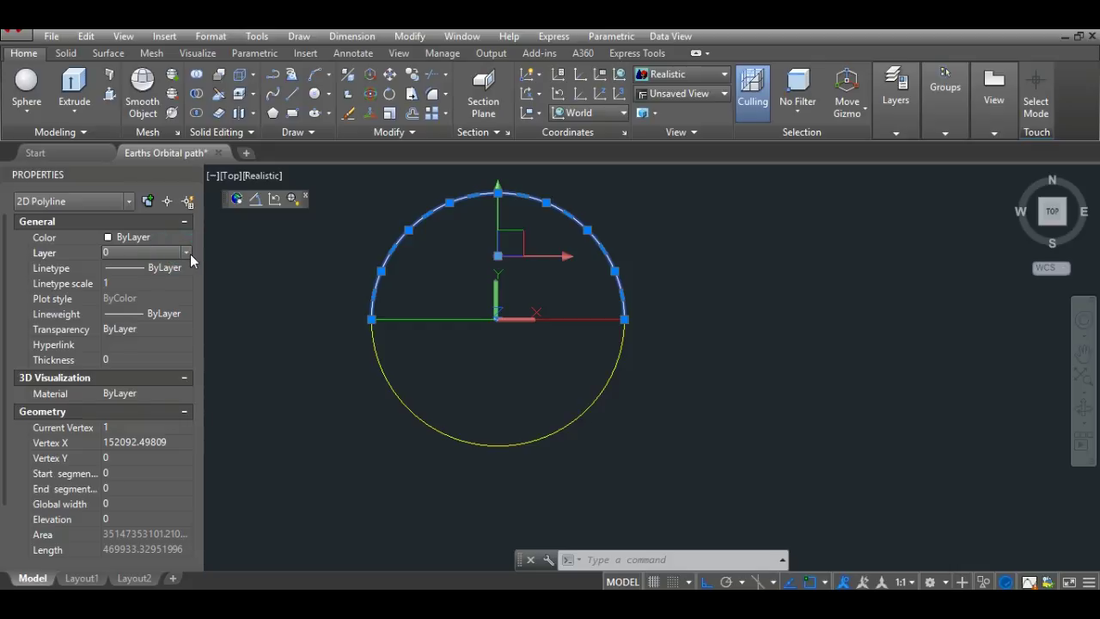
{"action": "left_click", "coordinate": [186, 253]}
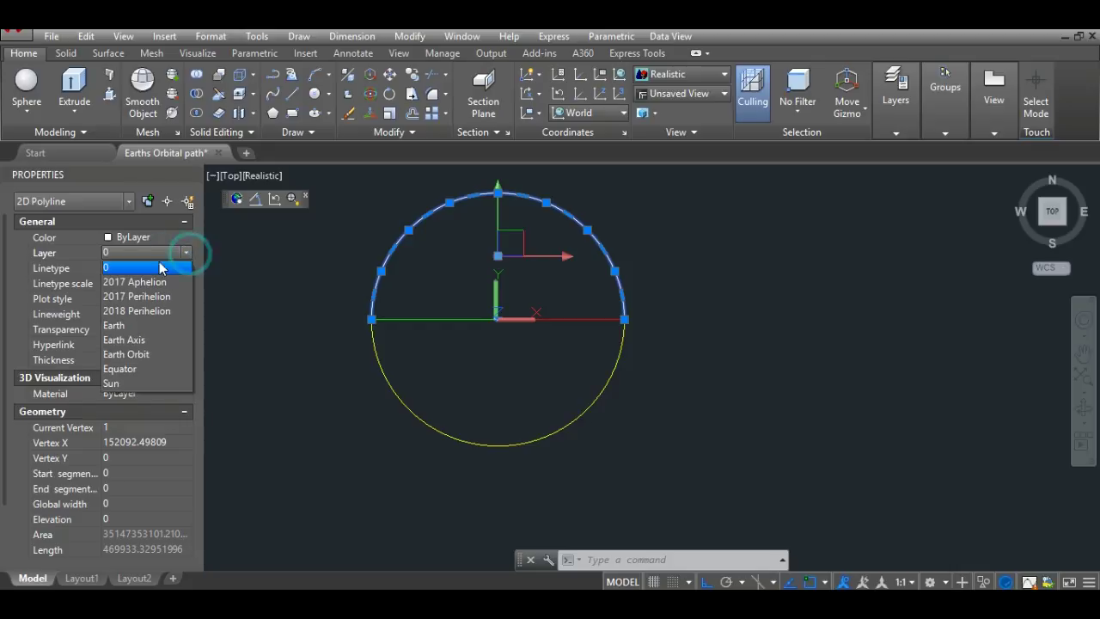
{"action": "left_click", "coordinate": [150, 353]}
{"action": "key", "text": "Escape"}
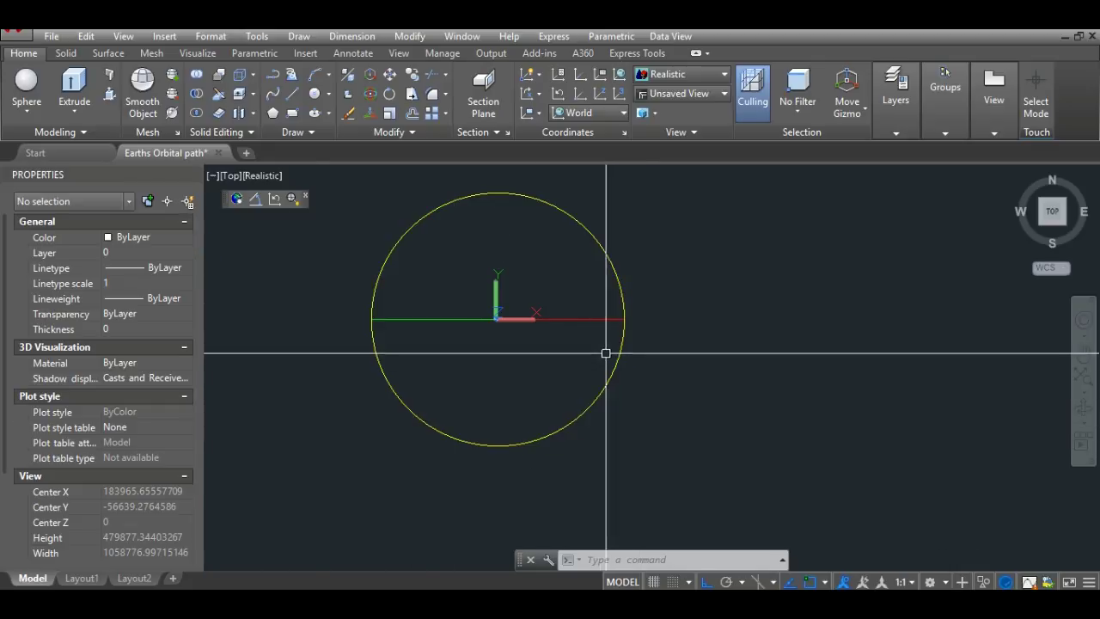
- Select the lower and upper arcs to check they share the Earth Orbit layer
{"action": "left_click", "coordinate": [616, 361]}
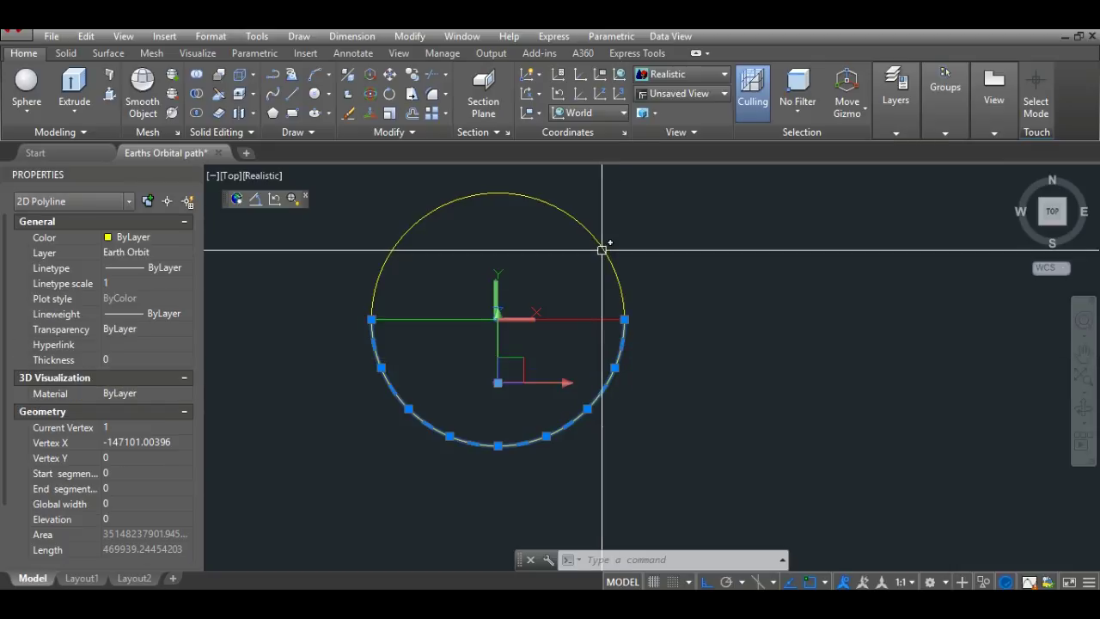
{"action": "left_click", "coordinate": [601, 250]}
{"action": "key", "text": "Escape"}
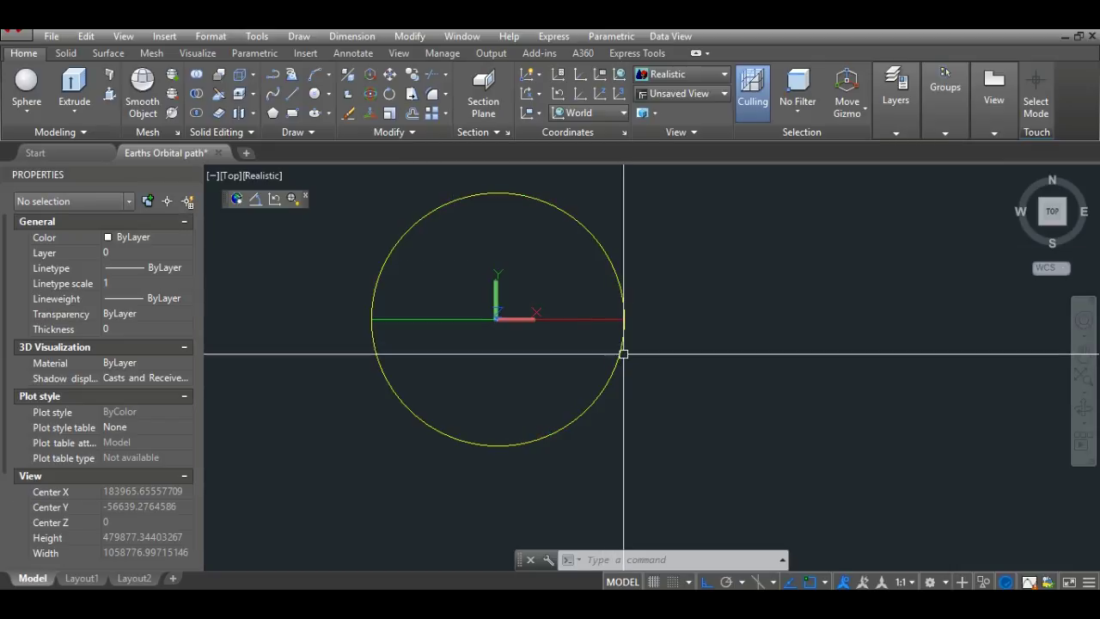
{"action": "left_click", "coordinate": [623, 355]}
{"action": "key", "text": "Escape"}
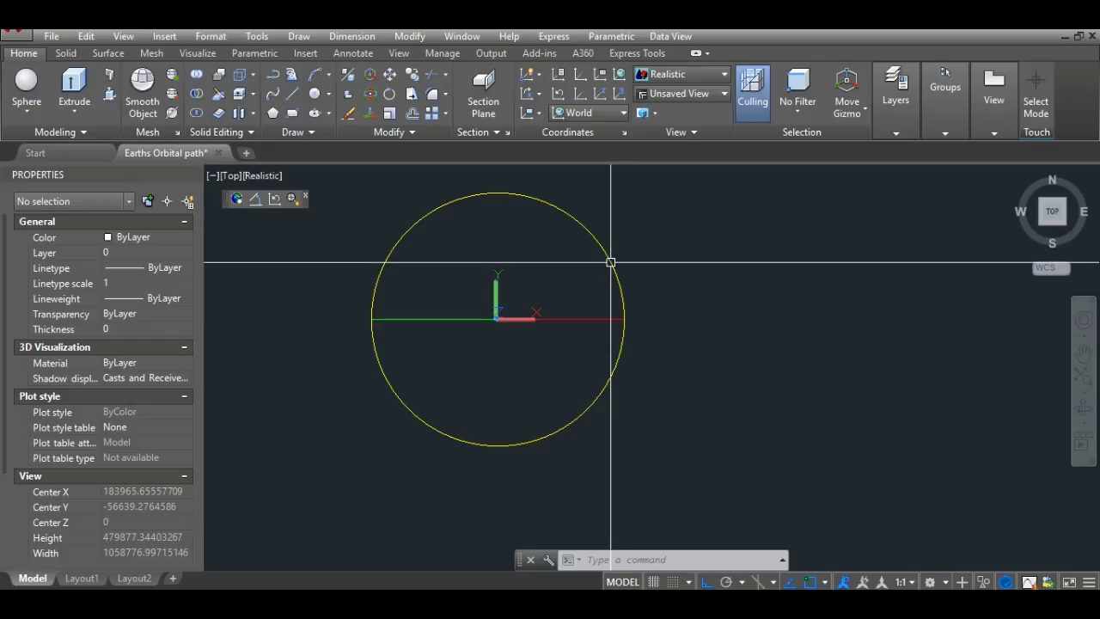
{"action": "left_click", "coordinate": [610, 262]}
- Join the lower and upper orbit arcs into one polyline with PEDIT Join
{"action": "key", "text": "Escape"}
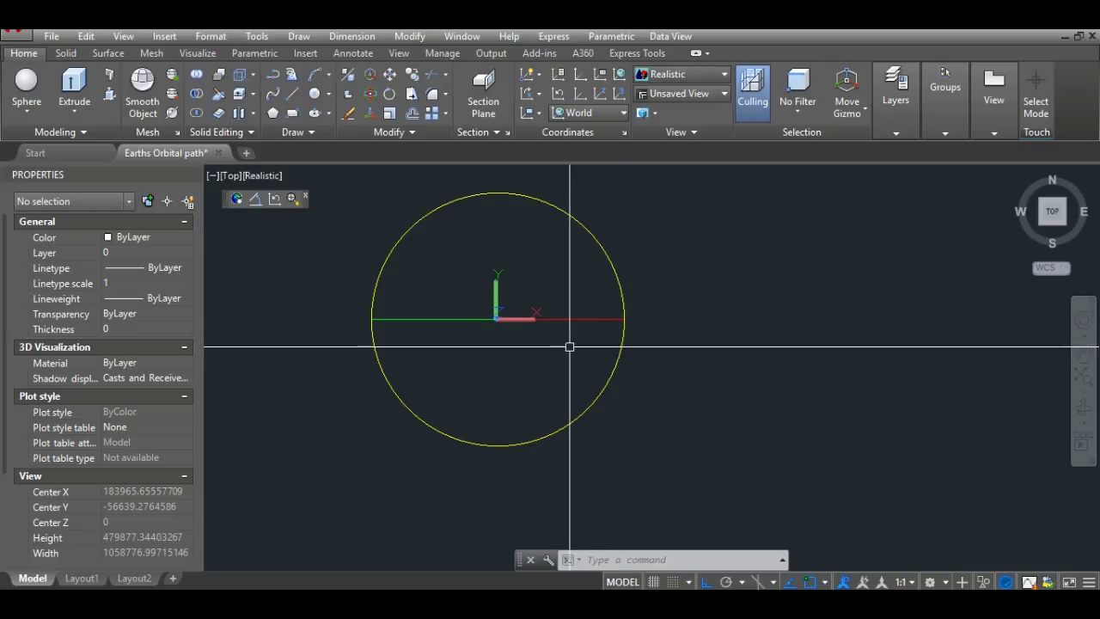
{"action": "double_click", "coordinate": [608, 386]}
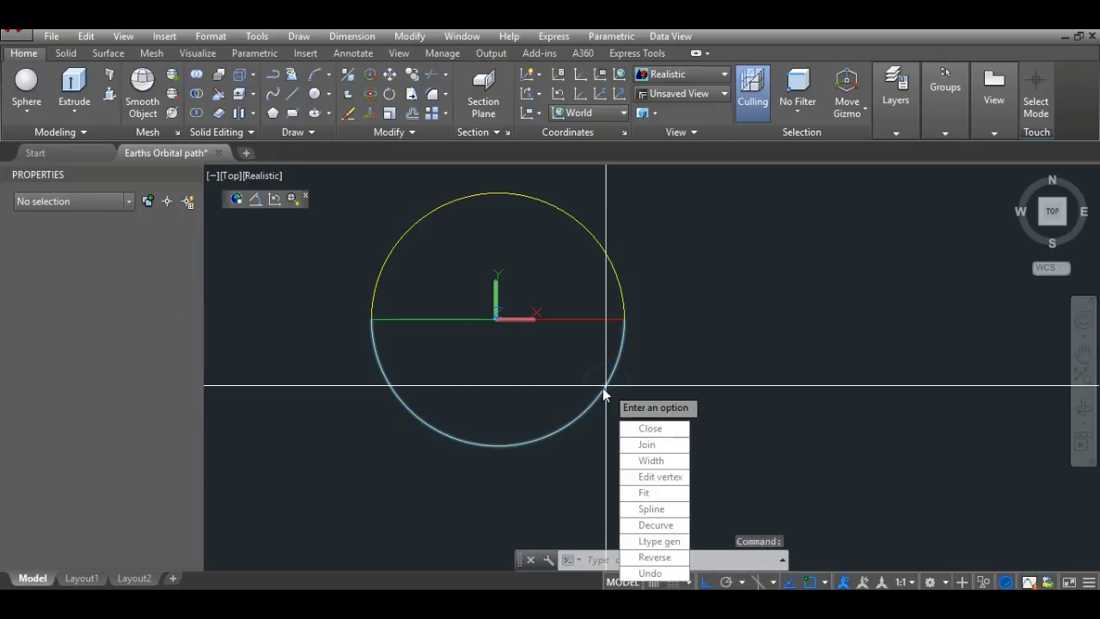
{"action": "left_click", "coordinate": [647, 445]}
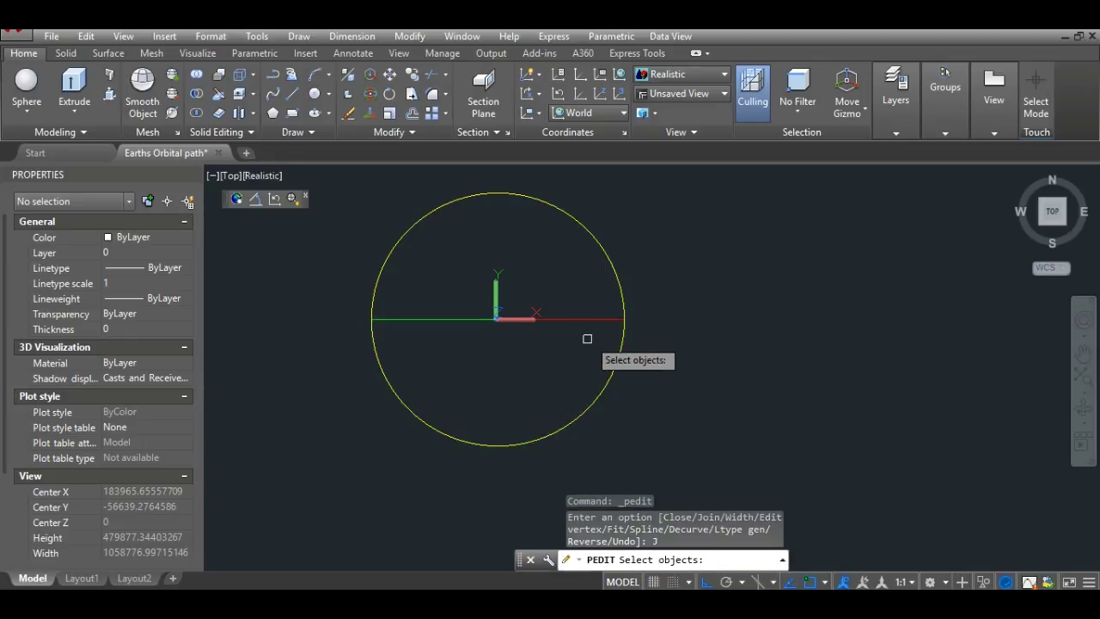
{"action": "left_click", "coordinate": [618, 343]}
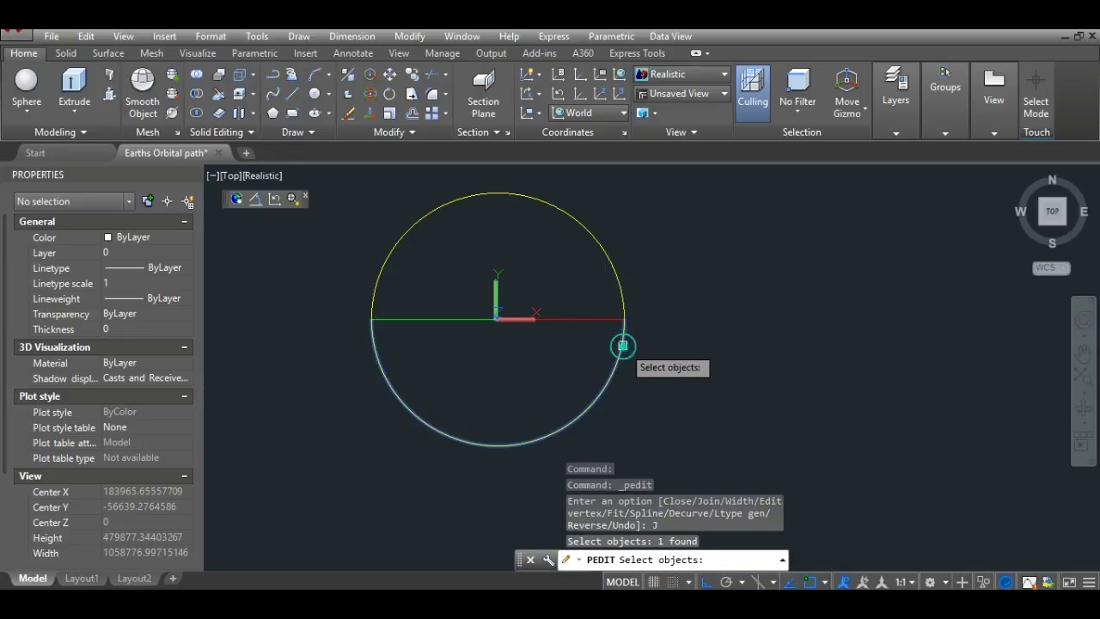
{"action": "left_click", "coordinate": [620, 295]}
{"action": "key", "text": "Return"}
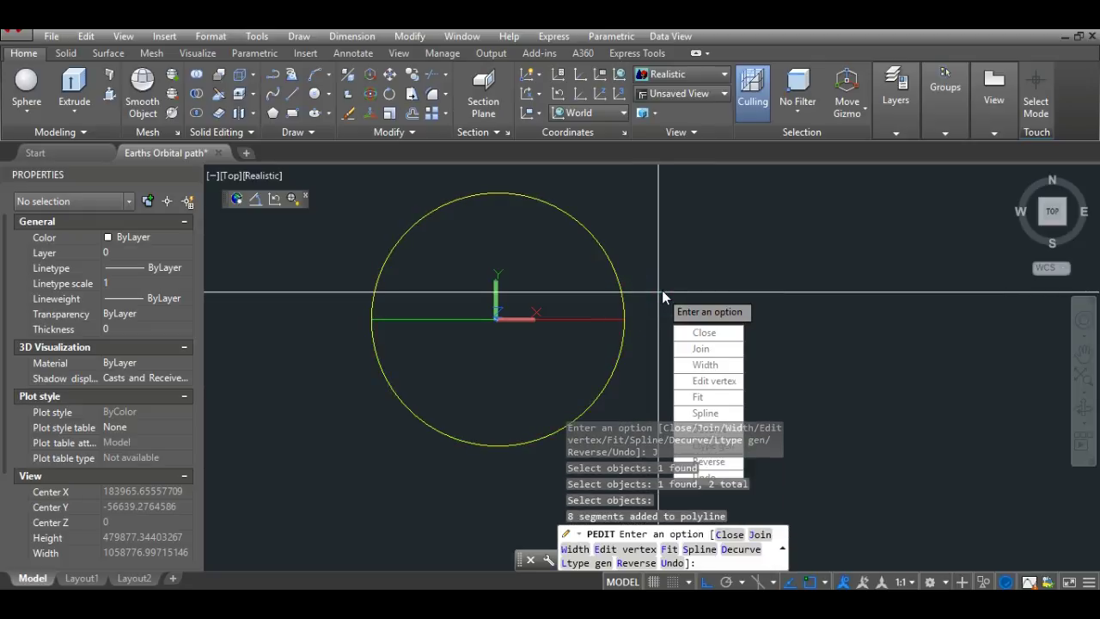
{"action": "key", "text": "Escape"}
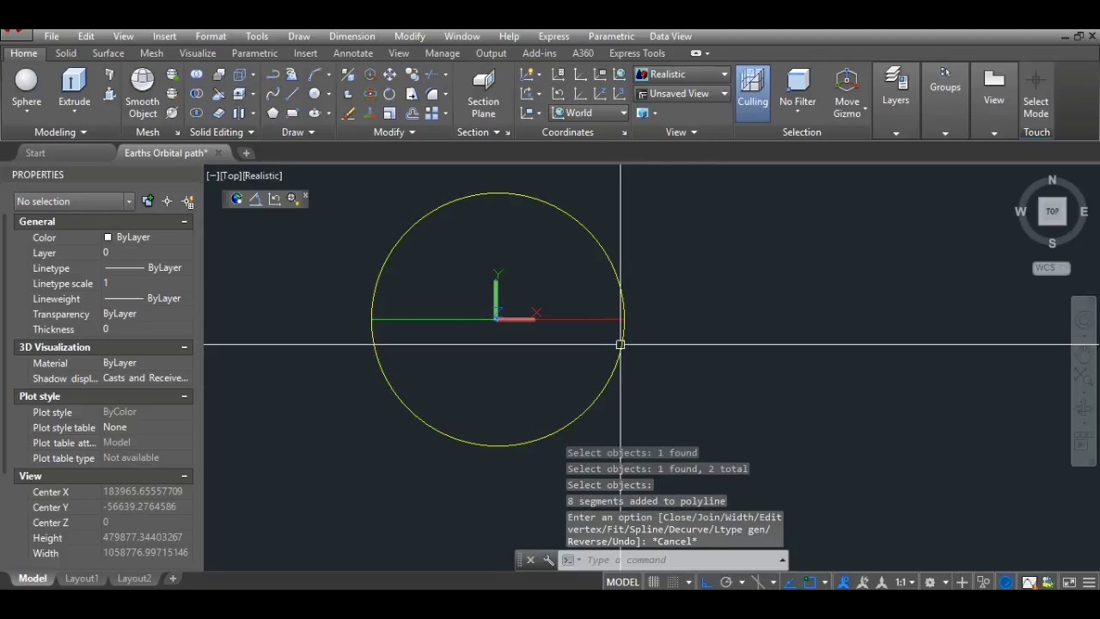
- Zoom in on the joined orbit circle to inspect the joint, then zoom back out
{"action": "left_click", "coordinate": [622, 343]}
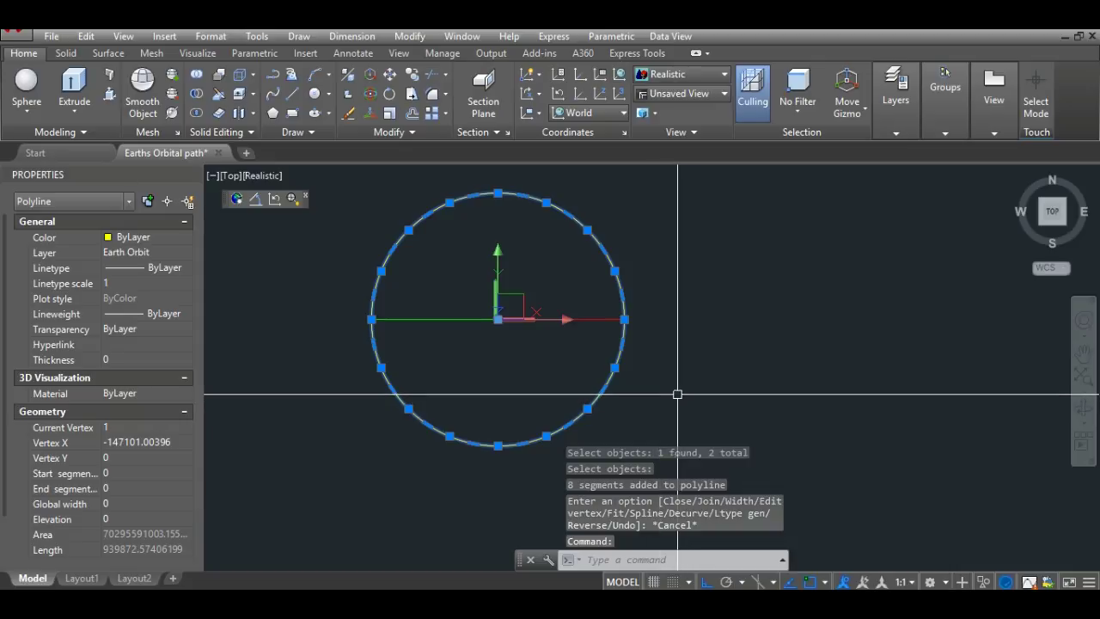
{"action": "scroll", "coordinate": [370, 309], "scroll_direction": "up", "scroll_amount": 6}
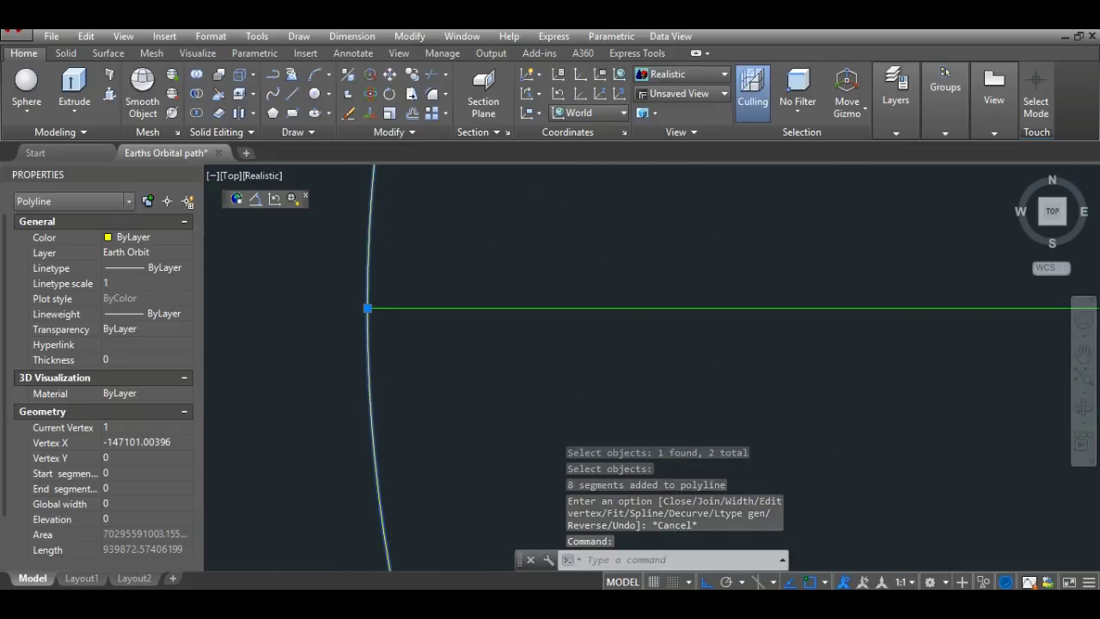
{"action": "scroll", "coordinate": [367, 305], "scroll_direction": "up", "scroll_amount": 2}
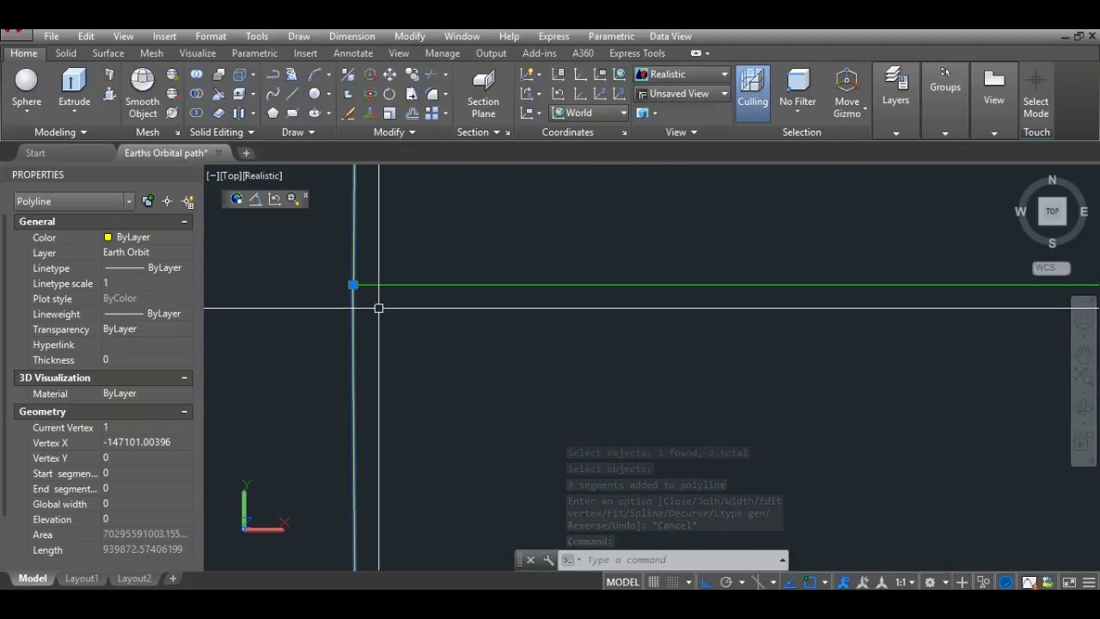
{"action": "scroll", "coordinate": [367, 300], "scroll_direction": "up", "scroll_amount": 2}
{"action": "middle_click_drag", "start_coordinate": [371, 297], "coordinate": [543, 399]}
{"action": "scroll", "coordinate": [490, 356], "scroll_direction": "up", "scroll_amount": 4}
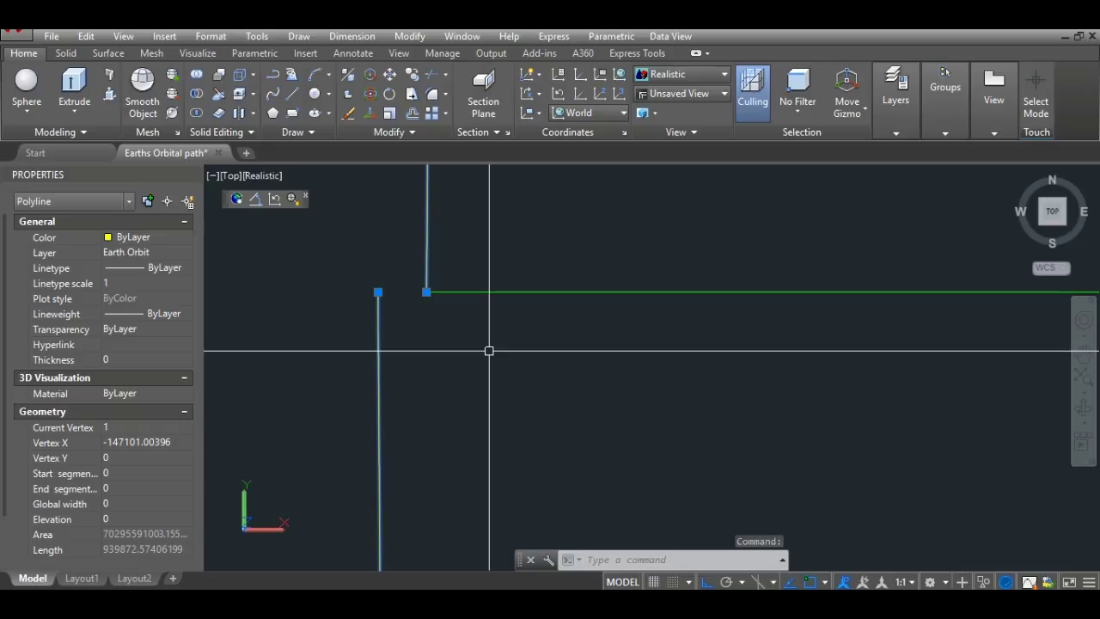
{"action": "key", "text": "Escape"}
{"action": "scroll", "coordinate": [454, 324], "scroll_direction": "down", "scroll_amount": 4}
{"action": "scroll", "coordinate": [448, 319], "scroll_direction": "up", "scroll_amount": 10}
{"action": "scroll", "coordinate": [449, 320], "scroll_direction": "down", "scroll_amount": 9}
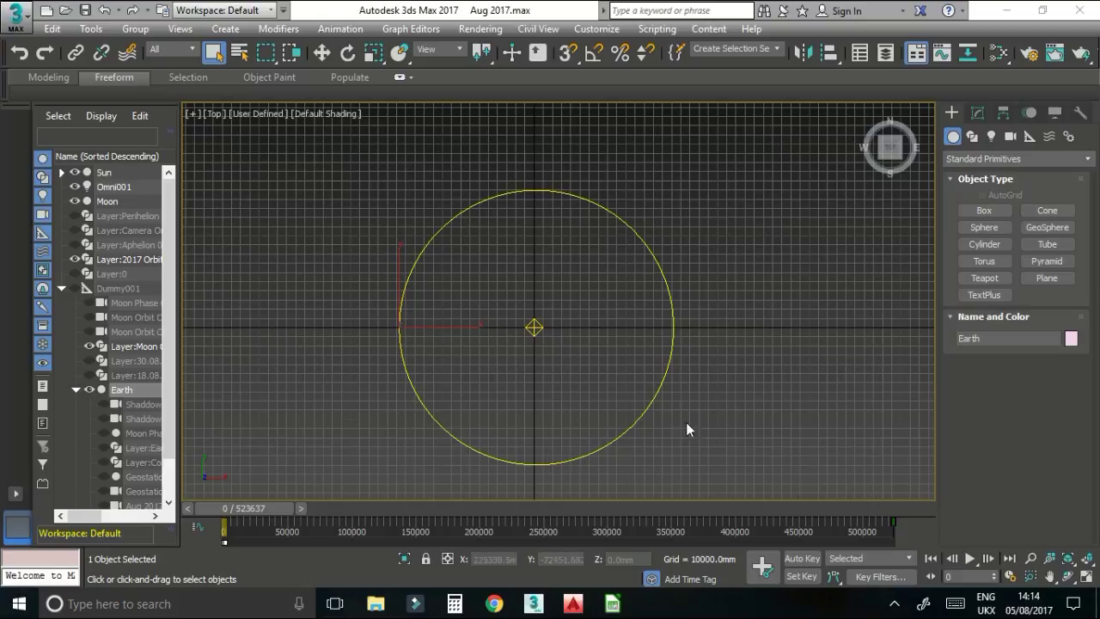
- Scrub the orbit animation to frame 309360 and nudge the Top viewport slightly
{"action": "mouse_move", "coordinate": [253, 508]}
{"action": "left_mouse_down"}
{"action": "mouse_move", "coordinate": [428, 527]}
{"action": "mouse_move", "coordinate": [503, 514]}
{"action": "mouse_move", "coordinate": [908, 525]}
{"action": "left_mouse_up"}
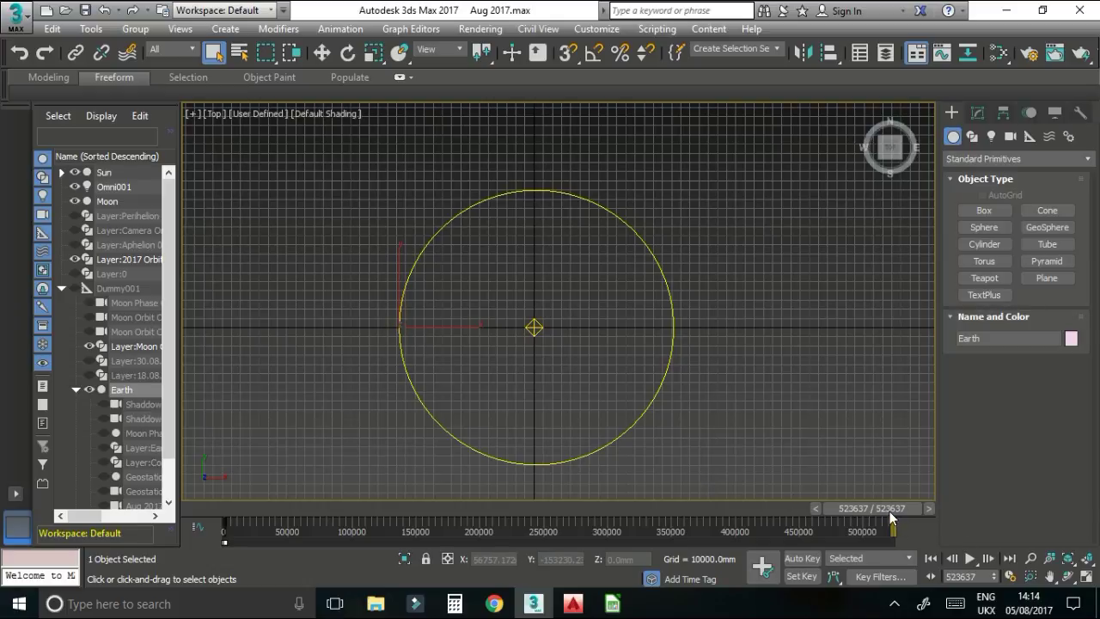
{"action": "left_click_drag", "start_coordinate": [889, 514], "coordinate": [631, 507]}
{"action": "key", "text": "q"}
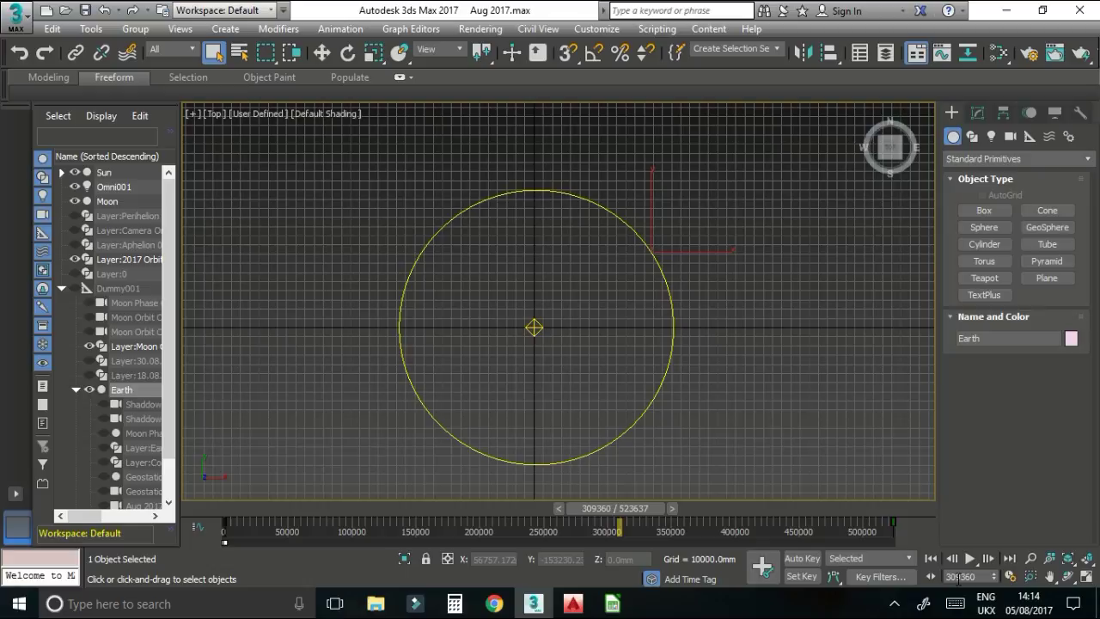
{"action": "double_click", "coordinate": [960, 577]}
{"action": "middle_click_drag", "start_coordinate": [706, 412], "coordinate": [713, 393]}
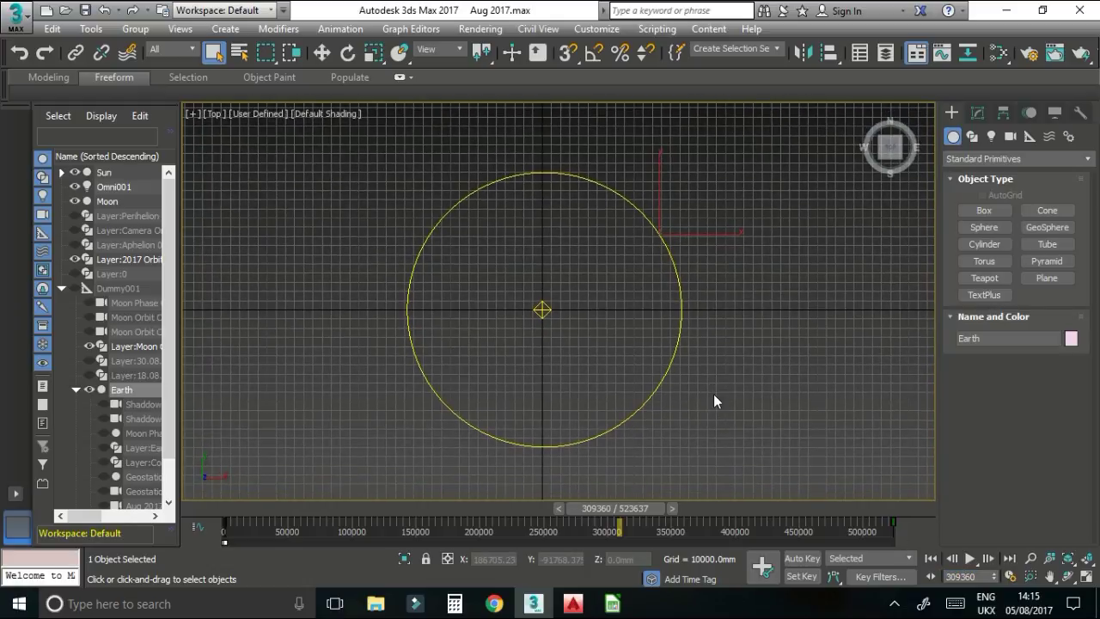
{"action": "left_click_drag", "start_coordinate": [639, 508], "coordinate": [550, 507]}
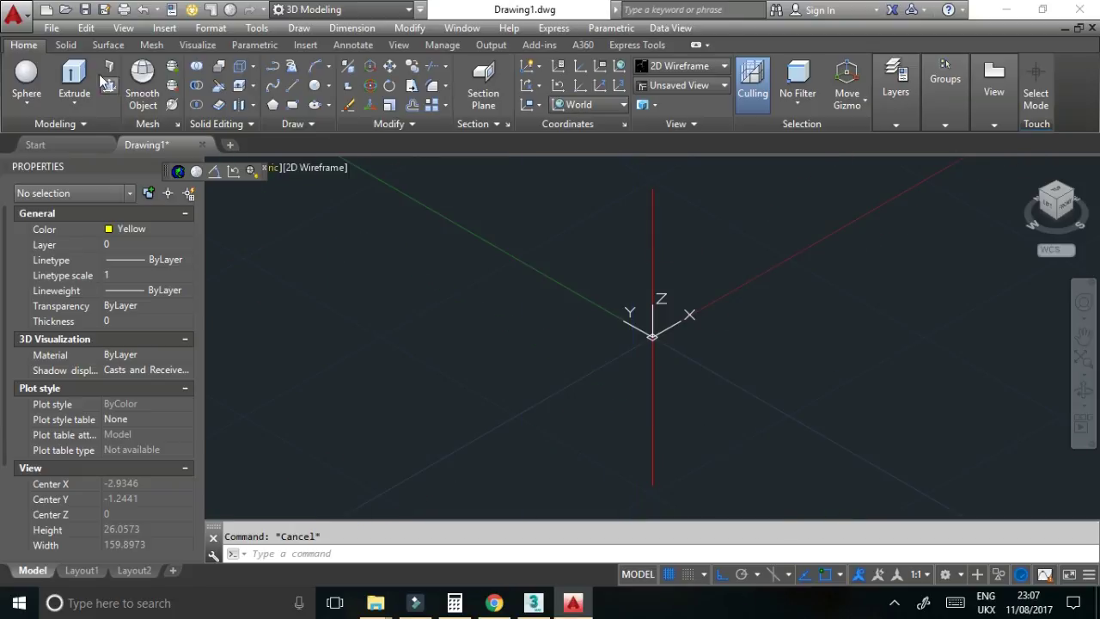
- Create a 6.371-radius sphere centred on the origin and orbit the view slightly
{"action": "left_click", "coordinate": [25, 76]}
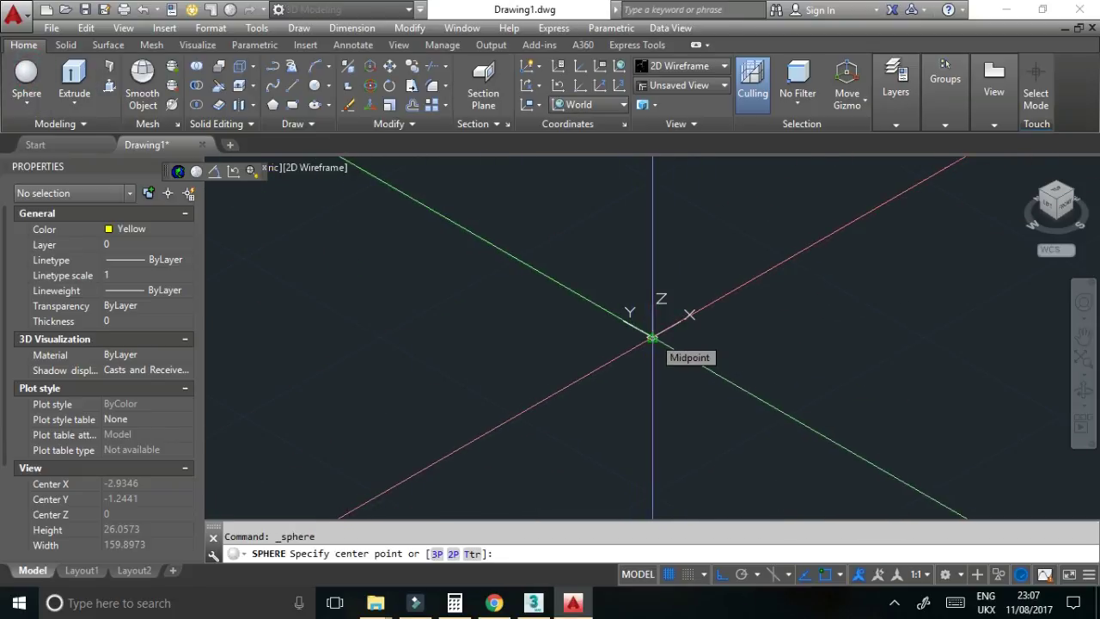
{"action": "left_click", "coordinate": [652, 338]}
{"action": "type", "text": "6.371"}
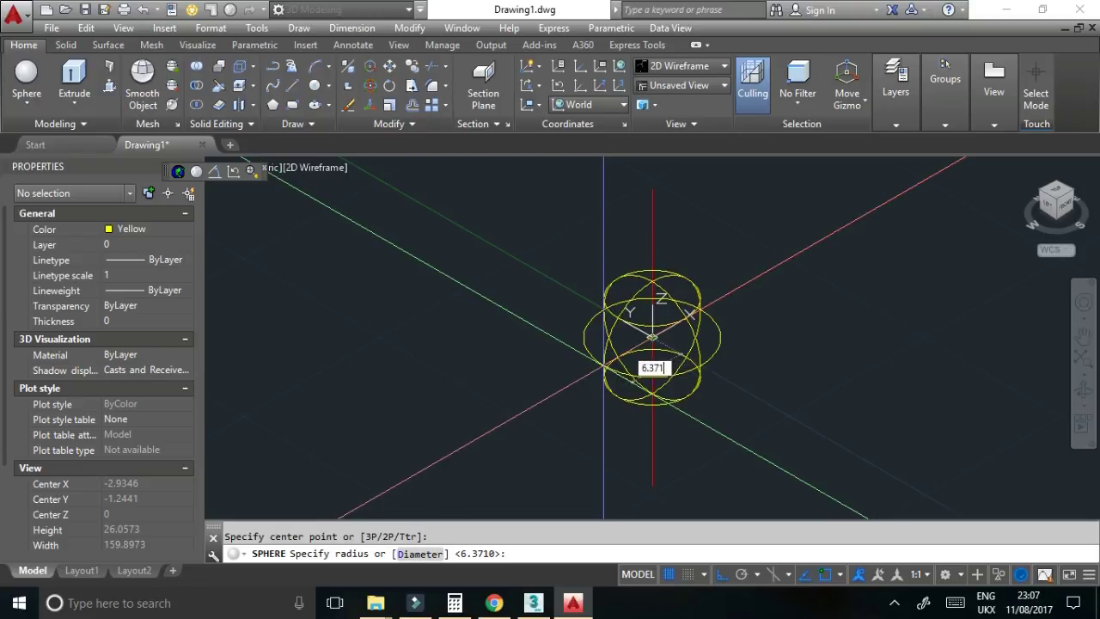
{"action": "key", "text": "Return"}
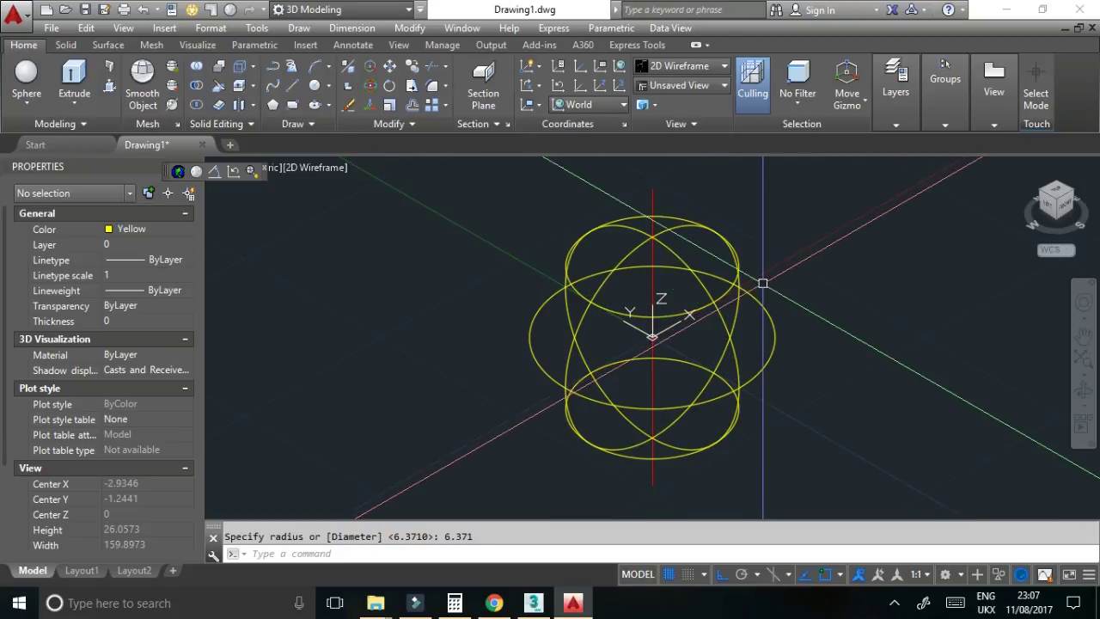
{"action": "mouse_move", "coordinate": [1066, 199]}
{"action": "left_mouse_down"}
{"action": "mouse_move", "coordinate": [1075, 194]}
{"action": "mouse_move", "coordinate": [1066, 202]}
{"action": "left_mouse_up"}
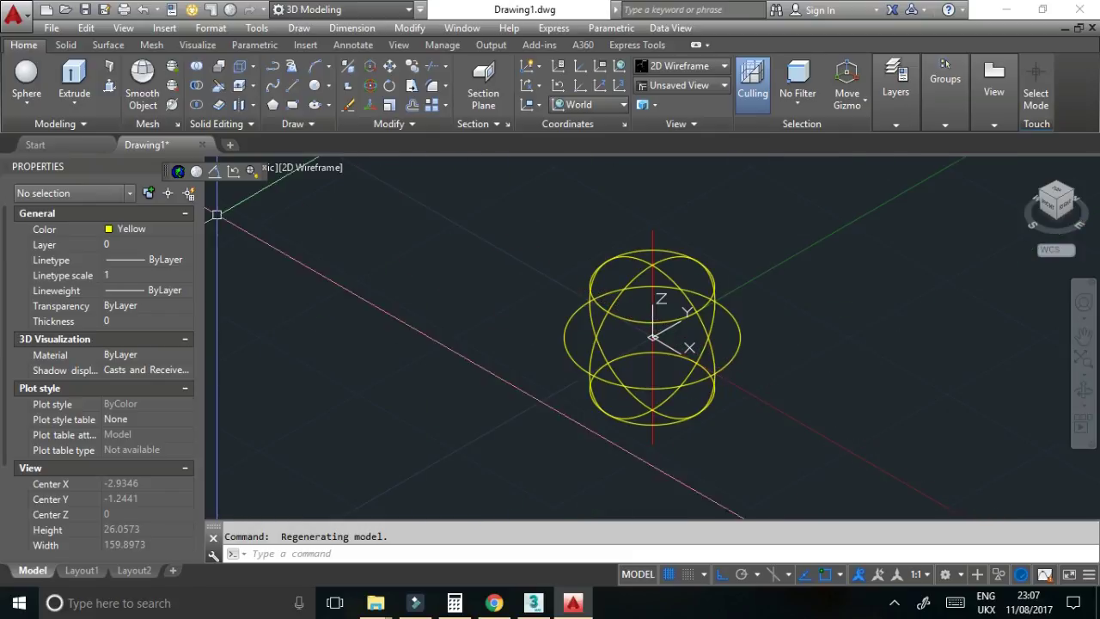
{"action": "left_click", "coordinate": [185, 233]}
{"action": "left_click", "coordinate": [187, 229]}
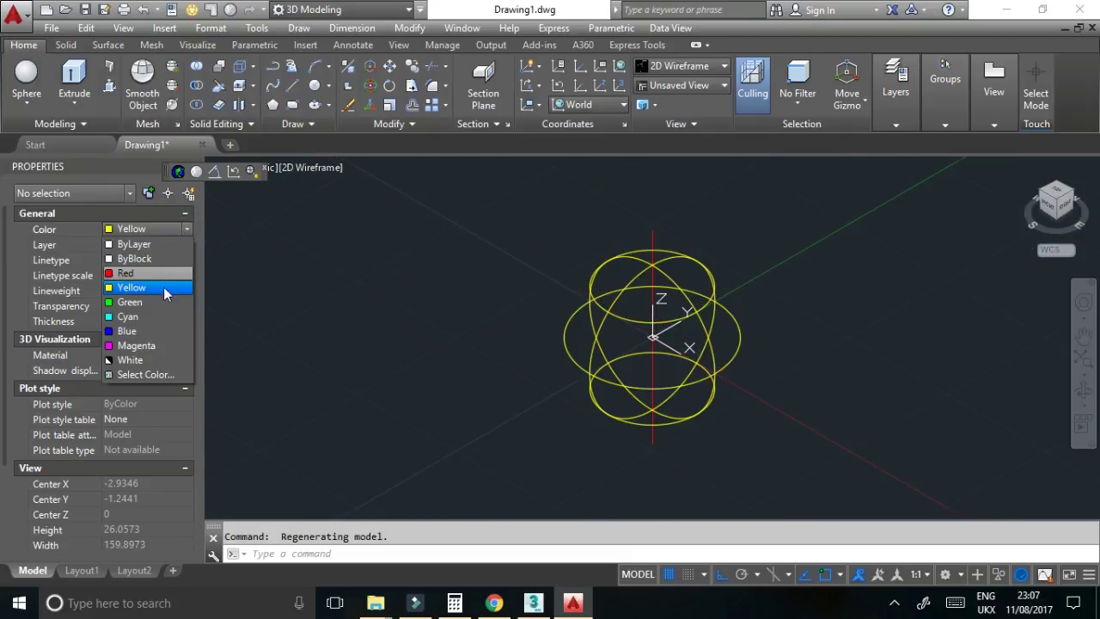
- Draw a cyan 6.371-long line from the sphere's centre along the X axis
{"action": "left_click", "coordinate": [159, 316]}
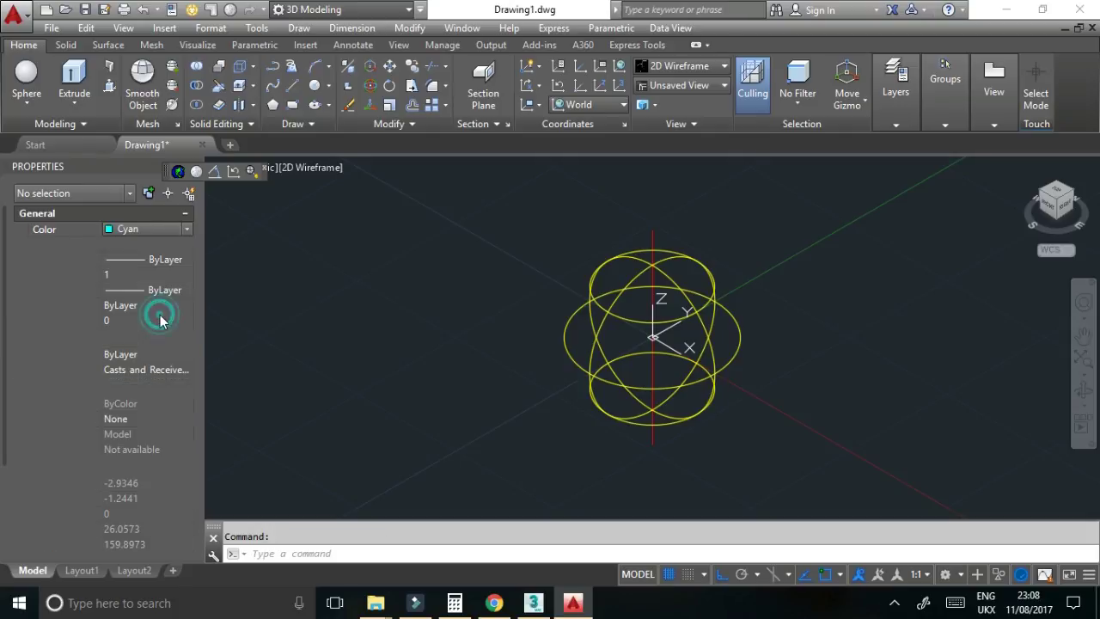
{"action": "left_click", "coordinate": [292, 85]}
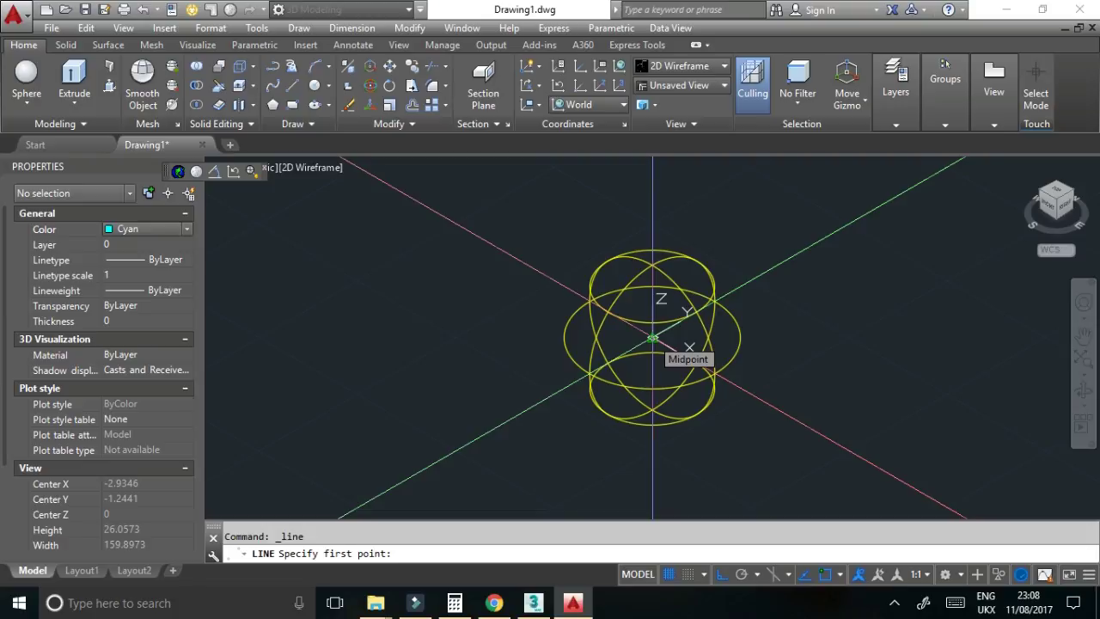
{"action": "left_click", "coordinate": [653, 338]}
{"action": "type", "text": "6.371"}
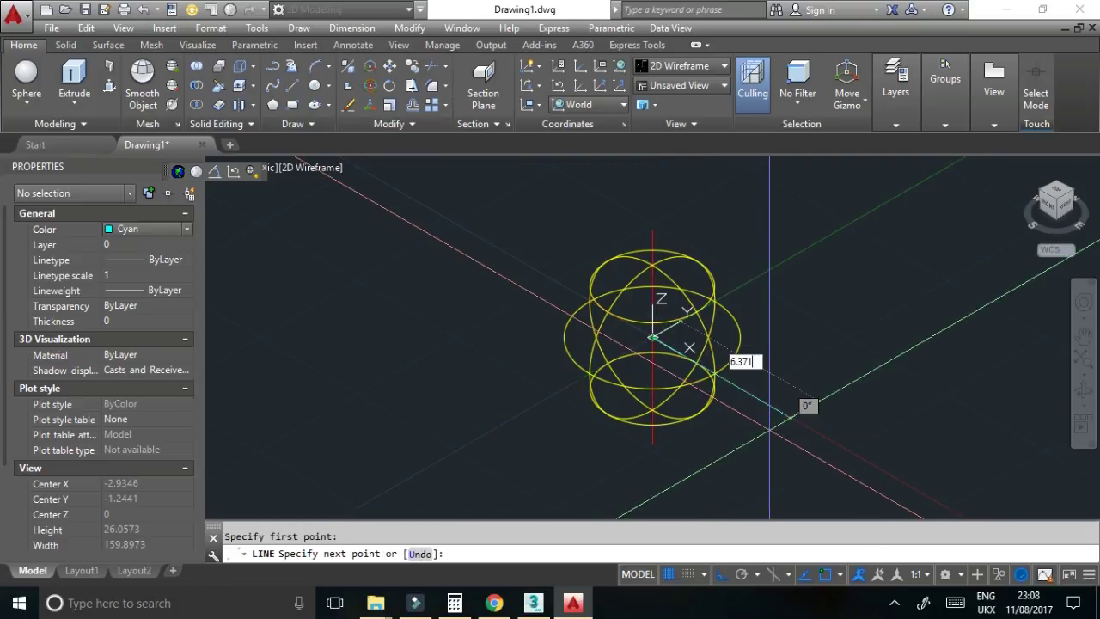
{"action": "key", "text": "Return"}
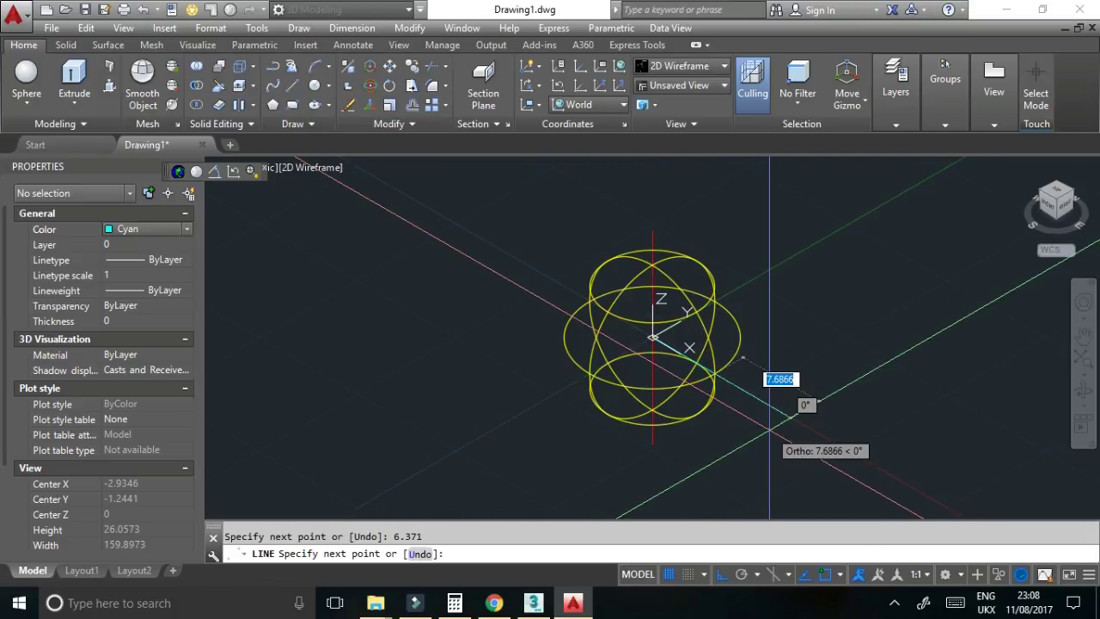
{"action": "scroll", "coordinate": [770, 429], "scroll_direction": "up", "scroll_amount": 8}
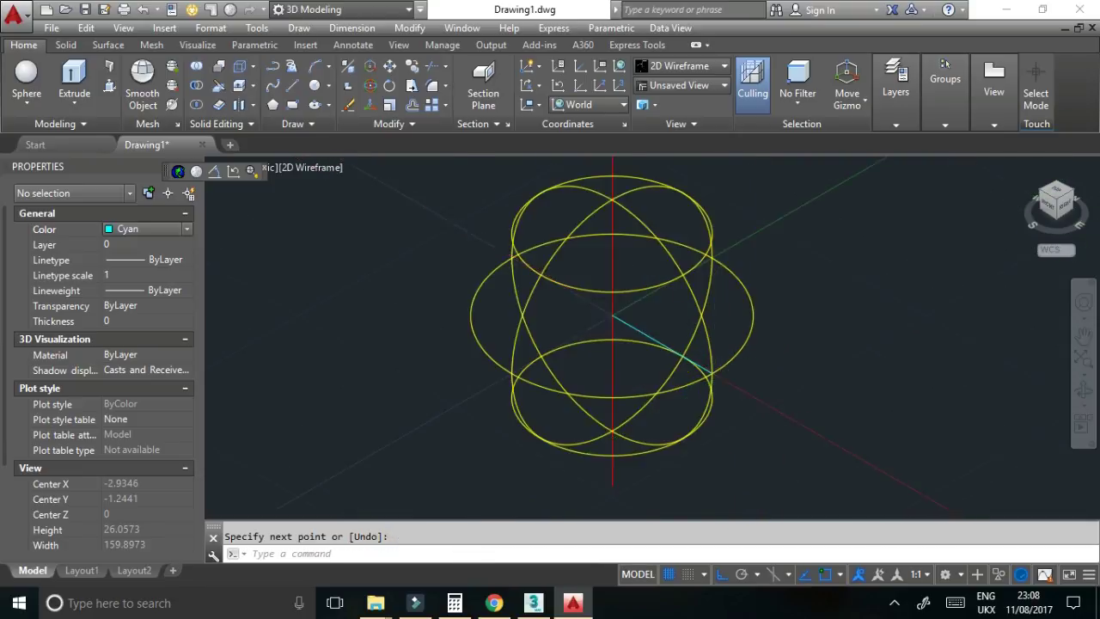
{"action": "scroll", "coordinate": [701, 363], "scroll_direction": "down", "scroll_amount": 5}
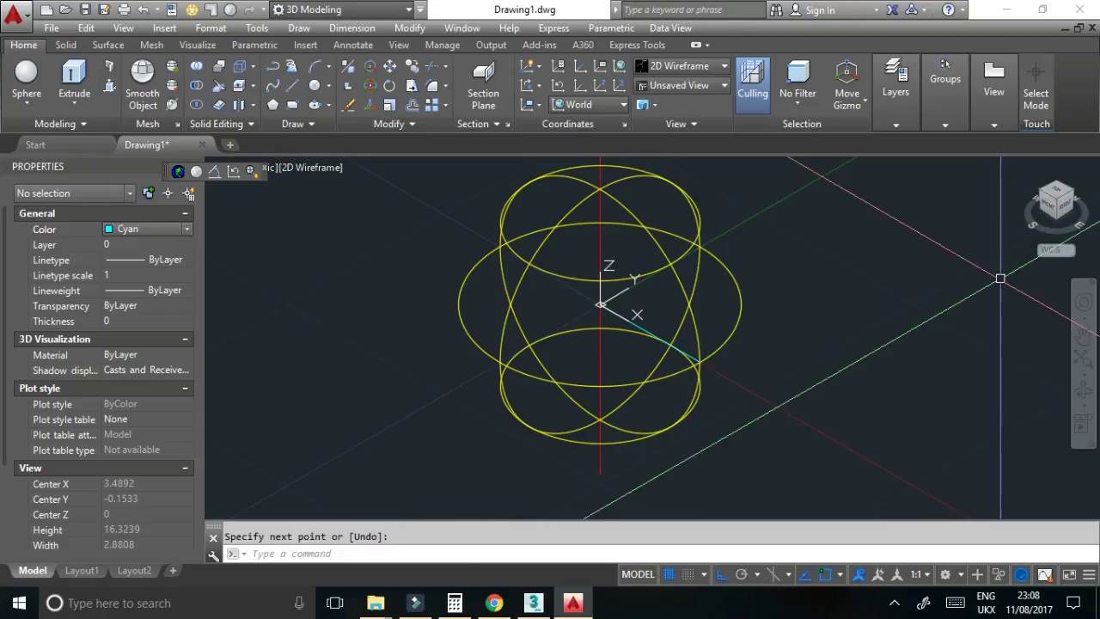
- Switch to the Front view and align the UCS with the current view
{"action": "left_click", "coordinate": [1054, 214]}
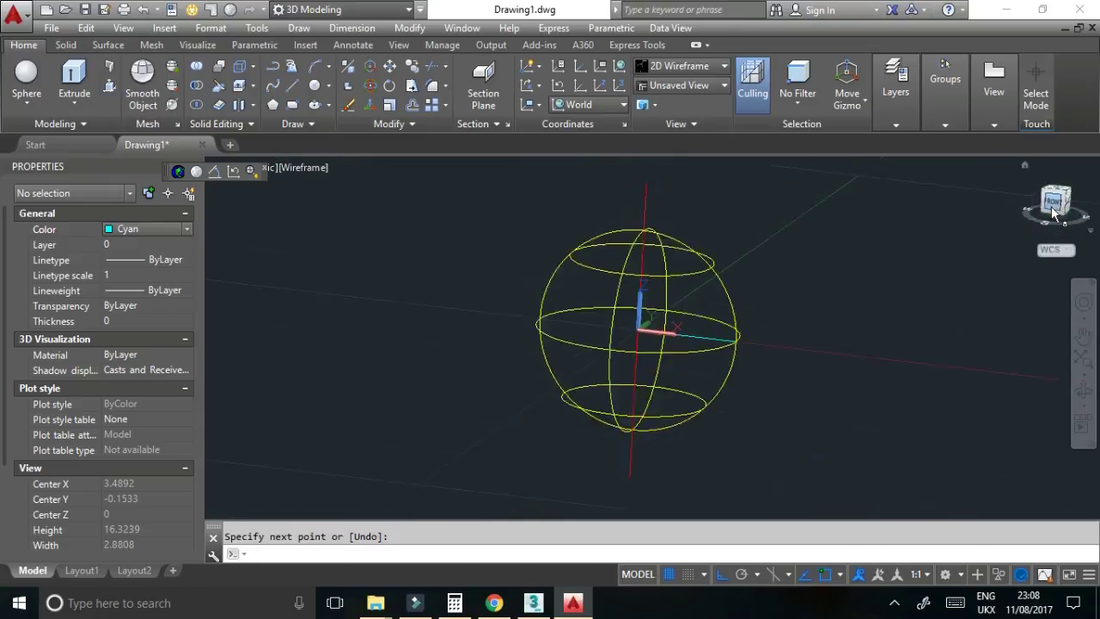
{"action": "scroll", "coordinate": [728, 357], "scroll_direction": "up", "scroll_amount": 2}
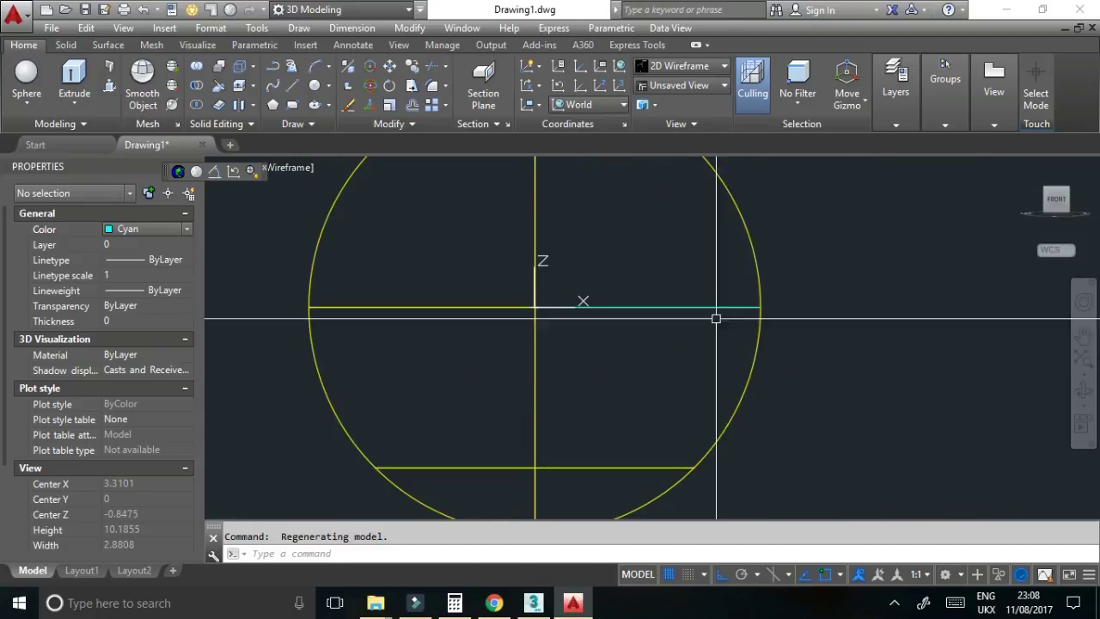
{"action": "left_click", "coordinate": [719, 307]}
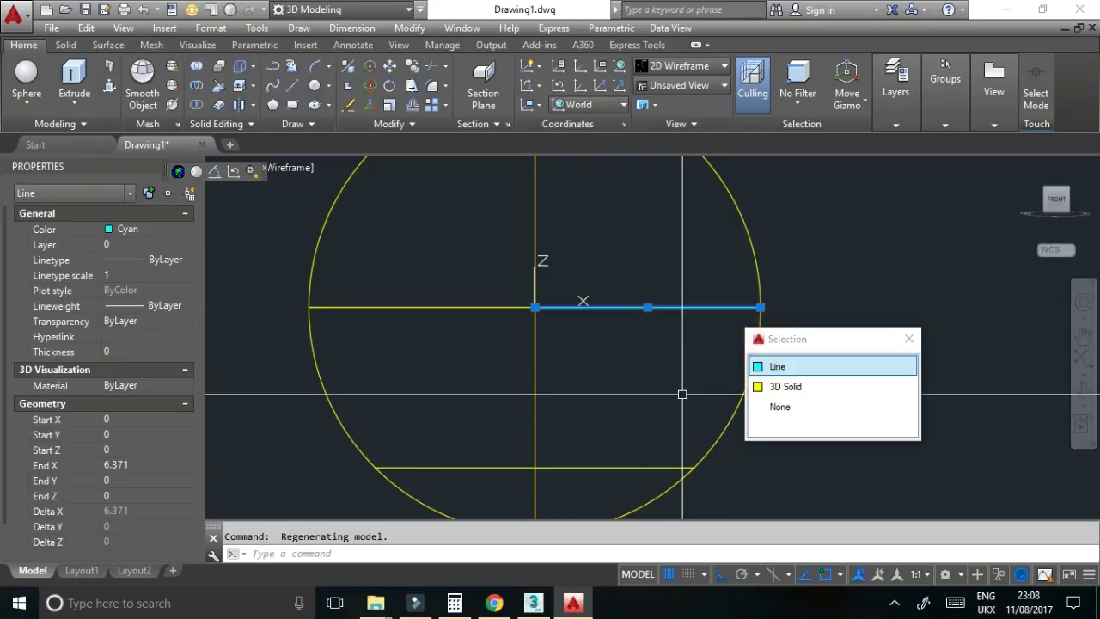
{"action": "key", "text": "Escape"}
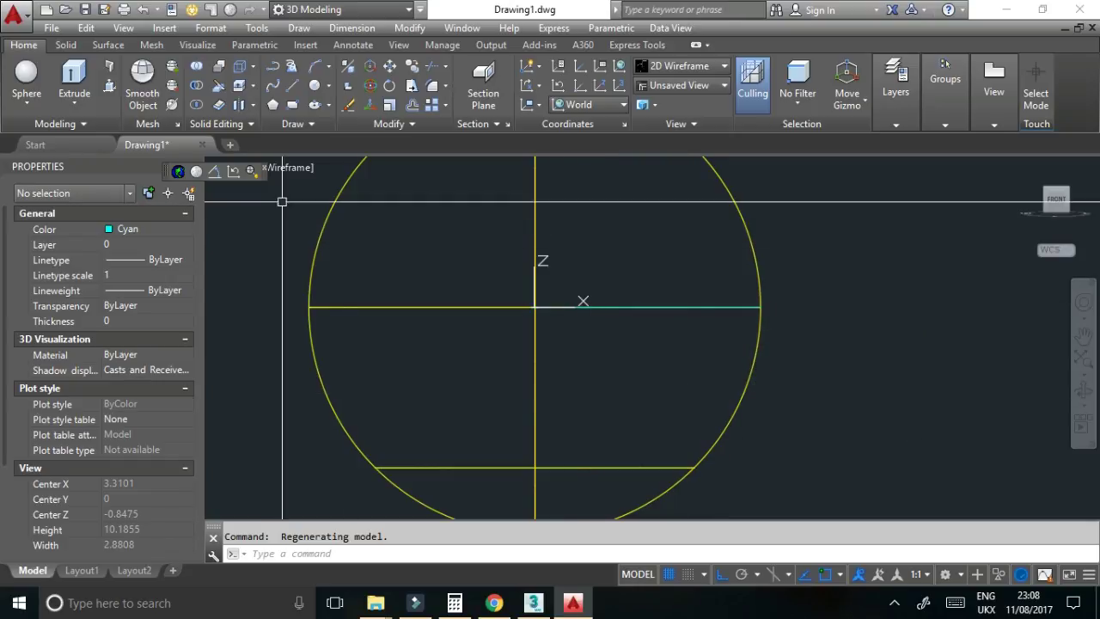
{"action": "left_click", "coordinate": [250, 175]}
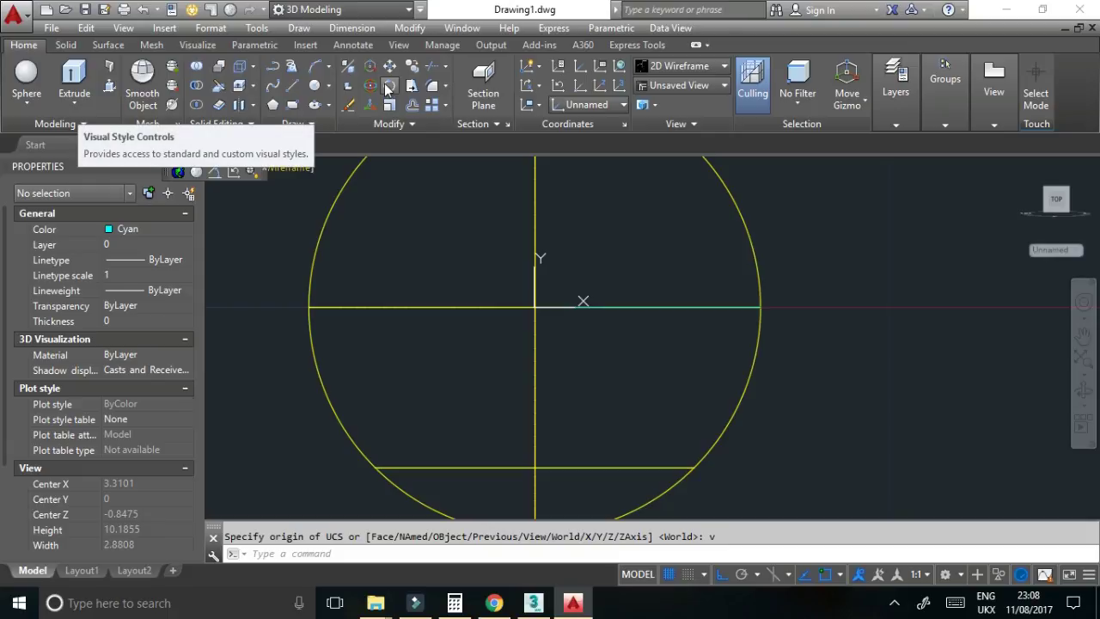
- Rotate the cyan radius line 51.5° about the sphere's centre
{"action": "left_click", "coordinate": [390, 85]}
{"action": "left_click", "coordinate": [632, 307]}
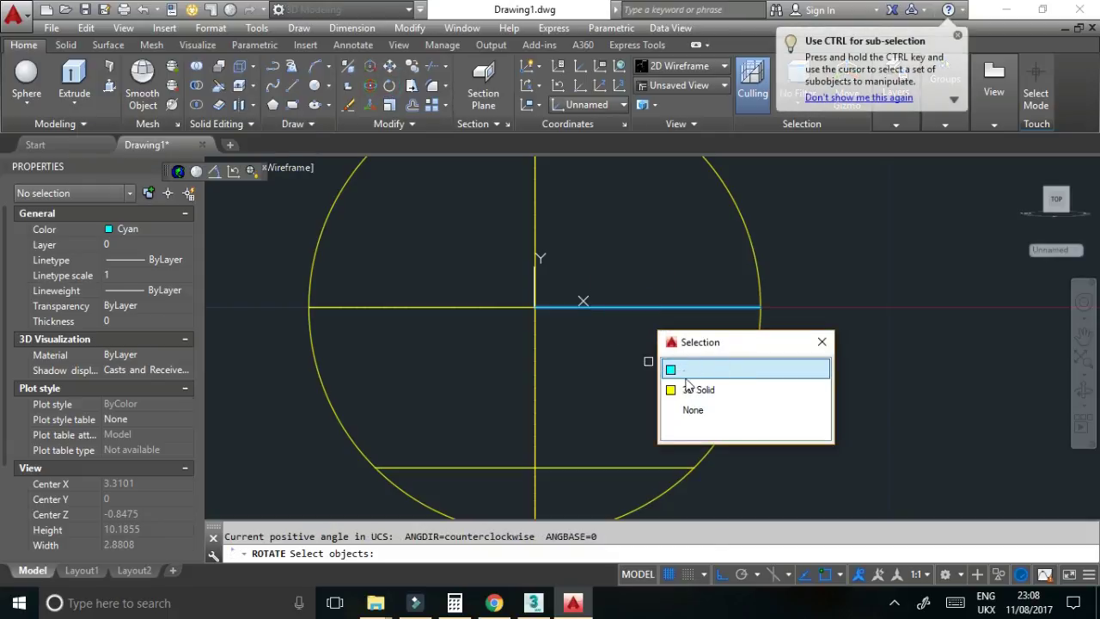
{"action": "left_click", "coordinate": [679, 366]}
{"action": "key", "text": "Return"}
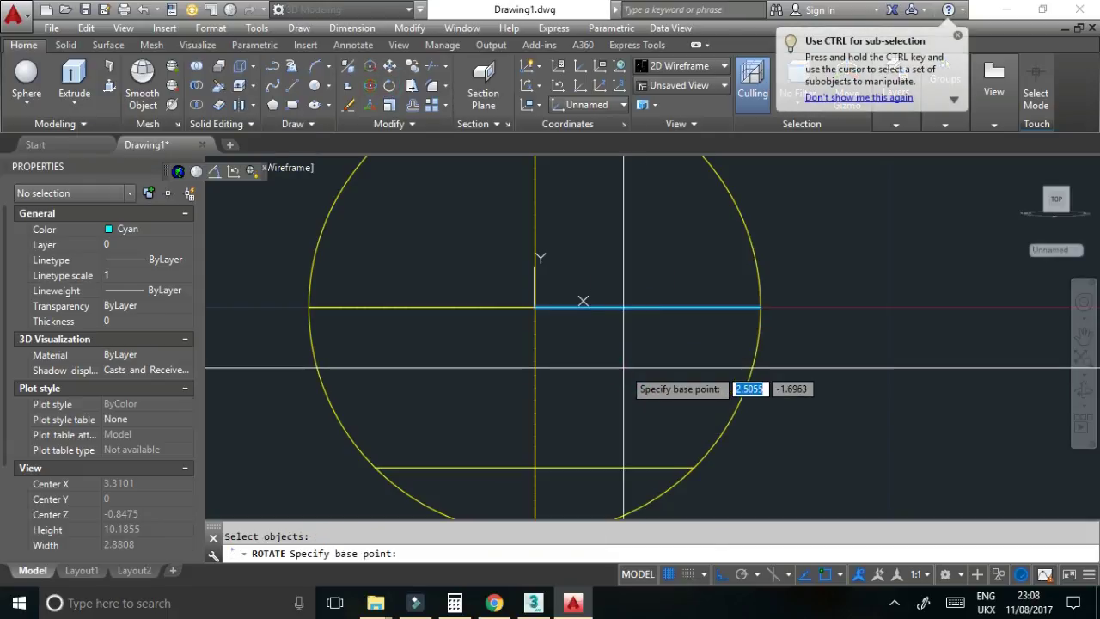
{"action": "left_click", "coordinate": [707, 447]}
{"action": "scroll", "coordinate": [872, 269], "scroll_direction": "down", "scroll_amount": 3}
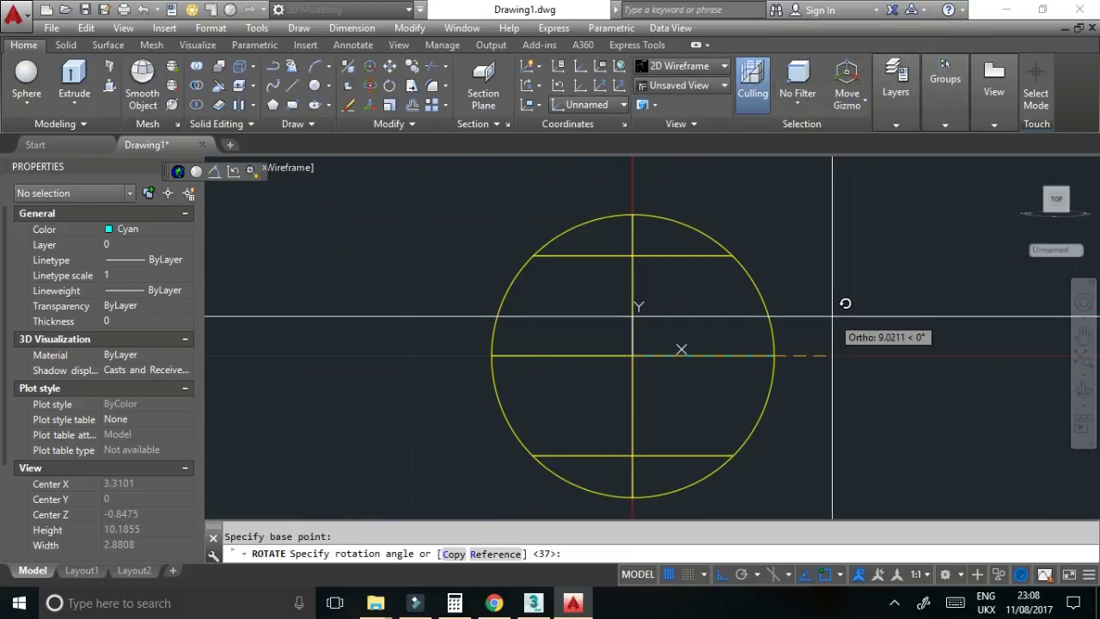
{"action": "type", "text": "51"}
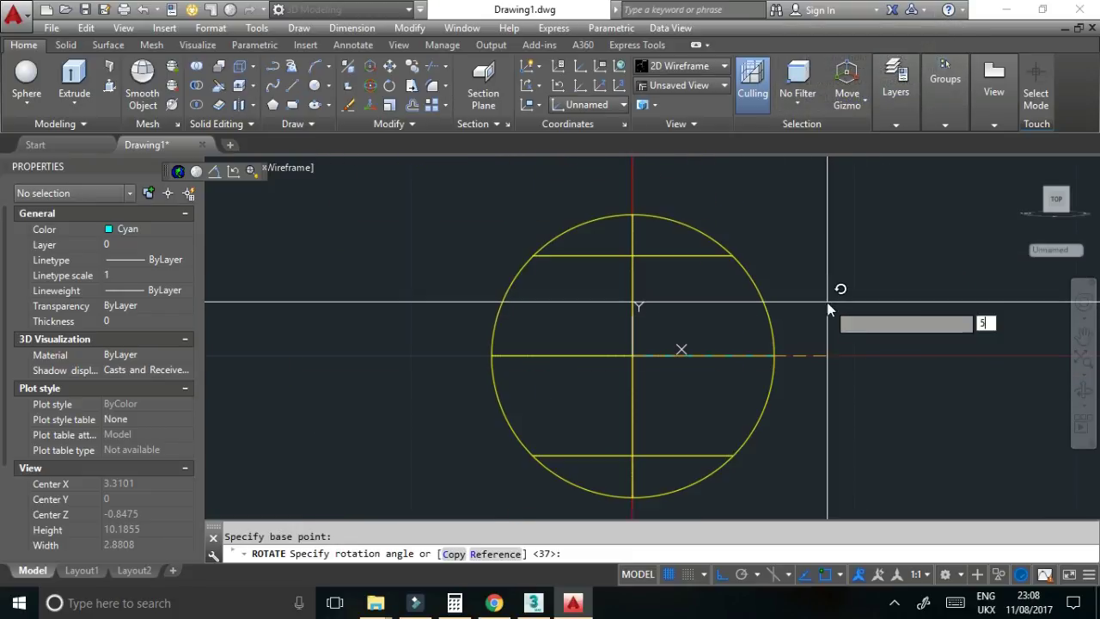
{"action": "key", "text": "Return"}
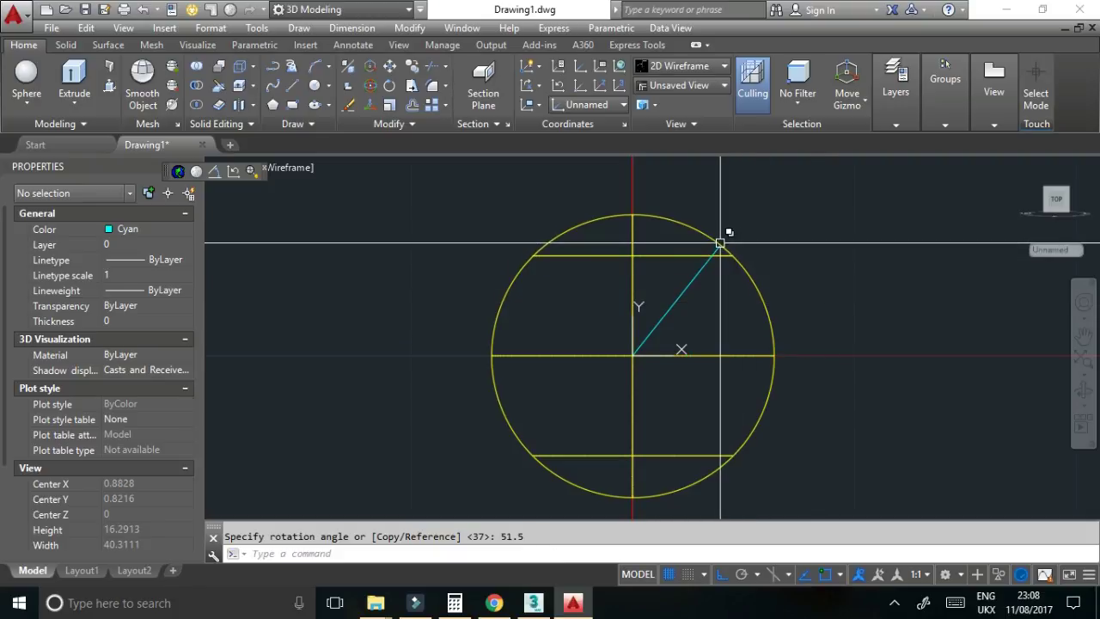
{"action": "mouse_move", "coordinate": [720, 243]}
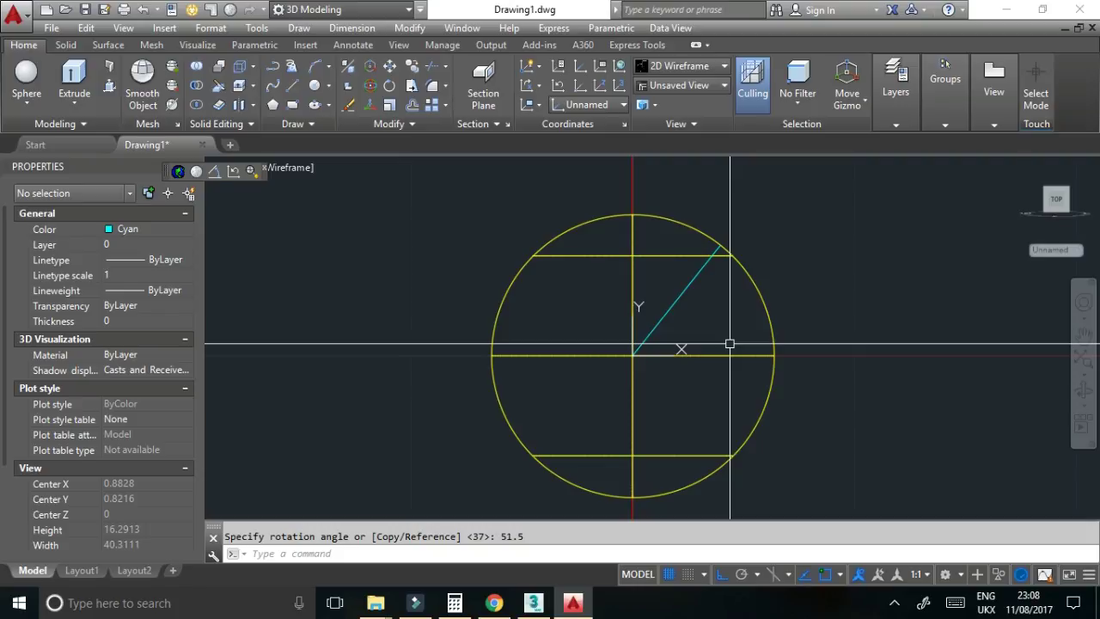
- Reset the UCS to World and look down from Top with north up
{"action": "mouse_move", "coordinate": [1057, 188]}
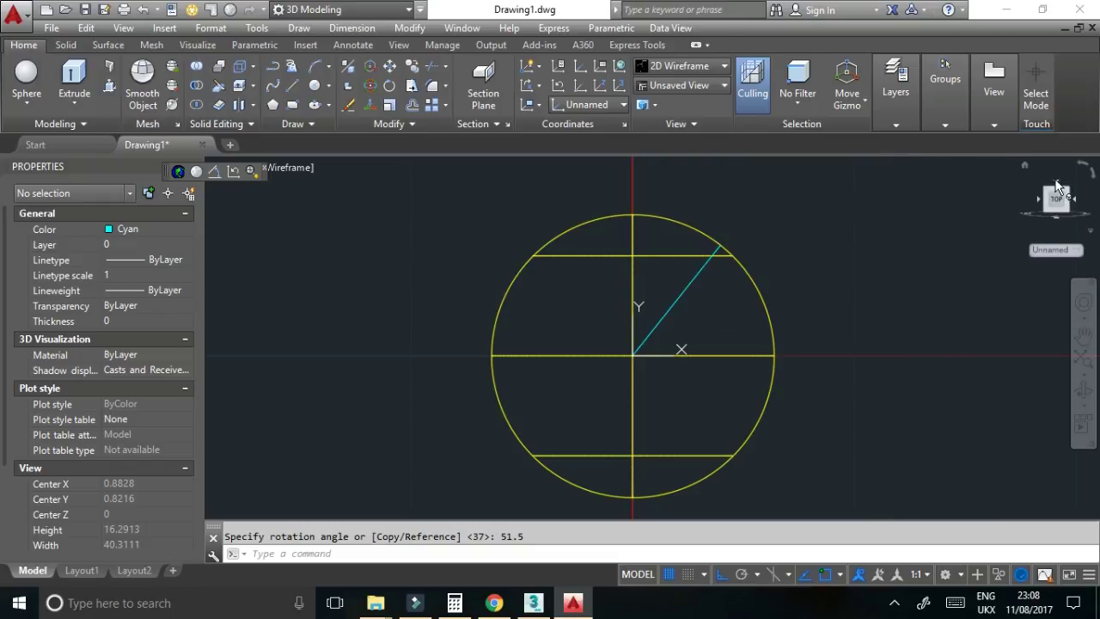
{"action": "left_click", "coordinate": [1058, 184]}
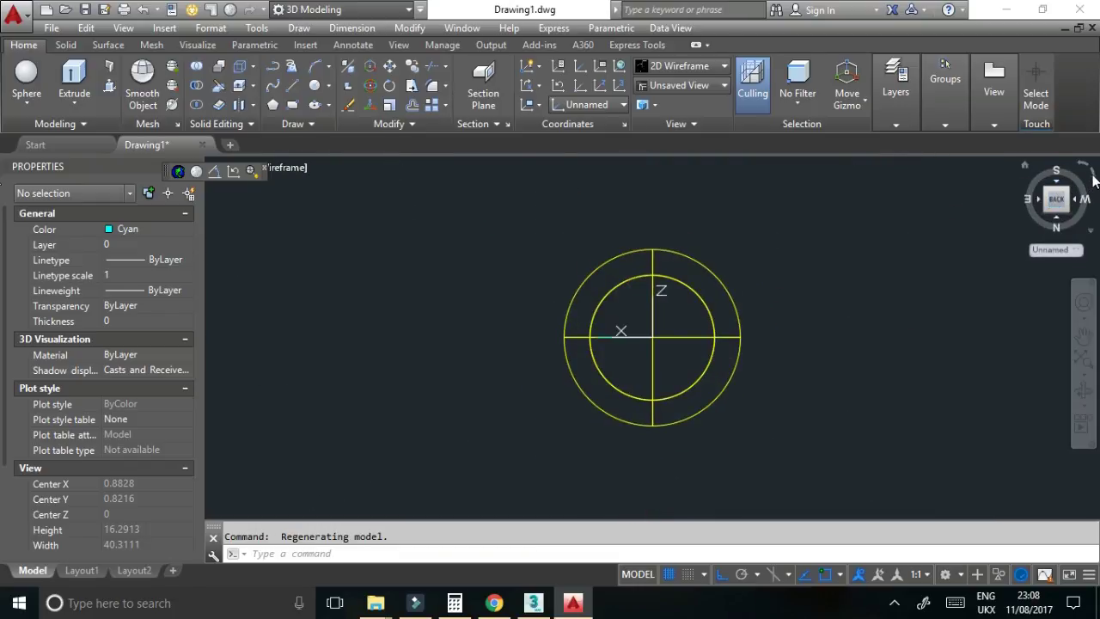
{"action": "left_click", "coordinate": [1094, 176]}
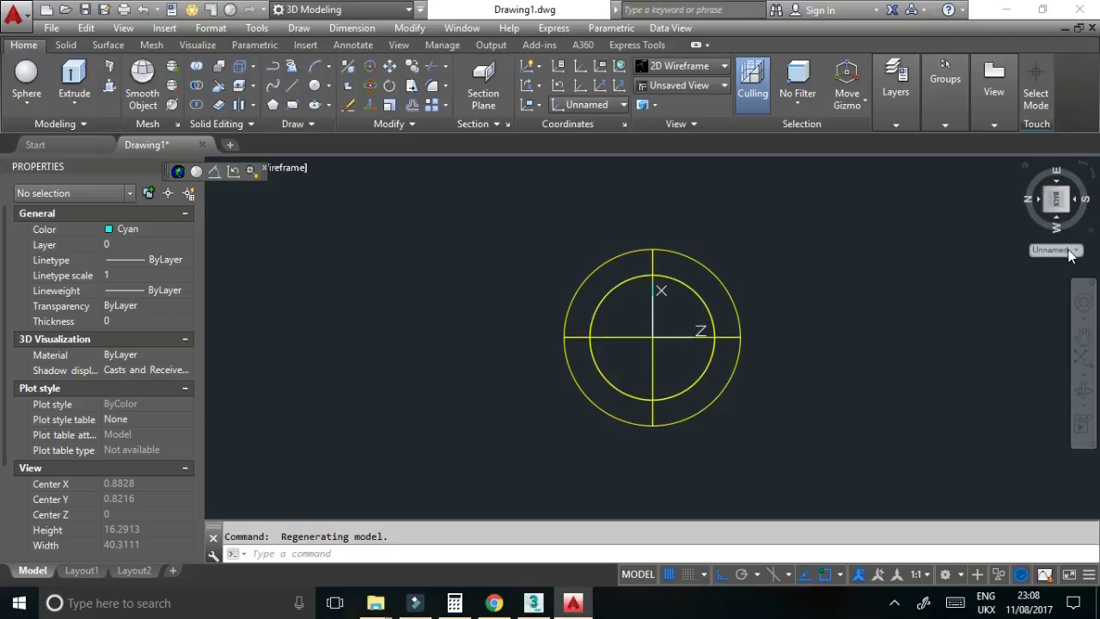
{"action": "left_click", "coordinate": [1058, 249]}
{"action": "left_click", "coordinate": [1032, 266]}
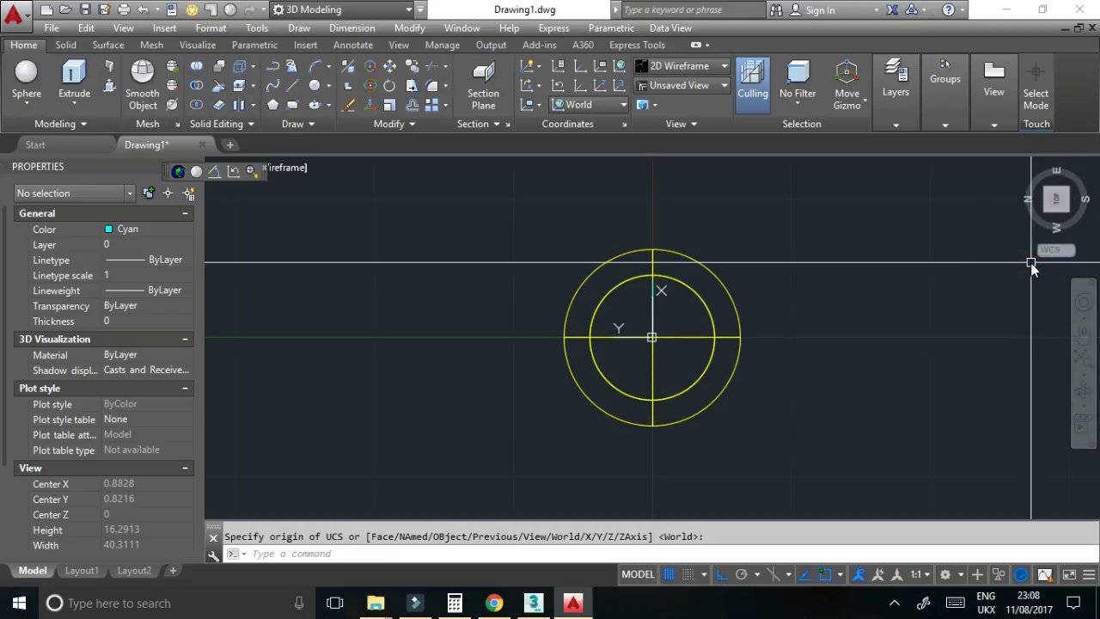
{"action": "left_click", "coordinate": [1093, 177]}
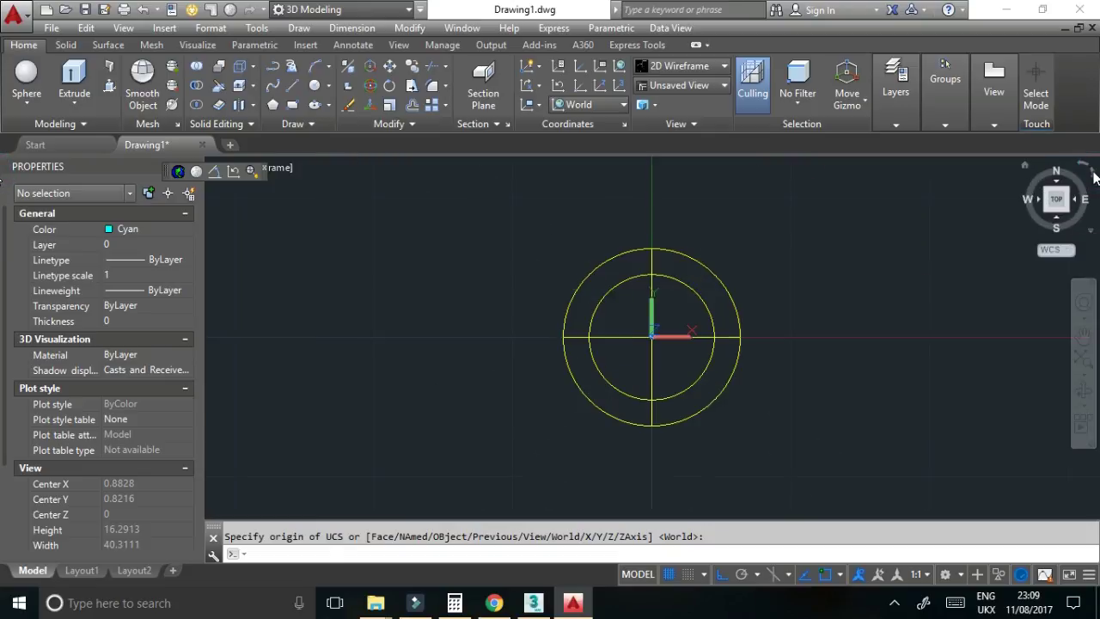
{"action": "scroll", "coordinate": [678, 356], "scroll_direction": "up", "scroll_amount": 4}
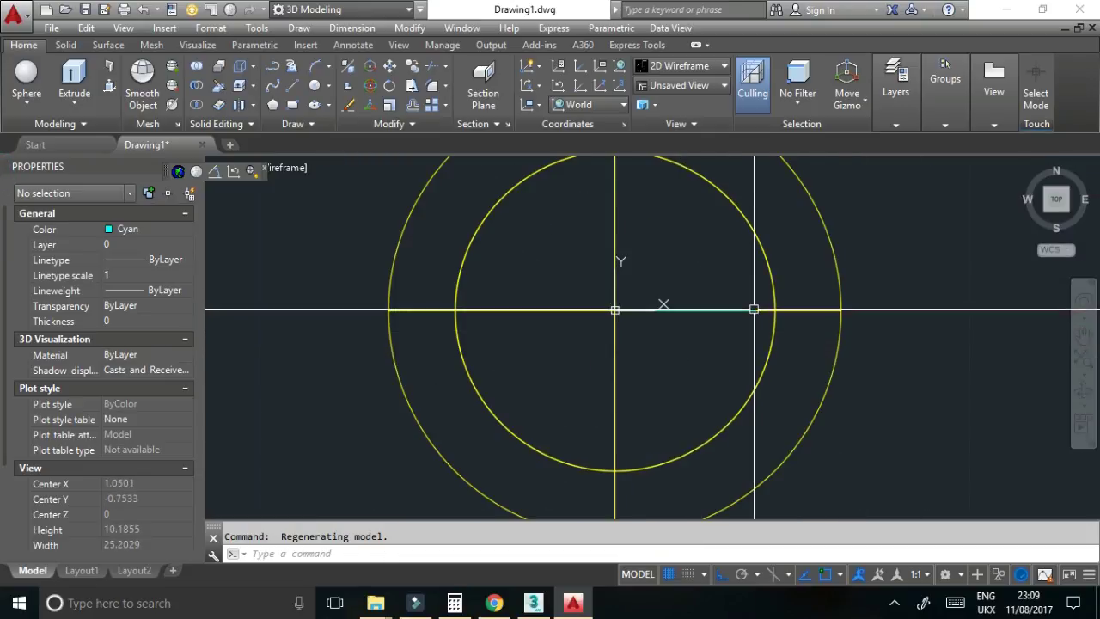
{"action": "scroll", "coordinate": [716, 345], "scroll_direction": "down", "scroll_amount": 2}
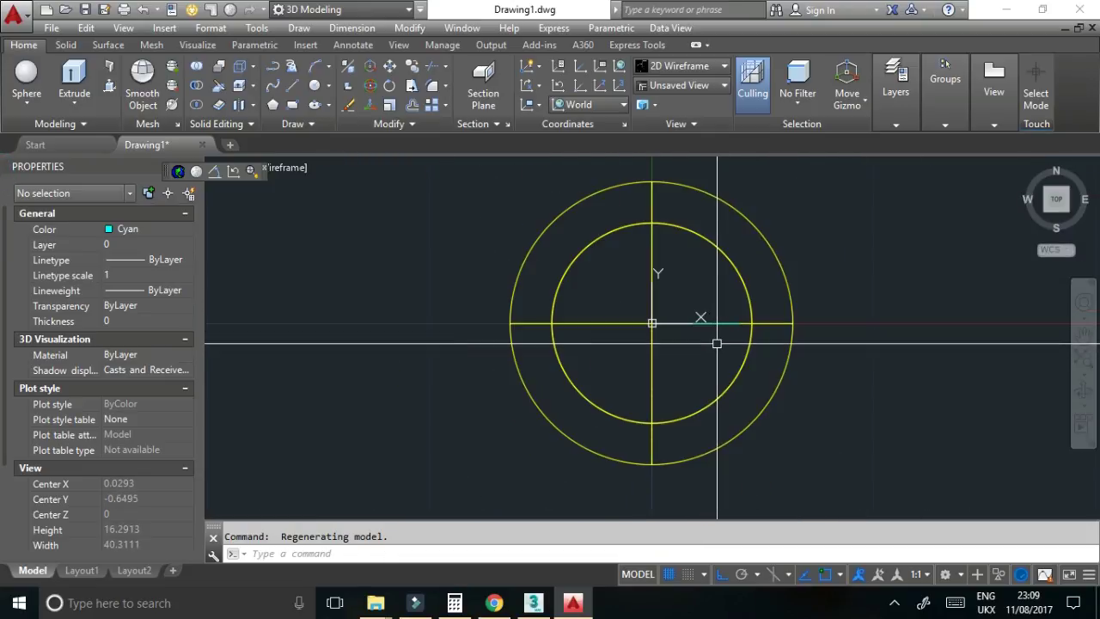
{"action": "left_click", "coordinate": [178, 232]}
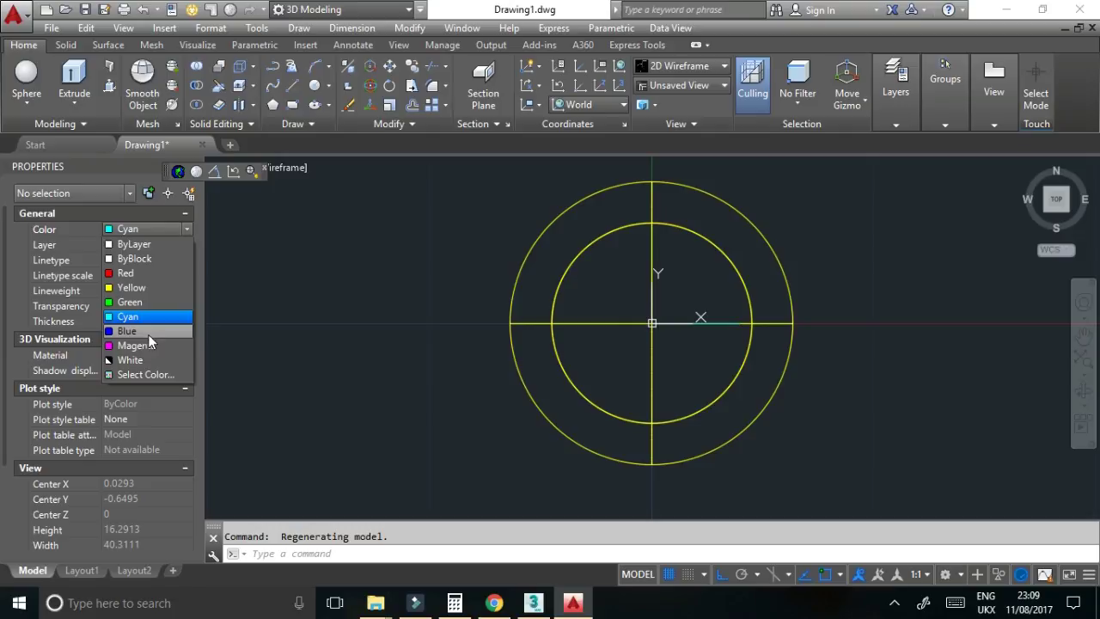
- Draw a magenta 6.371-long line rightward from the sphere's centre, then bring up Chrome
{"action": "left_click", "coordinate": [138, 344]}
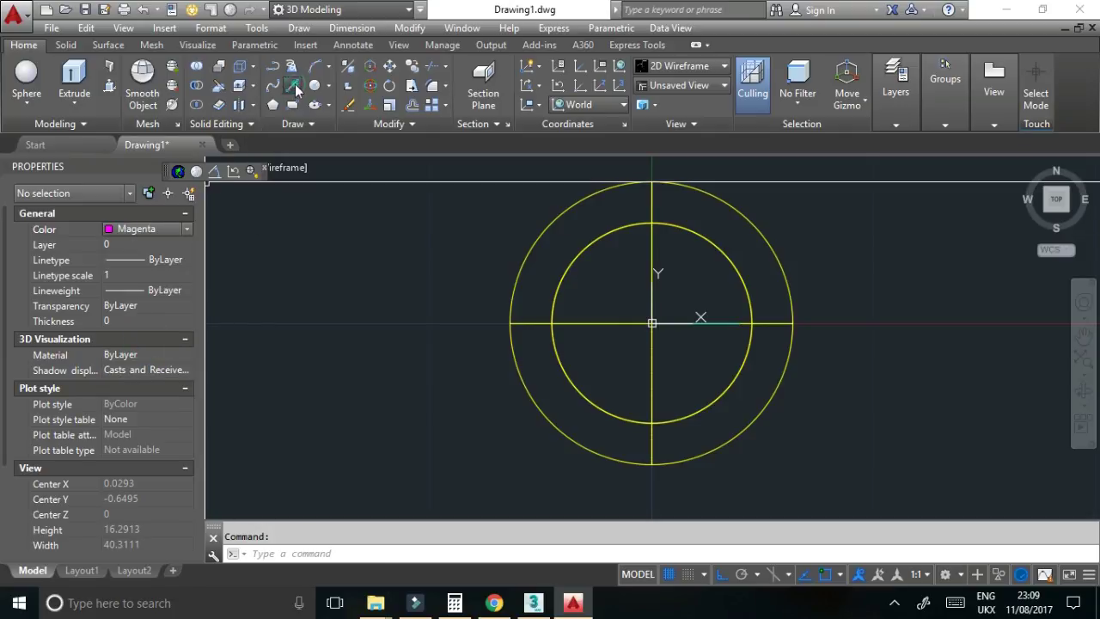
{"action": "left_click", "coordinate": [274, 67]}
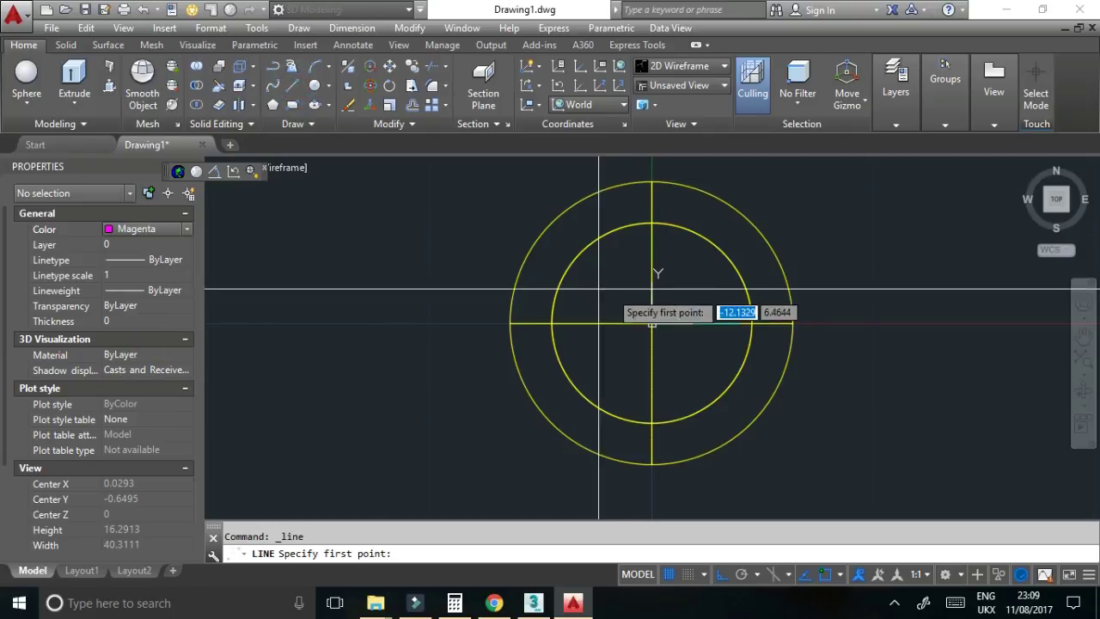
{"action": "left_click", "coordinate": [677, 419]}
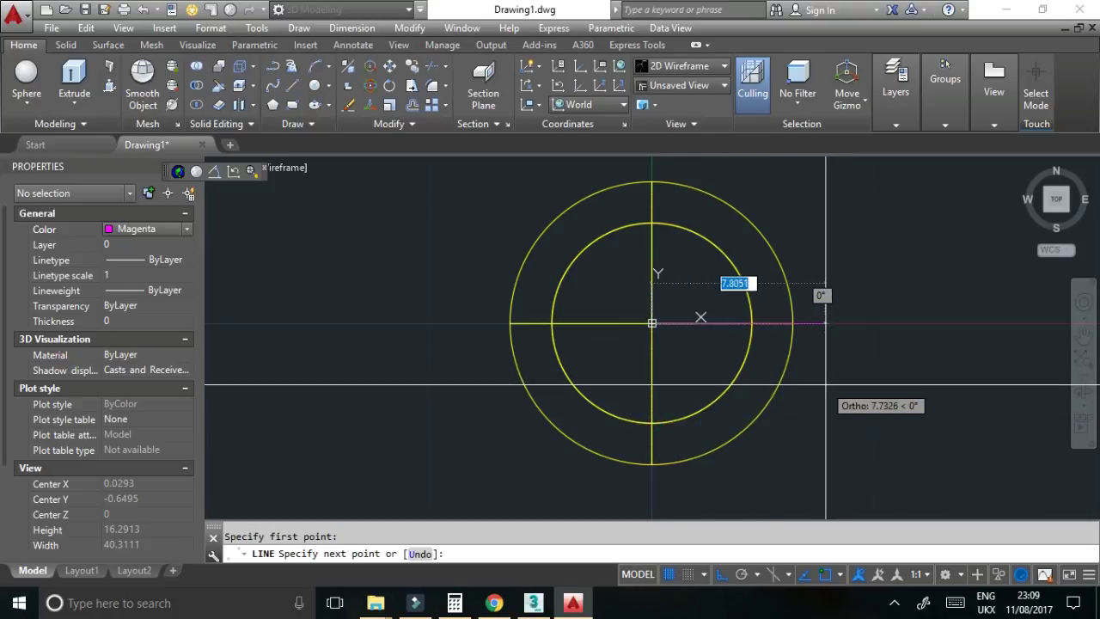
{"action": "type", "text": "6.371"}
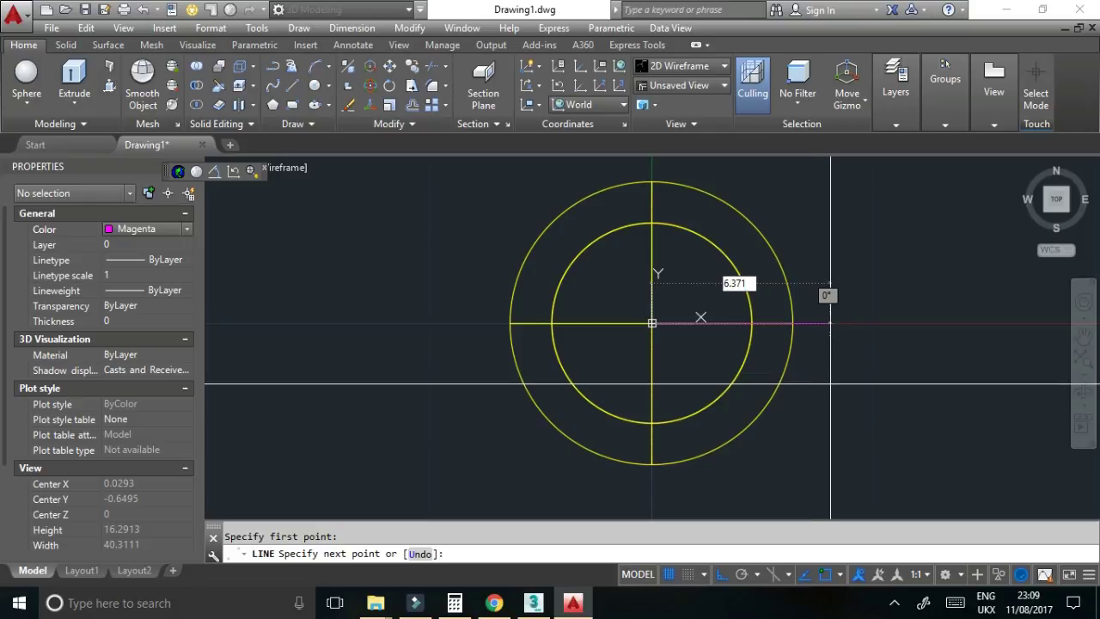
{"action": "key", "text": "Return"}
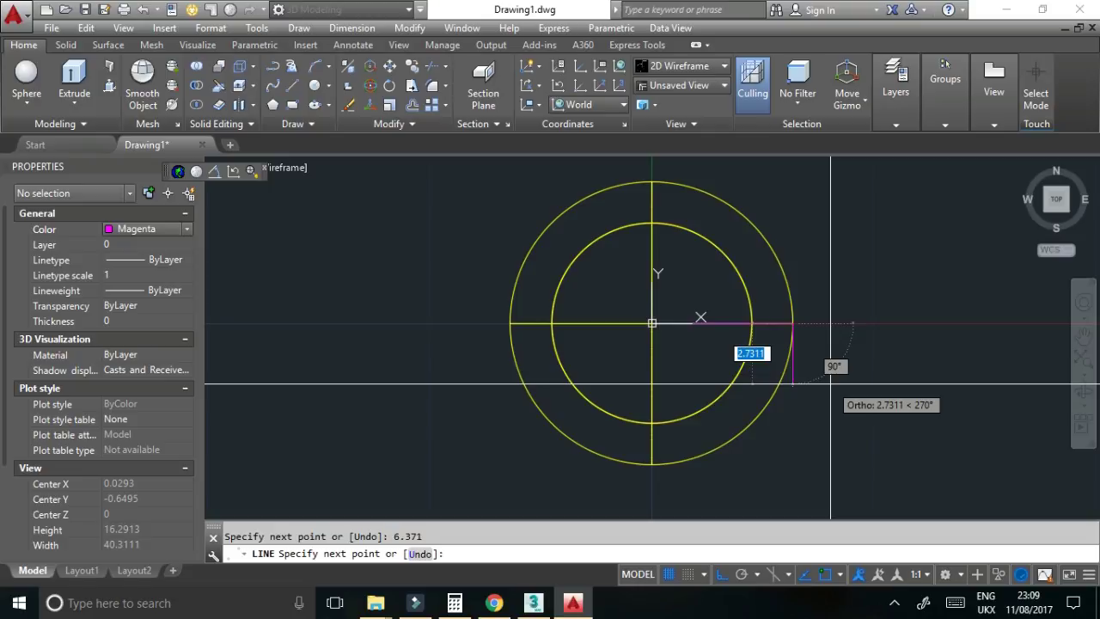
{"action": "key", "text": "Return"}
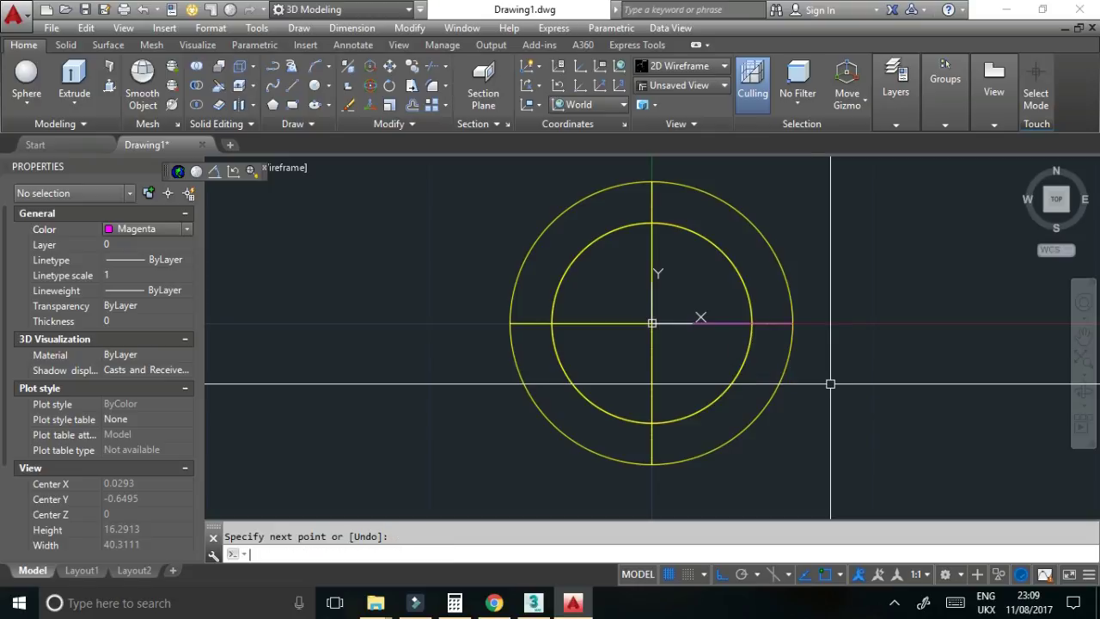
{"action": "left_click", "coordinate": [495, 603]}
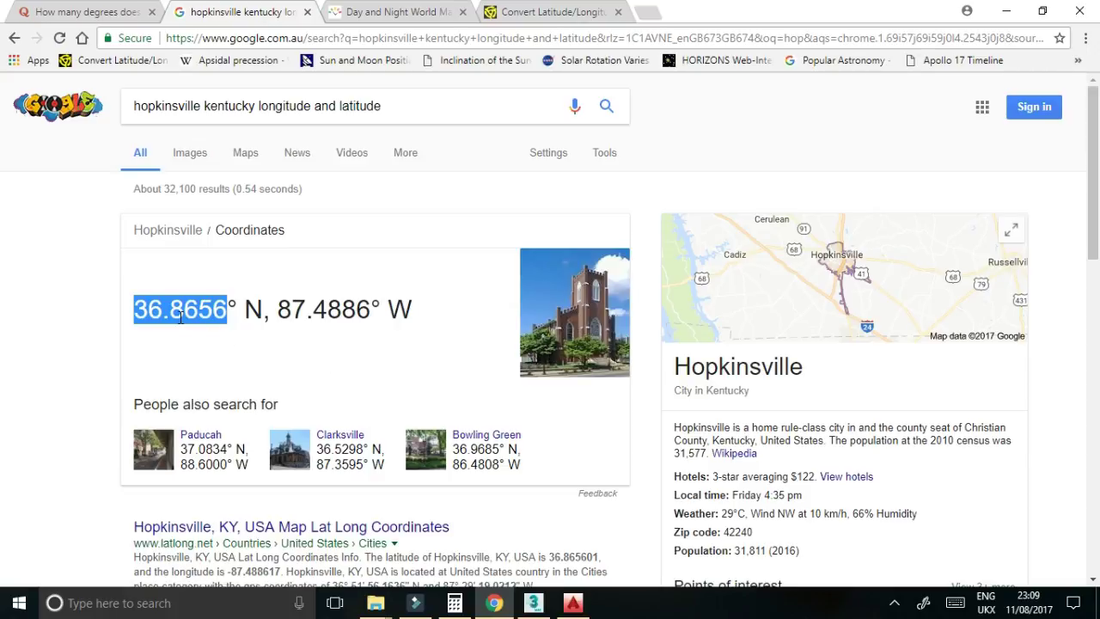
- Copy Hopkinsville's longitude 87.4886 from the search result and return to AutoCAD
{"action": "left_click_drag", "start_coordinate": [277, 310], "coordinate": [376, 304]}
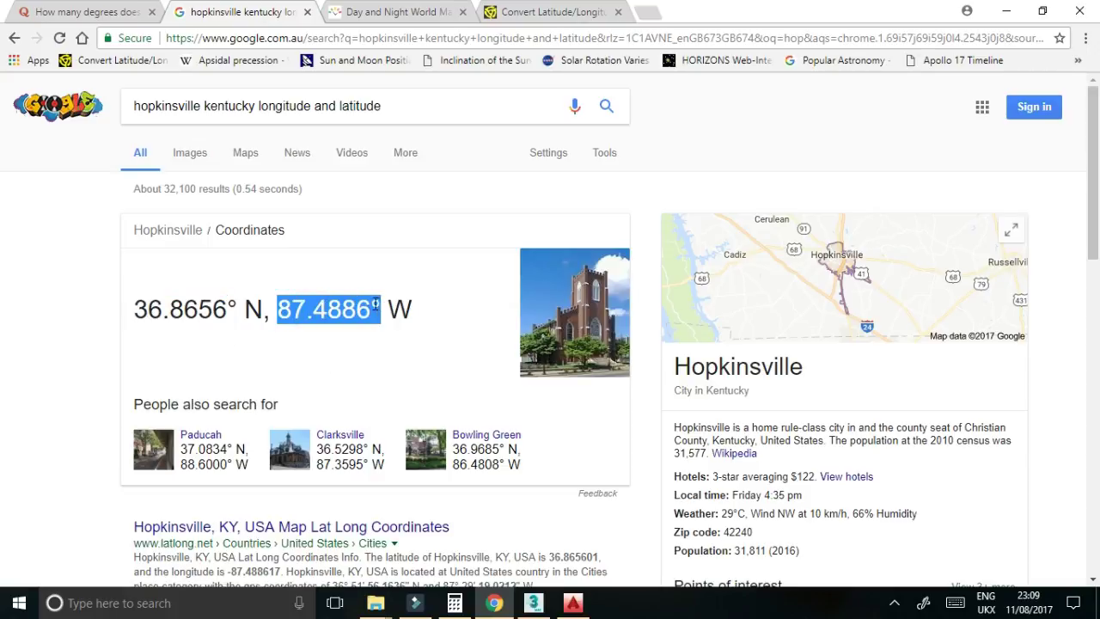
{"action": "right_click", "coordinate": [303, 315]}
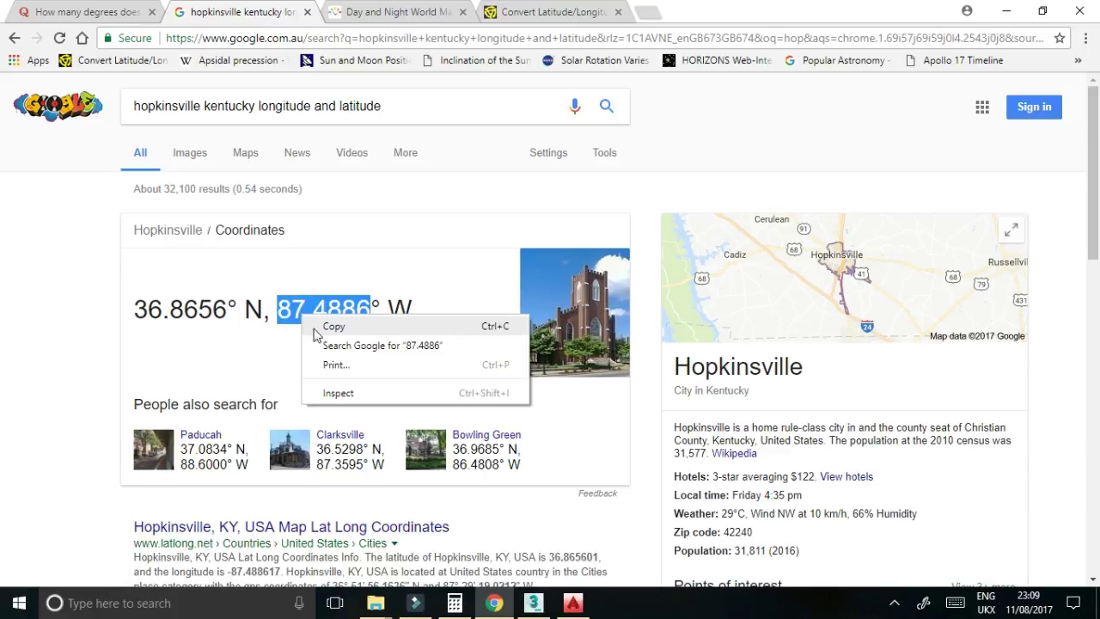
{"action": "left_click", "coordinate": [333, 327]}
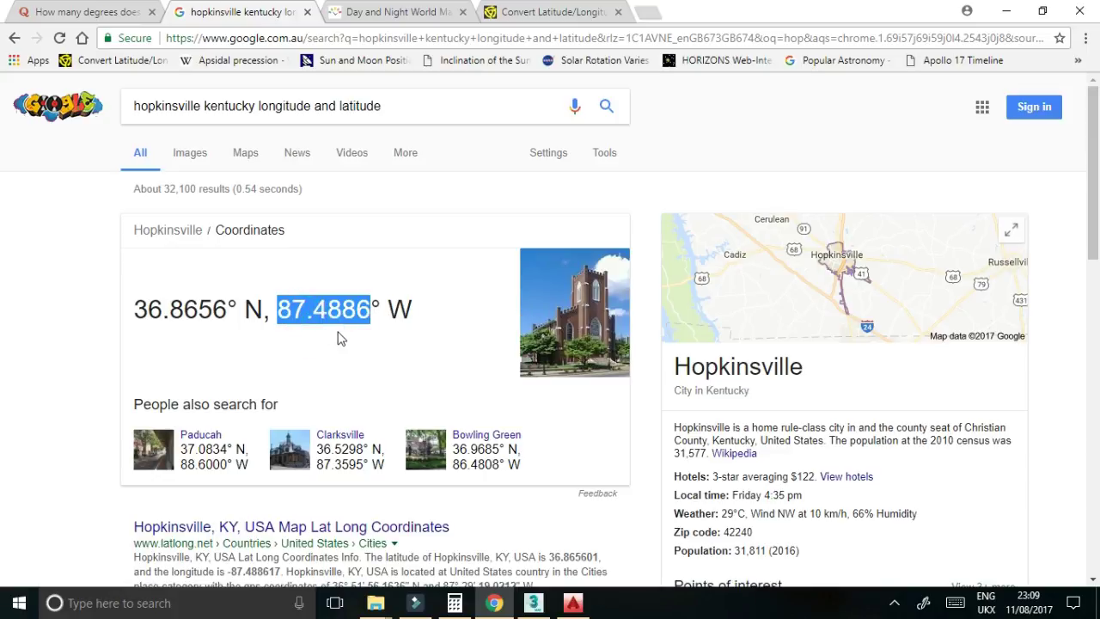
{"action": "left_click", "coordinate": [573, 602]}
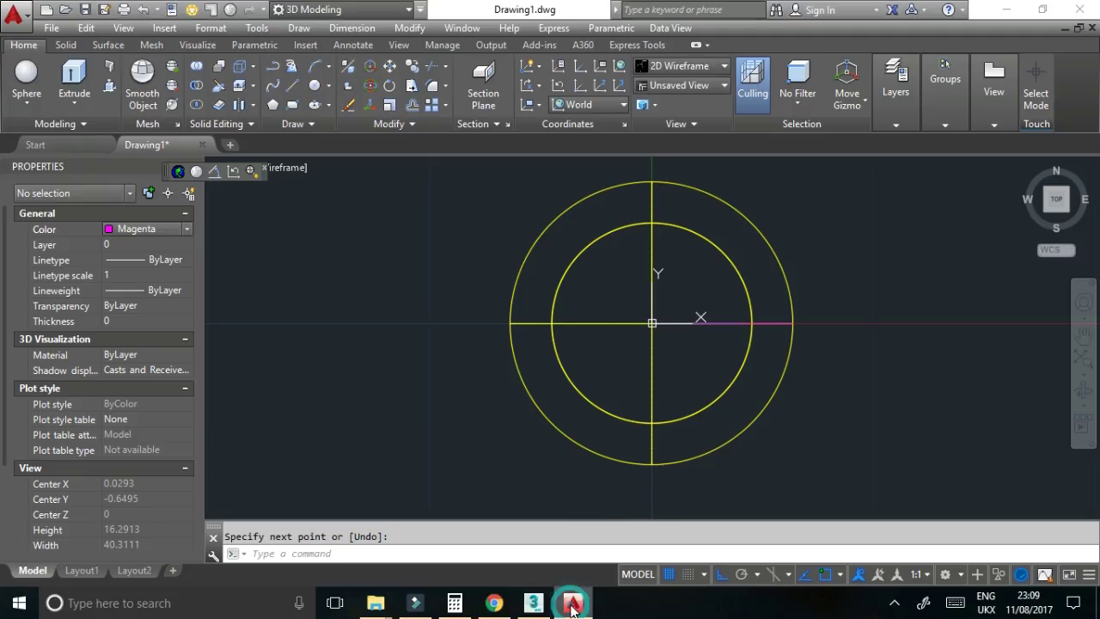
- Rotate the magenta line -87.4886° about the sphere's centre using the pasted longitude
{"action": "left_click", "coordinate": [390, 87]}
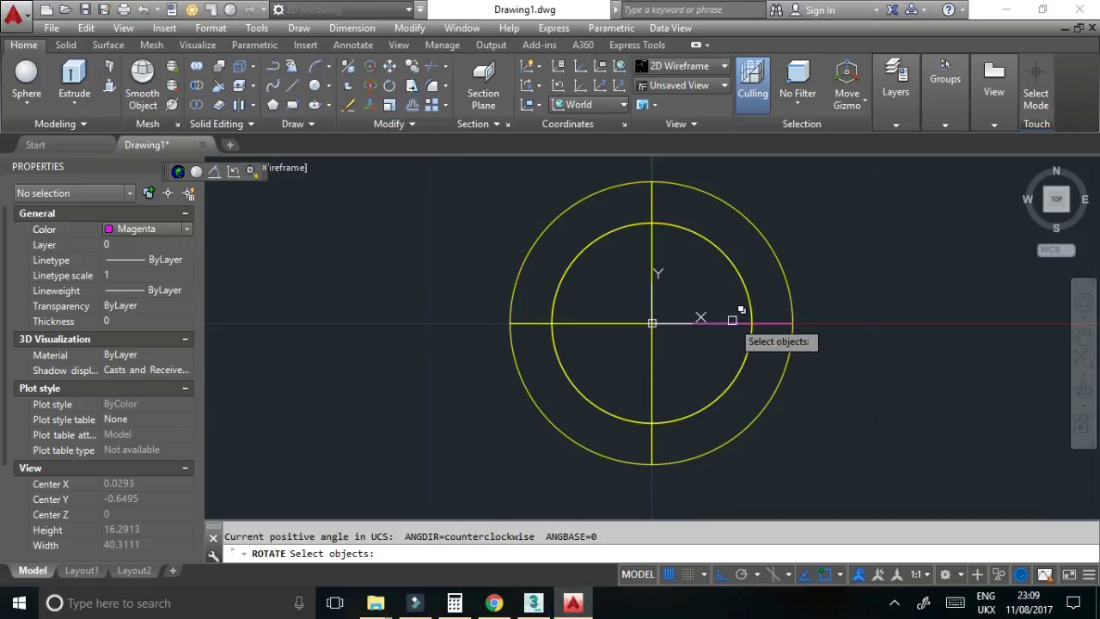
{"action": "left_click", "coordinate": [764, 325]}
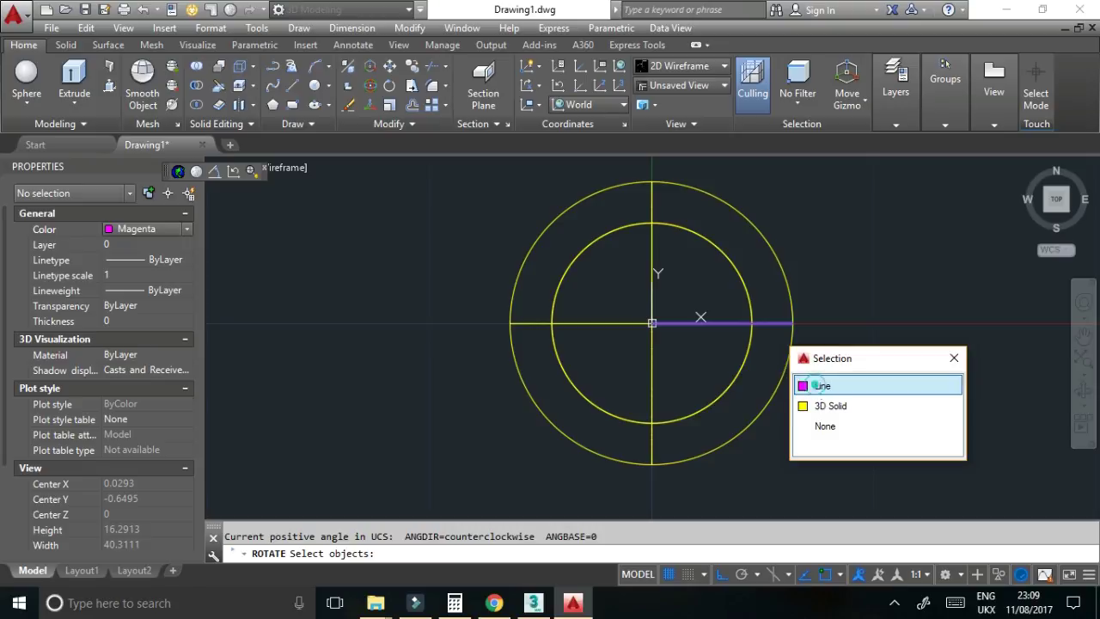
{"action": "left_click", "coordinate": [815, 384]}
{"action": "right_click", "coordinate": [815, 385]}
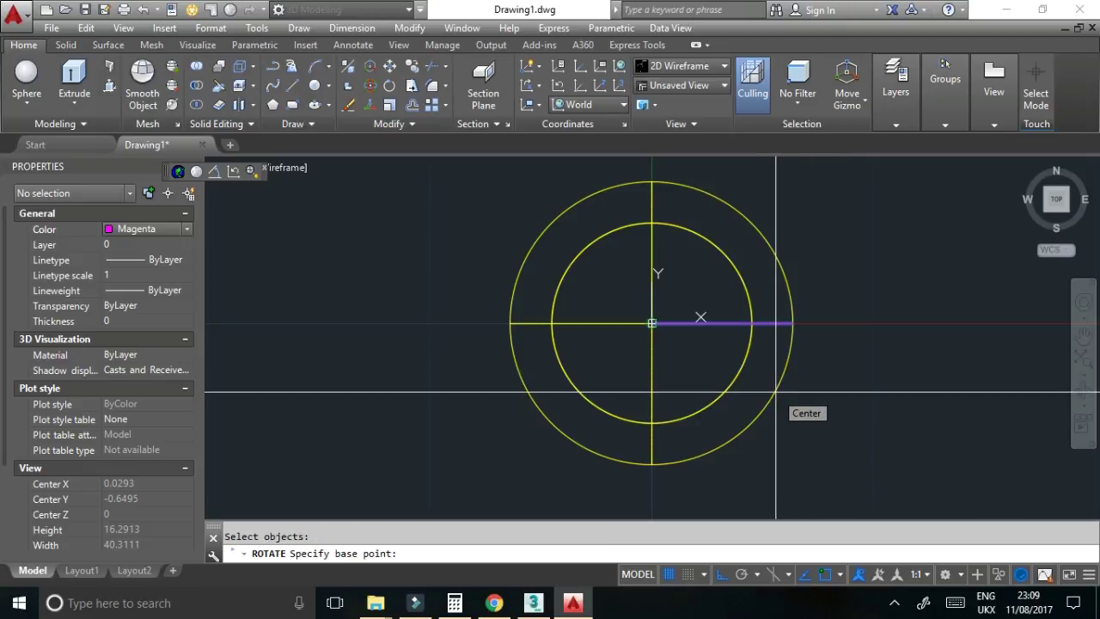
{"action": "left_click", "coordinate": [776, 393]}
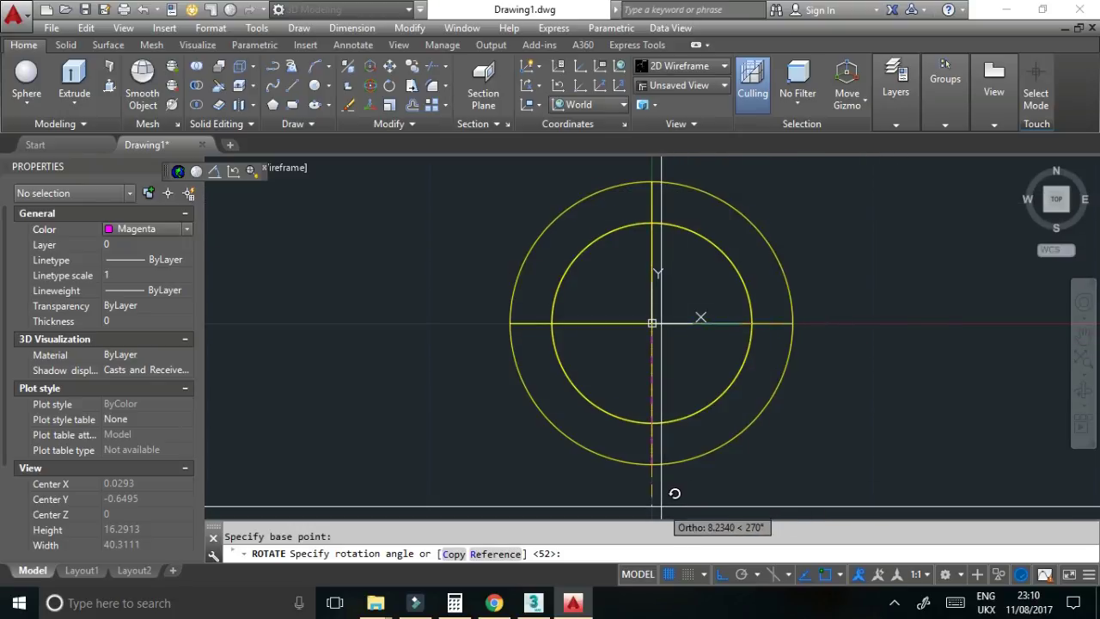
{"action": "right_click", "coordinate": [583, 554]}
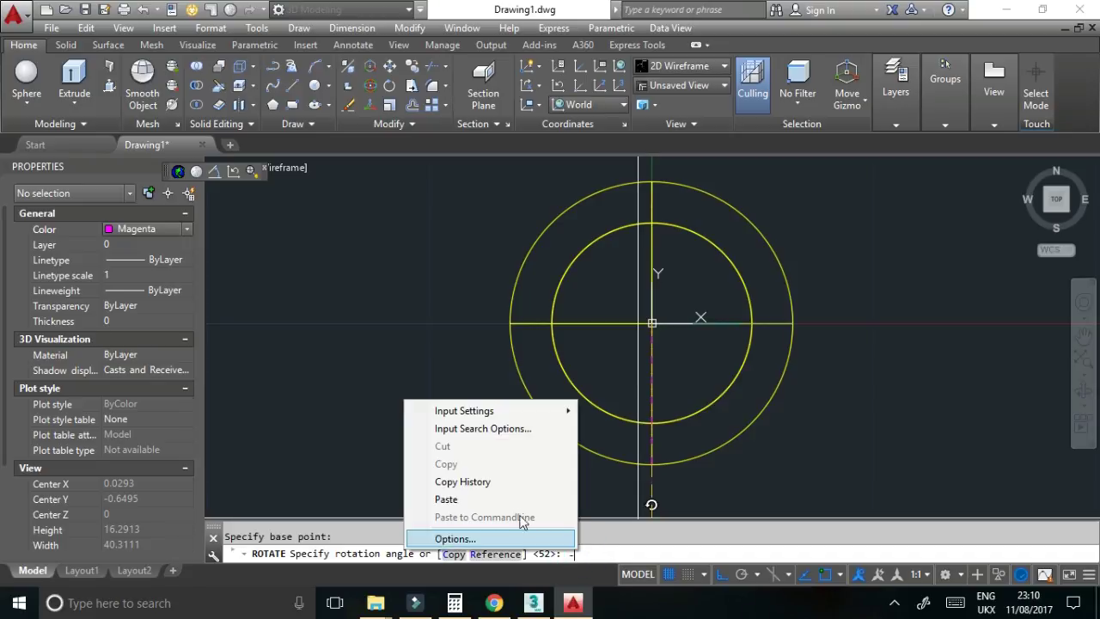
{"action": "left_click", "coordinate": [505, 504]}
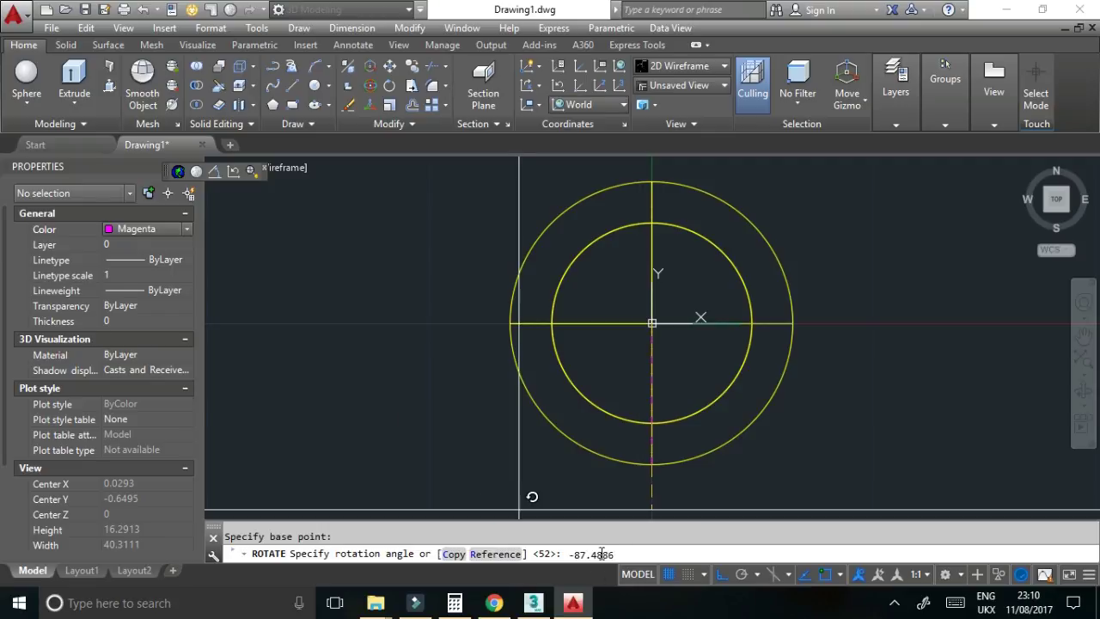
{"action": "key", "text": "Return"}
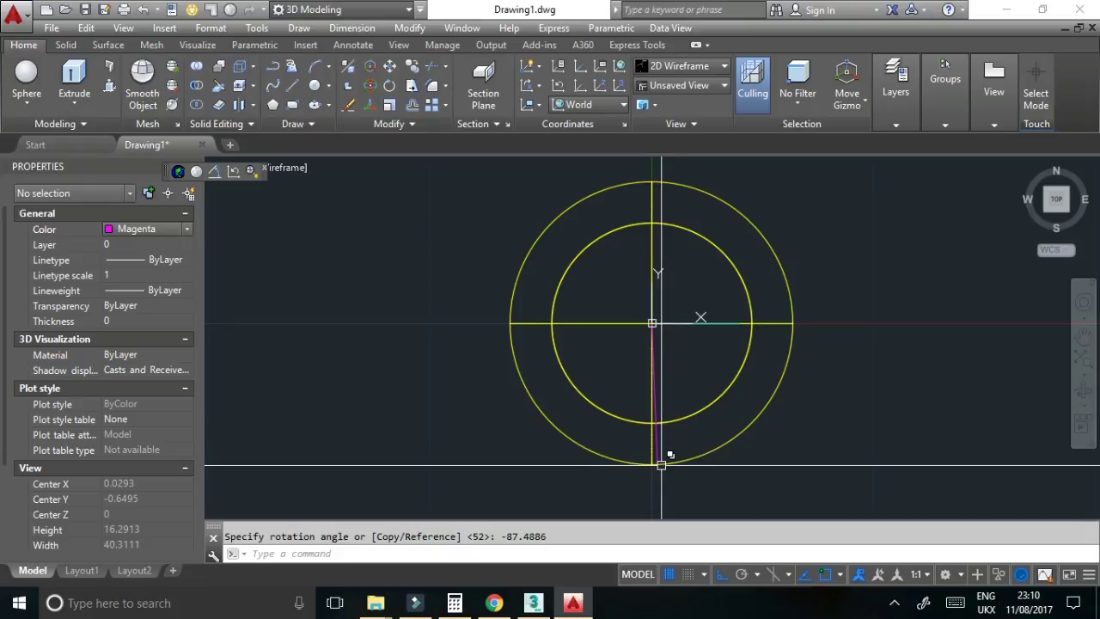
- Zoom in to check where the line meets the circle, then start the UCS command
{"action": "scroll", "coordinate": [662, 472], "scroll_direction": "up", "scroll_amount": 4}
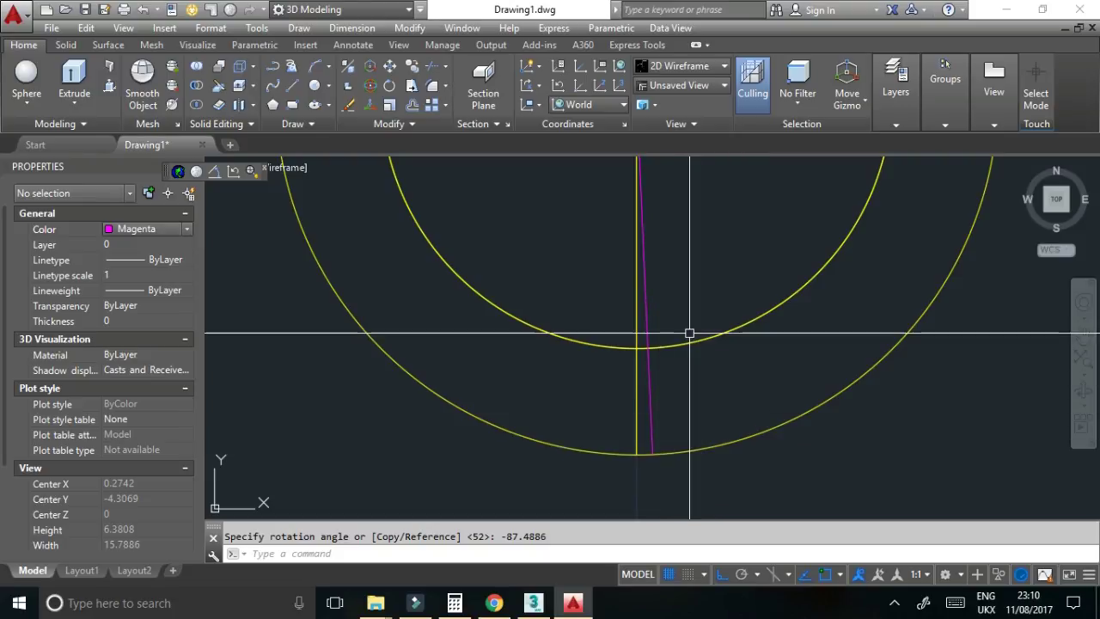
{"action": "middle_click_drag", "start_coordinate": [693, 334], "coordinate": [649, 398]}
{"action": "scroll", "coordinate": [649, 397], "scroll_direction": "down", "scroll_amount": 4}
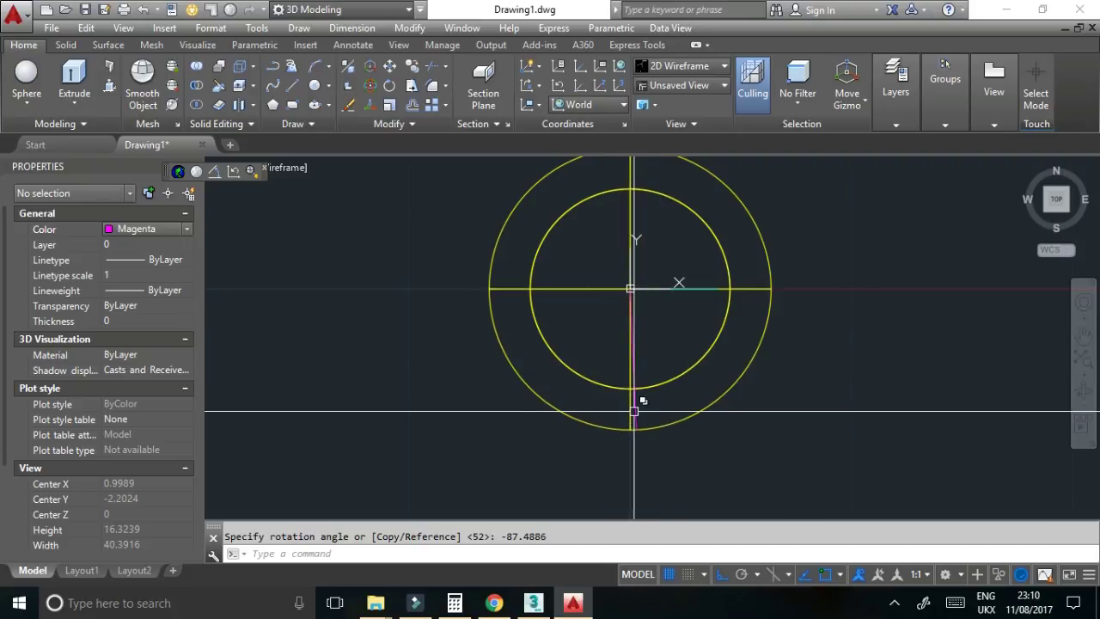
{"action": "type", "text": "u"}
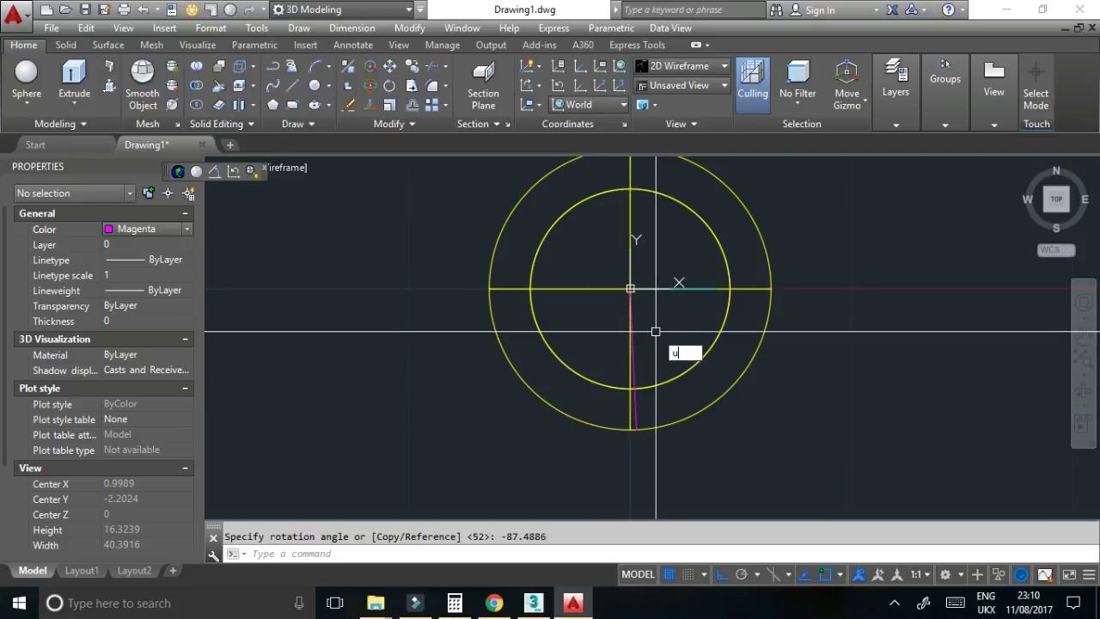
{"action": "type", "text": "cs"}
{"action": "key", "text": "Return"}
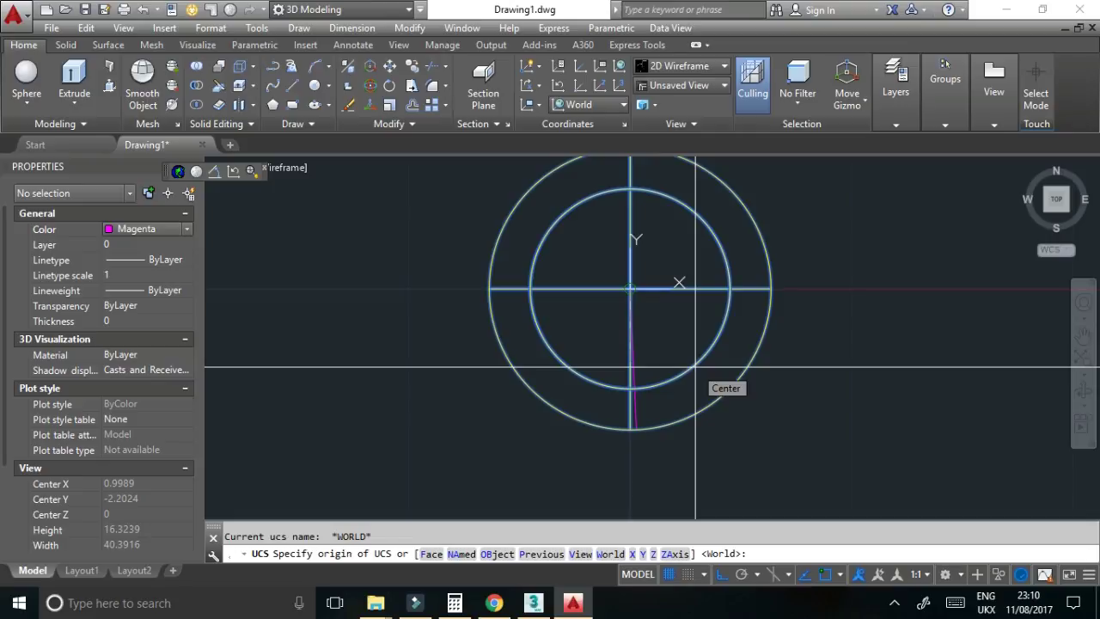
- Define the new UCS with its origin at the sphere's centre and a picked X-axis direction
{"action": "left_click", "coordinate": [695, 367]}
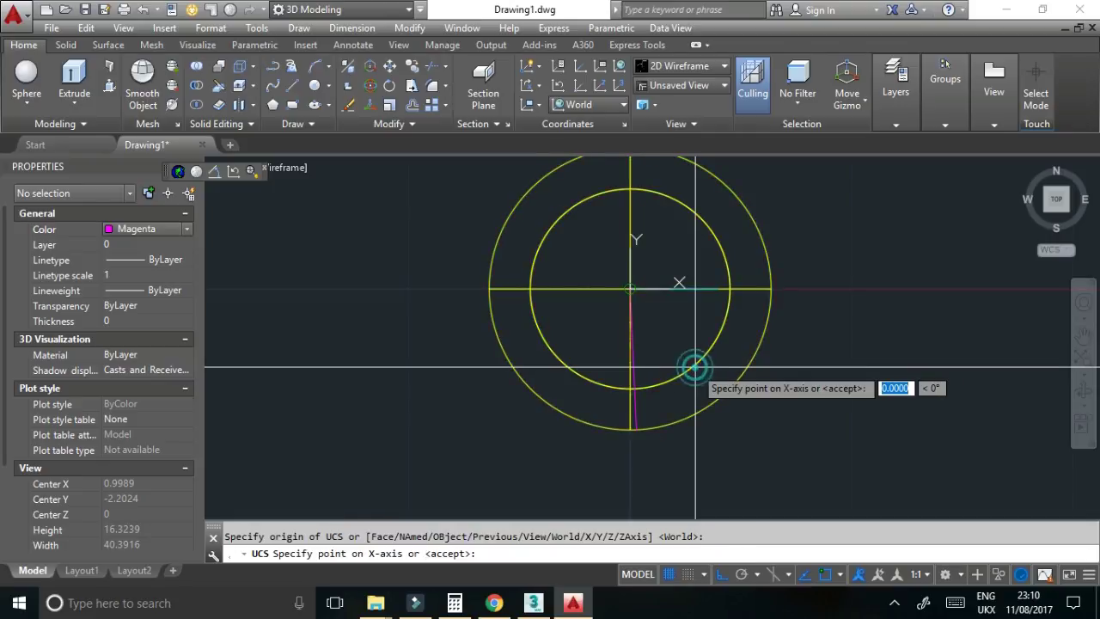
{"action": "left_click", "coordinate": [636, 429]}
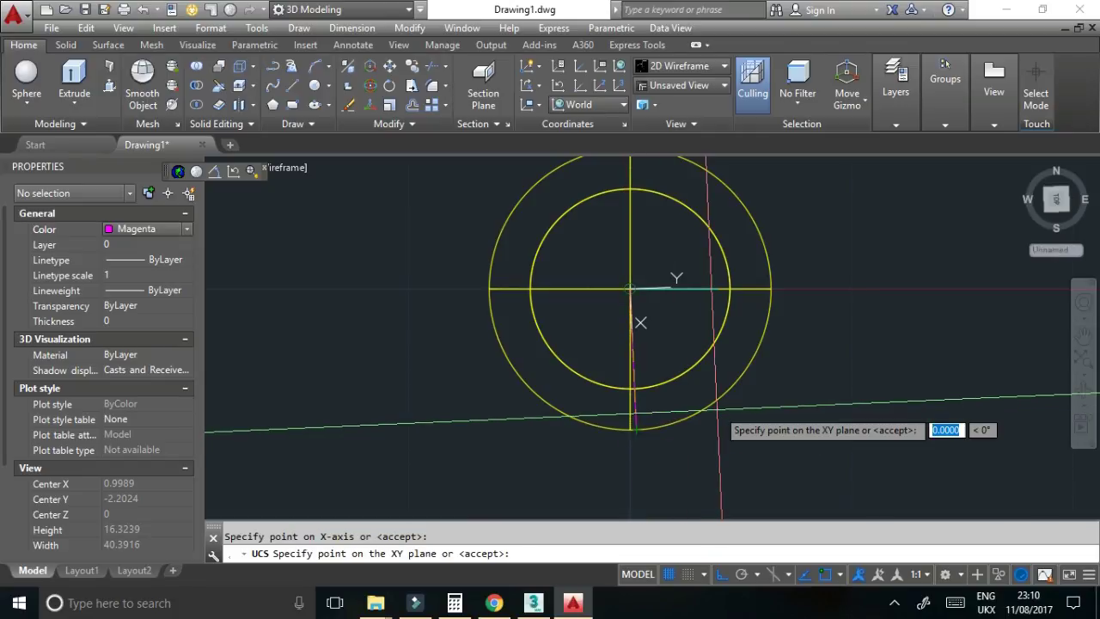
{"action": "key", "text": "Return"}
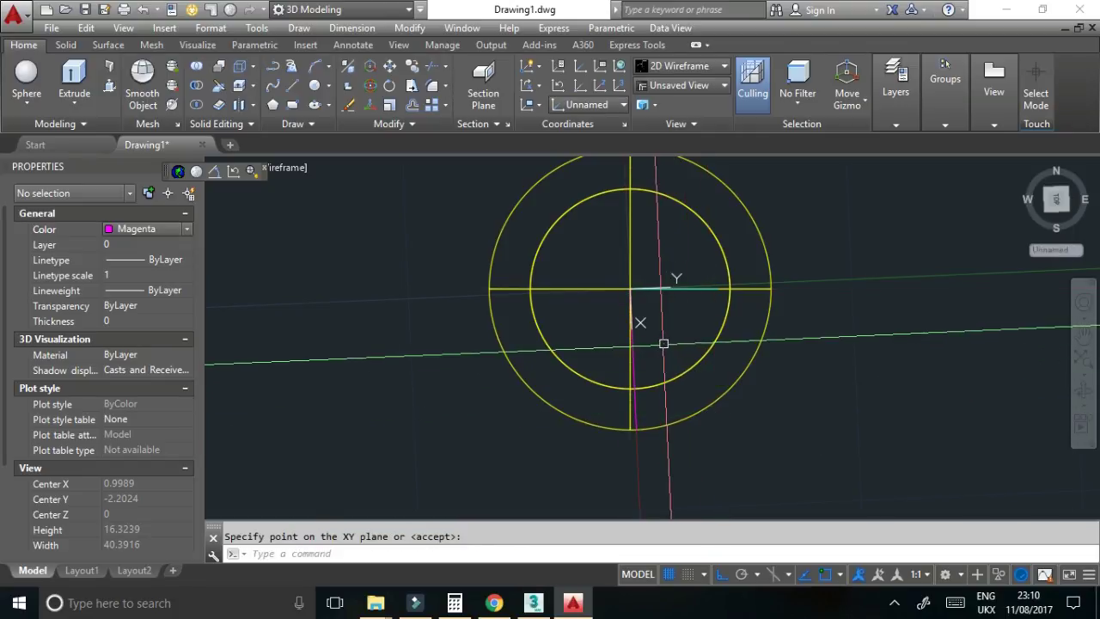
{"action": "scroll", "coordinate": [660, 331], "scroll_direction": "up", "scroll_amount": 5}
{"action": "scroll", "coordinate": [661, 332], "scroll_direction": "down", "scroll_amount": 4}
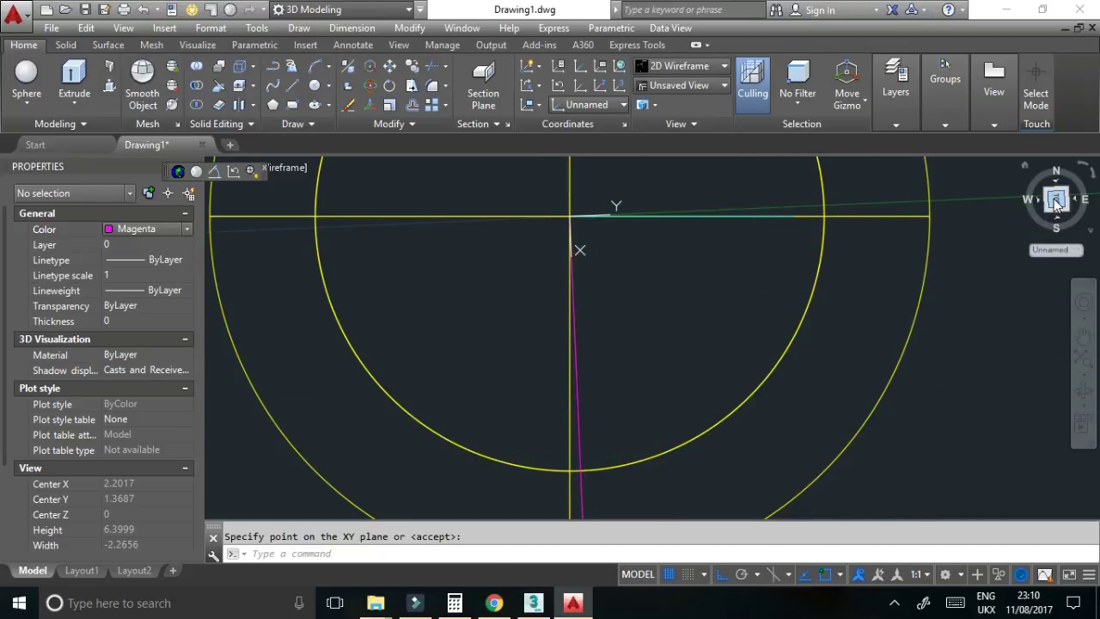
- Go to the Top view with Y pointing up, then switch to the Front view
{"action": "left_click", "coordinate": [1056, 201]}
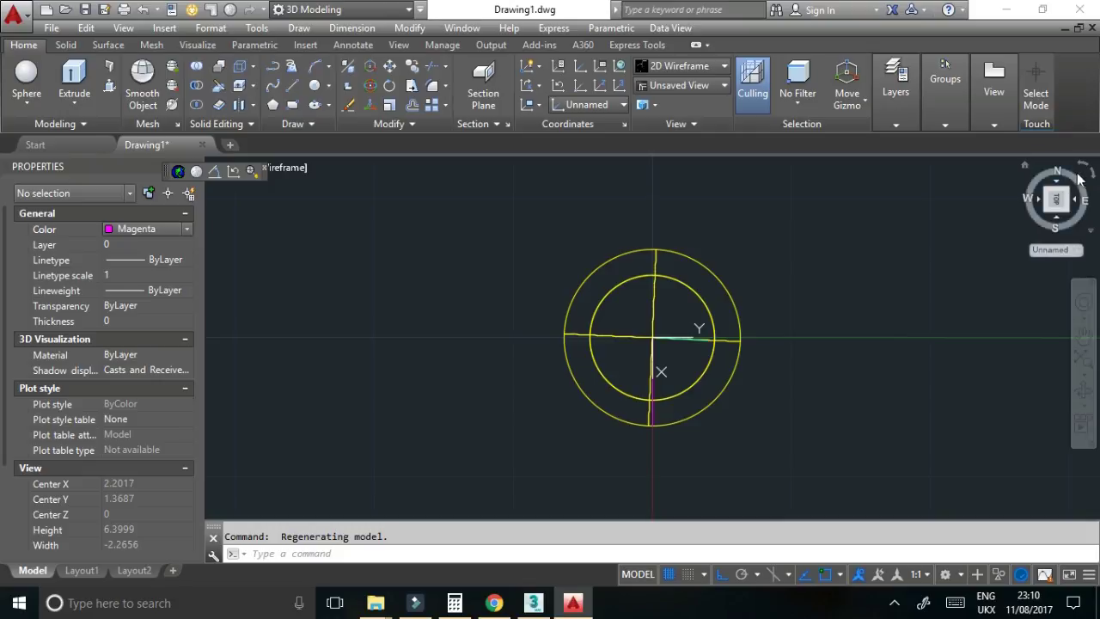
{"action": "left_click", "coordinate": [1084, 167]}
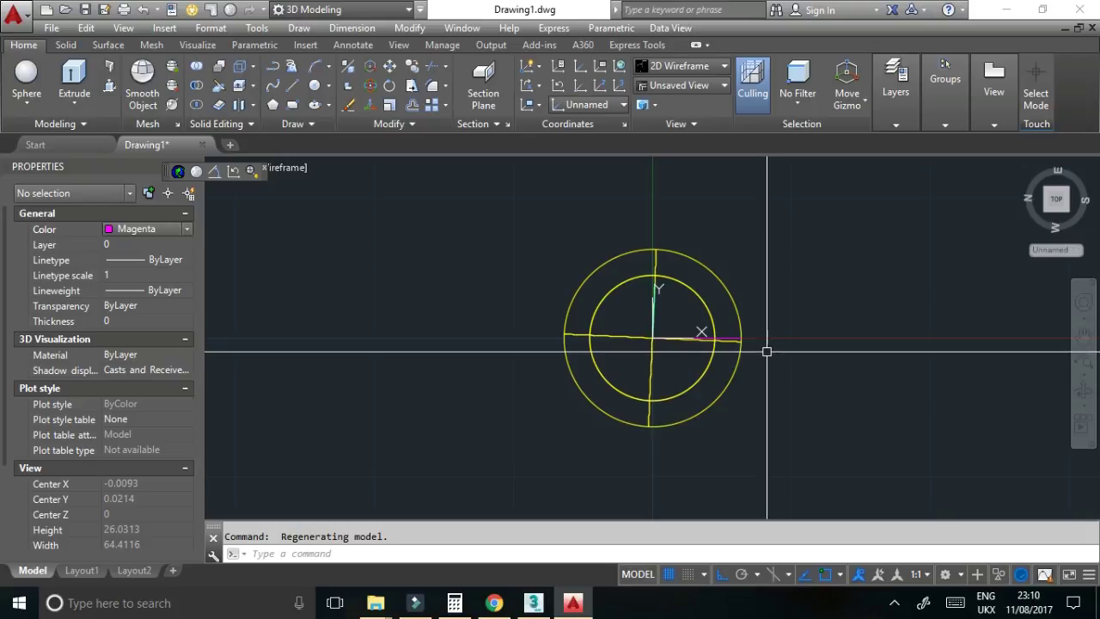
{"action": "scroll", "coordinate": [766, 344], "scroll_direction": "up", "scroll_amount": 4}
{"action": "scroll", "coordinate": [722, 341], "scroll_direction": "down", "scroll_amount": 1}
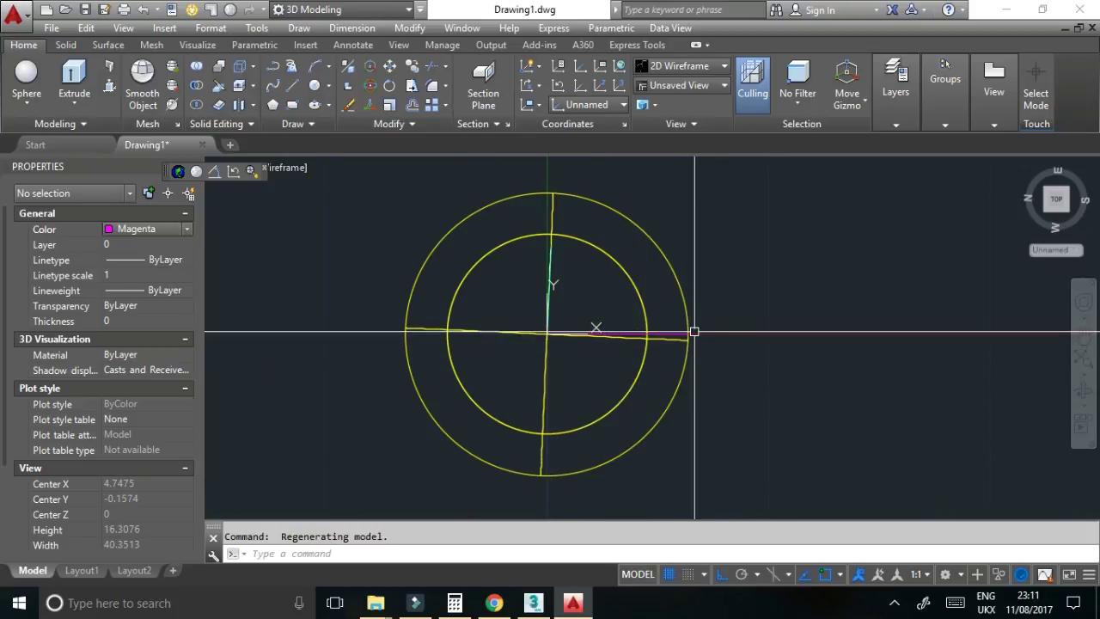
{"action": "left_click", "coordinate": [1058, 221]}
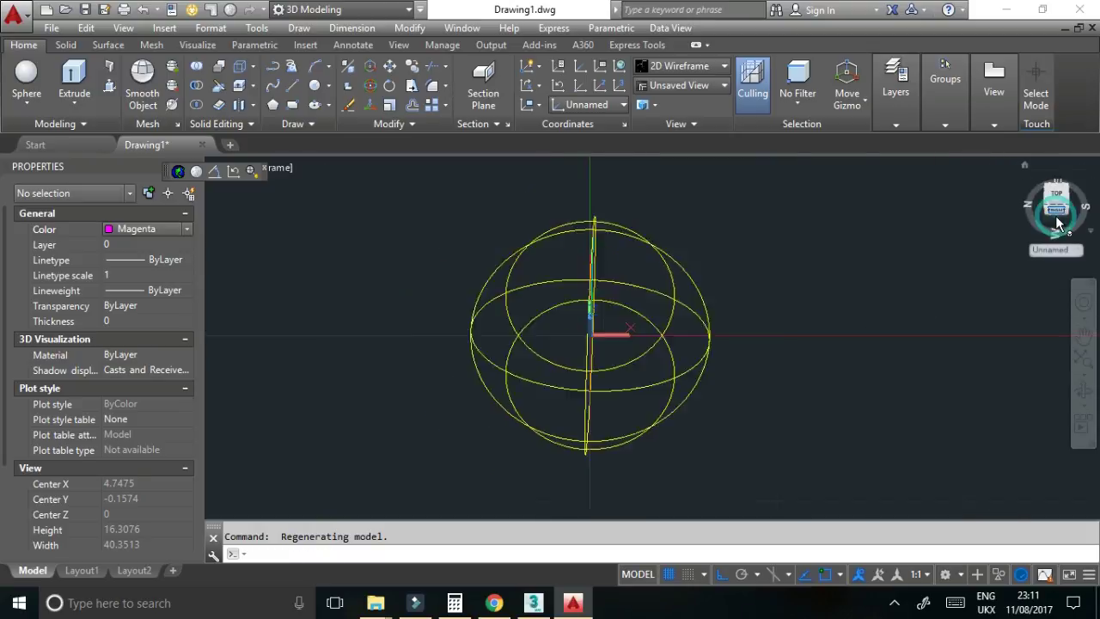
- Align the UCS to the view and rotate the magenta radius line about the sphere's centre
{"action": "left_click", "coordinate": [254, 173]}
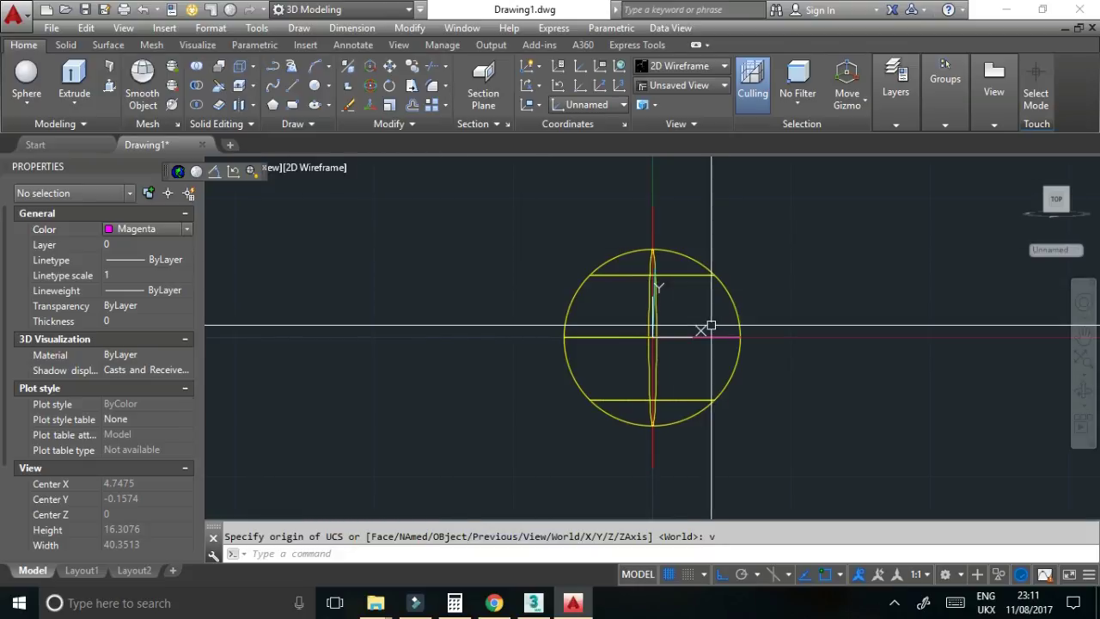
{"action": "left_click", "coordinate": [390, 90]}
{"action": "left_click", "coordinate": [728, 337]}
{"action": "left_click", "coordinate": [783, 397]}
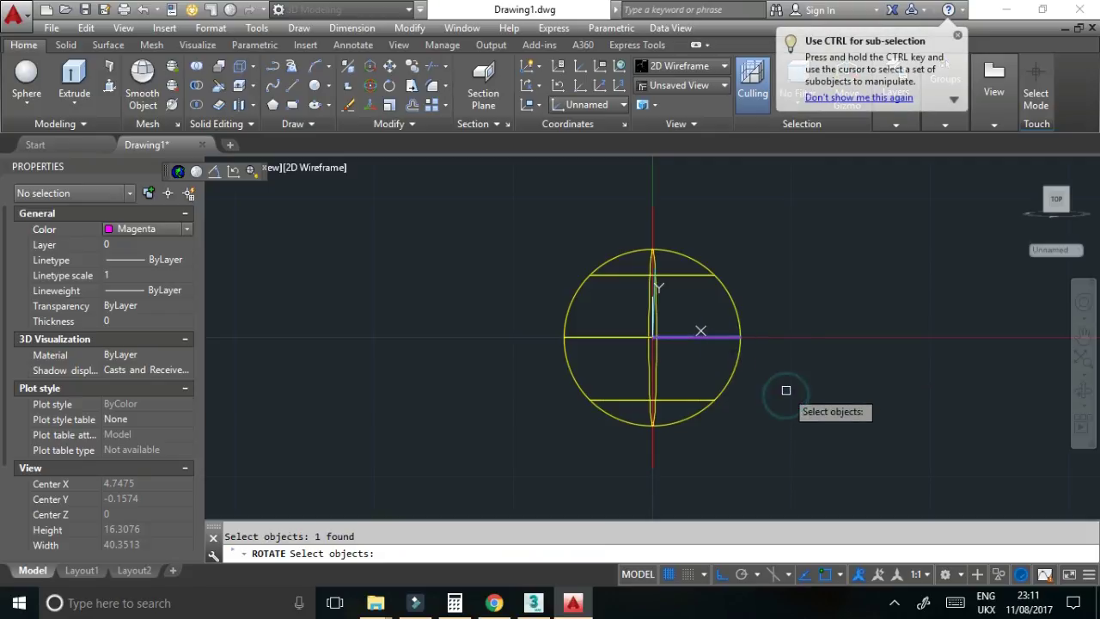
{"action": "key", "text": "Return"}
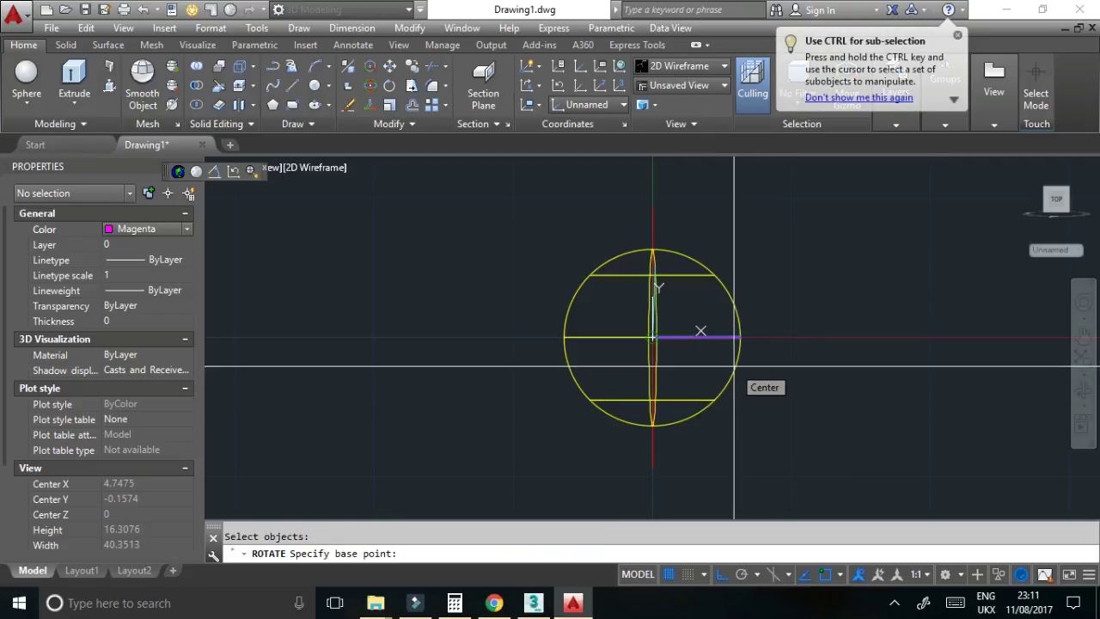
{"action": "left_click", "coordinate": [745, 352]}
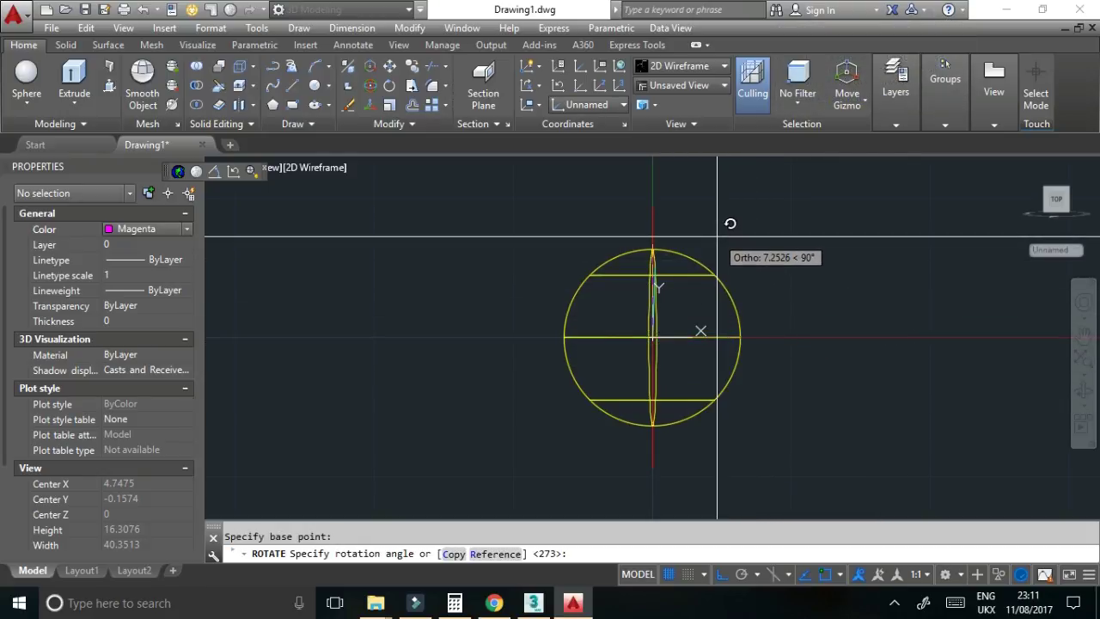
- Copy Hopkinsville's latitude 36.8656 from the Chrome search result and return to AutoCAD
{"action": "left_click", "coordinate": [503, 606]}
{"action": "left_click_drag", "start_coordinate": [135, 308], "coordinate": [229, 308]}
{"action": "right_click", "coordinate": [161, 306]}
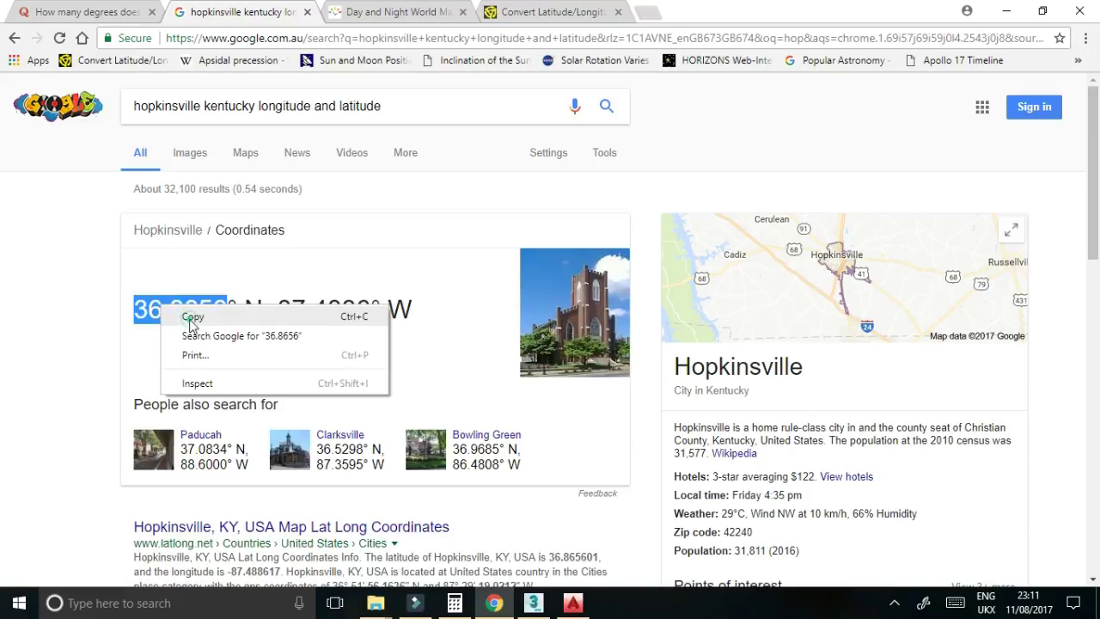
{"action": "left_click", "coordinate": [188, 316]}
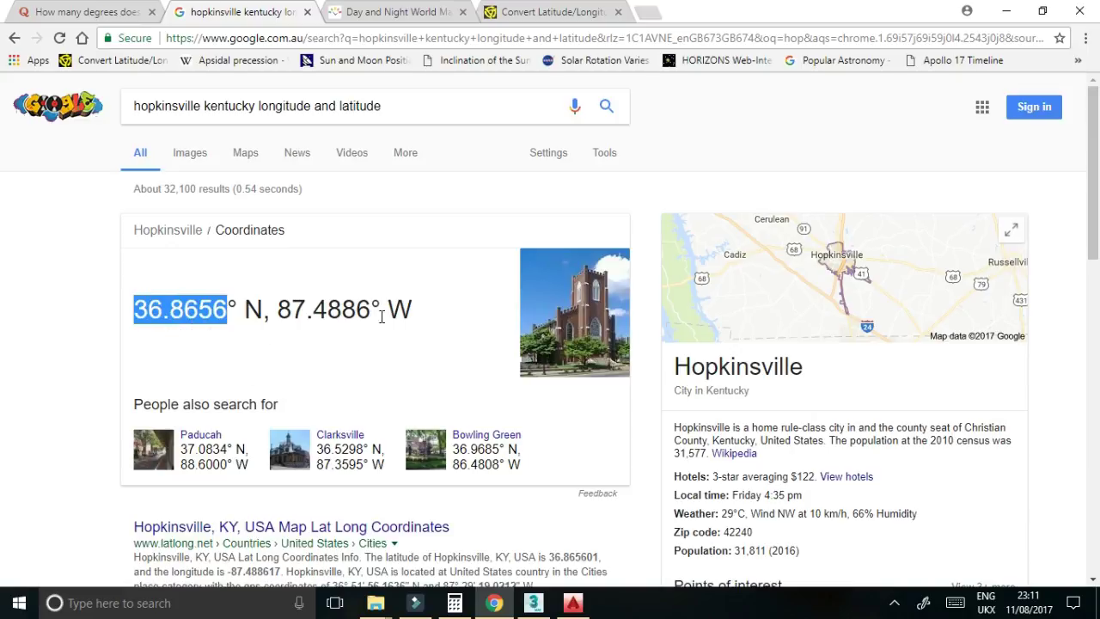
{"action": "left_click", "coordinate": [573, 602]}
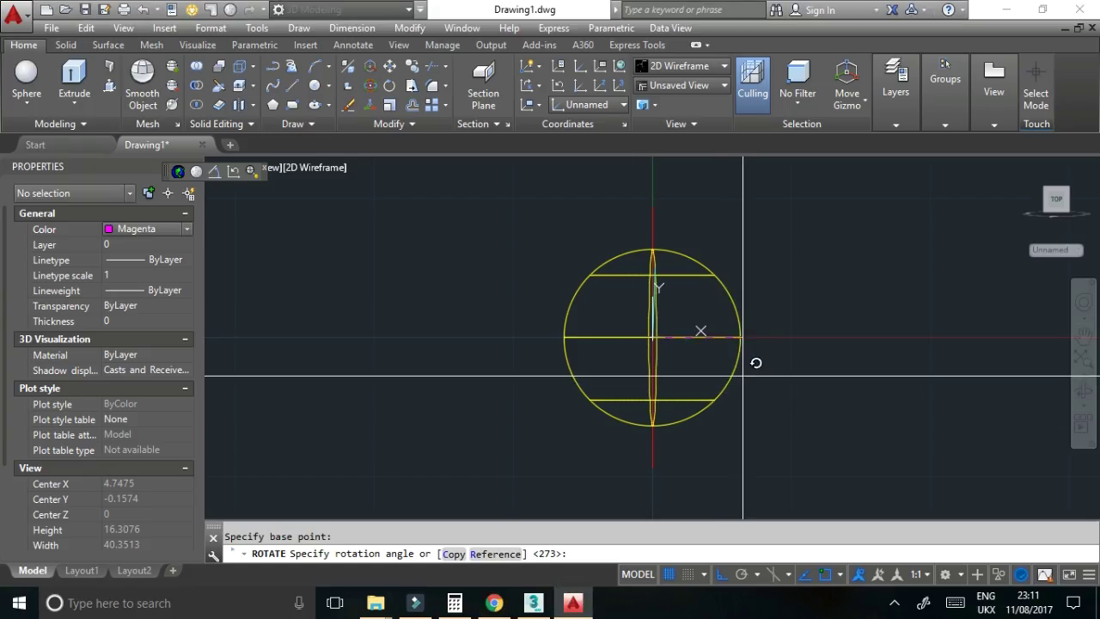
- Paste 36.8656 as the rotation angle for the magenta line, then orbit the globe in 3D
{"action": "right_click", "coordinate": [581, 551]}
{"action": "left_click", "coordinate": [503, 498]}
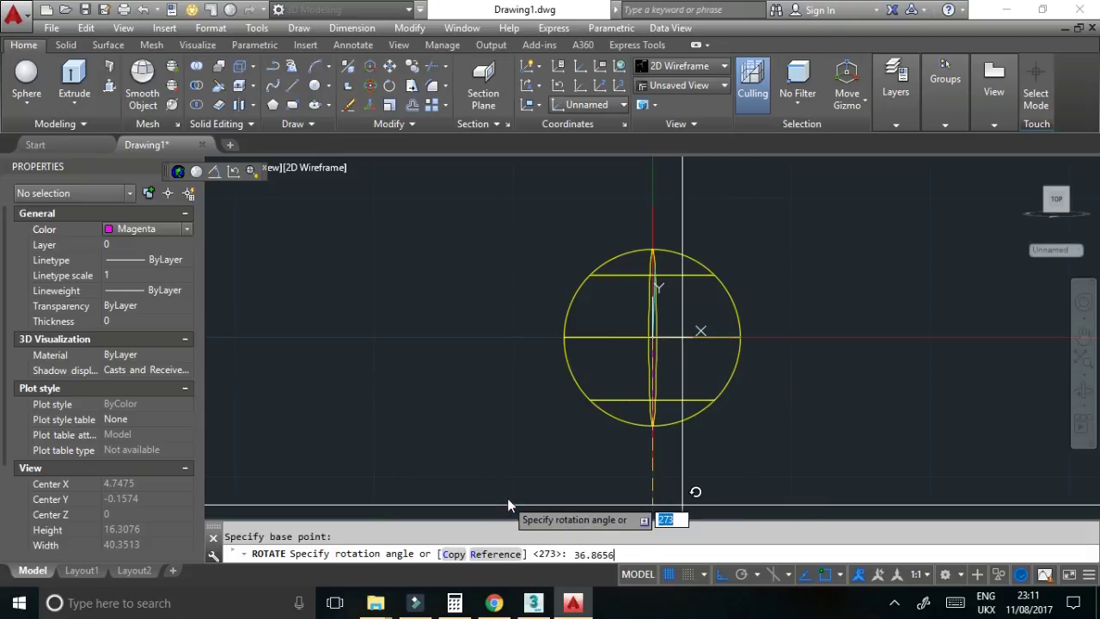
{"action": "key", "text": "Return"}
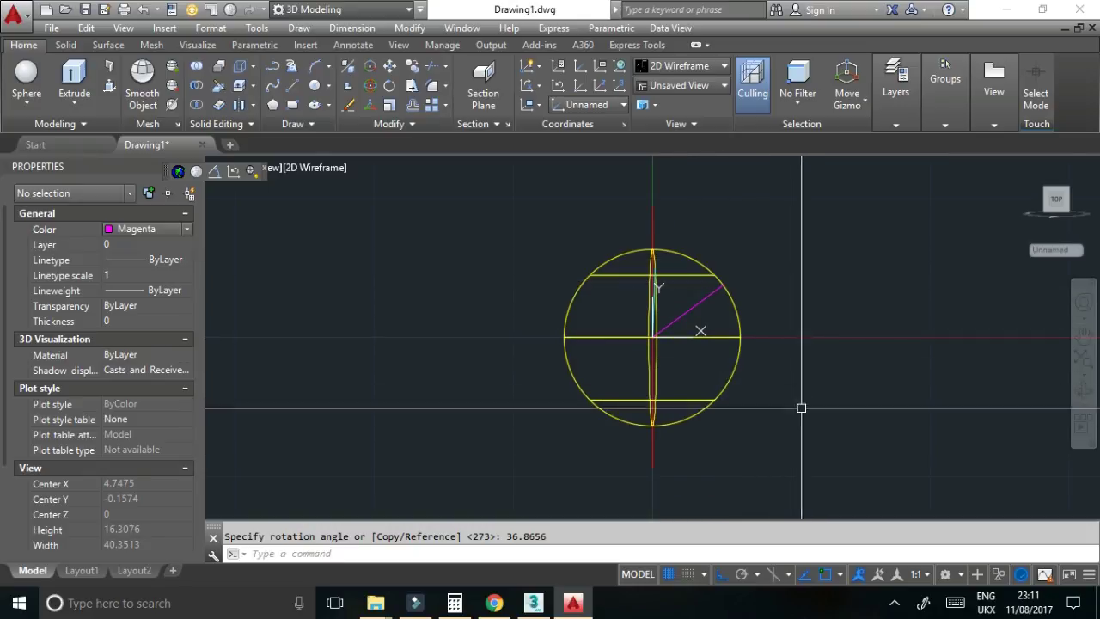
{"action": "mouse_move", "coordinate": [774, 407]}
{"action": "middle_mouse_down", "text": "shift"}
{"action": "mouse_move", "coordinate": [693, 442]}
{"action": "mouse_move", "coordinate": [616, 430]}
{"action": "mouse_move", "coordinate": [591, 404]}
{"action": "mouse_move", "coordinate": [587, 416]}
{"action": "mouse_move", "coordinate": [624, 444]}
{"action": "mouse_move", "coordinate": [677, 403]}
{"action": "mouse_move", "coordinate": [589, 398]}
{"action": "mouse_move", "coordinate": [712, 427]}
{"action": "middle_mouse_up", "text": "shift"}
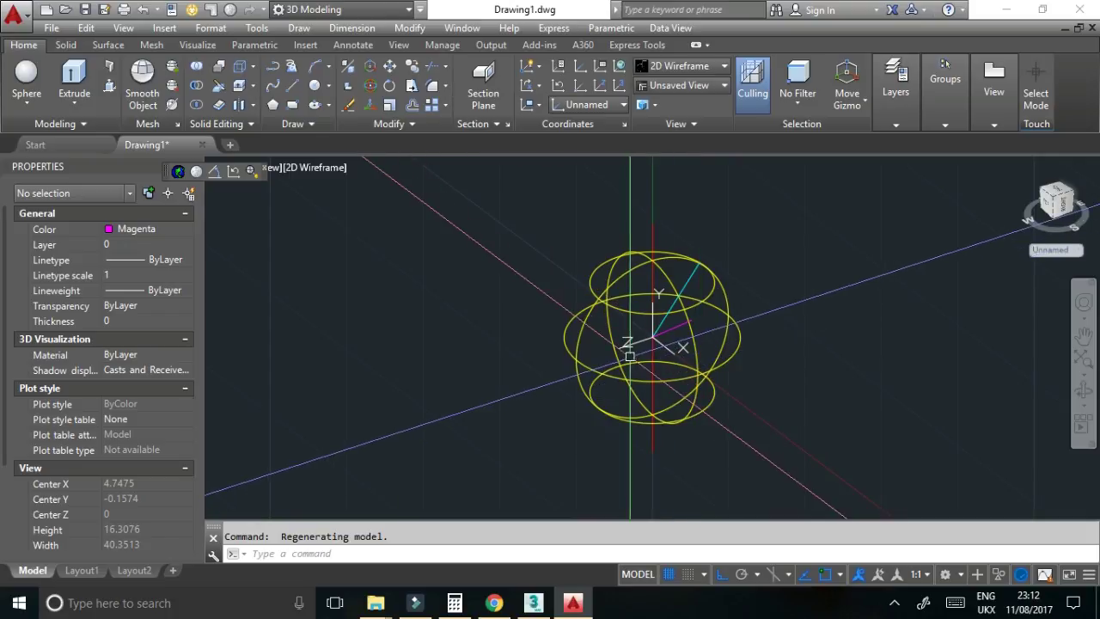
{"action": "mouse_move", "coordinate": [619, 361]}
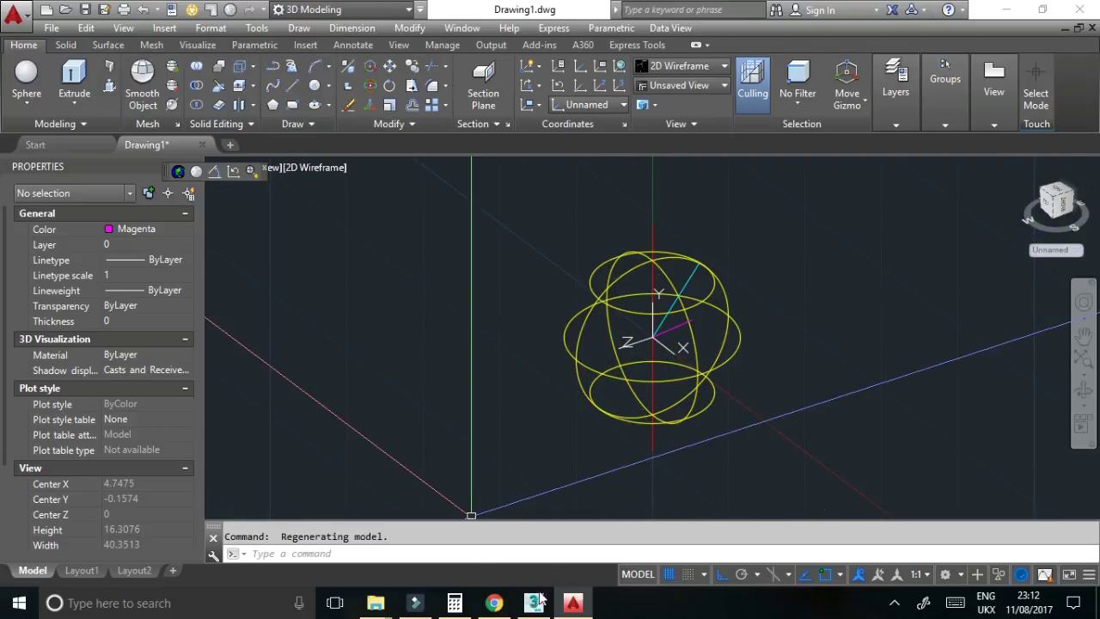
- Scroll the Day and Night World Map, check the lat/long decimal converter, then return to the map
{"action": "left_click", "coordinate": [494, 602]}
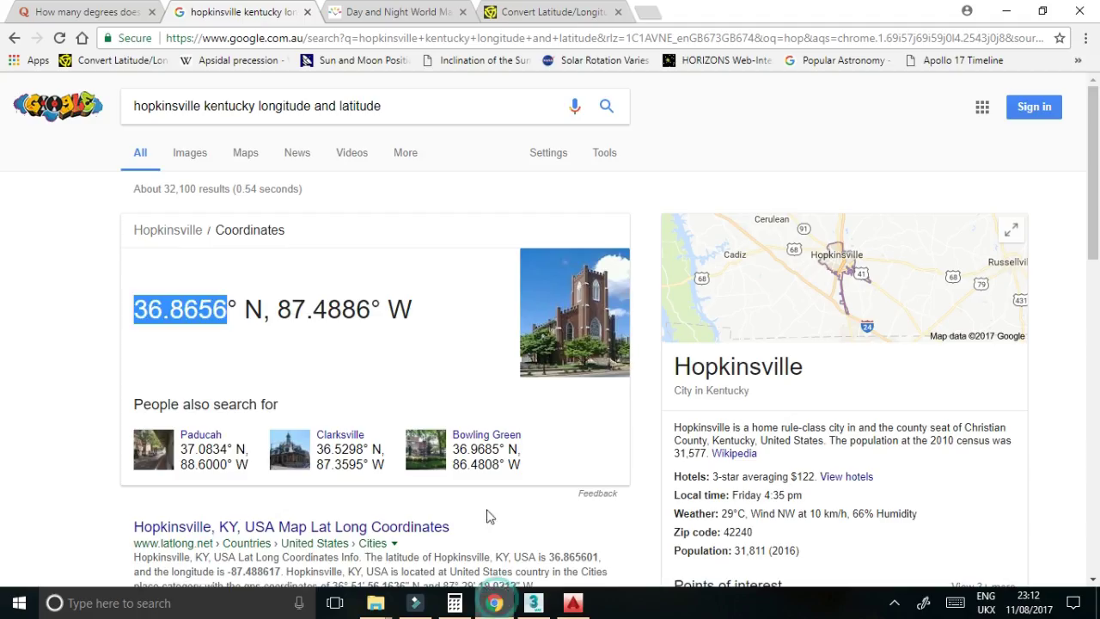
{"action": "left_click", "coordinate": [411, 20]}
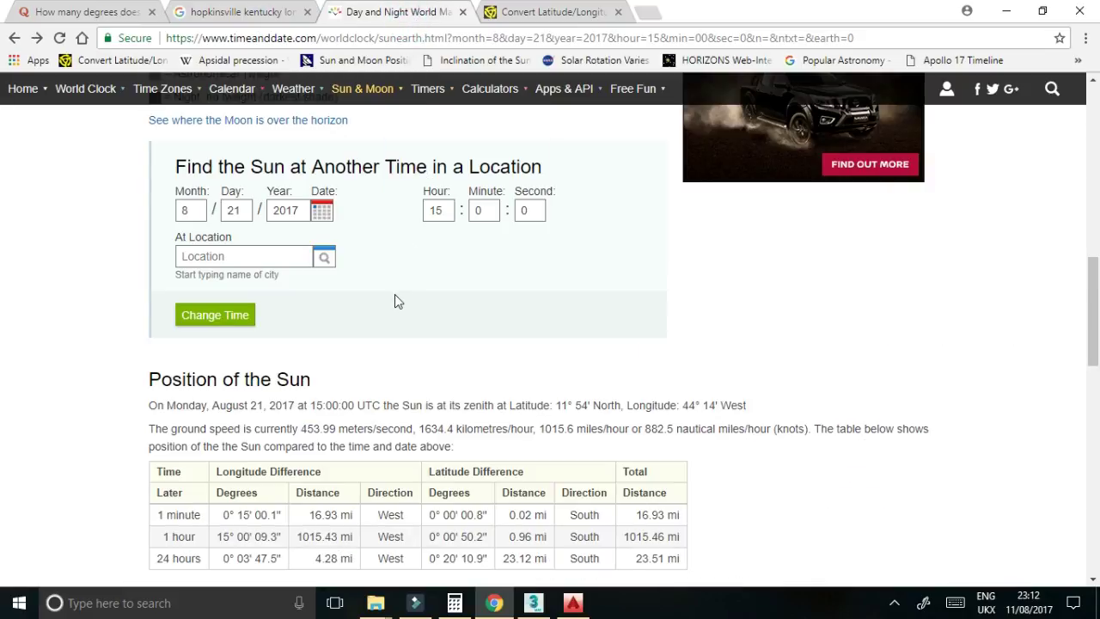
{"action": "scroll", "coordinate": [396, 296], "scroll_direction": "up", "scroll_amount": 4}
{"action": "scroll", "coordinate": [398, 297], "scroll_direction": "up", "scroll_amount": 2}
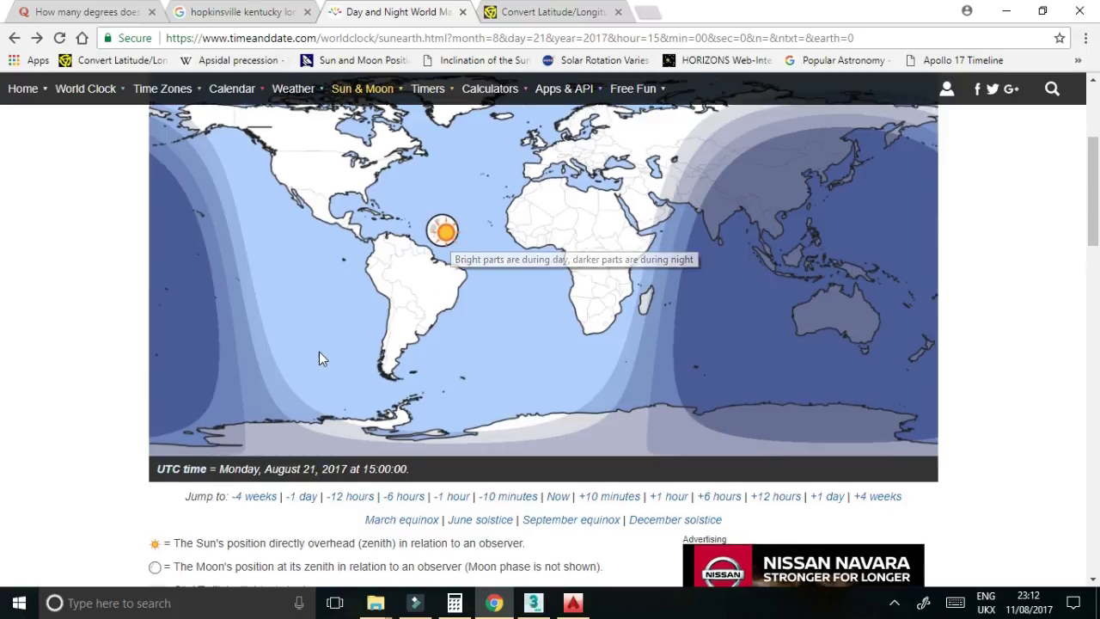
{"action": "scroll", "coordinate": [320, 351], "scroll_direction": "down", "scroll_amount": 5}
{"action": "scroll", "coordinate": [323, 353], "scroll_direction": "down", "scroll_amount": 3}
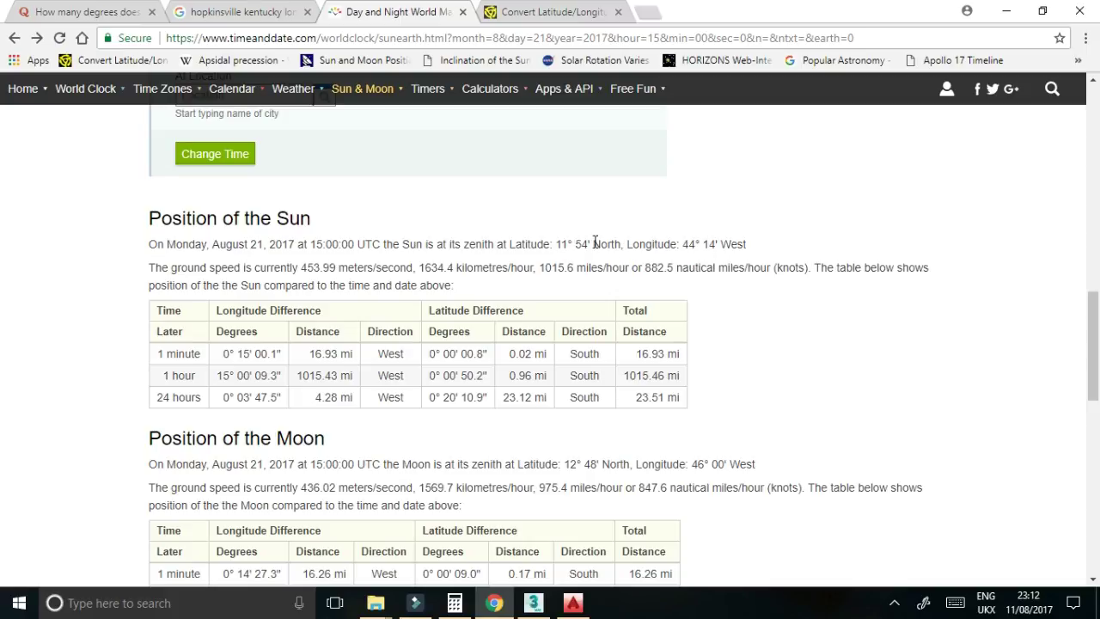
{"action": "left_click", "coordinate": [543, 14]}
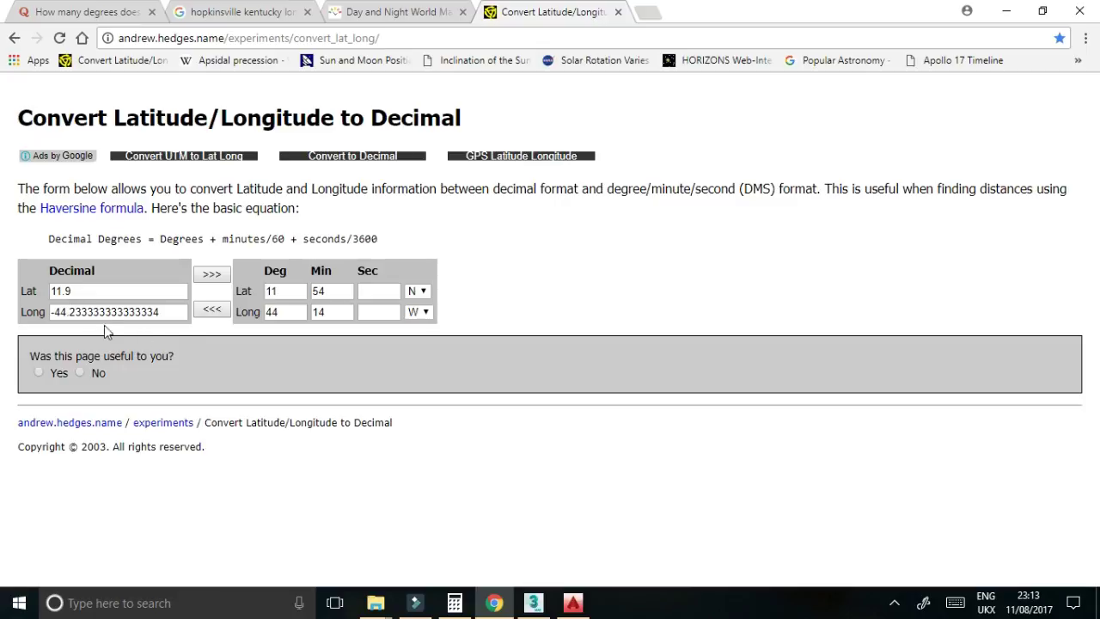
{"action": "left_click", "coordinate": [361, 13]}
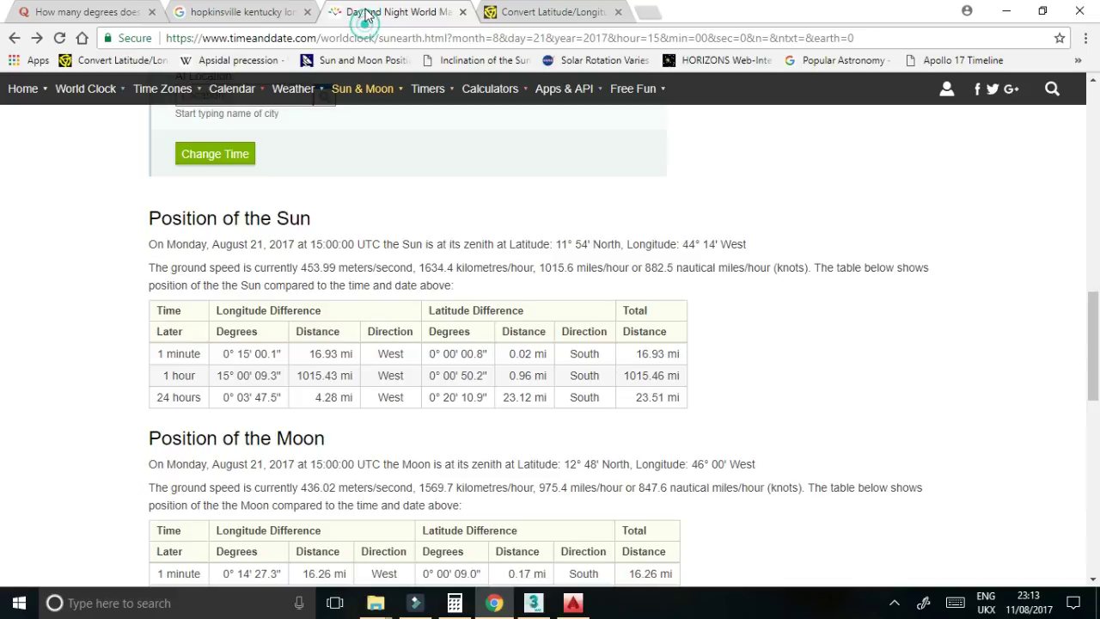
{"action": "scroll", "coordinate": [349, 220], "scroll_direction": "up", "scroll_amount": 2}
{"action": "scroll", "coordinate": [292, 336], "scroll_direction": "up", "scroll_amount": 1}
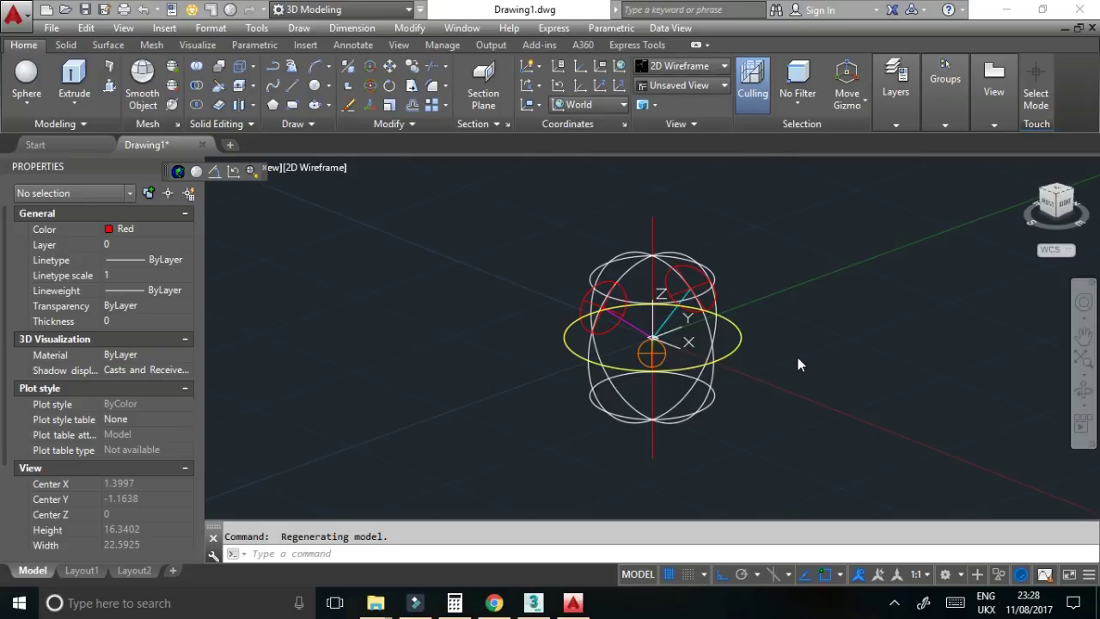
- Orbit and zoom in on the wireframe globe to inspect the red and orange circles
{"action": "mouse_move", "coordinate": [786, 350]}
{"action": "middle_mouse_down", "text": "shift"}
{"action": "mouse_move", "coordinate": [757, 393]}
{"action": "mouse_move", "coordinate": [709, 400]}
{"action": "mouse_move", "coordinate": [742, 337]}
{"action": "mouse_move", "coordinate": [800, 321]}
{"action": "mouse_move", "coordinate": [823, 377]}
{"action": "mouse_move", "coordinate": [860, 416]}
{"action": "mouse_move", "coordinate": [773, 388]}
{"action": "mouse_move", "coordinate": [772, 355]}
{"action": "middle_mouse_up", "text": "shift"}
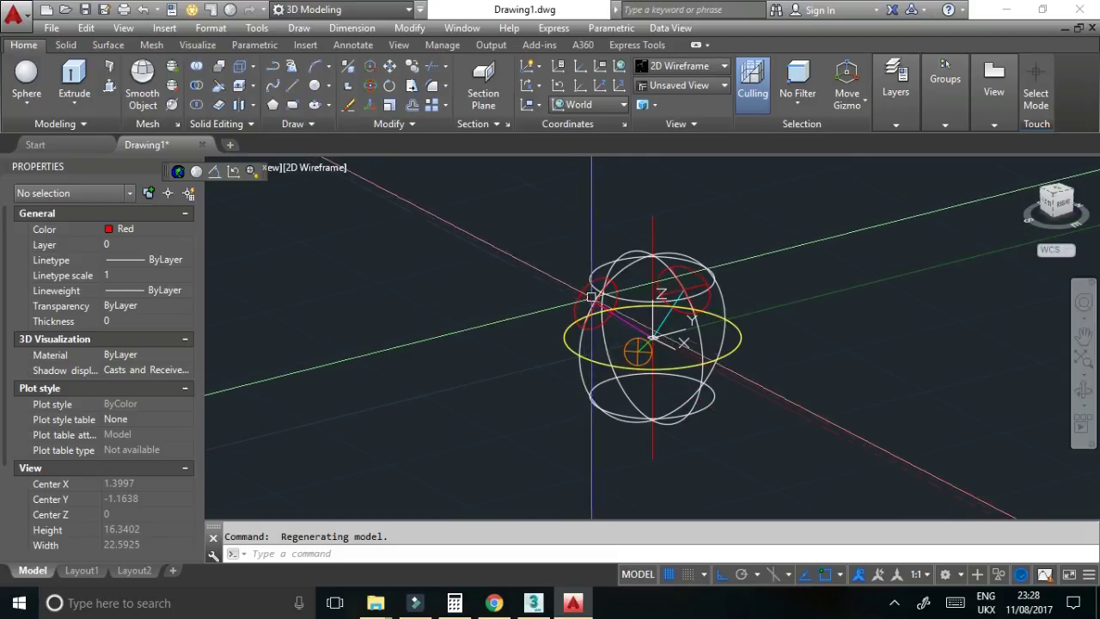
{"action": "scroll", "coordinate": [593, 322], "scroll_direction": "up", "scroll_amount": 3}
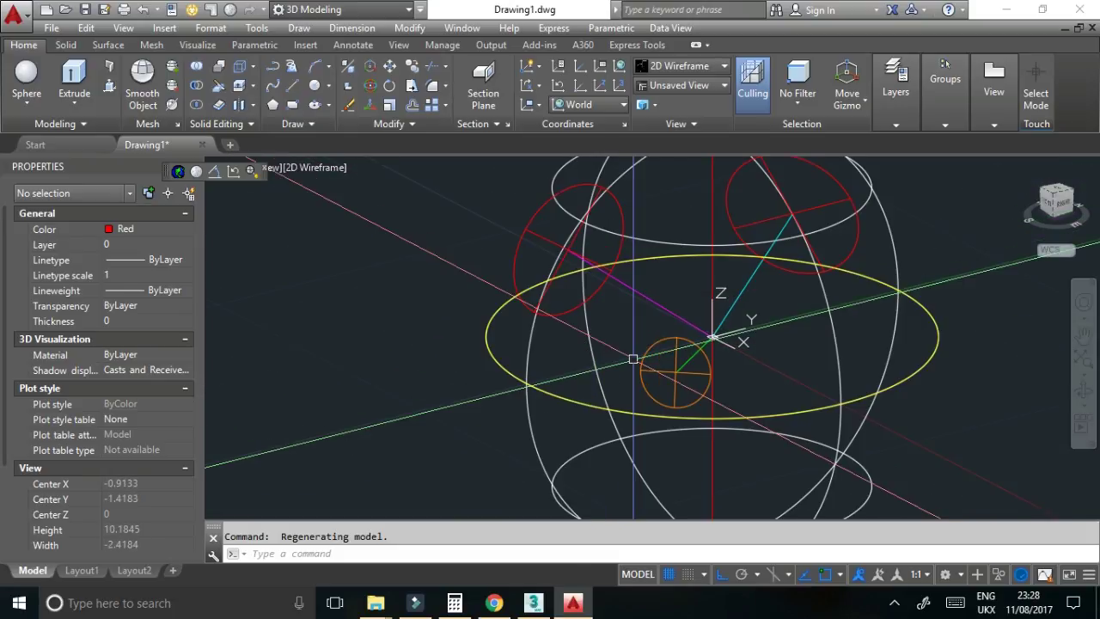
{"action": "middle_click_drag", "start_coordinate": [670, 365], "coordinate": [750, 369], "text": "shift"}
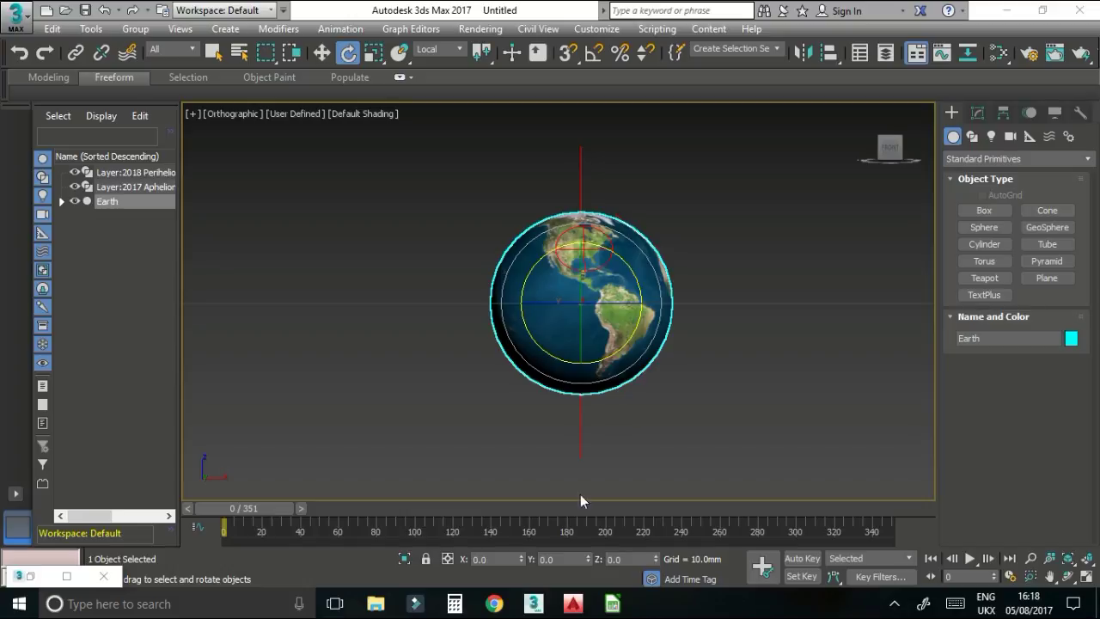
- Enter -23.44 in the status-bar X rotation field to tilt the Earth globe
{"action": "left_click", "coordinate": [490, 558]}
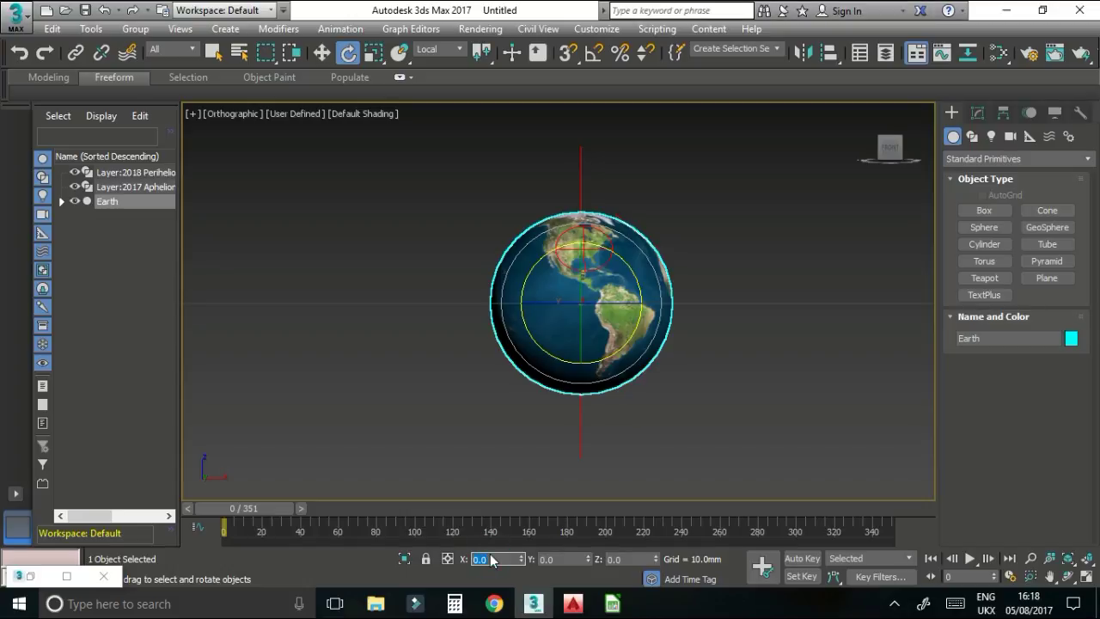
{"action": "type", "text": "-23.44"}
{"action": "key", "text": "Return"}
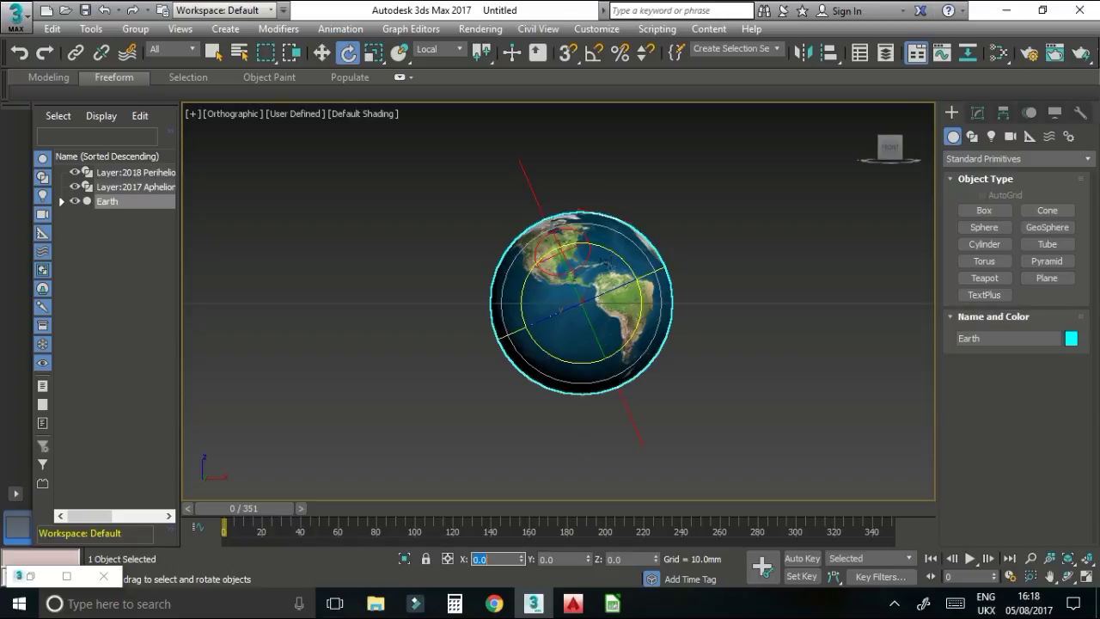
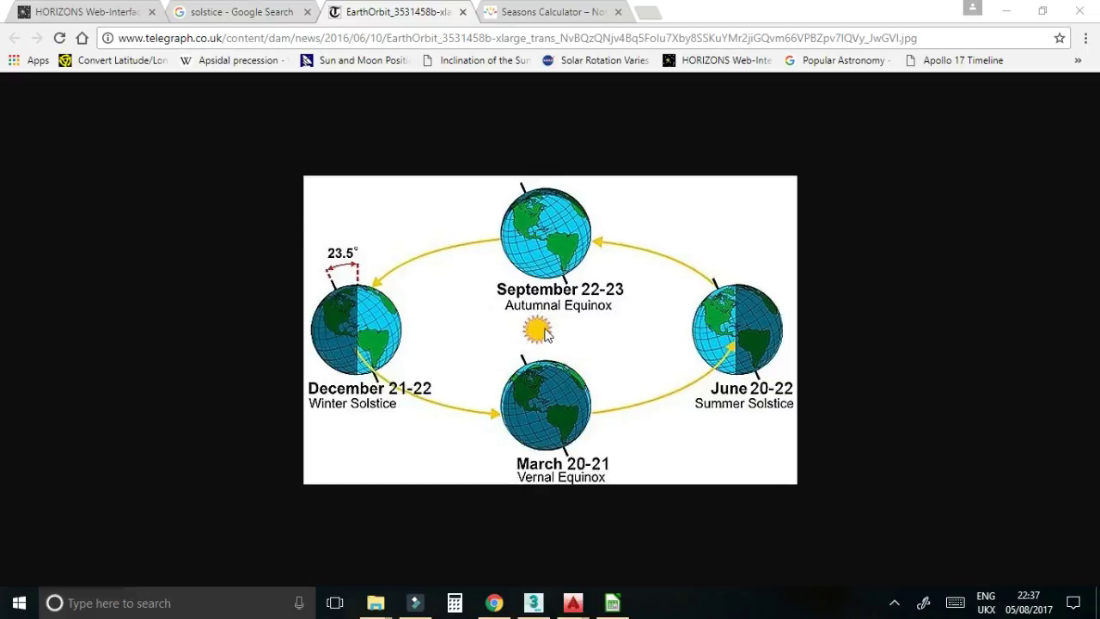
- Show the 2012–2022 equinox and solstice table and read the 2017 June solstice time
{"action": "left_click", "coordinate": [531, 16]}
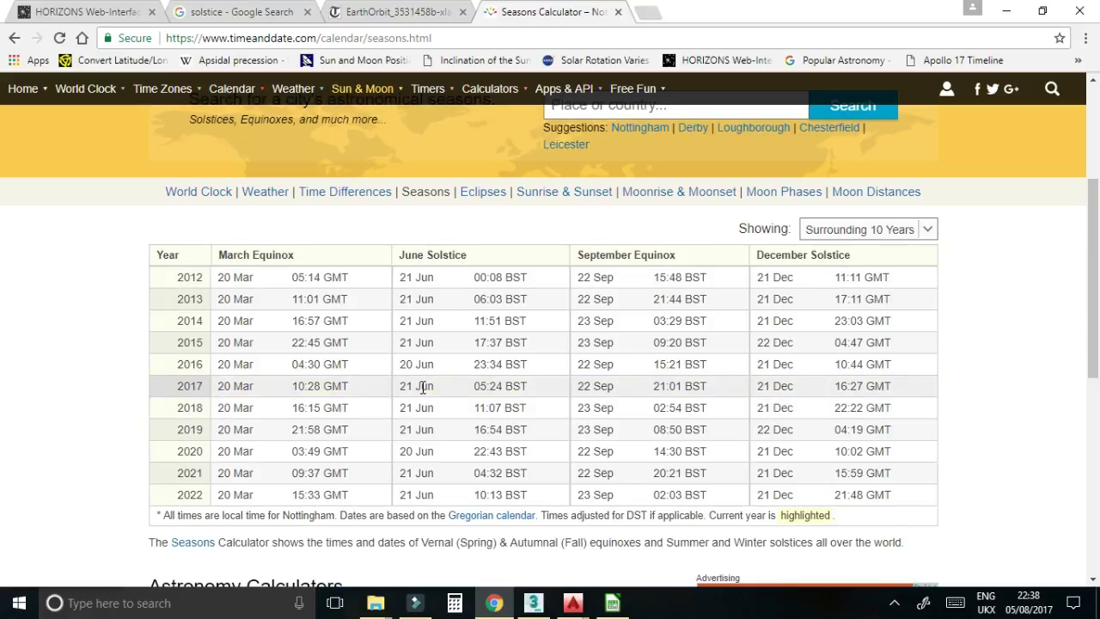
{"action": "mouse_move", "coordinate": [486, 385]}
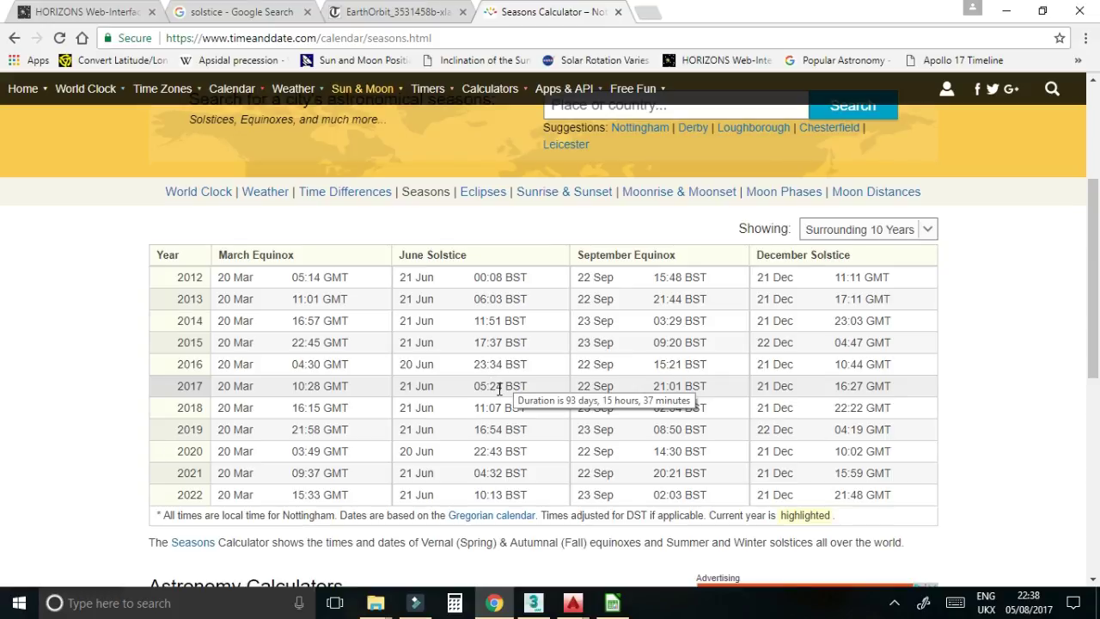
{"action": "left_click", "coordinate": [95, 13]}
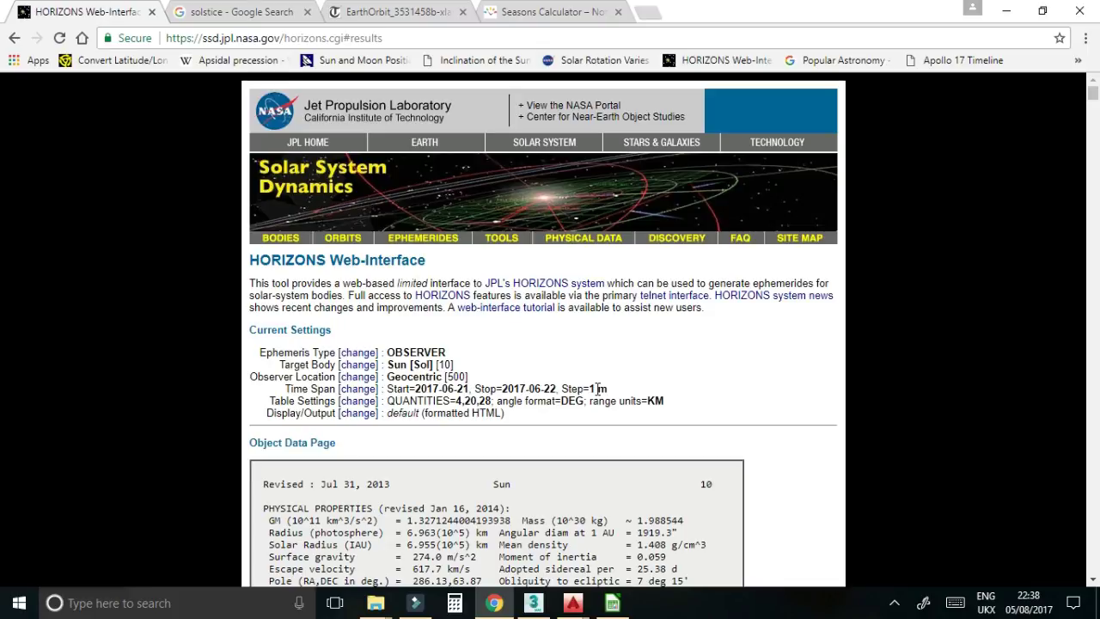
- Copy the 2017-Jun-21 04:24 Sun distance 1.5203101859E+08 and return to the orbit drawing
{"action": "scroll", "coordinate": [492, 479], "scroll_direction": "down", "scroll_amount": 15}
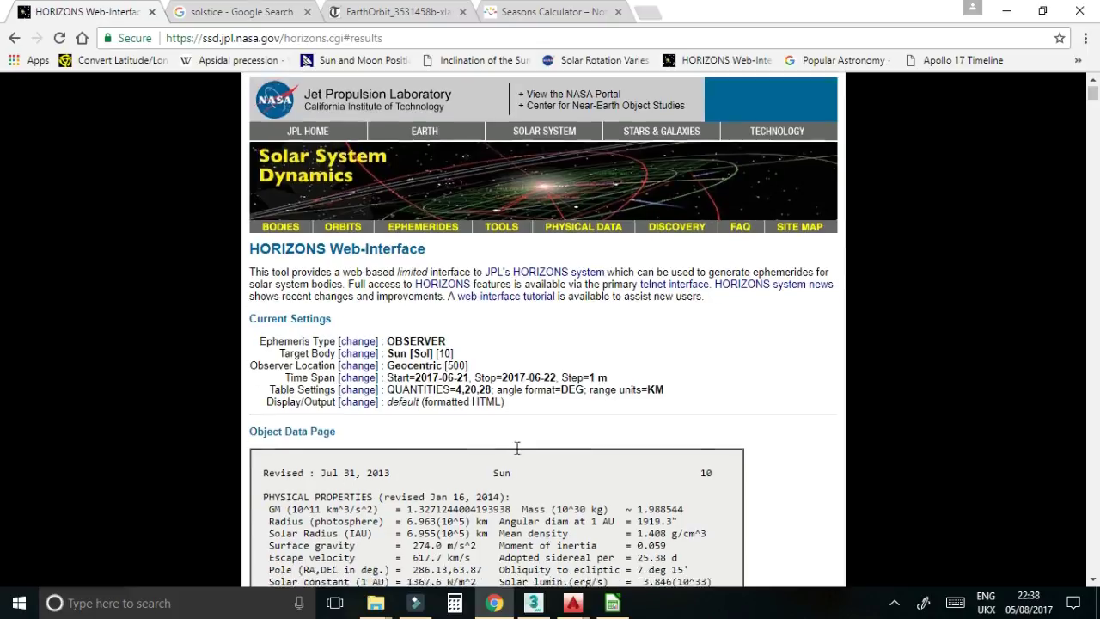
{"action": "scroll", "coordinate": [539, 427], "scroll_direction": "down", "scroll_amount": 20}
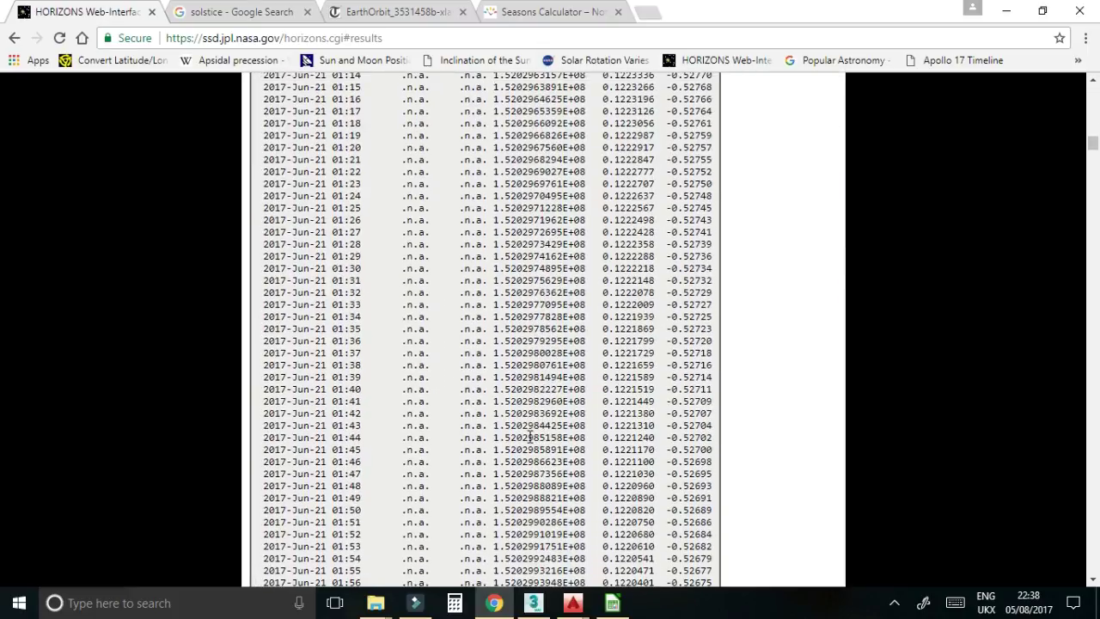
{"action": "scroll", "coordinate": [534, 434], "scroll_direction": "down", "scroll_amount": 10}
{"action": "left_click_drag", "start_coordinate": [495, 428], "coordinate": [562, 428]}
{"action": "scroll", "coordinate": [547, 426], "scroll_direction": "down", "scroll_amount": 4}
{"action": "scroll", "coordinate": [547, 422], "scroll_direction": "up", "scroll_amount": 3}
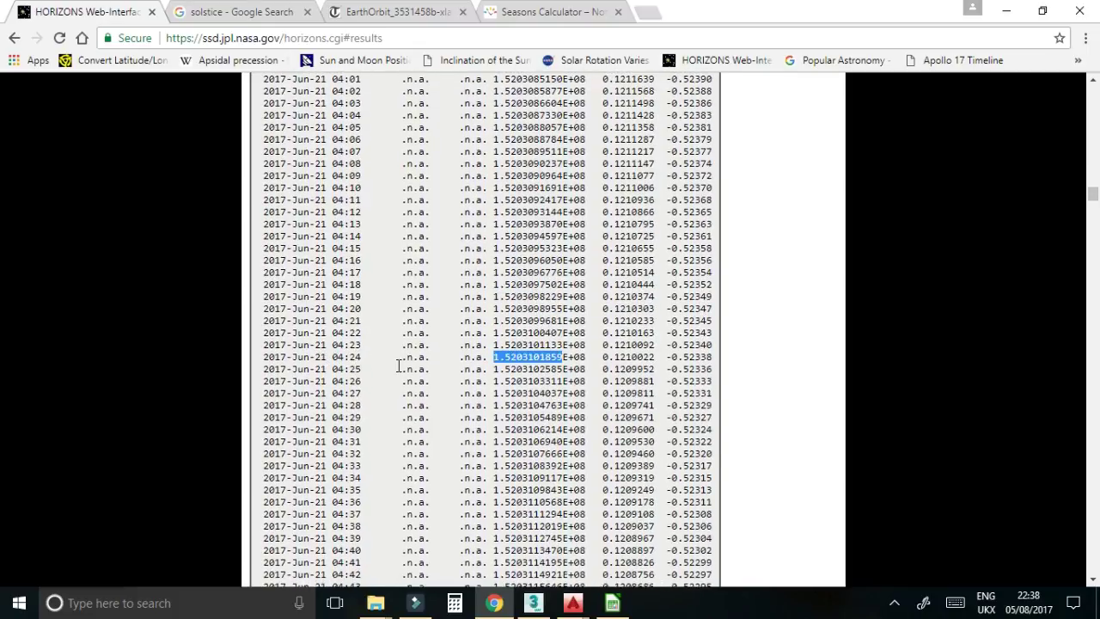
{"action": "right_click", "coordinate": [507, 353]}
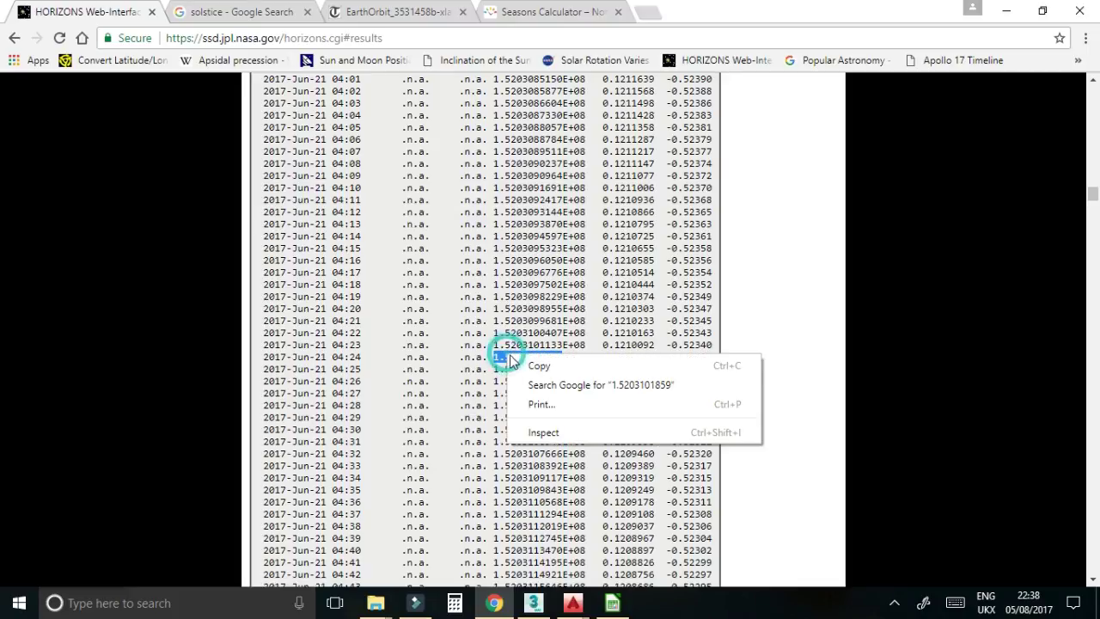
{"action": "left_click", "coordinate": [522, 368]}
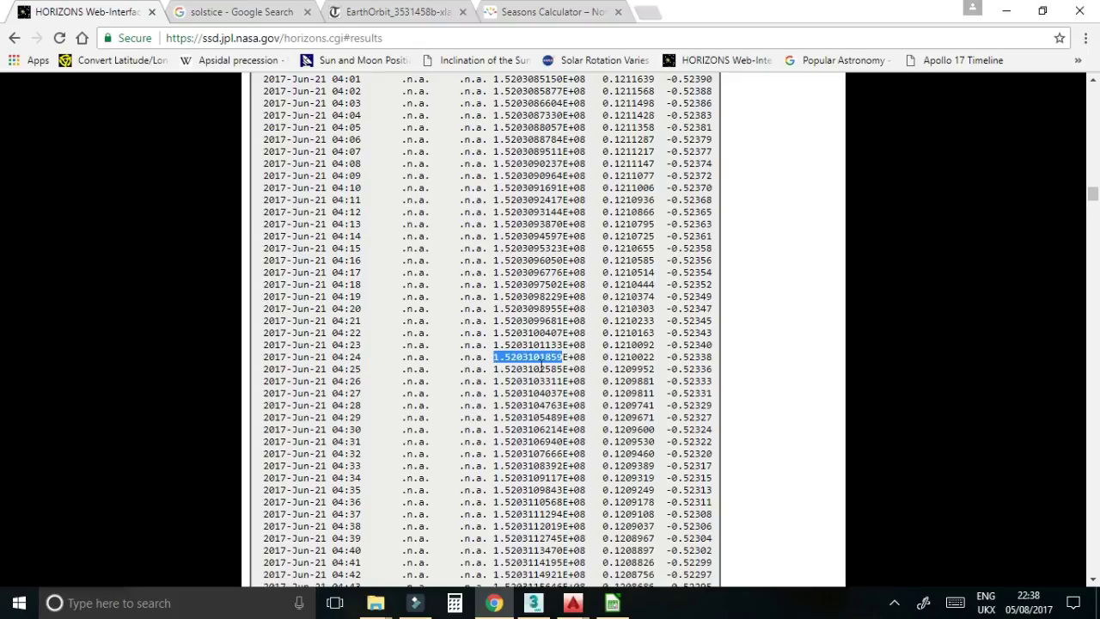
{"action": "mouse_move", "coordinate": [573, 603]}
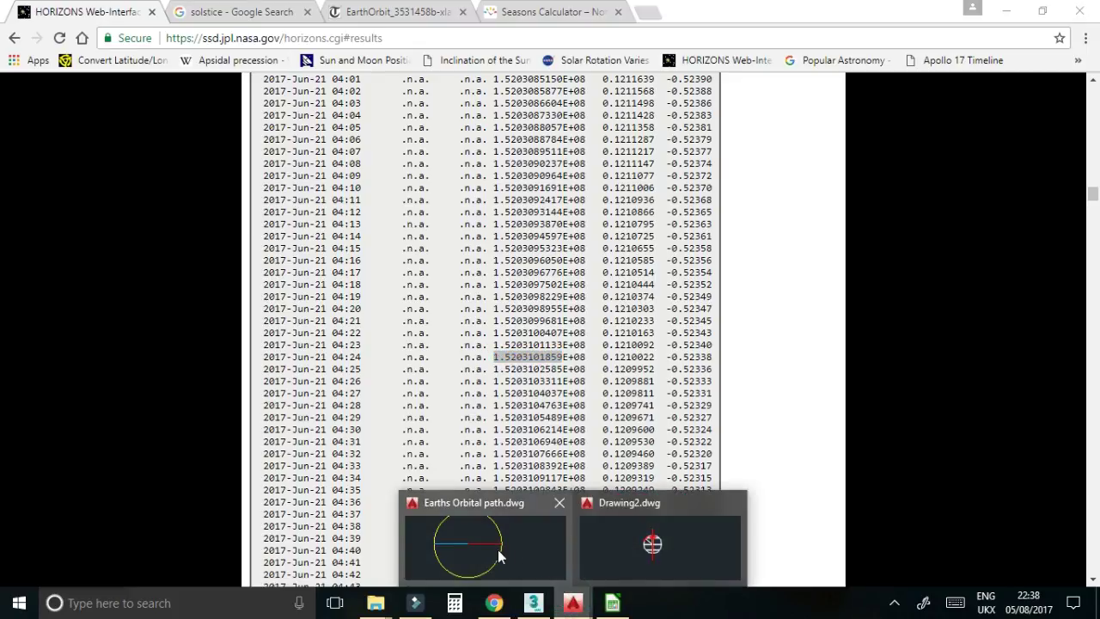
{"action": "left_click", "coordinate": [498, 553]}
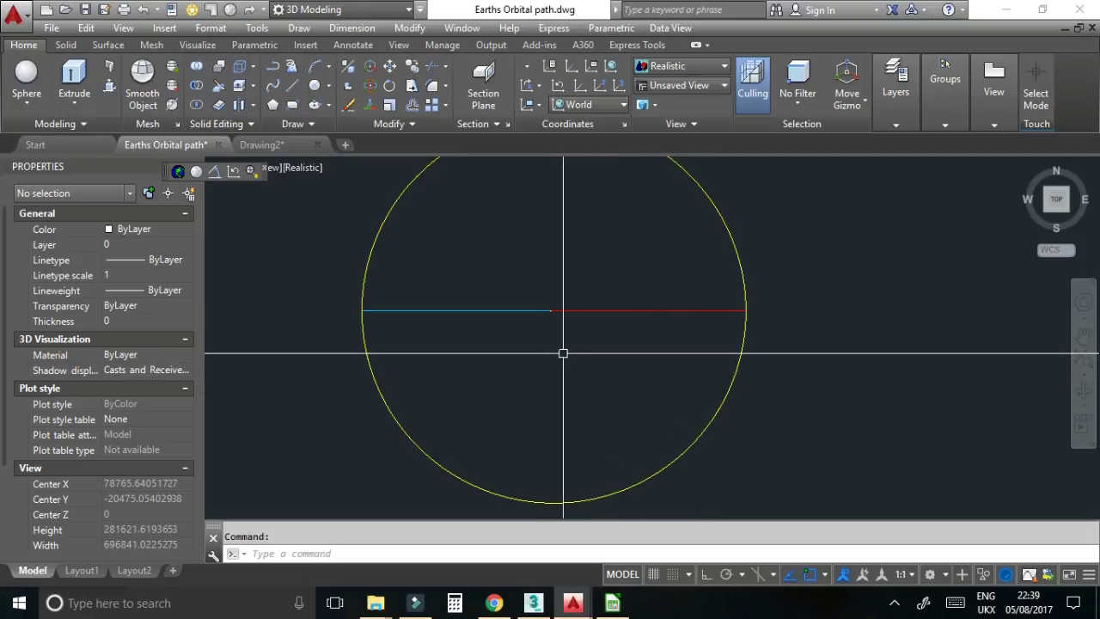
- Start a circle centred on the yellow Sun sphere, leaving its radius prompt open
{"action": "left_click", "coordinate": [321, 88]}
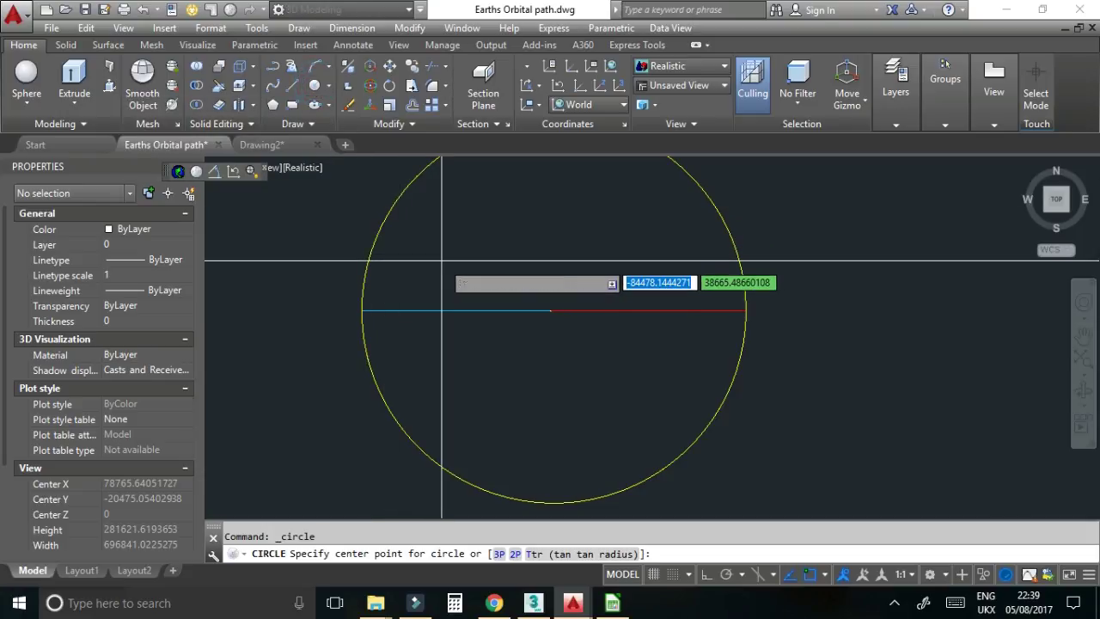
{"action": "scroll", "coordinate": [412, 324], "scroll_direction": "up", "scroll_amount": 5}
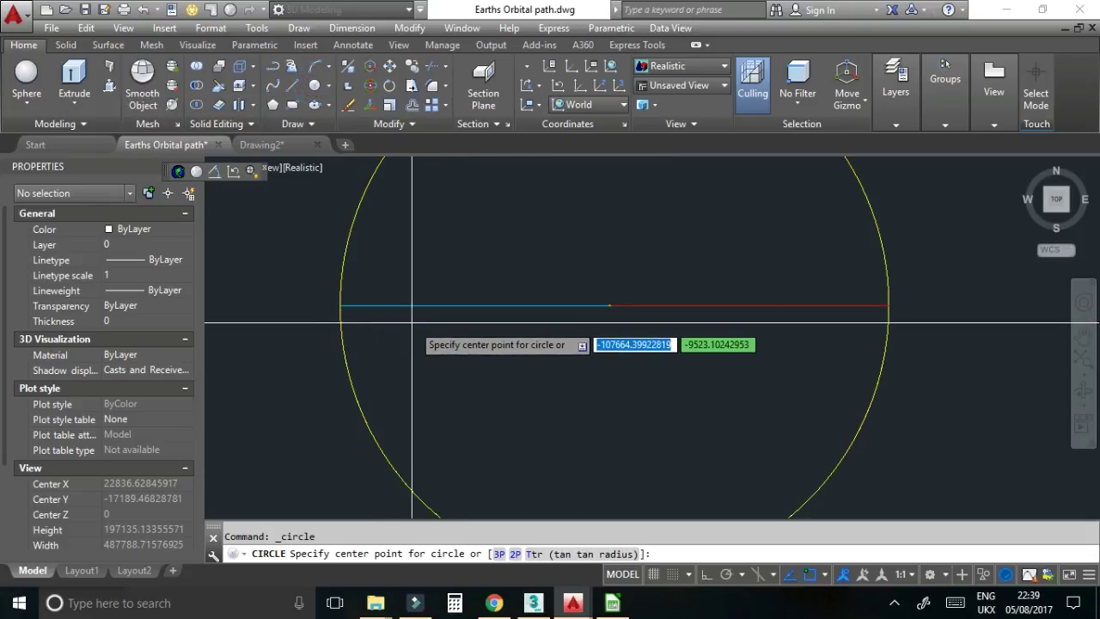
{"action": "scroll", "coordinate": [605, 315], "scroll_direction": "up", "scroll_amount": 10}
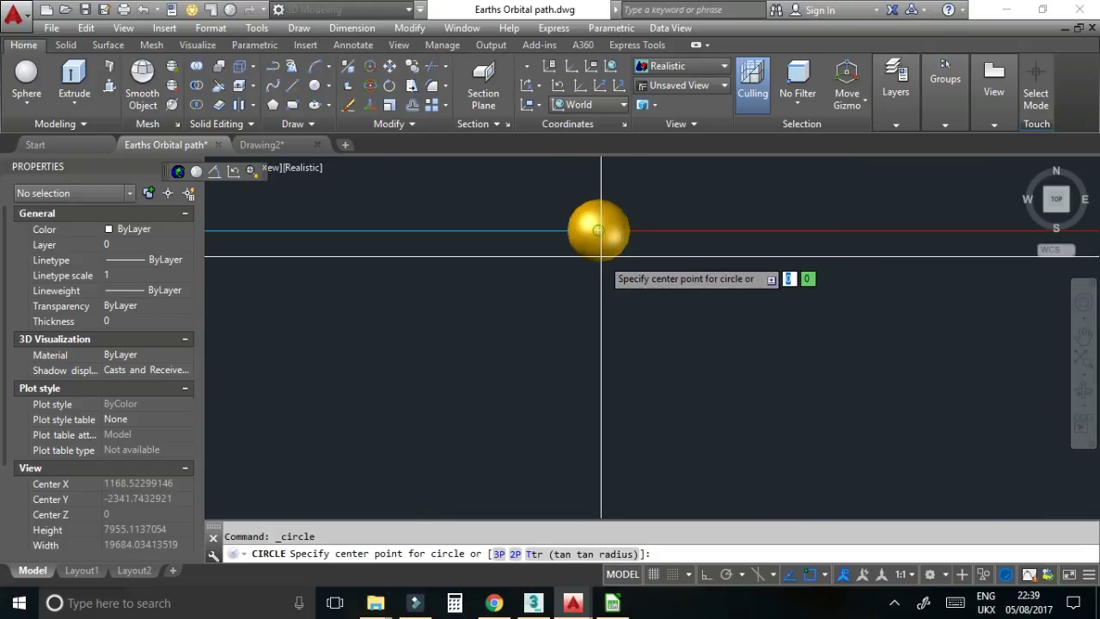
{"action": "left_click", "coordinate": [601, 255]}
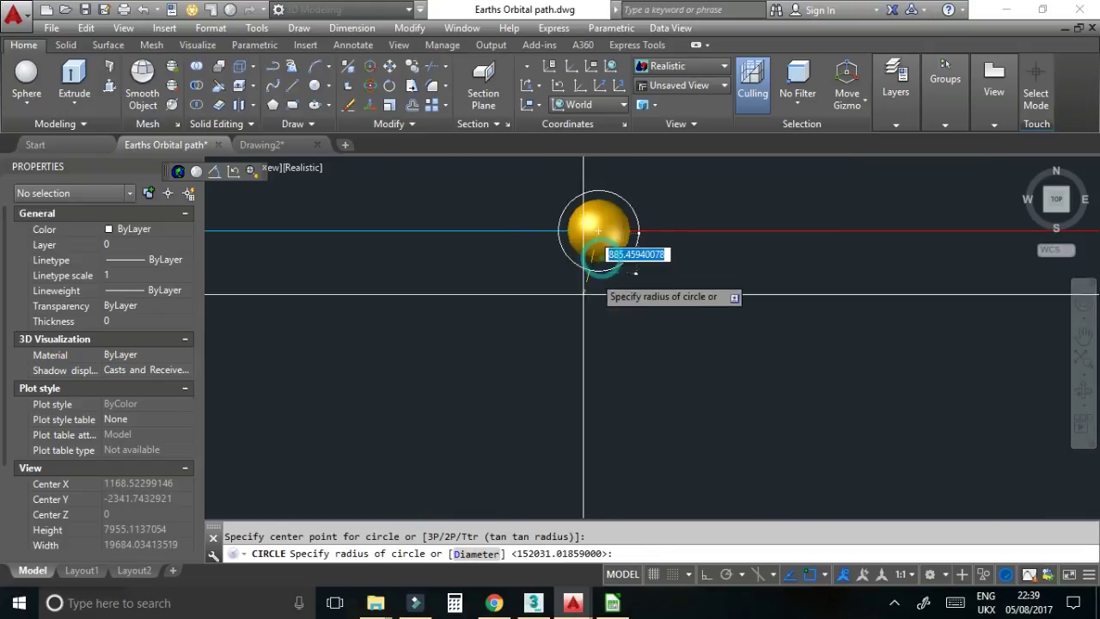
{"action": "scroll", "coordinate": [590, 285], "scroll_direction": "down", "scroll_amount": 8}
{"action": "scroll", "coordinate": [472, 331], "scroll_direction": "up", "scroll_amount": 6}
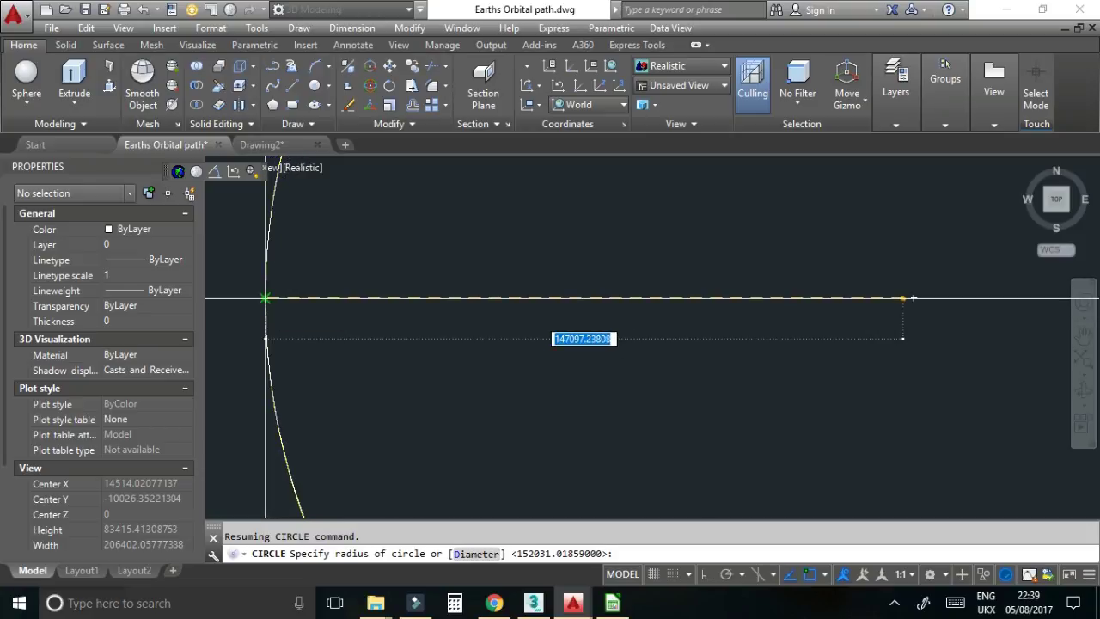
{"action": "scroll", "coordinate": [278, 301], "scroll_direction": "down", "scroll_amount": 2}
{"action": "scroll", "coordinate": [447, 314], "scroll_direction": "down", "scroll_amount": 3}
{"action": "scroll", "coordinate": [491, 306], "scroll_direction": "up", "scroll_amount": 5}
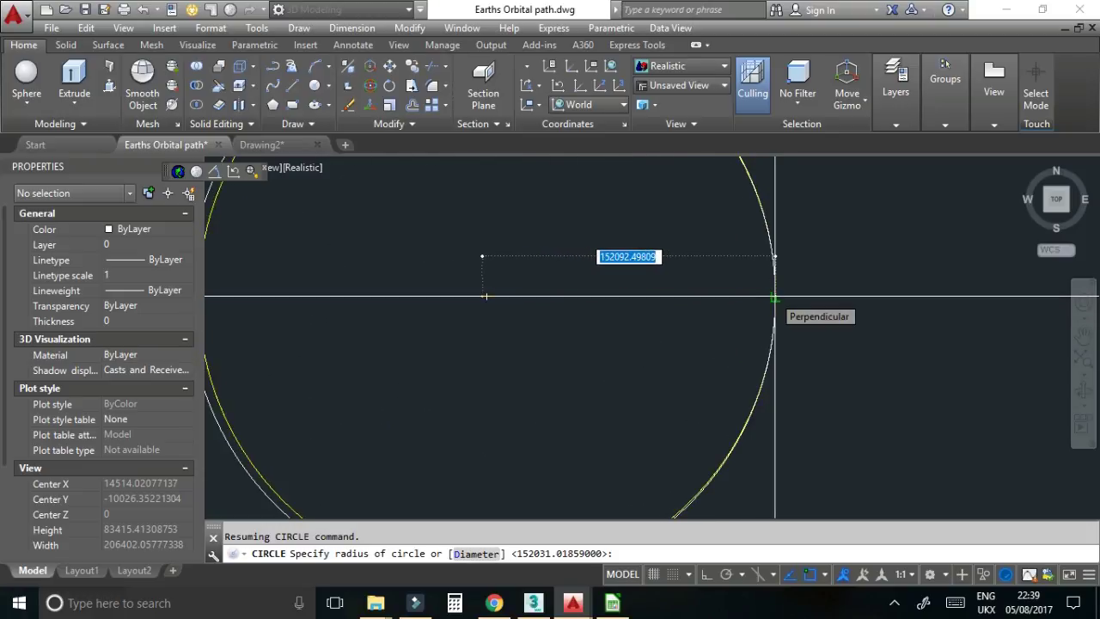
{"action": "scroll", "coordinate": [659, 295], "scroll_direction": "up", "scroll_amount": 2}
{"action": "mouse_move", "coordinate": [677, 359]}
{"action": "middle_mouse_down"}
{"action": "mouse_move", "coordinate": [677, 298]}
{"action": "mouse_move", "coordinate": [688, 278]}
{"action": "middle_mouse_up"}
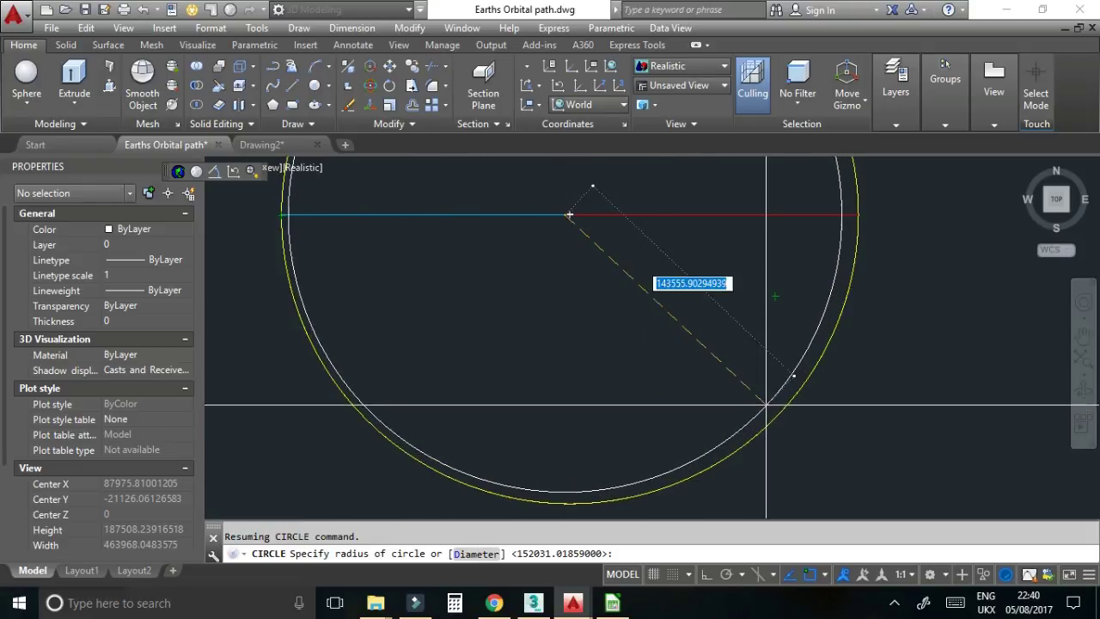
- Finish the solstice orbit circle with the pasted radius corrected to 152031.01859
{"action": "right_click", "coordinate": [629, 557]}
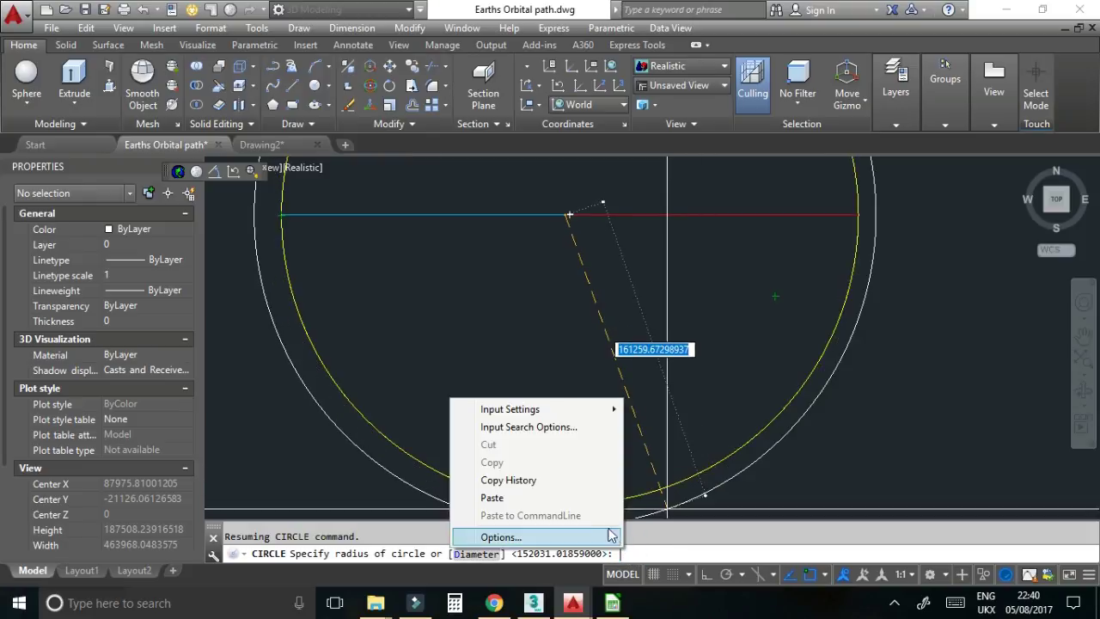
{"action": "left_click", "coordinate": [597, 496]}
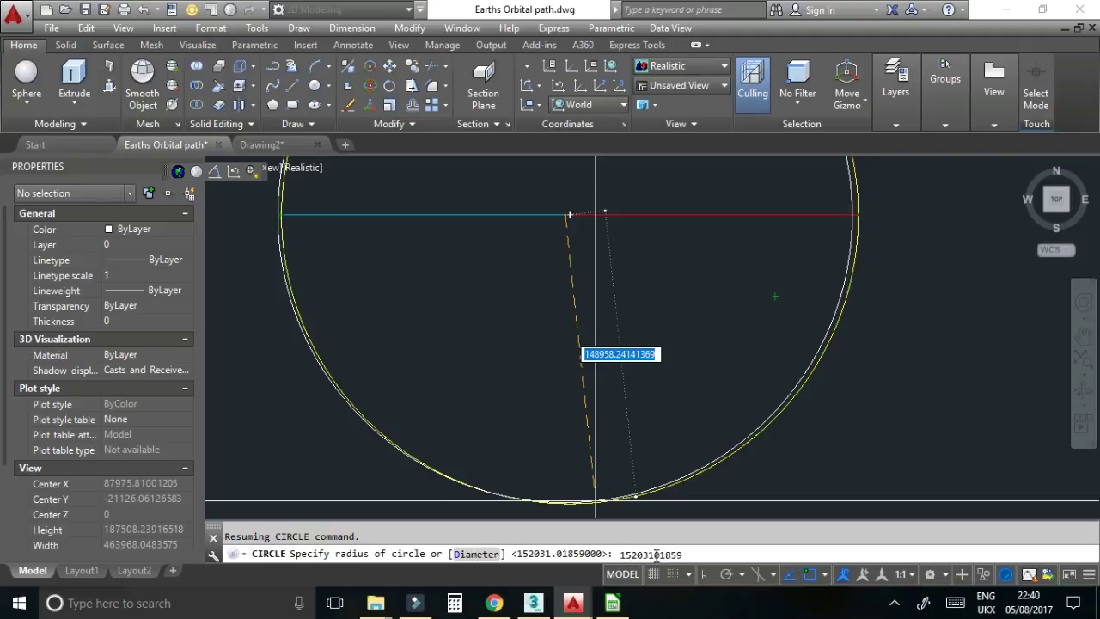
{"action": "type", "text": "."}
{"action": "key", "text": "Return"}
{"action": "mouse_move", "coordinate": [842, 395]}
{"action": "middle_mouse_down"}
{"action": "mouse_move", "coordinate": [867, 371]}
{"action": "mouse_move", "coordinate": [844, 407]}
{"action": "middle_mouse_up"}
{"action": "scroll", "coordinate": [850, 383], "scroll_direction": "down", "scroll_amount": 2}
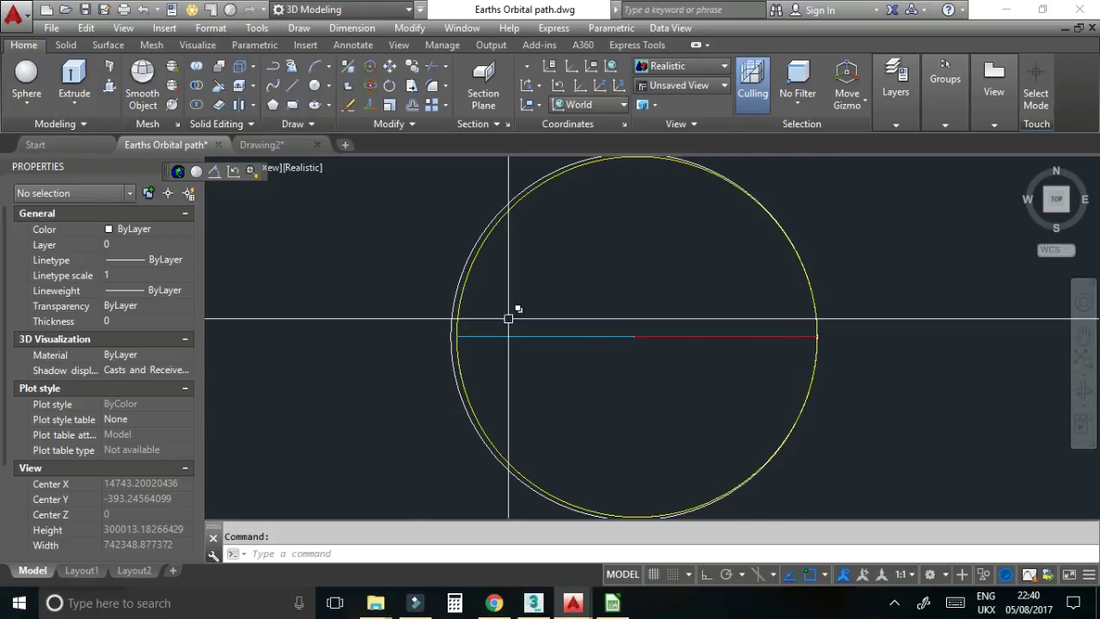
- Draw a line from the solstice circle's edge to the Sun's centre
{"action": "left_click", "coordinate": [291, 86]}
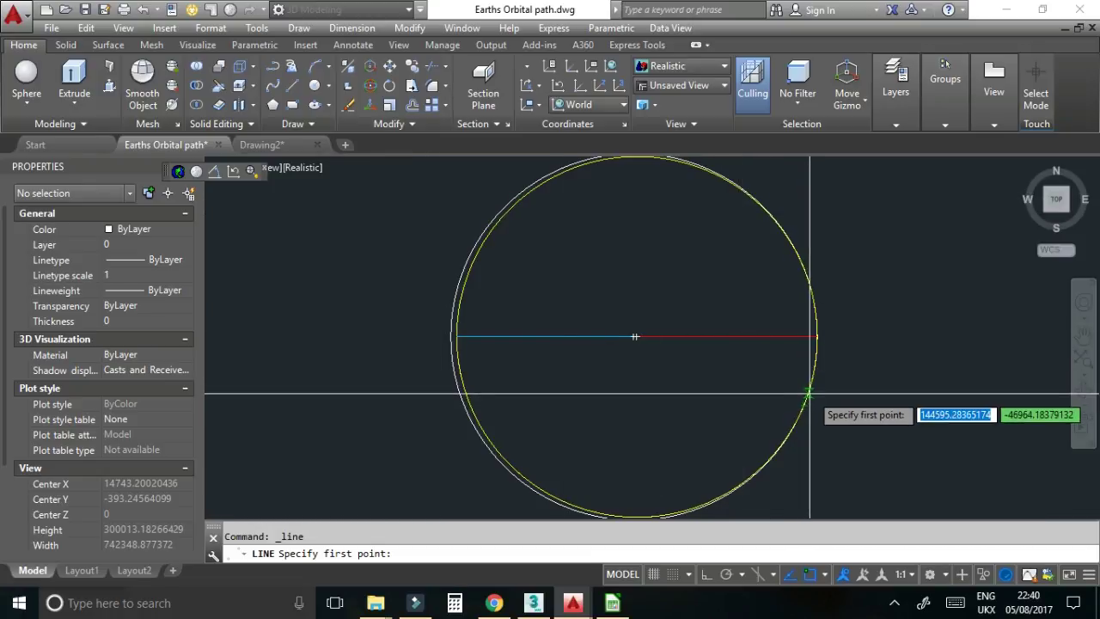
{"action": "scroll", "coordinate": [811, 384], "scroll_direction": "up", "scroll_amount": 5}
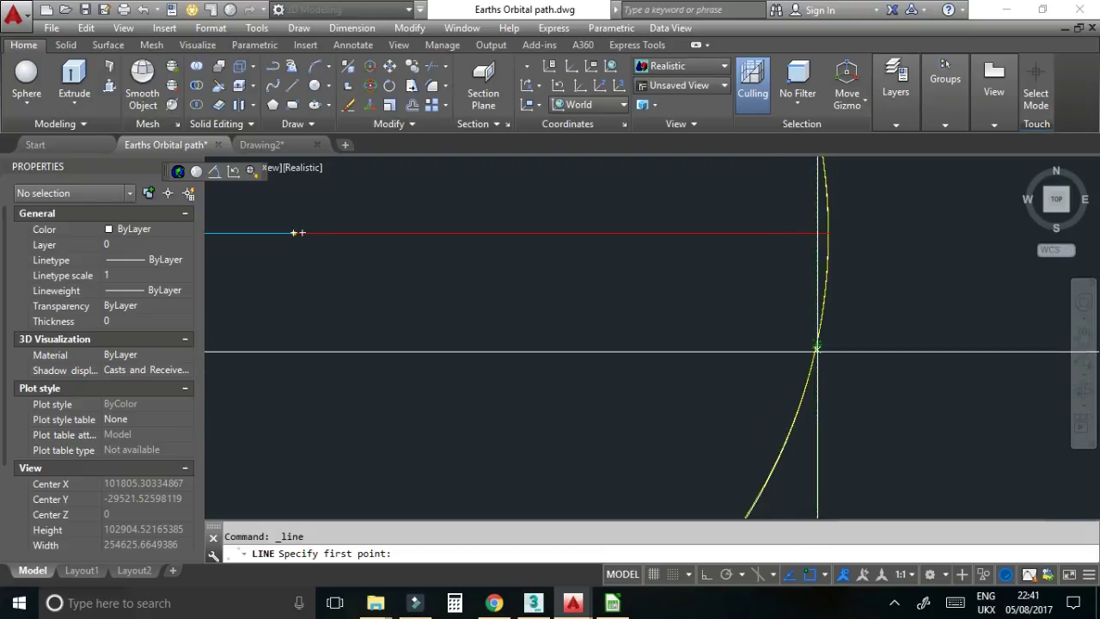
{"action": "scroll", "coordinate": [816, 349], "scroll_direction": "up", "scroll_amount": 2}
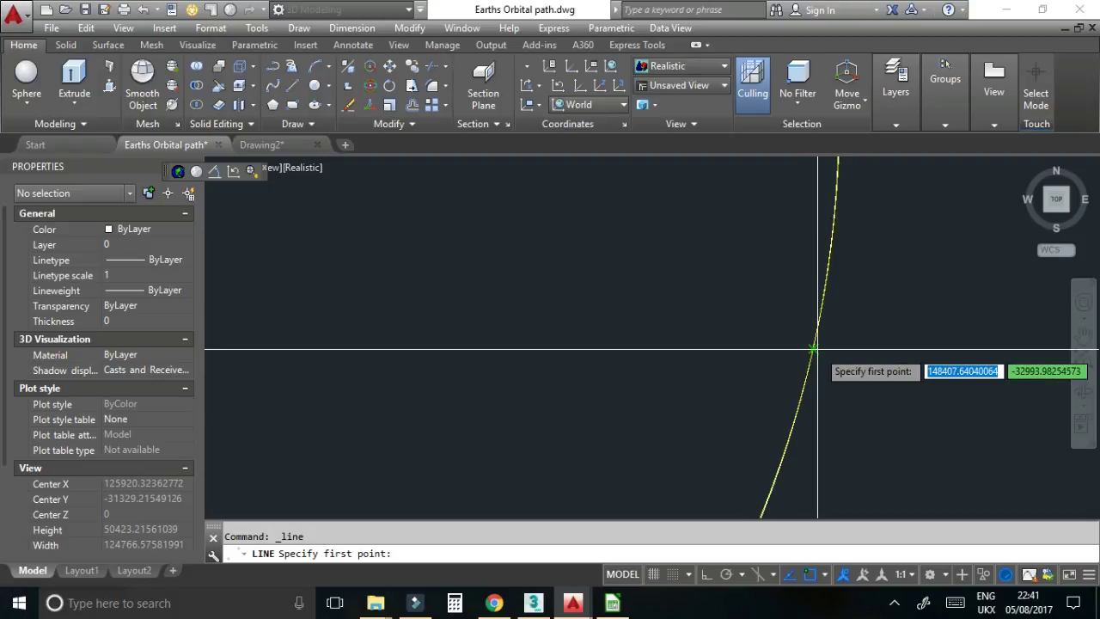
{"action": "left_click", "coordinate": [817, 349]}
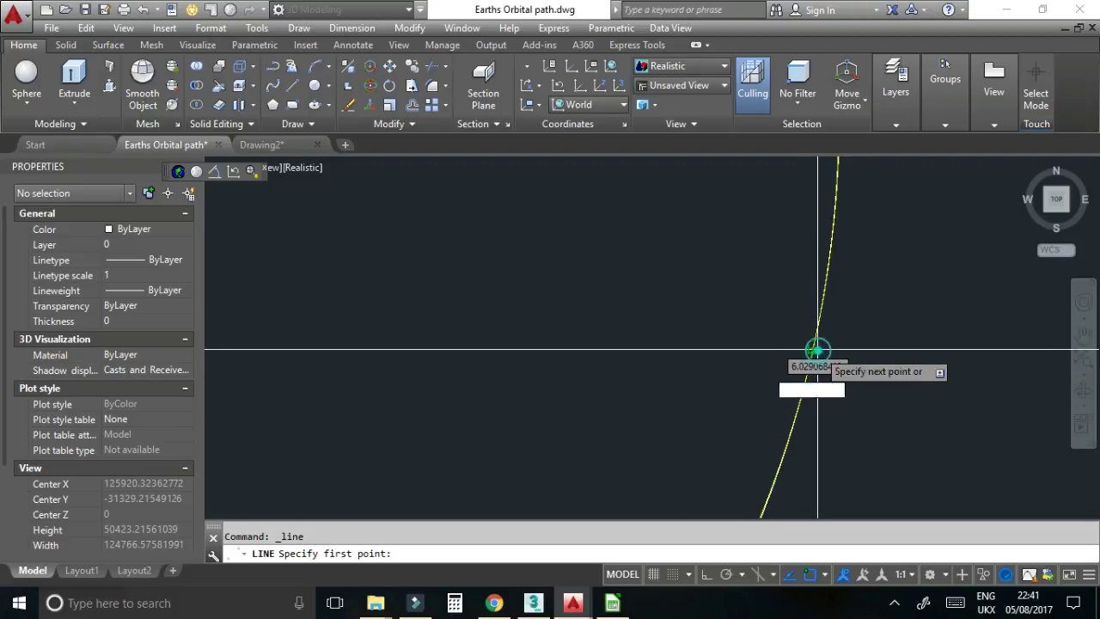
{"action": "scroll", "coordinate": [860, 357], "scroll_direction": "down", "scroll_amount": 3}
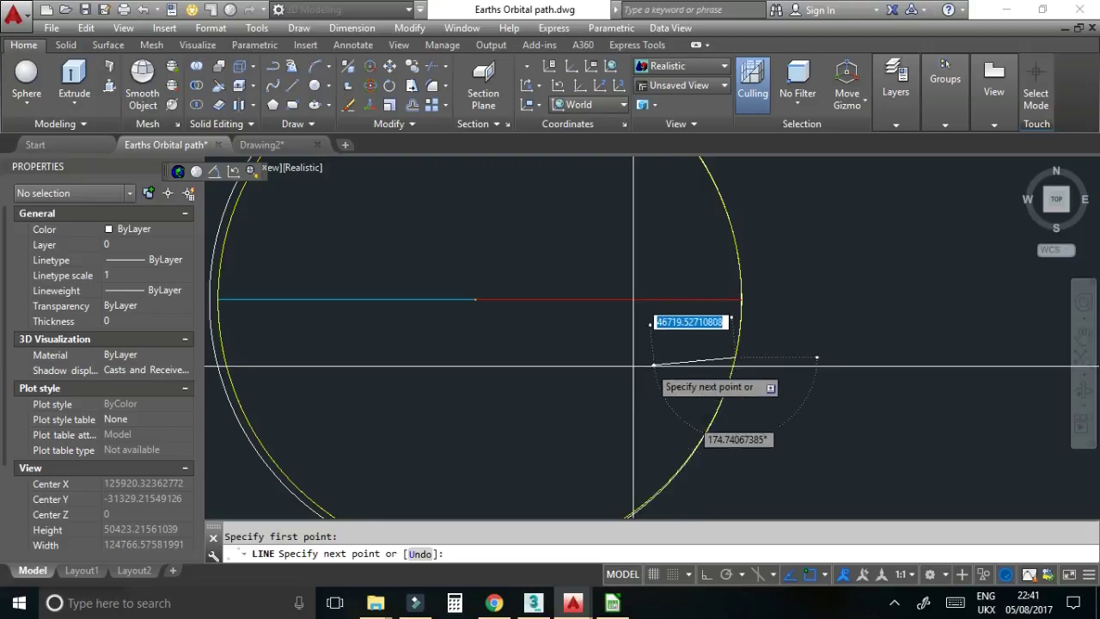
{"action": "scroll", "coordinate": [449, 320], "scroll_direction": "up", "scroll_amount": 3}
{"action": "scroll", "coordinate": [514, 282], "scroll_direction": "up", "scroll_amount": 1}
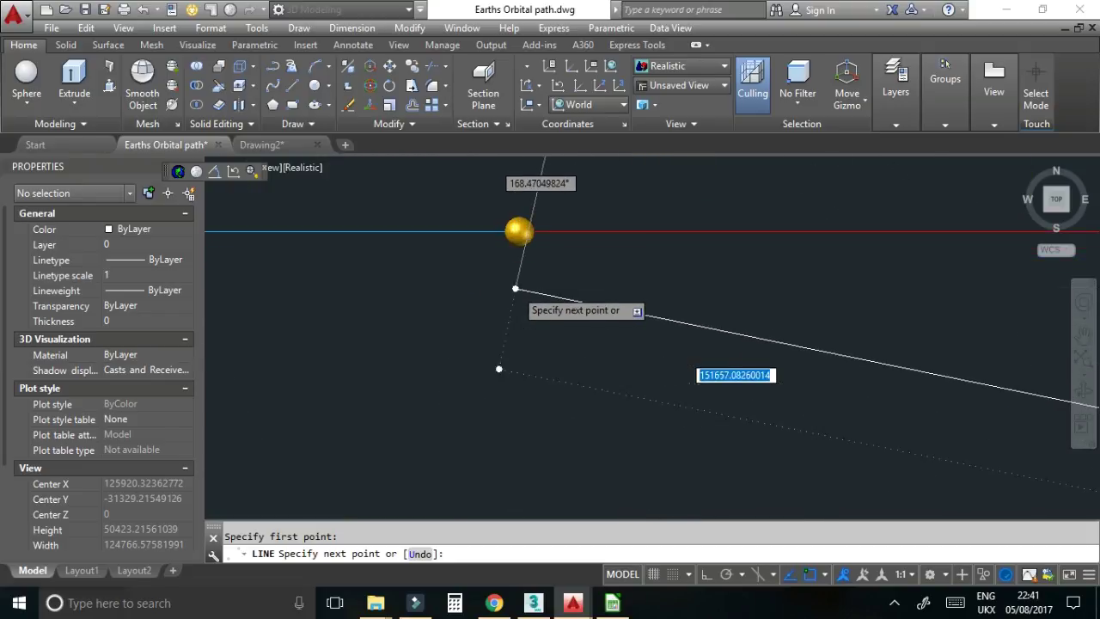
{"action": "left_click", "coordinate": [521, 233]}
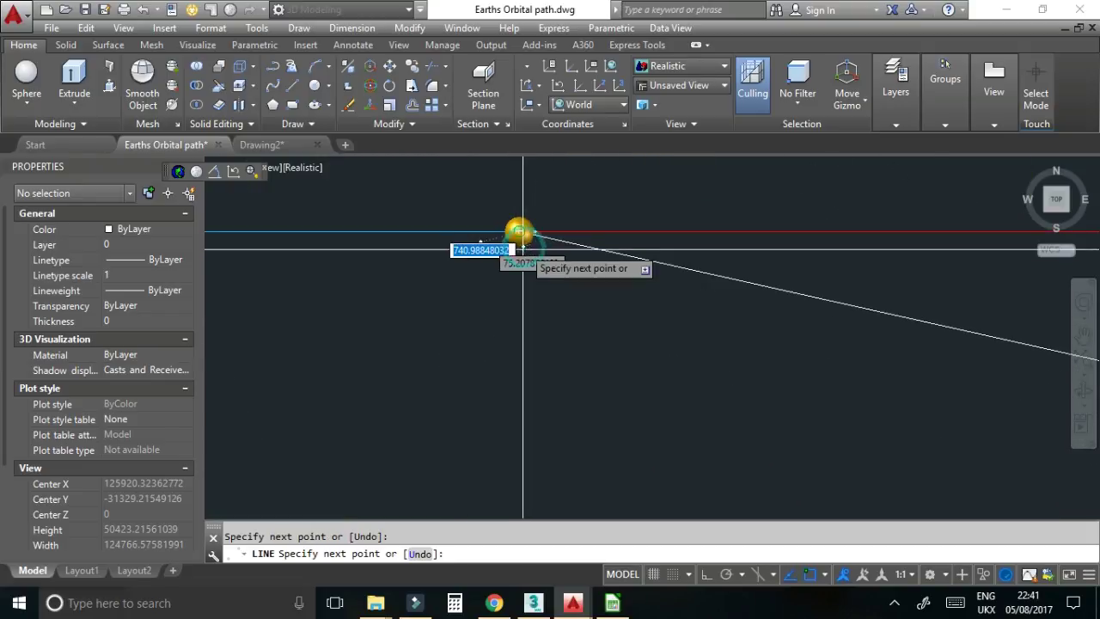
{"action": "key", "text": "Escape"}
{"action": "scroll", "coordinate": [542, 291], "scroll_direction": "down", "scroll_amount": 5}
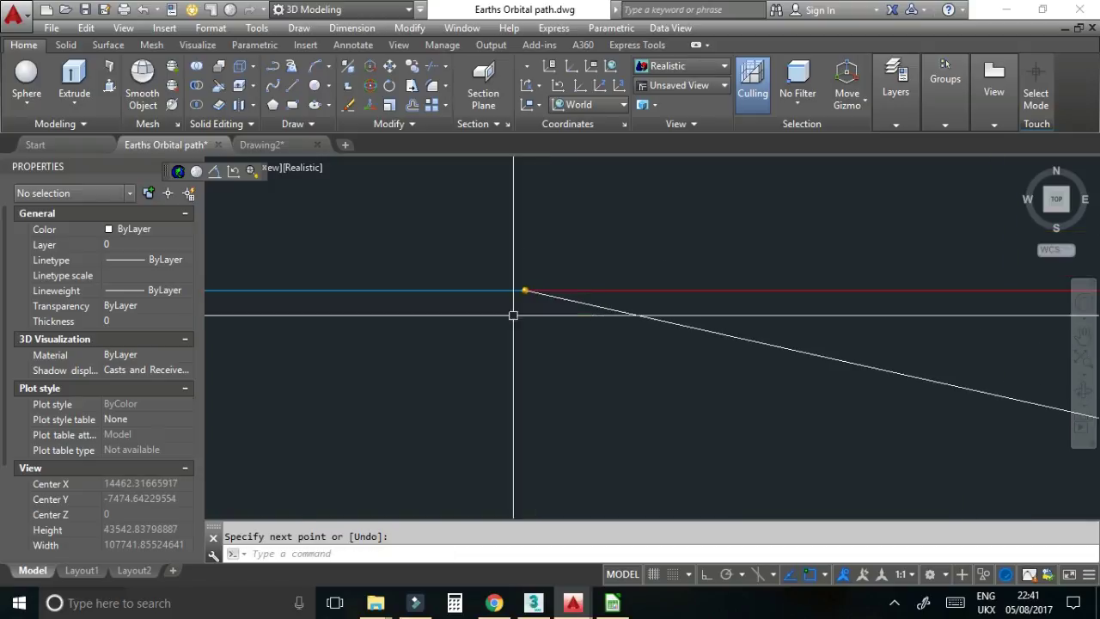
- Confirm the line's 152031.01859 length in Properties and return to the HORIZONS results
{"action": "left_click", "coordinate": [665, 341]}
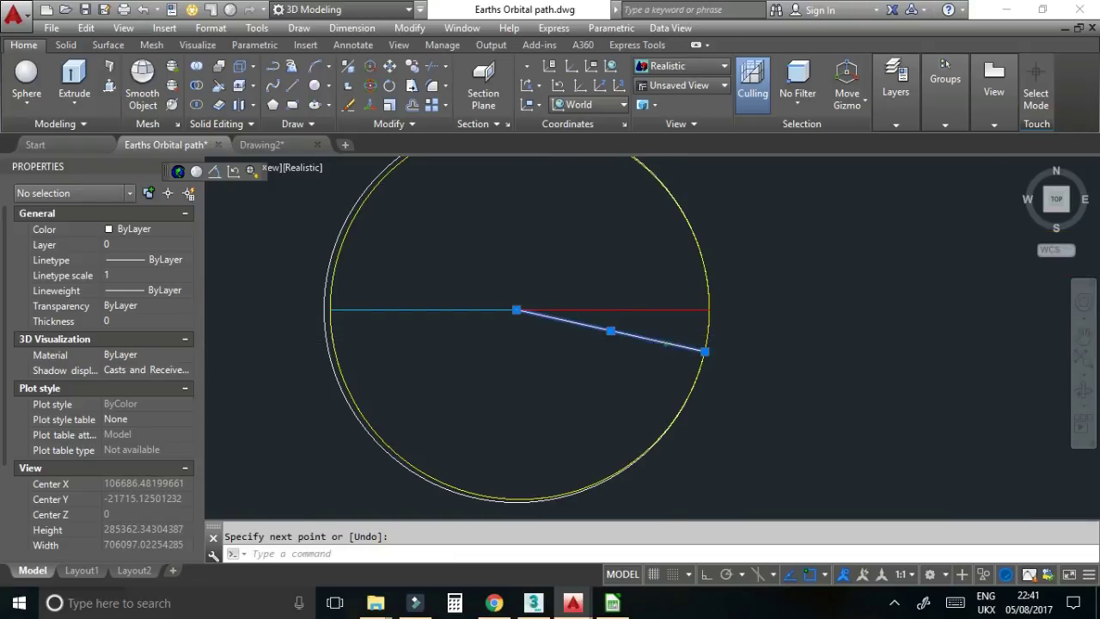
{"action": "scroll", "coordinate": [679, 351], "scroll_direction": "up", "scroll_amount": 2}
{"action": "scroll", "coordinate": [721, 347], "scroll_direction": "up", "scroll_amount": 3}
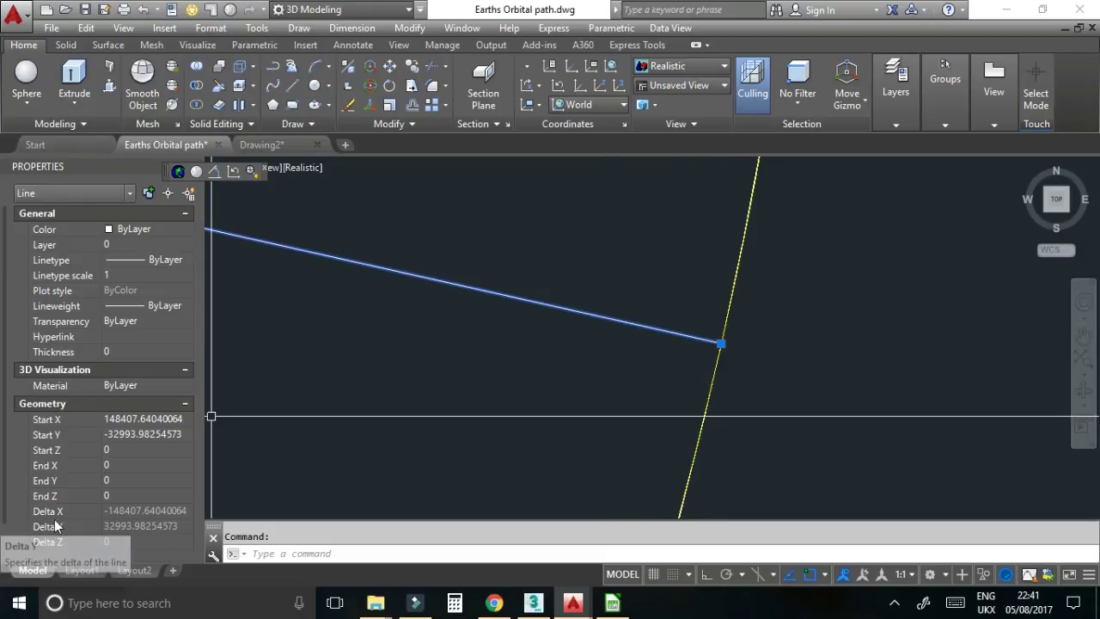
{"action": "left_click_drag", "start_coordinate": [7, 526], "coordinate": [2, 551]}
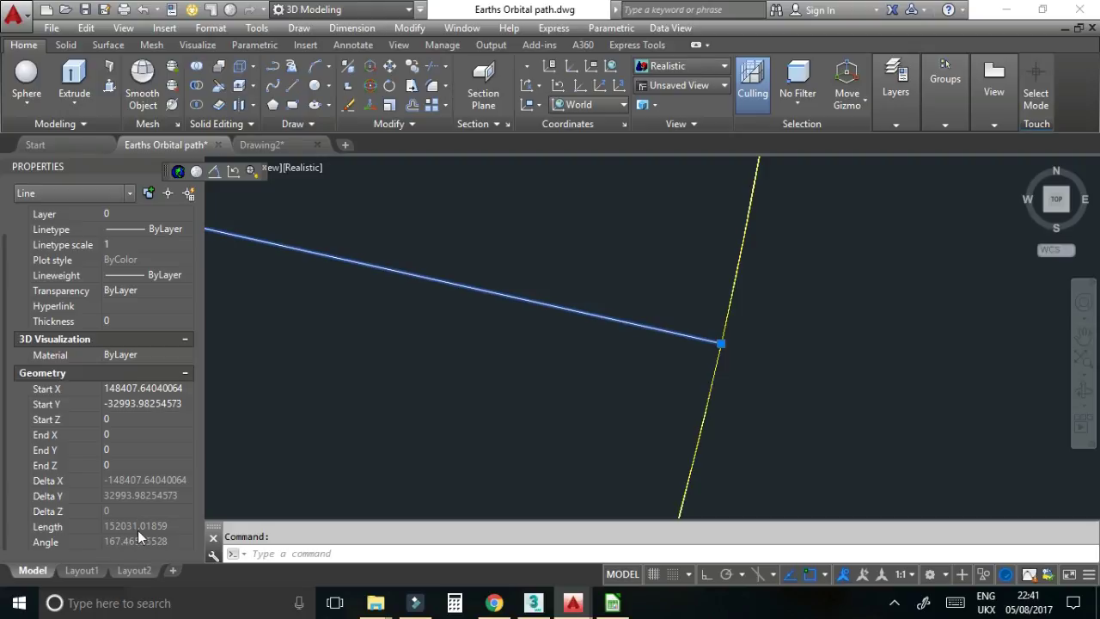
{"action": "left_click", "coordinate": [493, 603]}
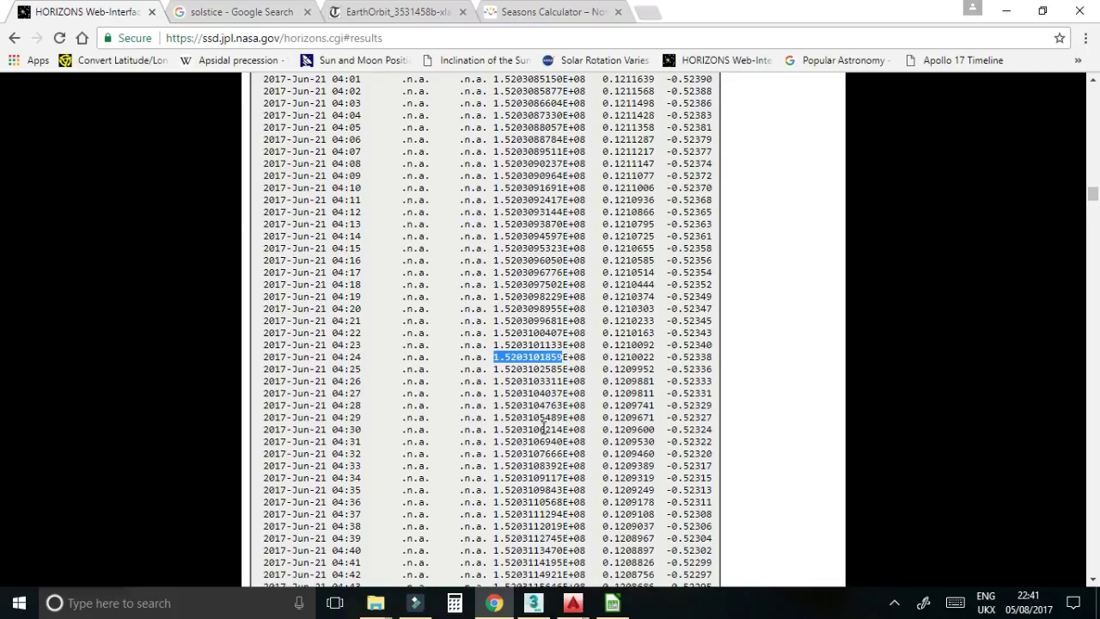
{"action": "left_click", "coordinate": [573, 602]}
- Clear the line selection and frame the radial and red lines within the orbit
{"action": "left_click", "coordinate": [533, 537]}
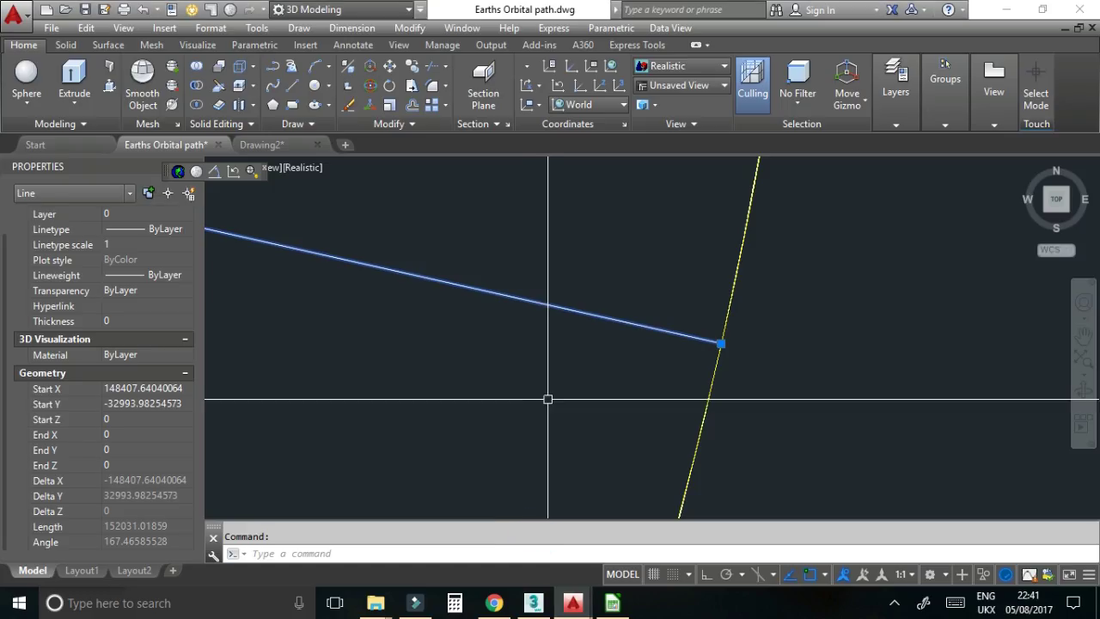
{"action": "scroll", "coordinate": [658, 358], "scroll_direction": "down", "scroll_amount": 5}
{"action": "scroll", "coordinate": [671, 359], "scroll_direction": "up", "scroll_amount": 1}
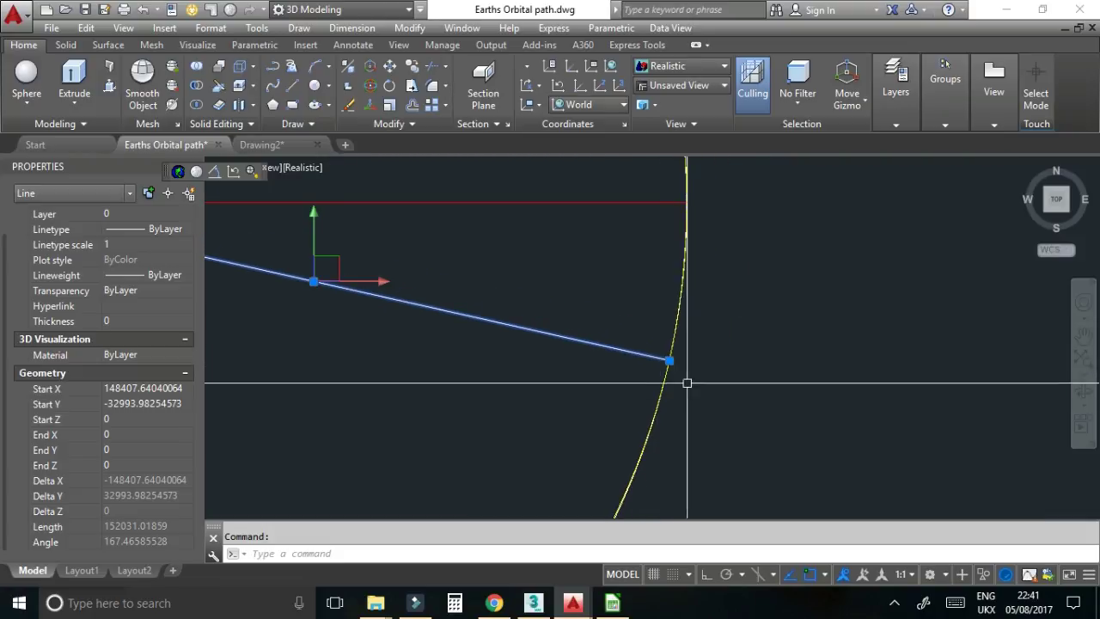
{"action": "key", "text": "Escape"}
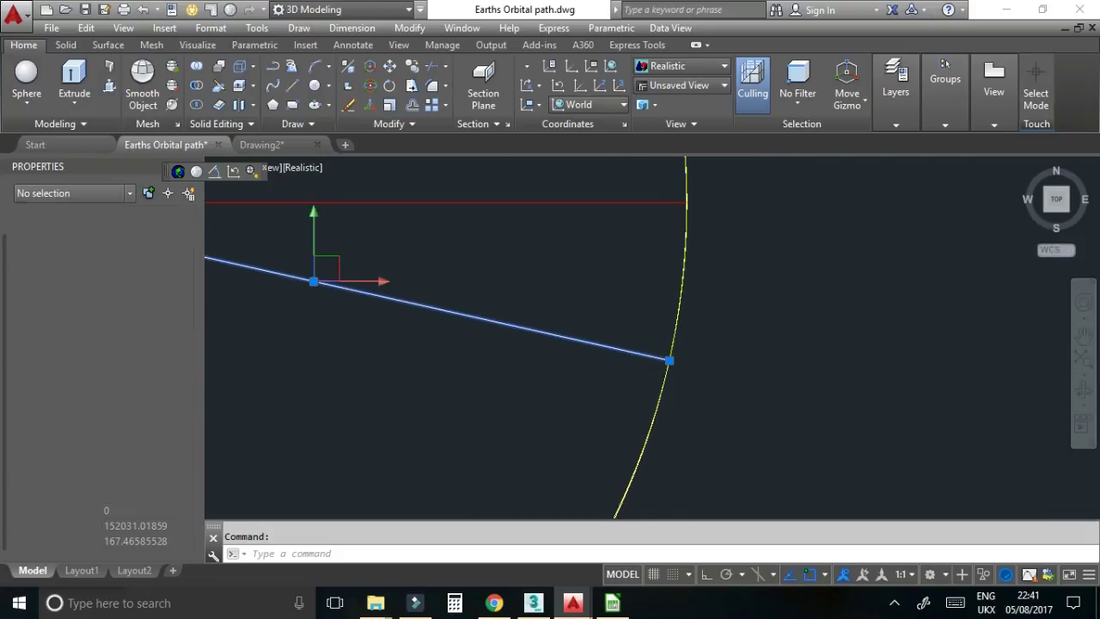
{"action": "middle_click_drag", "start_coordinate": [693, 407], "coordinate": [851, 437]}
{"action": "key", "text": "Escape"}
{"action": "scroll", "coordinate": [803, 431], "scroll_direction": "down", "scroll_amount": 3}
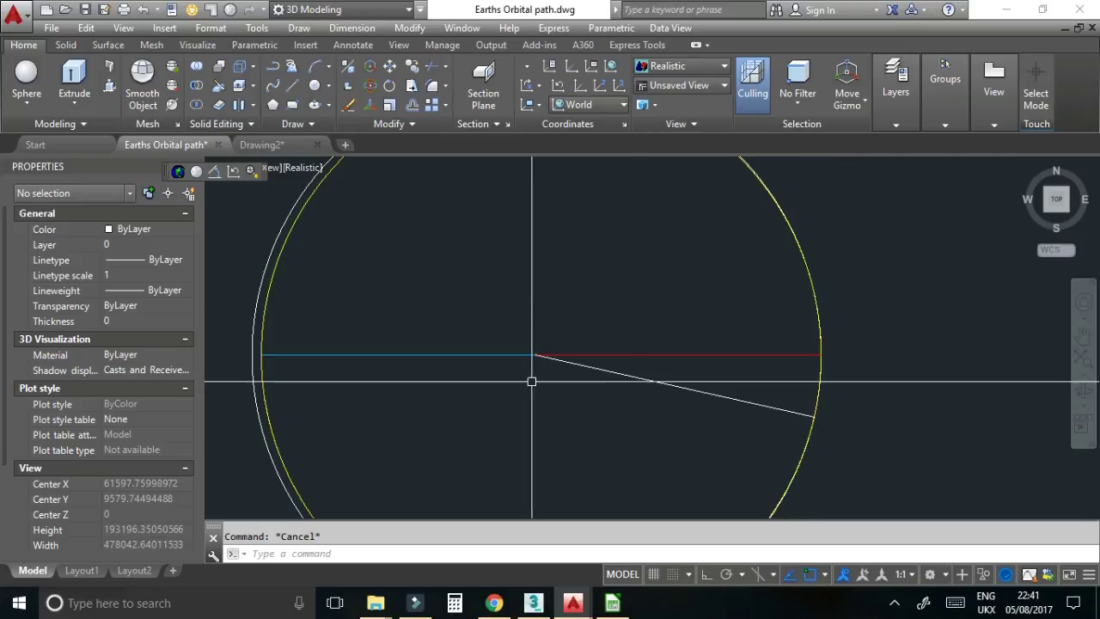
{"action": "scroll", "coordinate": [531, 381], "scroll_direction": "down", "scroll_amount": 1}
{"action": "middle_click_drag", "start_coordinate": [608, 405], "coordinate": [543, 341]}
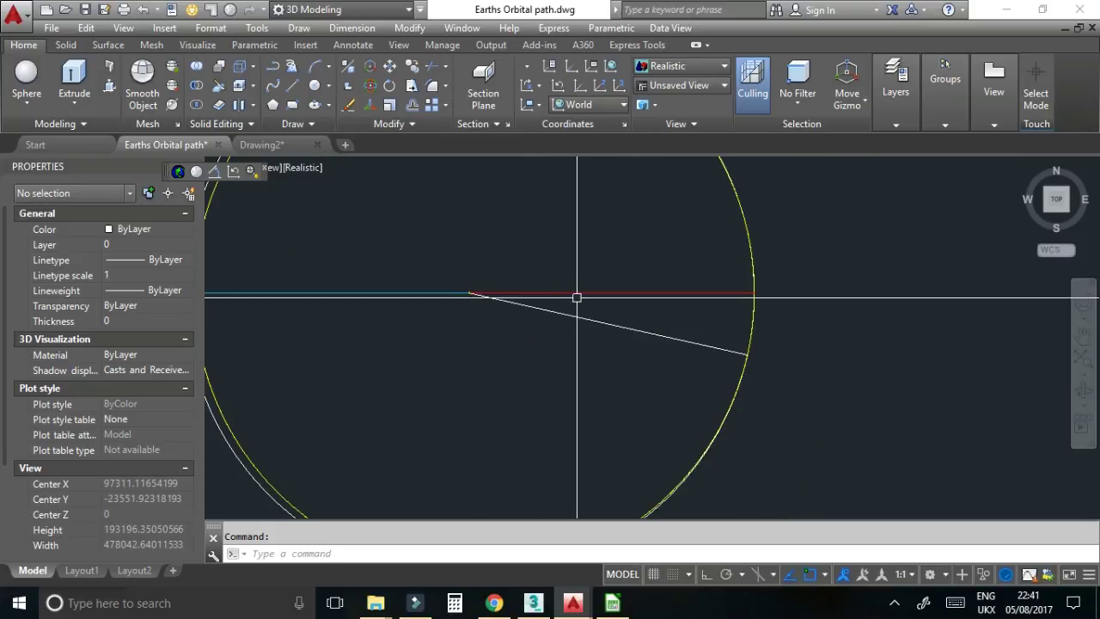
- Add a 12.53414472° angular dimension between the white Earth line and the red horizontal line
{"action": "left_click", "coordinate": [215, 171]}
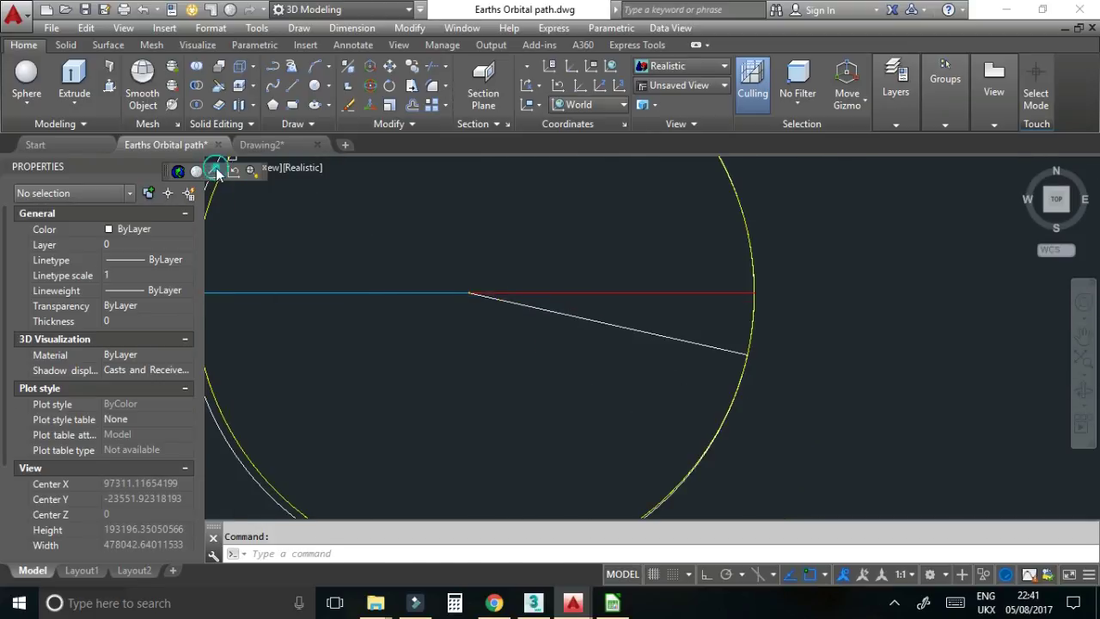
{"action": "left_click", "coordinate": [623, 327]}
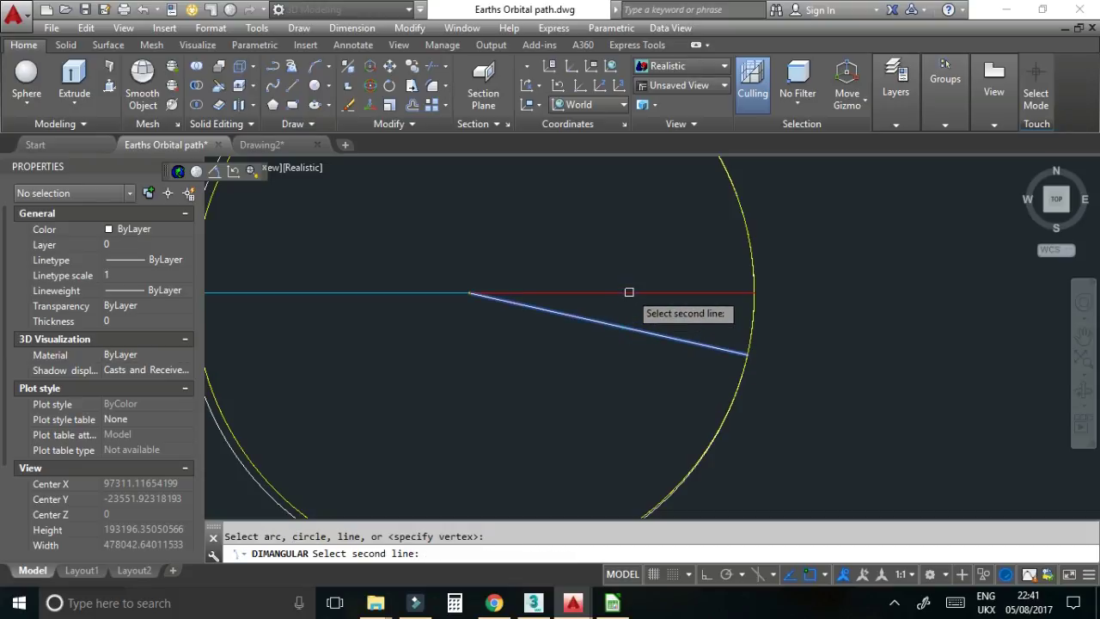
{"action": "left_click", "coordinate": [629, 293]}
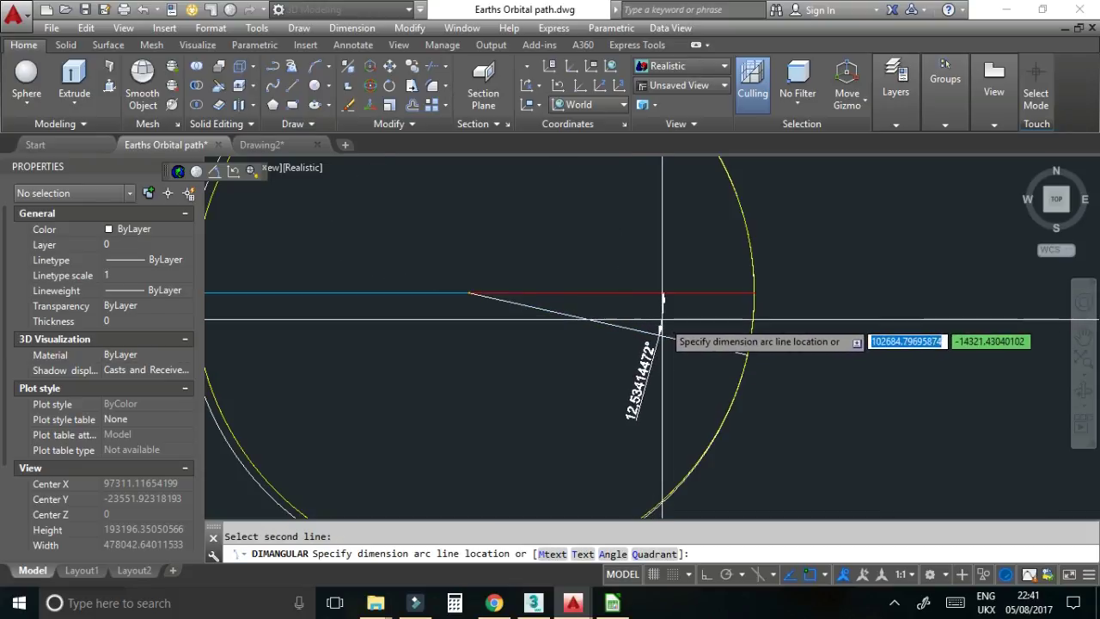
{"action": "left_click", "coordinate": [656, 320]}
{"action": "scroll", "coordinate": [666, 378], "scroll_direction": "up", "scroll_amount": 2}
{"action": "scroll", "coordinate": [663, 404], "scroll_direction": "up", "scroll_amount": 1}
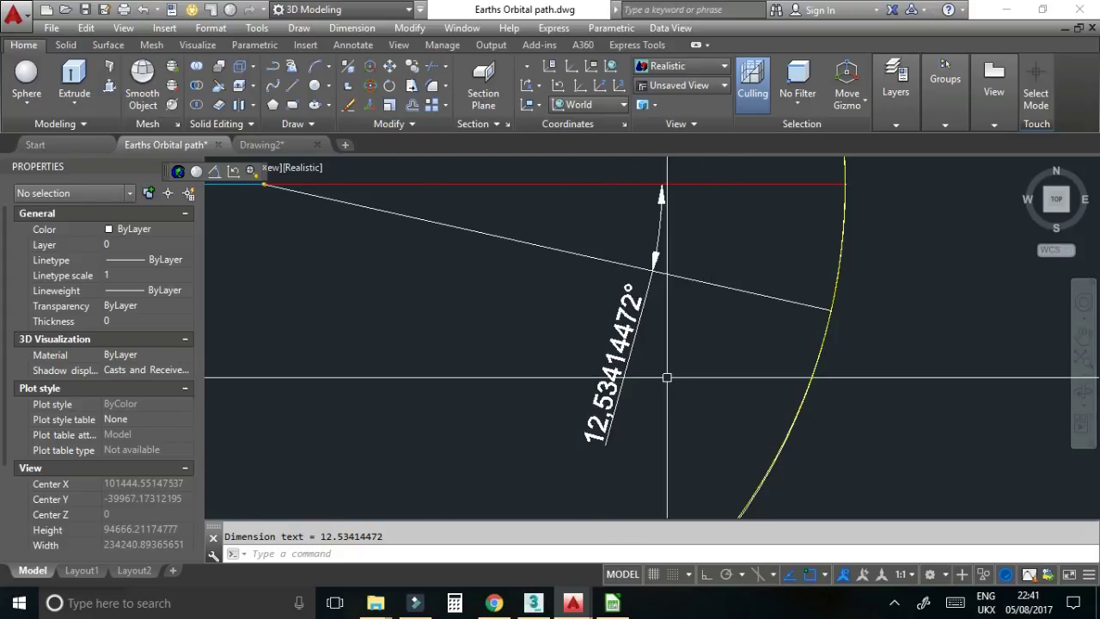
{"action": "left_click", "coordinate": [632, 361]}
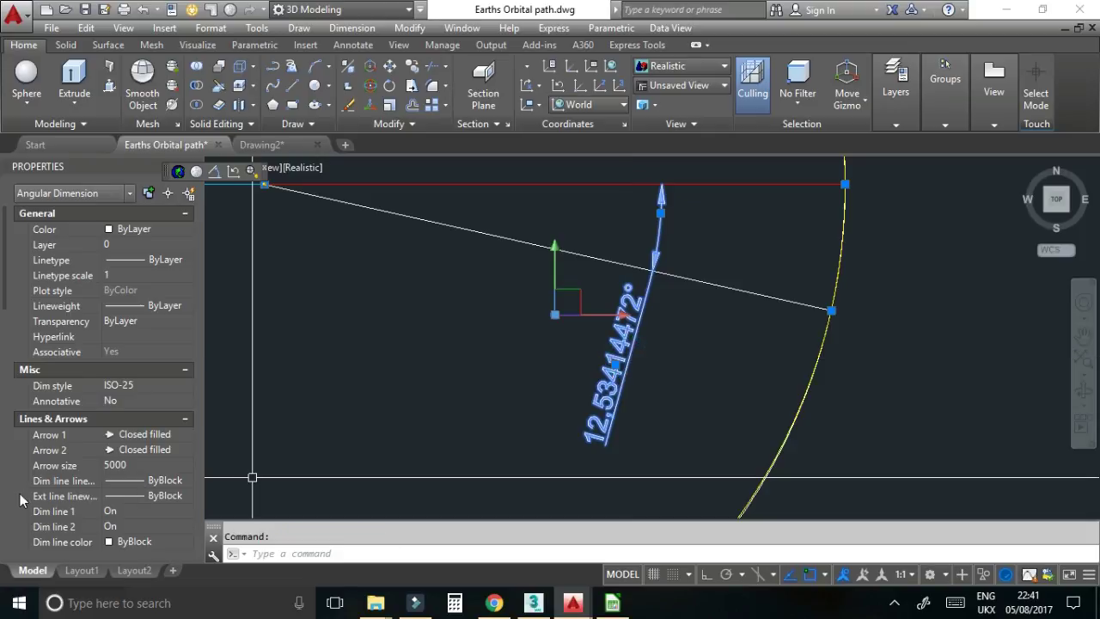
- Copy the dimension's full 12.53414472 value via QuickCalc from the Measurement field
{"action": "left_click", "coordinate": [4, 509]}
{"action": "left_click_drag", "start_coordinate": [5, 509], "coordinate": [15, 472]}
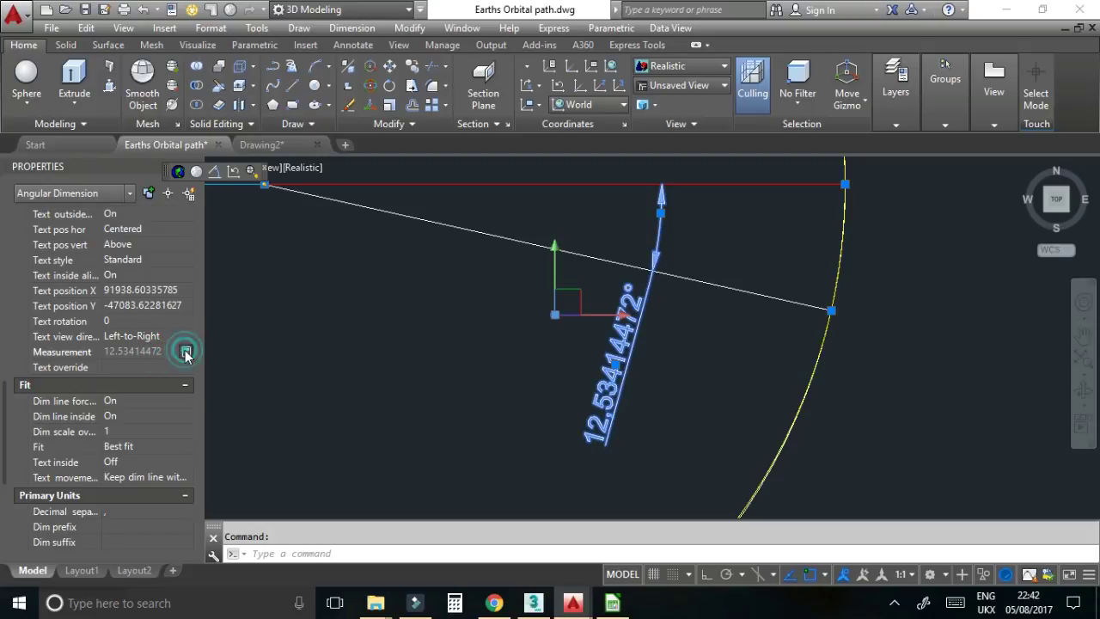
{"action": "left_click", "coordinate": [187, 350]}
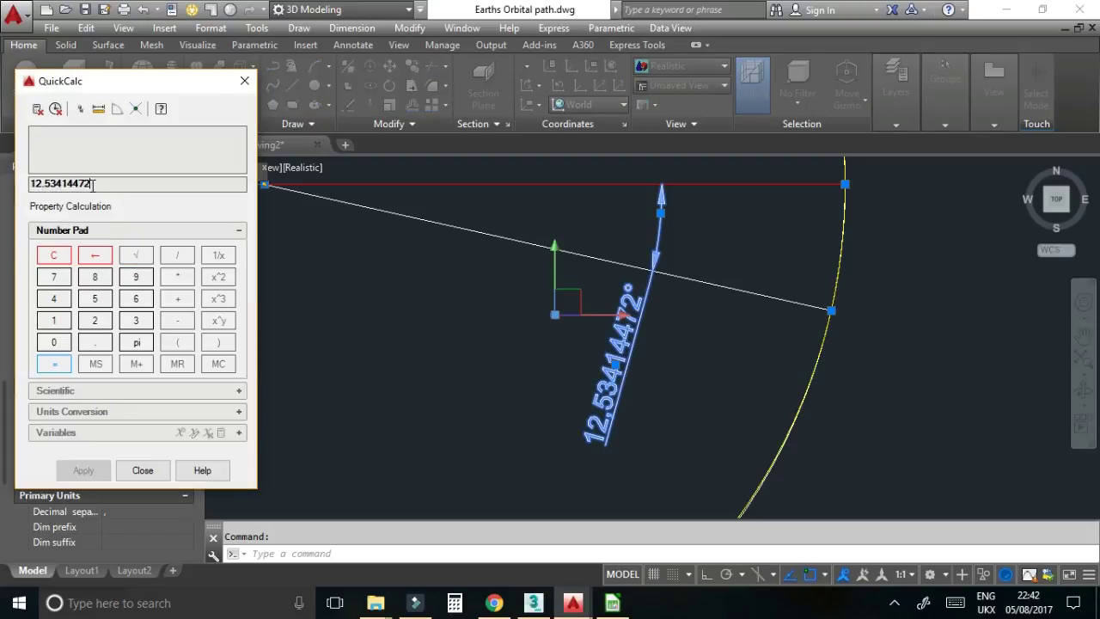
{"action": "left_click_drag", "start_coordinate": [90, 183], "coordinate": [9, 182]}
{"action": "right_click", "coordinate": [41, 188]}
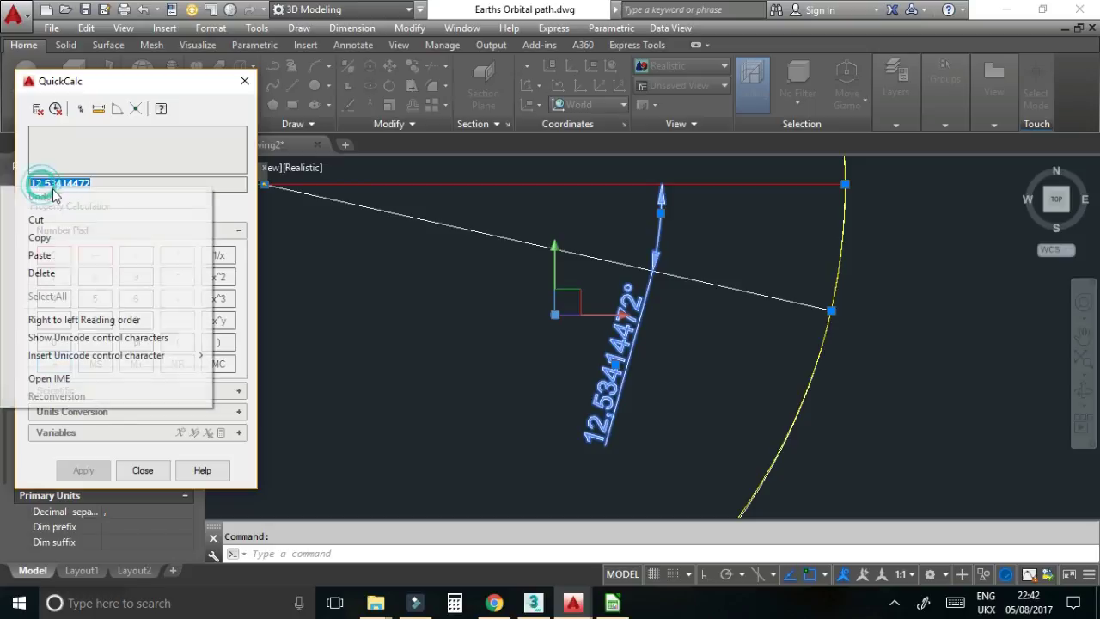
{"action": "left_click", "coordinate": [44, 239]}
{"action": "left_click", "coordinate": [129, 471]}
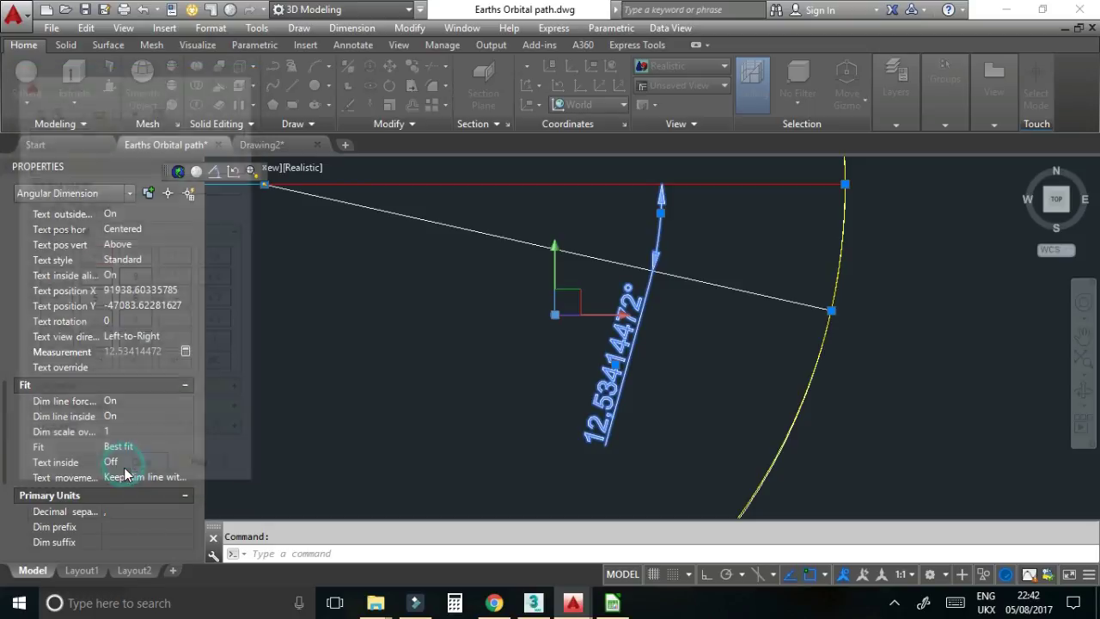
{"action": "key", "text": "Escape"}
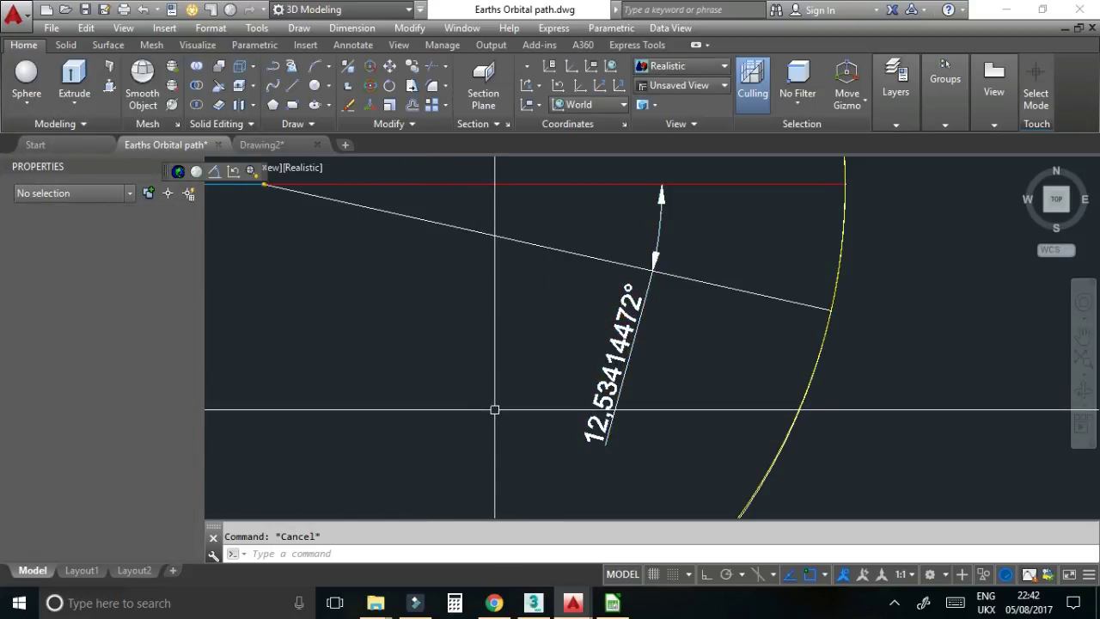
{"action": "scroll", "coordinate": [496, 407], "scroll_direction": "down", "scroll_amount": 4}
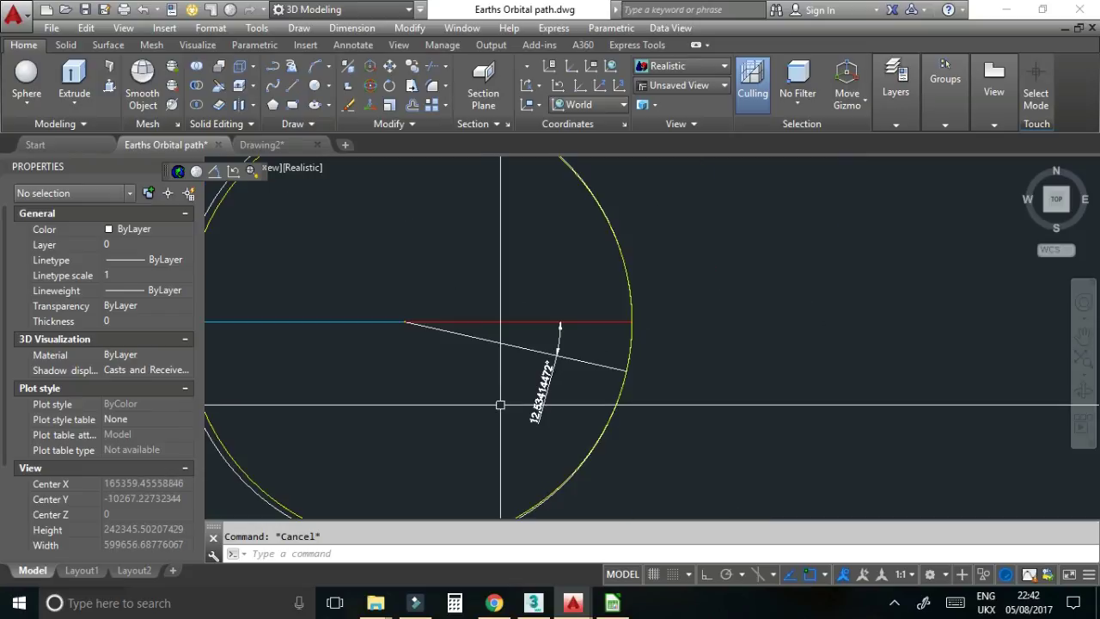
- Compute 90 − 12.53414472 = 77.46585528 in Windows Calculator and copy the result
{"action": "left_click", "coordinate": [534, 604]}
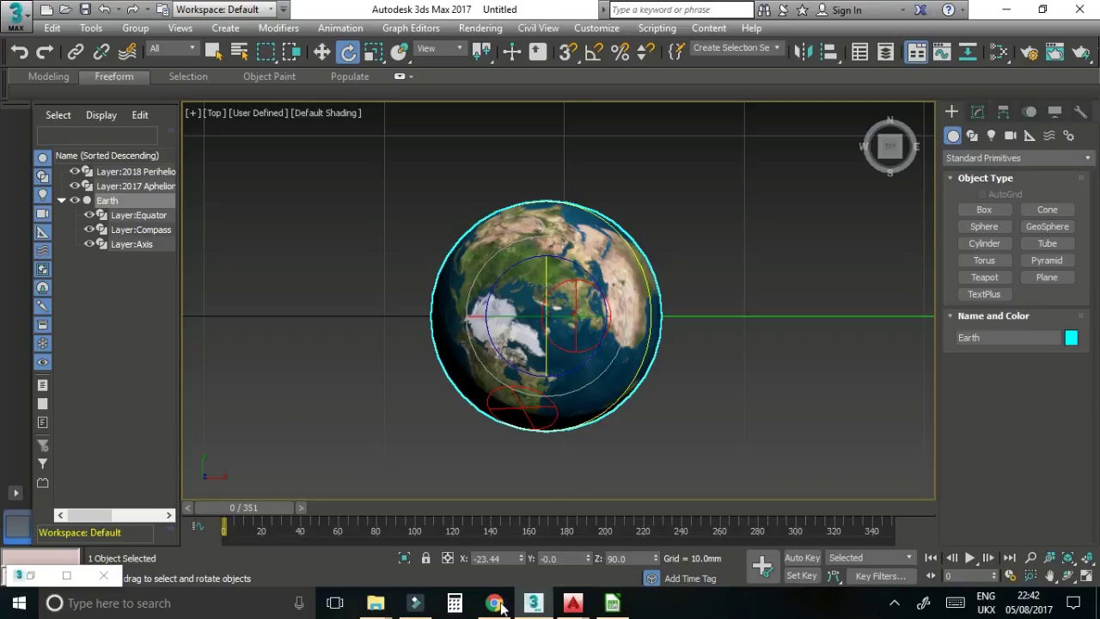
{"action": "left_click", "coordinate": [458, 604]}
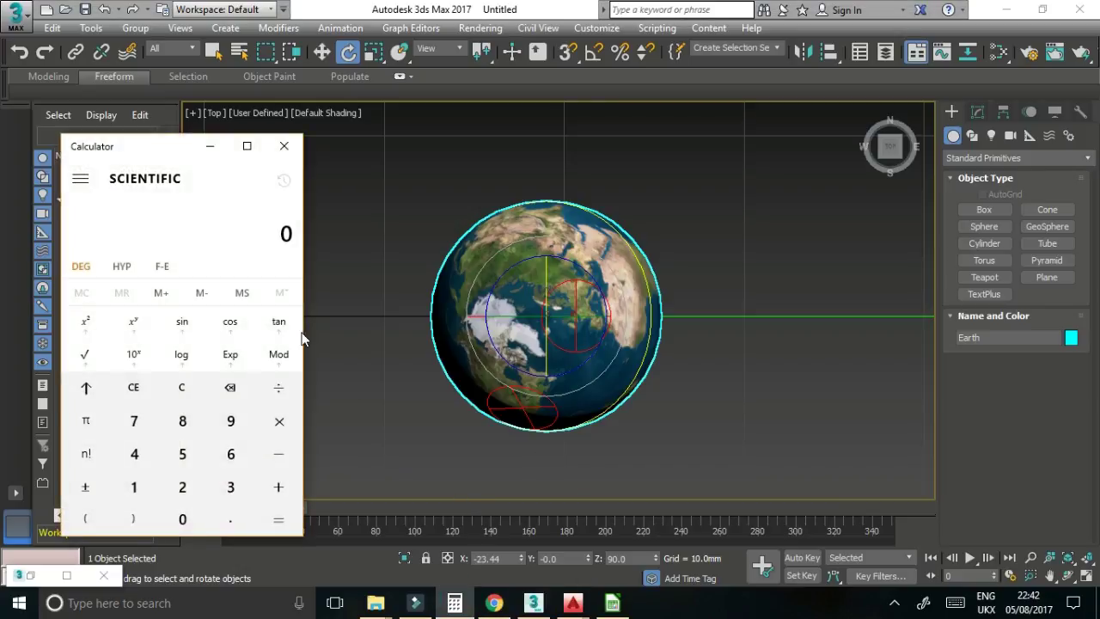
{"action": "left_click", "coordinate": [231, 420]}
{"action": "left_click", "coordinate": [183, 517]}
{"action": "right_click", "coordinate": [271, 229]}
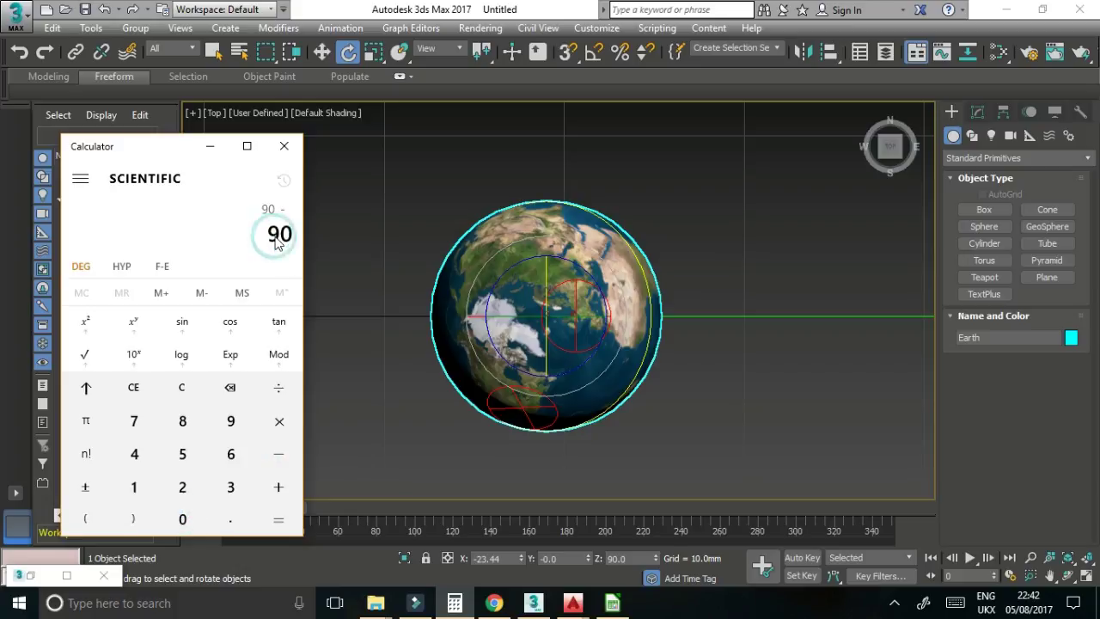
{"action": "left_click", "coordinate": [271, 215]}
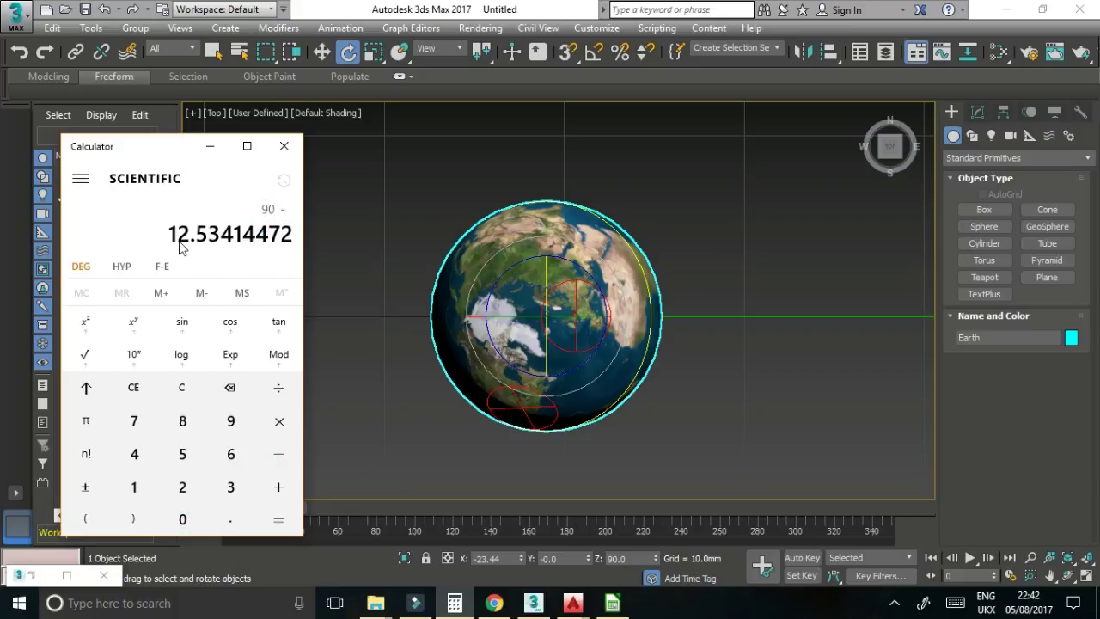
{"action": "left_click", "coordinate": [279, 519]}
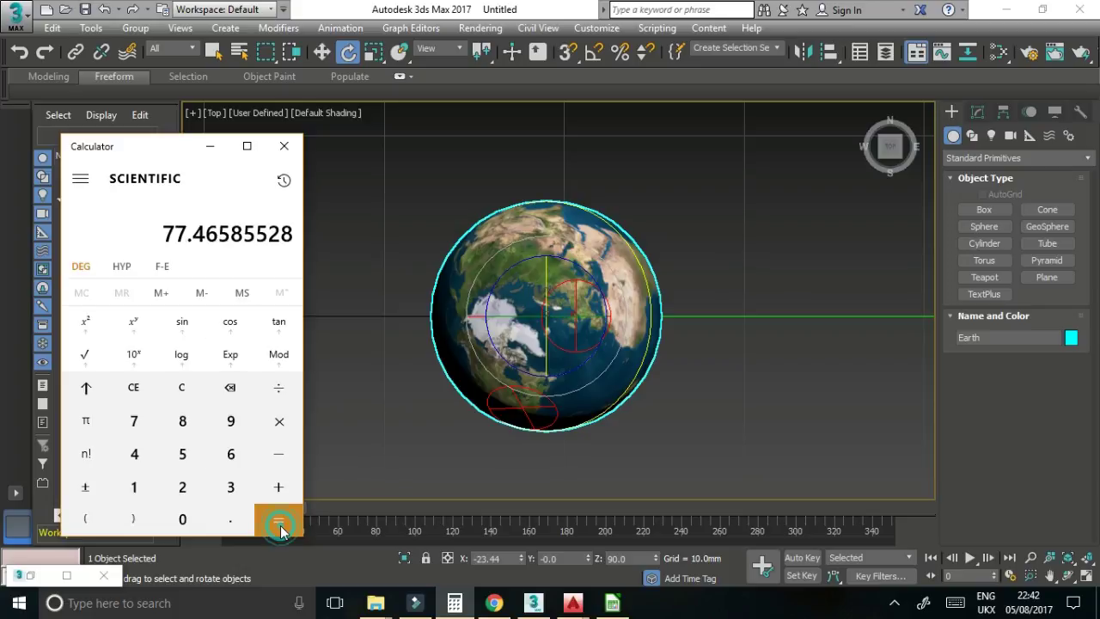
{"action": "right_click", "coordinate": [229, 239]}
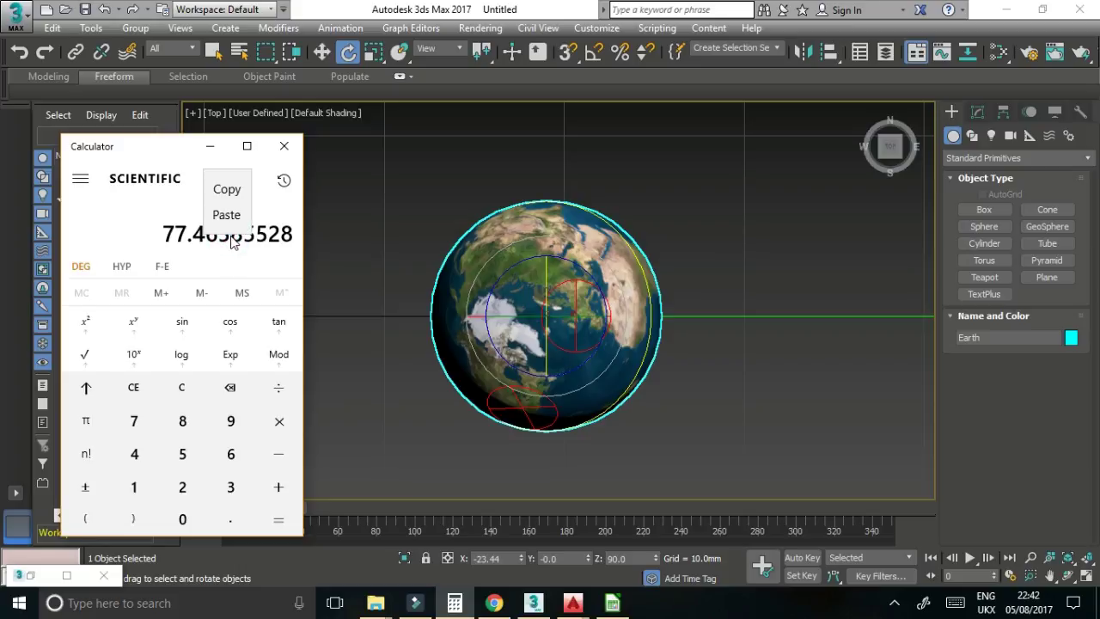
{"action": "left_click", "coordinate": [227, 190]}
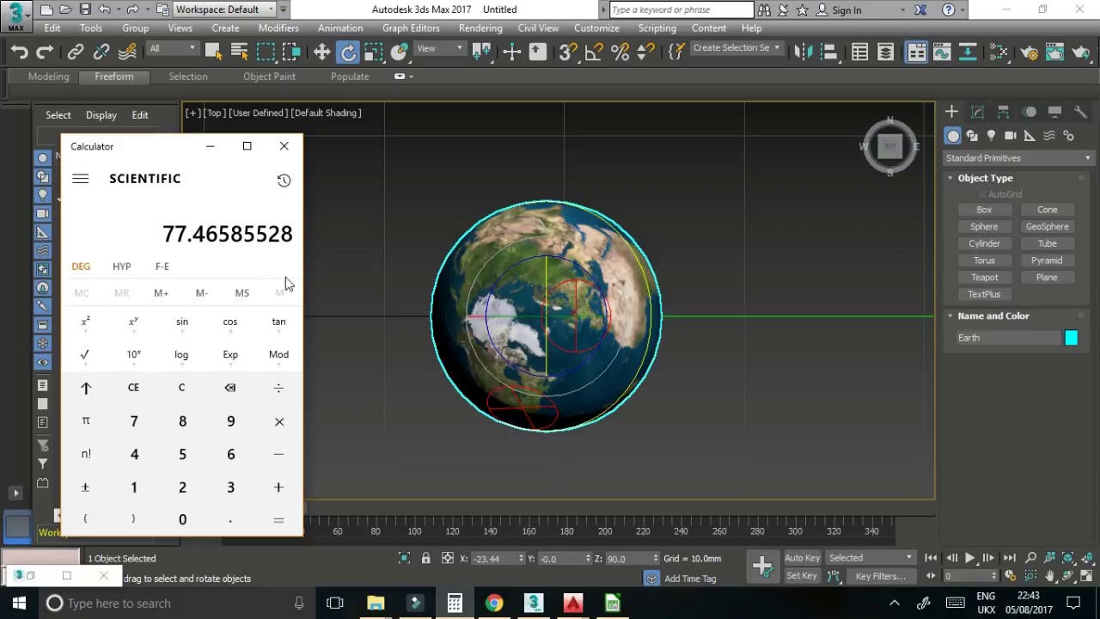
{"action": "left_click", "coordinate": [621, 559]}
{"action": "double_click", "coordinate": [619, 559]}
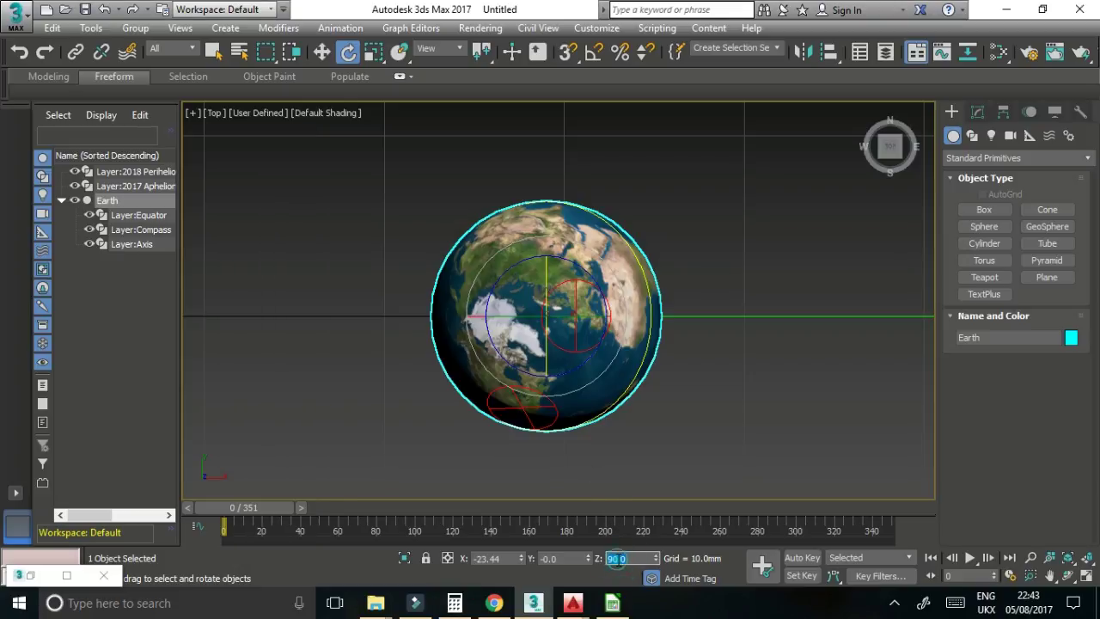
{"action": "right_click", "coordinate": [617, 559]}
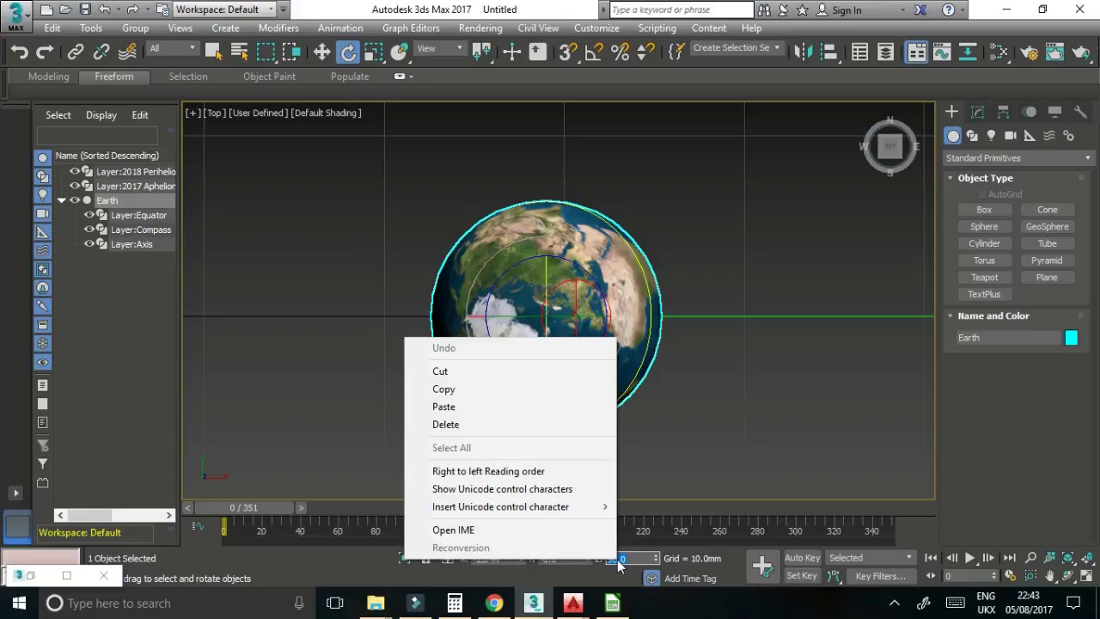
{"action": "left_click", "coordinate": [499, 416]}
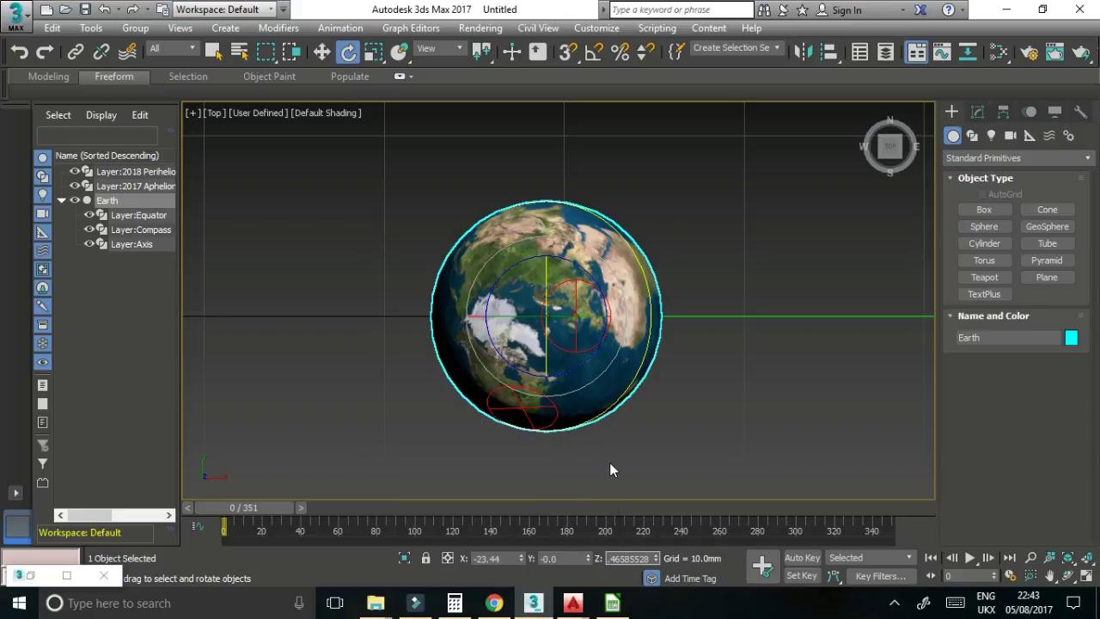
{"action": "key", "text": "Return"}
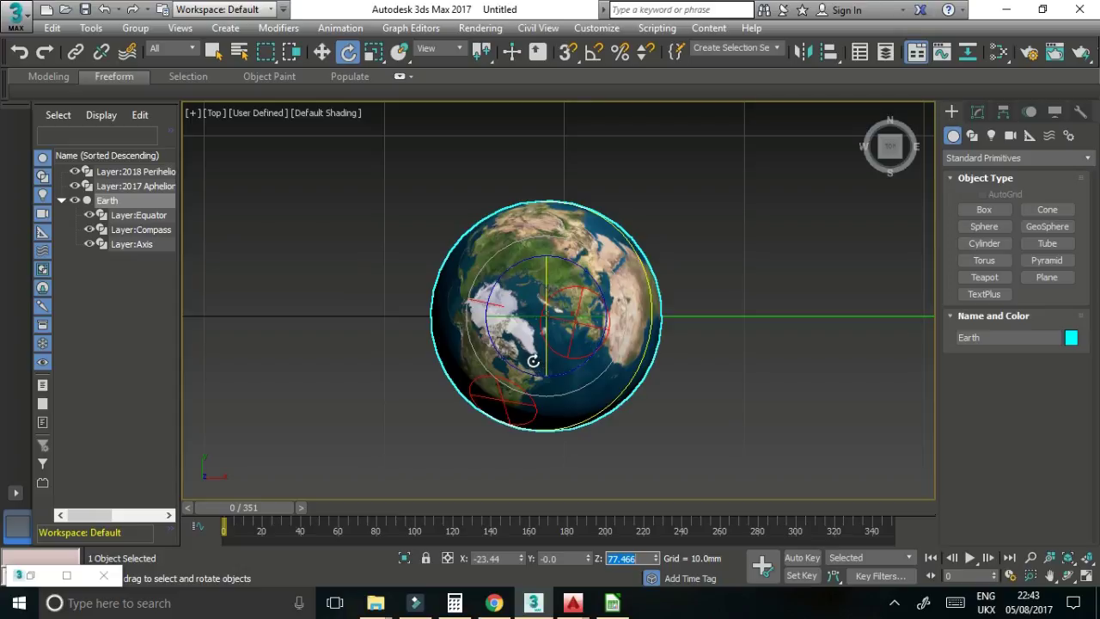
{"action": "scroll", "coordinate": [572, 386], "scroll_direction": "down", "scroll_amount": 10}
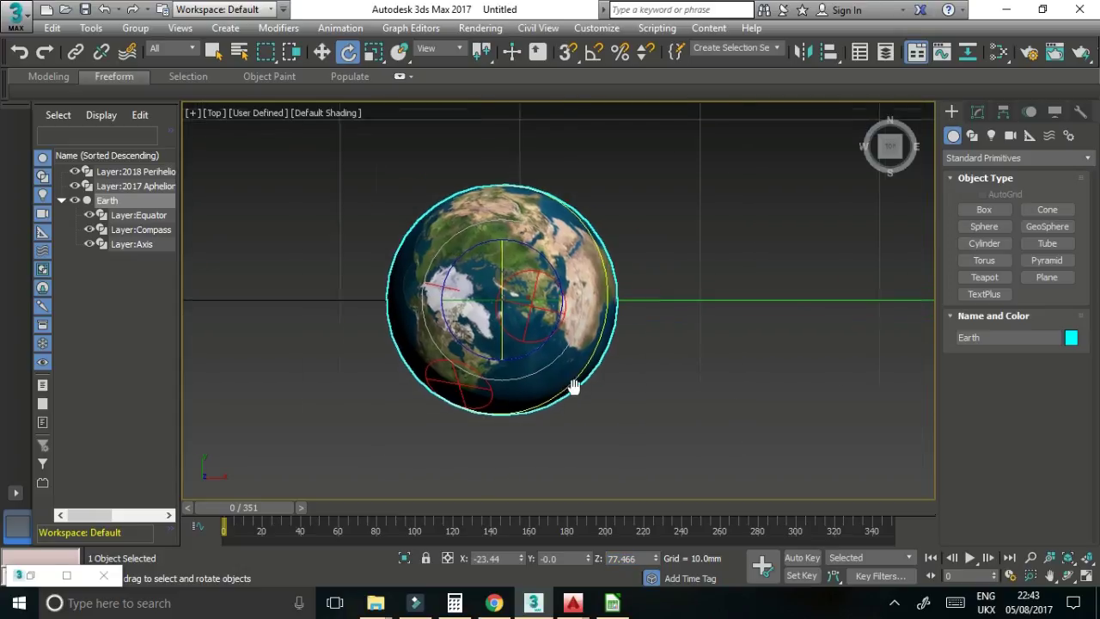
{"action": "scroll", "coordinate": [578, 375], "scroll_direction": "down", "scroll_amount": 2}
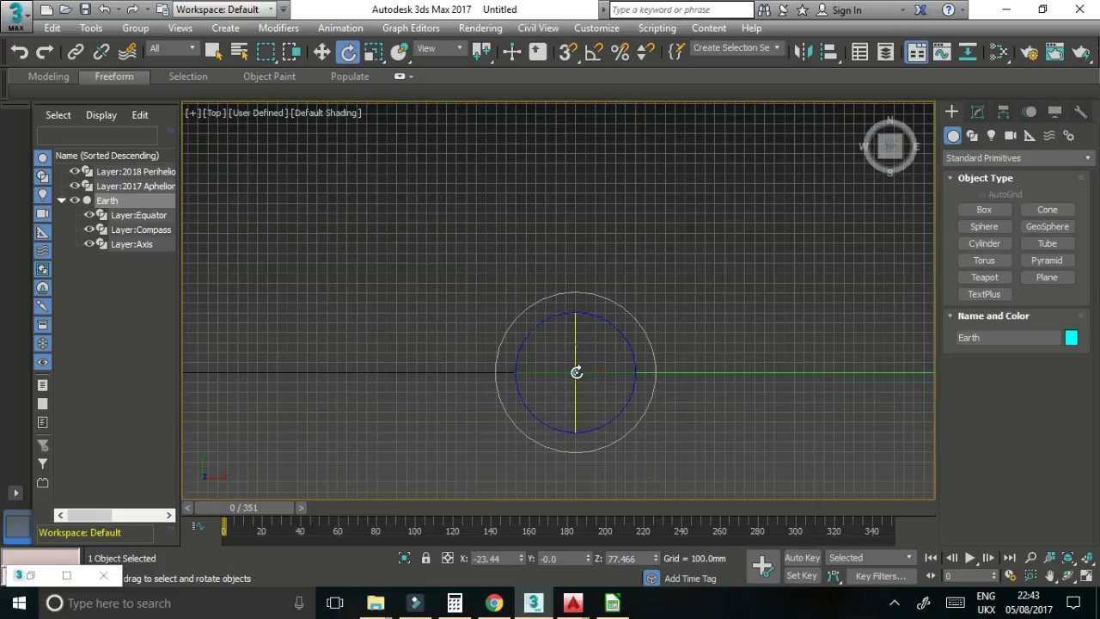
{"action": "scroll", "coordinate": [665, 406], "scroll_direction": "down", "scroll_amount": 3}
{"action": "scroll", "coordinate": [666, 406], "scroll_direction": "down", "scroll_amount": 2}
{"action": "scroll", "coordinate": [437, 300], "scroll_direction": "down", "scroll_amount": 5}
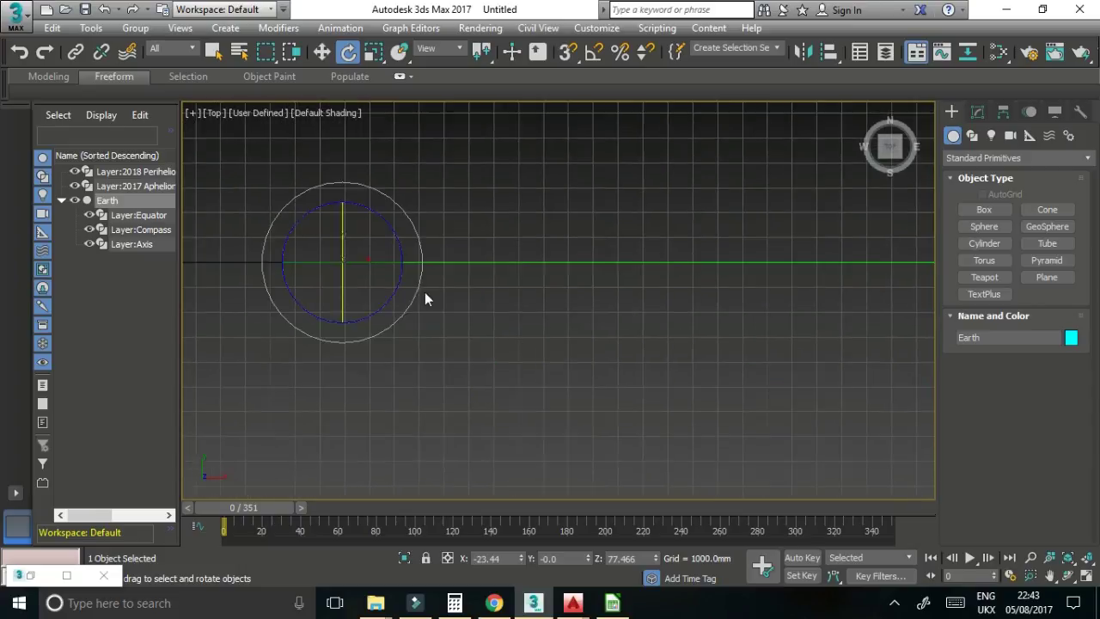
{"action": "scroll", "coordinate": [482, 322], "scroll_direction": "down", "scroll_amount": 3}
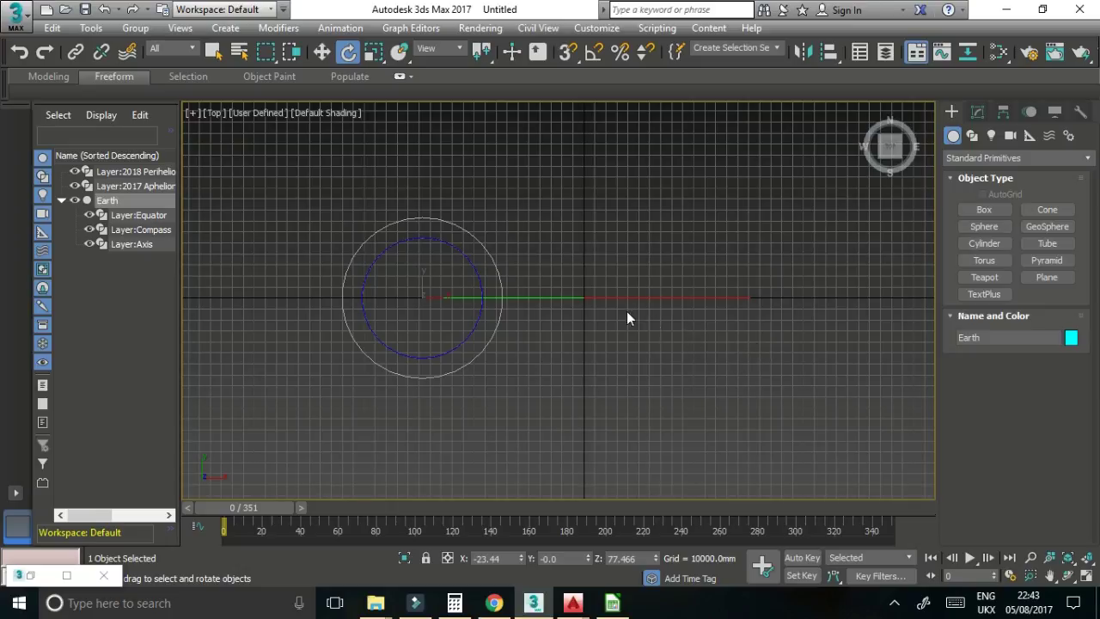
{"action": "scroll", "coordinate": [402, 306], "scroll_direction": "up", "scroll_amount": 3}
{"action": "scroll", "coordinate": [484, 275], "scroll_direction": "down", "scroll_amount": 2}
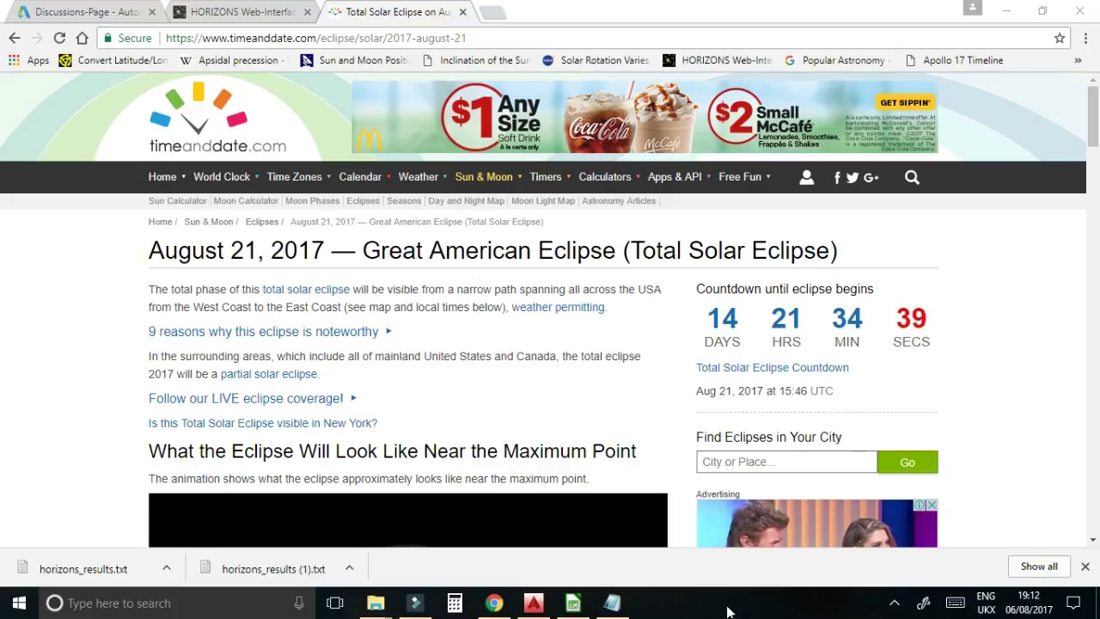
{"action": "left_click", "coordinate": [496, 605]}
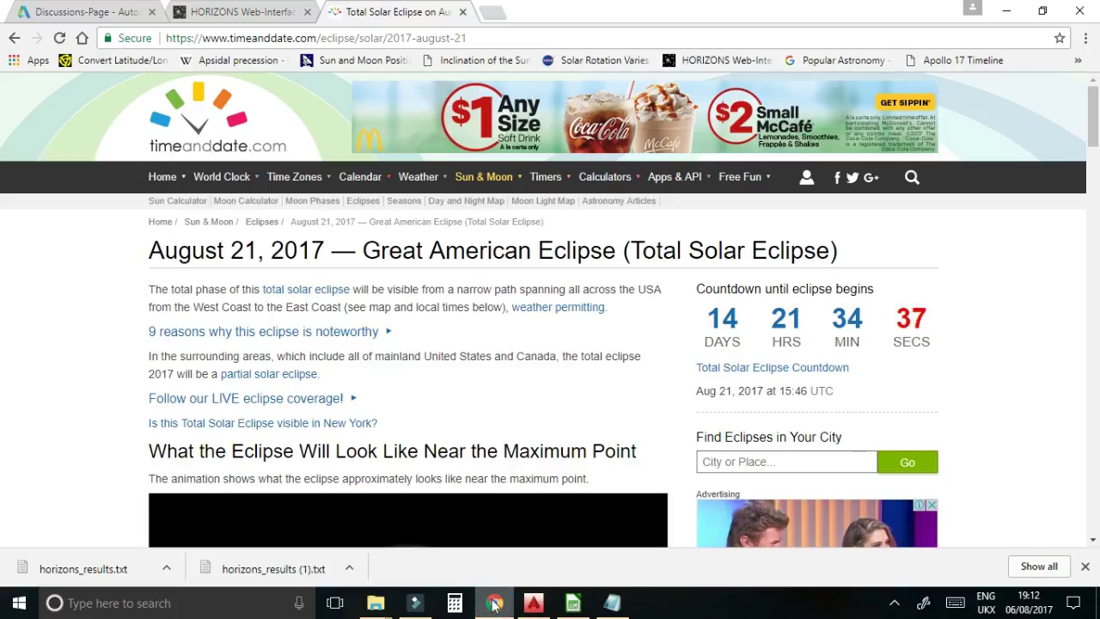
{"action": "left_click", "coordinate": [612, 602]}
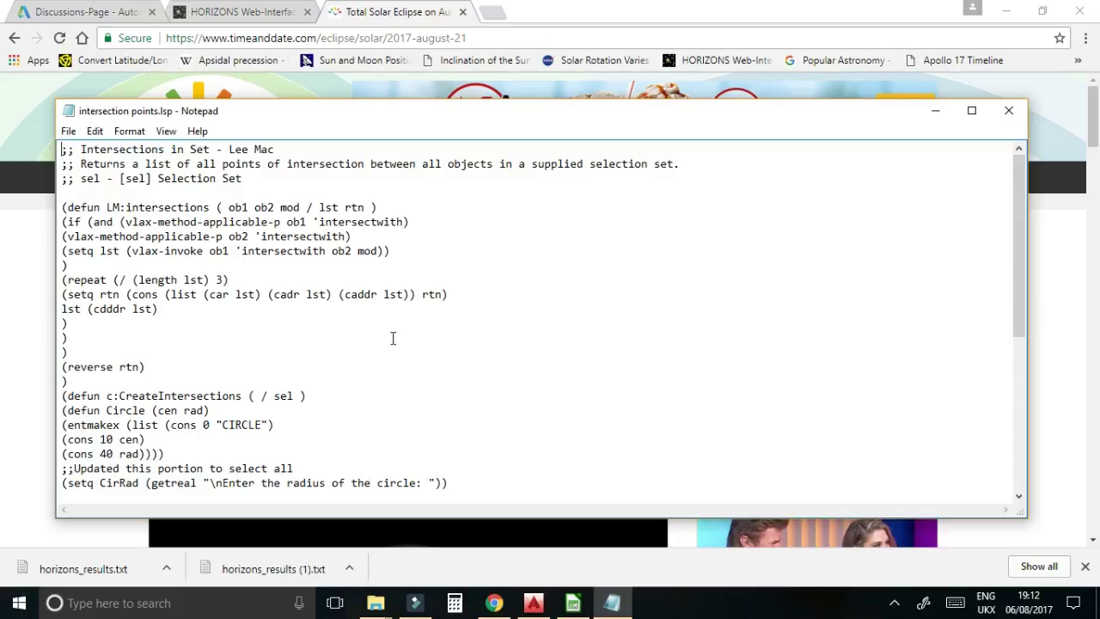
{"action": "scroll", "coordinate": [339, 308], "scroll_direction": "down", "scroll_amount": 5}
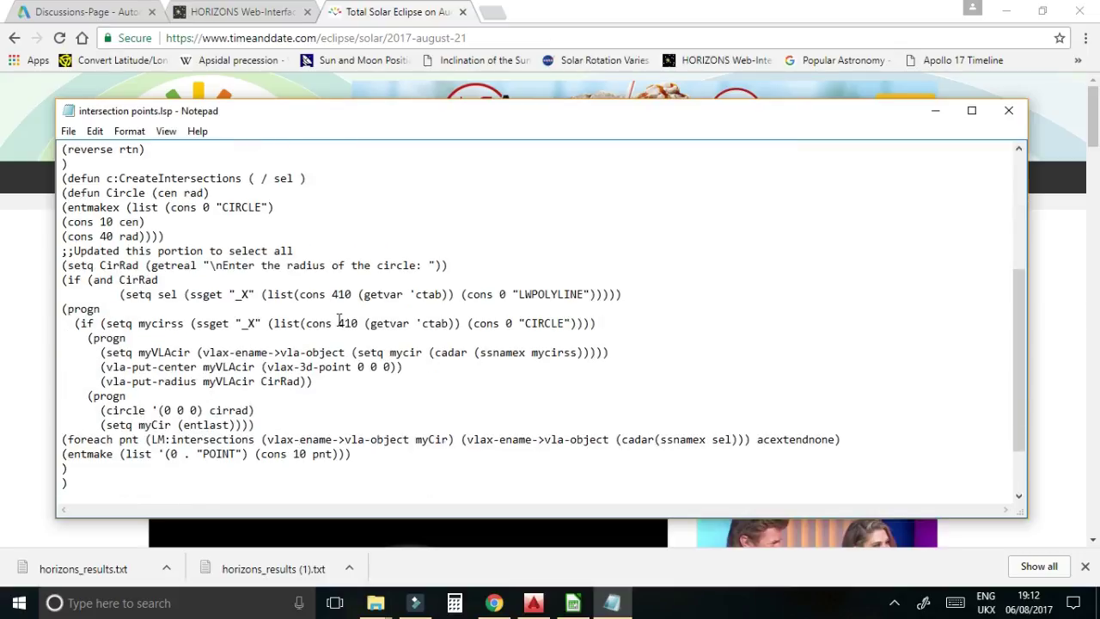
{"action": "scroll", "coordinate": [374, 339], "scroll_direction": "down", "scroll_amount": 2}
{"action": "scroll", "coordinate": [361, 348], "scroll_direction": "up", "scroll_amount": 6}
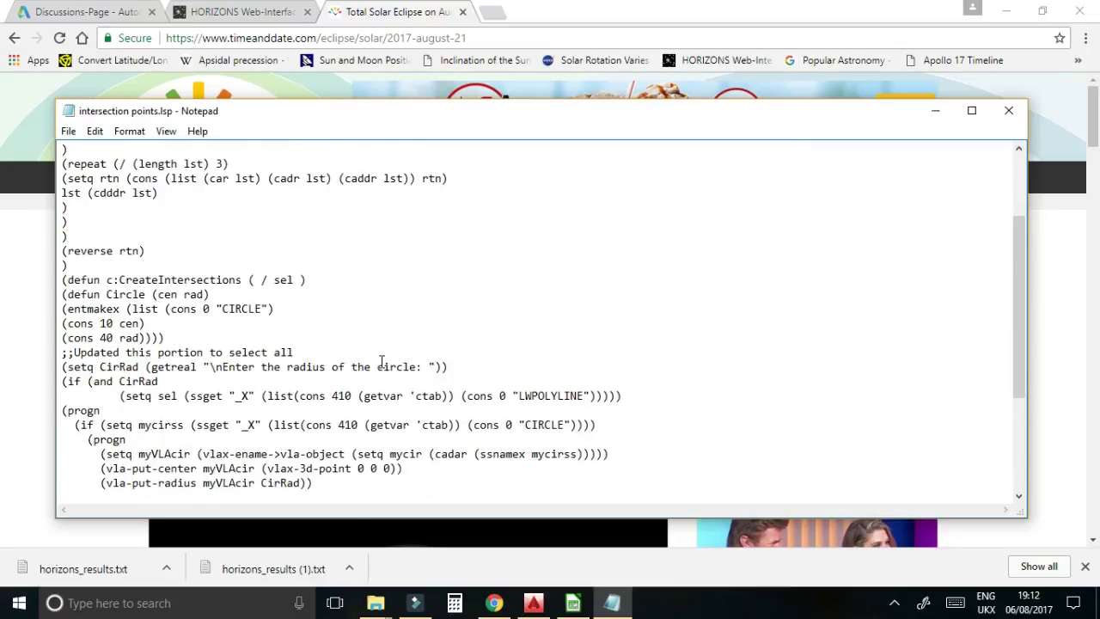
{"action": "scroll", "coordinate": [291, 347], "scroll_direction": "up", "scroll_amount": 1}
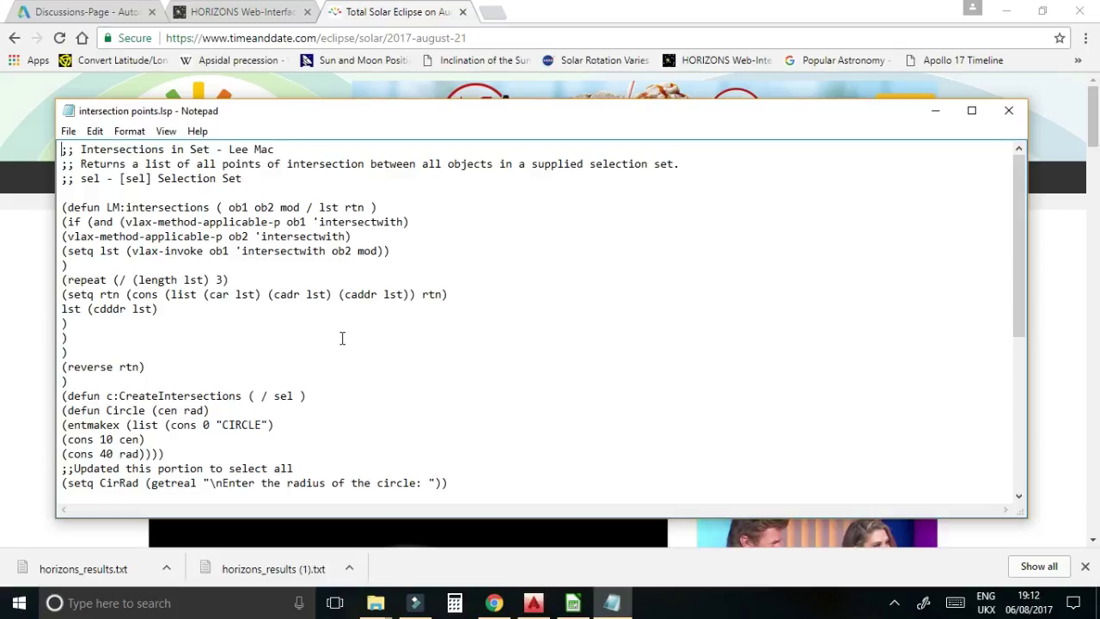
{"action": "left_click", "coordinate": [939, 110]}
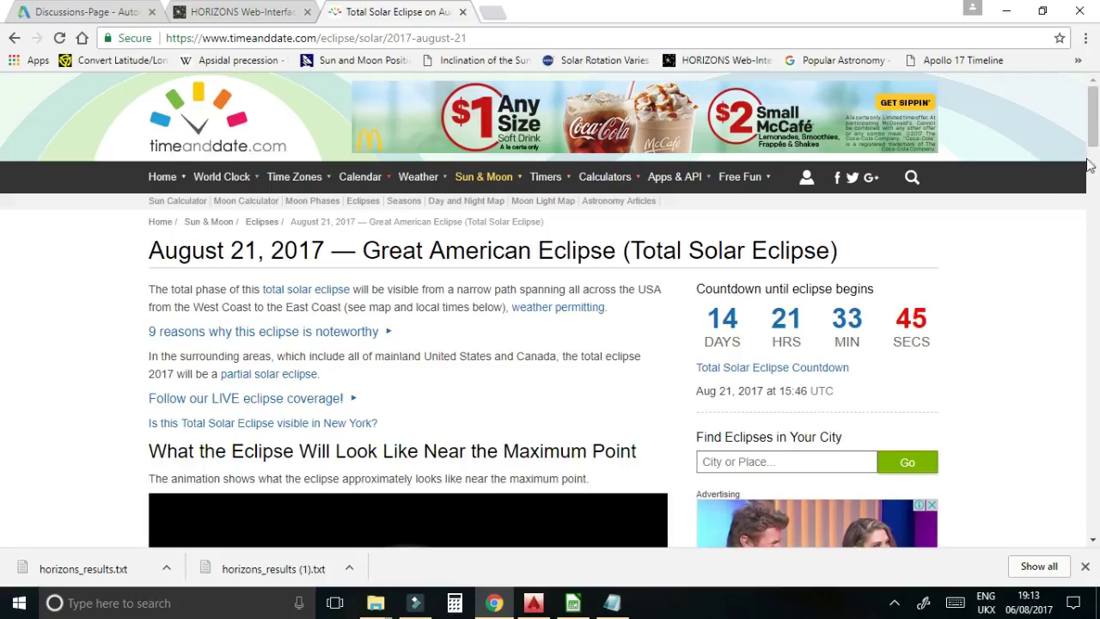
- Review the eclipse timeline, then generate and download the Sun's 2017-08-21 HORIZONS ephemeris
{"action": "left_click_drag", "start_coordinate": [1094, 109], "coordinate": [1095, 436]}
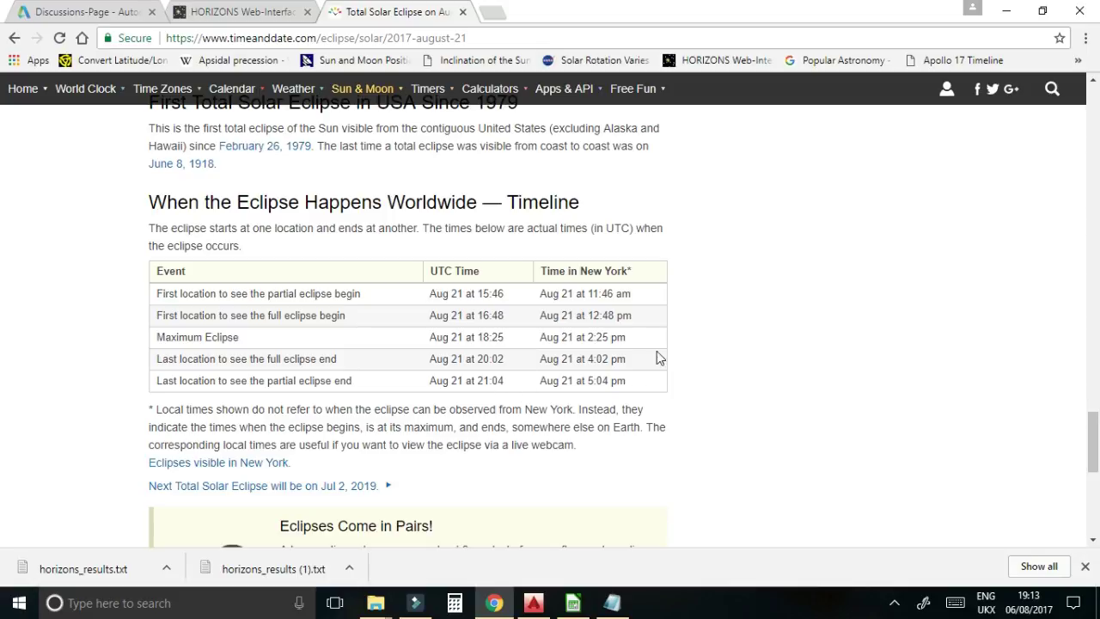
{"action": "left_click", "coordinate": [219, 12]}
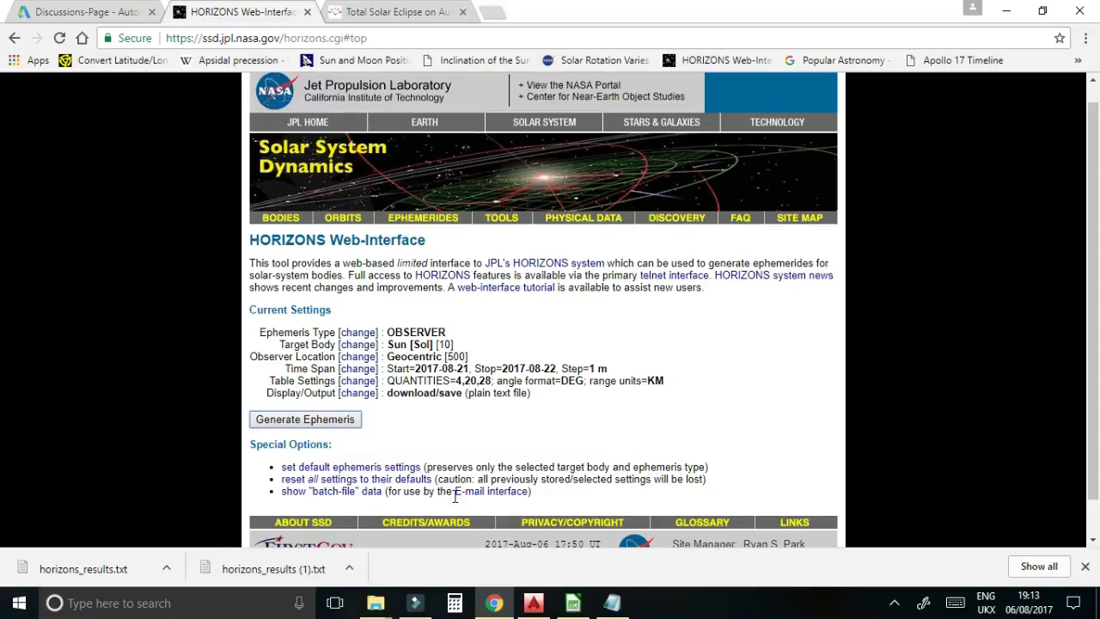
{"action": "left_click", "coordinate": [342, 421]}
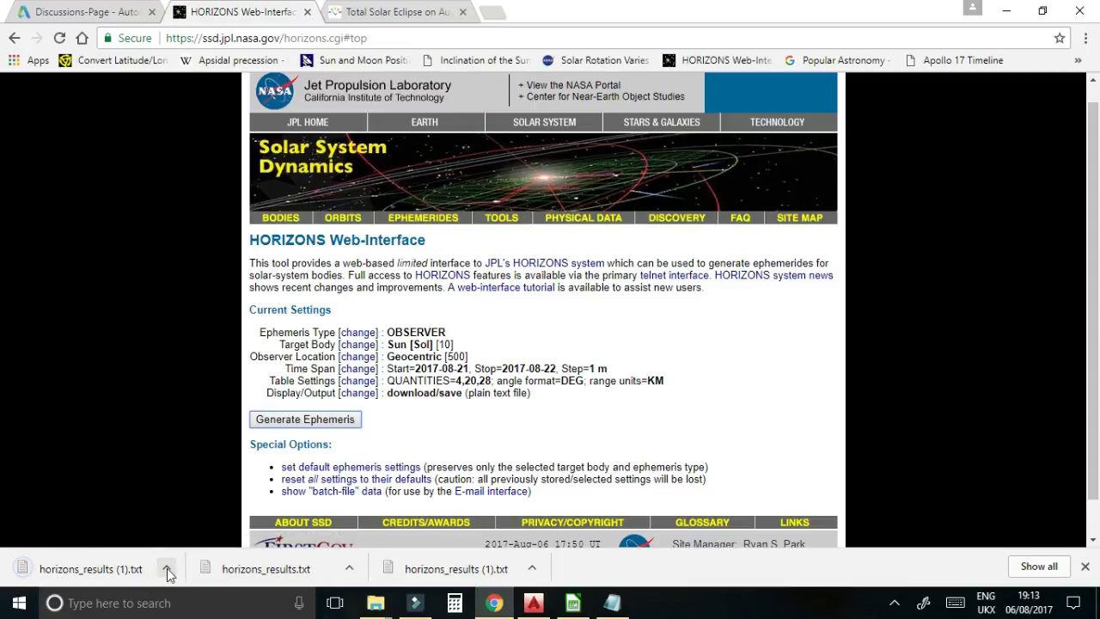
{"action": "left_click", "coordinate": [166, 567]}
- Open the downloaded ephemeris and delete everything before 15:00 and after 22:00
{"action": "left_click", "coordinate": [215, 471]}
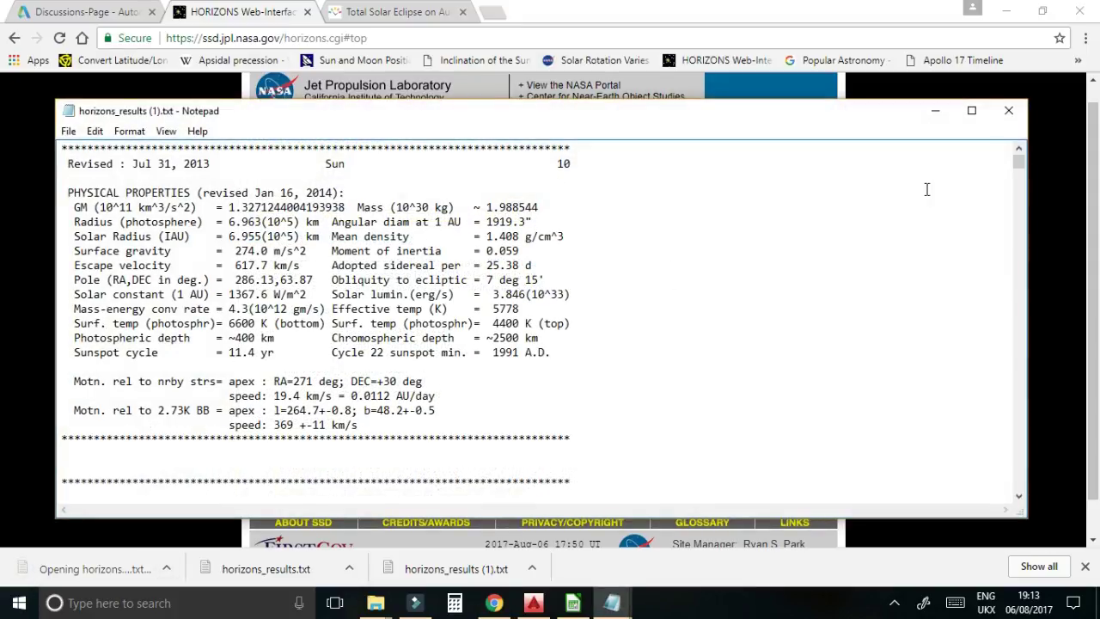
{"action": "left_click_drag", "start_coordinate": [1022, 163], "coordinate": [1016, 357]}
{"action": "scroll", "coordinate": [679, 427], "scroll_direction": "down", "scroll_amount": 5}
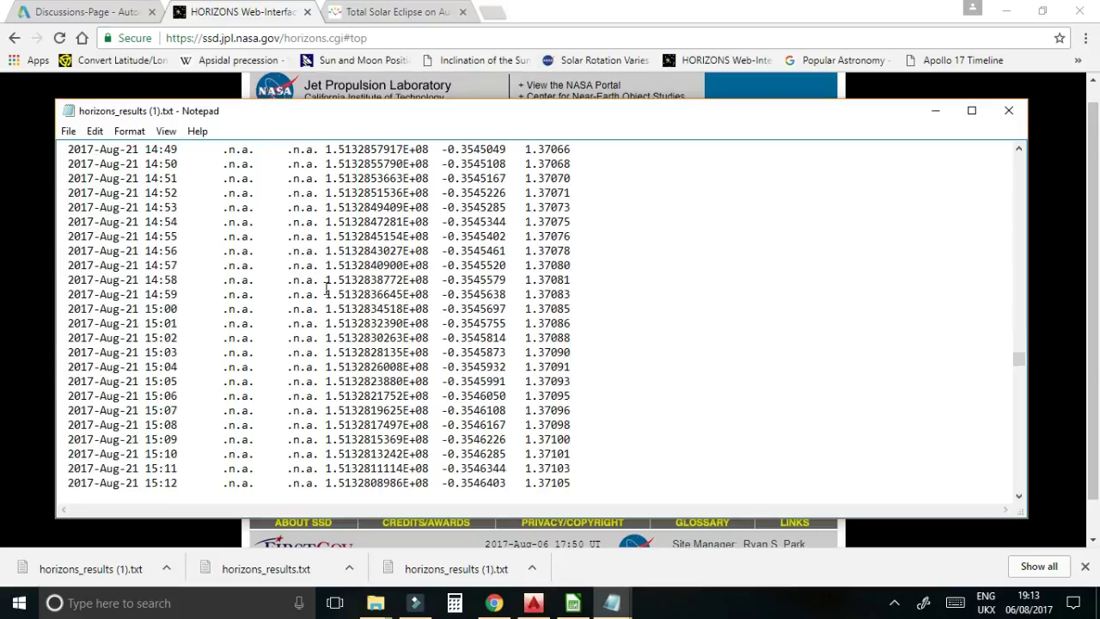
{"action": "left_click", "coordinate": [576, 294], "text": "shift"}
{"action": "key", "text": "Delete"}
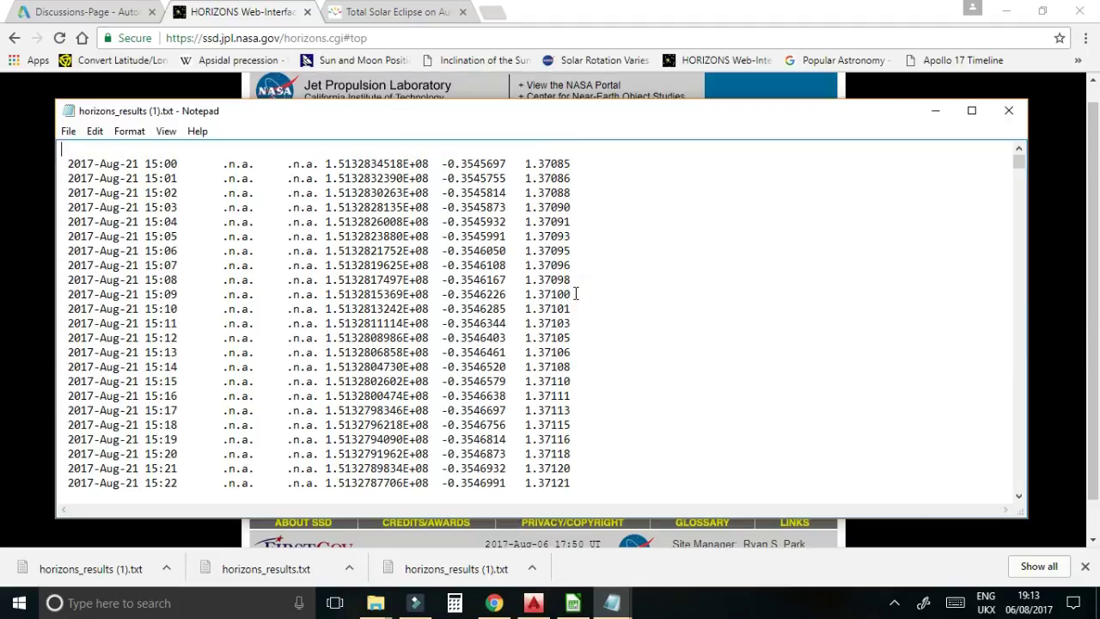
{"action": "left_click_drag", "start_coordinate": [1019, 160], "coordinate": [1051, 399]}
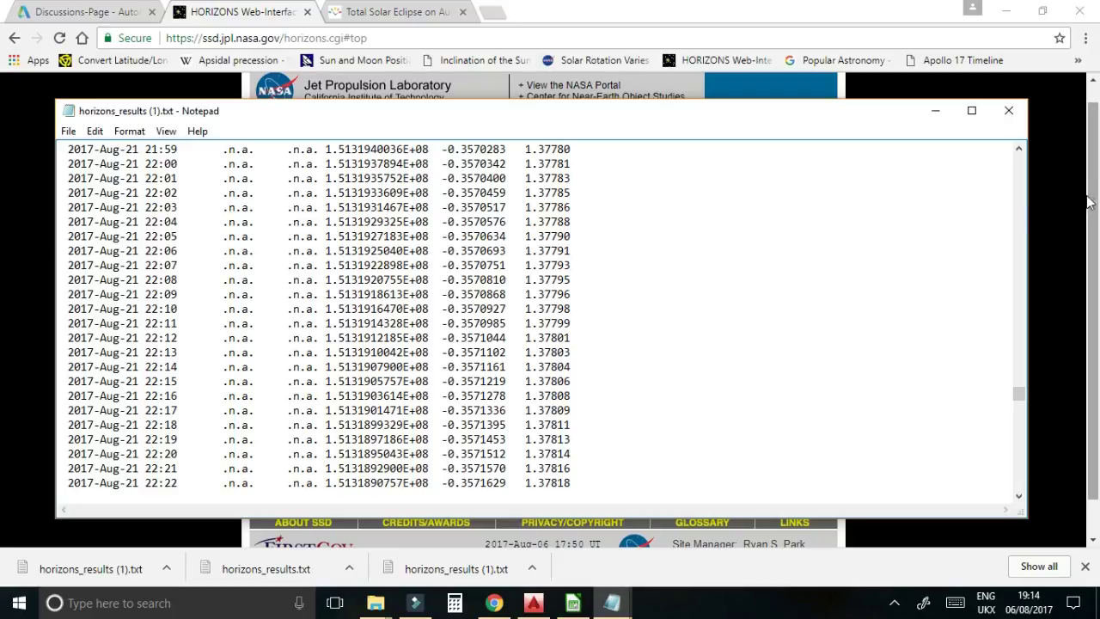
{"action": "left_click_drag", "start_coordinate": [1019, 393], "coordinate": [1019, 483]}
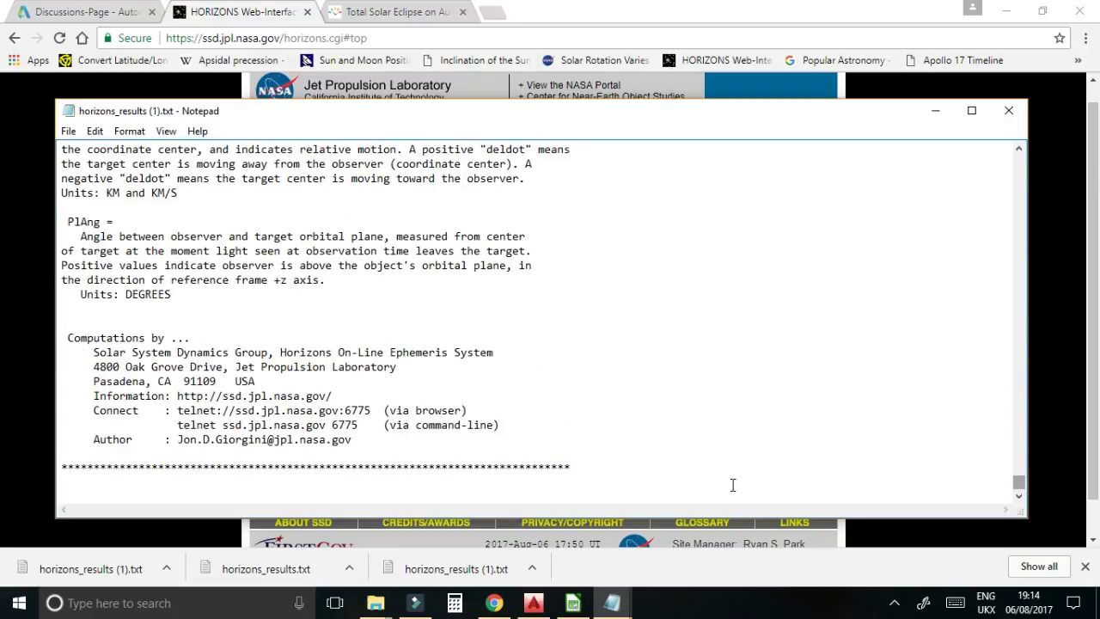
{"action": "key", "text": "ctrl+a"}
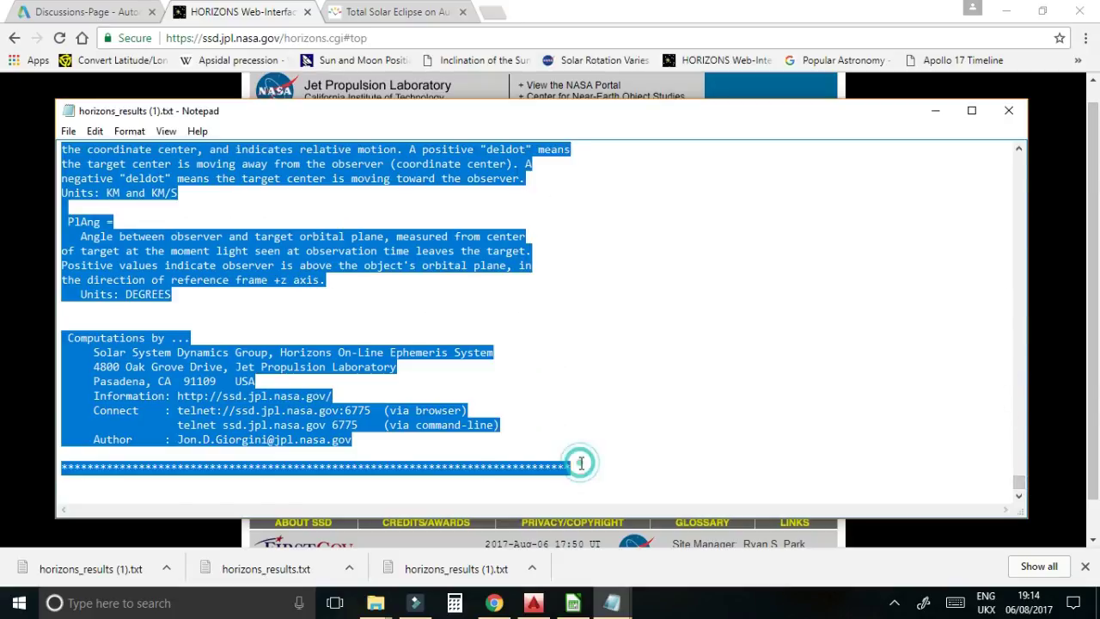
{"action": "key", "text": "ctrl+v"}
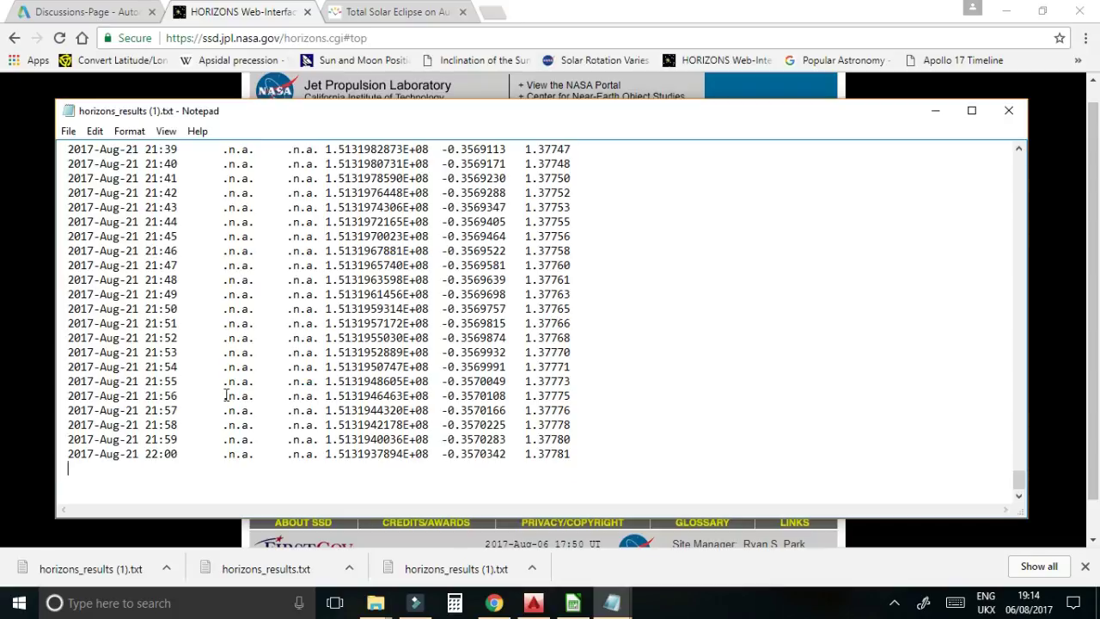
- Save the trimmed ephemeris over horizons_results.txt on the Desktop and minimise Notepad
{"action": "left_click", "coordinate": [68, 130]}
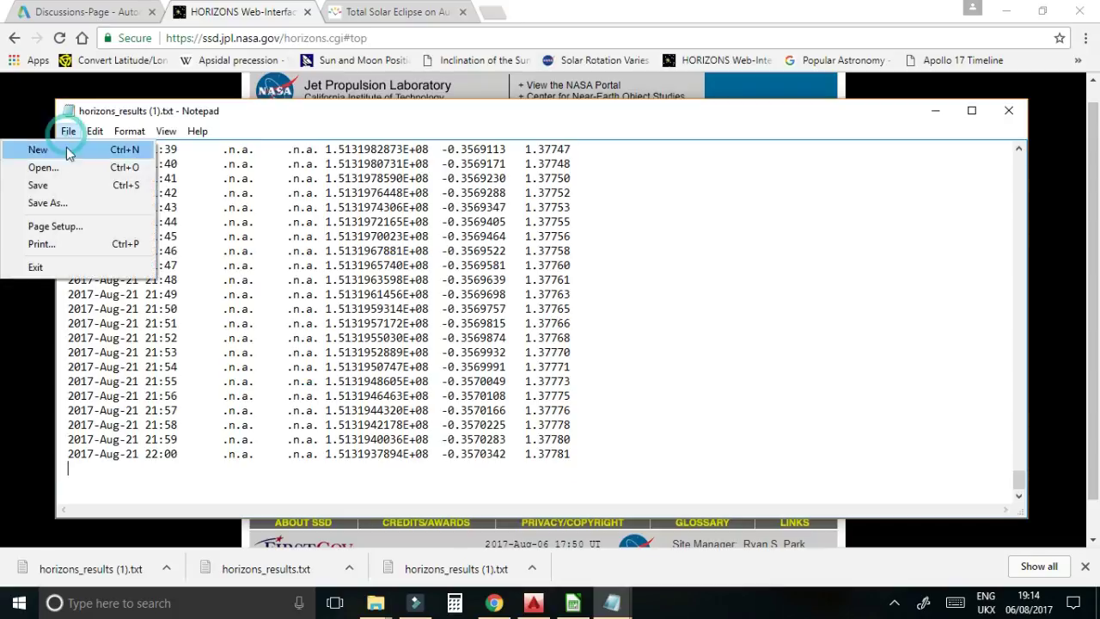
{"action": "left_click", "coordinate": [67, 203]}
{"action": "left_click", "coordinate": [123, 253]}
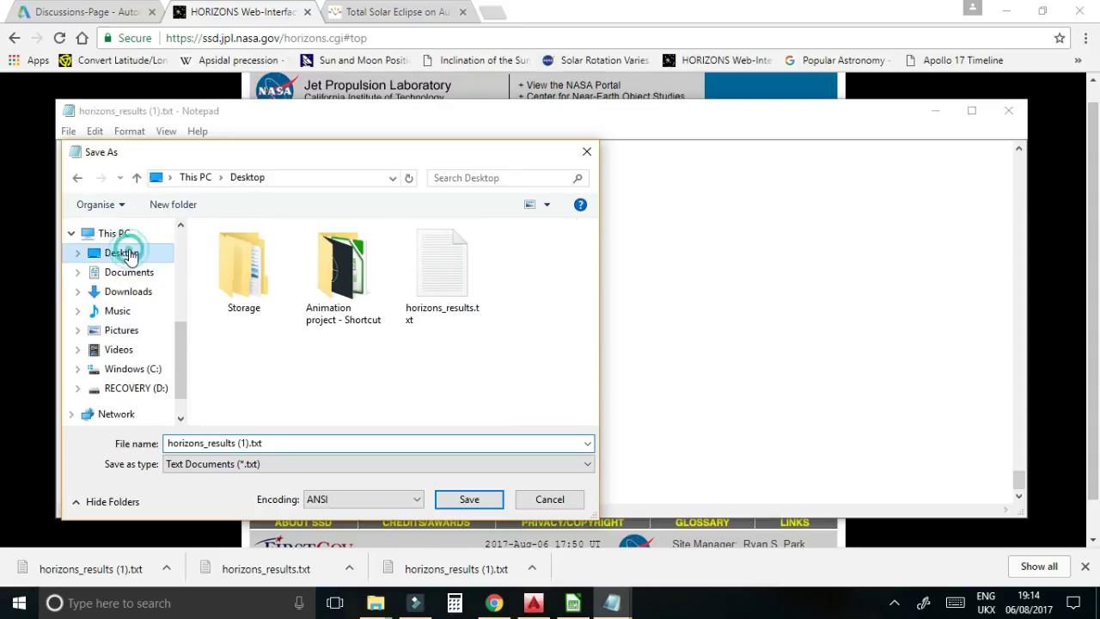
{"action": "left_click", "coordinate": [425, 292]}
{"action": "left_click", "coordinate": [471, 502]}
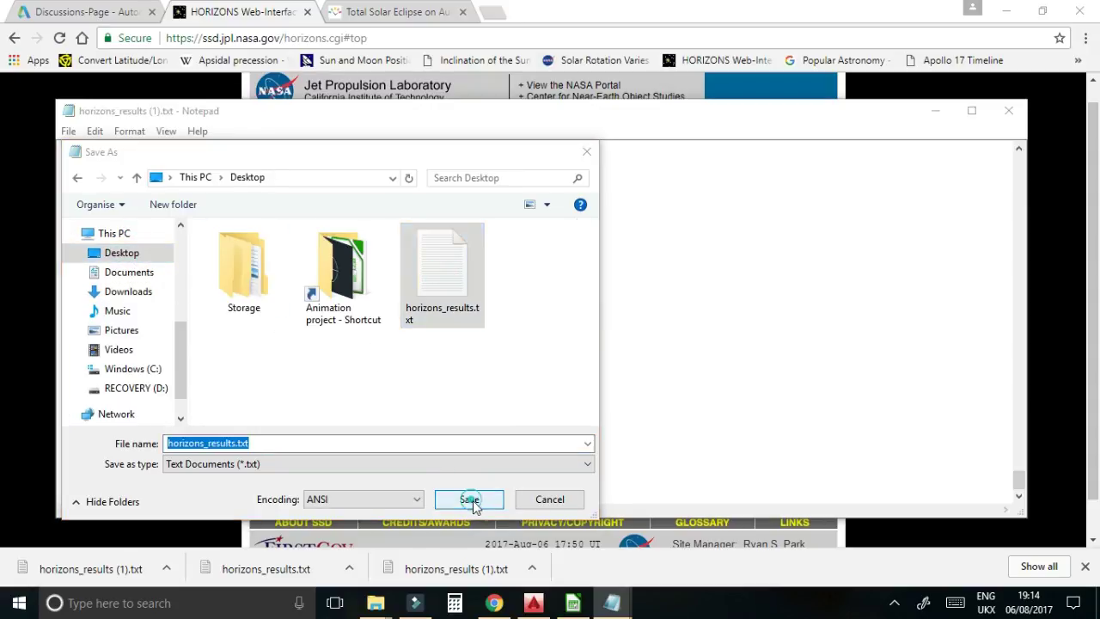
{"action": "left_click", "coordinate": [587, 303]}
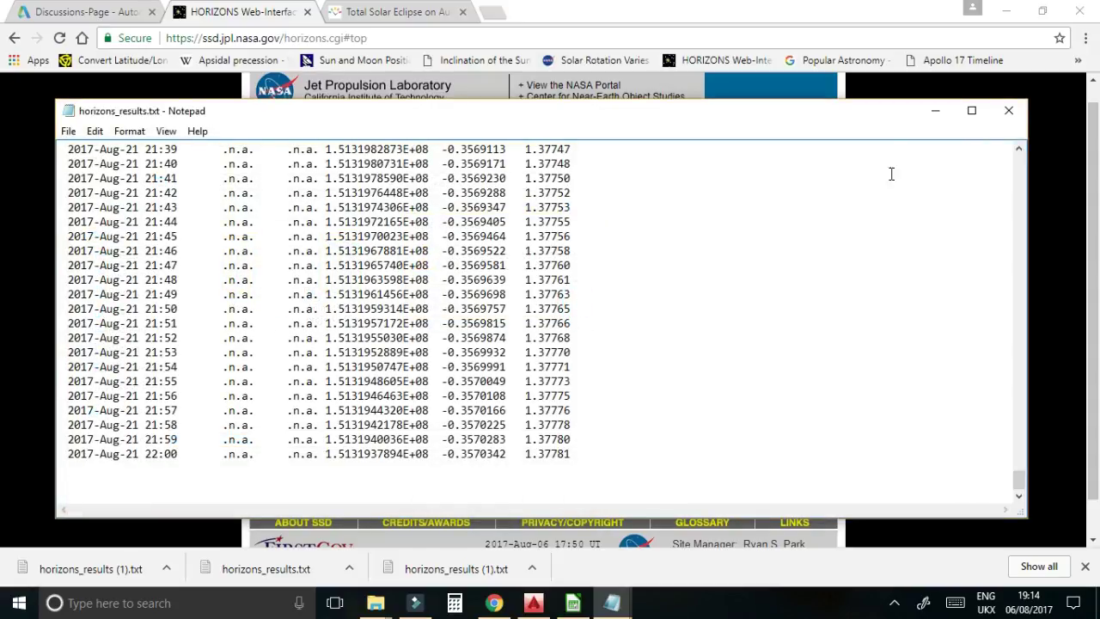
{"action": "left_click", "coordinate": [934, 110]}
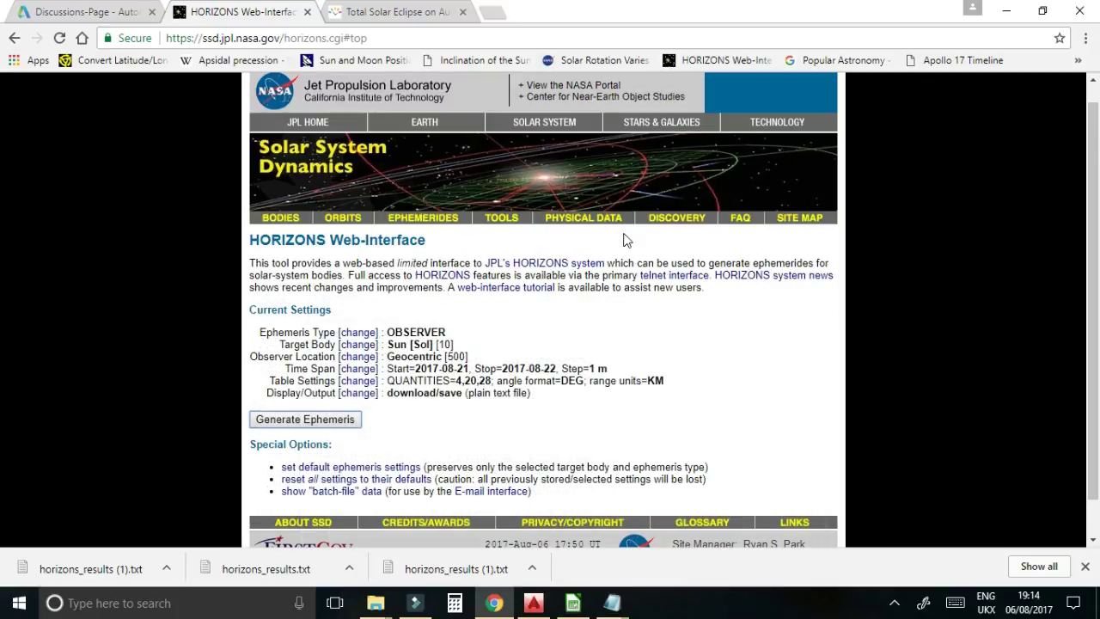
{"action": "left_click", "coordinate": [573, 603]}
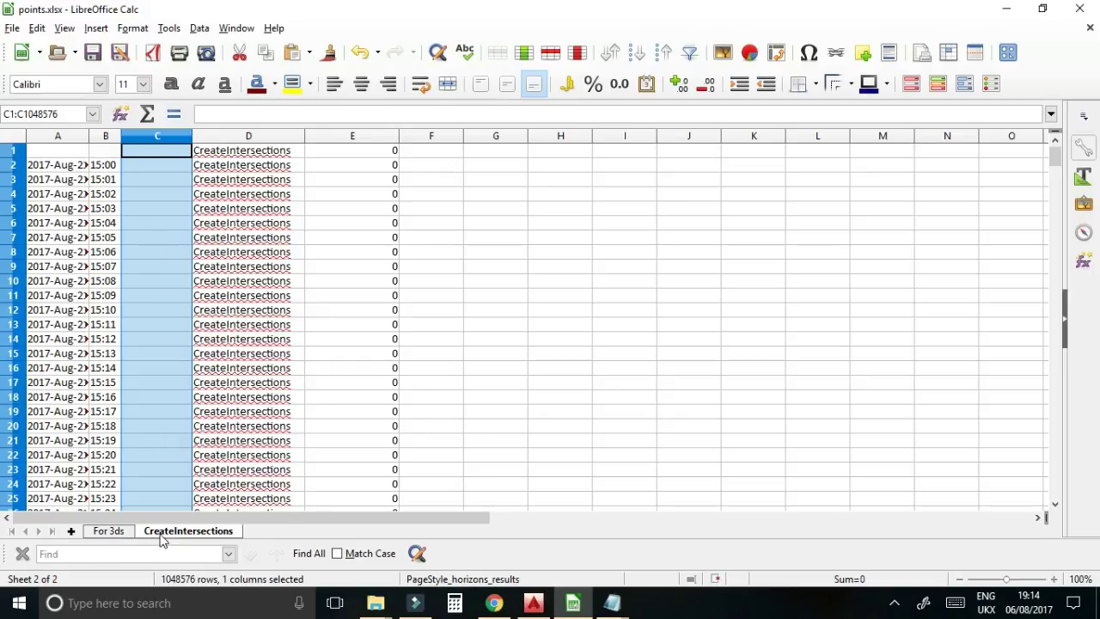
- Insert horizons_results.txt as a new sheet, accepting the default text import settings
{"action": "left_click", "coordinate": [95, 29]}
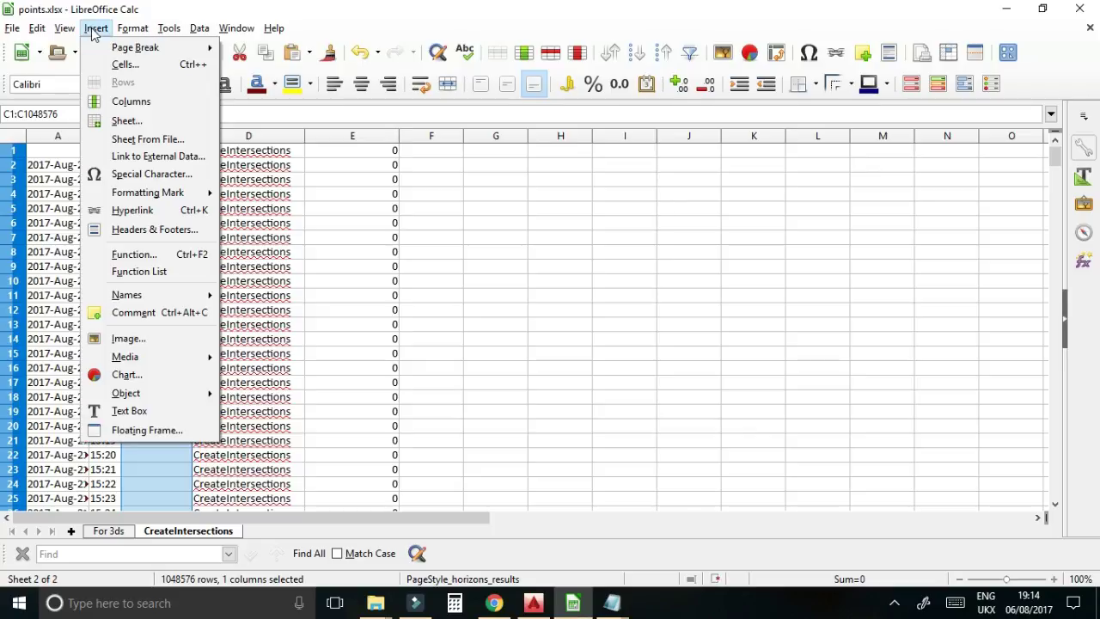
{"action": "left_click", "coordinate": [142, 139]}
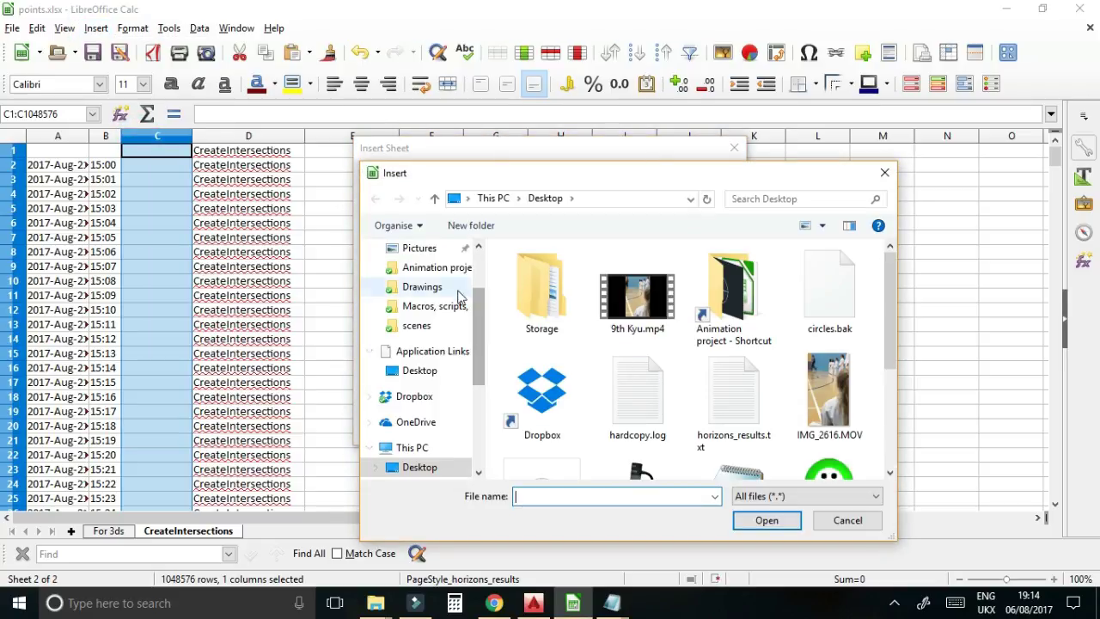
{"action": "scroll", "coordinate": [475, 307], "scroll_direction": "up", "scroll_amount": 3}
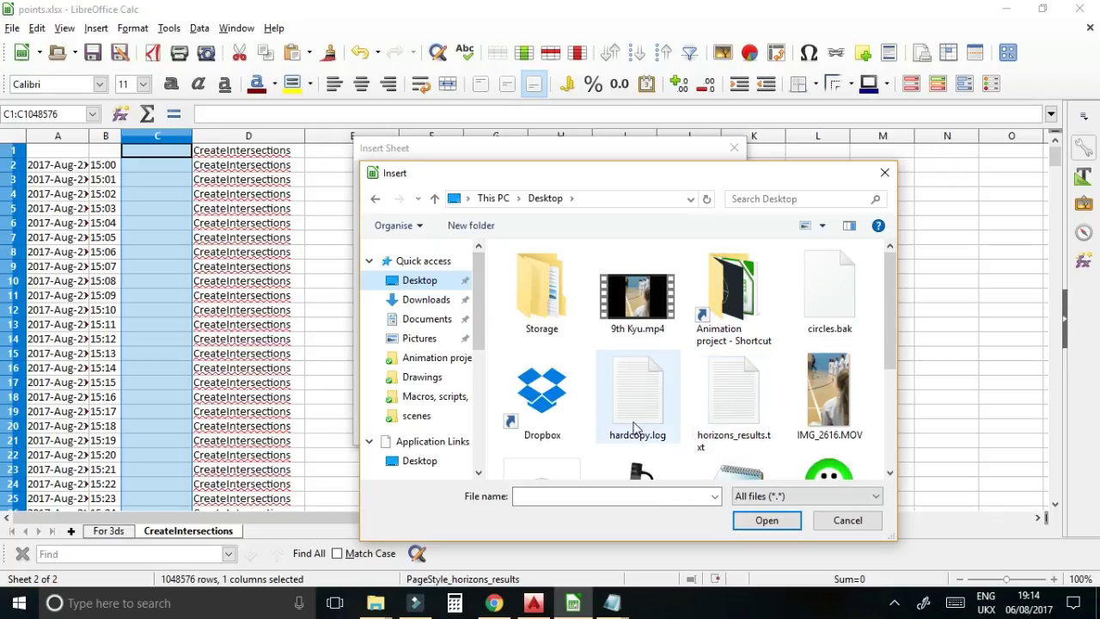
{"action": "left_click", "coordinate": [742, 398]}
{"action": "left_click", "coordinate": [757, 521]}
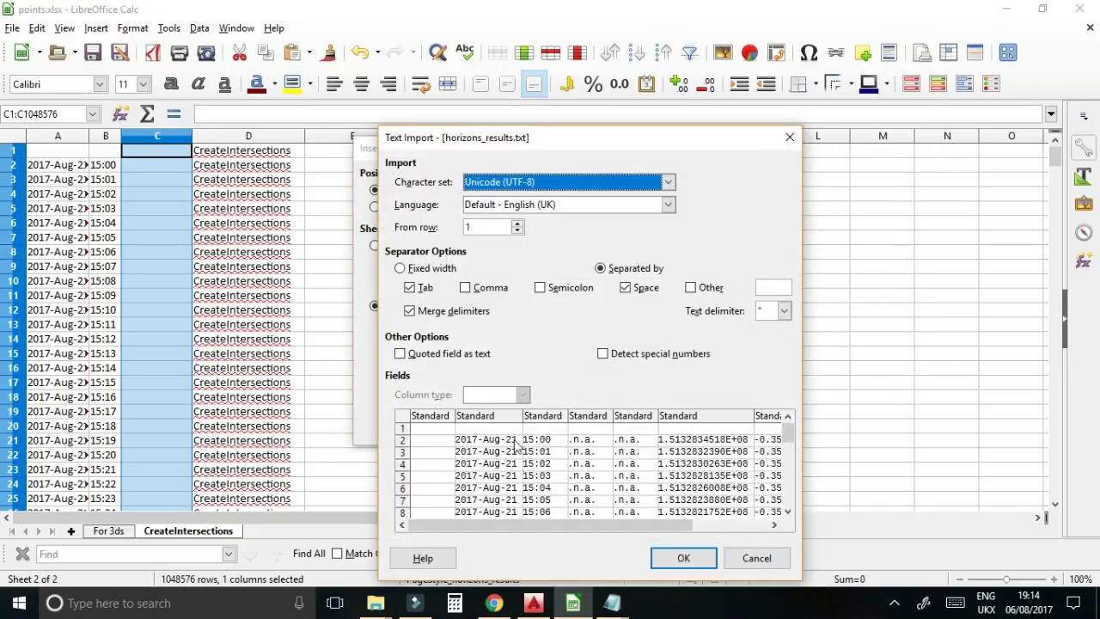
{"action": "left_click", "coordinate": [679, 559]}
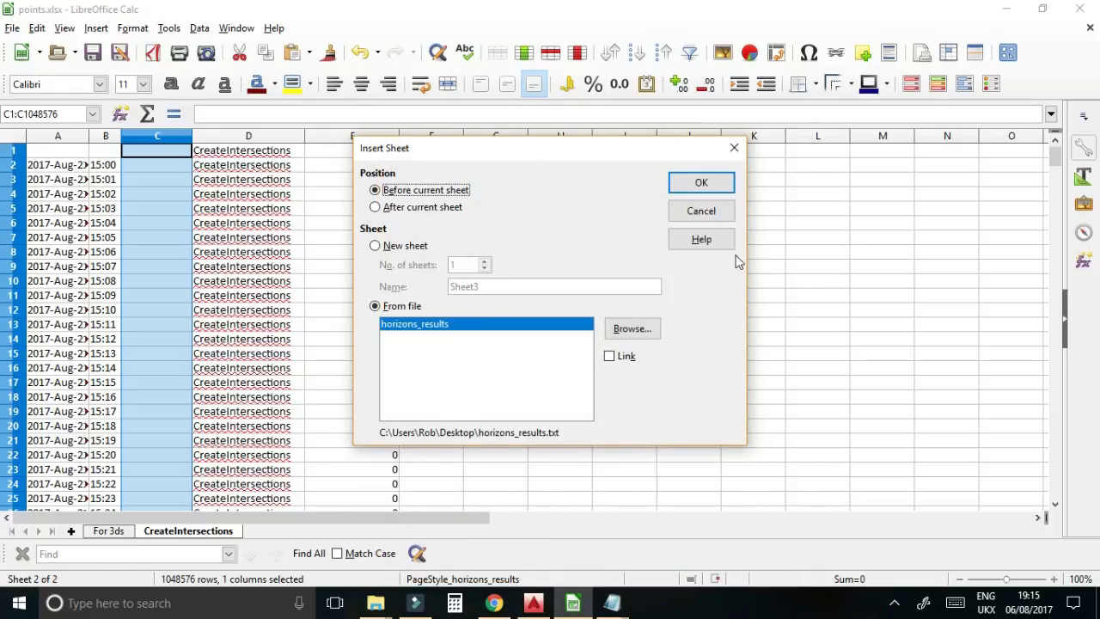
{"action": "left_click", "coordinate": [702, 184]}
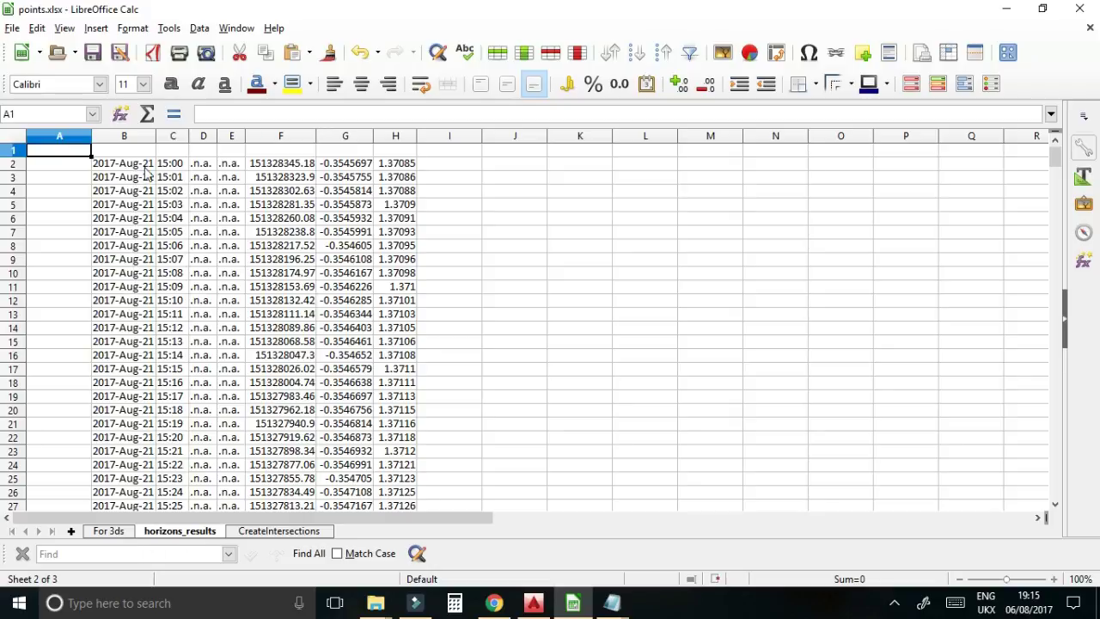
- Copy column F of horizons_results into column C of the CreateIntersections sheet
{"action": "left_click", "coordinate": [275, 165]}
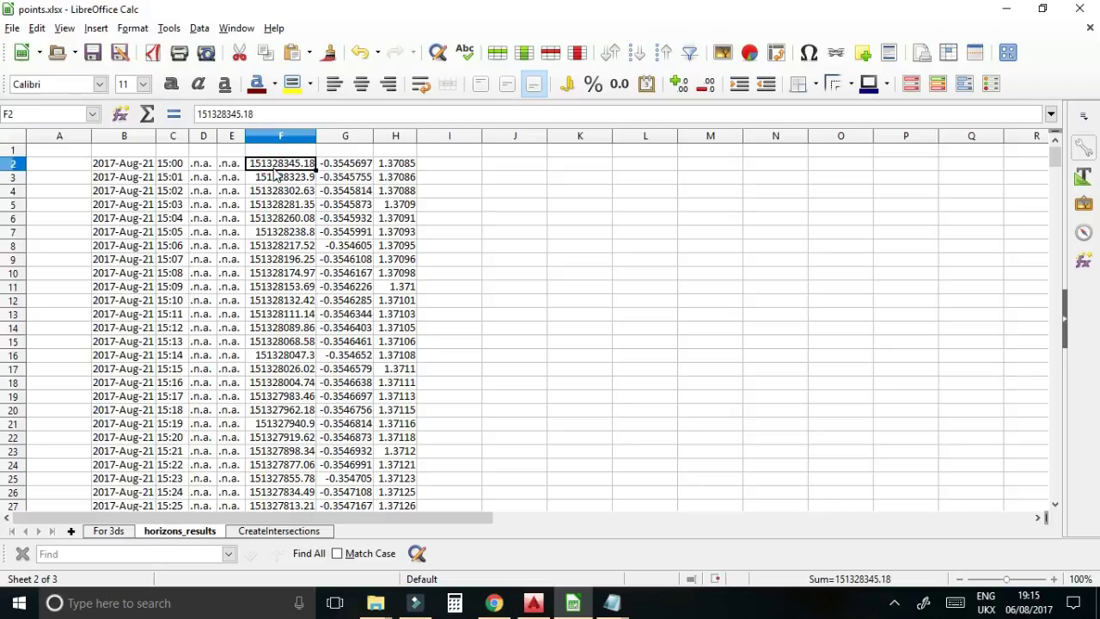
{"action": "left_click", "coordinate": [291, 140]}
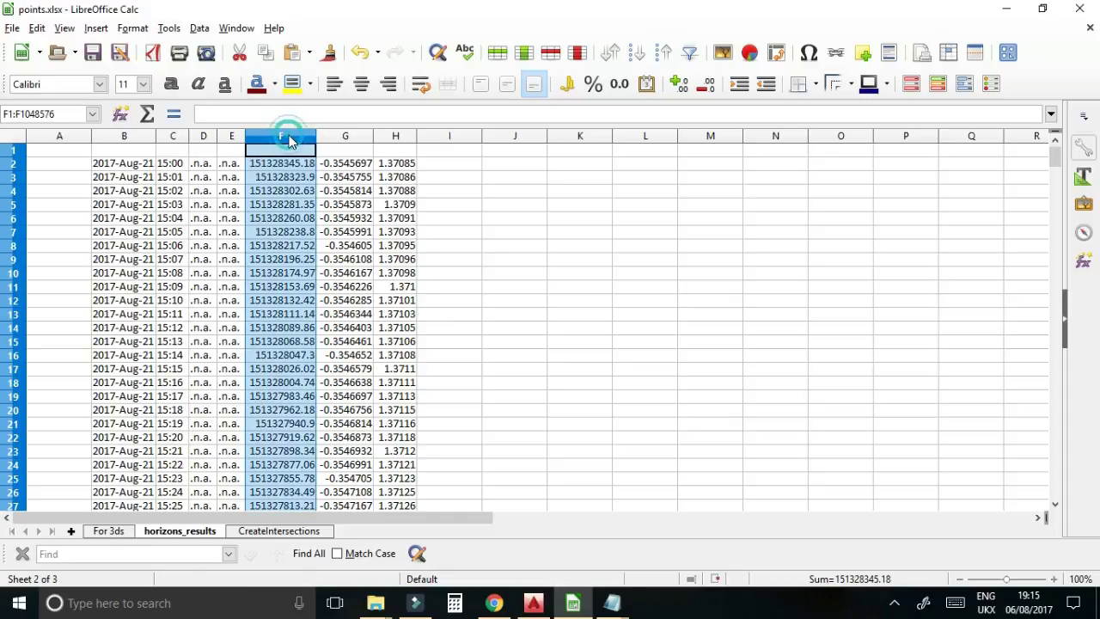
{"action": "right_click", "coordinate": [290, 140]}
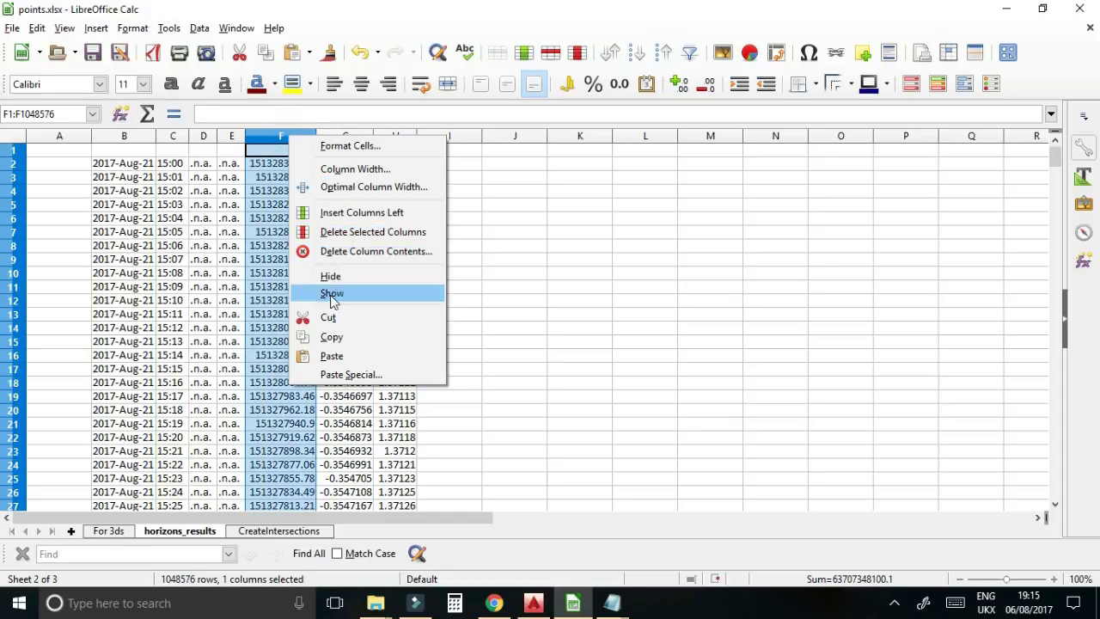
{"action": "left_click", "coordinate": [333, 338]}
{"action": "left_click", "coordinate": [245, 534]}
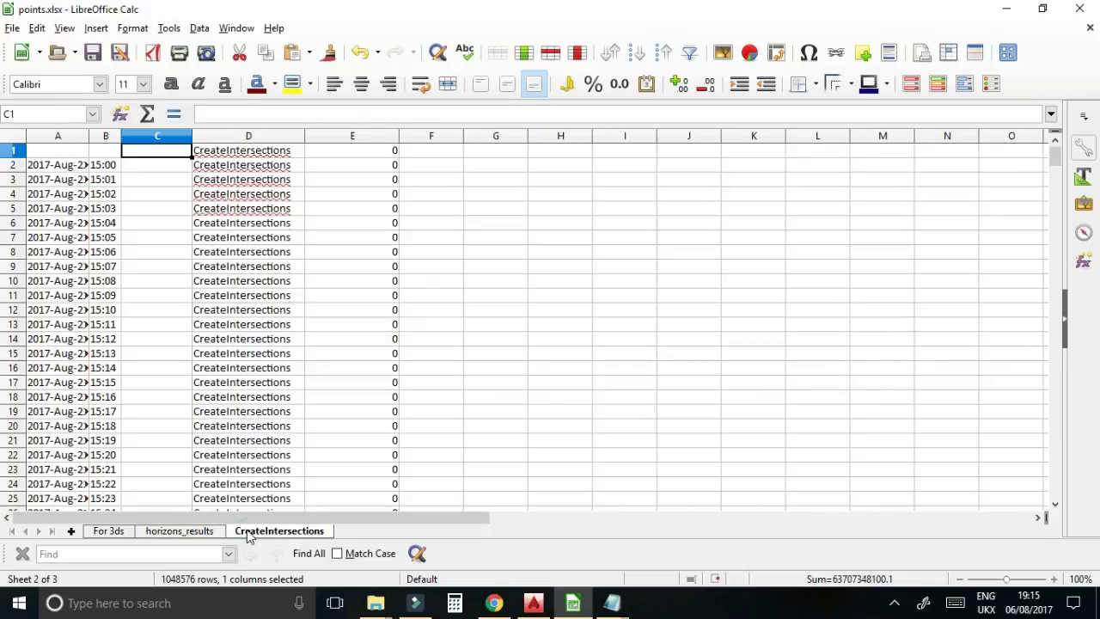
{"action": "right_click", "coordinate": [149, 142]}
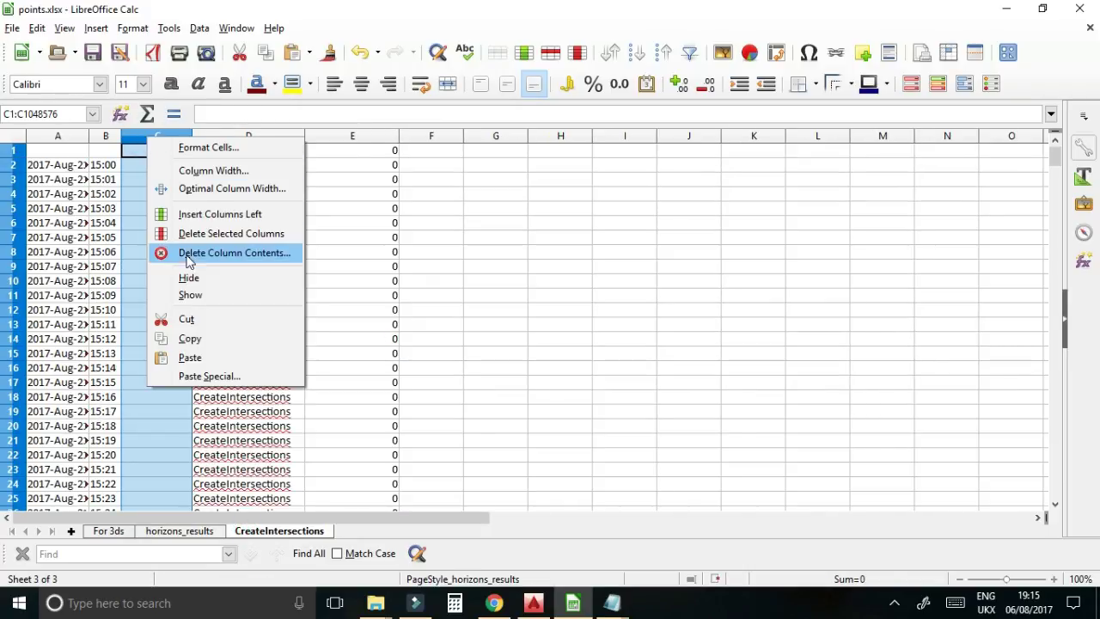
{"action": "left_click", "coordinate": [193, 359]}
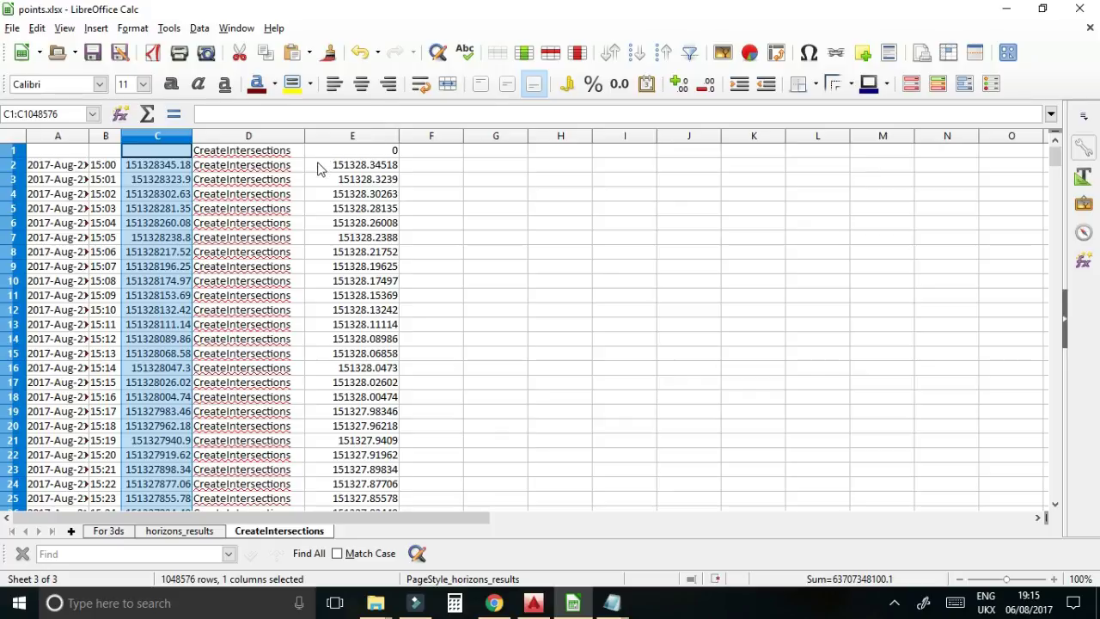
- Clear header cells D1 and E1, then check the C/1000 formula in E2
{"action": "left_click", "coordinate": [286, 152]}
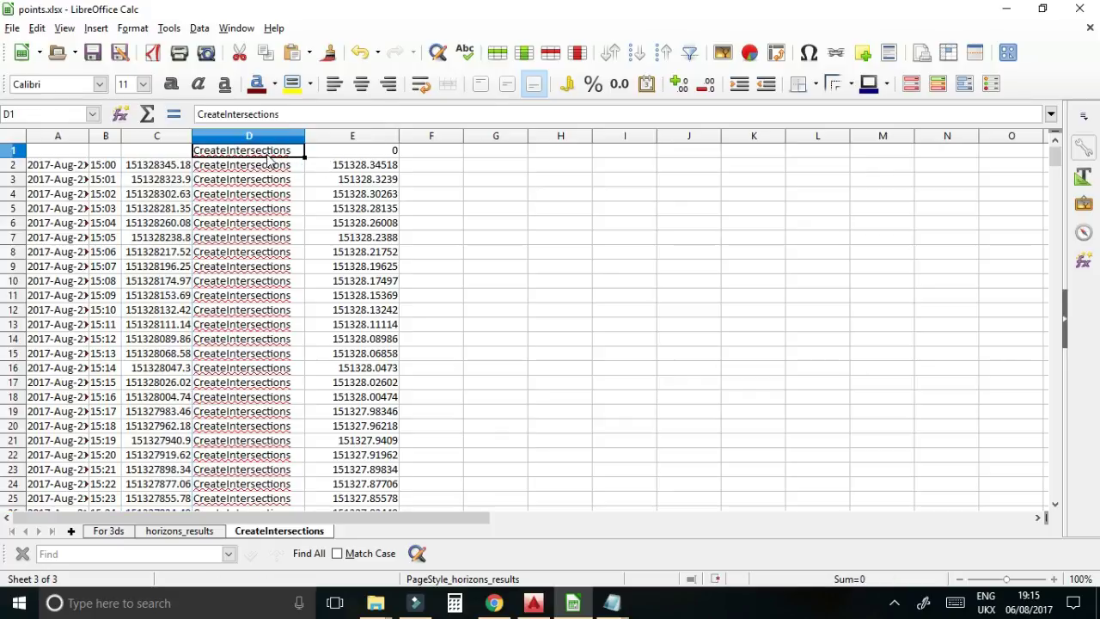
{"action": "left_click_drag", "start_coordinate": [269, 157], "coordinate": [334, 147]}
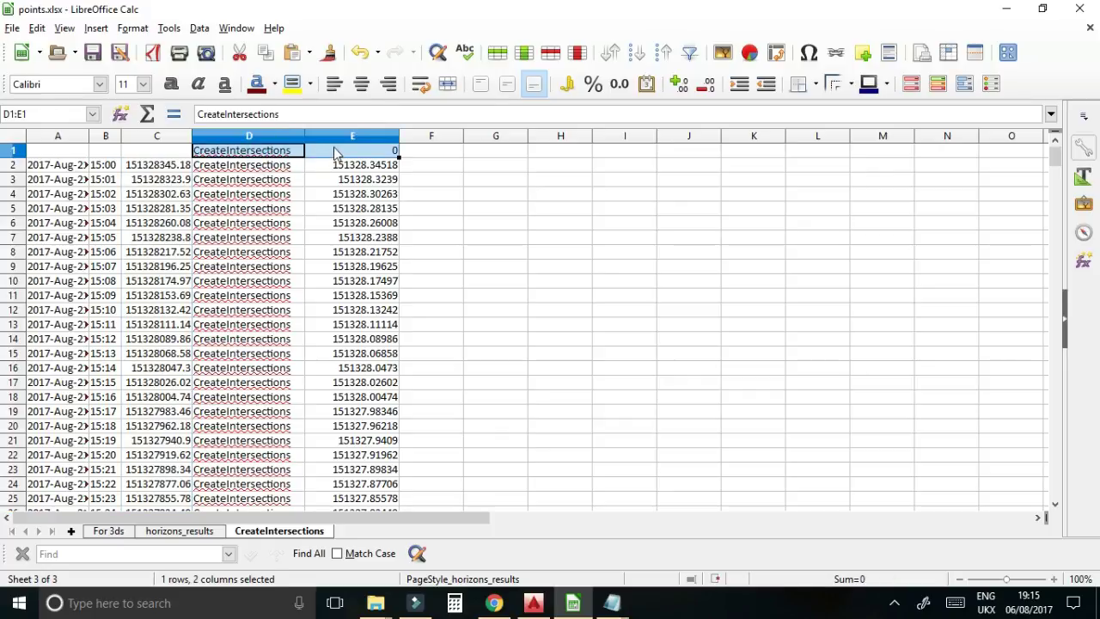
{"action": "key", "text": "Delete"}
{"action": "left_click", "coordinate": [456, 180]}
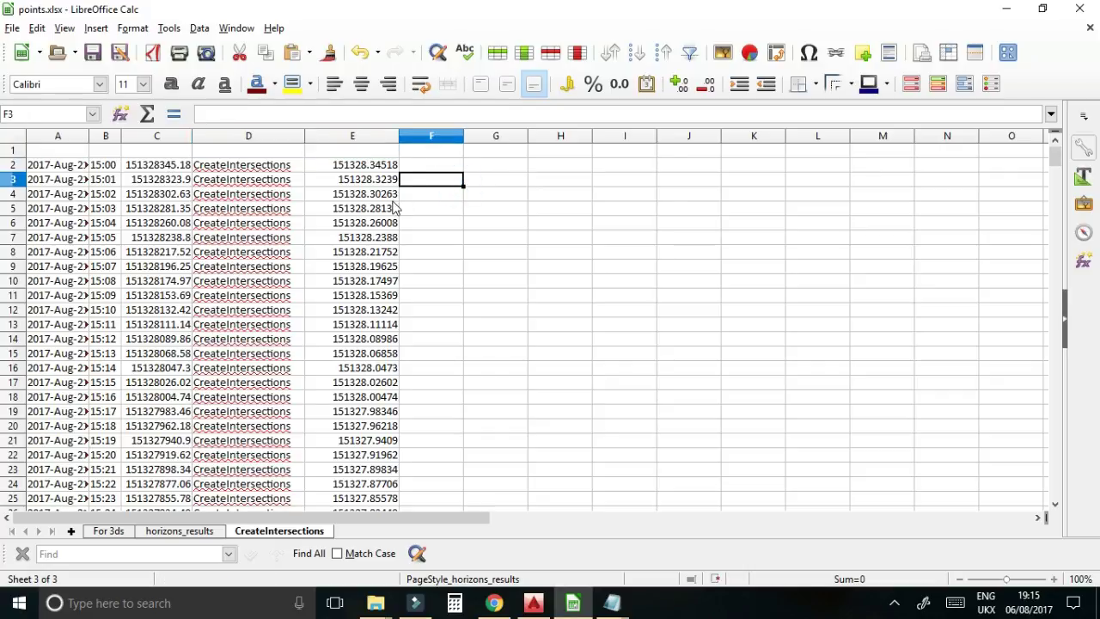
{"action": "left_click", "coordinate": [361, 165]}
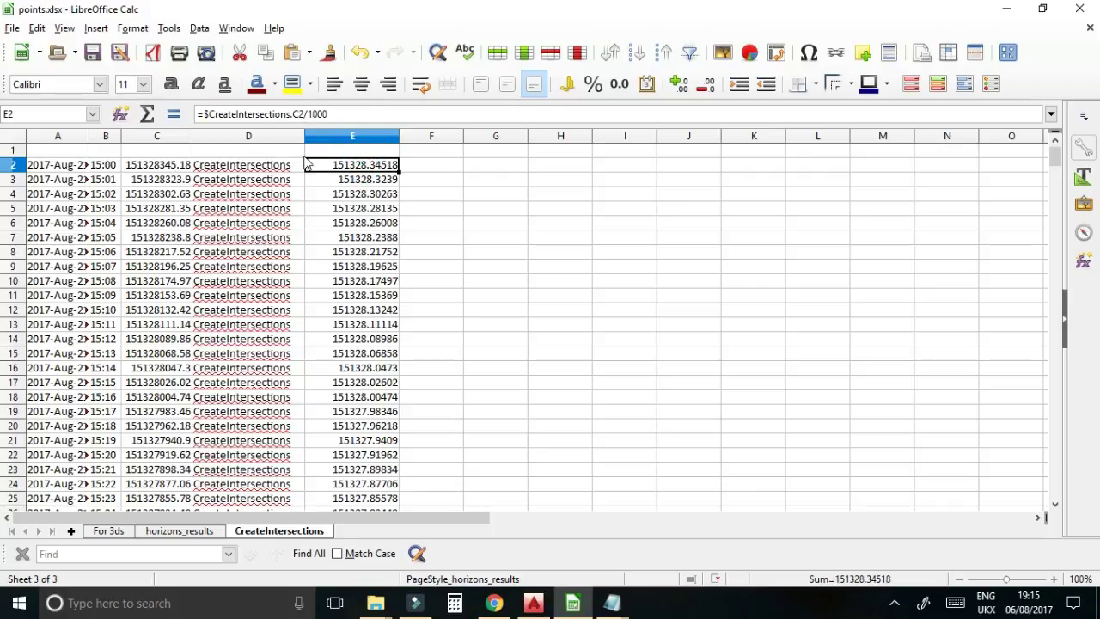
- Copy the 421-row command block D2:E422, then switch to AutoCAD
{"action": "left_click", "coordinate": [262, 172]}
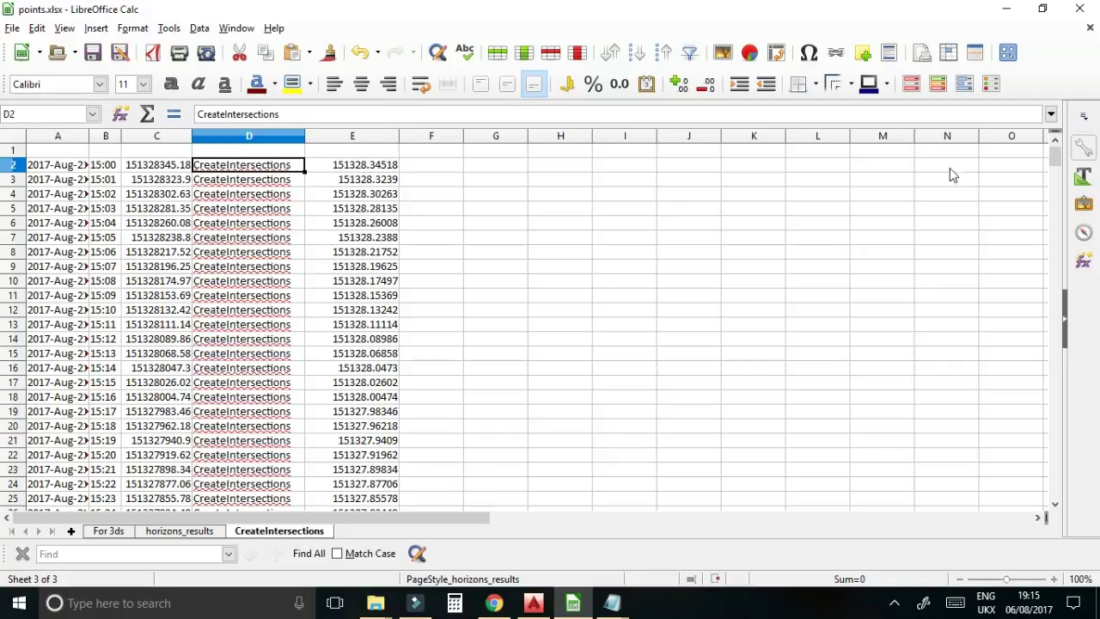
{"action": "left_click", "coordinate": [340, 165], "text": "shift"}
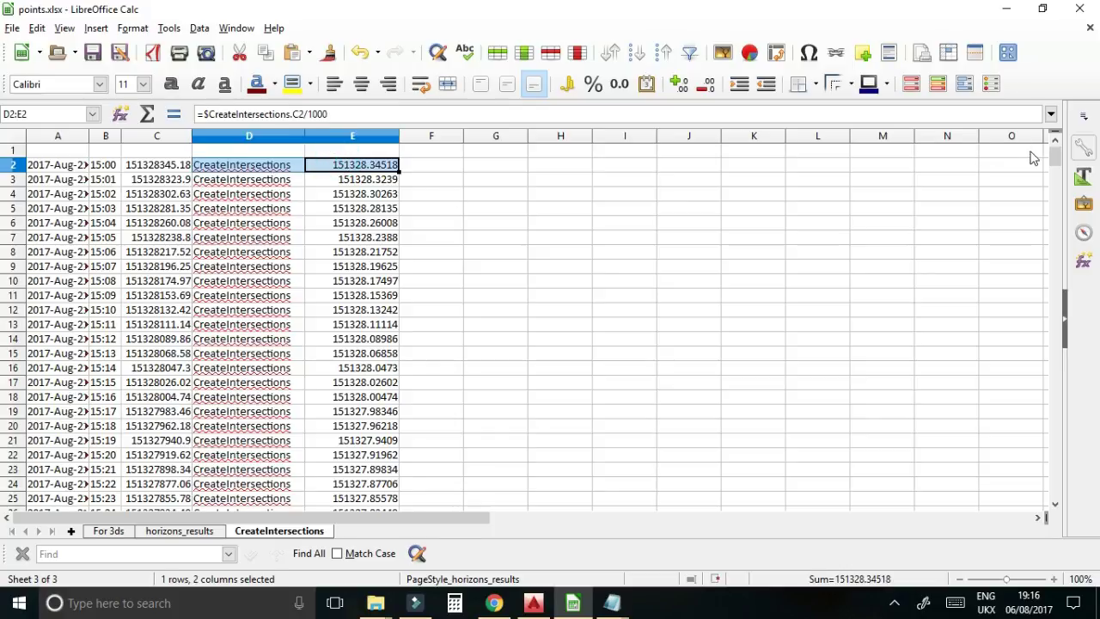
{"action": "left_click_drag", "start_coordinate": [1055, 155], "coordinate": [1028, 478]}
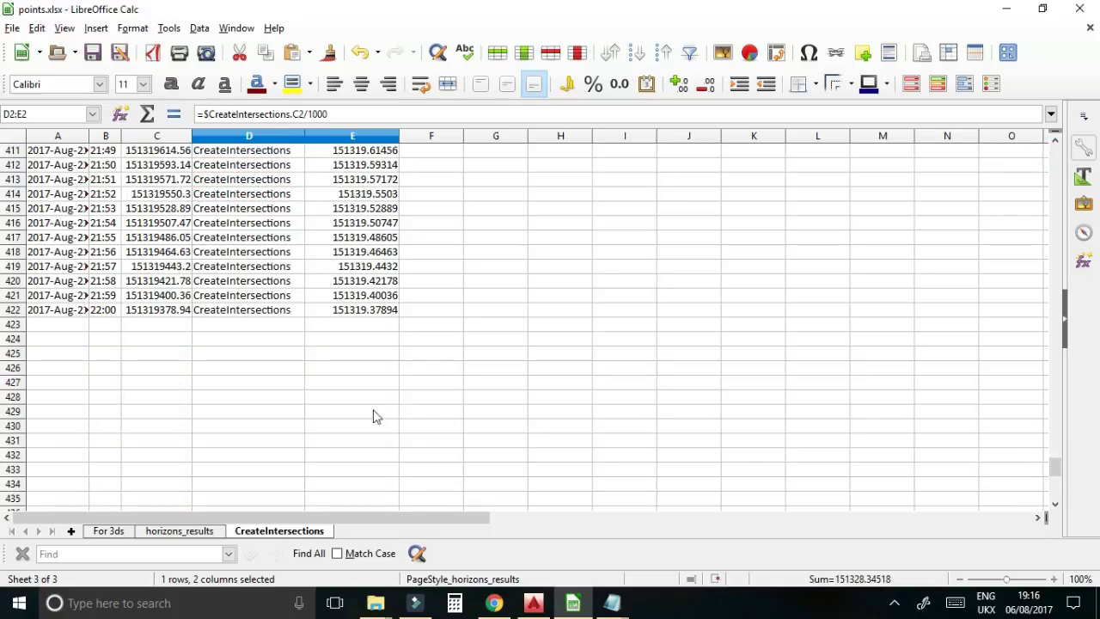
{"action": "left_click", "coordinate": [283, 314], "text": "shift"}
{"action": "right_click", "coordinate": [355, 260]}
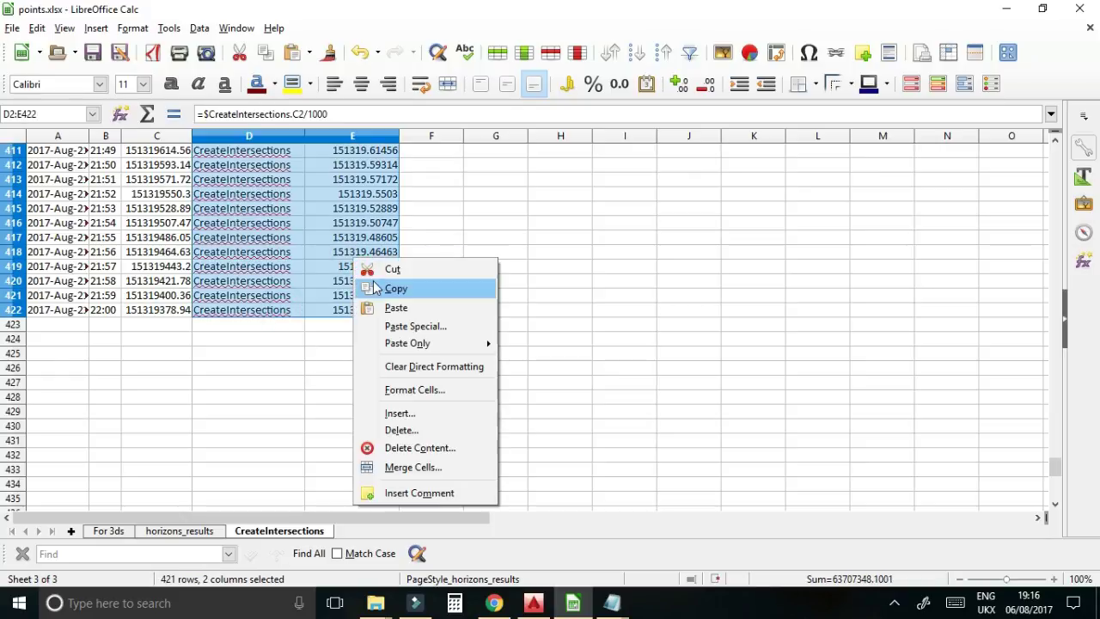
{"action": "left_click", "coordinate": [394, 288]}
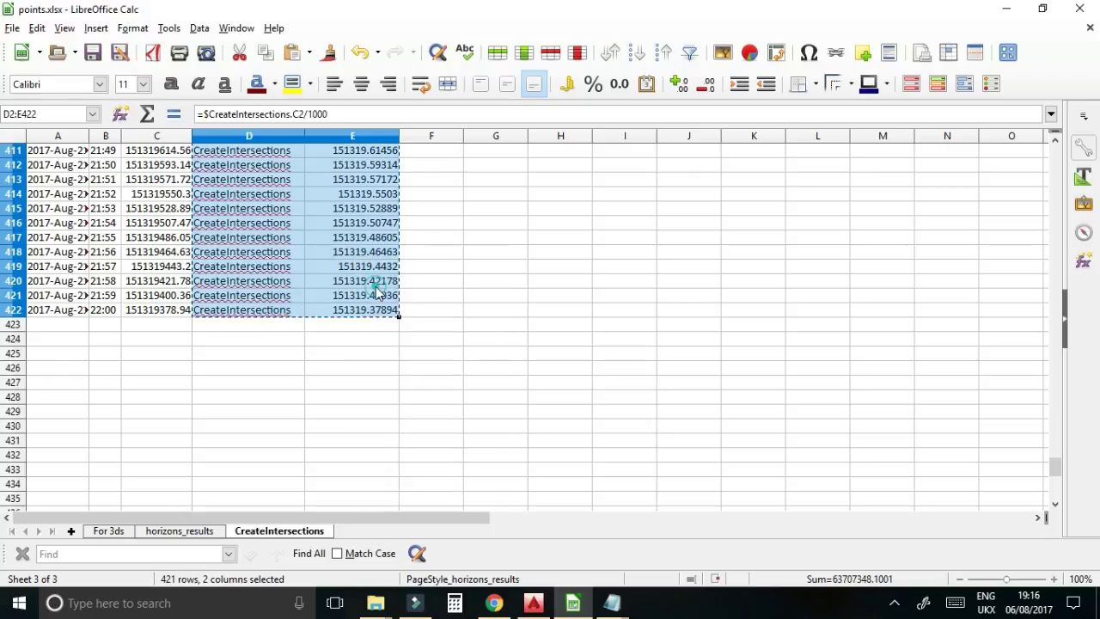
{"action": "left_click", "coordinate": [534, 604]}
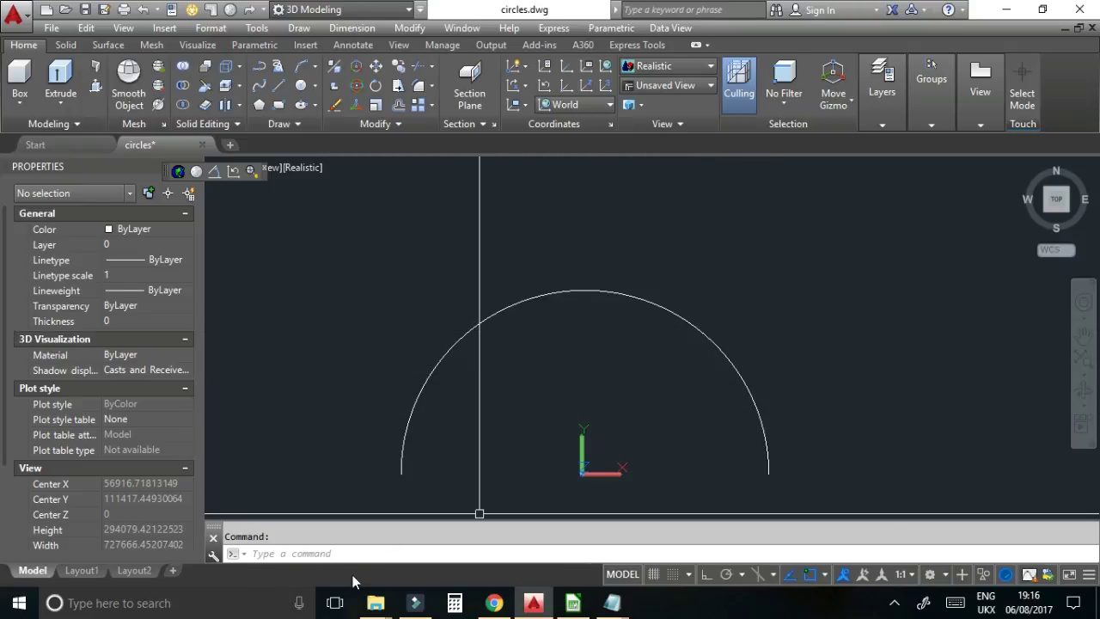
- Paste the copied CreateIntersections rows into AutoCAD's command line to run them
{"action": "right_click", "coordinate": [277, 553]}
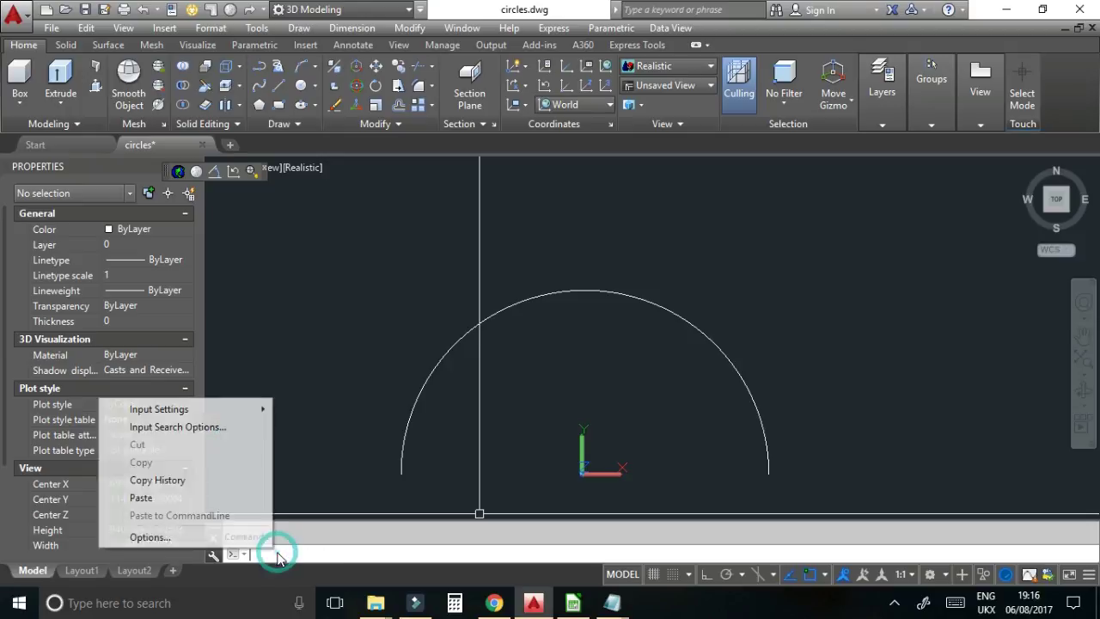
{"action": "left_click", "coordinate": [221, 498]}
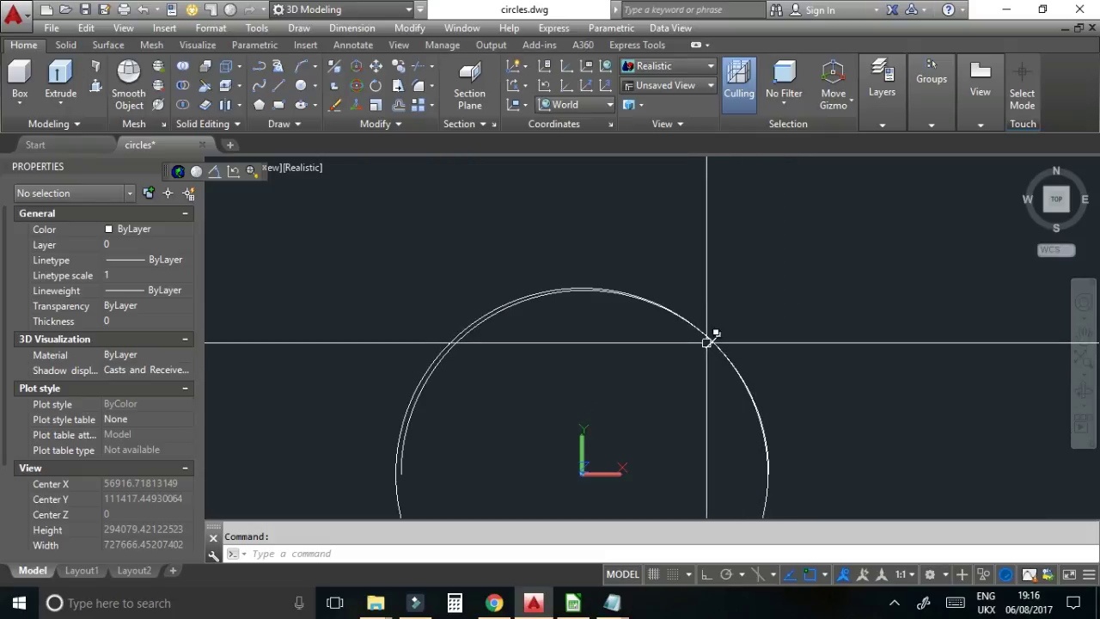
- Set PDMODE to 0 so points display as plain dots
{"action": "scroll", "coordinate": [712, 340], "scroll_direction": "up", "scroll_amount": 8}
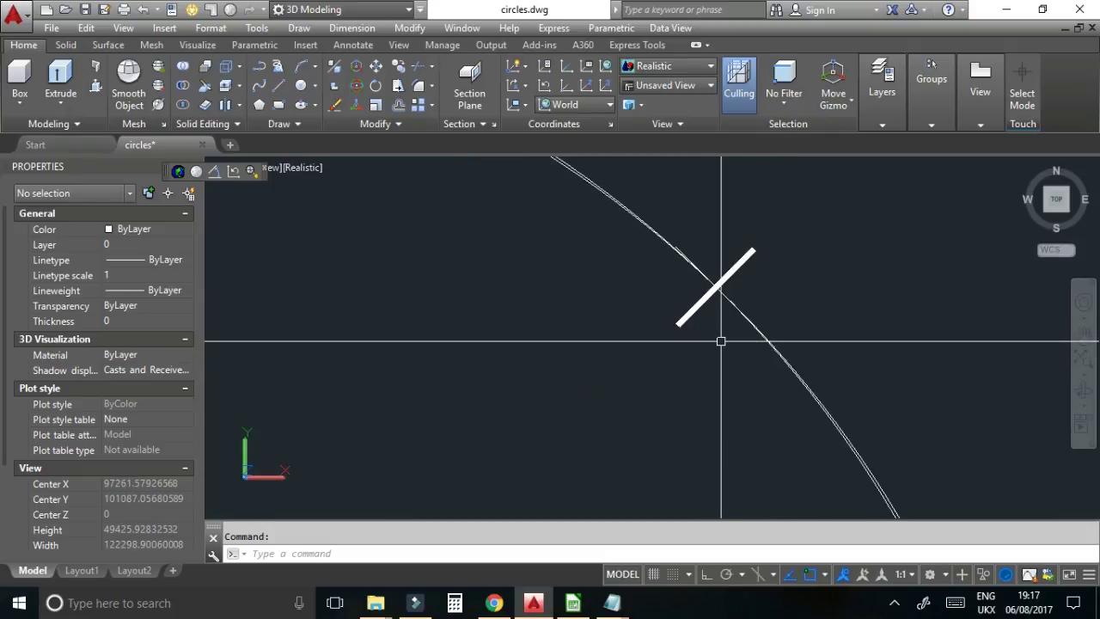
{"action": "type", "text": "pdmode"}
{"action": "key", "text": "Return"}
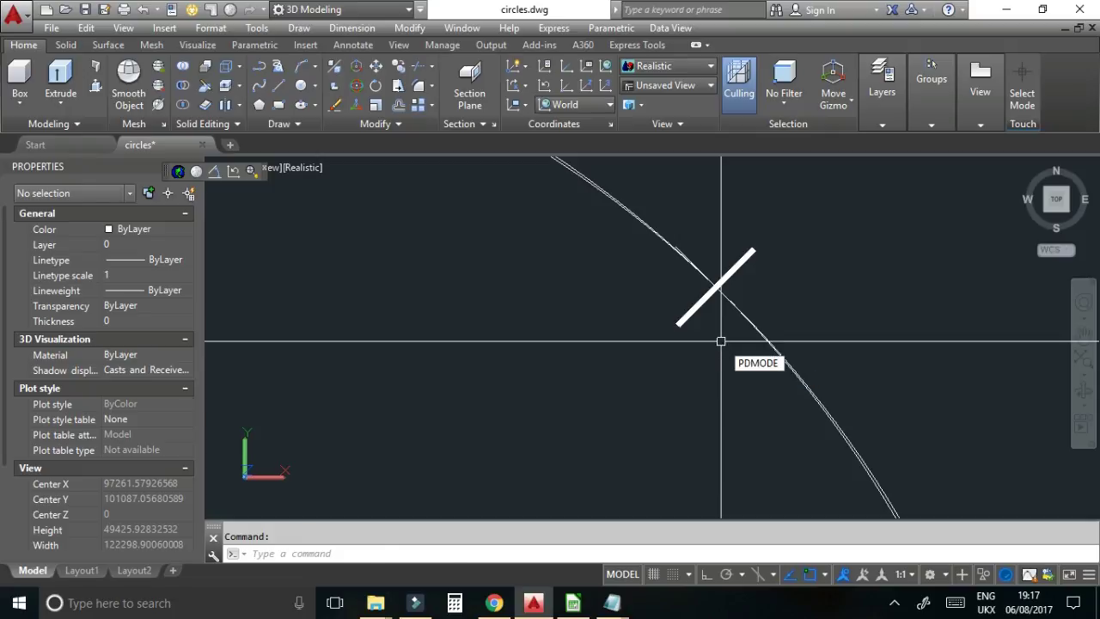
{"action": "type", "text": "0"}
{"action": "key", "text": "Return"}
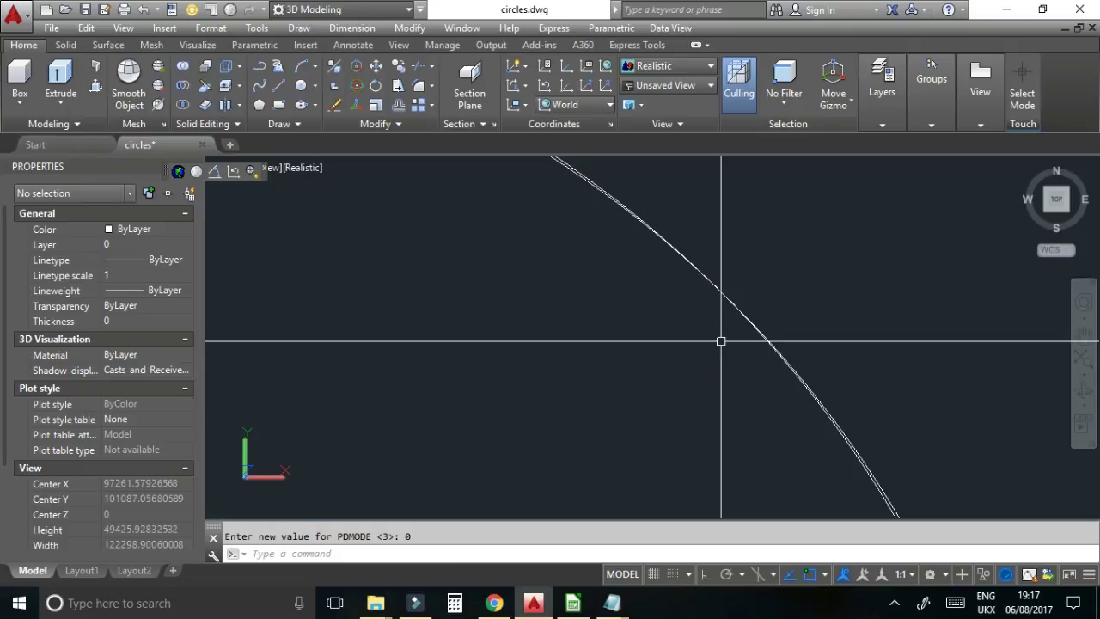
- Crossing-select both circles and erase them
{"action": "left_click", "coordinate": [909, 419]}
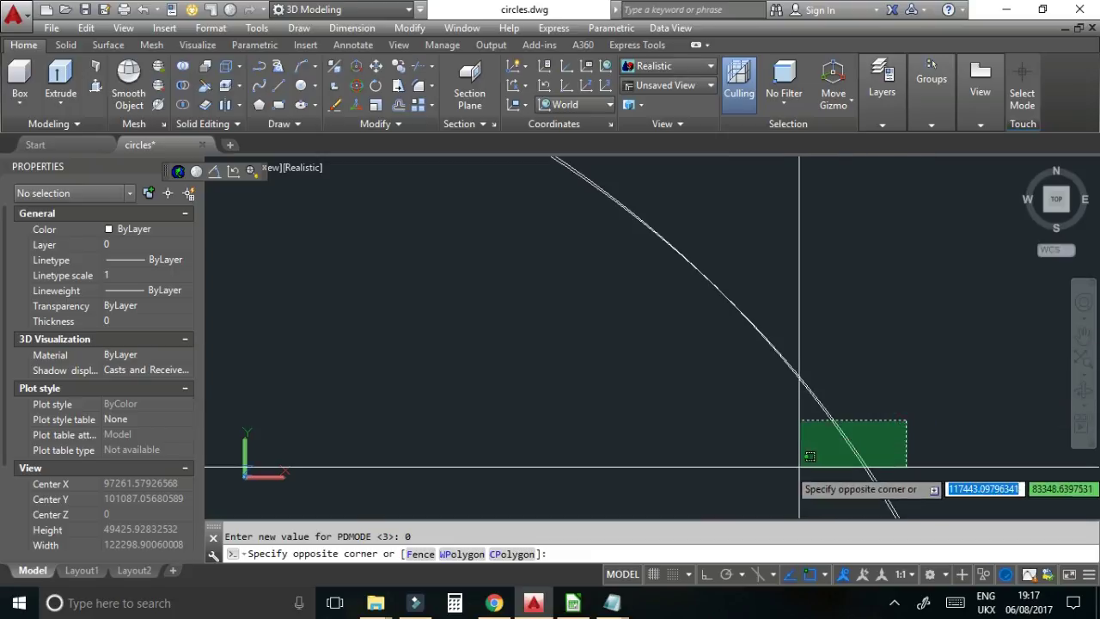
{"action": "left_click", "coordinate": [797, 467]}
{"action": "key", "text": "Delete"}
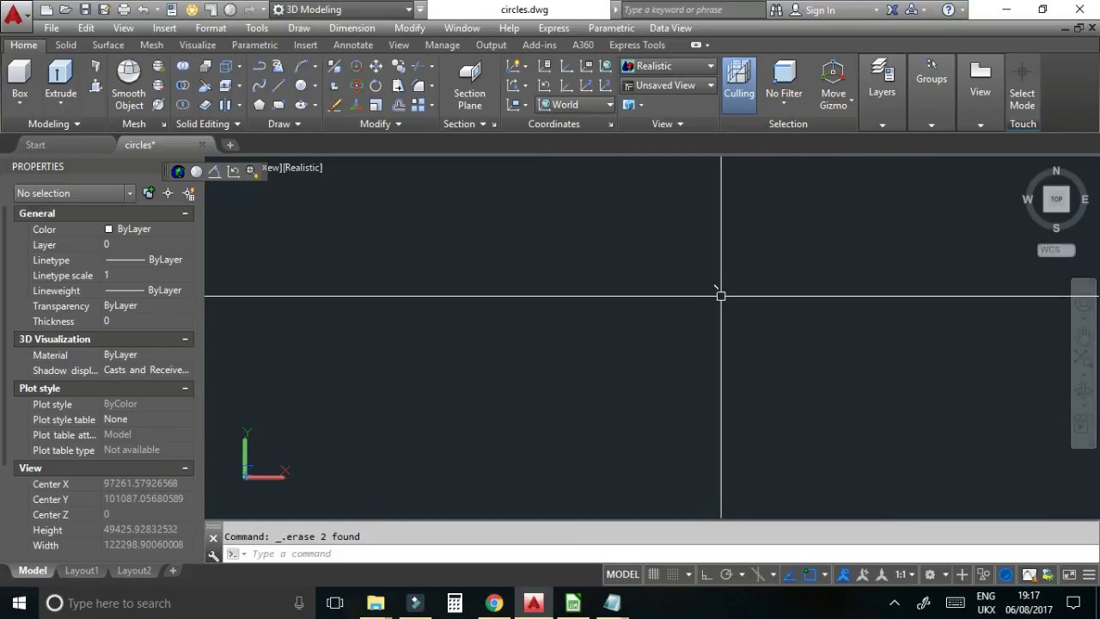
- Window-select all 421 orbit points along the trail, then return to Calc
{"action": "scroll", "coordinate": [708, 284], "scroll_direction": "up", "scroll_amount": 8}
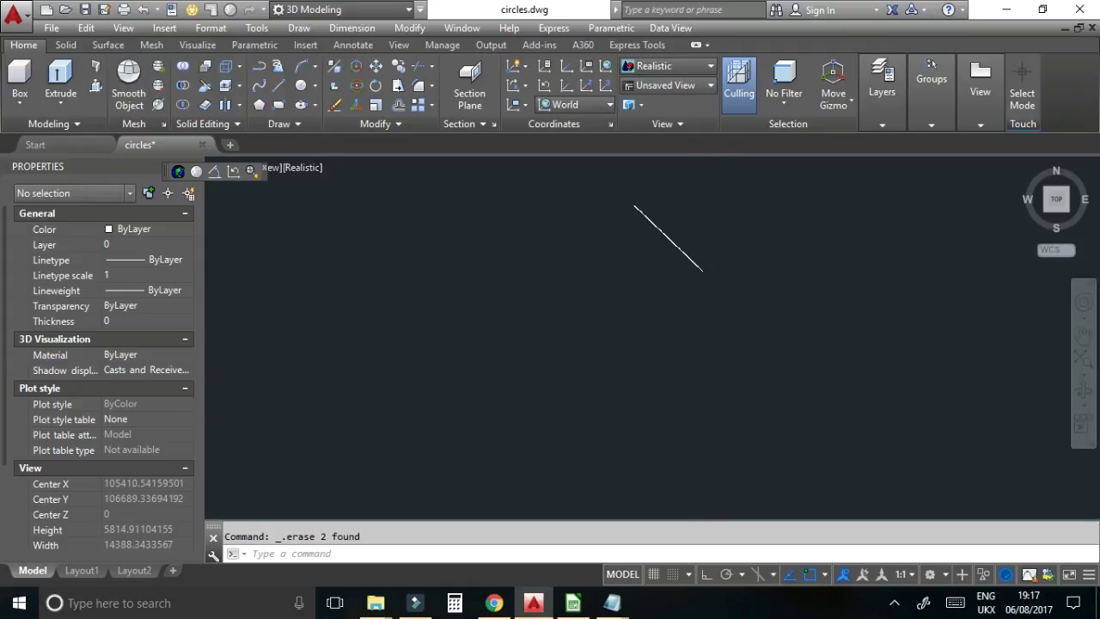
{"action": "scroll", "coordinate": [683, 219], "scroll_direction": "up", "scroll_amount": 10}
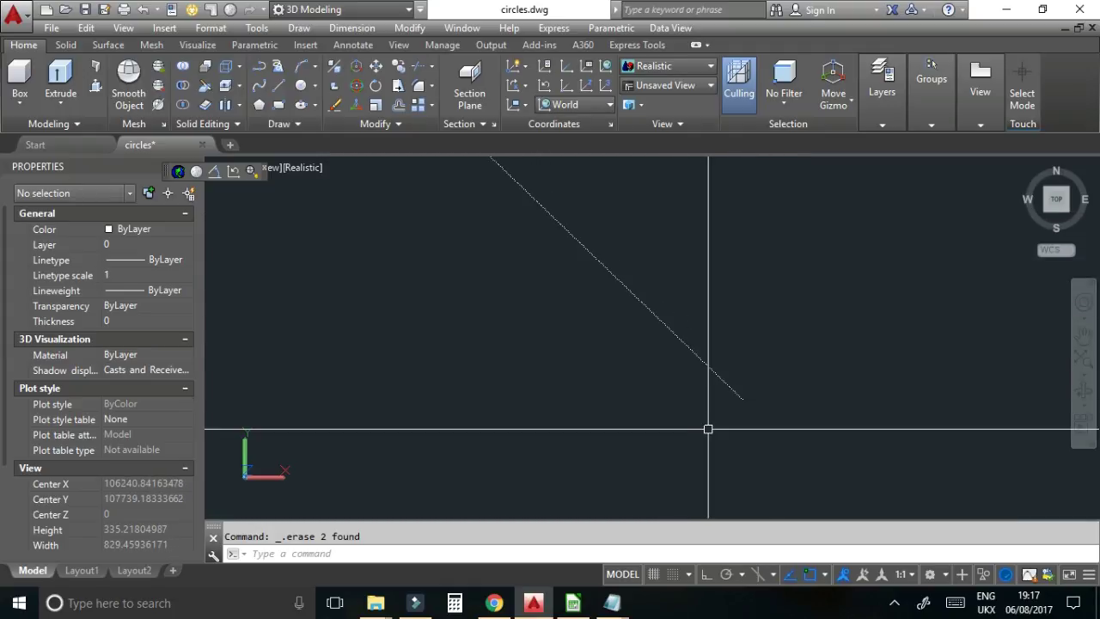
{"action": "middle_click_drag", "start_coordinate": [748, 422], "coordinate": [828, 404]}
{"action": "key", "text": "Escape"}
{"action": "scroll", "coordinate": [773, 348], "scroll_direction": "down", "scroll_amount": 15}
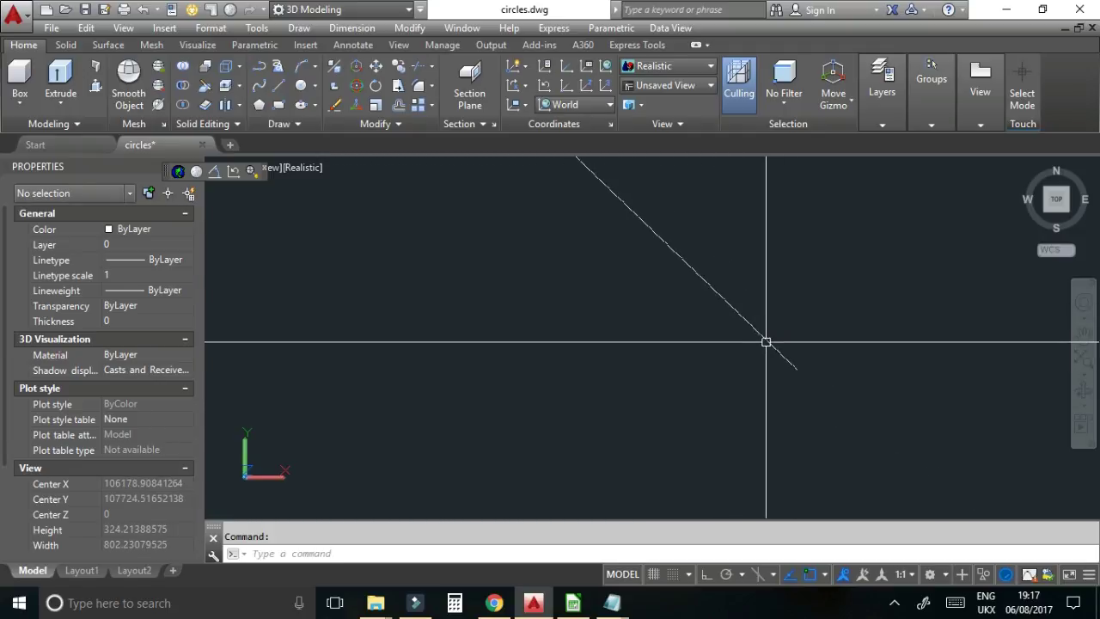
{"action": "left_click", "coordinate": [658, 238]}
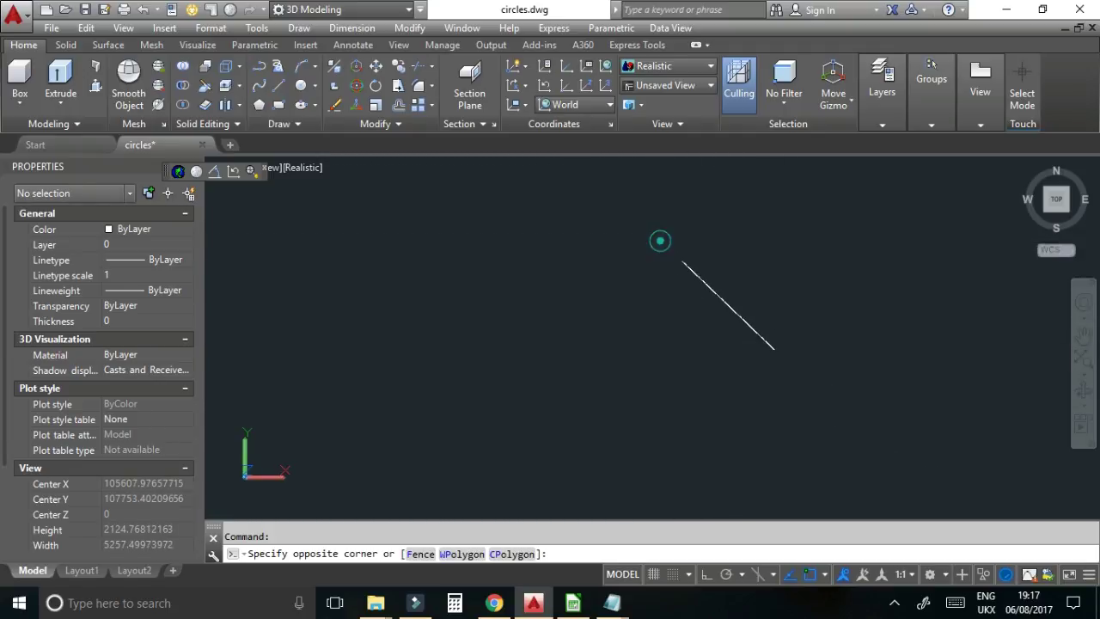
{"action": "left_click", "coordinate": [800, 368]}
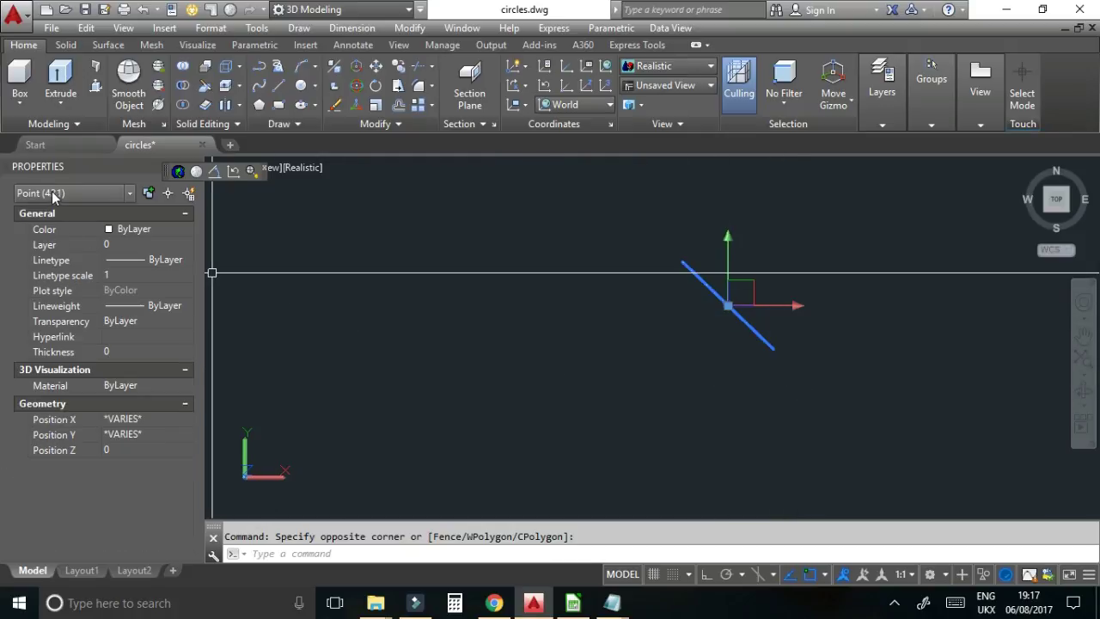
{"action": "left_click", "coordinate": [574, 603]}
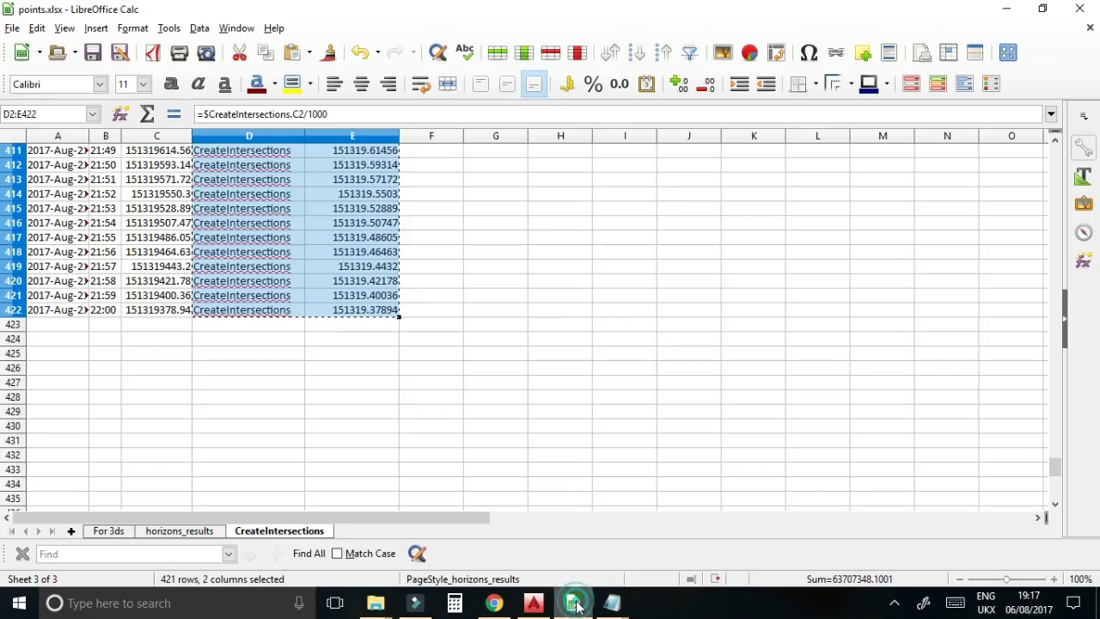
- Check Calc's rows through 22:00, then select the single point at the trace's end in AutoCAD
{"action": "left_click", "coordinate": [31, 324]}
{"action": "left_click_drag", "start_coordinate": [1057, 466], "coordinate": [1062, 148]}
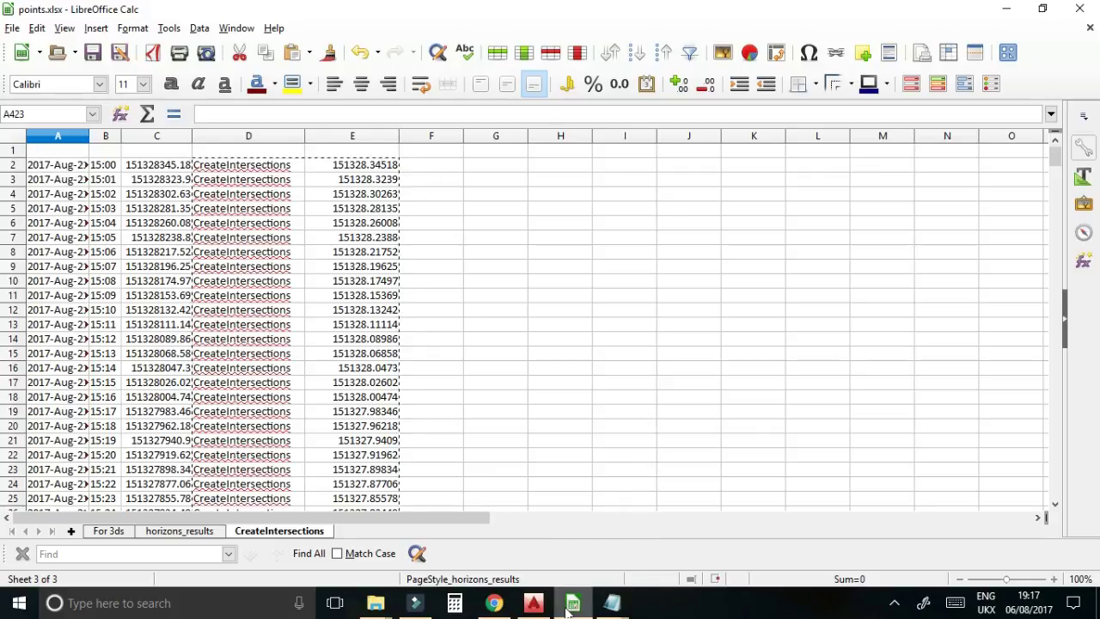
{"action": "left_click", "coordinate": [534, 604]}
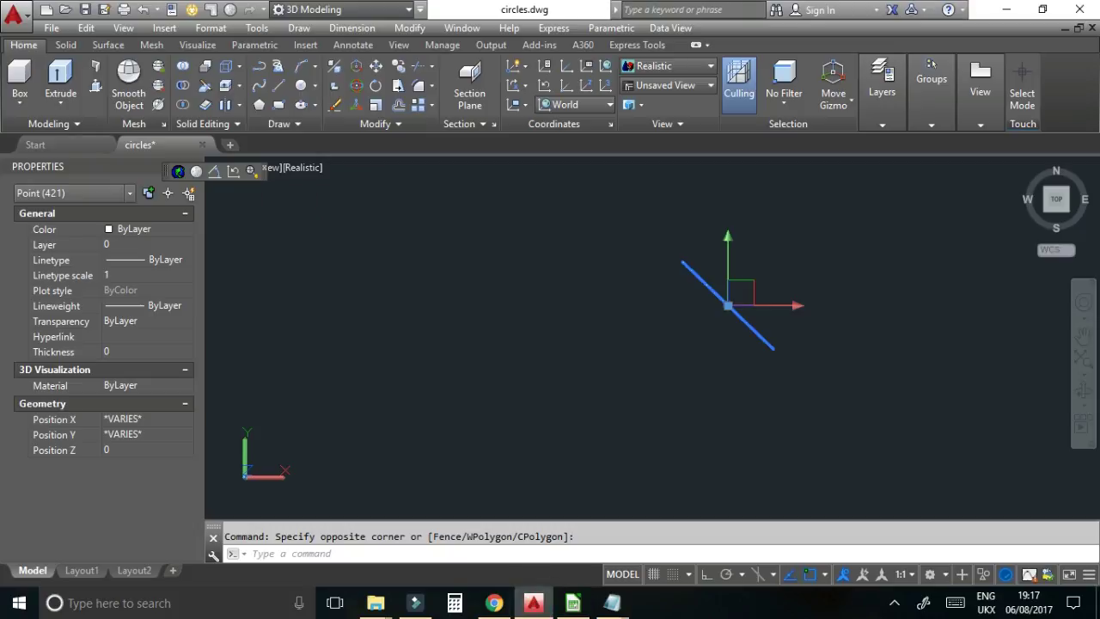
{"action": "scroll", "coordinate": [791, 369], "scroll_direction": "up", "scroll_amount": 6}
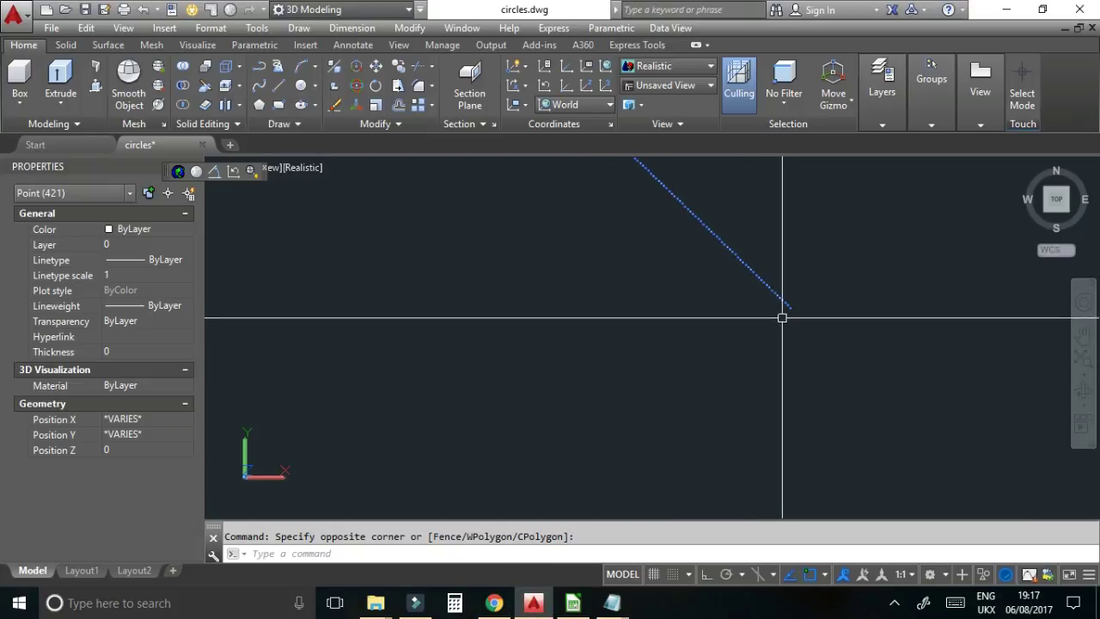
{"action": "key", "text": "Escape"}
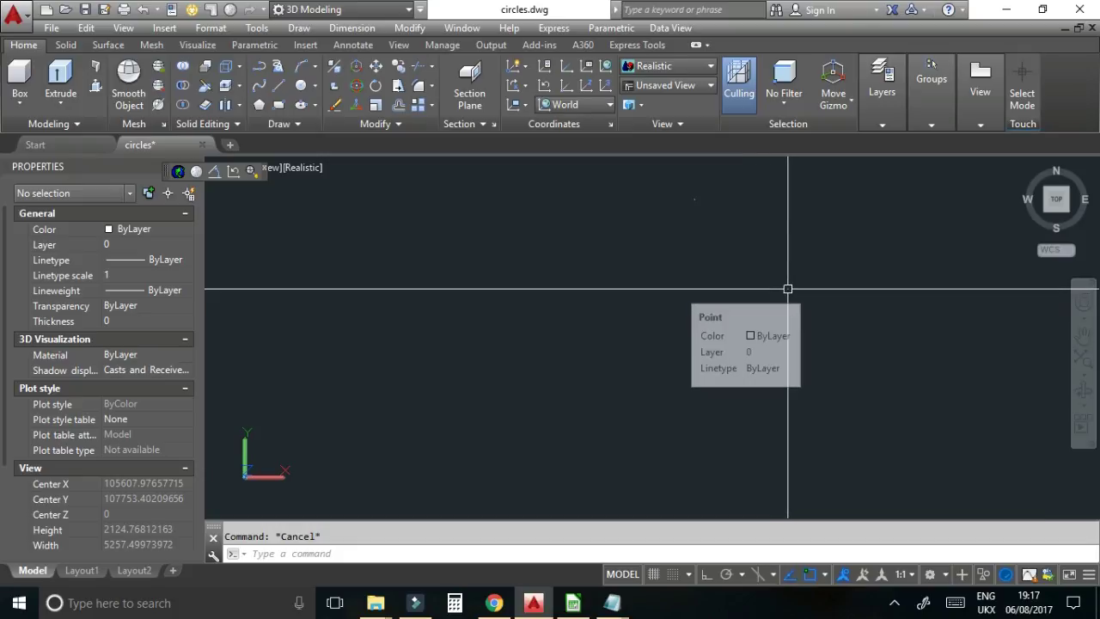
{"action": "left_click", "coordinate": [788, 289]}
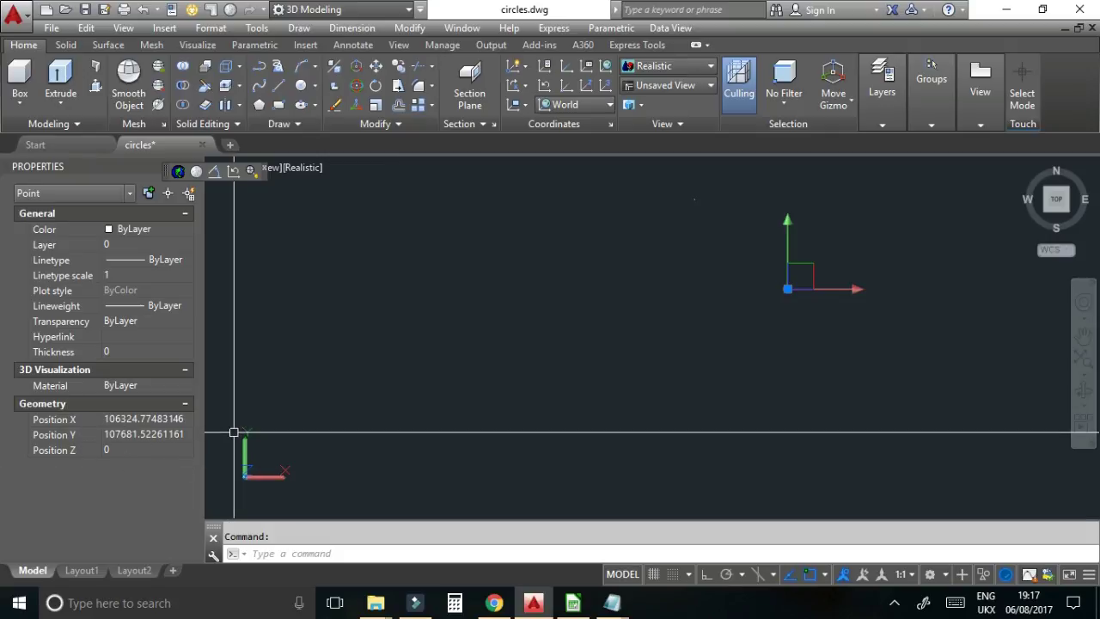
- Clear the point selection and start Tools > Data Extraction
{"action": "key", "text": "Escape"}
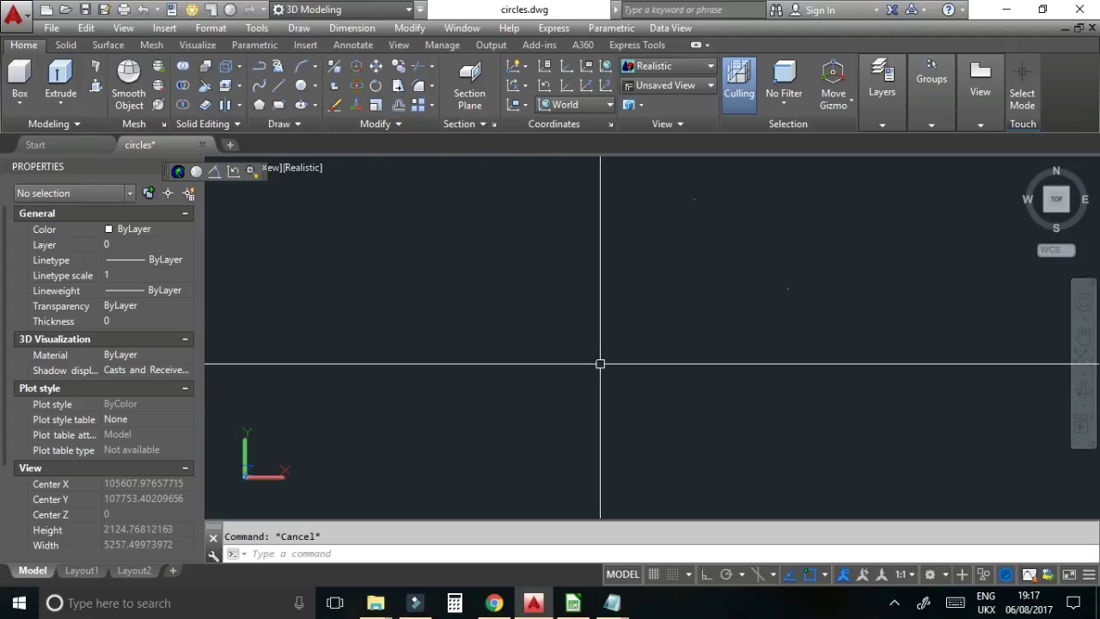
{"action": "left_click", "coordinate": [257, 29]}
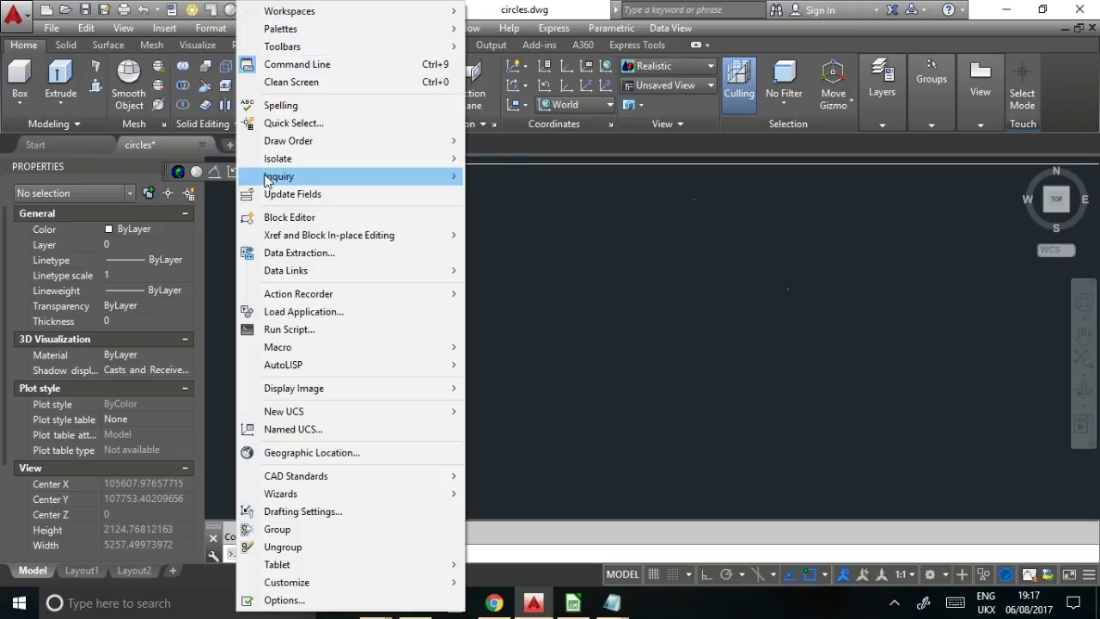
{"action": "left_click", "coordinate": [301, 253]}
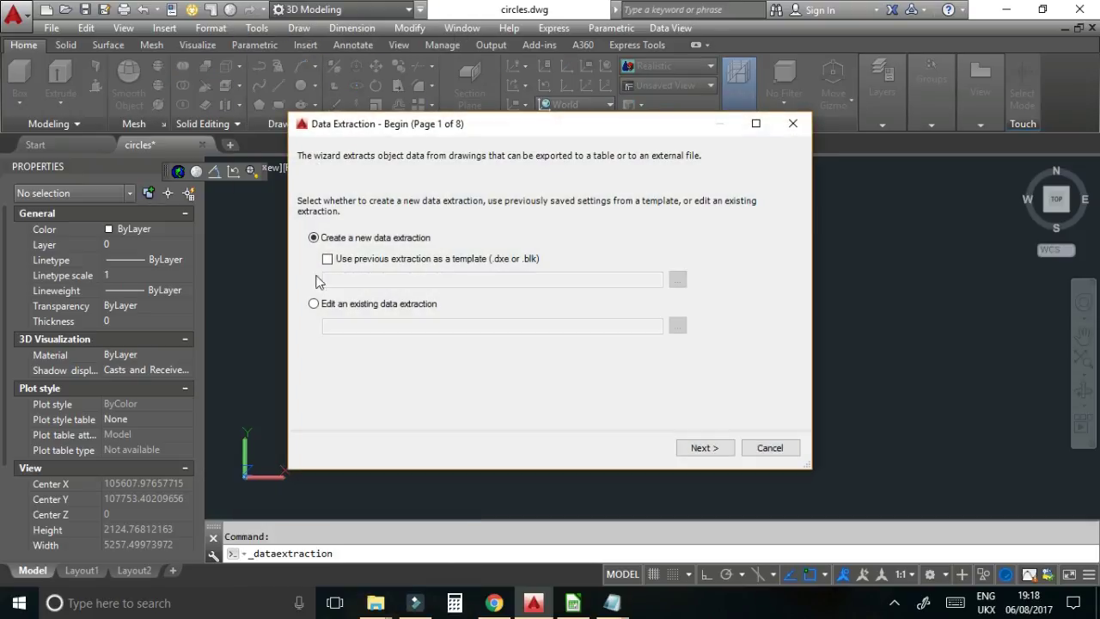
- Load Earth position test.dxe and keep its Point objects and Position X, Y, Z columns
{"action": "left_click", "coordinate": [314, 305]}
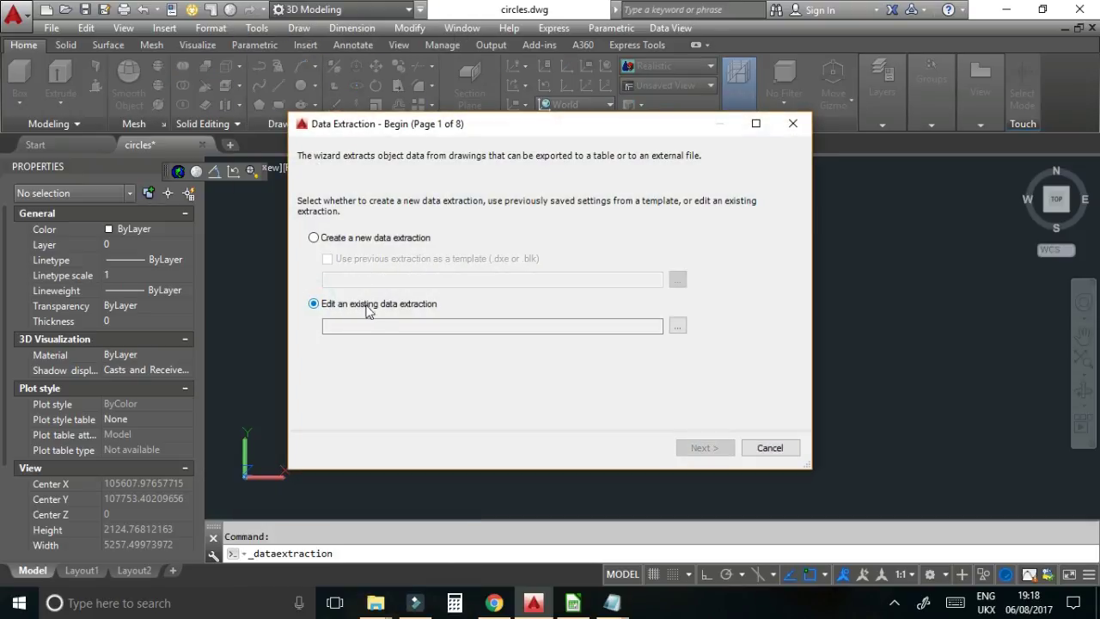
{"action": "left_click", "coordinate": [678, 326]}
{"action": "left_click", "coordinate": [499, 168]}
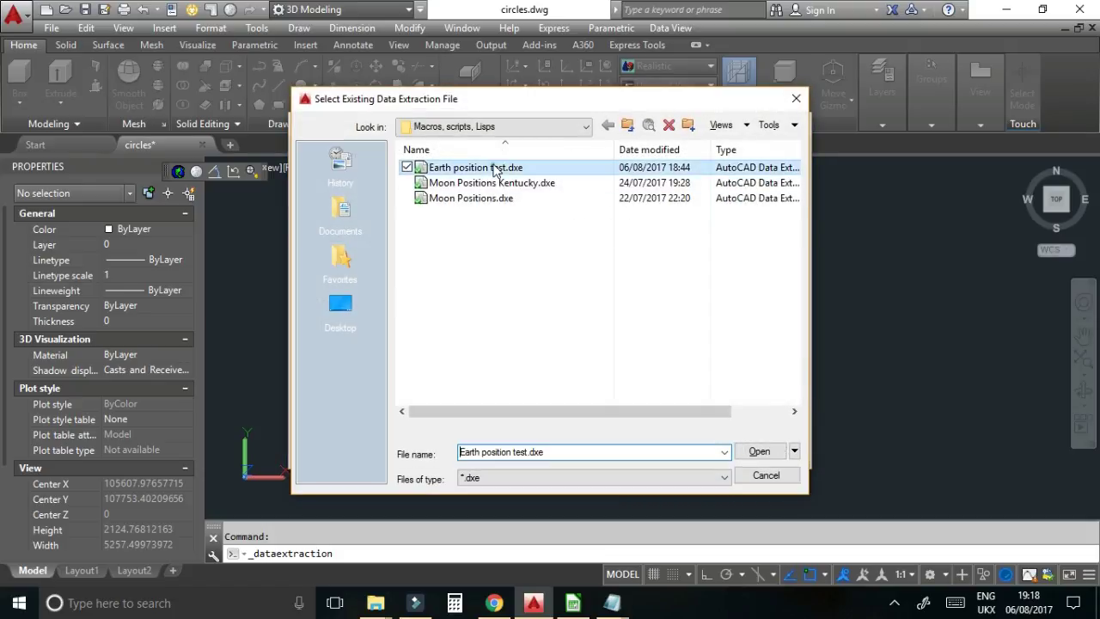
{"action": "left_click", "coordinate": [759, 451]}
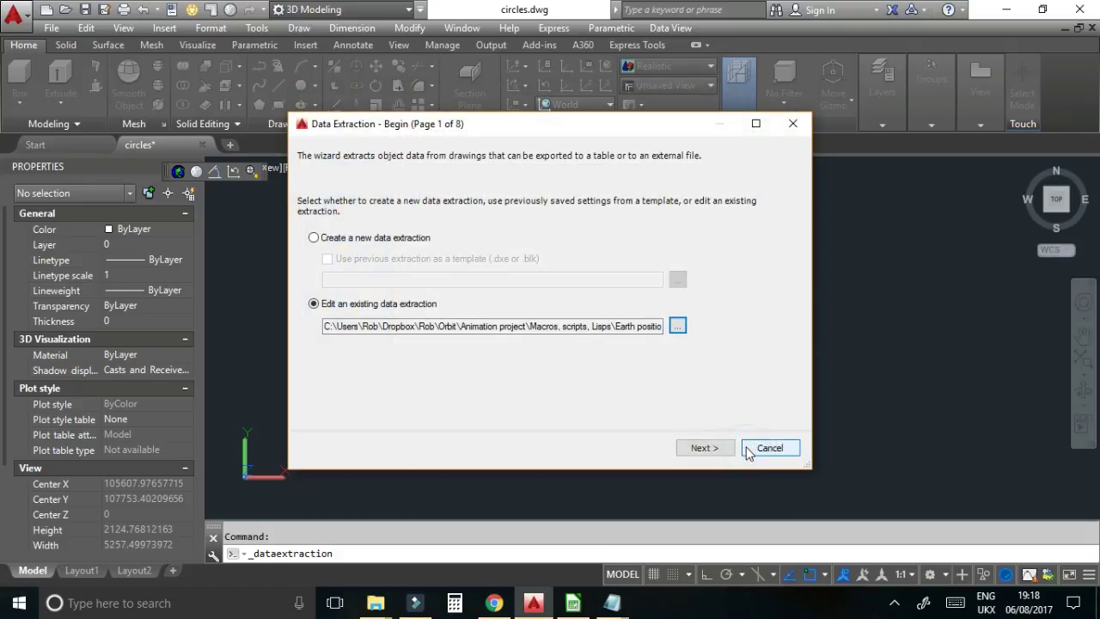
{"action": "left_click", "coordinate": [702, 448]}
{"action": "left_click", "coordinate": [702, 447]}
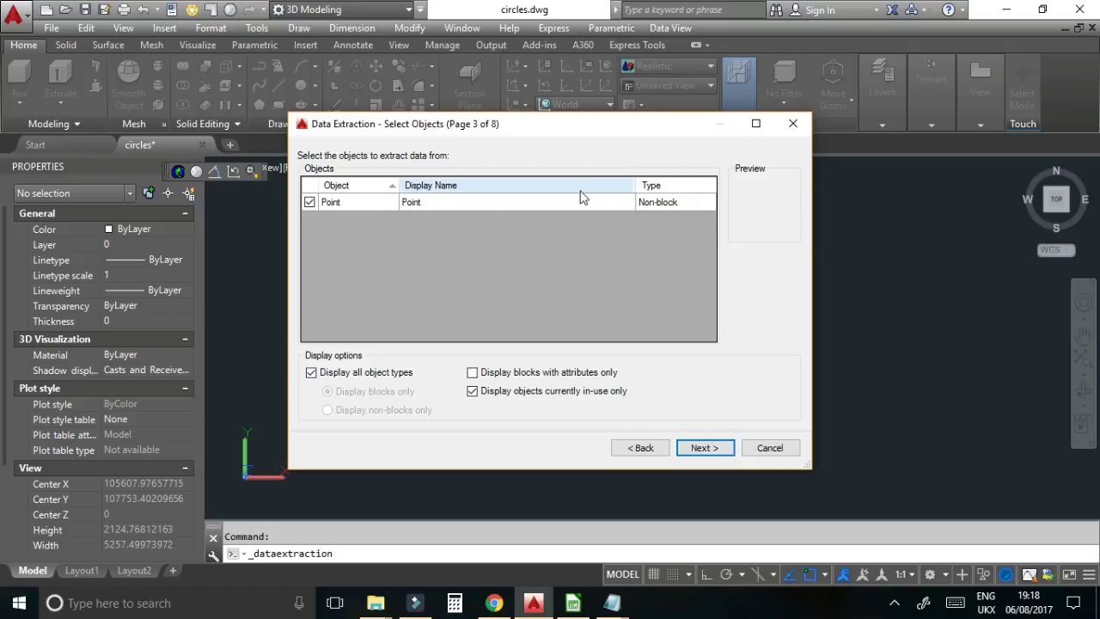
{"action": "left_click", "coordinate": [698, 447]}
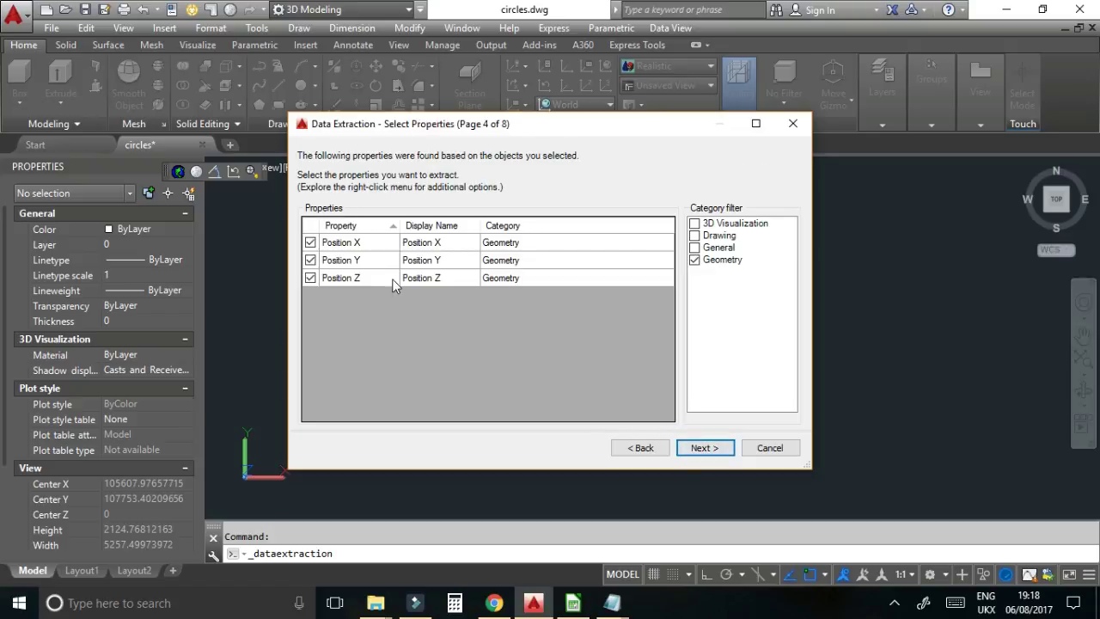
{"action": "left_click", "coordinate": [706, 450]}
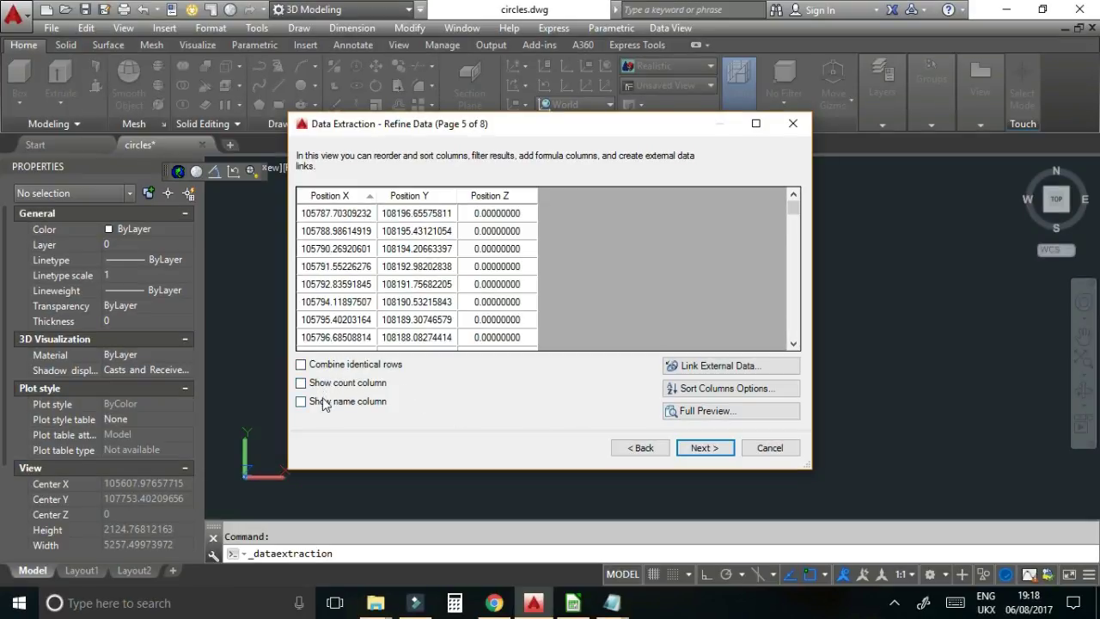
{"action": "left_click", "coordinate": [706, 449]}
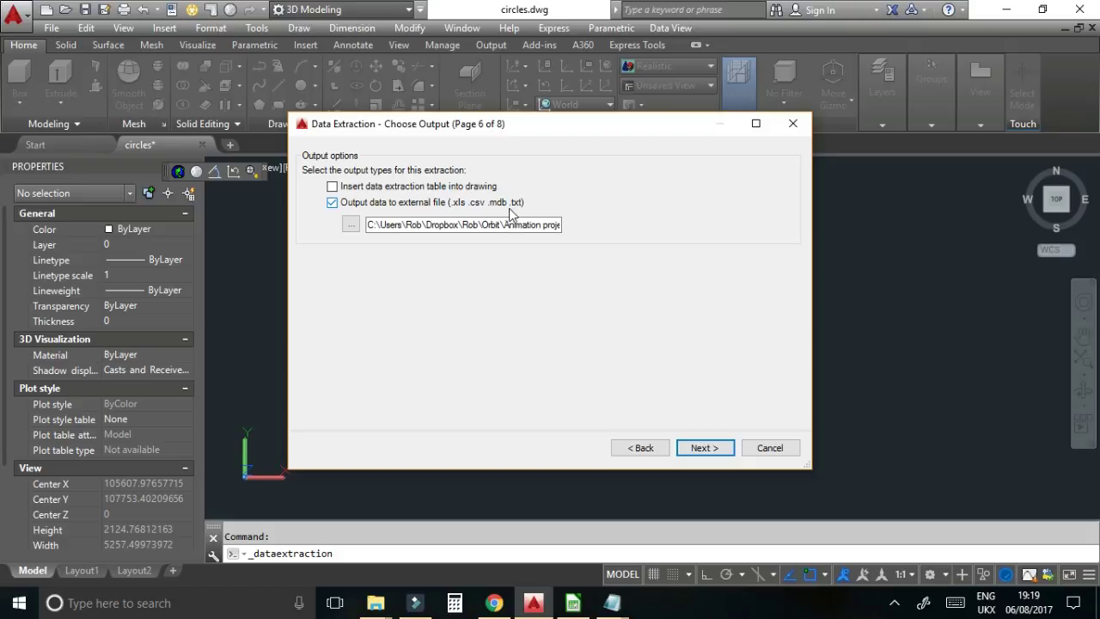
- Output to Earth position test.txt, replacing the old file, and finish the extraction
{"action": "left_click", "coordinate": [351, 225]}
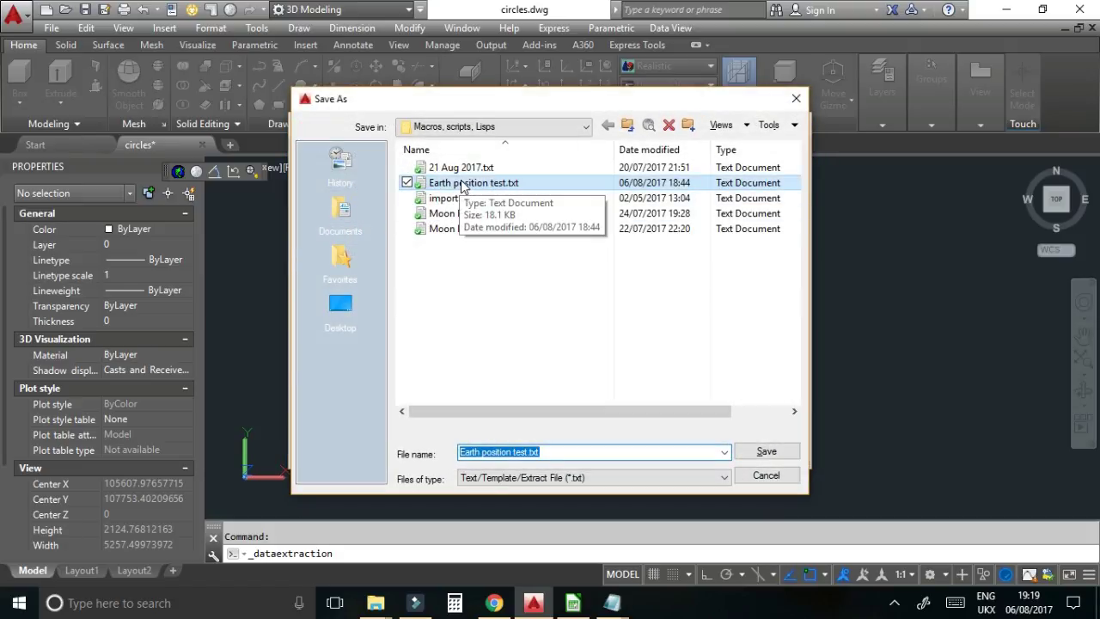
{"action": "left_click", "coordinate": [746, 452]}
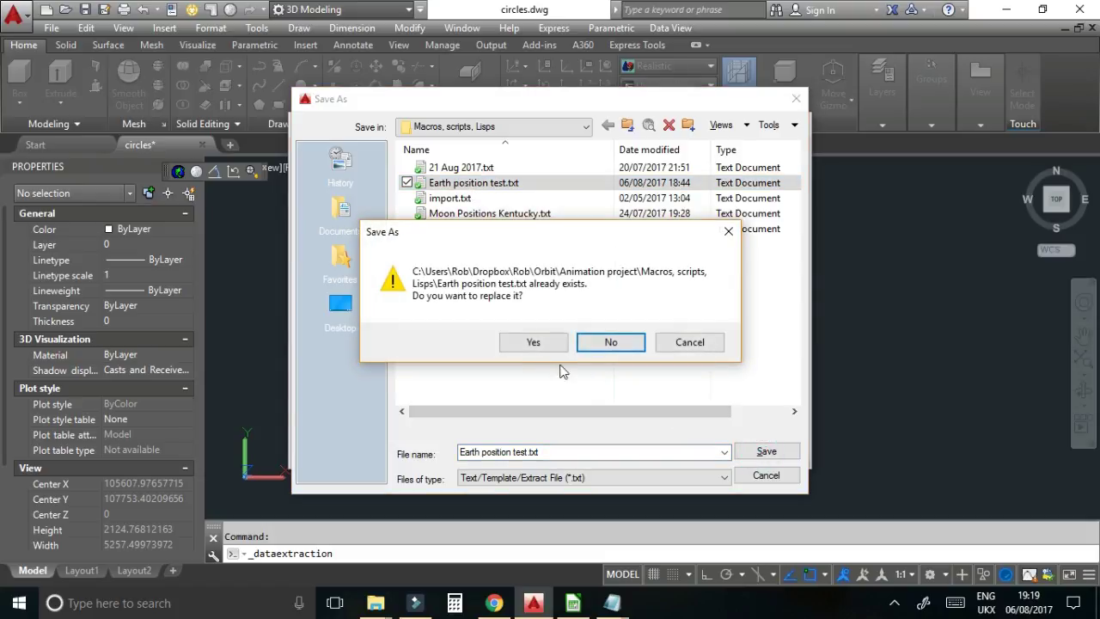
{"action": "left_click", "coordinate": [533, 344]}
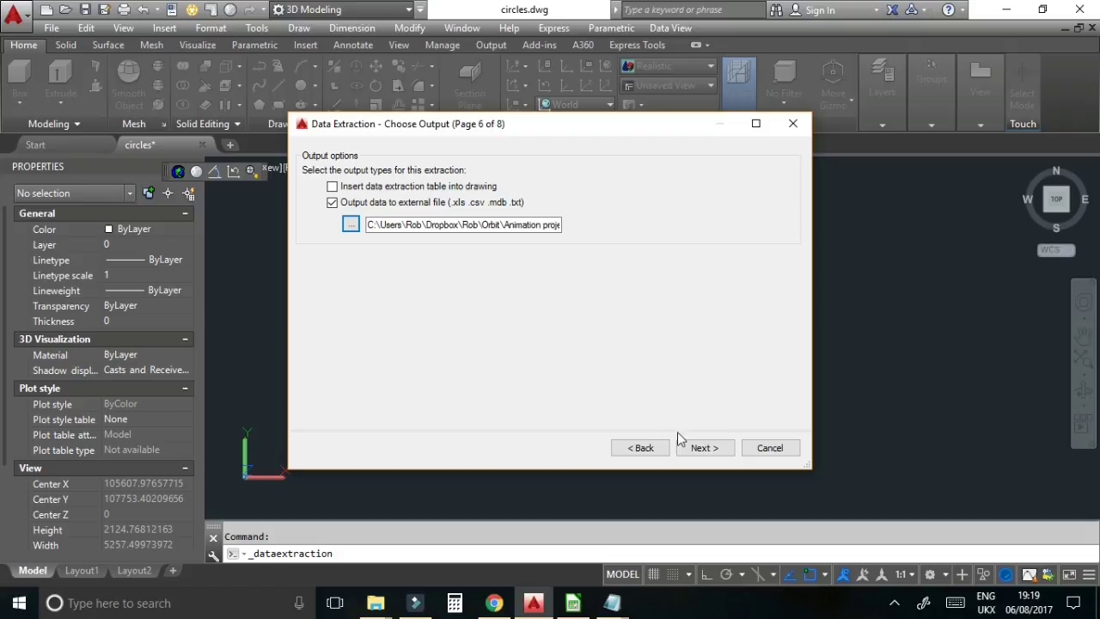
{"action": "left_click", "coordinate": [698, 449]}
{"action": "left_click", "coordinate": [704, 448]}
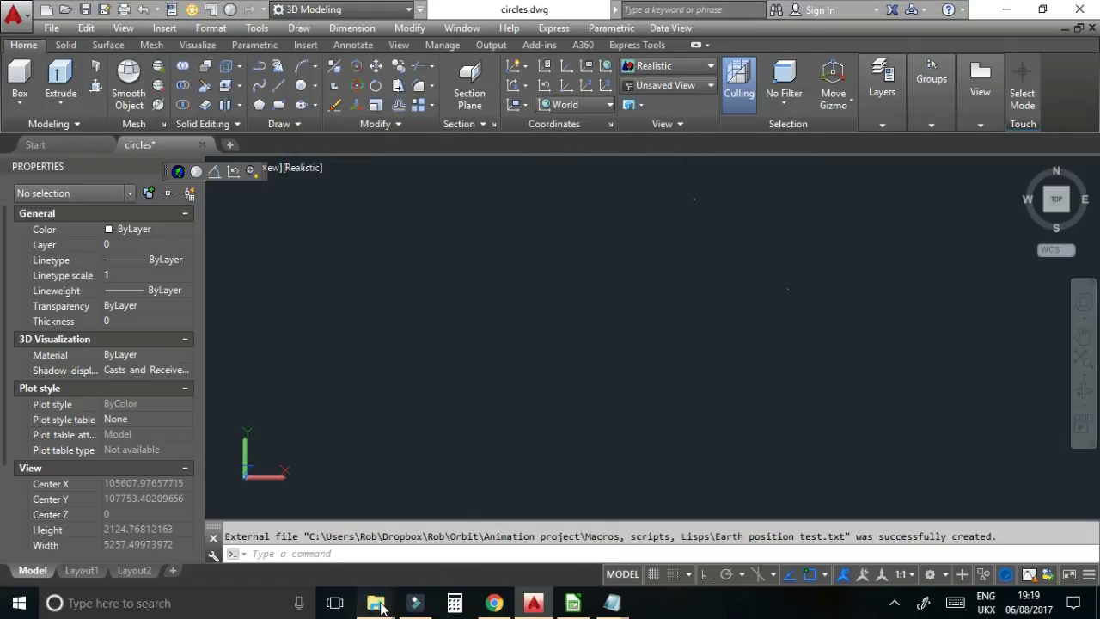
- Open Earth position test.txt from the scripts folder in Notepad and scroll through the coordinates
{"action": "mouse_move", "coordinate": [376, 602]}
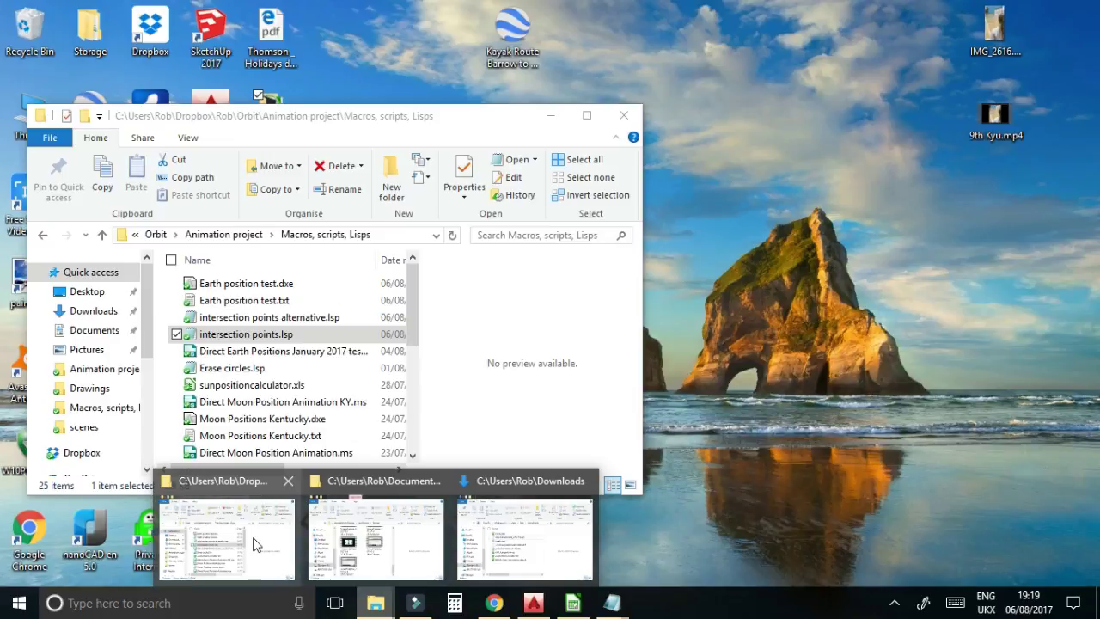
{"action": "left_click", "coordinate": [255, 543]}
{"action": "double_click", "coordinate": [284, 301]}
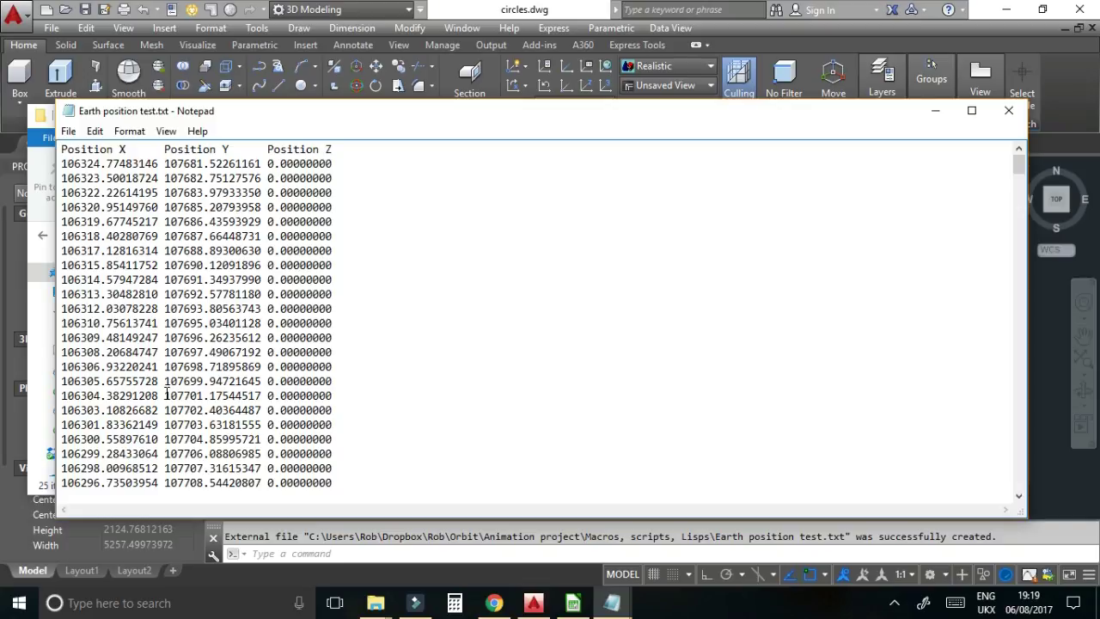
{"action": "scroll", "coordinate": [201, 373], "scroll_direction": "down", "scroll_amount": 3}
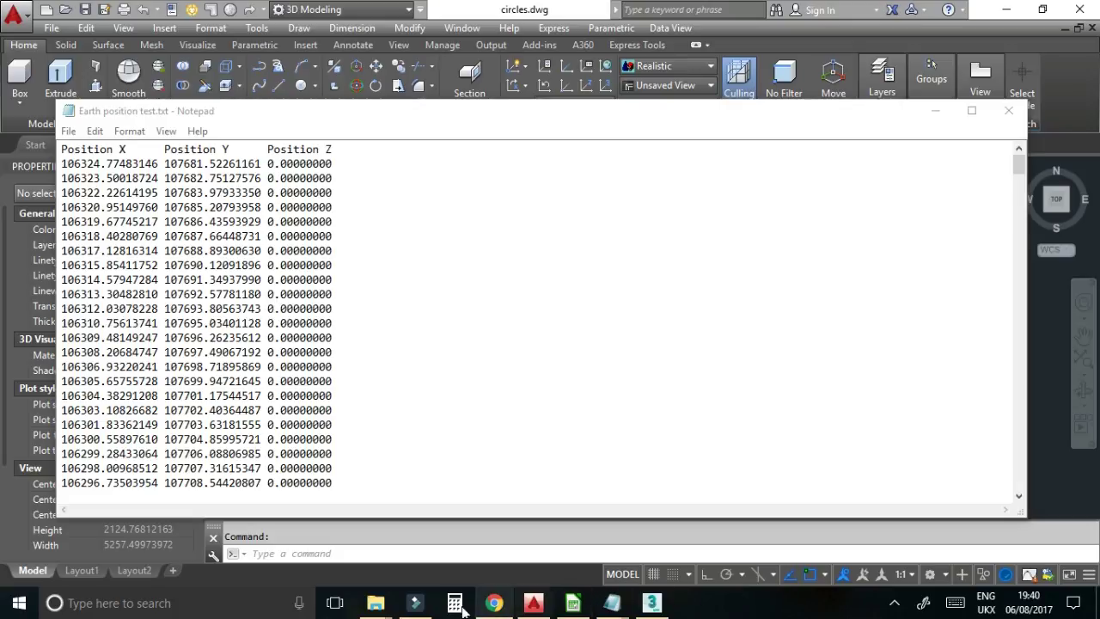
- Open 2017 Solar Eclipse.ms to view its pt_array, then switch to points.xlsx in Calc
{"action": "mouse_move", "coordinate": [380, 606]}
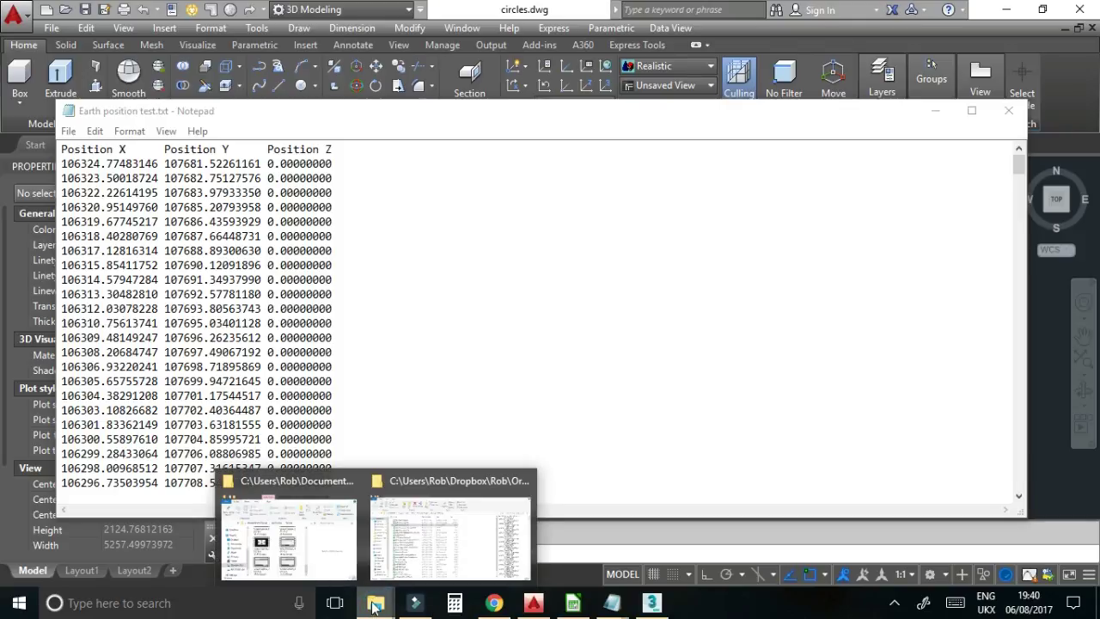
{"action": "left_click", "coordinate": [418, 546]}
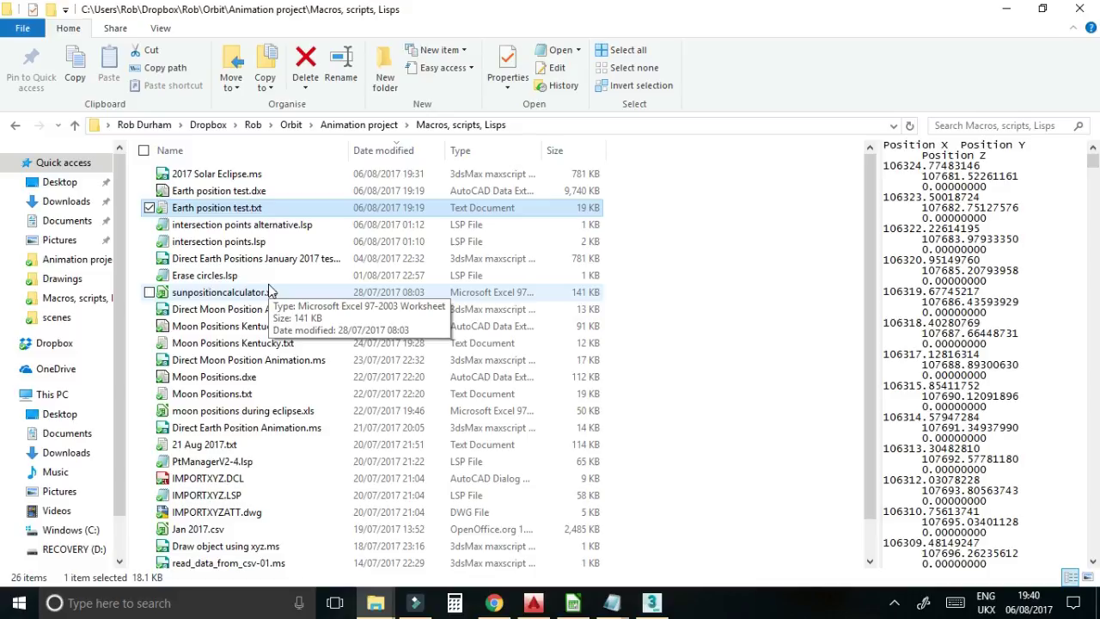
{"action": "double_click", "coordinate": [226, 175]}
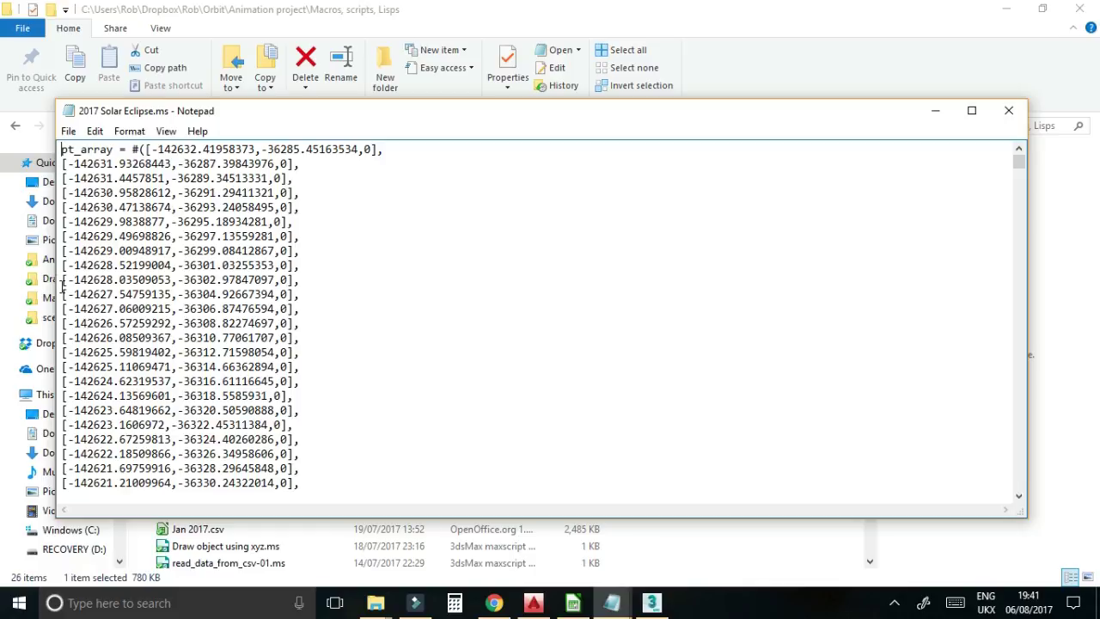
{"action": "left_click", "coordinate": [574, 605]}
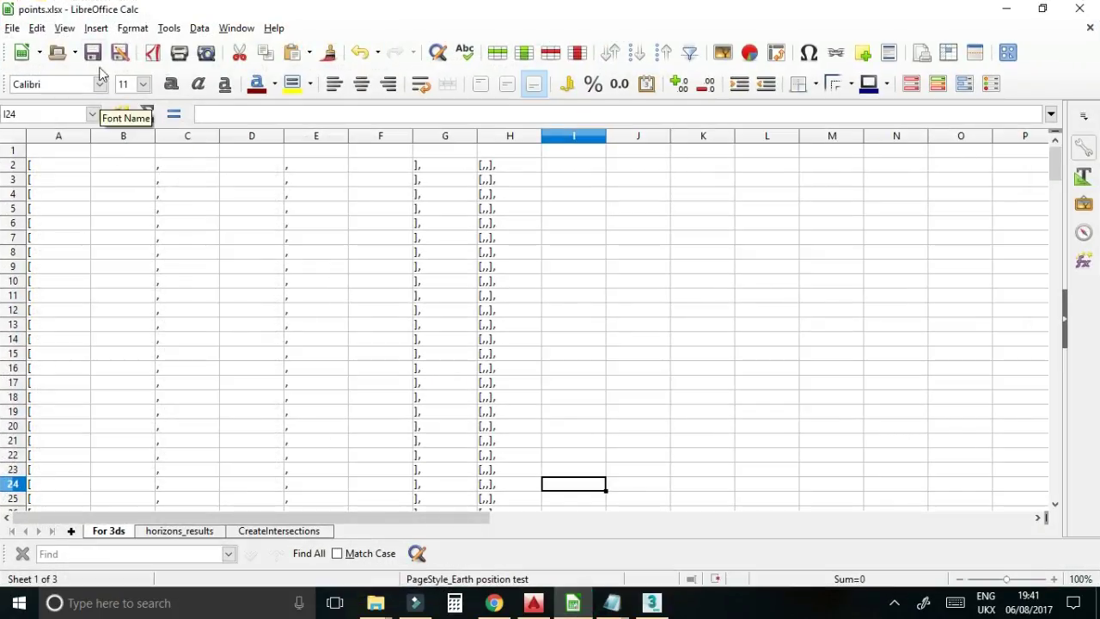
- Insert Earth position test.txt from the Macros, scripts, Lisps folder as a new space-separated sheet
{"action": "left_click", "coordinate": [95, 29]}
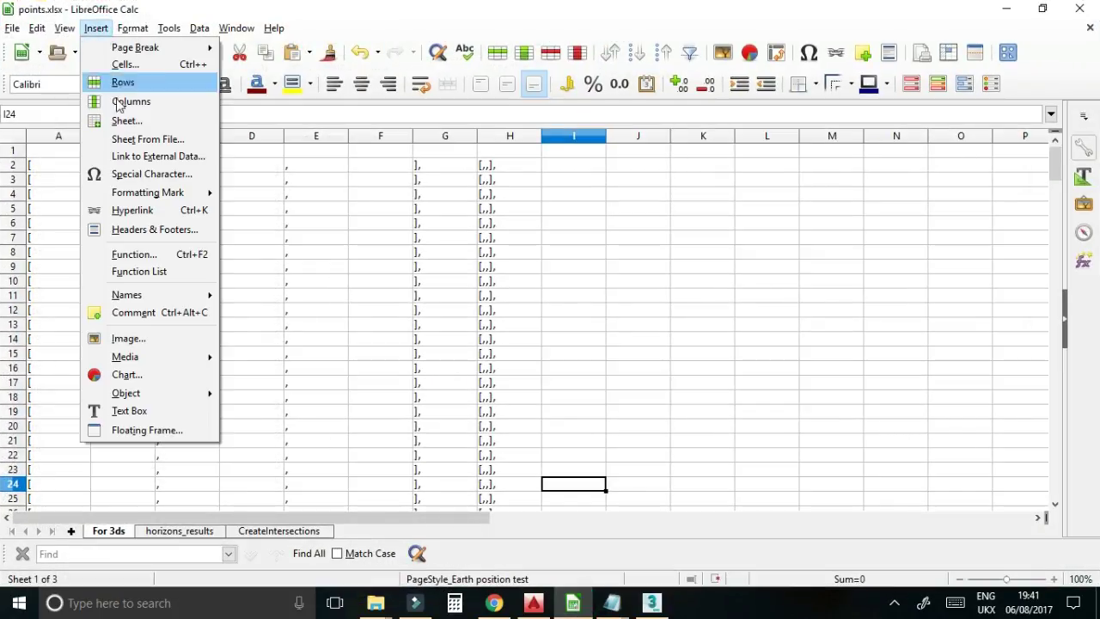
{"action": "left_click", "coordinate": [133, 141]}
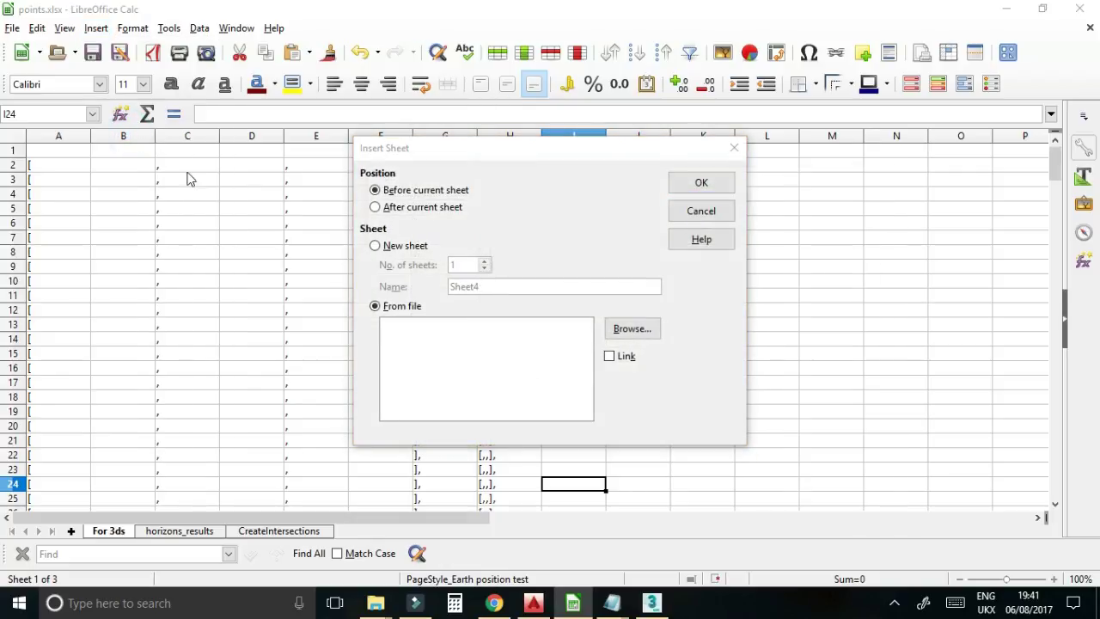
{"action": "double_click", "coordinate": [720, 333]}
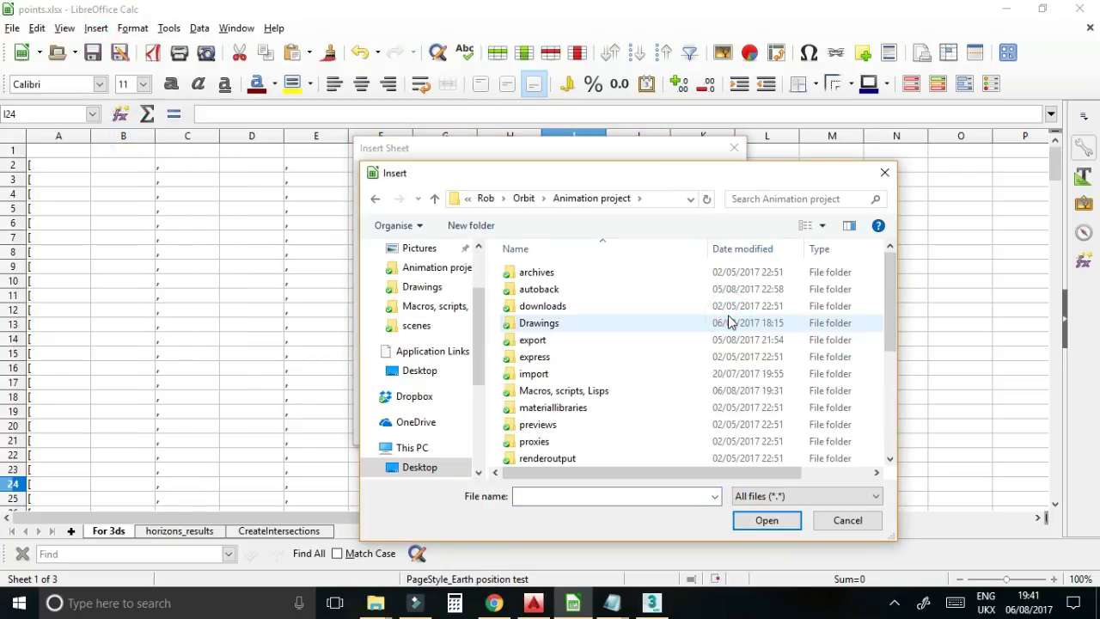
{"action": "double_click", "coordinate": [566, 394]}
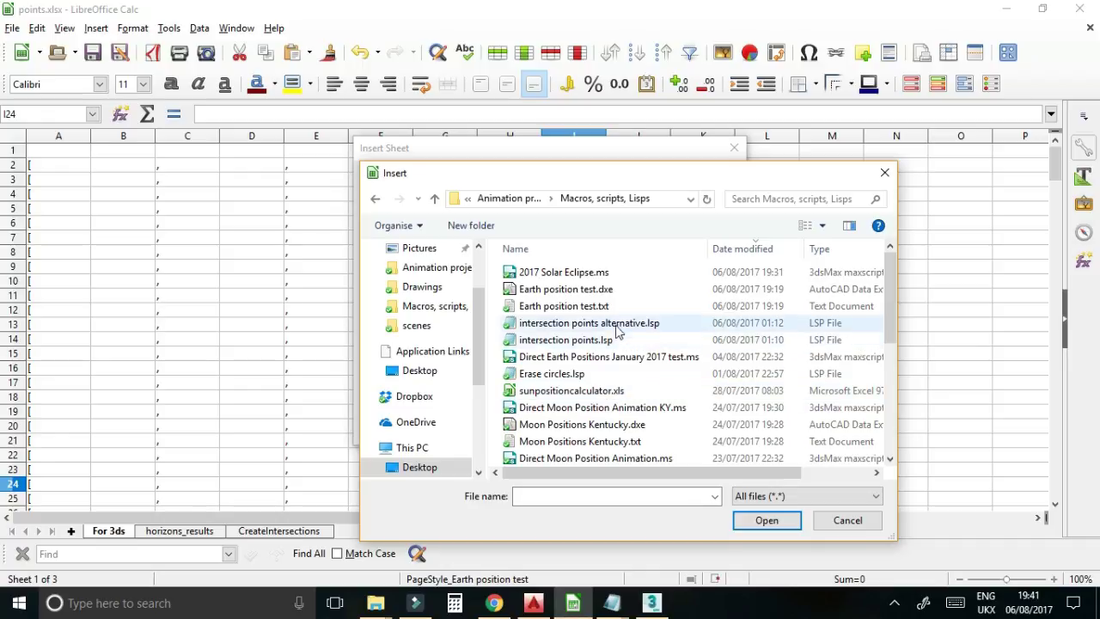
{"action": "left_click", "coordinate": [588, 308]}
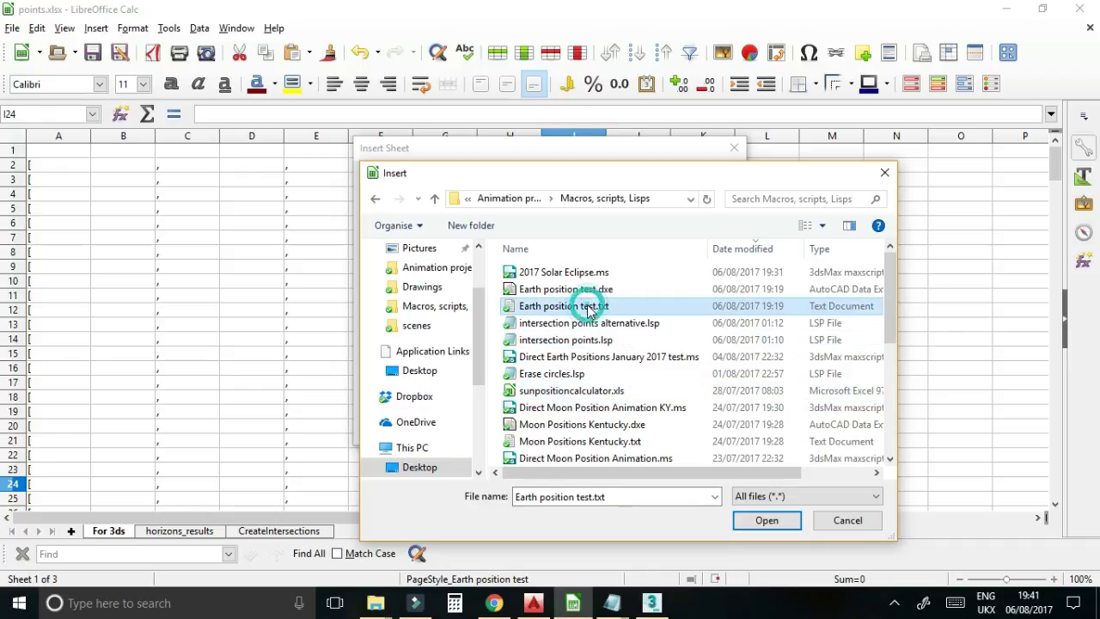
{"action": "left_click", "coordinate": [767, 520]}
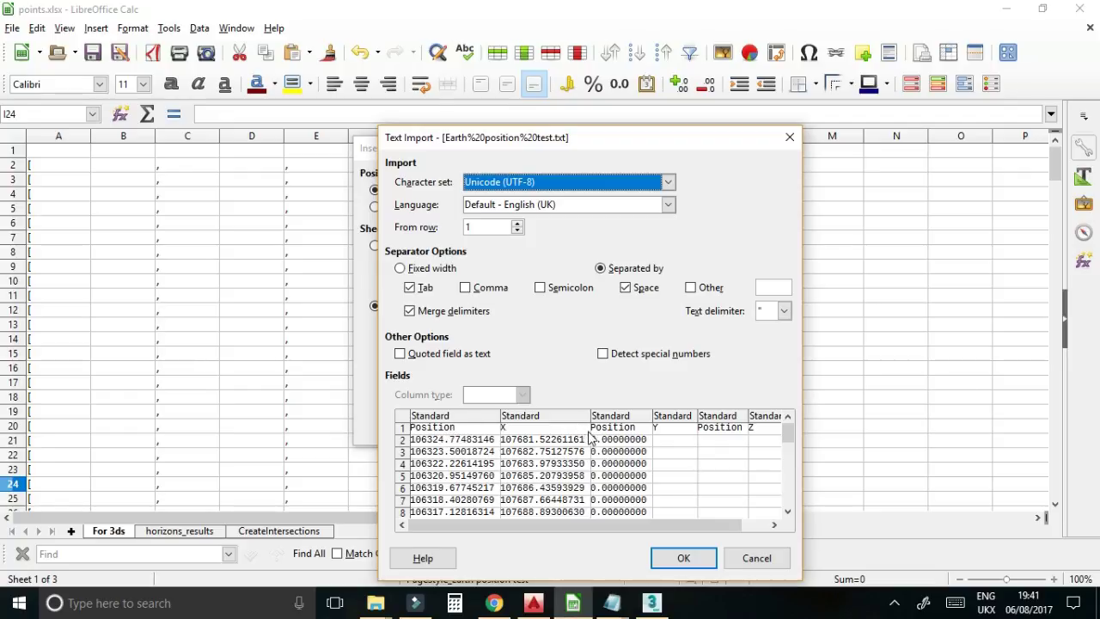
{"action": "left_click", "coordinate": [685, 559]}
{"action": "left_click", "coordinate": [689, 189]}
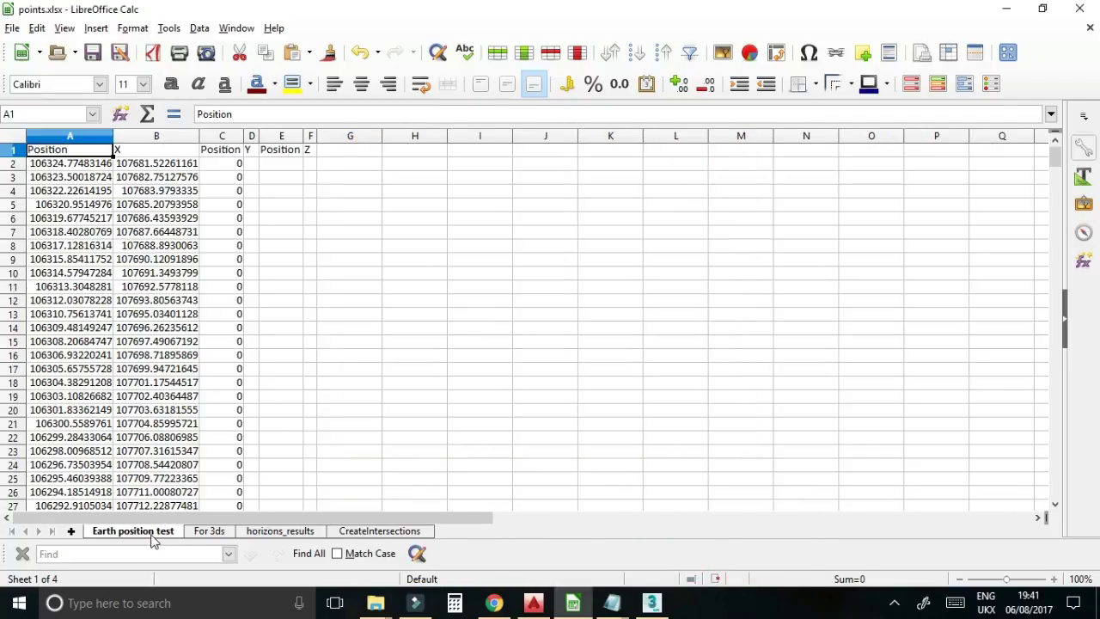
- Delete the Position header row, then check the CONCATENATE formula in For 3ds cell H2
{"action": "left_click", "coordinate": [14, 151]}
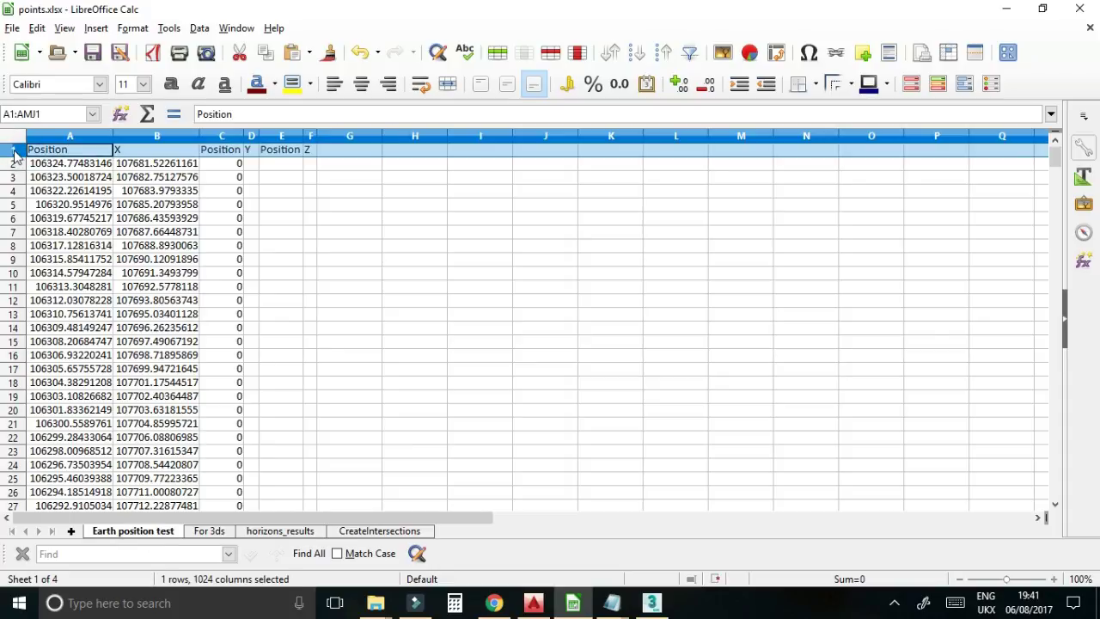
{"action": "right_click", "coordinate": [14, 153]}
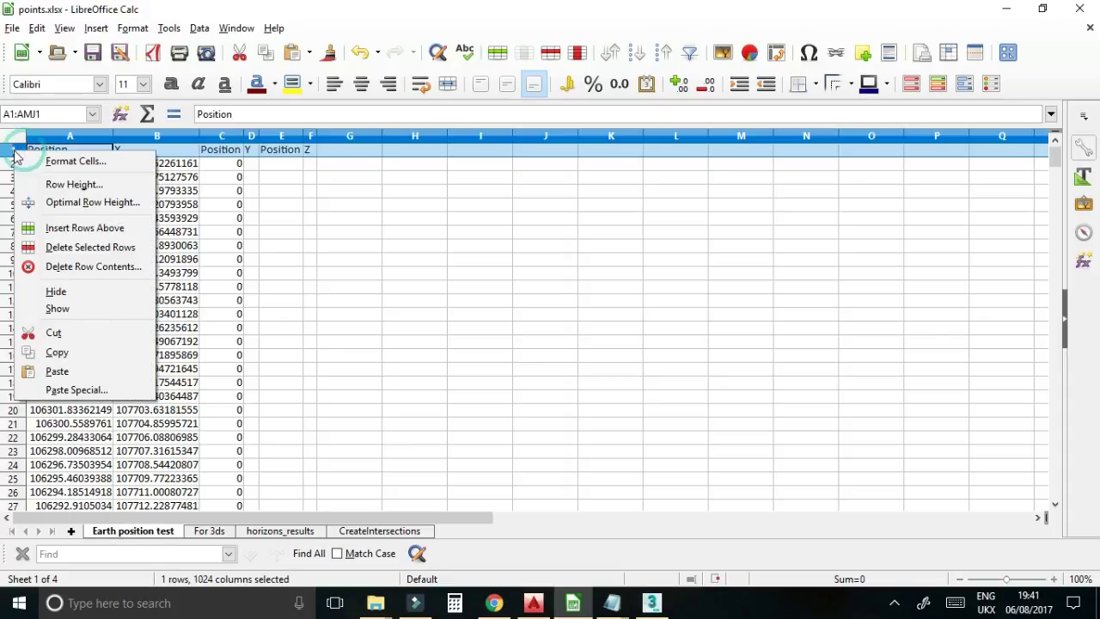
{"action": "left_click", "coordinate": [83, 248]}
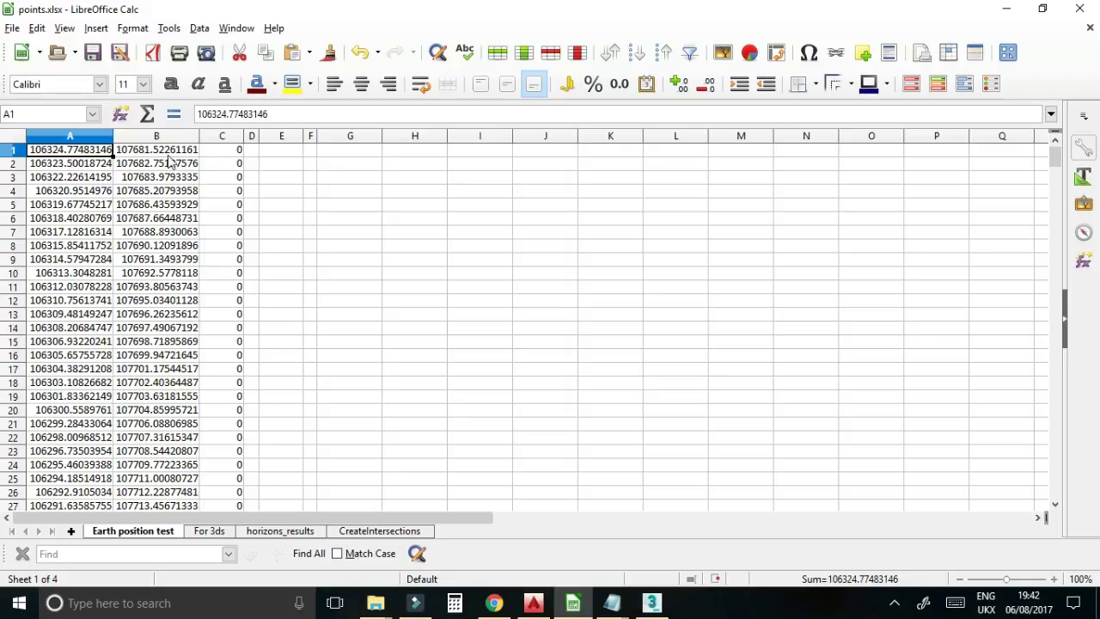
{"action": "left_click", "coordinate": [210, 531]}
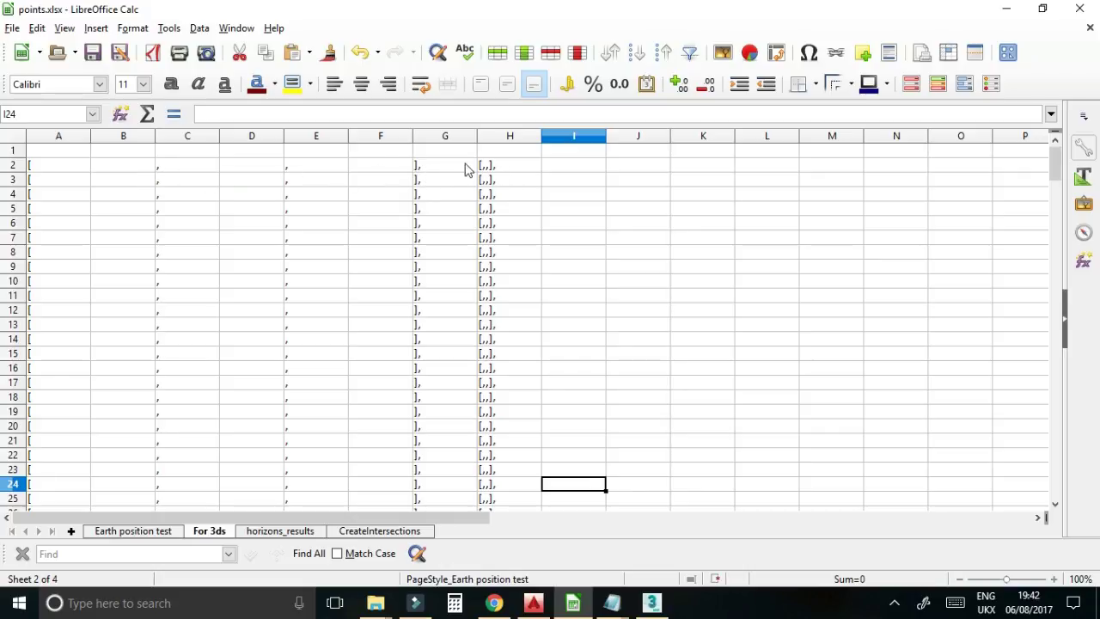
{"action": "left_click", "coordinate": [519, 167]}
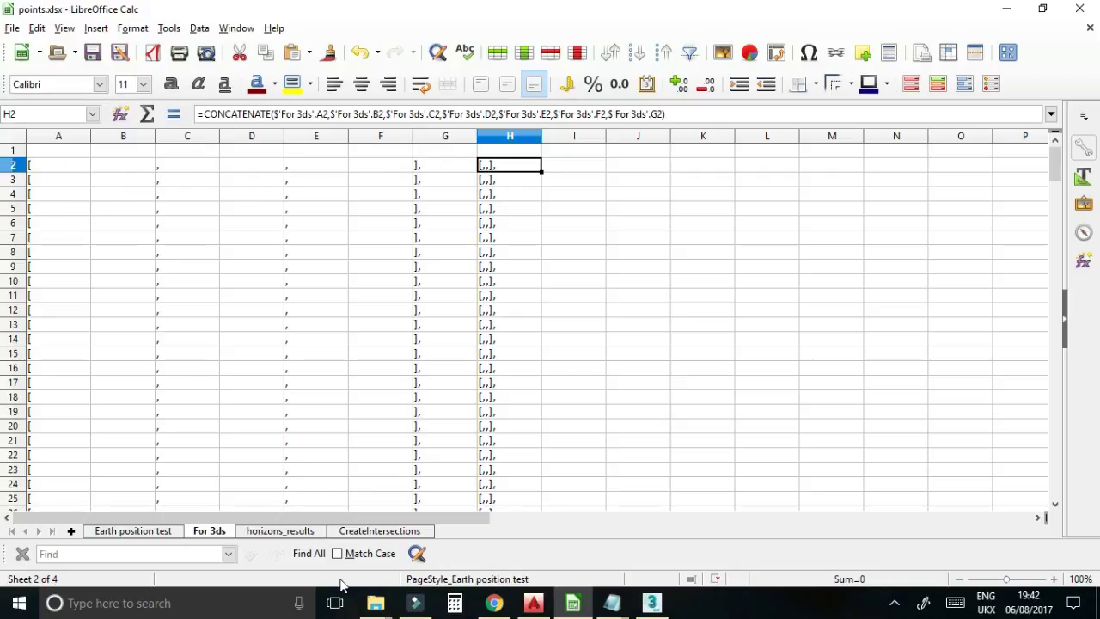
- Copy the X values from column A into column B of the For 3ds sheet
{"action": "left_click", "coordinate": [139, 532]}
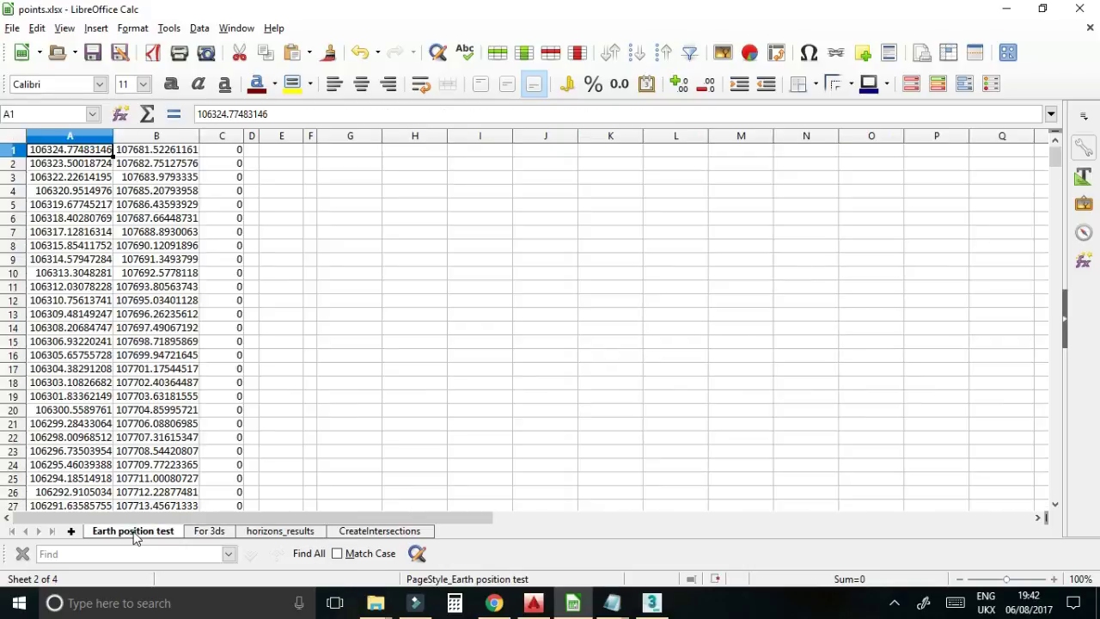
{"action": "right_click", "coordinate": [68, 139]}
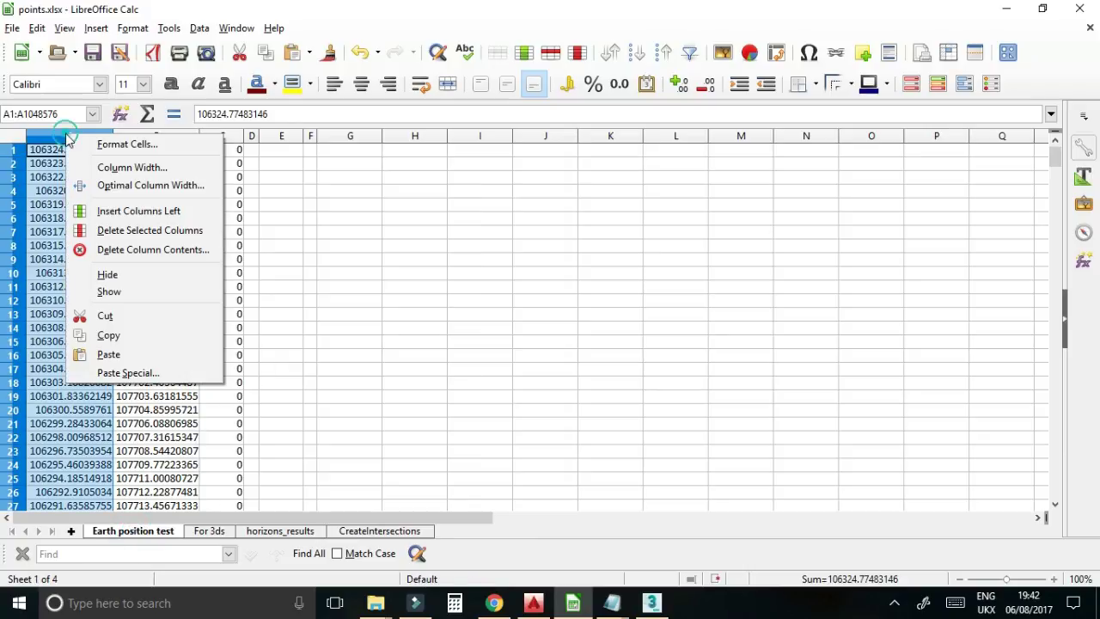
{"action": "left_click", "coordinate": [116, 342]}
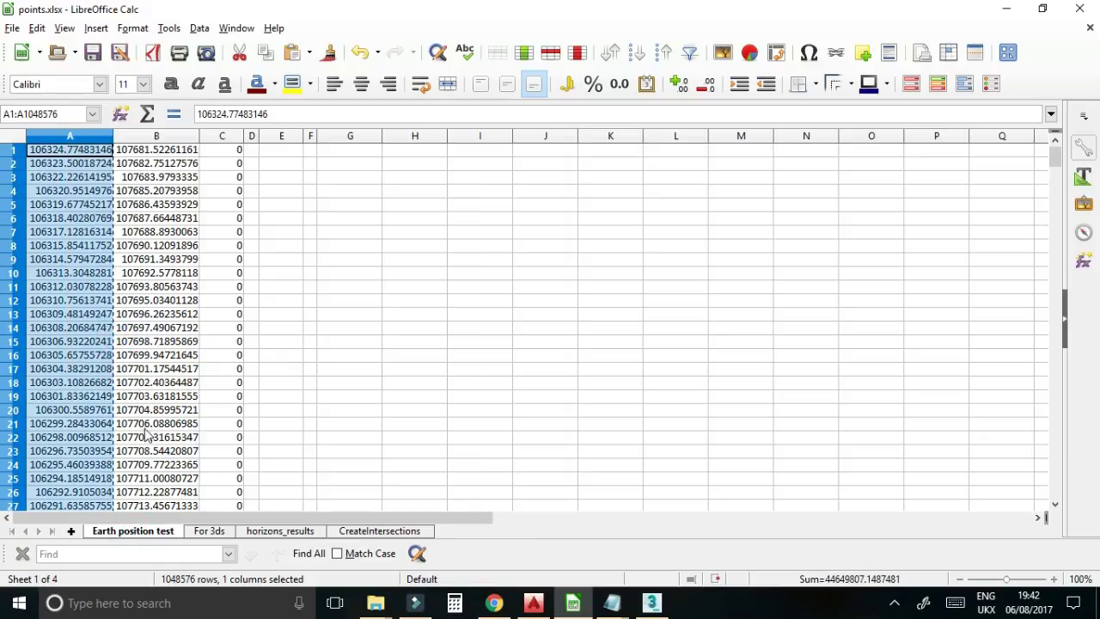
{"action": "left_click", "coordinate": [209, 531]}
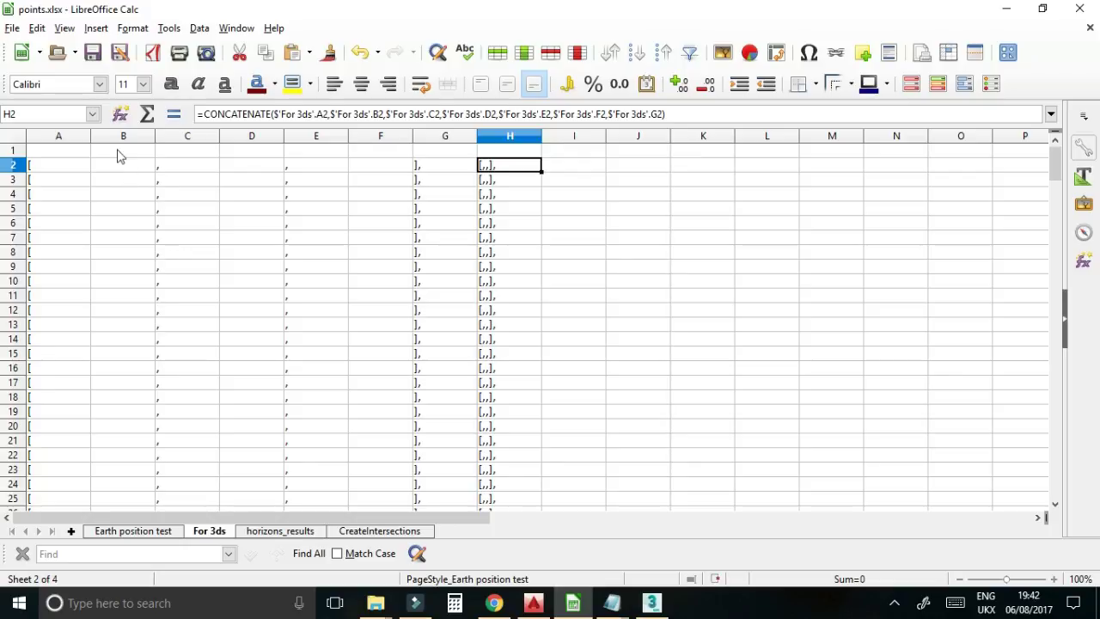
{"action": "left_click", "coordinate": [122, 137]}
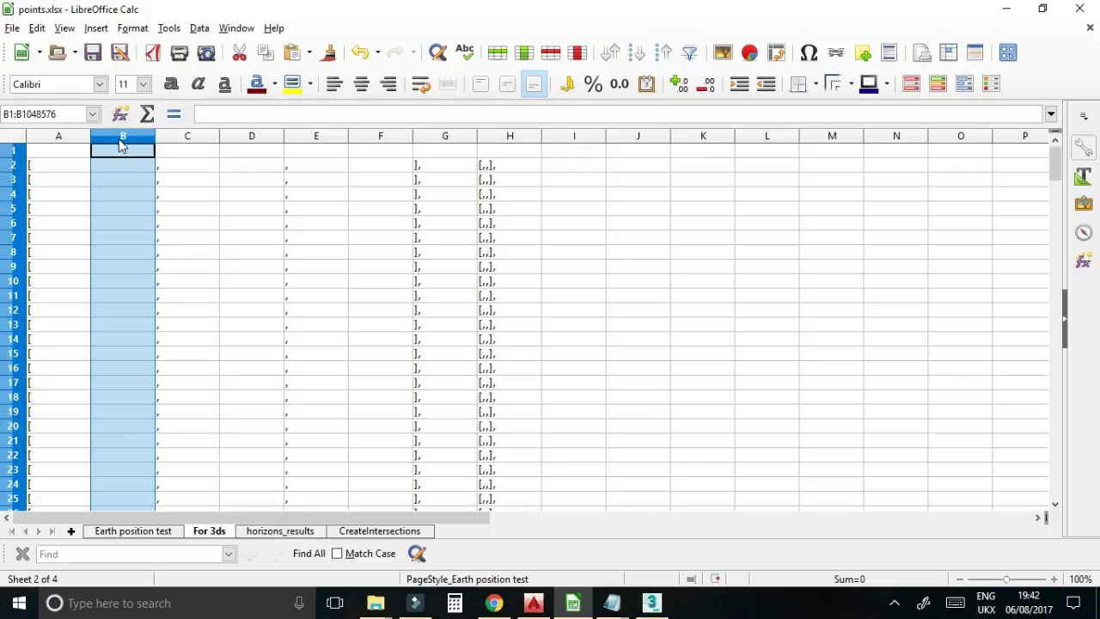
{"action": "right_click", "coordinate": [120, 140]}
{"action": "left_click", "coordinate": [165, 359]}
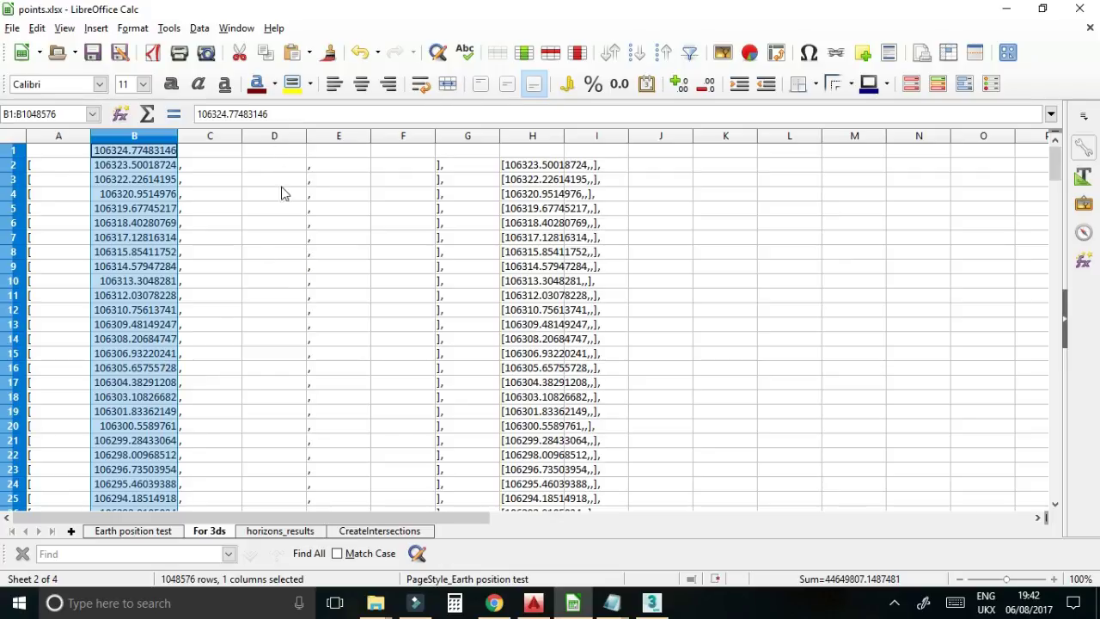
- Copy the Y values into For 3ds column D and the zero Z values into column F
{"action": "left_click", "coordinate": [148, 532]}
{"action": "left_click", "coordinate": [150, 140]}
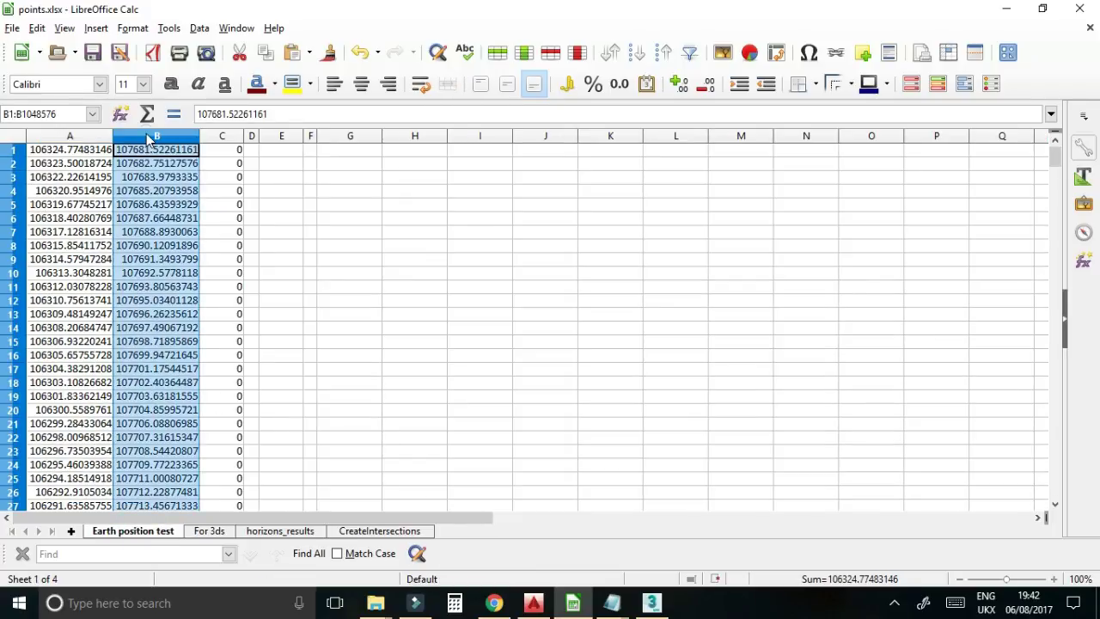
{"action": "right_click", "coordinate": [148, 140]}
{"action": "left_click", "coordinate": [212, 334]}
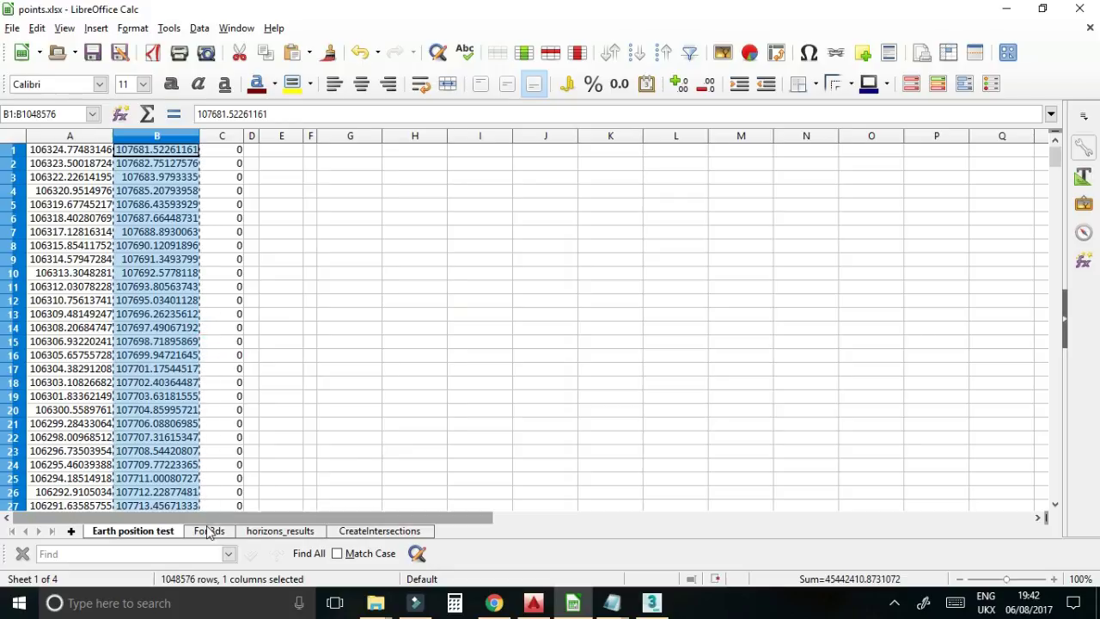
{"action": "left_click", "coordinate": [209, 532]}
{"action": "right_click", "coordinate": [270, 140]}
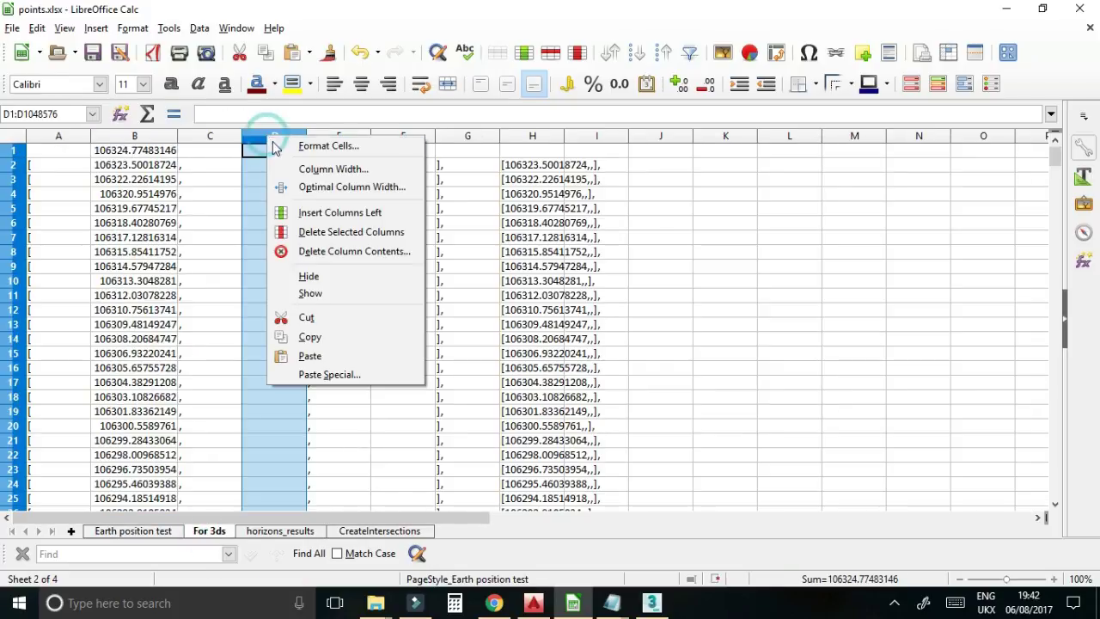
{"action": "left_click", "coordinate": [318, 356]}
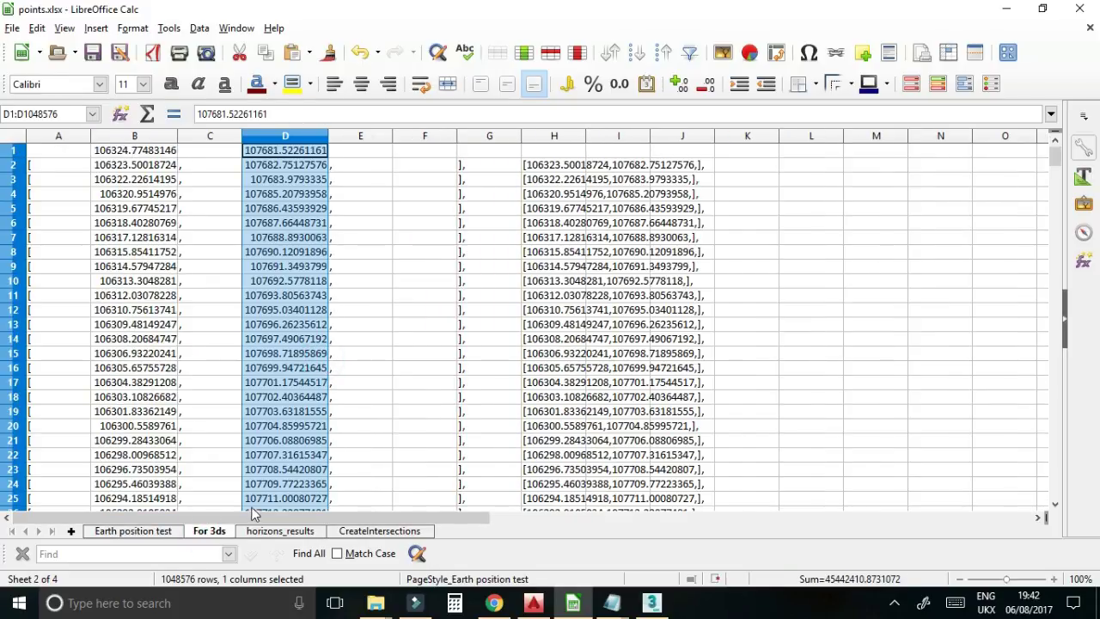
{"action": "left_click", "coordinate": [163, 533]}
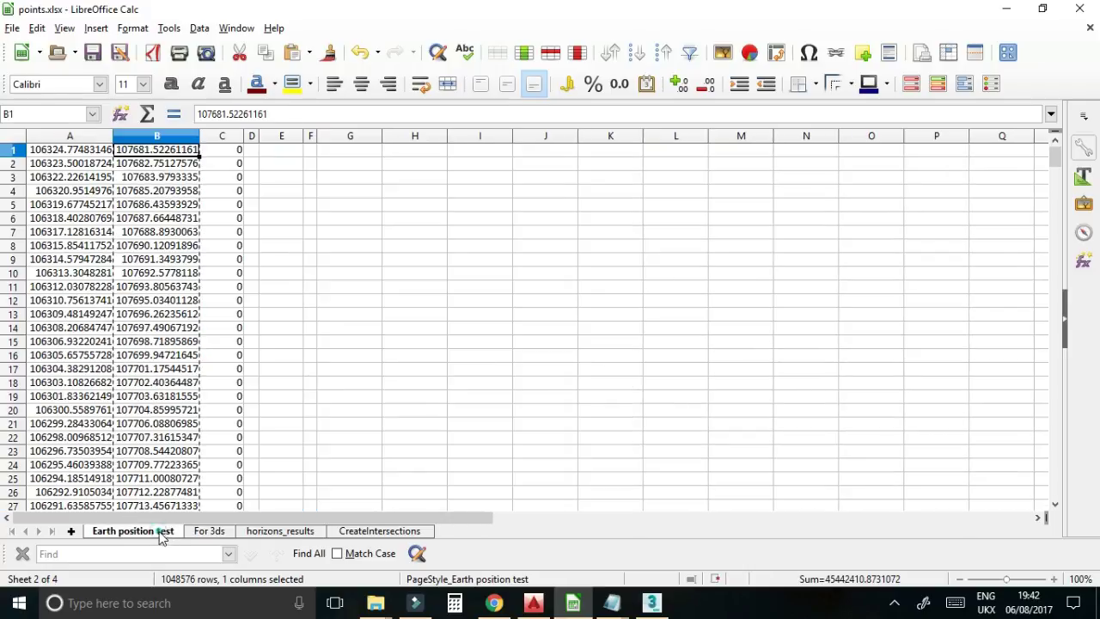
{"action": "right_click", "coordinate": [221, 142]}
{"action": "left_click", "coordinate": [274, 338]}
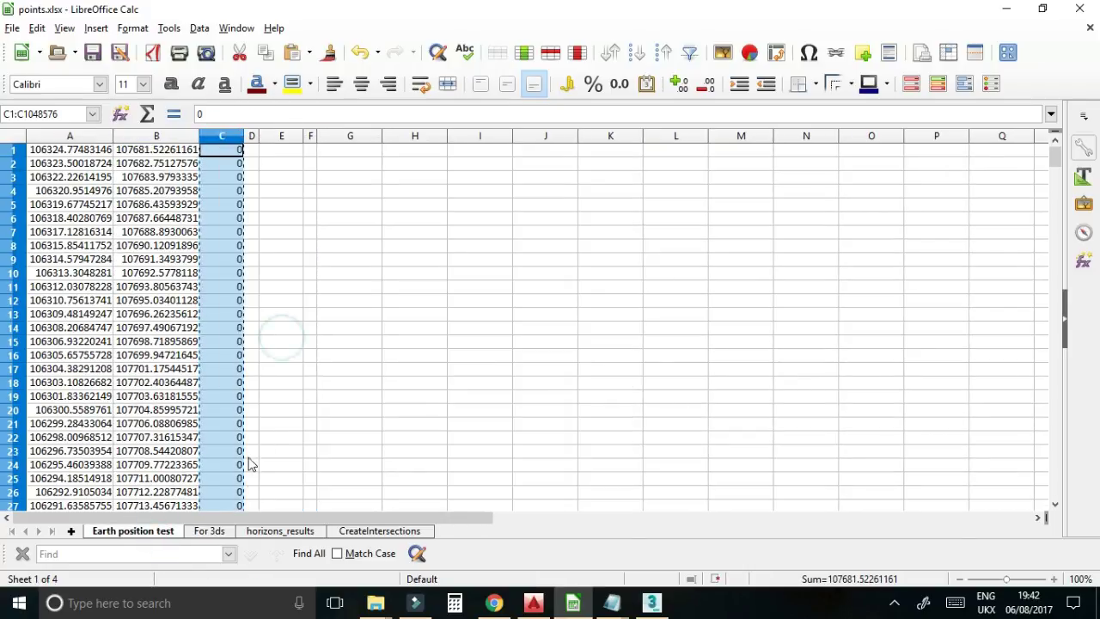
{"action": "left_click", "coordinate": [215, 531]}
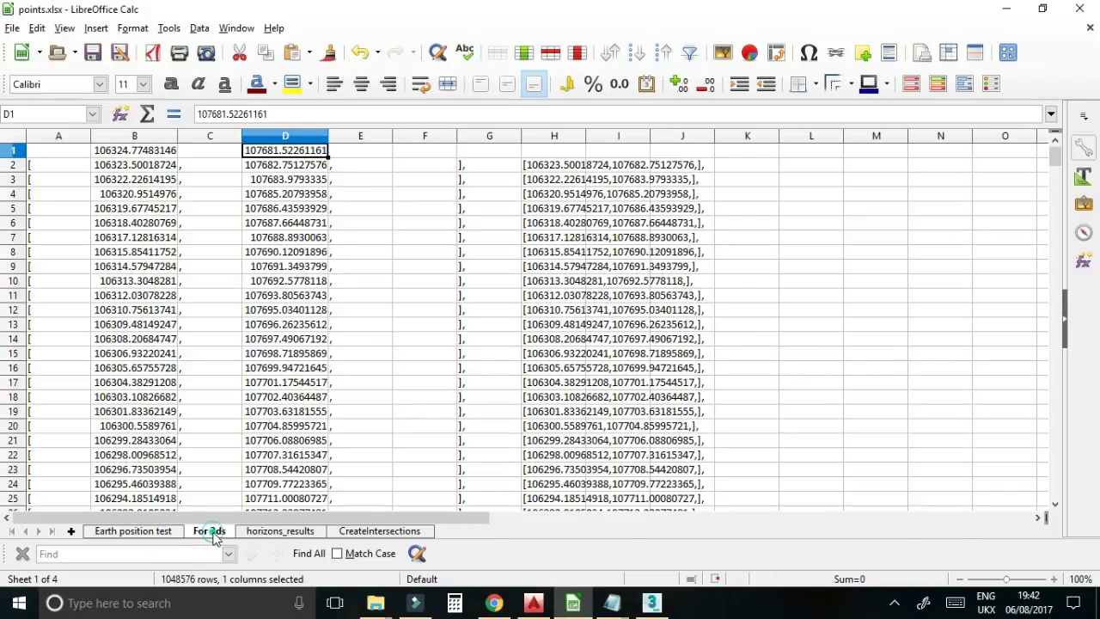
{"action": "right_click", "coordinate": [424, 142]}
{"action": "left_click", "coordinate": [467, 355]}
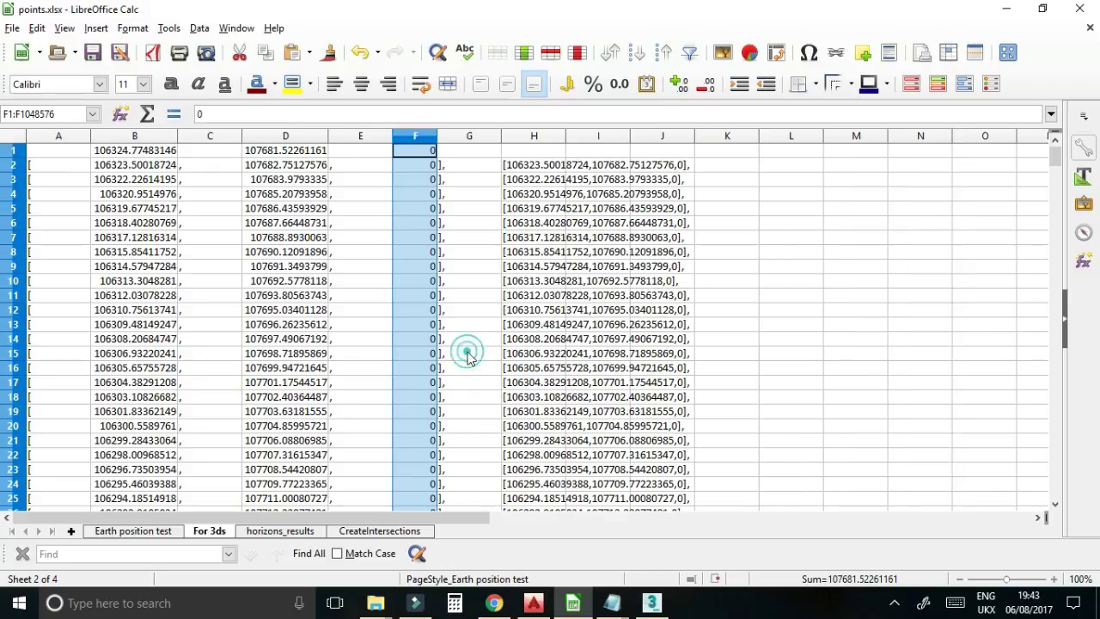
- Fill row 1 with the closing bracket, H formula, comma and opening bracket copied from row 2
{"action": "left_click", "coordinate": [455, 167]}
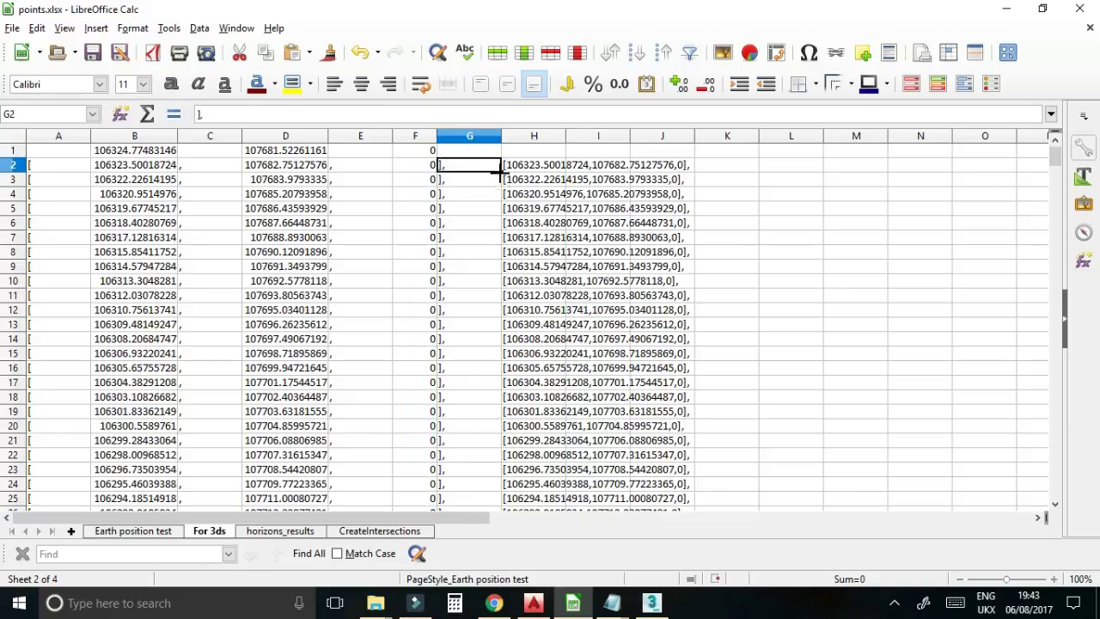
{"action": "left_click_drag", "start_coordinate": [498, 171], "coordinate": [499, 148]}
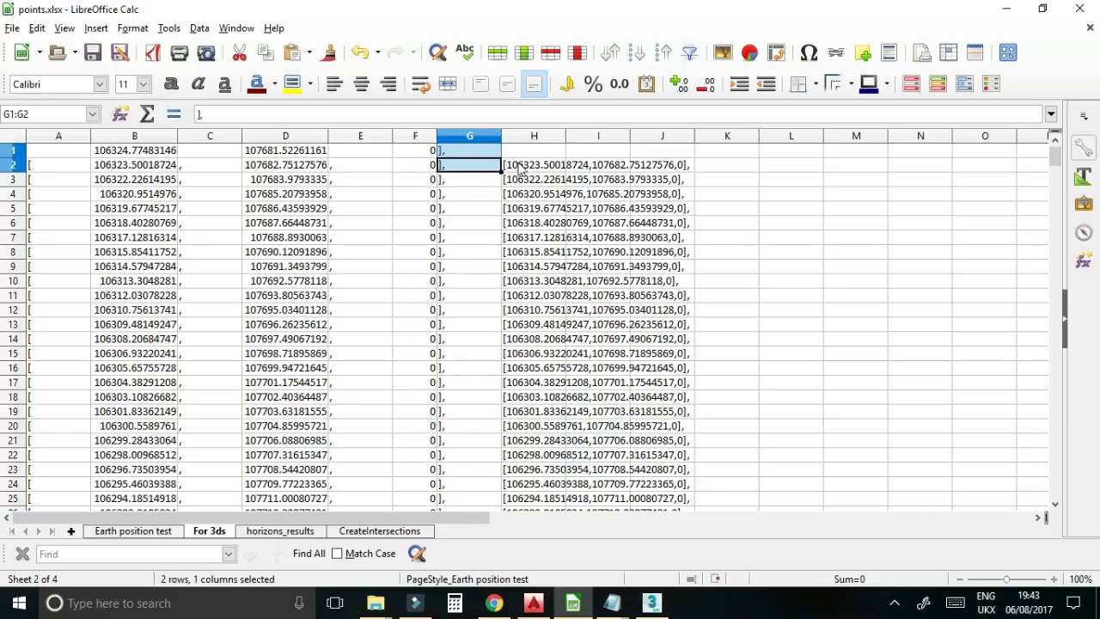
{"action": "left_click", "coordinate": [531, 168]}
{"action": "left_click_drag", "start_coordinate": [566, 172], "coordinate": [564, 153]}
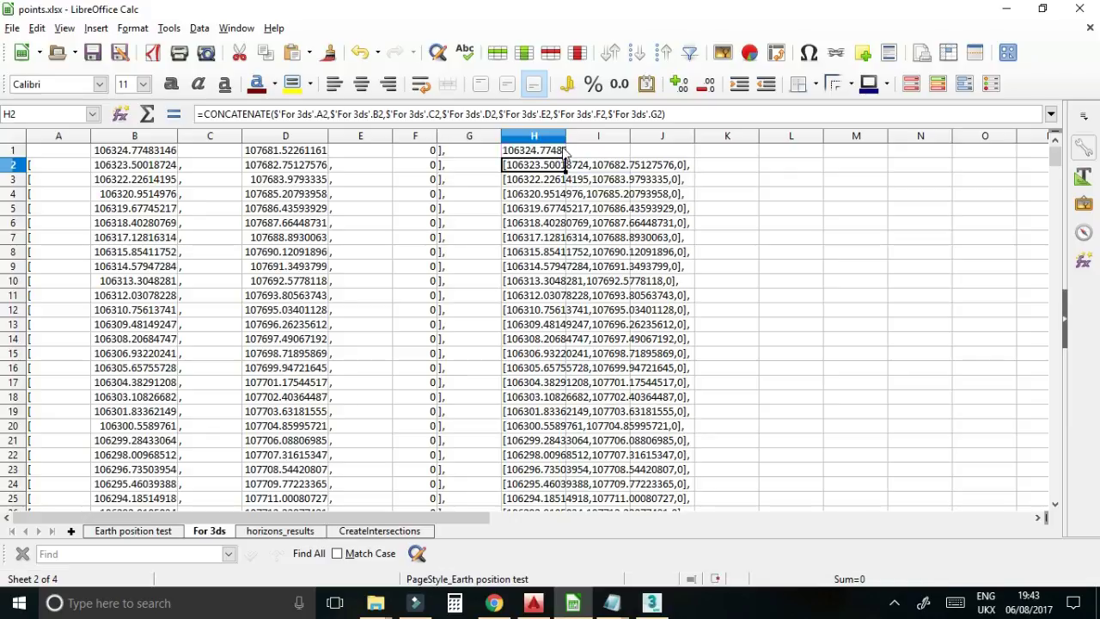
{"action": "left_click", "coordinate": [353, 169]}
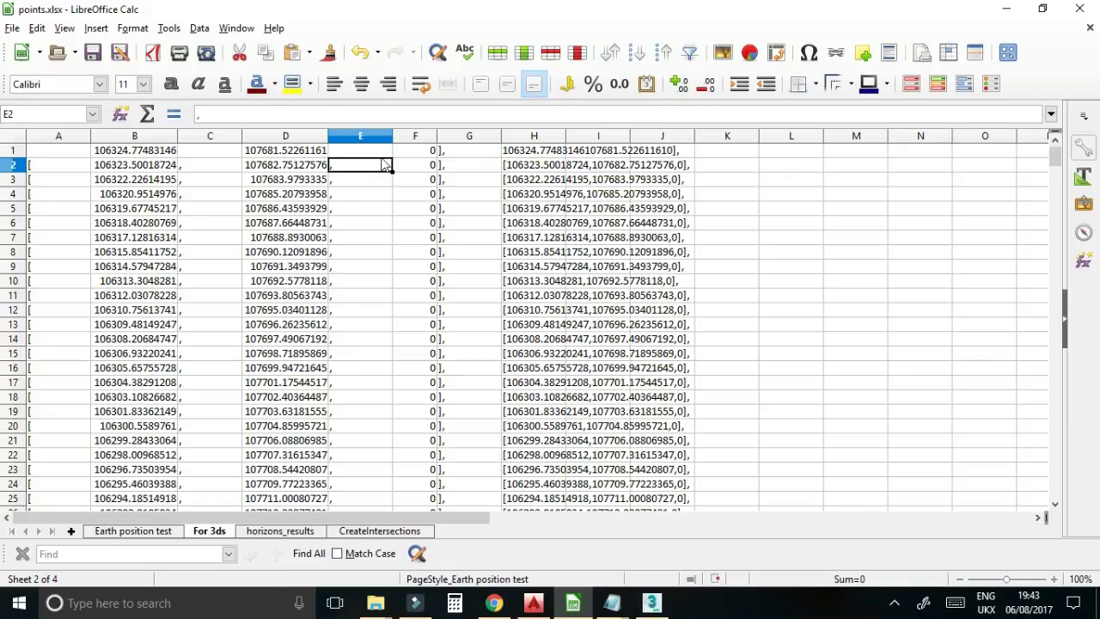
{"action": "left_click", "coordinate": [378, 152]}
{"action": "type", "text": ","}
{"action": "left_click", "coordinate": [234, 149]}
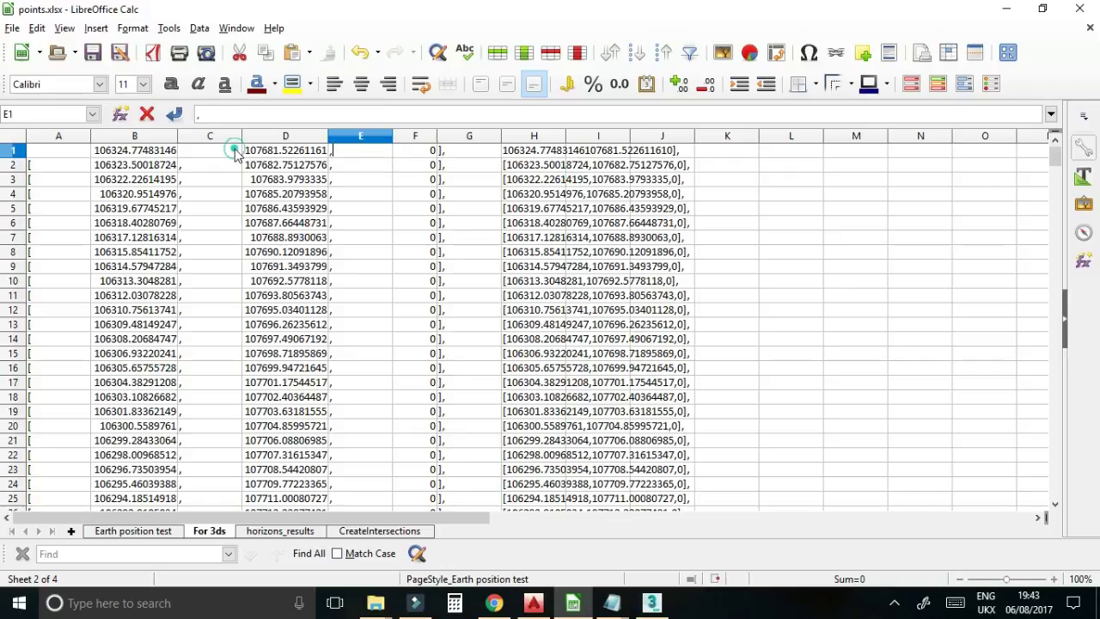
{"action": "left_click", "coordinate": [71, 150]}
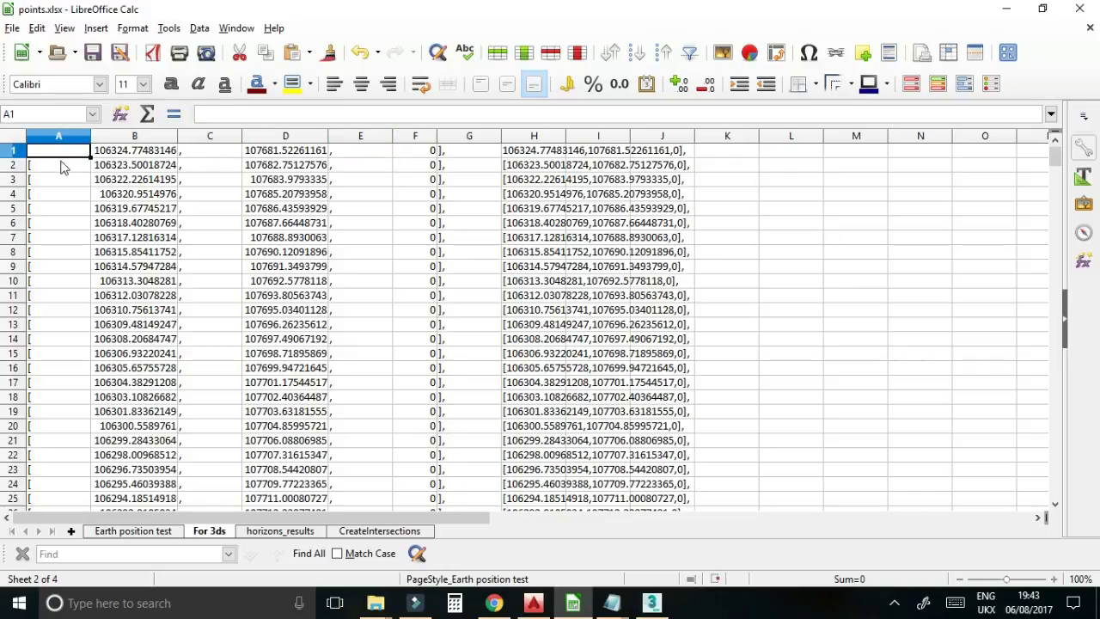
{"action": "left_click", "coordinate": [62, 168]}
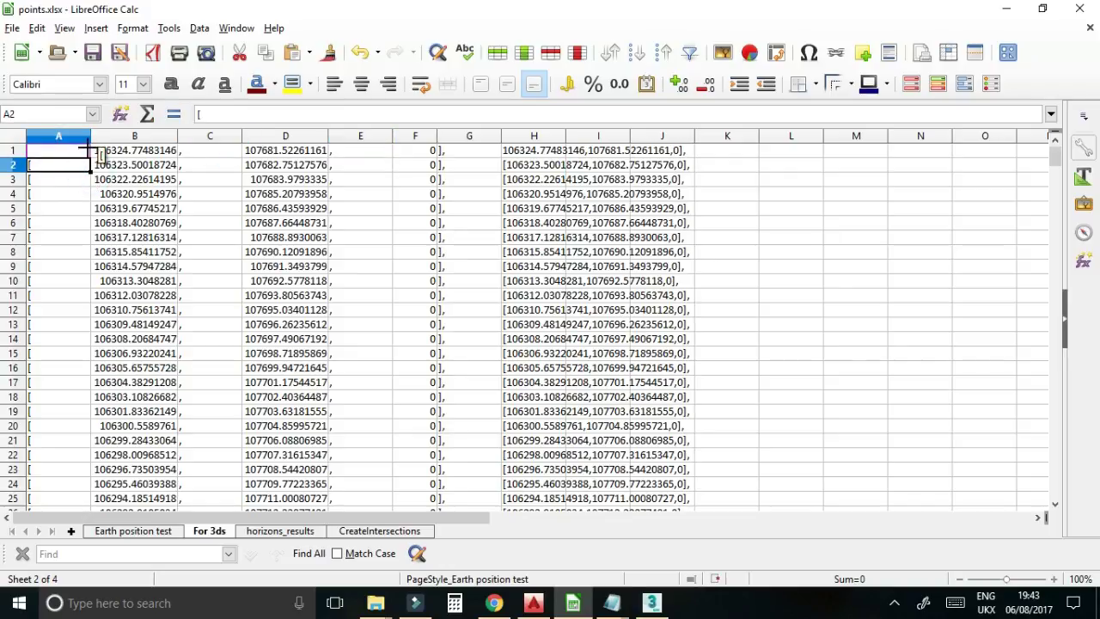
{"action": "left_click_drag", "start_coordinate": [98, 155], "coordinate": [662, 165]}
- Widen column H so the full bracketed x,y,0 entries are visible
{"action": "left_click", "coordinate": [919, 411]}
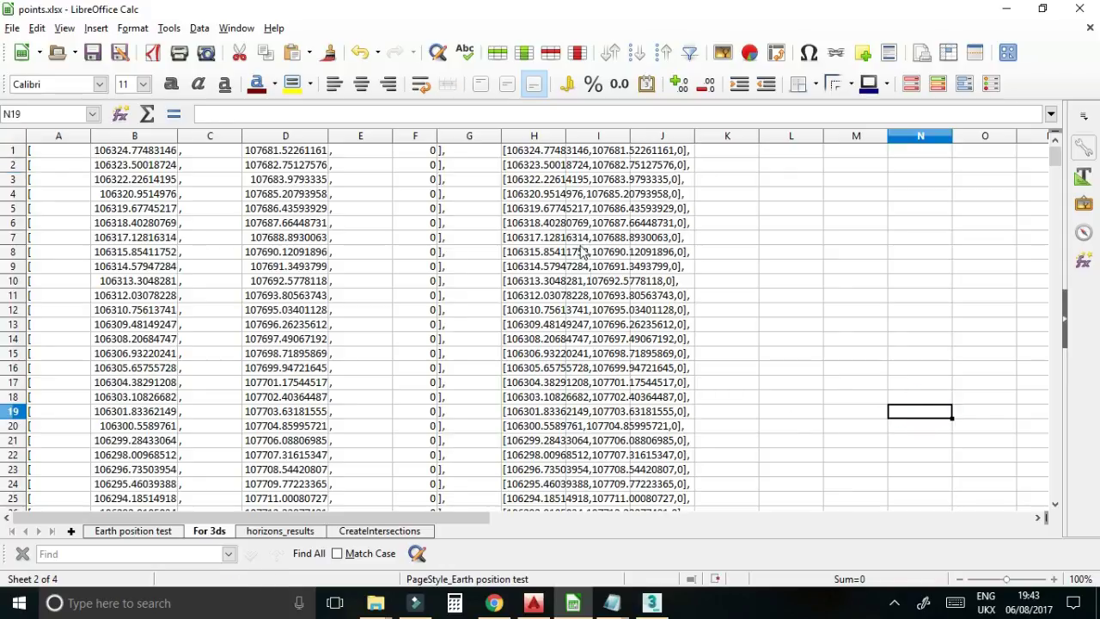
{"action": "left_click_drag", "start_coordinate": [567, 136], "coordinate": [710, 136]}
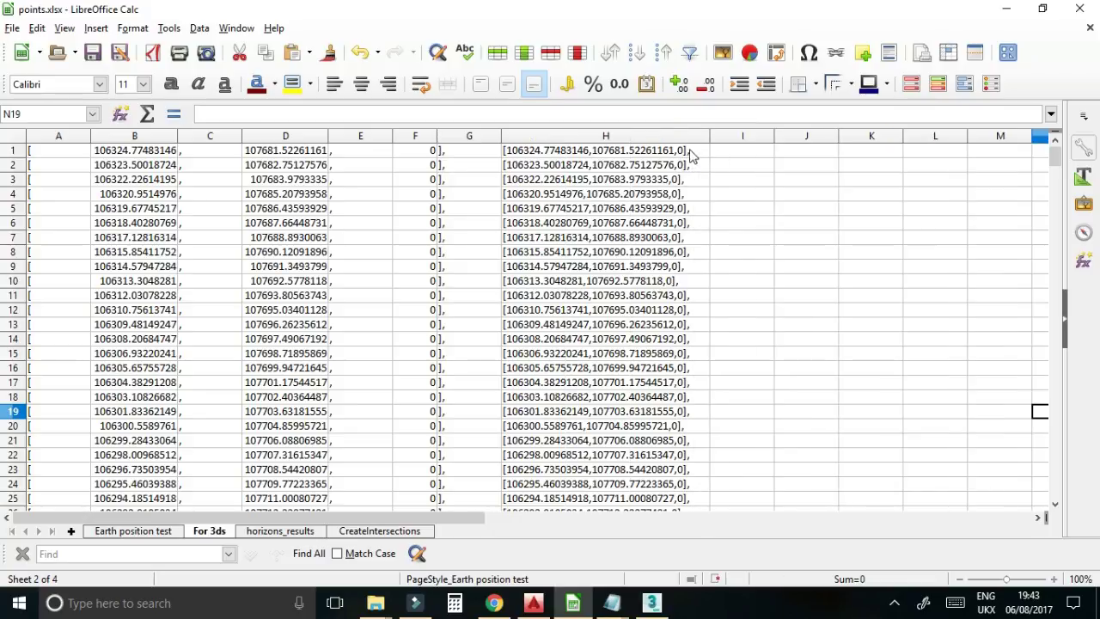
{"action": "left_click", "coordinate": [625, 138]}
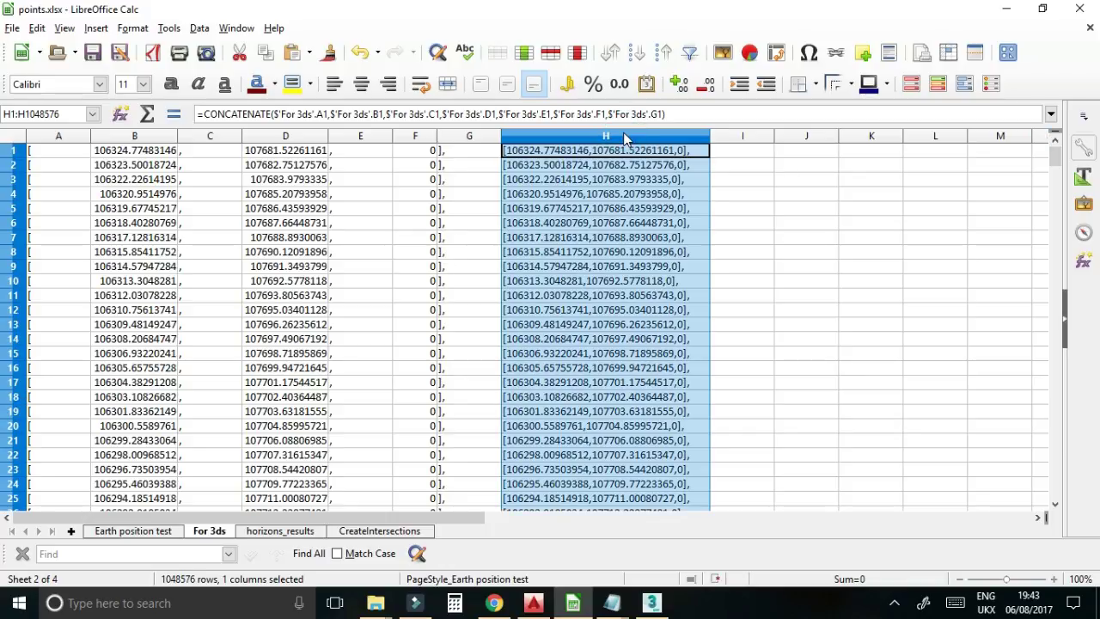
- Copy the column H coordinate entries for the 2017 Solar Eclipse.ms script
{"action": "right_click", "coordinate": [625, 137]}
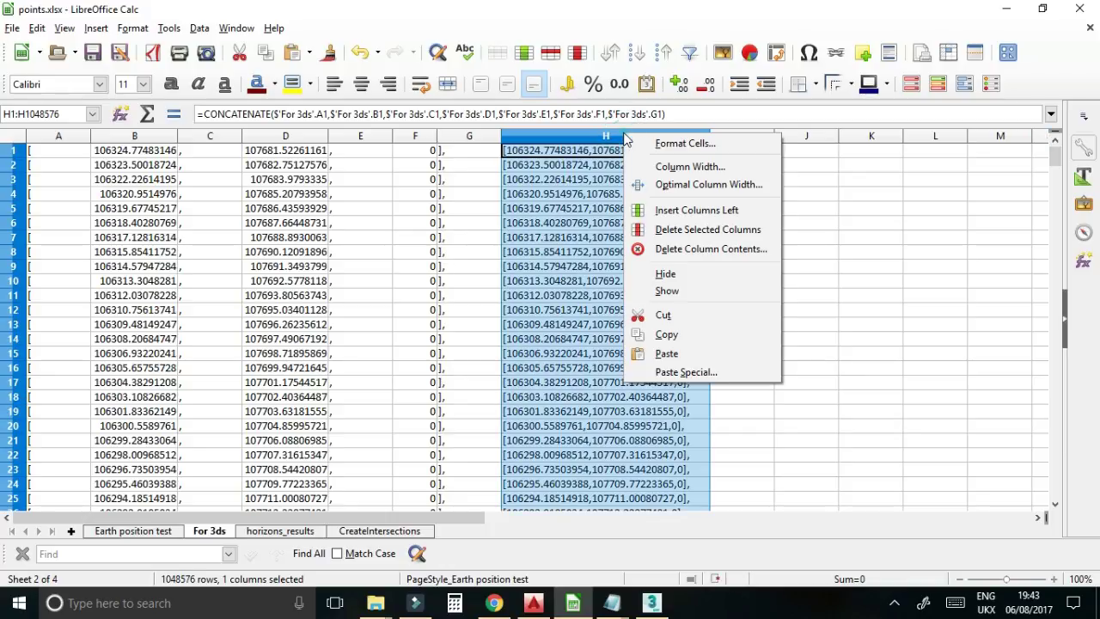
{"action": "left_click", "coordinate": [679, 335]}
{"action": "mouse_move", "coordinate": [612, 603]}
{"action": "left_click", "coordinate": [756, 538]}
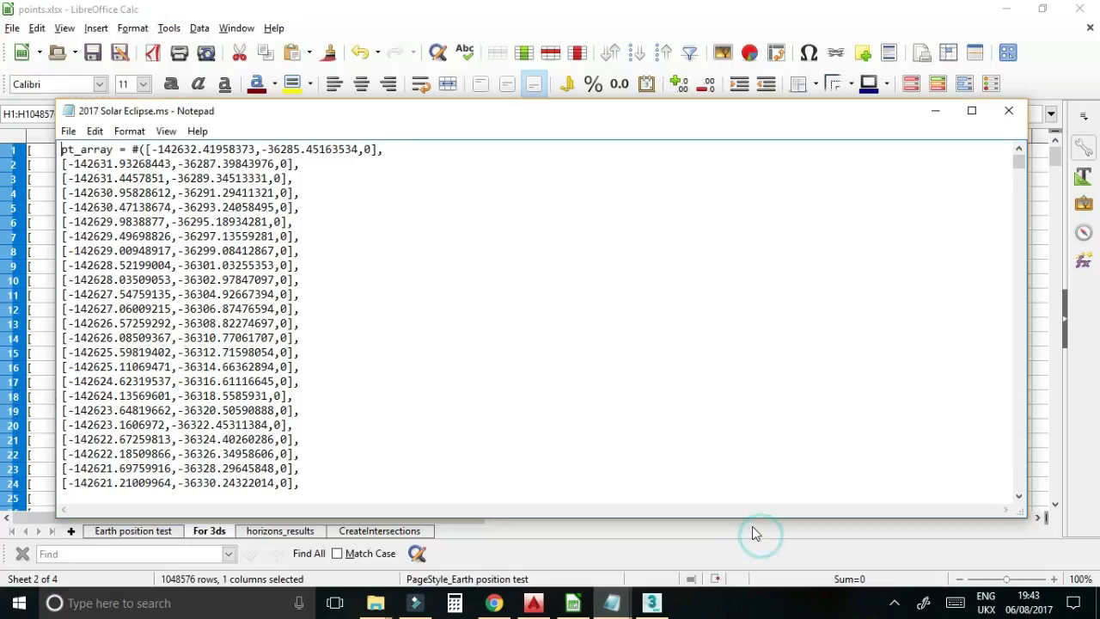
- Replace the old pt_array coordinate rows with the pasted new list
{"action": "left_click", "coordinate": [144, 150]}
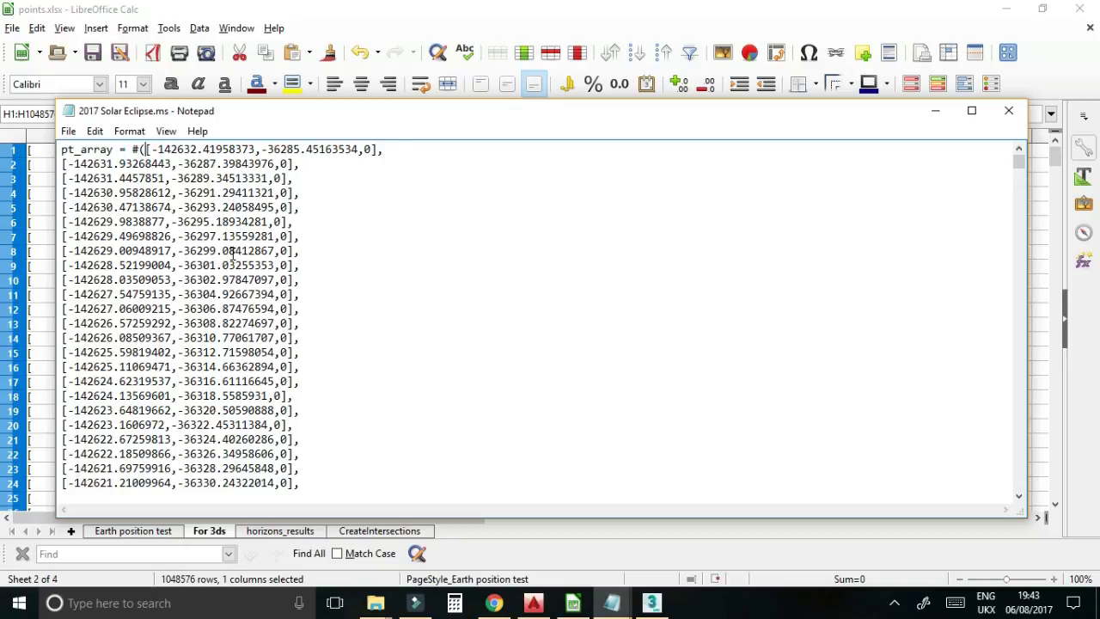
{"action": "left_click_drag", "start_coordinate": [1019, 162], "coordinate": [1034, 488]}
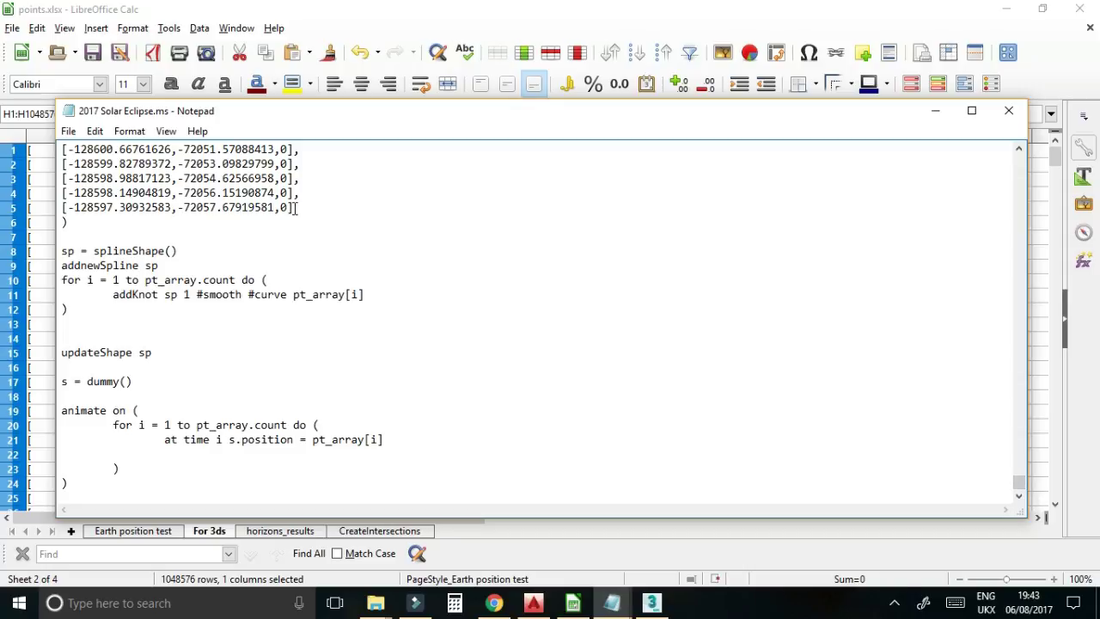
{"action": "key", "text": "ctrl+shift+Home"}
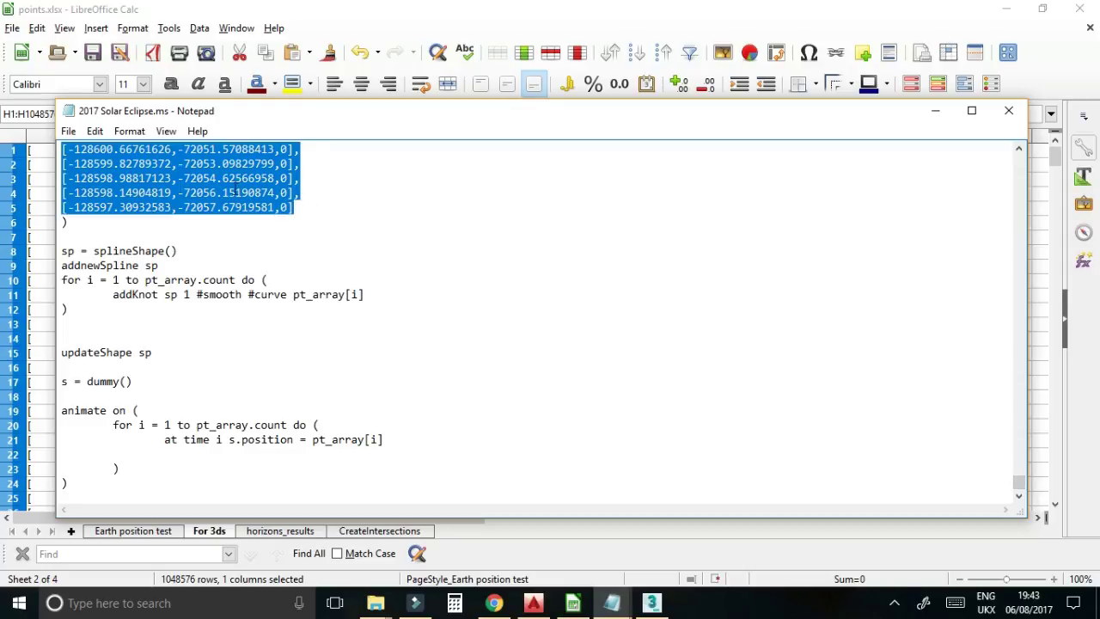
{"action": "right_click", "coordinate": [225, 178]}
{"action": "left_click", "coordinate": [187, 248]}
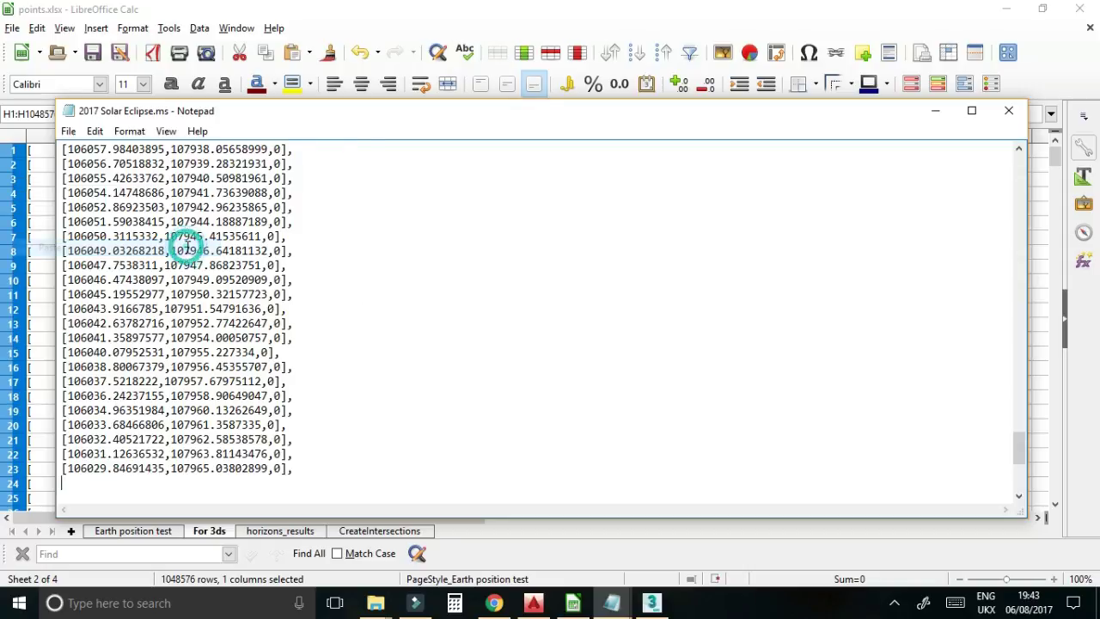
- Delete the trailing comma after the last entry and save 2017 Solar Eclipse.ms
{"action": "left_click_drag", "start_coordinate": [1020, 449], "coordinate": [1020, 481]}
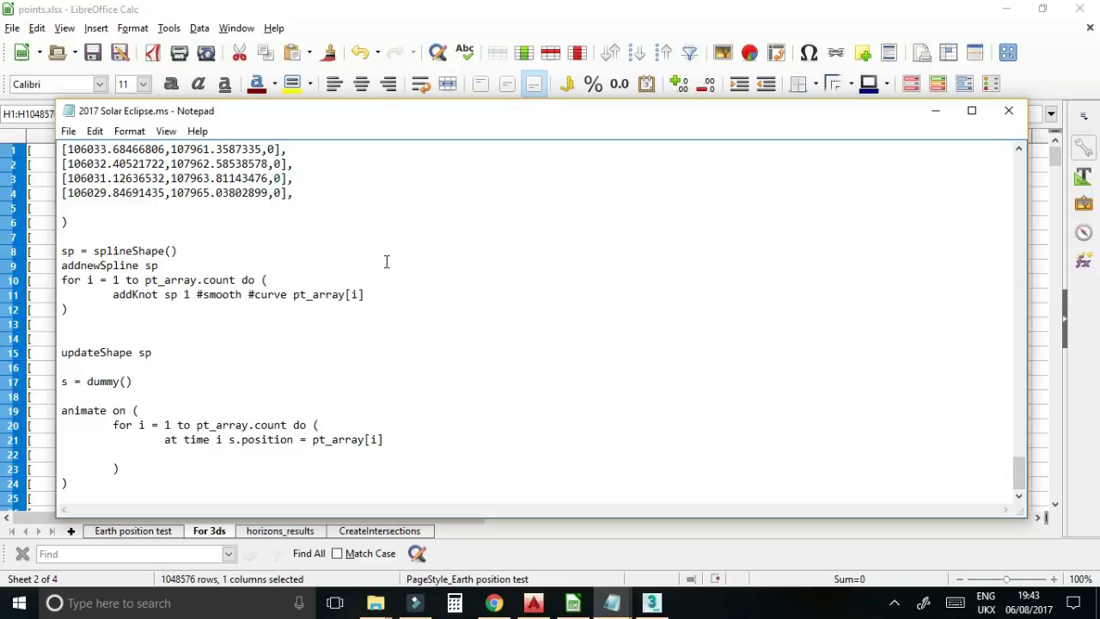
{"action": "key", "text": "Delete"}
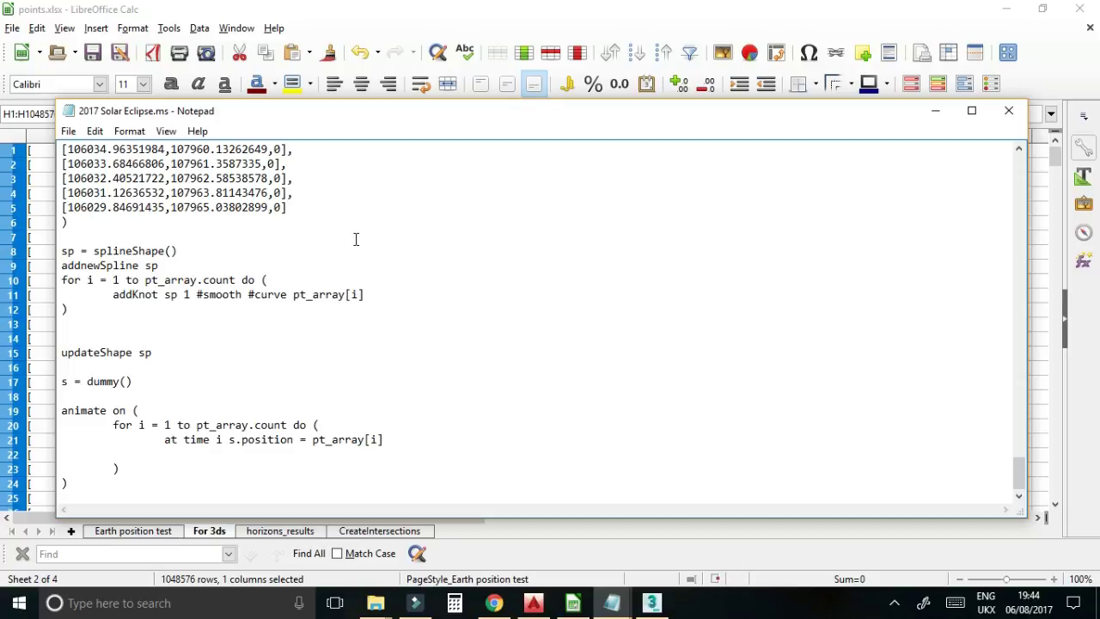
{"action": "left_click", "coordinate": [70, 132]}
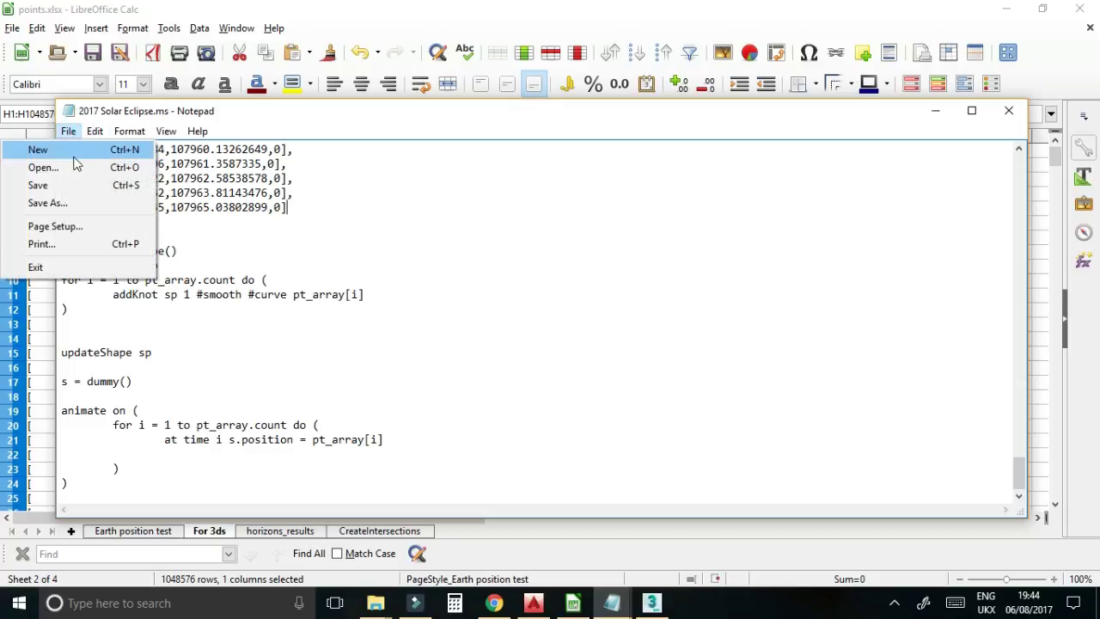
{"action": "left_click", "coordinate": [69, 183]}
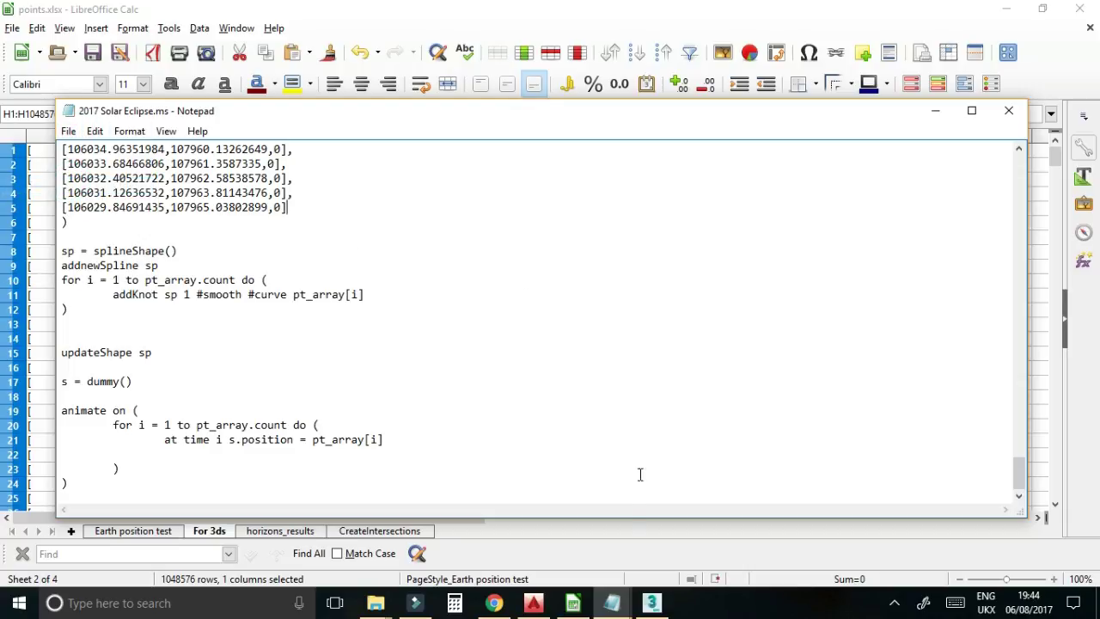
{"action": "left_click", "coordinate": [652, 603]}
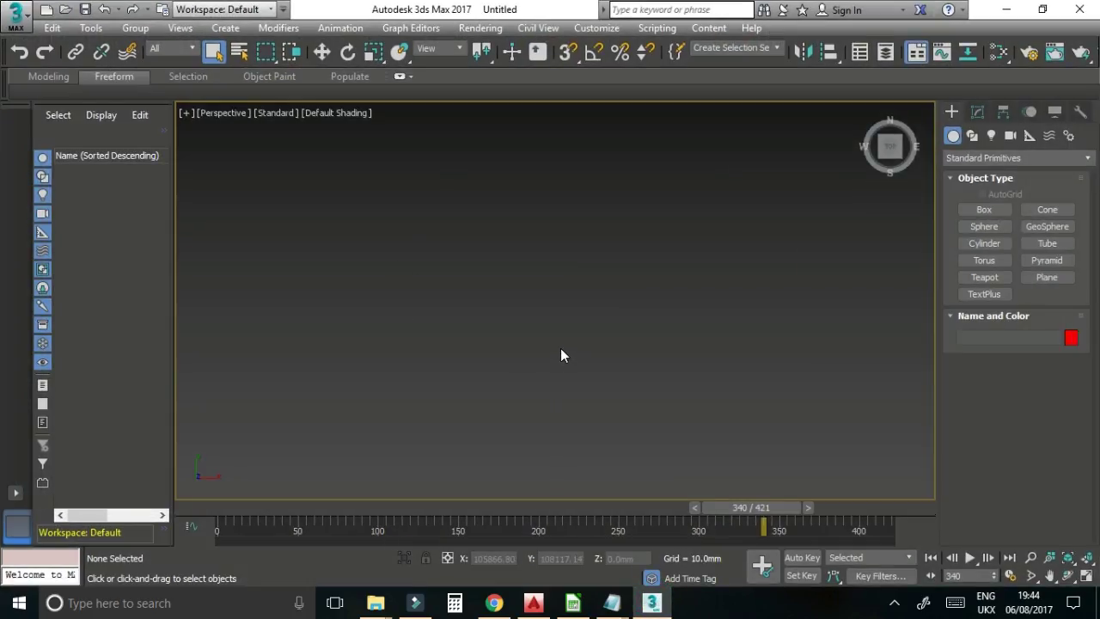
- Run 2017 Solar Eclipse.ms by dropping it into the viewport, then select the new Shape001 spline
{"action": "mouse_move", "coordinate": [376, 603]}
{"action": "left_click", "coordinate": [398, 550]}
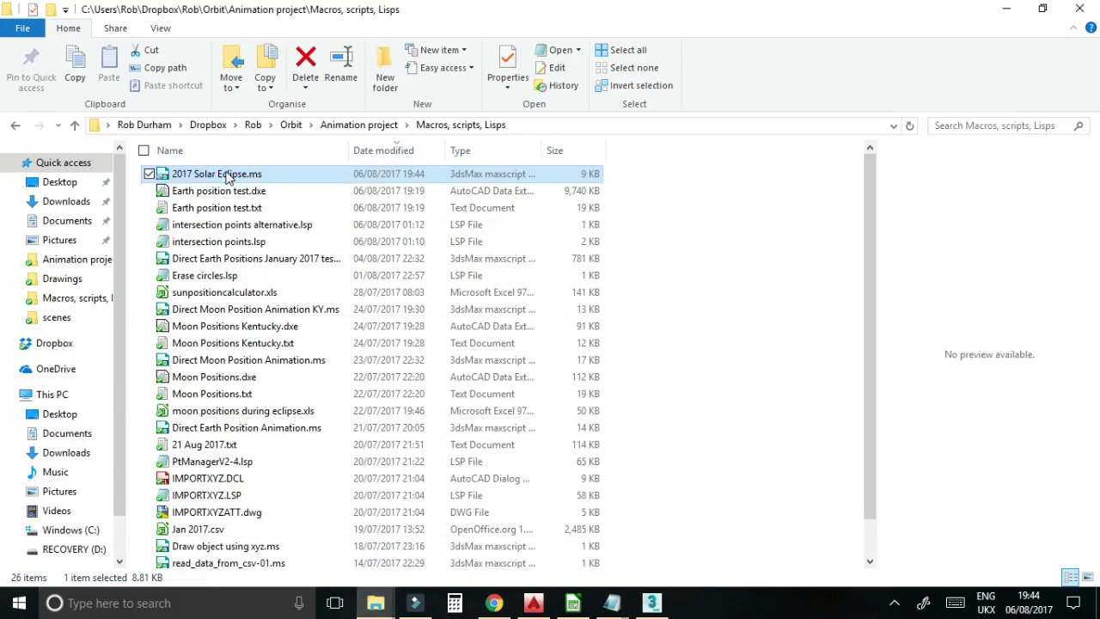
{"action": "left_click_drag", "start_coordinate": [228, 176], "coordinate": [67, 557]}
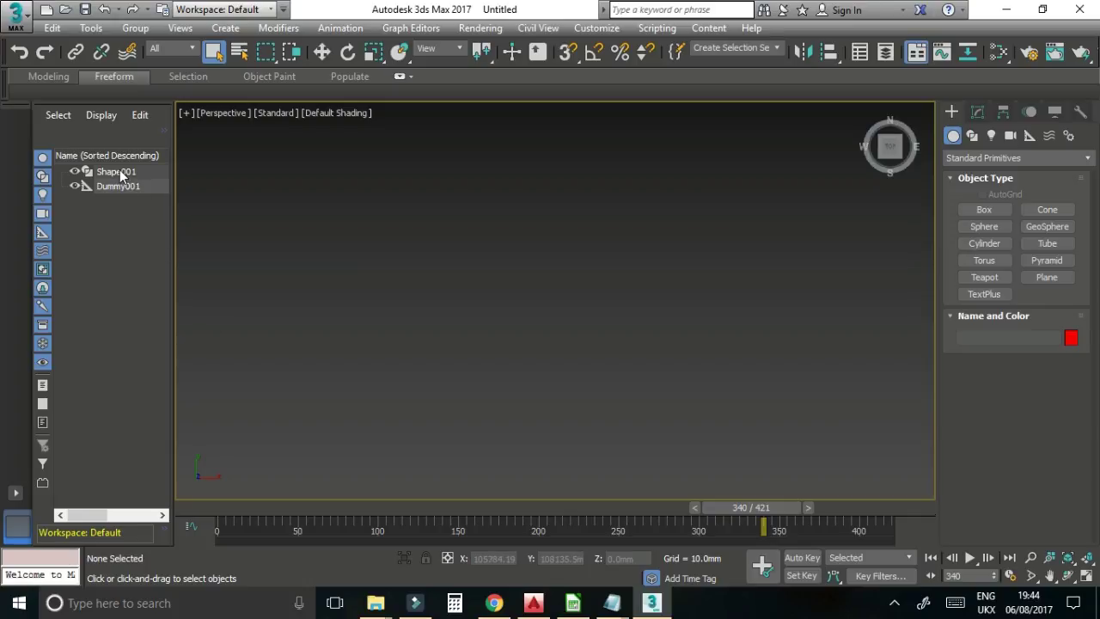
{"action": "left_click", "coordinate": [118, 174]}
{"action": "left_click", "coordinate": [120, 186]}
{"action": "left_click", "coordinate": [120, 173]}
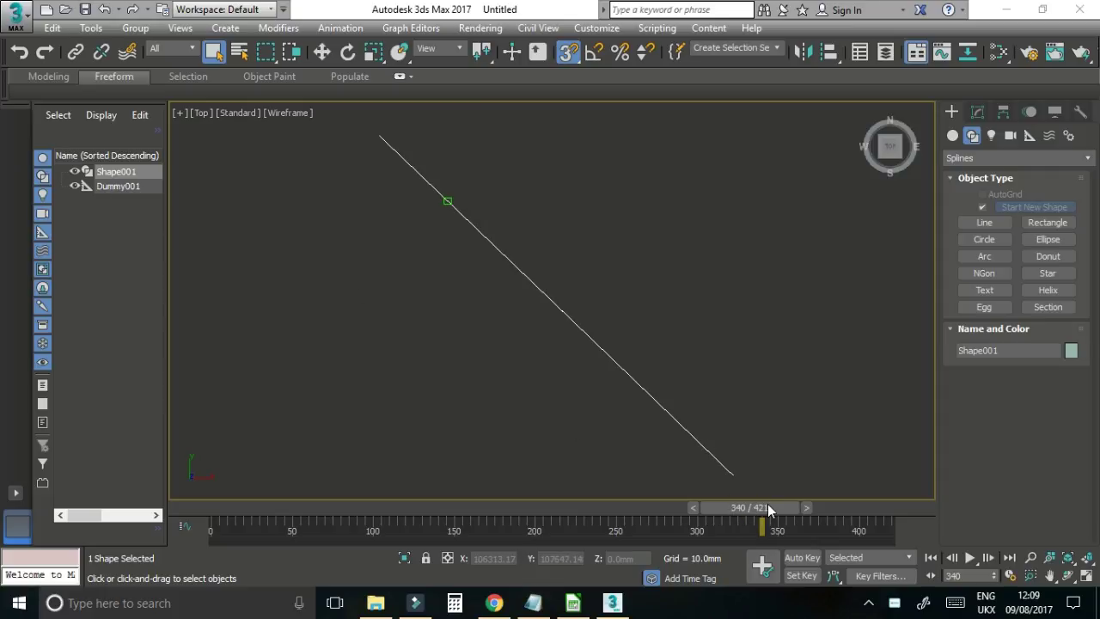
- Scrub the timeline from frame 1 to 421 to watch Dummy001 travel along Shape001
{"action": "left_click_drag", "start_coordinate": [764, 516], "coordinate": [228, 527]}
{"action": "key", "text": "q"}
{"action": "left_click", "coordinate": [288, 507]}
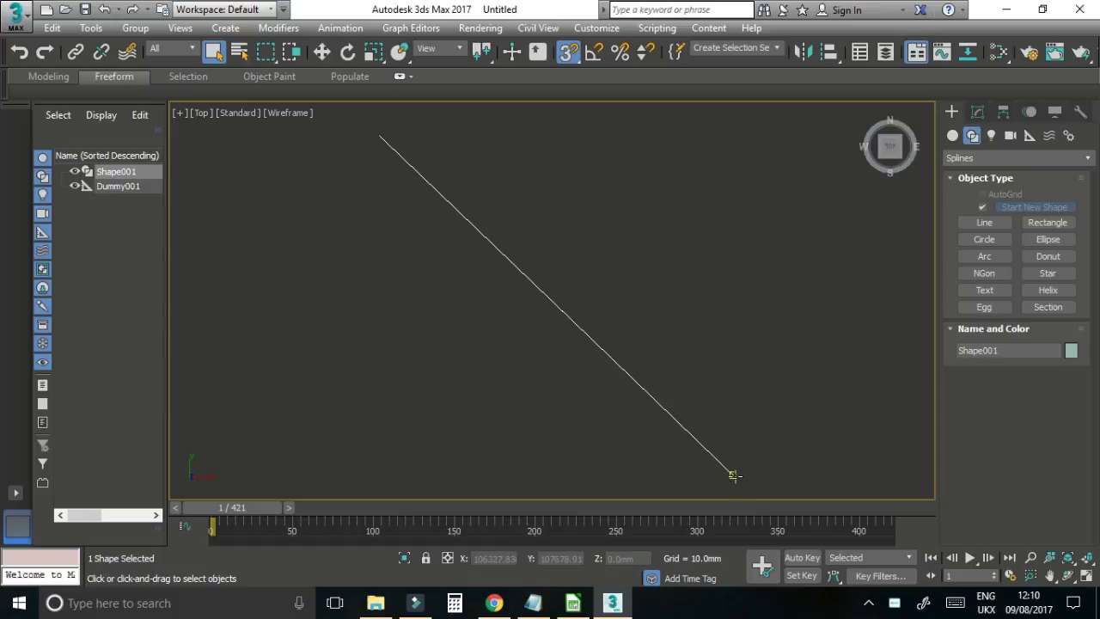
{"action": "left_click_drag", "start_coordinate": [254, 506], "coordinate": [911, 436]}
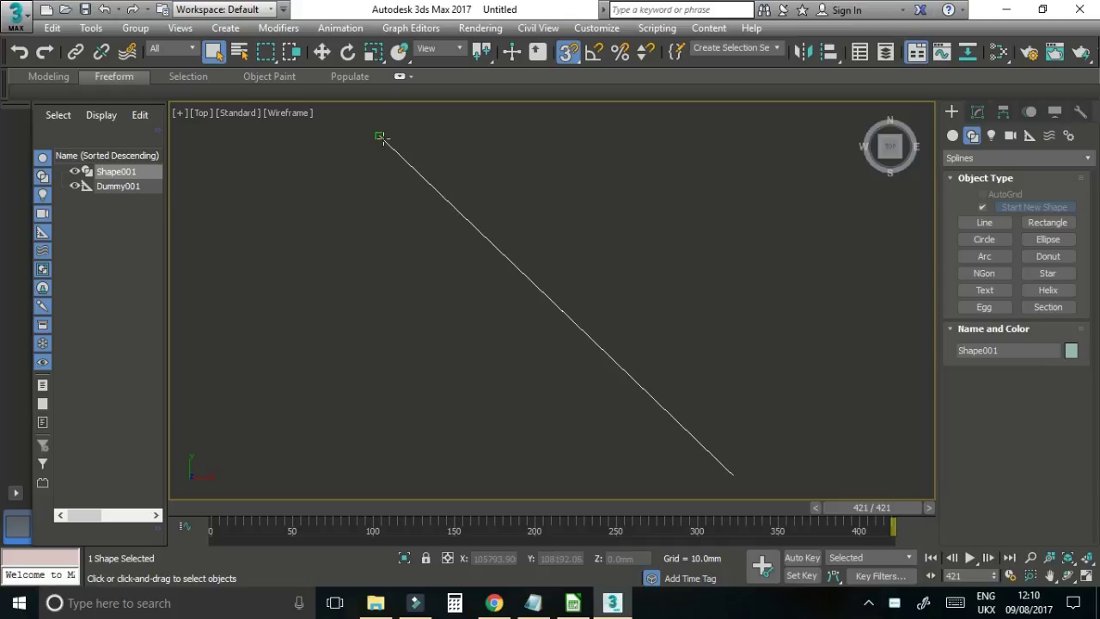
{"action": "mouse_move", "coordinate": [530, 317]}
{"action": "middle_mouse_down"}
{"action": "mouse_move", "coordinate": [542, 336]}
{"action": "mouse_move", "coordinate": [547, 324]}
{"action": "middle_mouse_up"}
{"action": "scroll", "coordinate": [547, 312], "scroll_direction": "up", "scroll_amount": 4}
- Select Shape001 and switch its Editable Spline to Vertex sub-object level
{"action": "left_click", "coordinate": [627, 399]}
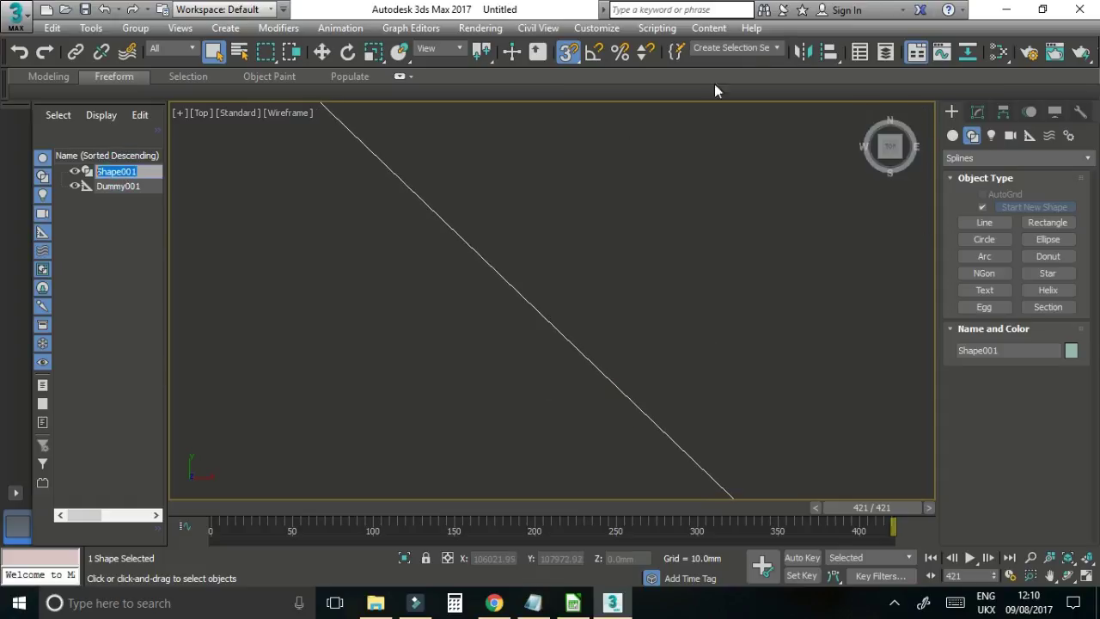
{"action": "left_click", "coordinate": [985, 119]}
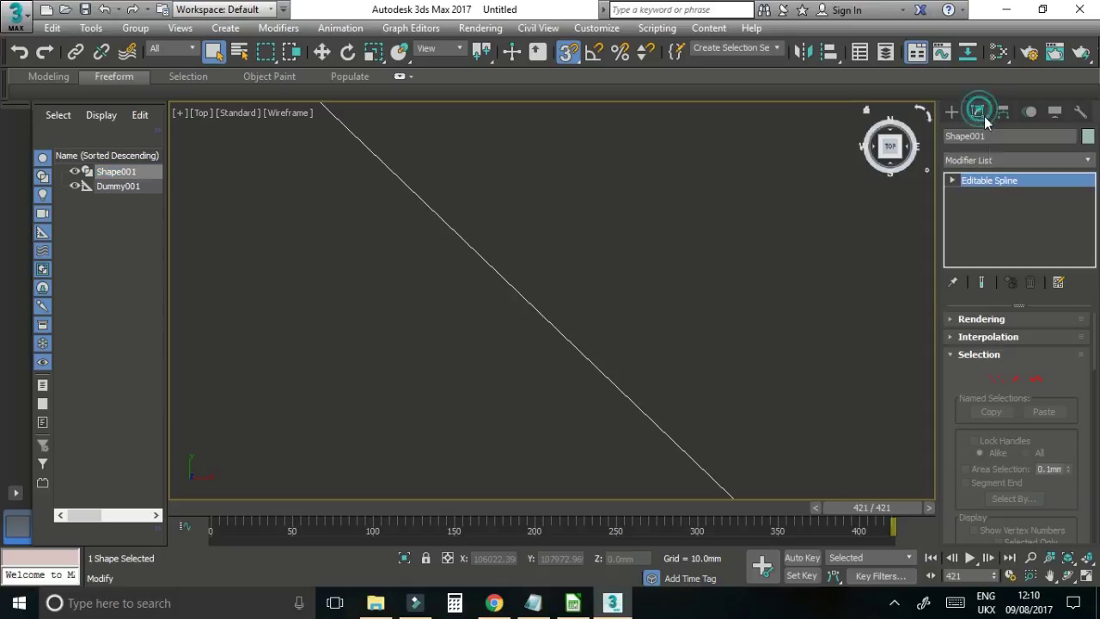
{"action": "left_click", "coordinate": [954, 180]}
{"action": "left_click", "coordinate": [982, 194]}
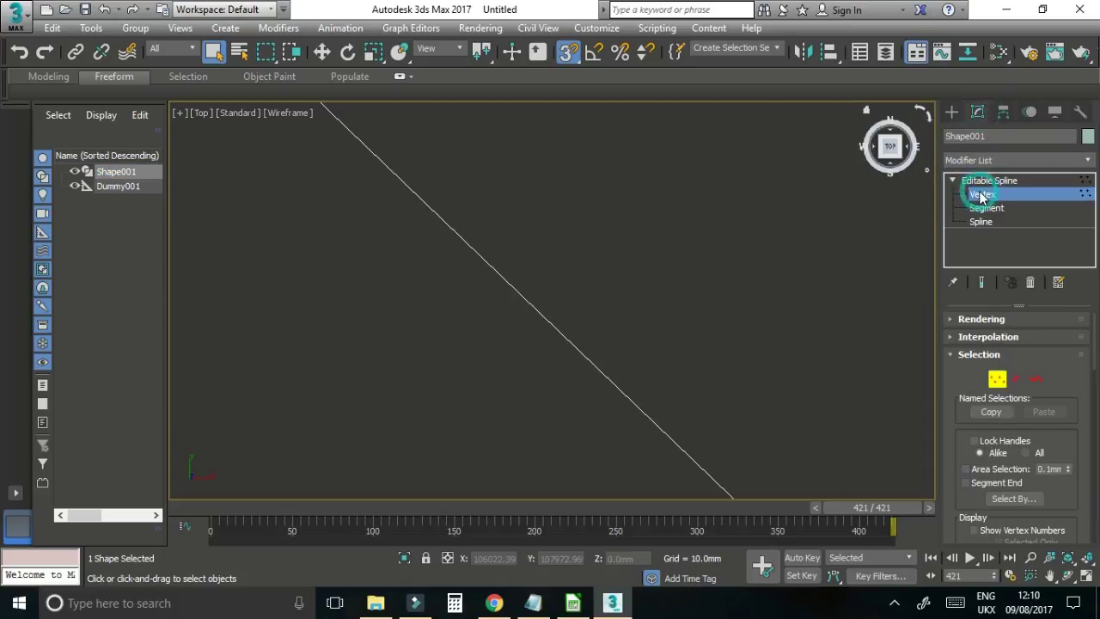
- Pick a vertex on the Shape001 spline near the dummy
{"action": "middle_click_drag", "start_coordinate": [637, 406], "coordinate": [671, 362]}
{"action": "scroll", "coordinate": [670, 366], "scroll_direction": "down", "scroll_amount": 3}
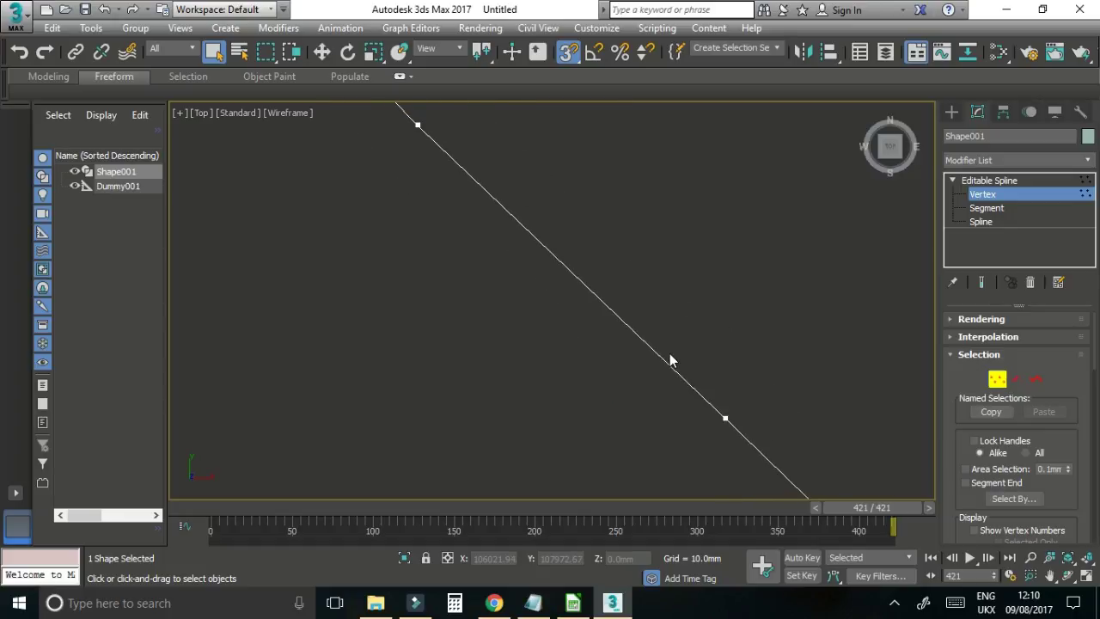
{"action": "left_click", "coordinate": [636, 307]}
{"action": "left_click", "coordinate": [636, 307]}
{"action": "left_click", "coordinate": [636, 307]}
{"action": "left_click", "coordinate": [636, 307]}
{"action": "scroll", "coordinate": [717, 374], "scroll_direction": "down", "scroll_amount": 2}
{"action": "scroll", "coordinate": [717, 372], "scroll_direction": "down", "scroll_amount": 1}
{"action": "scroll", "coordinate": [546, 244], "scroll_direction": "up", "scroll_amount": 1}
{"action": "scroll", "coordinate": [504, 208], "scroll_direction": "up", "scroll_amount": 1}
{"action": "scroll", "coordinate": [539, 185], "scroll_direction": "up", "scroll_amount": 2}
{"action": "scroll", "coordinate": [548, 206], "scroll_direction": "up", "scroll_amount": 3}
{"action": "middle_click_drag", "start_coordinate": [570, 238], "coordinate": [518, 260]}
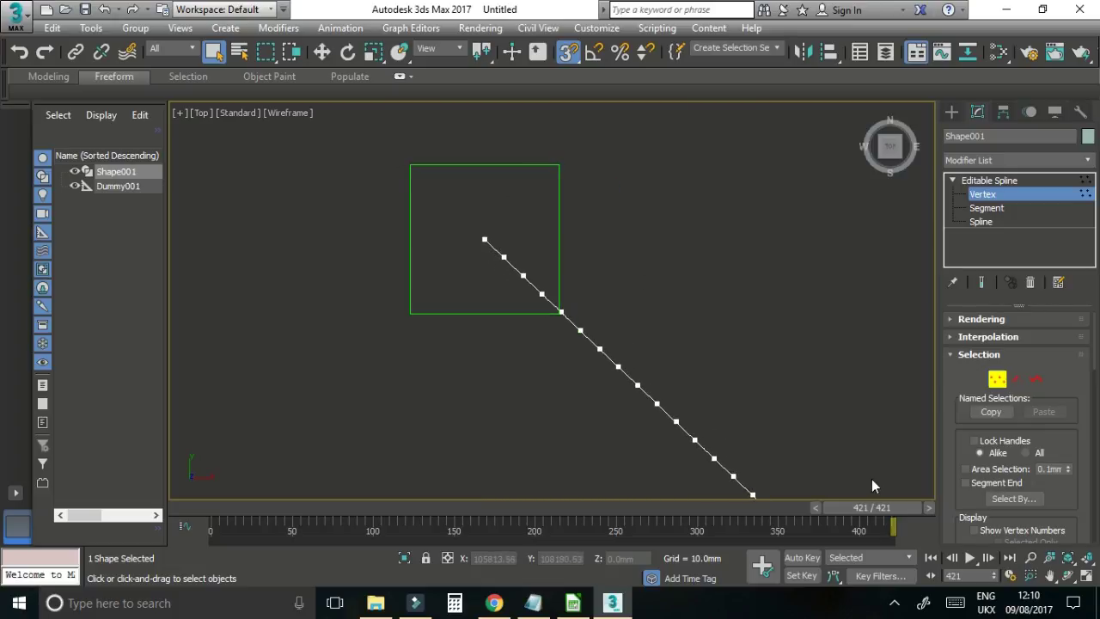
- Step back to frame 410 and forward to 416, checking the dummy lands on a vertex each frame
{"action": "left_click", "coordinate": [816, 508]}
{"action": "left_click", "coordinate": [815, 509]}
{"action": "left_click", "coordinate": [813, 509]}
{"action": "left_click", "coordinate": [812, 509]}
{"action": "left_click", "coordinate": [810, 509]}
{"action": "left_click", "coordinate": [807, 511]}
{"action": "left_click", "coordinate": [805, 510]}
{"action": "left_click", "coordinate": [804, 511]}
{"action": "left_click", "coordinate": [802, 511]}
{"action": "left_click", "coordinate": [800, 511]}
{"action": "left_click", "coordinate": [799, 511]}
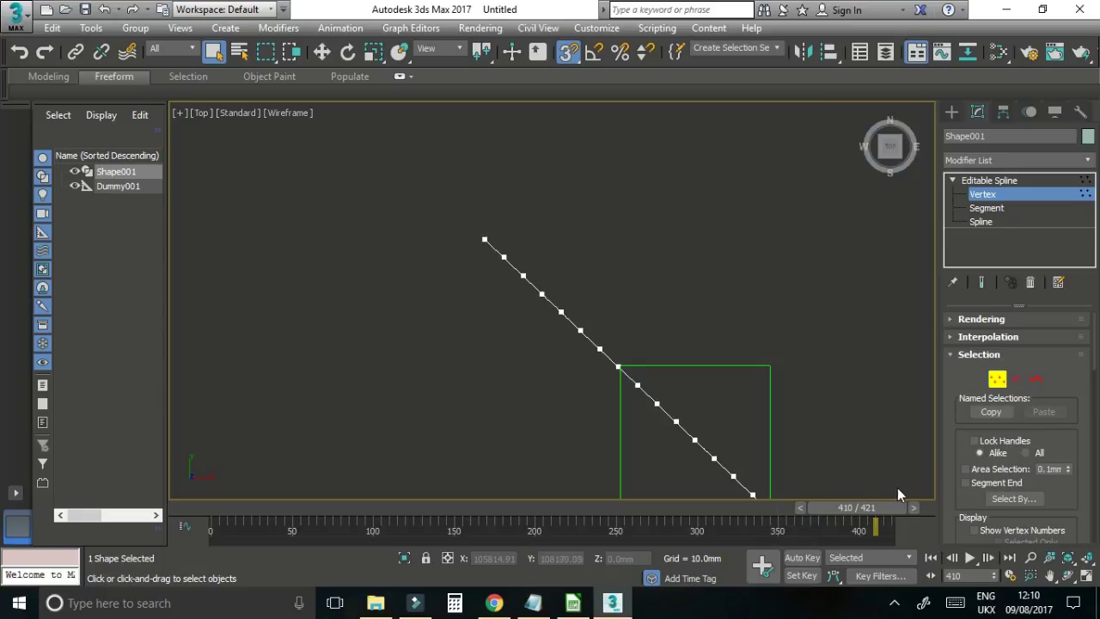
{"action": "left_click", "coordinate": [915, 509]}
{"action": "left_click", "coordinate": [916, 509]}
{"action": "left_click", "coordinate": [917, 510]}
{"action": "left_click", "coordinate": [919, 510]}
{"action": "left_click", "coordinate": [920, 510]}
{"action": "left_click", "coordinate": [920, 510]}
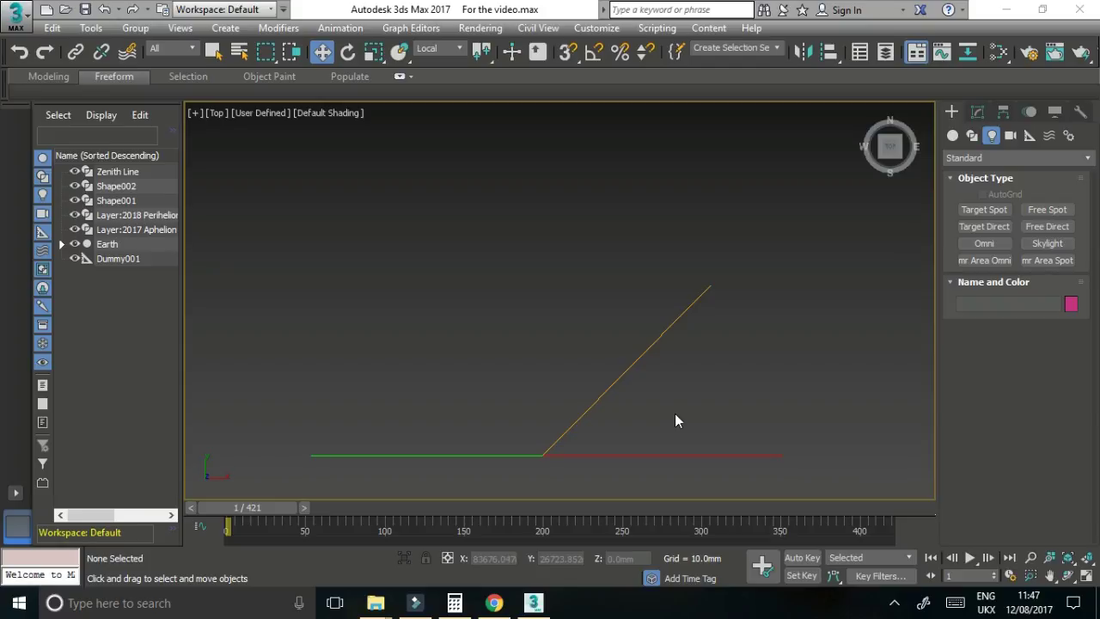
- Move the yellow line's end vertex down-left in the Top viewport
{"action": "middle_click_drag", "start_coordinate": [675, 421], "coordinate": [694, 367]}
{"action": "scroll", "coordinate": [693, 367], "scroll_direction": "up", "scroll_amount": 2}
{"action": "scroll", "coordinate": [694, 367], "scroll_direction": "down", "scroll_amount": 2}
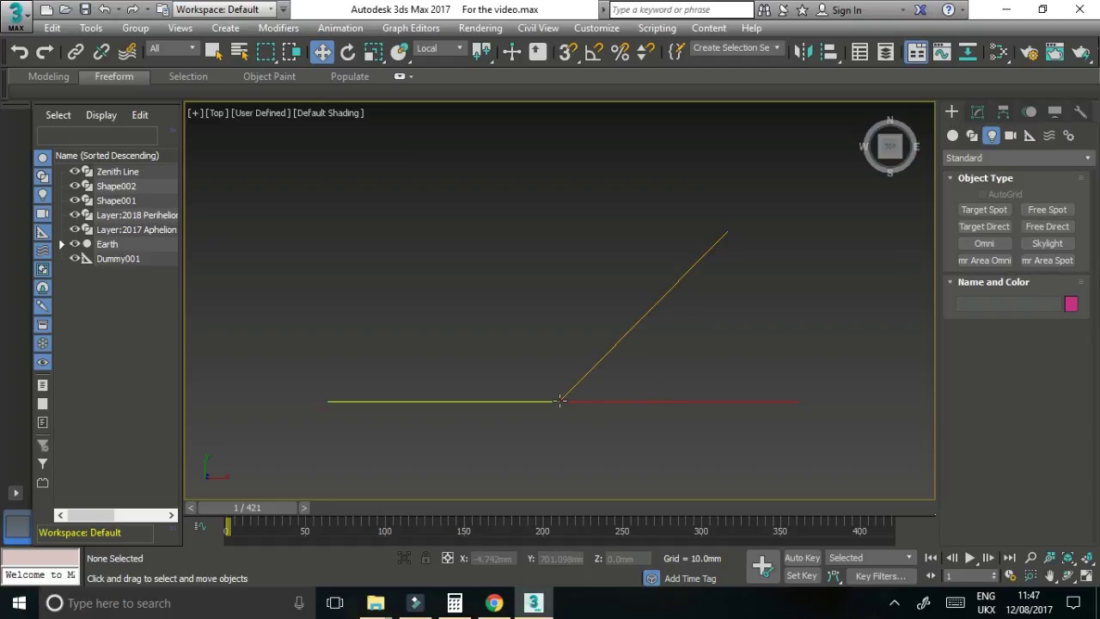
{"action": "left_click_drag", "start_coordinate": [720, 234], "coordinate": [685, 259]}
- Zoom in on Dummy001 beside the Earth and select the dummy
{"action": "middle_click_drag", "start_coordinate": [685, 258], "coordinate": [763, 437]}
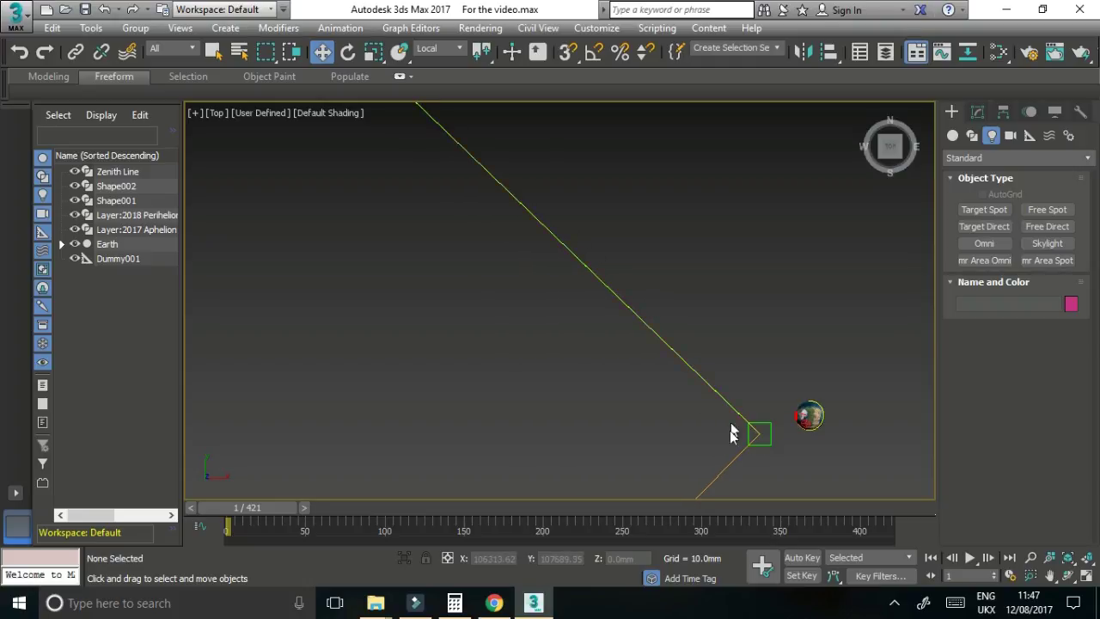
{"action": "middle_click_drag", "start_coordinate": [828, 437], "coordinate": [771, 352]}
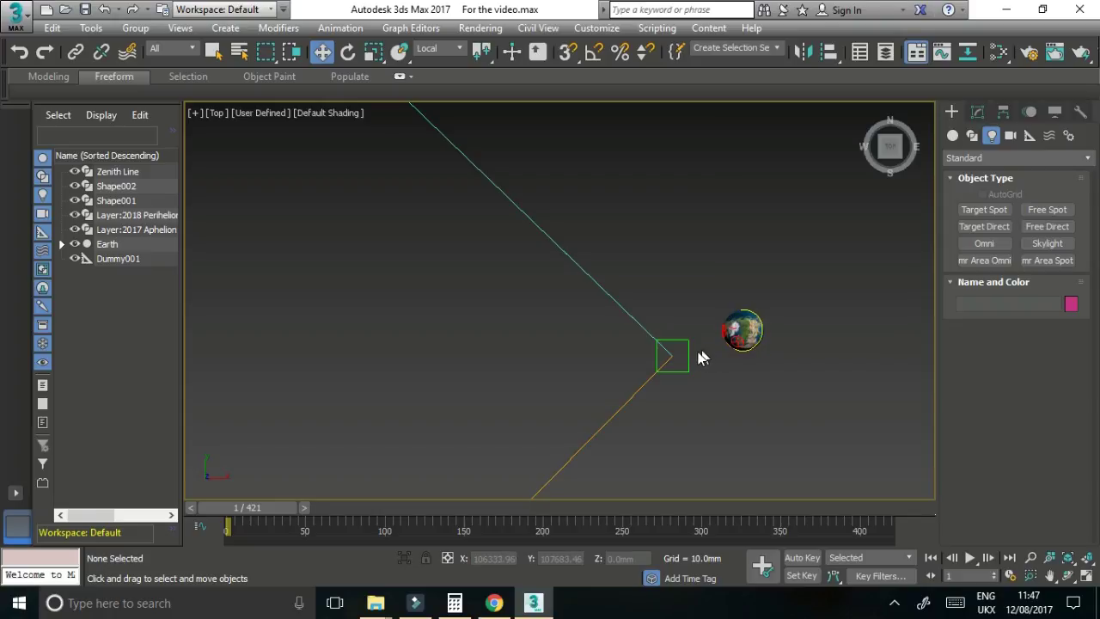
{"action": "scroll", "coordinate": [679, 361], "scroll_direction": "up", "scroll_amount": 4}
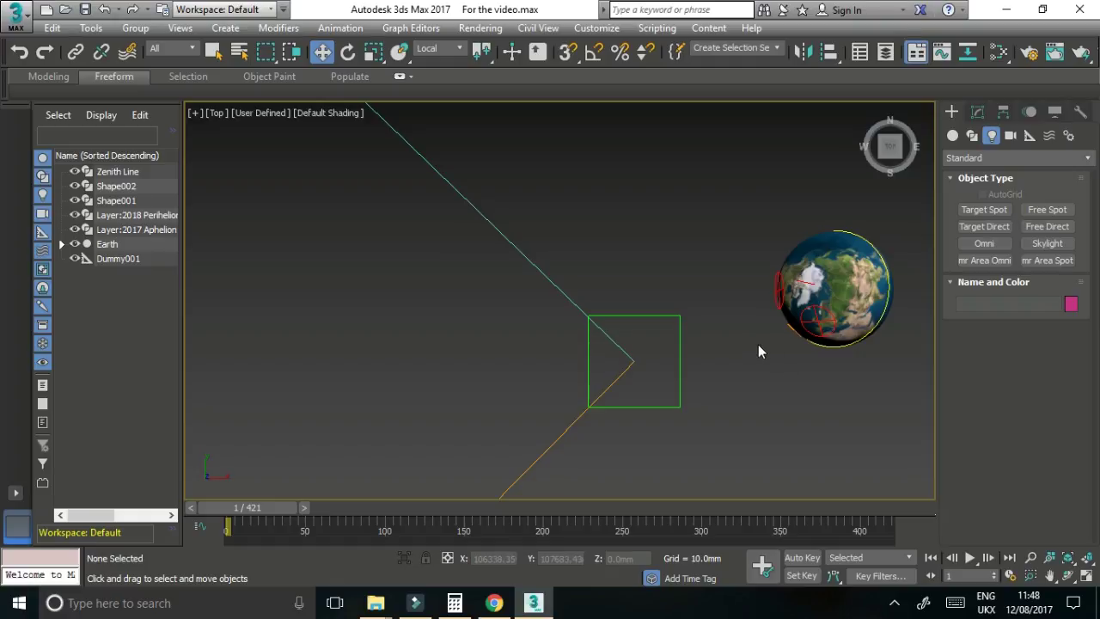
{"action": "left_click", "coordinate": [678, 349]}
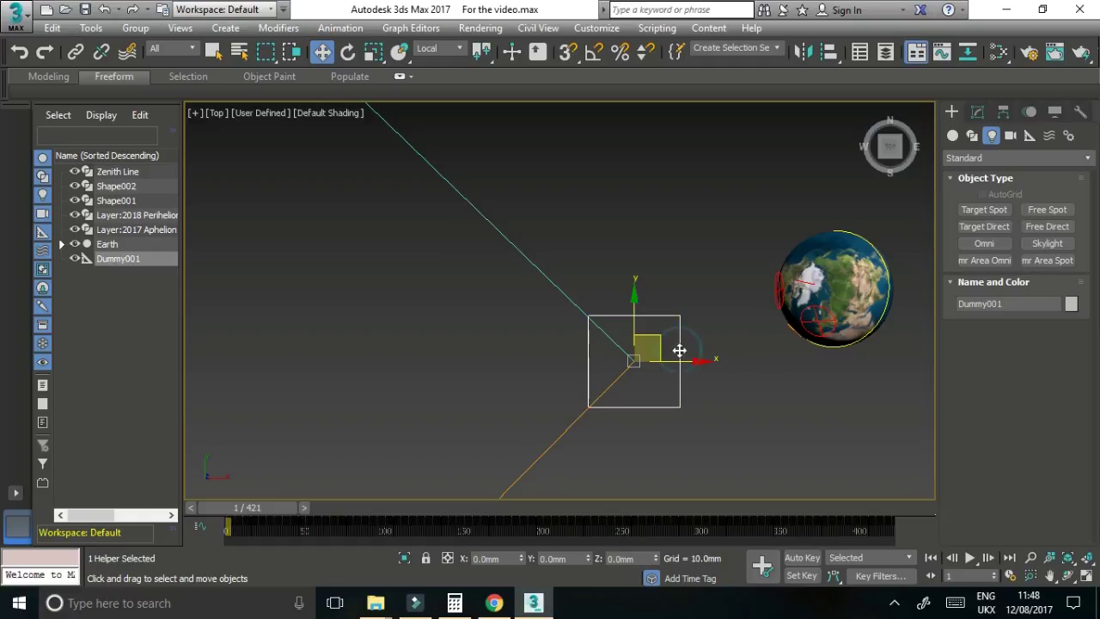
- Align Dummy001's orientation to Earth on the X, Y and Z axes, then deselect it
{"action": "left_click", "coordinate": [831, 54]}
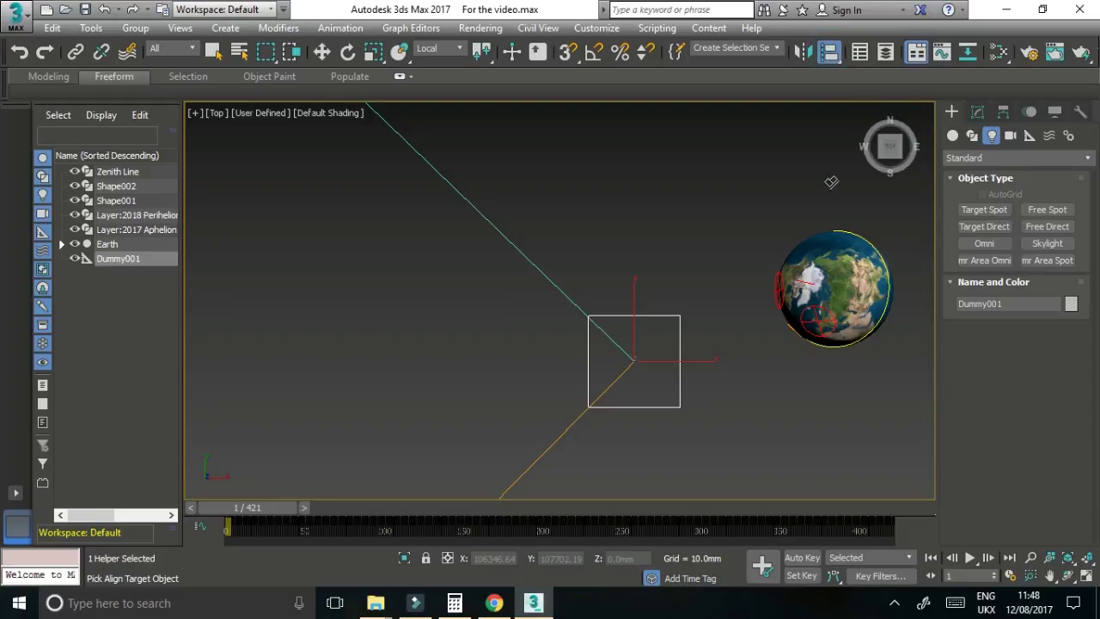
{"action": "left_click", "coordinate": [834, 248]}
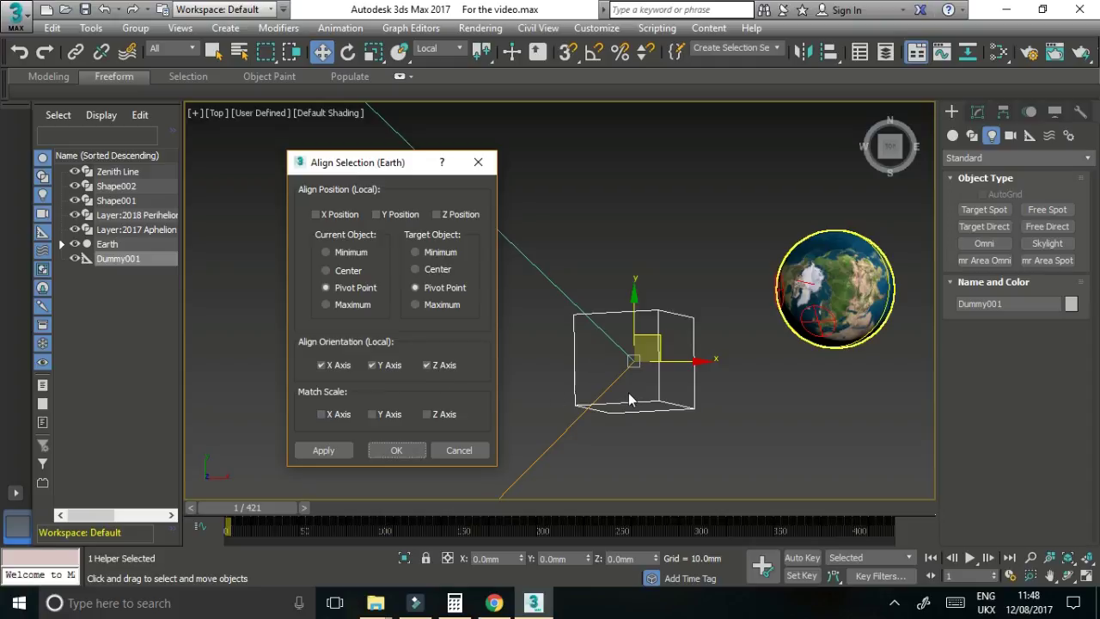
{"action": "left_click", "coordinate": [384, 450]}
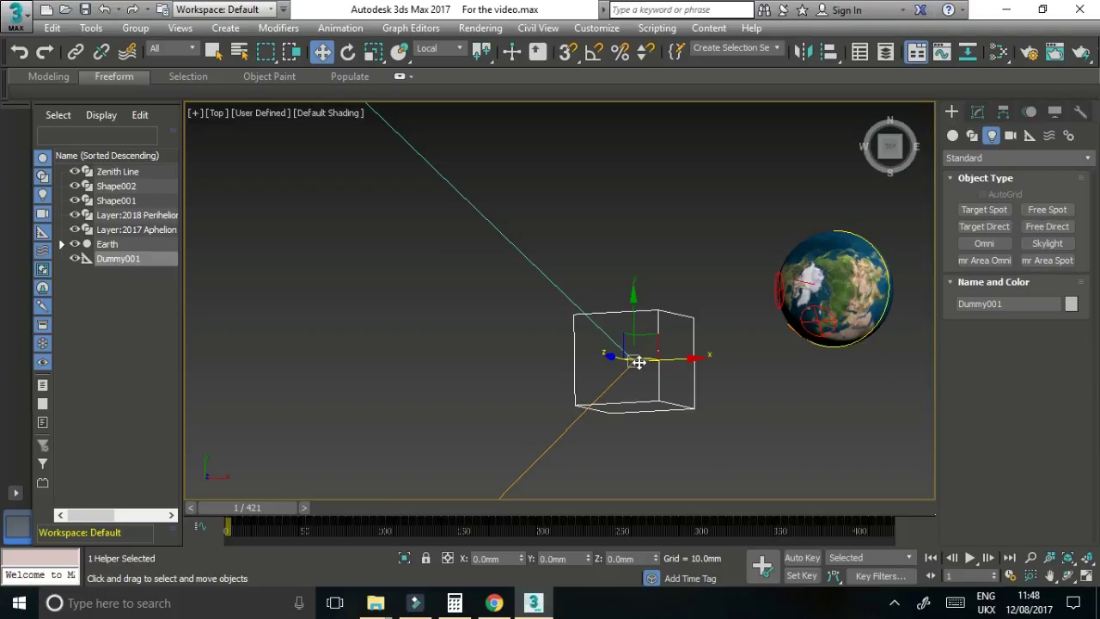
{"action": "left_click", "coordinate": [795, 199]}
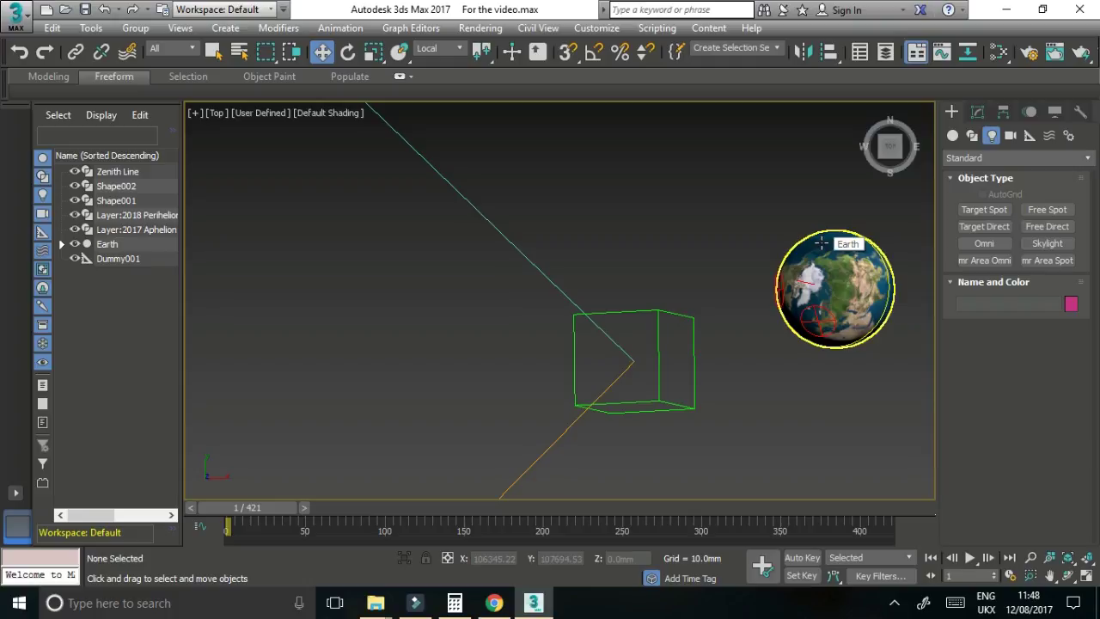
- Align Earth and its layers to Dummy001's pivot on X, Y and Z position, orientation unchecked
{"action": "left_click_drag", "start_coordinate": [752, 173], "coordinate": [908, 401]}
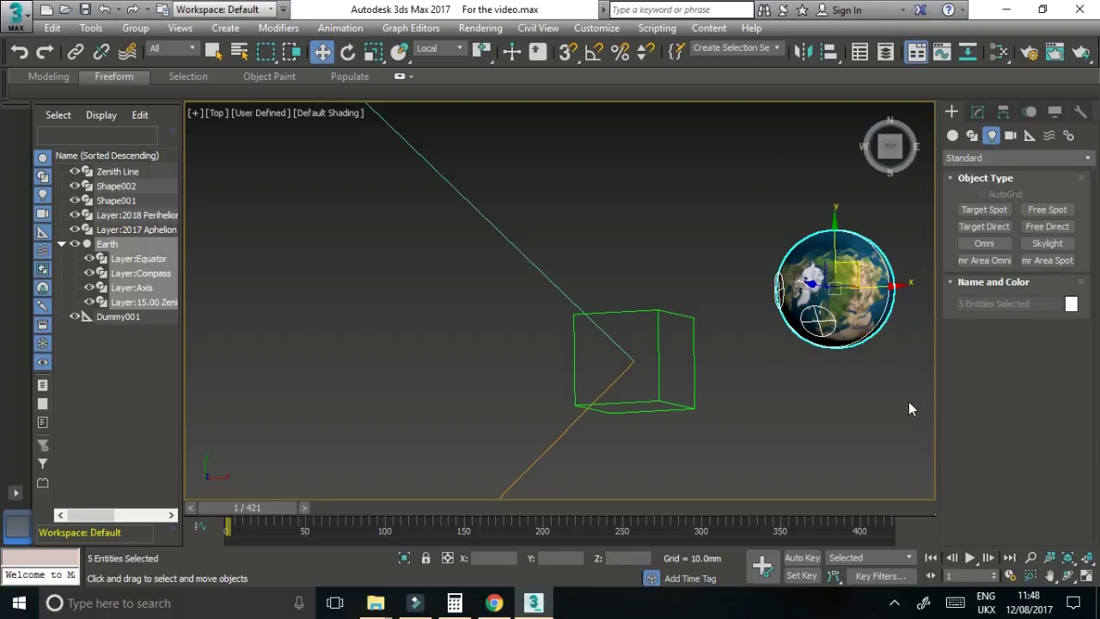
{"action": "left_click", "coordinate": [829, 54]}
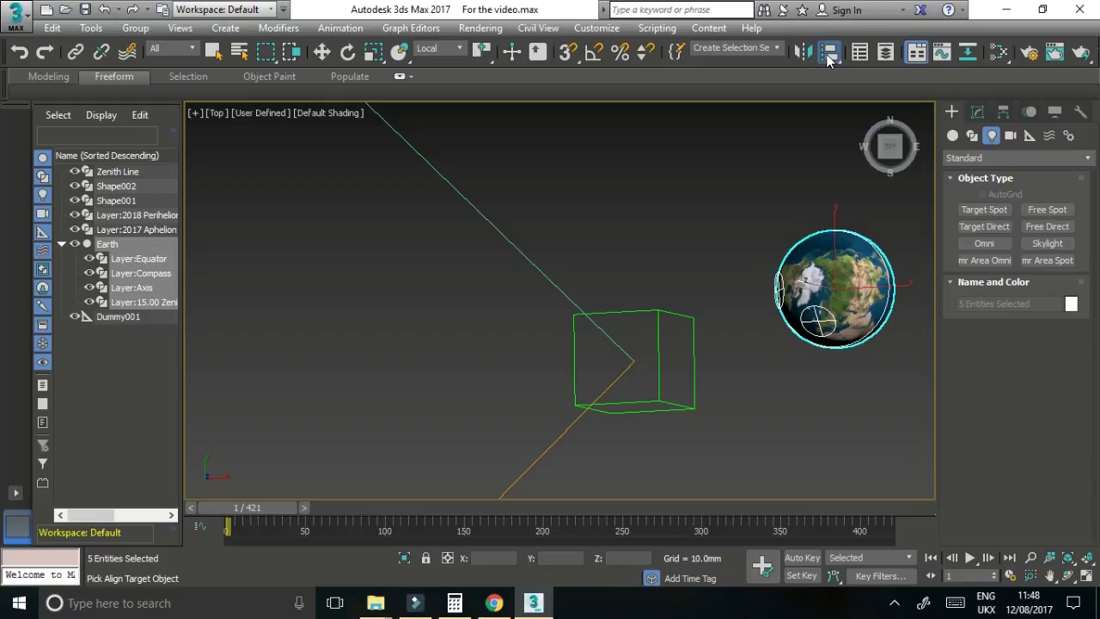
{"action": "left_click", "coordinate": [676, 317]}
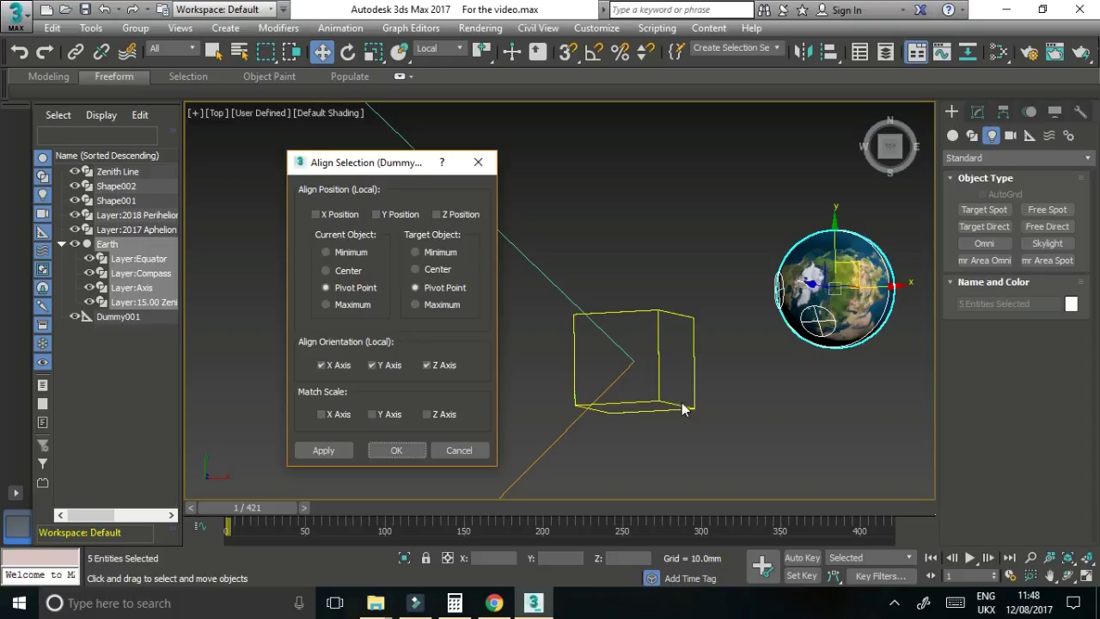
{"action": "left_click", "coordinate": [429, 364]}
{"action": "left_click", "coordinate": [373, 366]}
{"action": "left_click", "coordinate": [322, 364]}
{"action": "left_click", "coordinate": [438, 215]}
{"action": "left_click", "coordinate": [377, 214]}
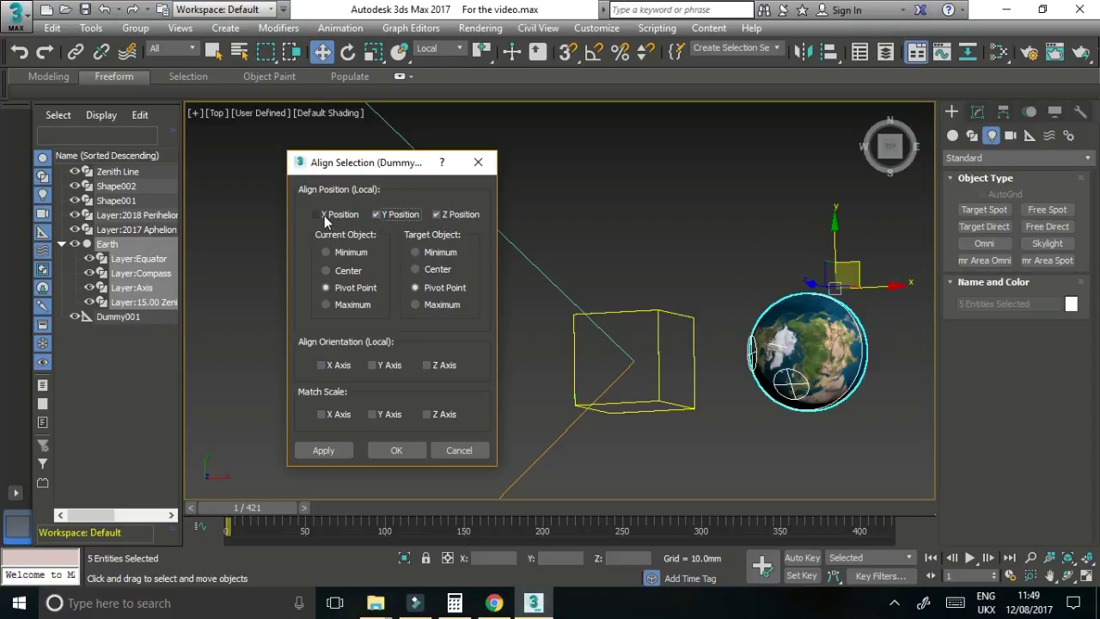
{"action": "left_click", "coordinate": [312, 214]}
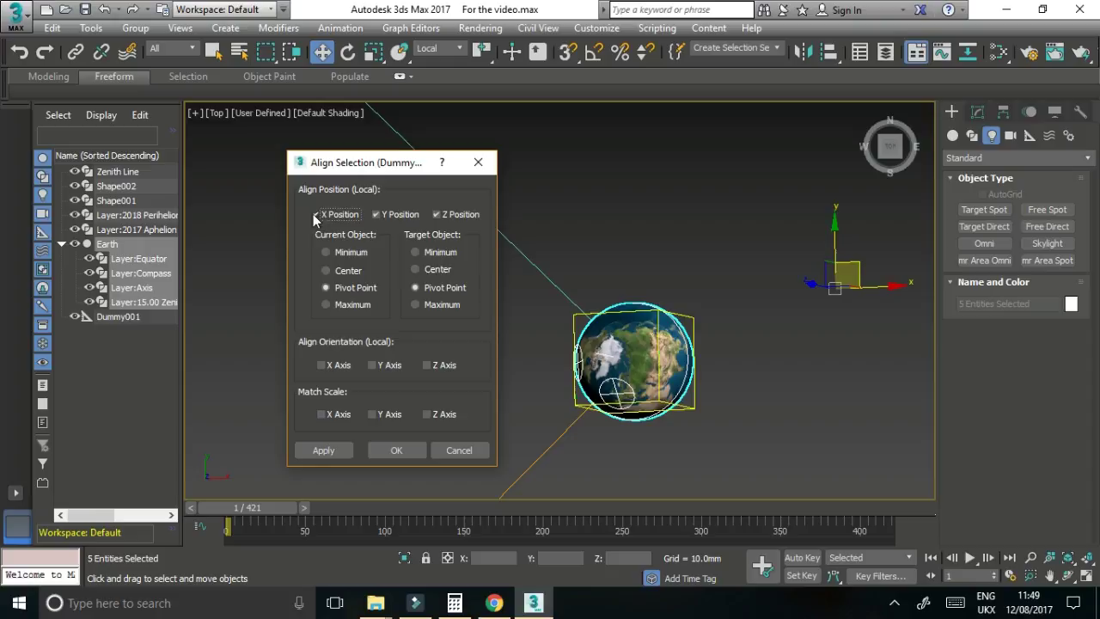
{"action": "left_click", "coordinate": [416, 456]}
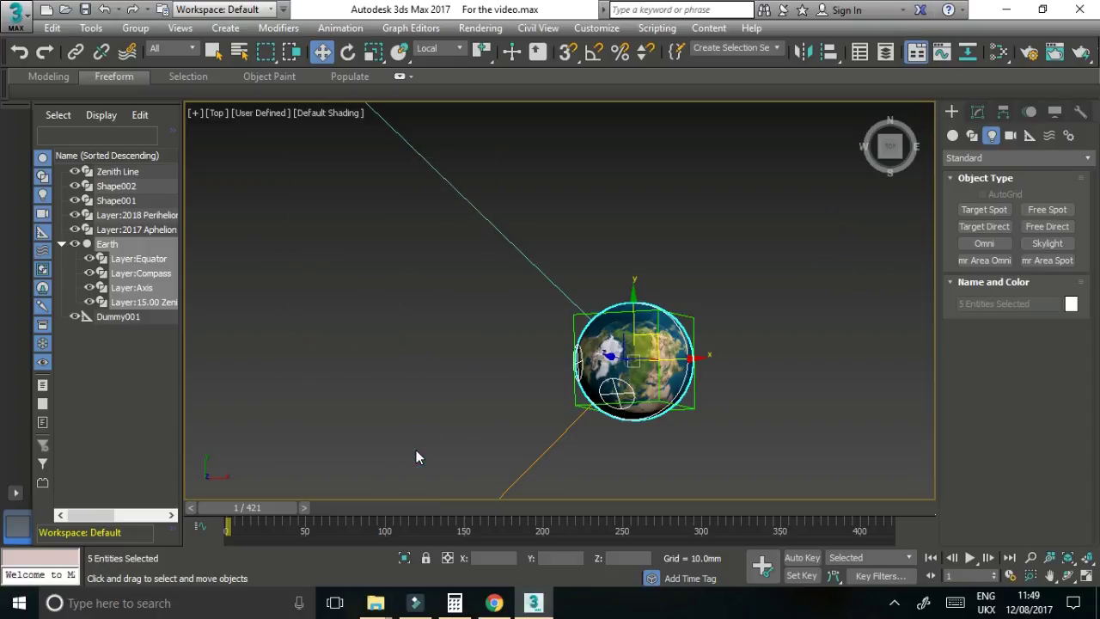
{"action": "left_click", "coordinate": [754, 410]}
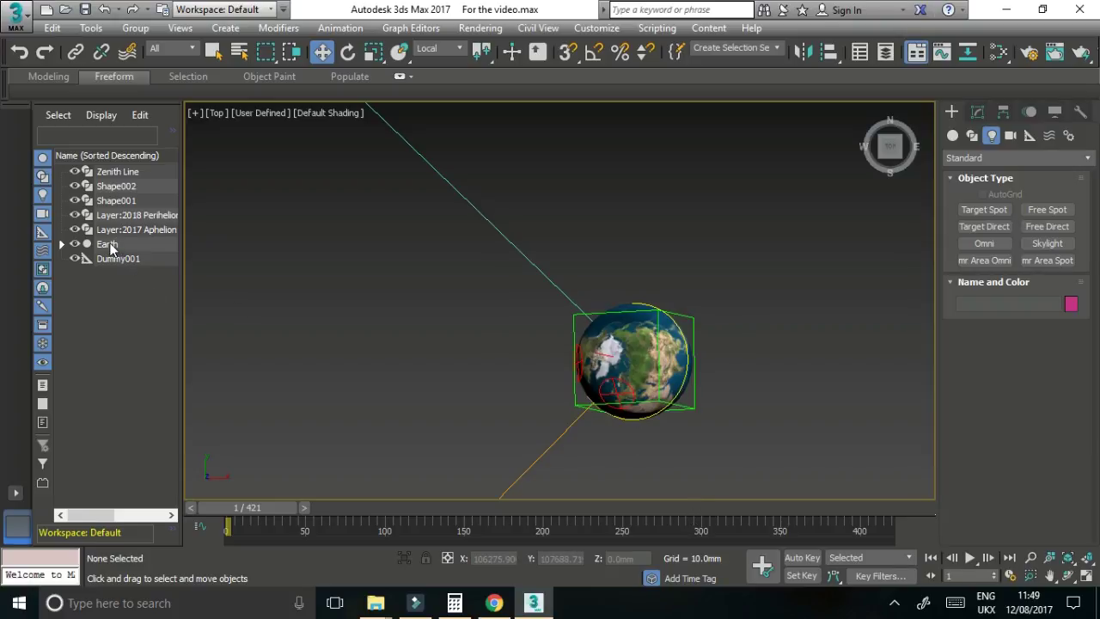
- Link Earth under Dummy001 and step ten frames forward to confirm it follows the orbit
{"action": "mouse_move", "coordinate": [109, 248]}
{"action": "left_mouse_down"}
{"action": "mouse_move", "coordinate": [120, 264]}
{"action": "mouse_move", "coordinate": [117, 249]}
{"action": "mouse_move", "coordinate": [111, 267]}
{"action": "left_mouse_up"}
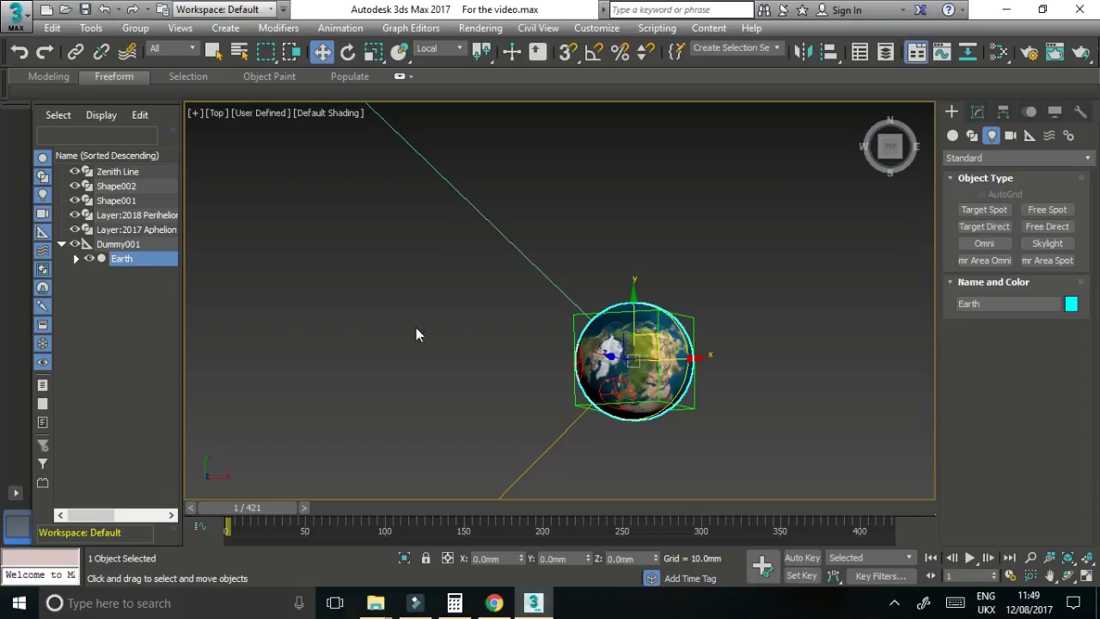
{"action": "left_click", "coordinate": [989, 559]}
{"action": "left_click", "coordinate": [989, 559]}
{"action": "left_click", "coordinate": [988, 559]}
{"action": "left_click", "coordinate": [989, 558]}
{"action": "left_click", "coordinate": [989, 559]}
{"action": "left_click", "coordinate": [988, 559]}
{"action": "left_click", "coordinate": [989, 558]}
{"action": "left_click", "coordinate": [988, 559]}
{"action": "left_click", "coordinate": [989, 558]}
{"action": "left_click", "coordinate": [988, 558]}
{"action": "left_click", "coordinate": [988, 559]}
{"action": "left_click", "coordinate": [989, 559]}
{"action": "left_click", "coordinate": [988, 559]}
{"action": "left_click", "coordinate": [989, 559]}
{"action": "left_click", "coordinate": [989, 559]}
{"action": "left_click", "coordinate": [988, 559]}
- Step the animation ten frames back to check the Earth's motion again
{"action": "left_click", "coordinate": [954, 559]}
{"action": "left_click", "coordinate": [955, 559]}
{"action": "left_click", "coordinate": [954, 558]}
{"action": "left_click", "coordinate": [954, 559]}
{"action": "left_click", "coordinate": [954, 559]}
{"action": "left_click", "coordinate": [954, 559]}
{"action": "left_click", "coordinate": [955, 558]}
{"action": "left_click", "coordinate": [955, 559]}
{"action": "left_click", "coordinate": [954, 559]}
{"action": "left_click", "coordinate": [954, 559]}
{"action": "left_click", "coordinate": [954, 558]}
{"action": "left_click", "coordinate": [954, 558]}
{"action": "left_click", "coordinate": [954, 559]}
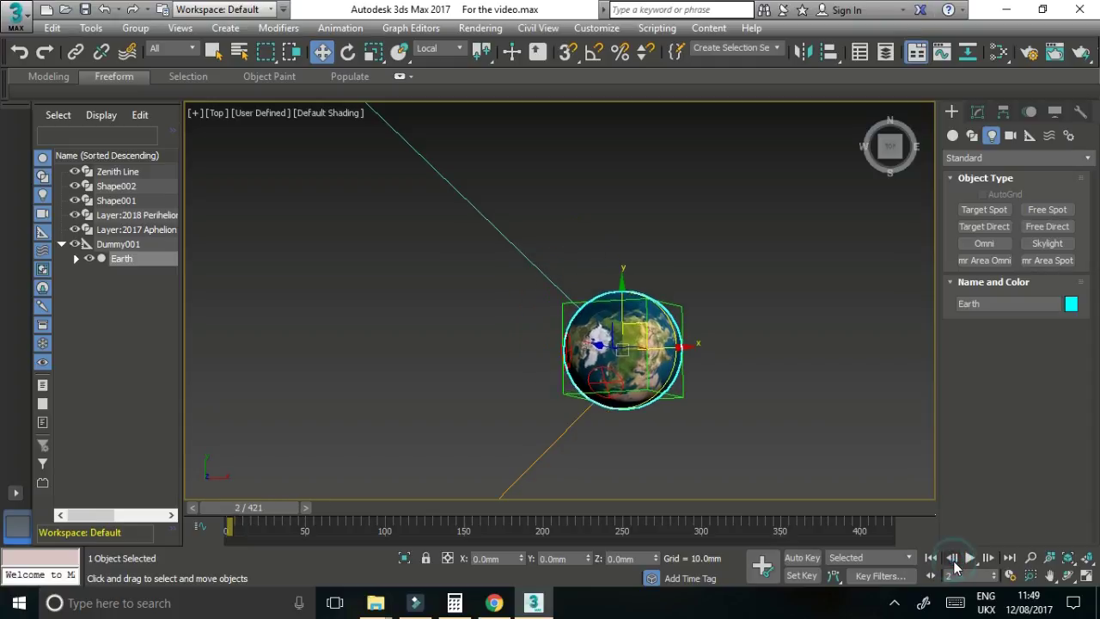
{"action": "left_click", "coordinate": [954, 559]}
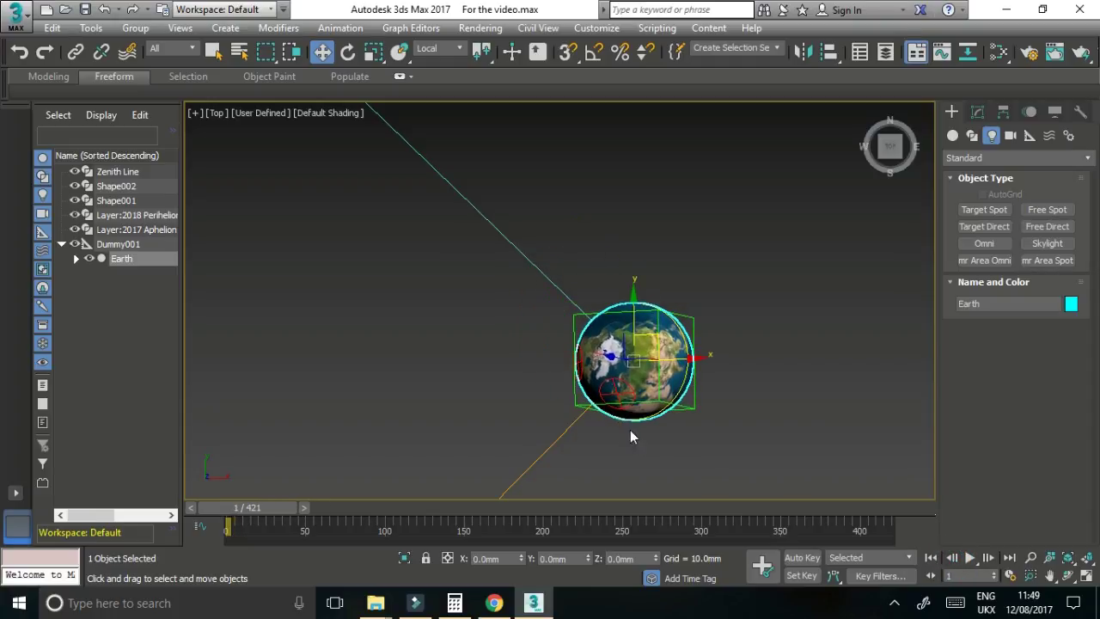
- Centre the view on the orbit lines' meeting point and deselect the Earth
{"action": "scroll", "coordinate": [654, 361], "scroll_direction": "down", "scroll_amount": 8}
{"action": "scroll", "coordinate": [649, 361], "scroll_direction": "up", "scroll_amount": 5}
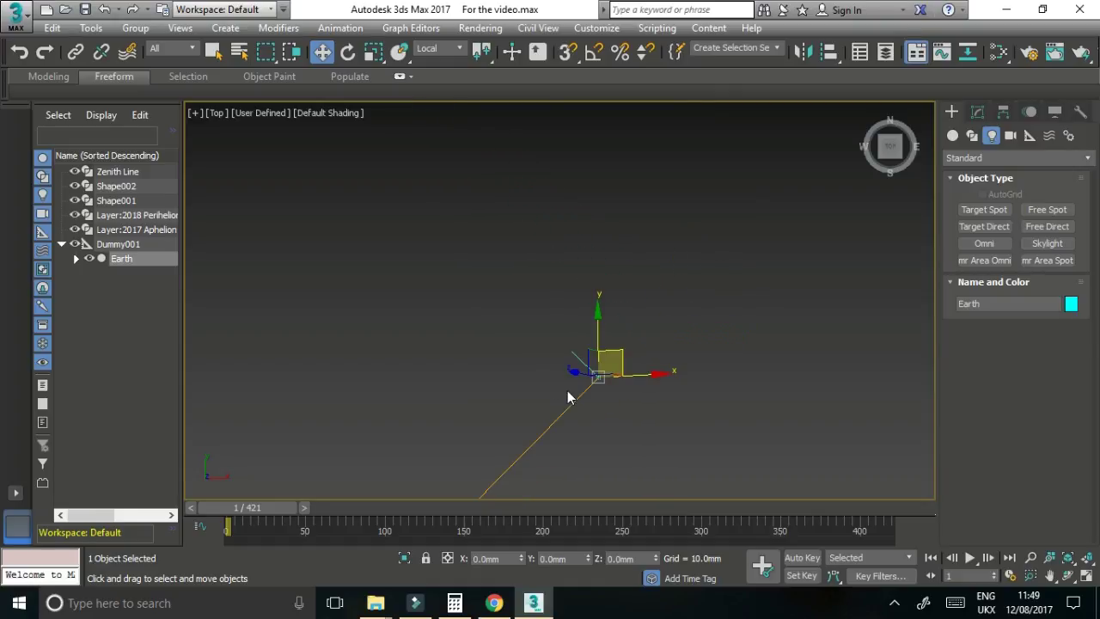
{"action": "scroll", "coordinate": [680, 259], "scroll_direction": "down", "scroll_amount": 4}
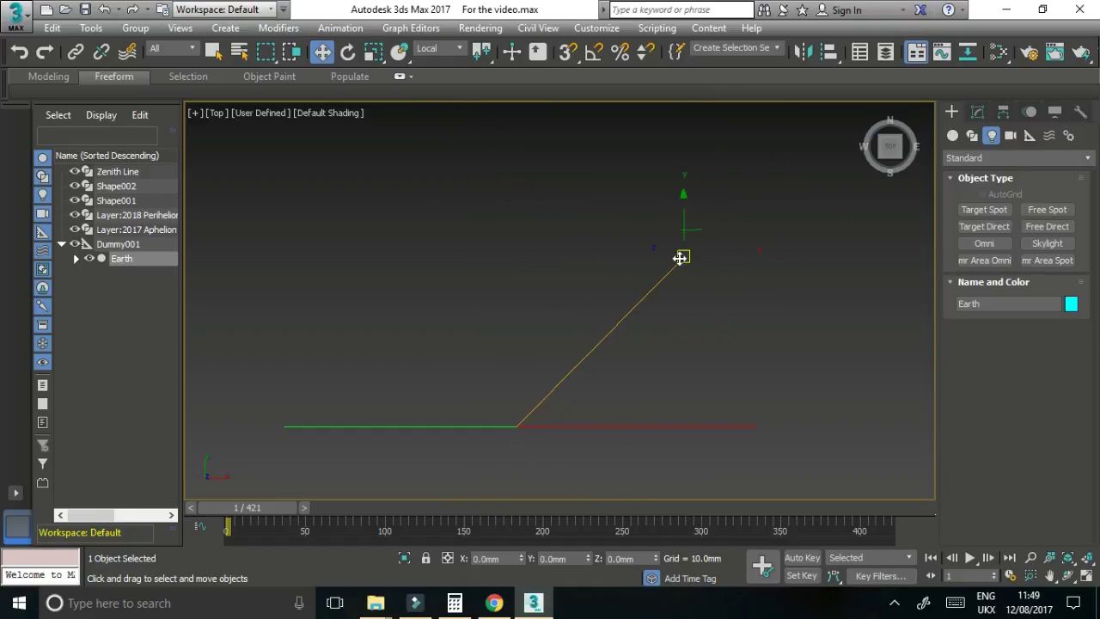
{"action": "scroll", "coordinate": [602, 344], "scroll_direction": "up", "scroll_amount": 5}
{"action": "middle_click_drag", "start_coordinate": [606, 340], "coordinate": [560, 384]}
{"action": "left_click", "coordinate": [560, 384]}
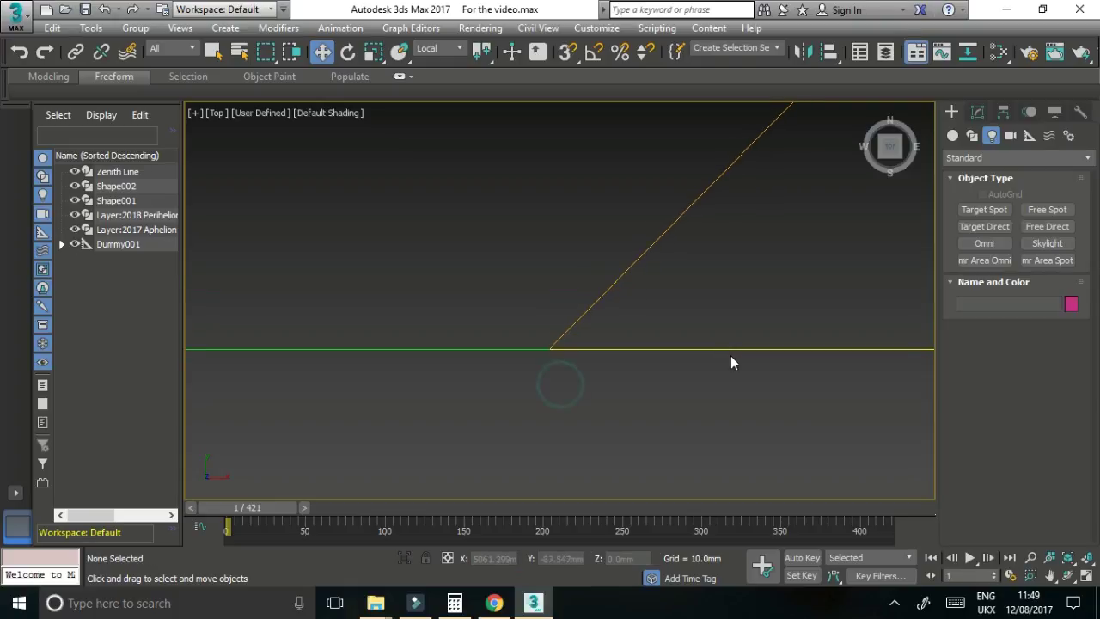
- Place an Omni light, snapped with 3D Snaps, at the perihelion/aphelion line intersection
{"action": "left_click", "coordinate": [999, 243]}
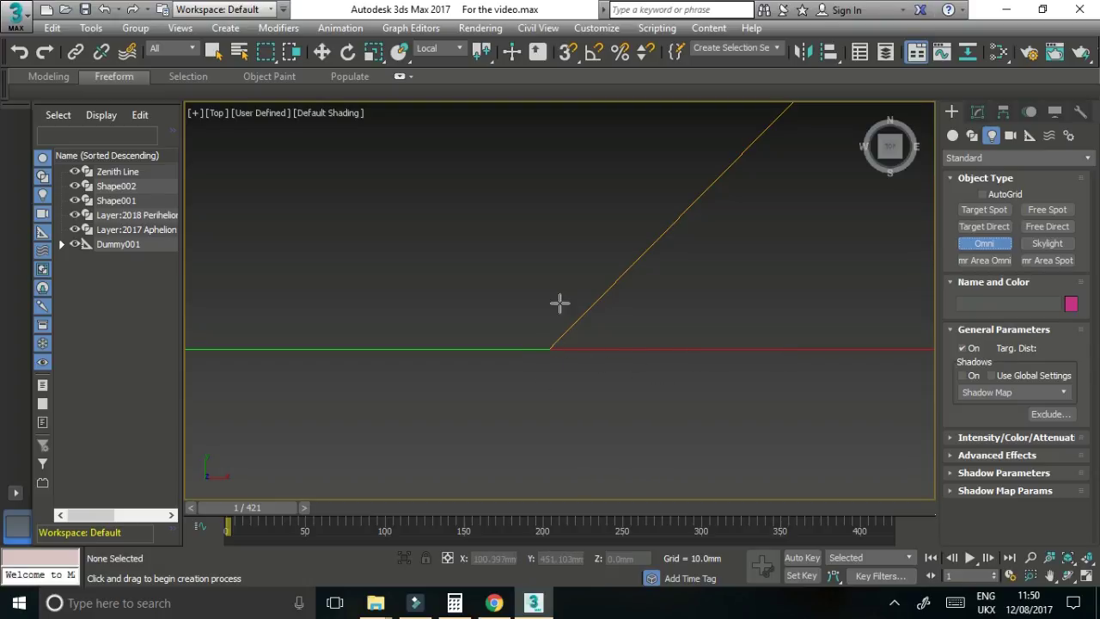
{"action": "left_click", "coordinate": [570, 53]}
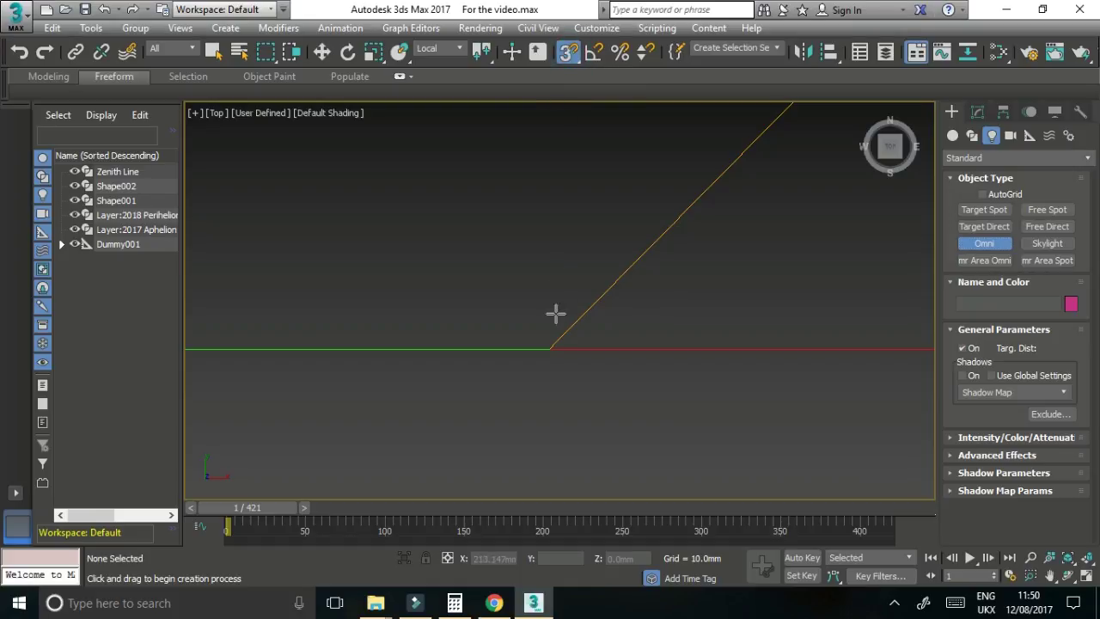
{"action": "left_click", "coordinate": [549, 350]}
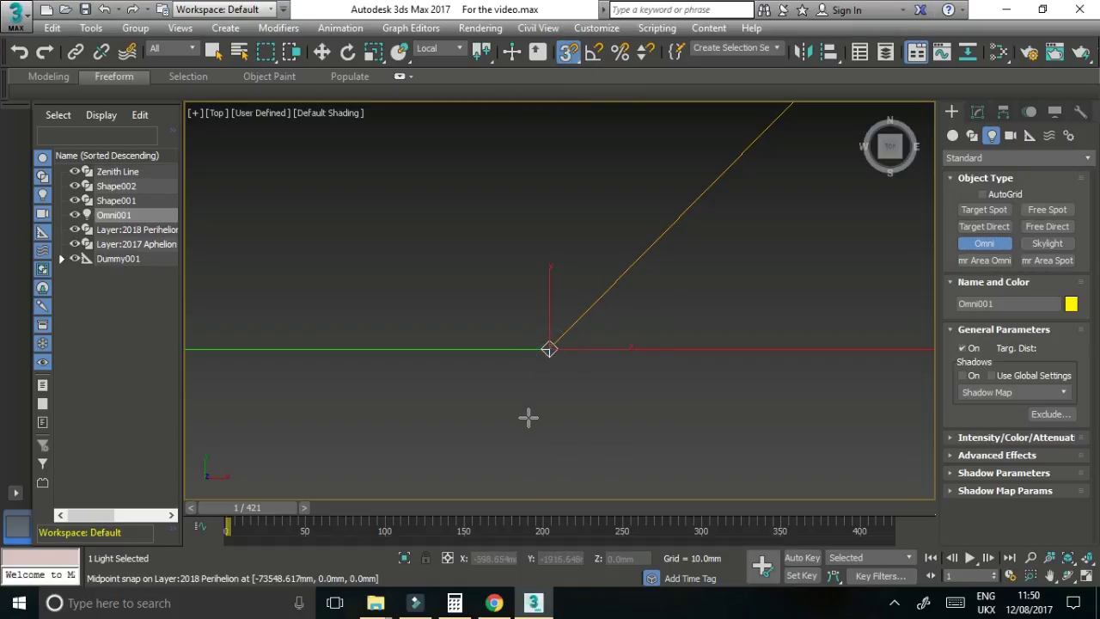
- Zoom and pan the viewport to centre on the Earth
{"action": "scroll", "coordinate": [466, 397], "scroll_direction": "down", "scroll_amount": 5}
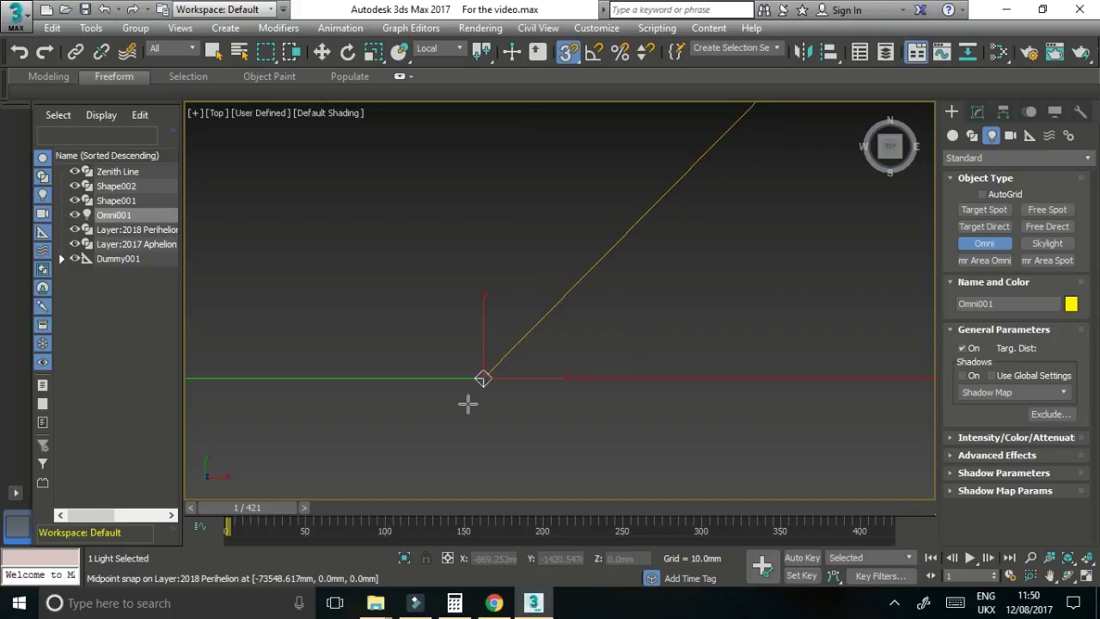
{"action": "scroll", "coordinate": [523, 352], "scroll_direction": "up", "scroll_amount": 8}
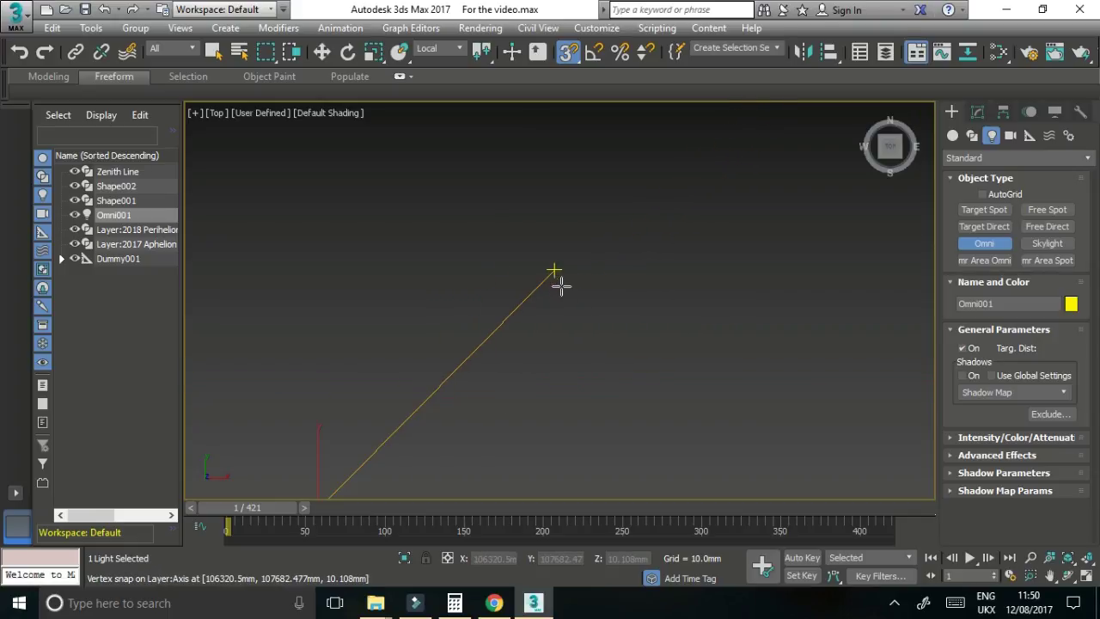
{"action": "scroll", "coordinate": [541, 270], "scroll_direction": "up", "scroll_amount": 6}
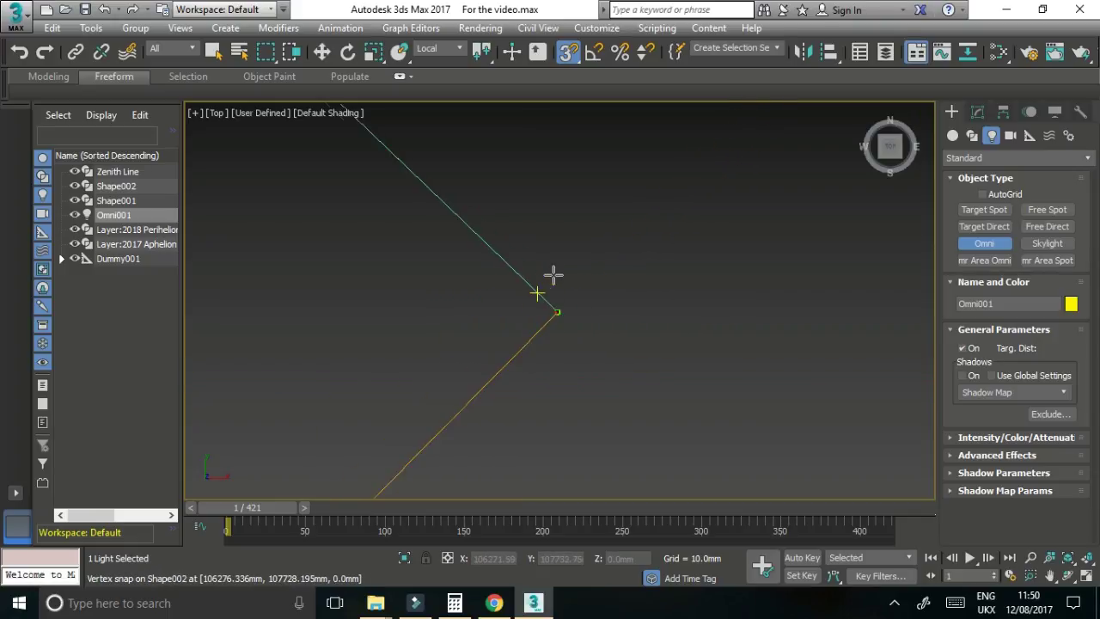
{"action": "scroll", "coordinate": [504, 342], "scroll_direction": "up", "scroll_amount": 4}
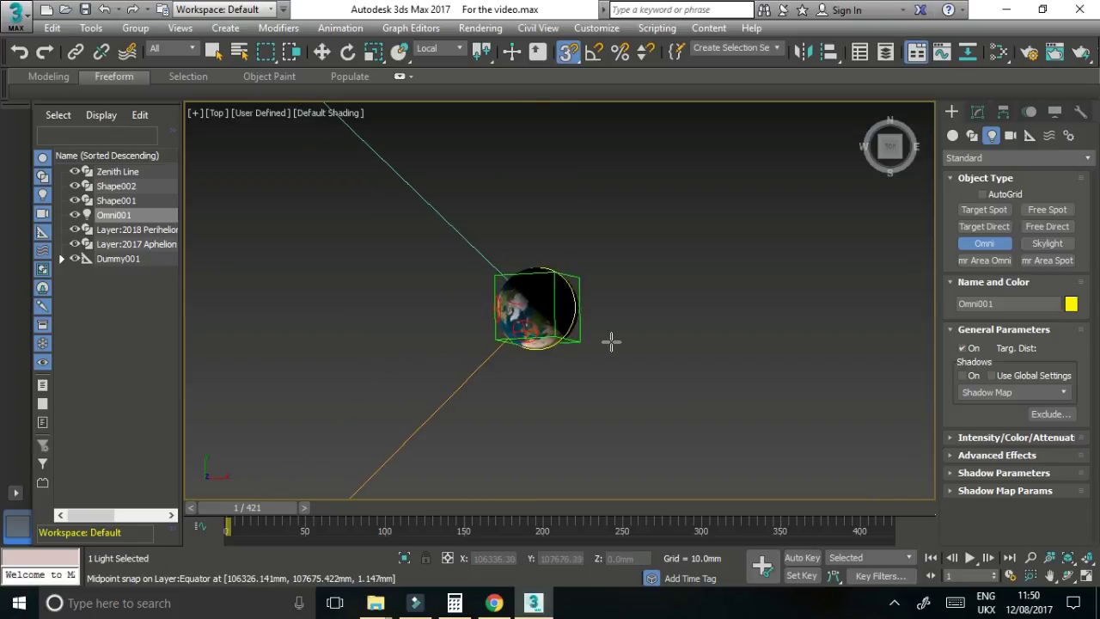
{"action": "middle_click_drag", "start_coordinate": [632, 282], "coordinate": [659, 314]}
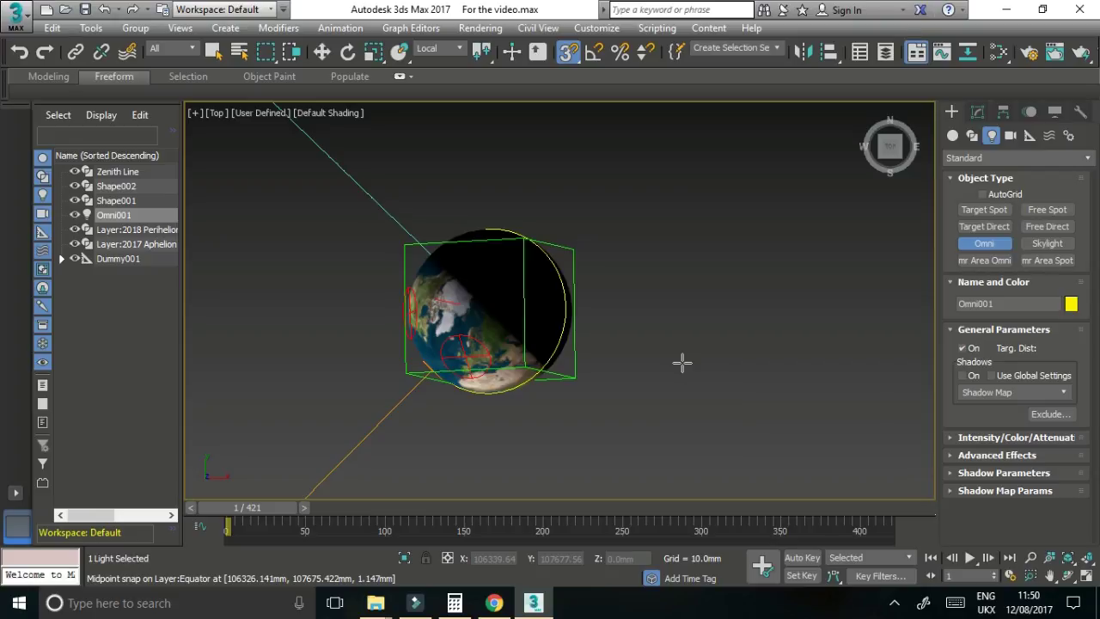
{"action": "middle_click_drag", "start_coordinate": [656, 361], "coordinate": [720, 346]}
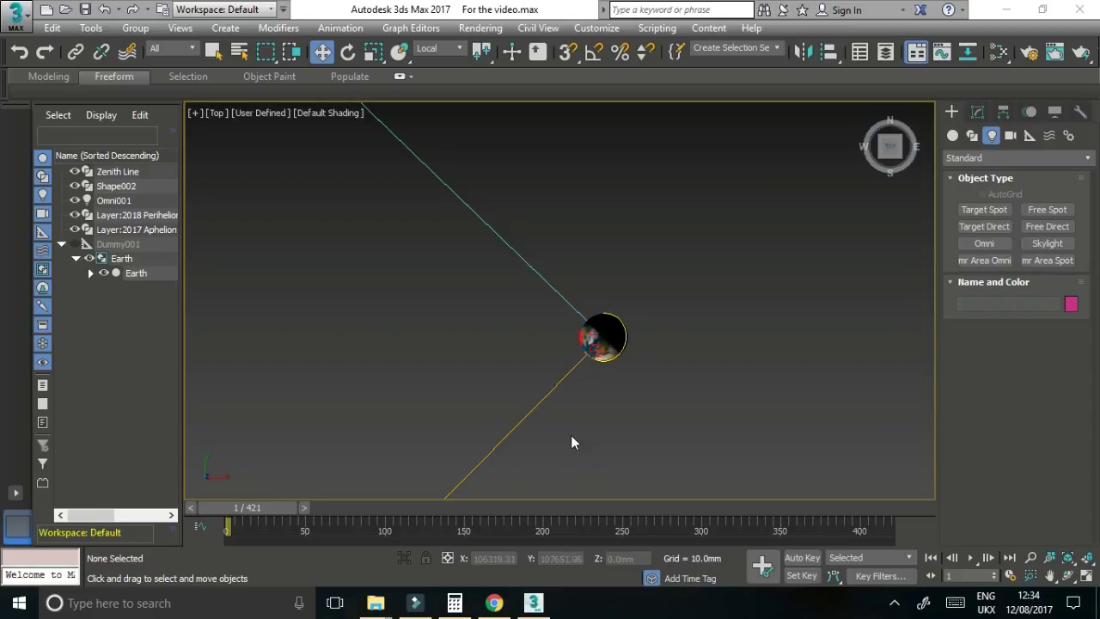
{"action": "middle_click_drag", "start_coordinate": [562, 430], "coordinate": [574, 388], "text": "alt"}
{"action": "scroll", "coordinate": [574, 389], "scroll_direction": "up", "scroll_amount": 10}
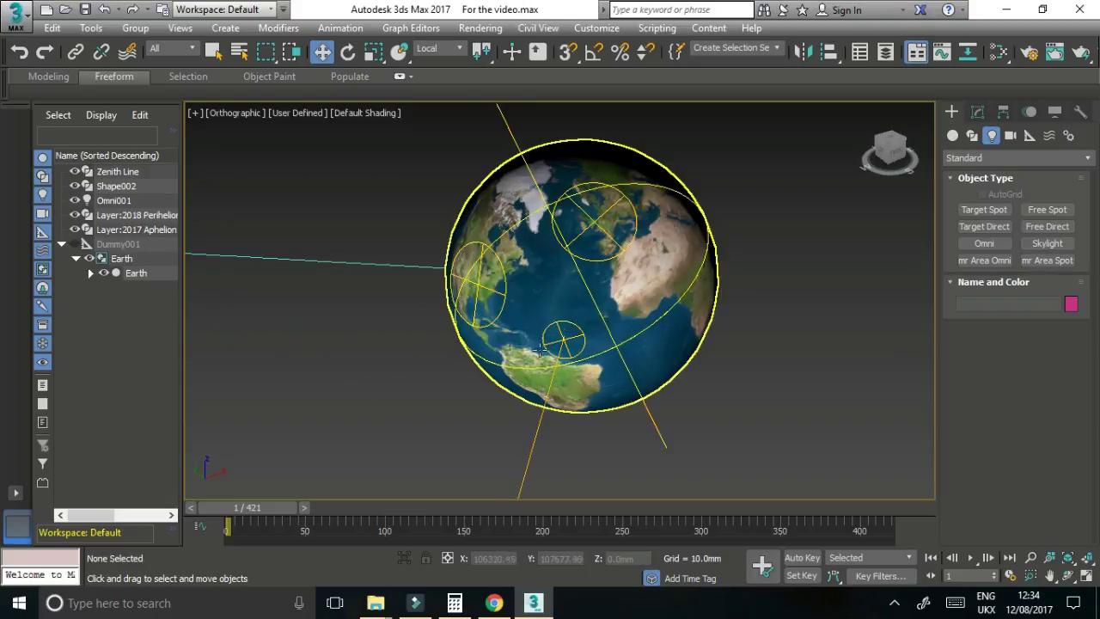
{"action": "middle_click_drag", "start_coordinate": [598, 457], "coordinate": [678, 433]}
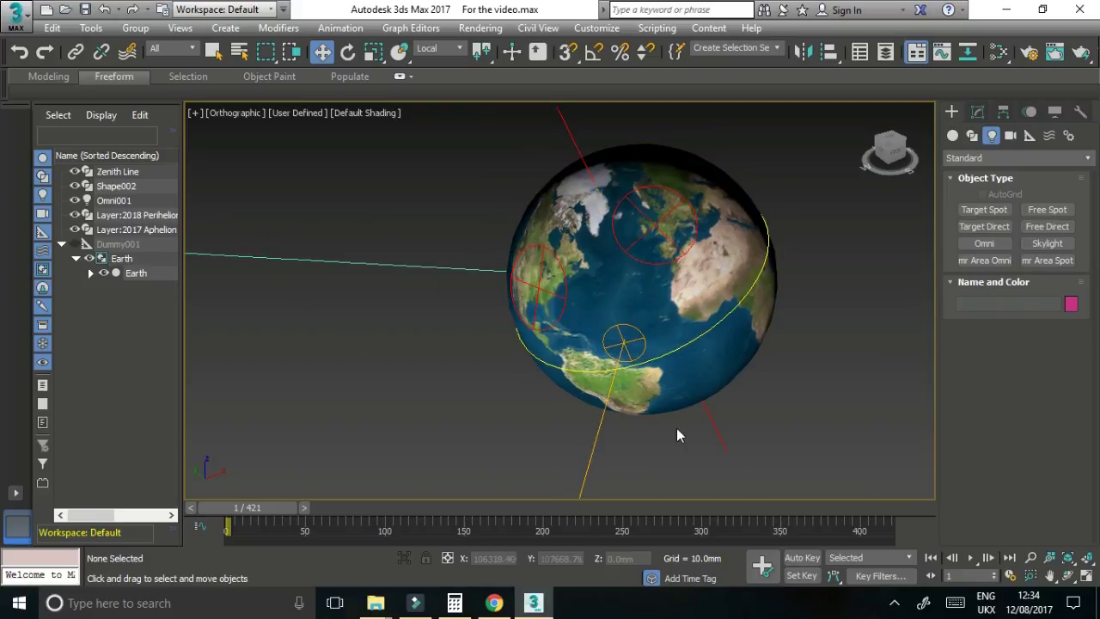
{"action": "scroll", "coordinate": [629, 345], "scroll_direction": "up", "scroll_amount": 5}
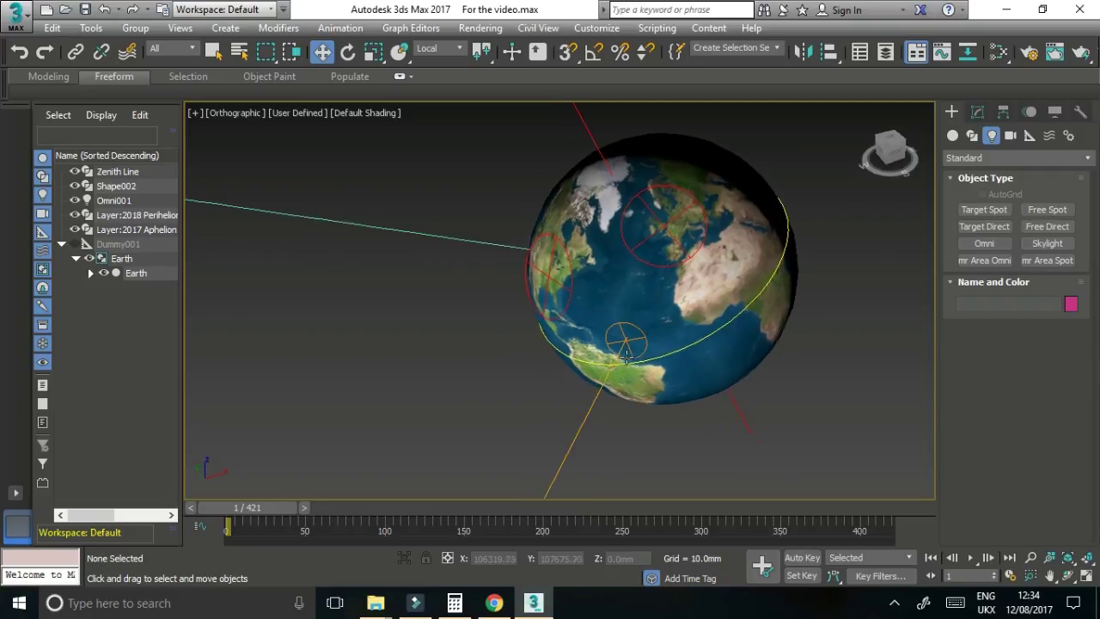
{"action": "scroll", "coordinate": [630, 343], "scroll_direction": "up", "scroll_amount": 10}
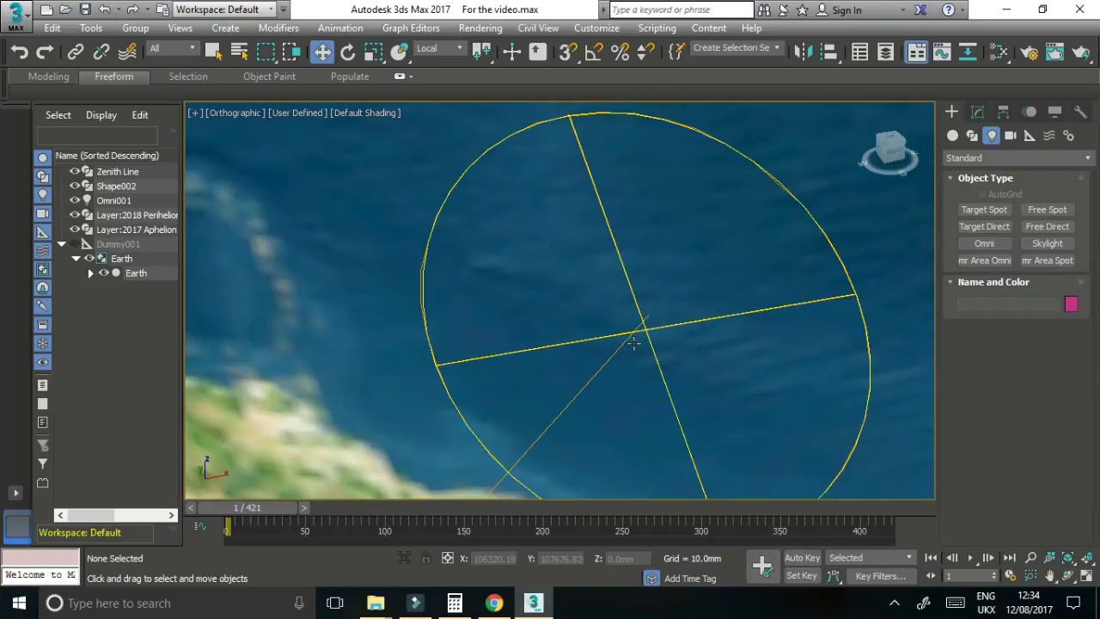
{"action": "middle_click_drag", "start_coordinate": [631, 352], "coordinate": [596, 400], "text": "alt"}
{"action": "scroll", "coordinate": [706, 283], "scroll_direction": "down", "scroll_amount": 5}
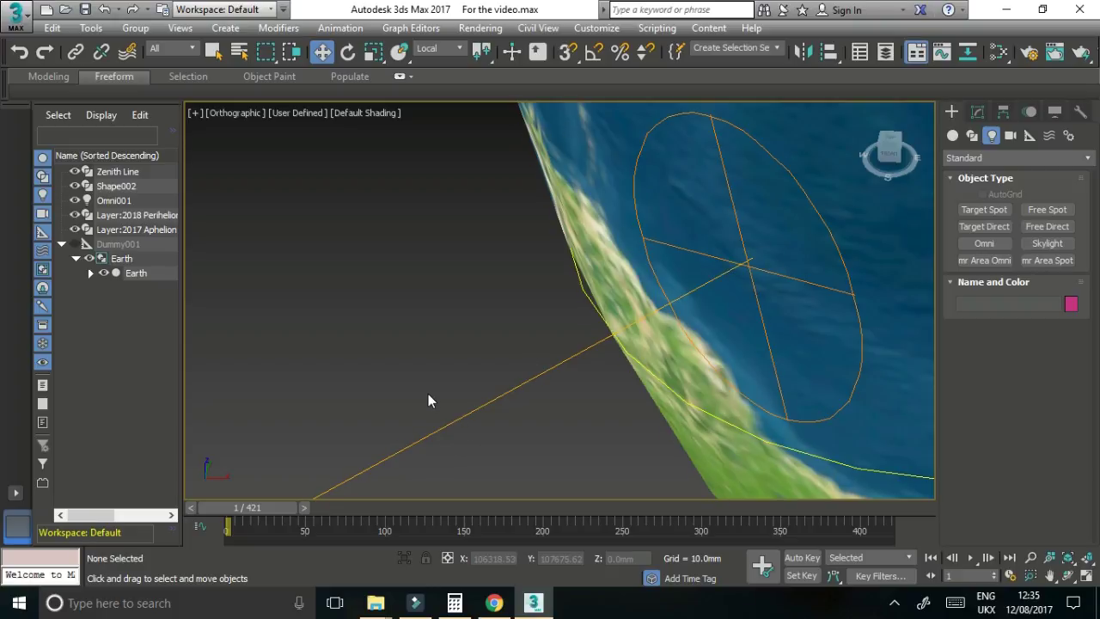
{"action": "middle_click_drag", "start_coordinate": [527, 321], "coordinate": [523, 351], "text": "alt"}
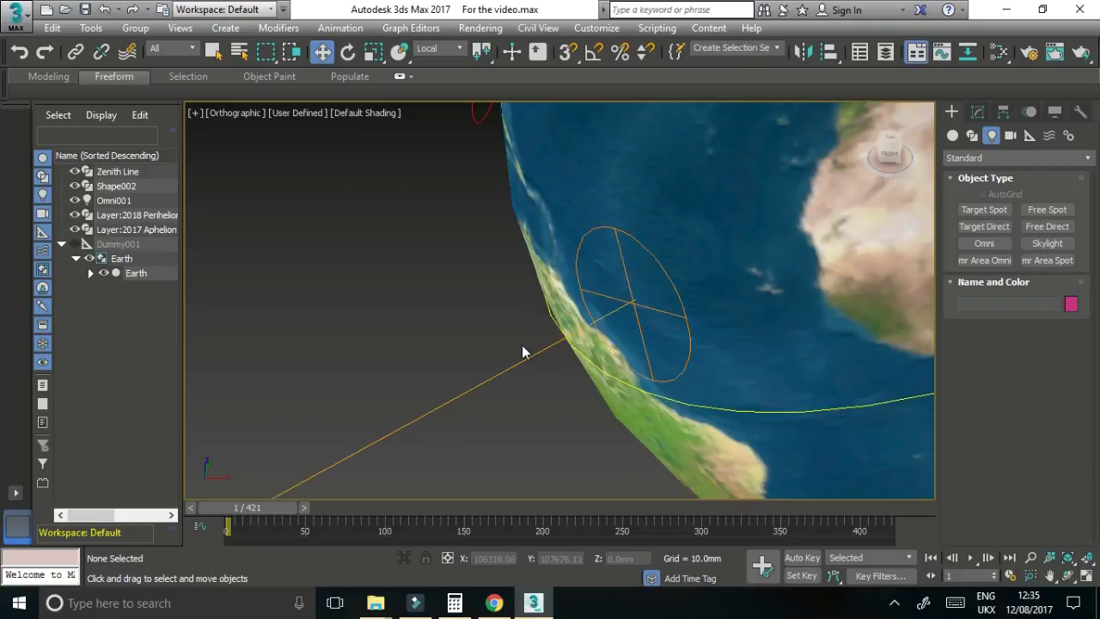
{"action": "scroll", "coordinate": [522, 351], "scroll_direction": "down", "scroll_amount": 5}
{"action": "scroll", "coordinate": [491, 346], "scroll_direction": "down", "scroll_amount": 3}
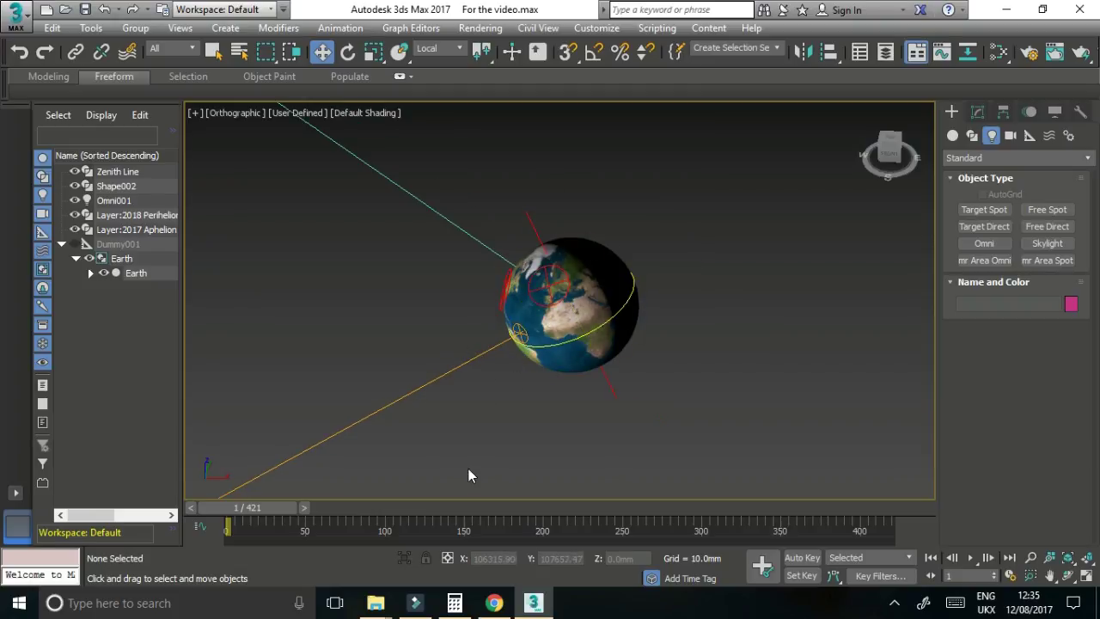
- Switch to the Quora tab and scroll through the 360.9856° solar-day answer and diagram
{"action": "left_click", "coordinate": [494, 603]}
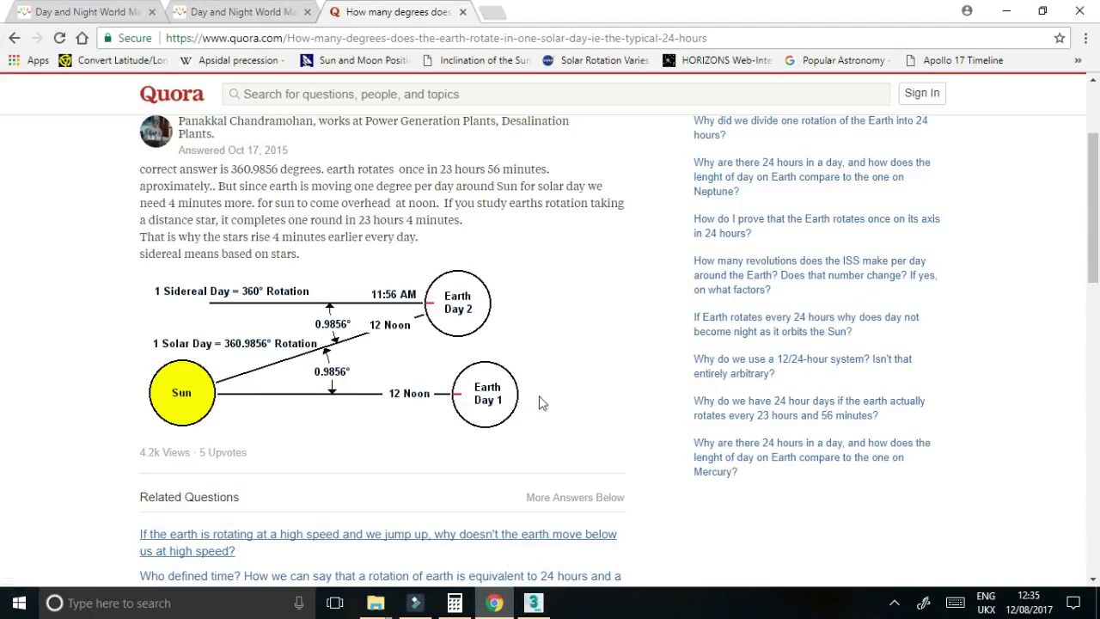
{"action": "scroll", "coordinate": [416, 237], "scroll_direction": "up", "scroll_amount": 2}
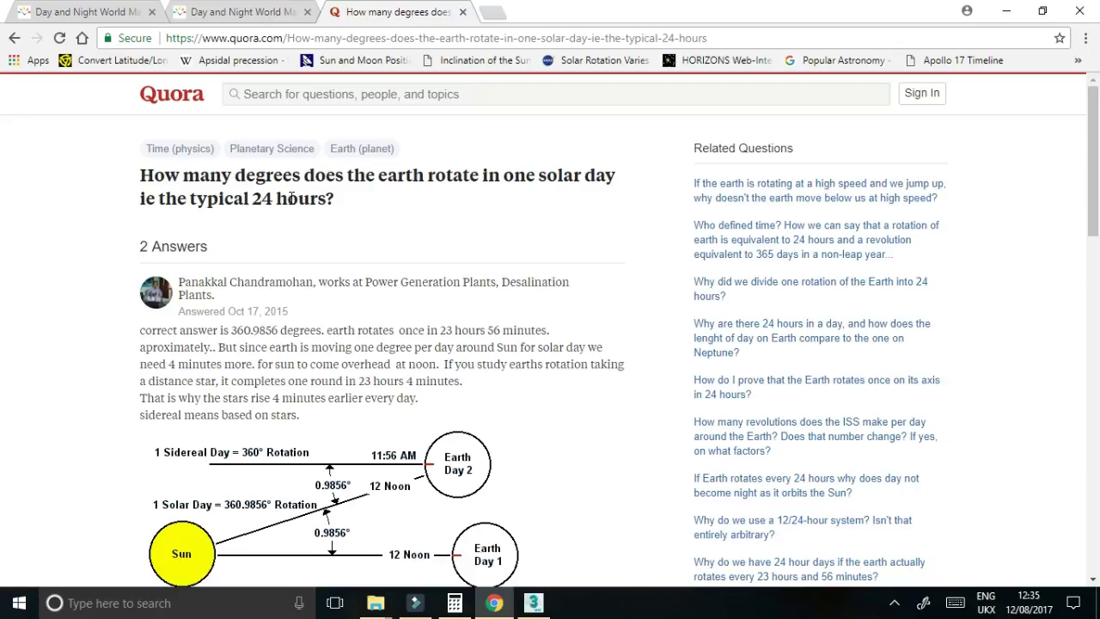
{"action": "scroll", "coordinate": [109, 356], "scroll_direction": "down", "scroll_amount": 1}
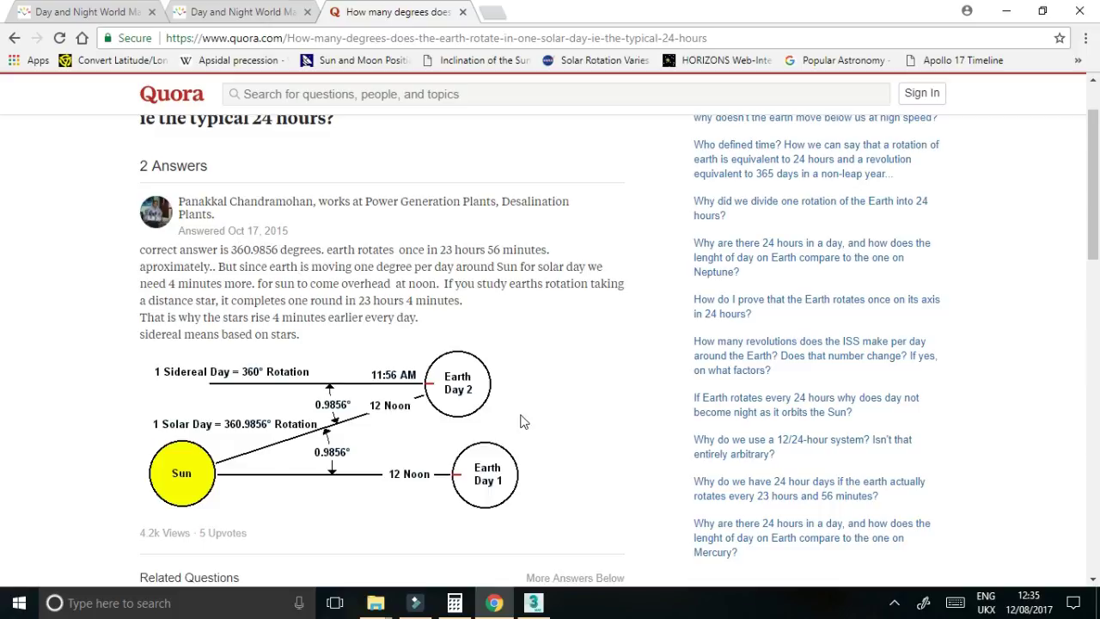
{"action": "scroll", "coordinate": [528, 425], "scroll_direction": "down", "scroll_amount": 1}
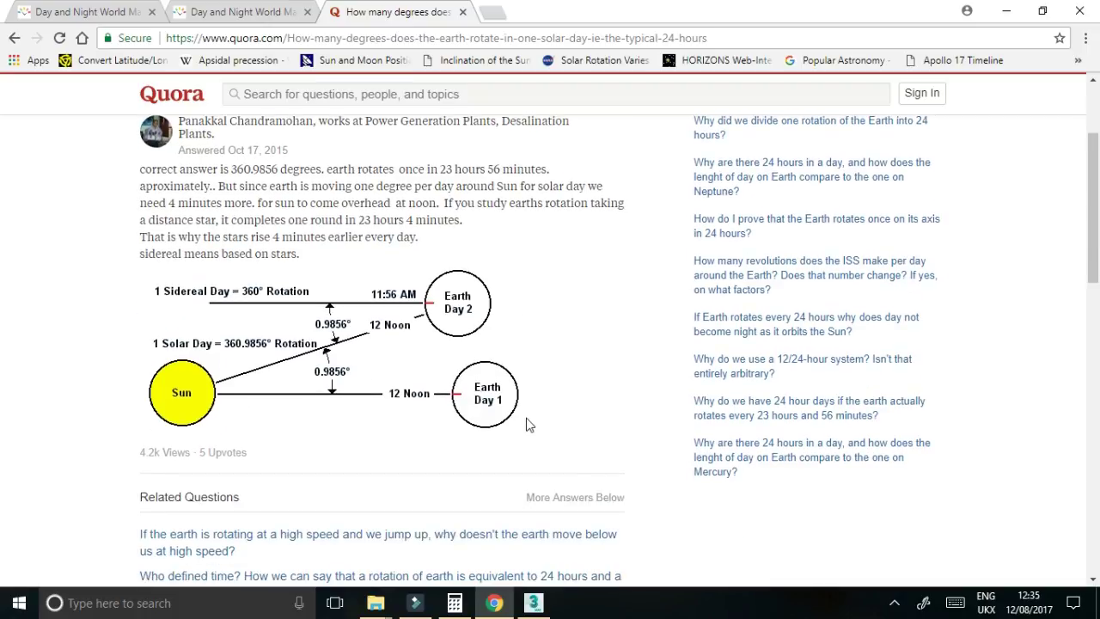
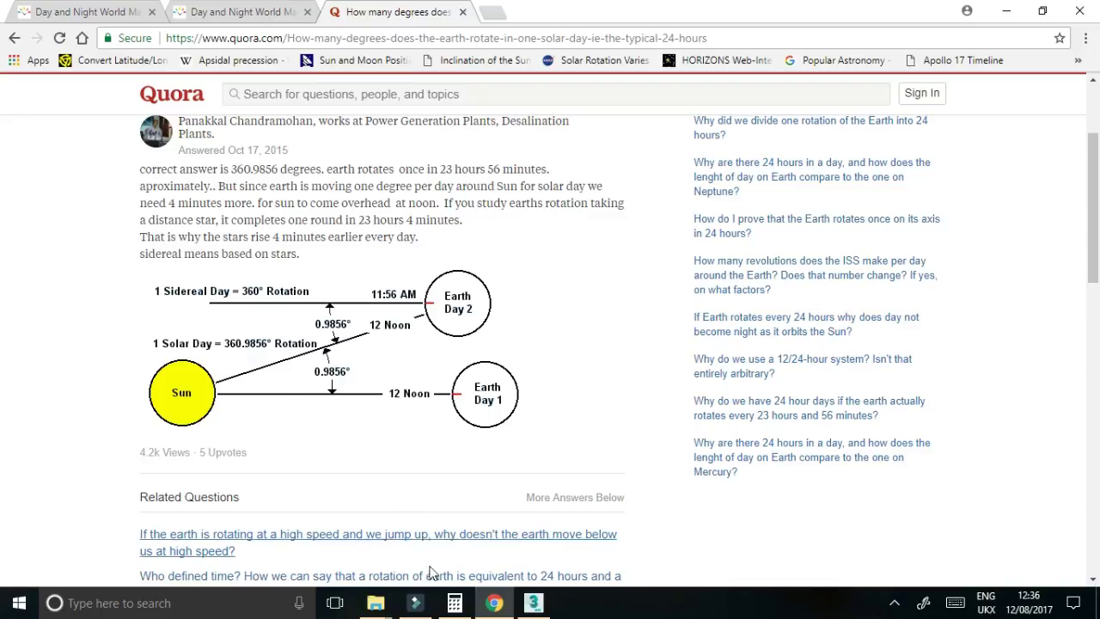
- Clear the Calculator and enter 360.9856
{"action": "left_click", "coordinate": [455, 603]}
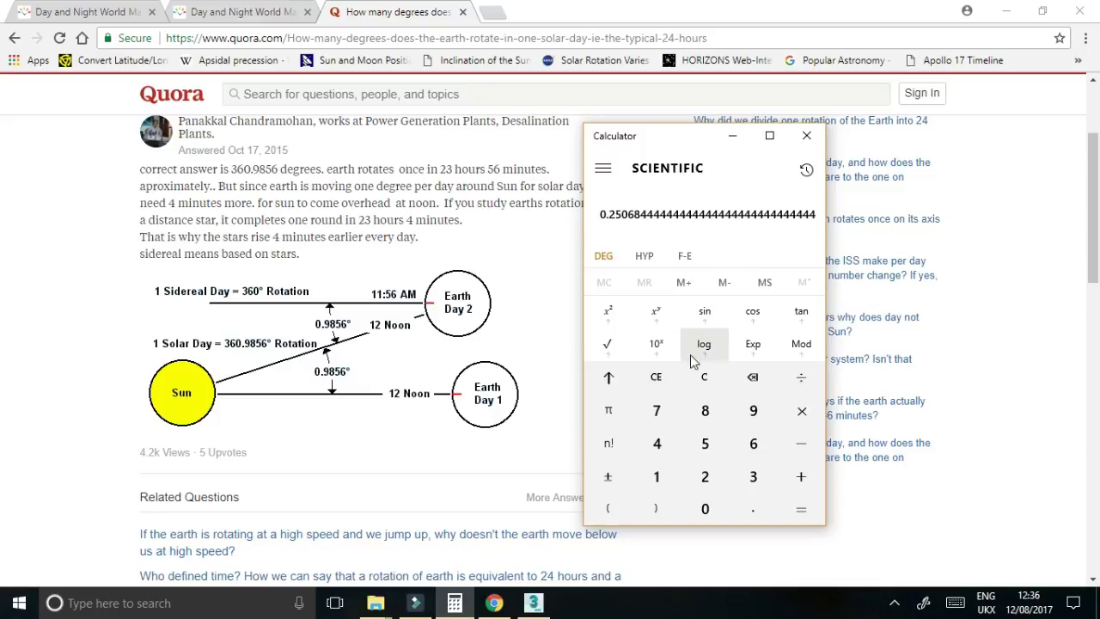
{"action": "left_click", "coordinate": [704, 379]}
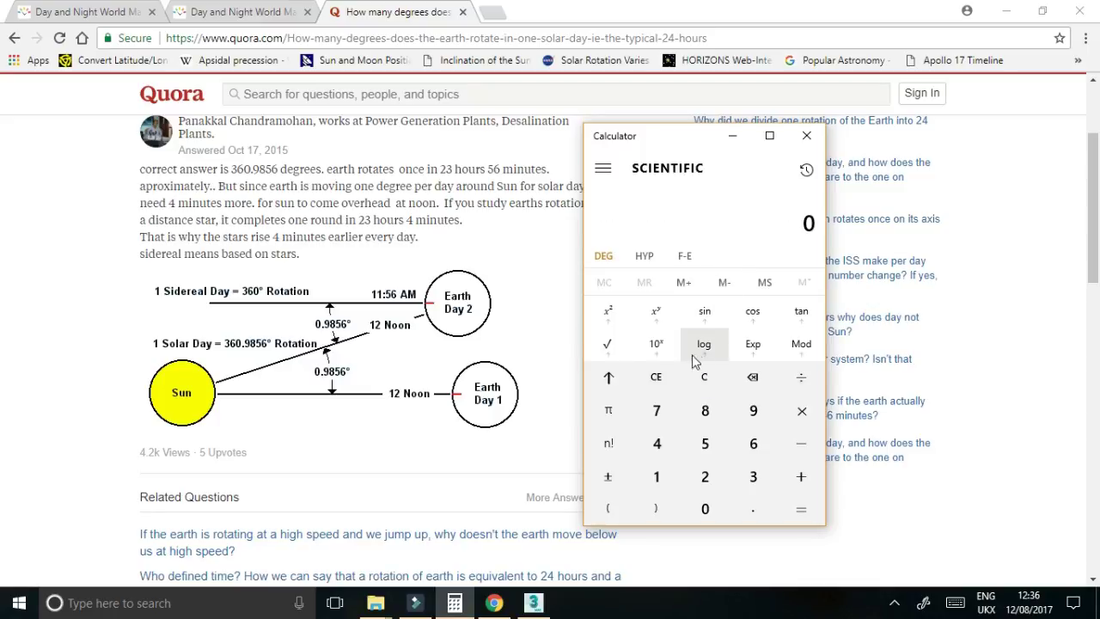
{"action": "left_click", "coordinate": [750, 475]}
{"action": "left_click", "coordinate": [753, 444]}
{"action": "left_click", "coordinate": [705, 508]}
{"action": "left_click", "coordinate": [753, 508]}
{"action": "left_click", "coordinate": [753, 410]}
{"action": "left_click", "coordinate": [705, 410]}
{"action": "left_click", "coordinate": [705, 443]}
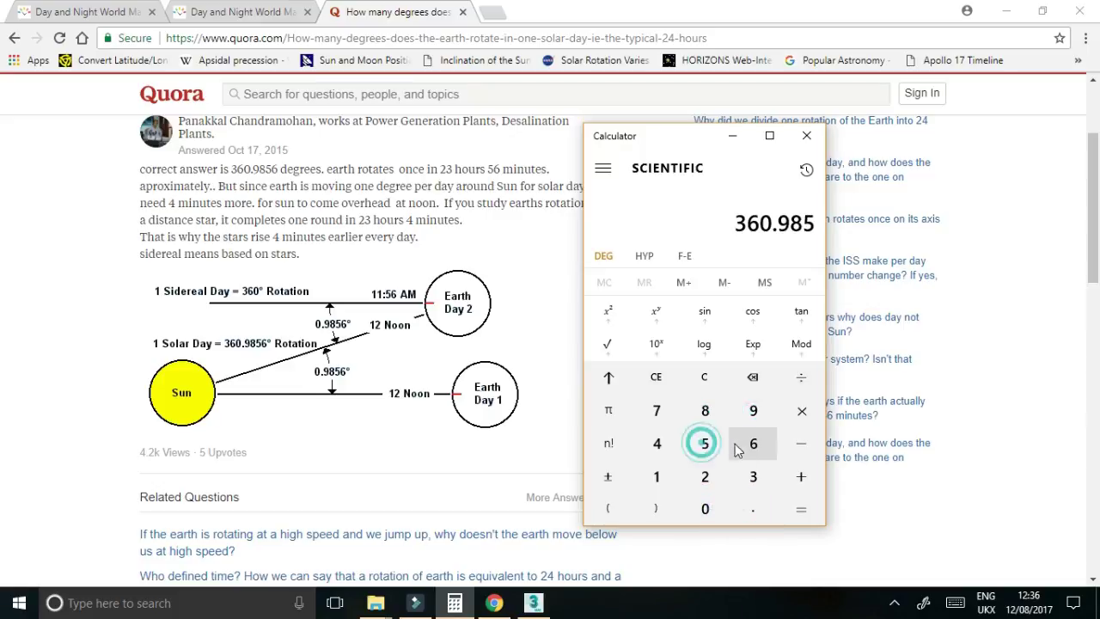
{"action": "left_click", "coordinate": [753, 443]}
- Divide 360.9856 by 1440 to get 0.25068444
{"action": "left_click", "coordinate": [806, 383]}
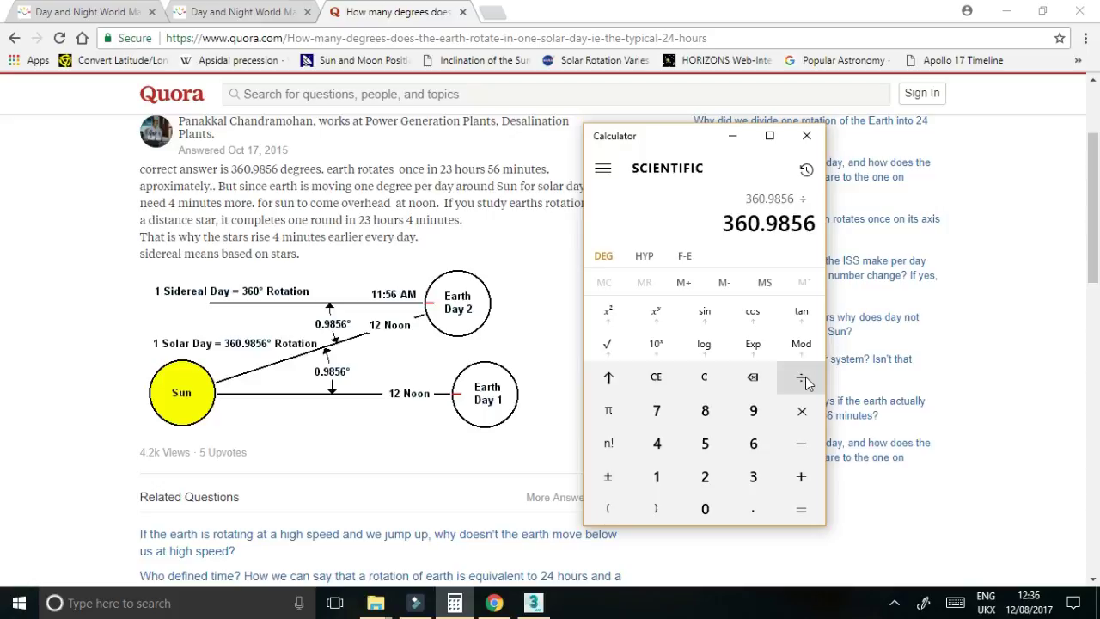
{"action": "left_click", "coordinate": [657, 478]}
{"action": "left_click", "coordinate": [657, 443]}
{"action": "left_click", "coordinate": [656, 443]}
{"action": "left_click", "coordinate": [705, 509]}
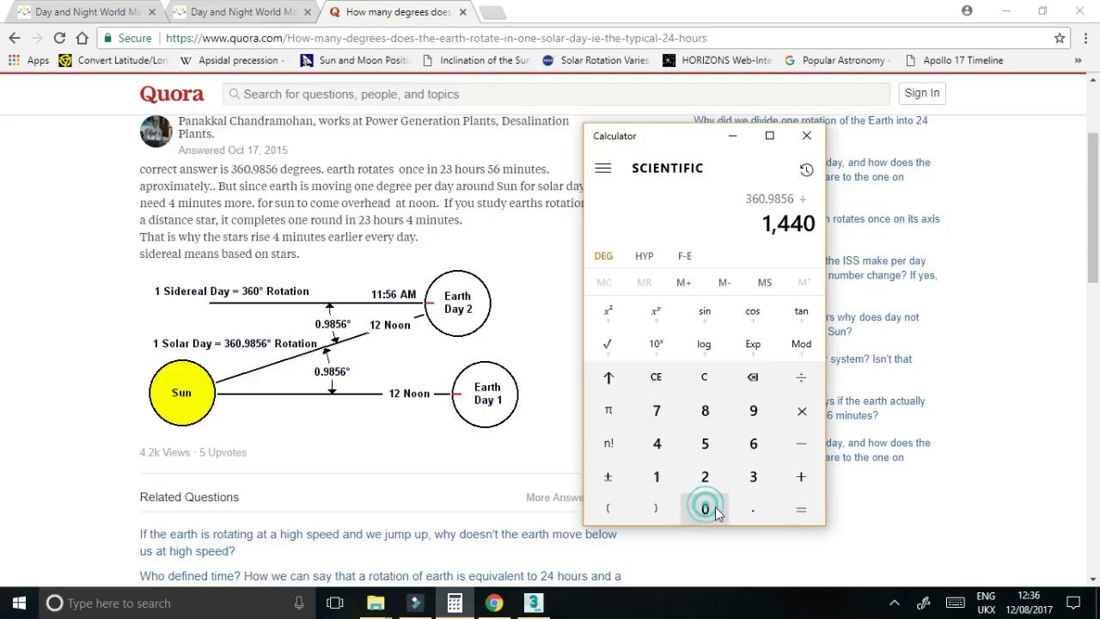
{"action": "left_click", "coordinate": [800, 509]}
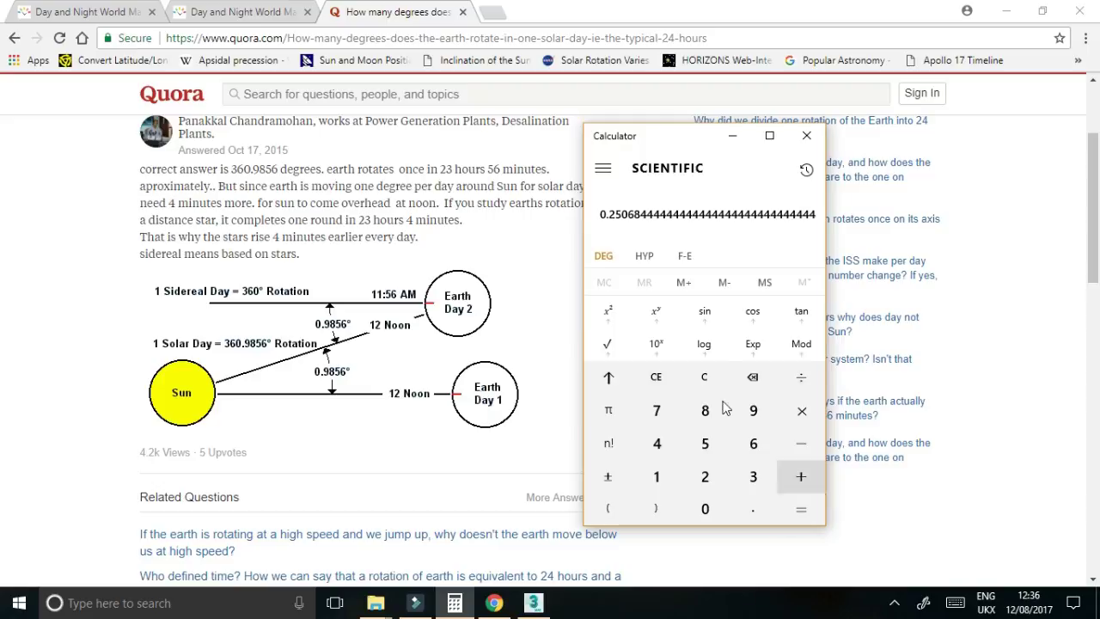
- Copy the 0.25068444 result and return to the 3ds Max Earth scene
{"action": "right_click", "coordinate": [635, 220]}
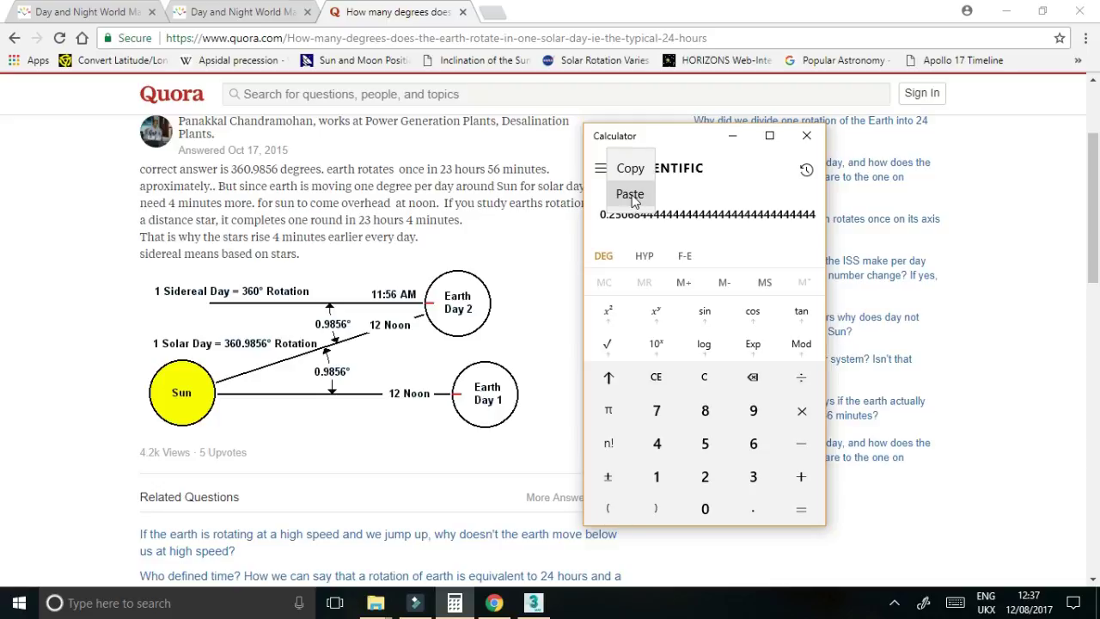
{"action": "left_click", "coordinate": [632, 195]}
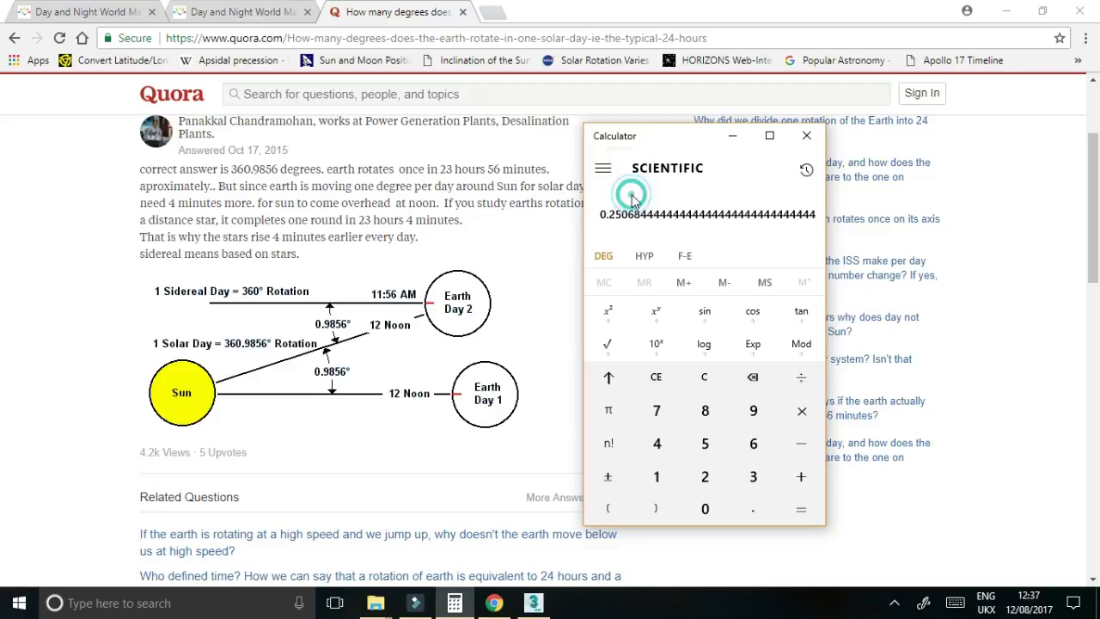
{"action": "right_click", "coordinate": [636, 211]}
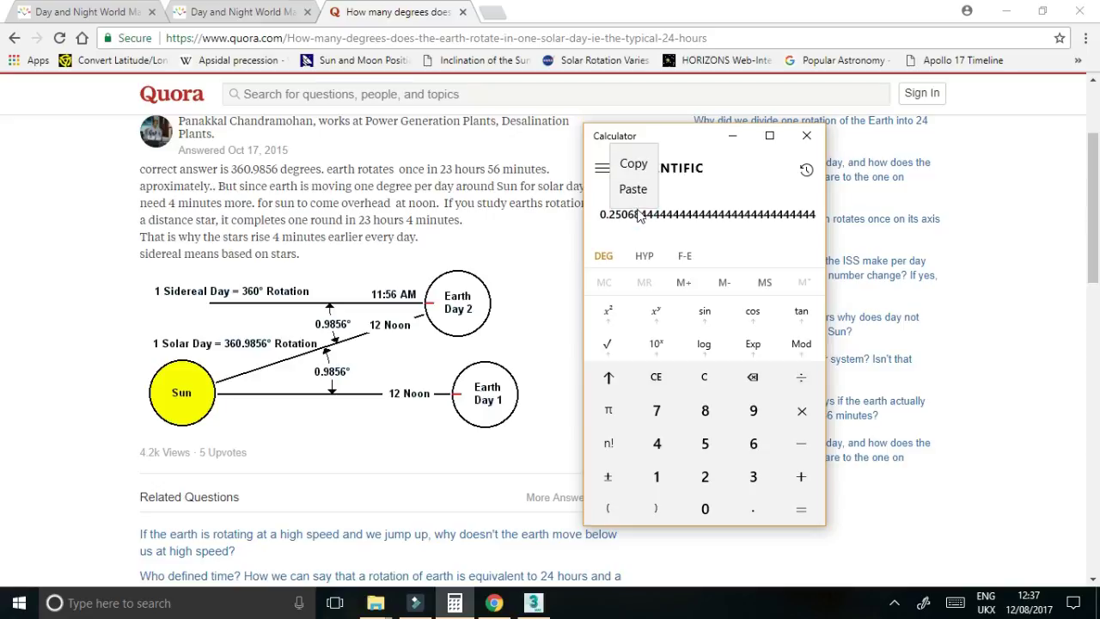
{"action": "left_click", "coordinate": [632, 170]}
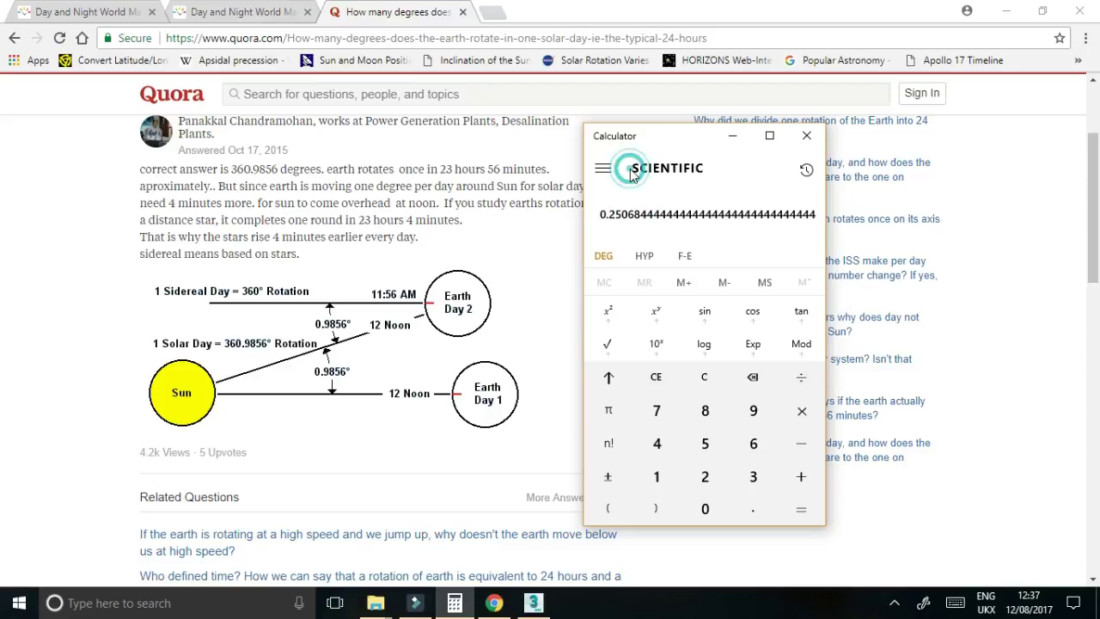
{"action": "left_click", "coordinate": [533, 604]}
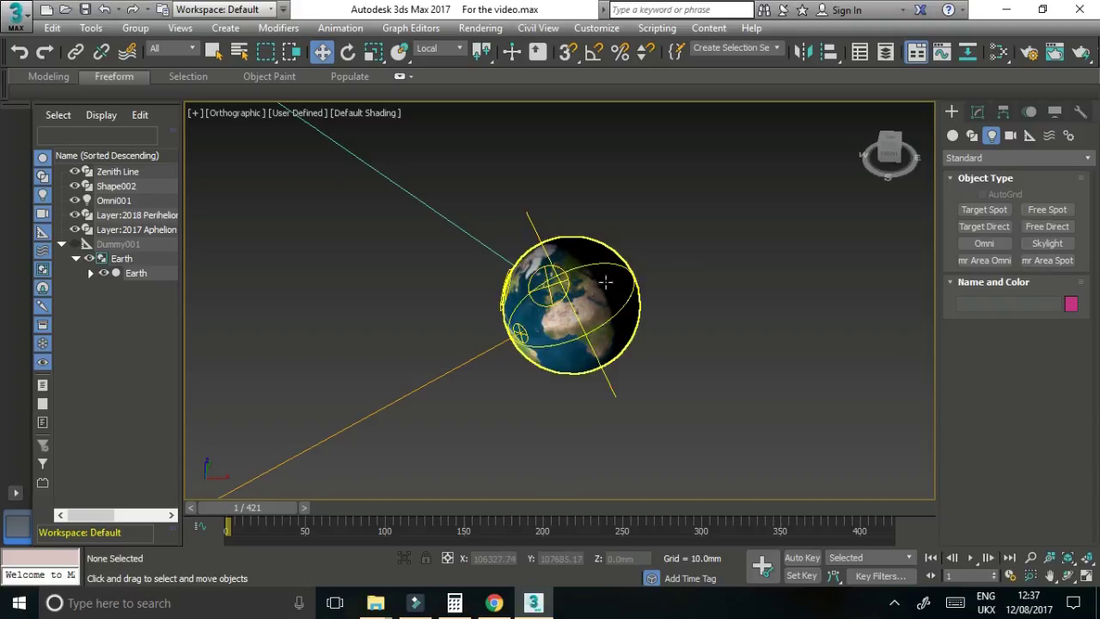
- Select the Earth group and frame its flat Z Rotation curve at 0 in the Mini Curve Editor
{"action": "left_click", "coordinate": [606, 282]}
{"action": "left_click", "coordinate": [119, 260]}
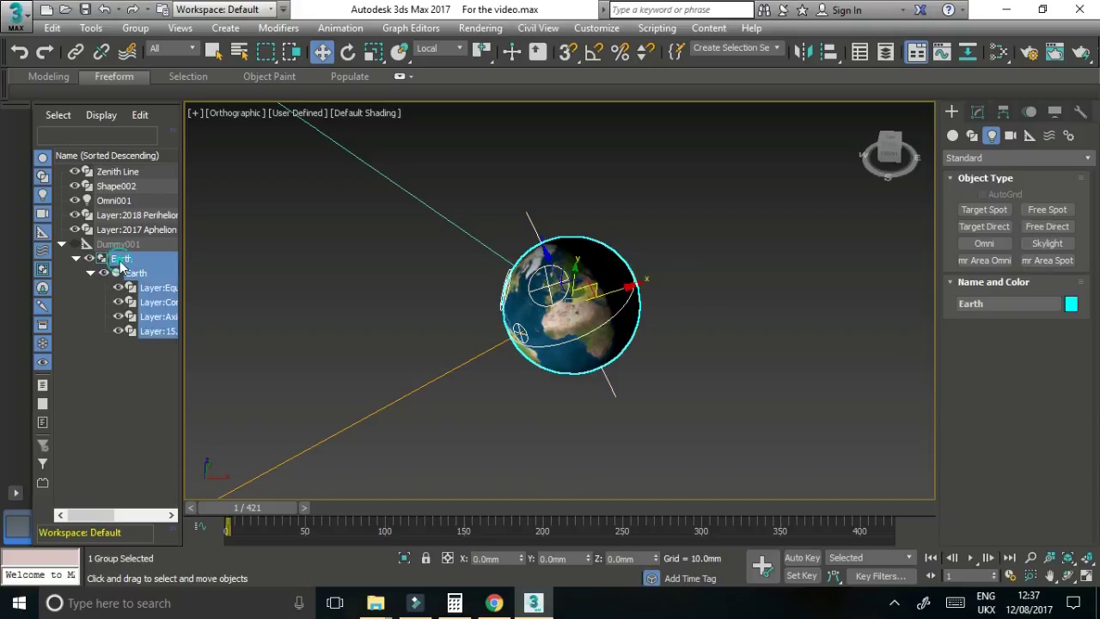
{"action": "left_click", "coordinate": [199, 533]}
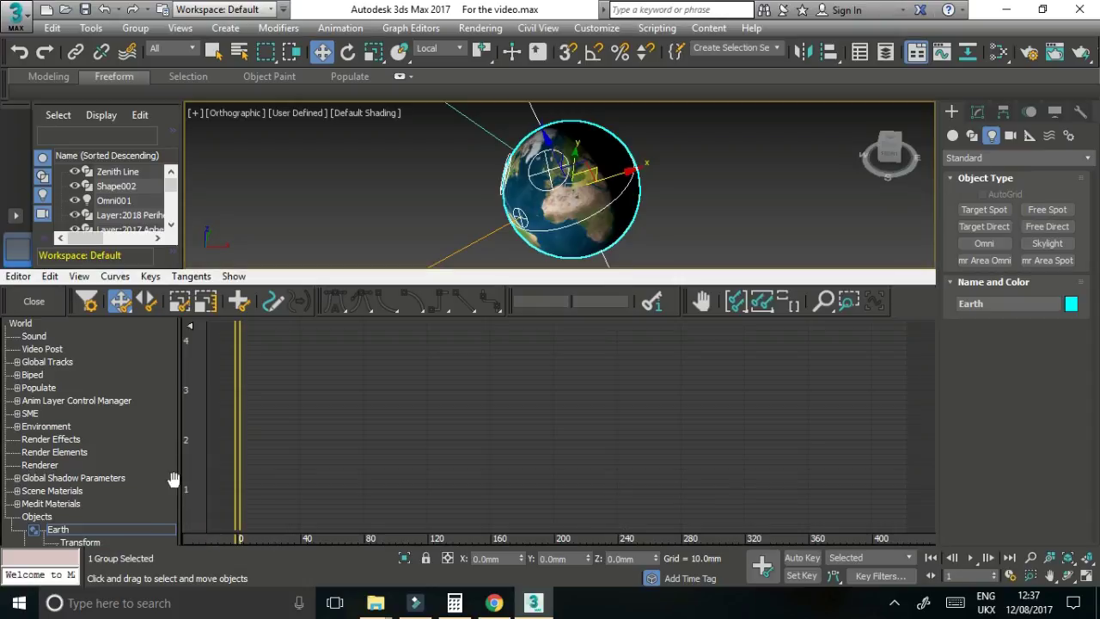
{"action": "middle_click_drag", "start_coordinate": [123, 491], "coordinate": [129, 372]}
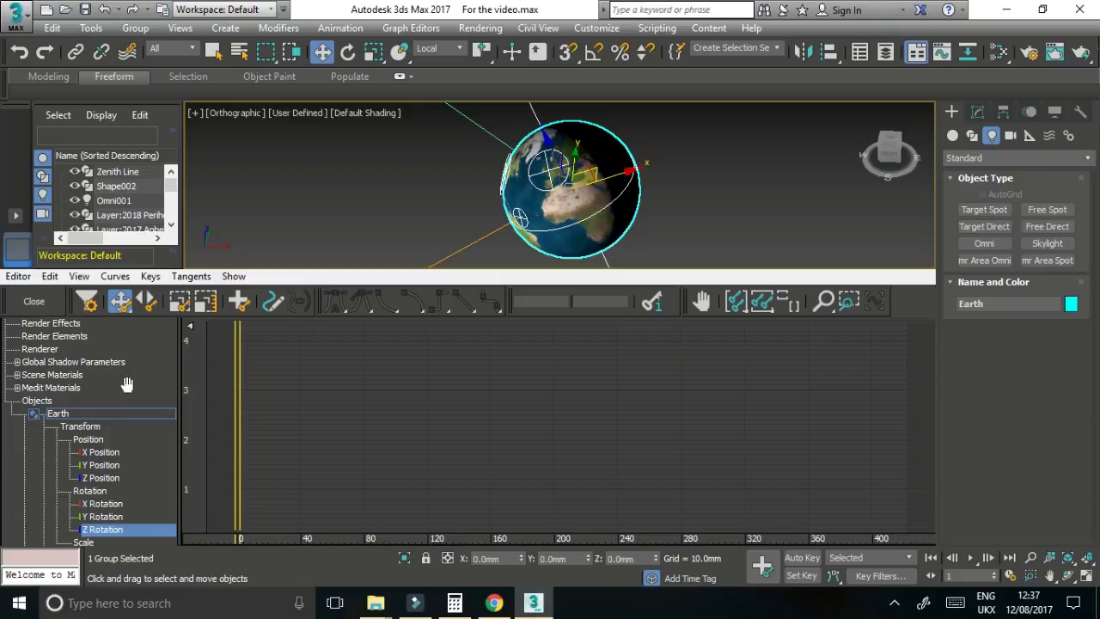
{"action": "middle_click_drag", "start_coordinate": [128, 469], "coordinate": [140, 393]}
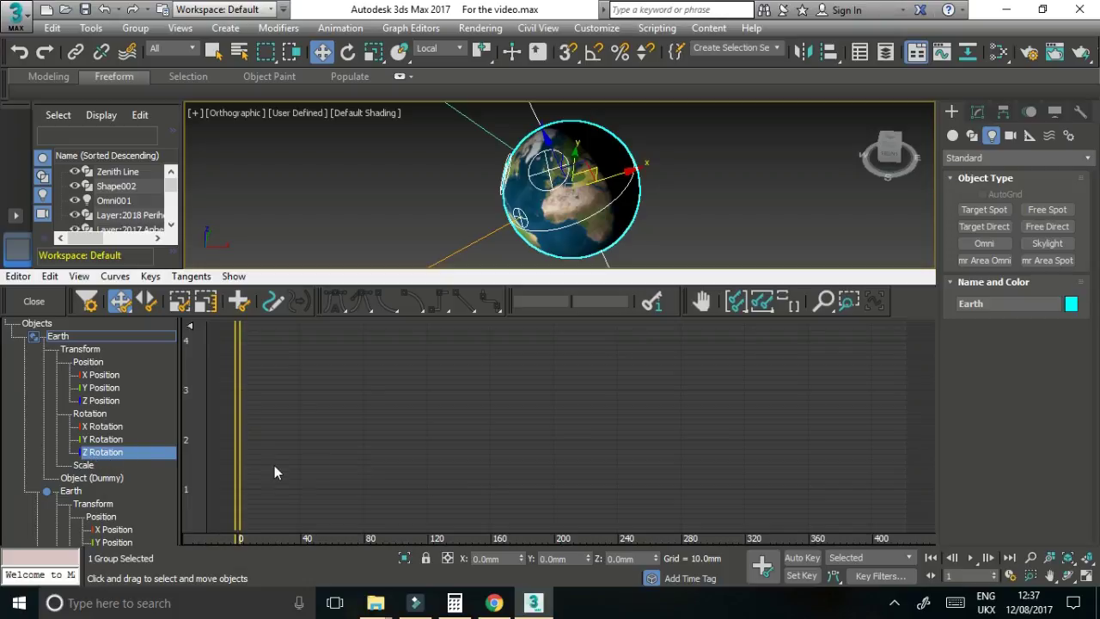
{"action": "left_click", "coordinate": [792, 301]}
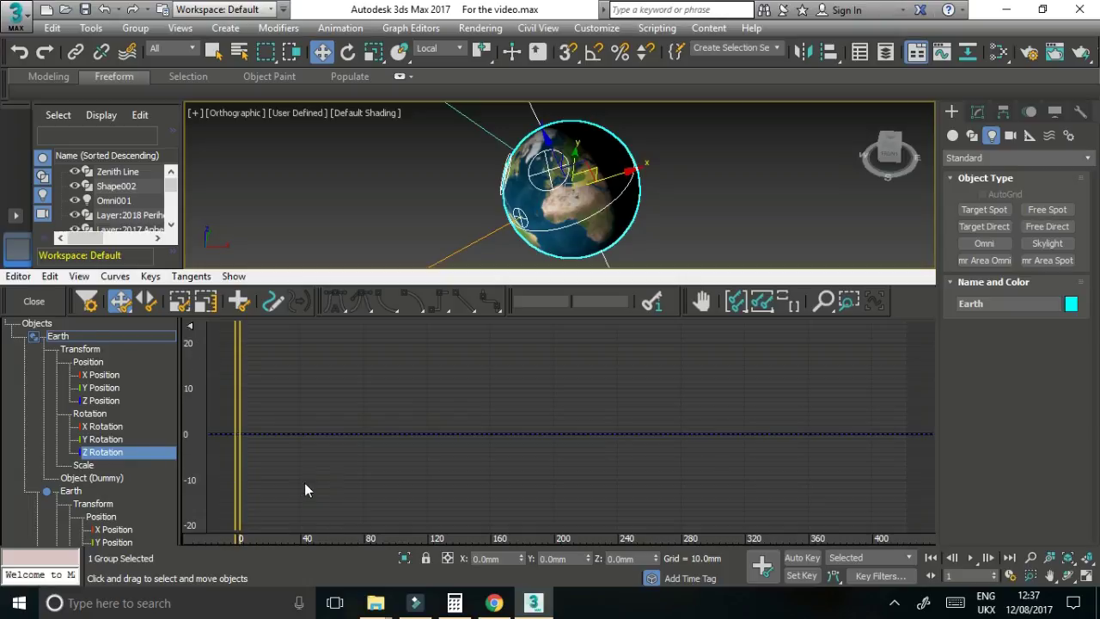
{"action": "left_click", "coordinate": [239, 301]}
- Add a key on the Earth's Z Rotation curve and move it to frame 2
{"action": "left_click", "coordinate": [257, 434]}
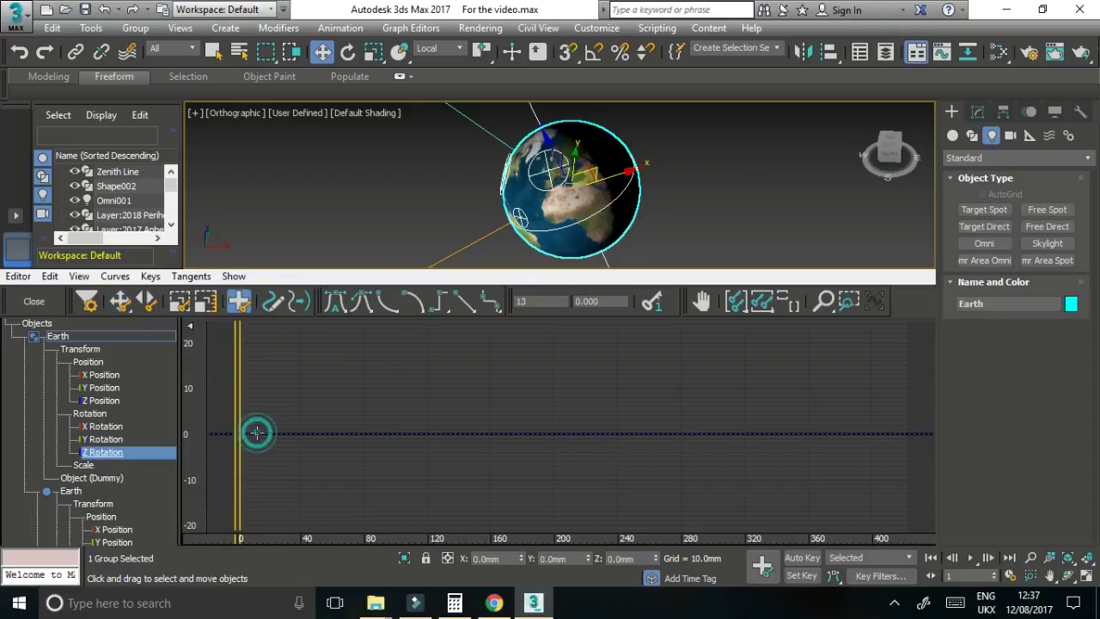
{"action": "double_click", "coordinate": [530, 300]}
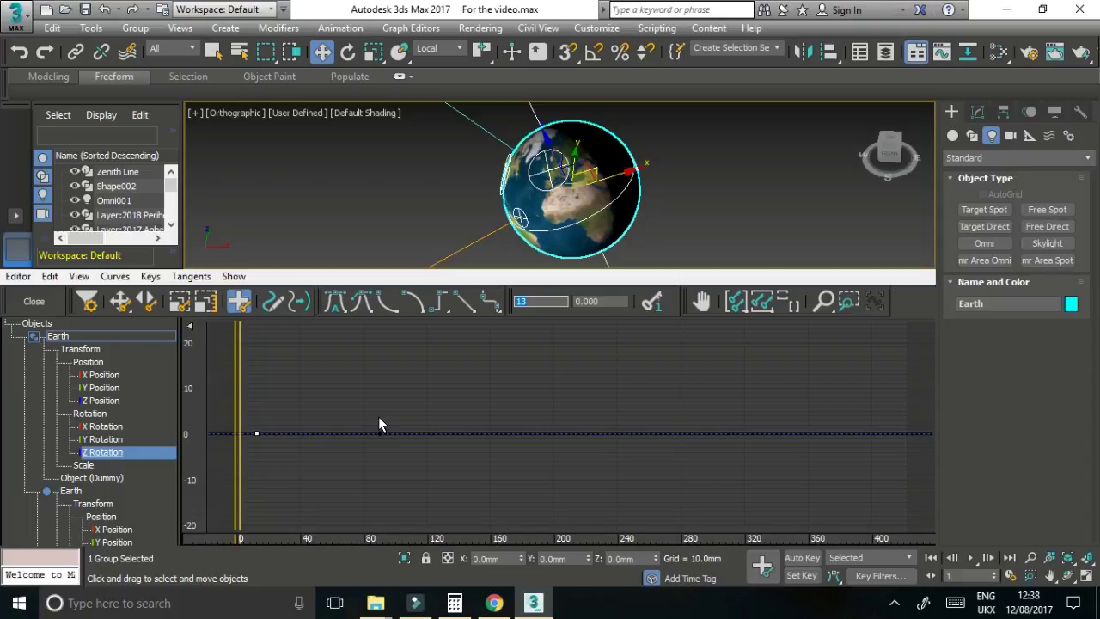
{"action": "type", "text": "1"}
{"action": "left_click", "coordinate": [260, 434]}
{"action": "left_click_drag", "start_coordinate": [240, 435], "coordinate": [259, 434]}
- Paste the calculated rotation into the key value and round it to 0.251
{"action": "left_click", "coordinate": [600, 302]}
{"action": "right_click", "coordinate": [593, 302]}
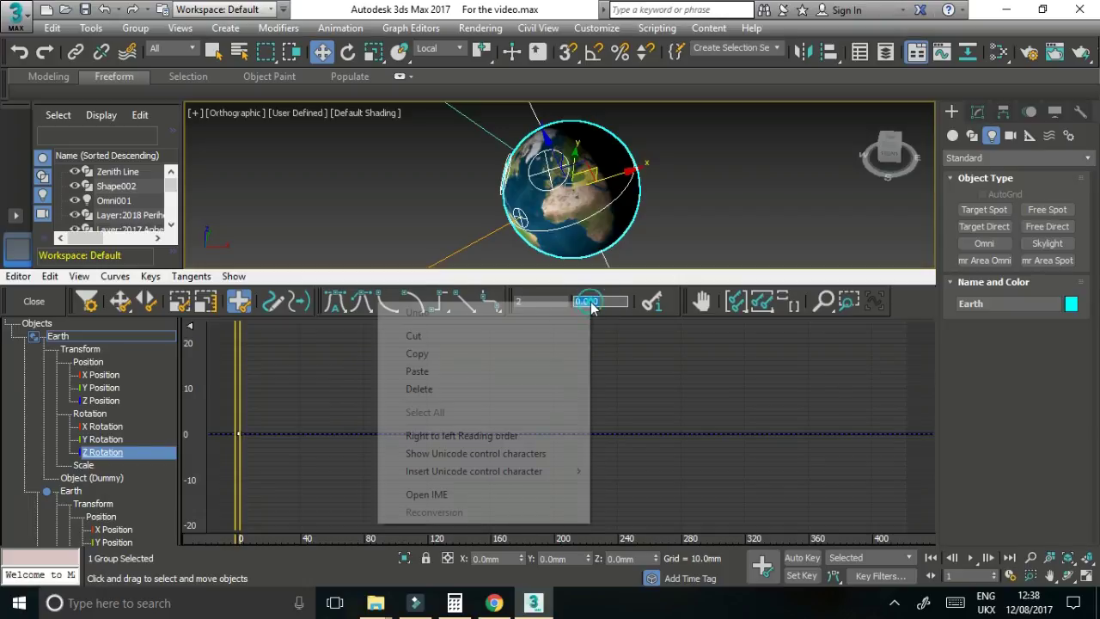
{"action": "left_click", "coordinate": [501, 373]}
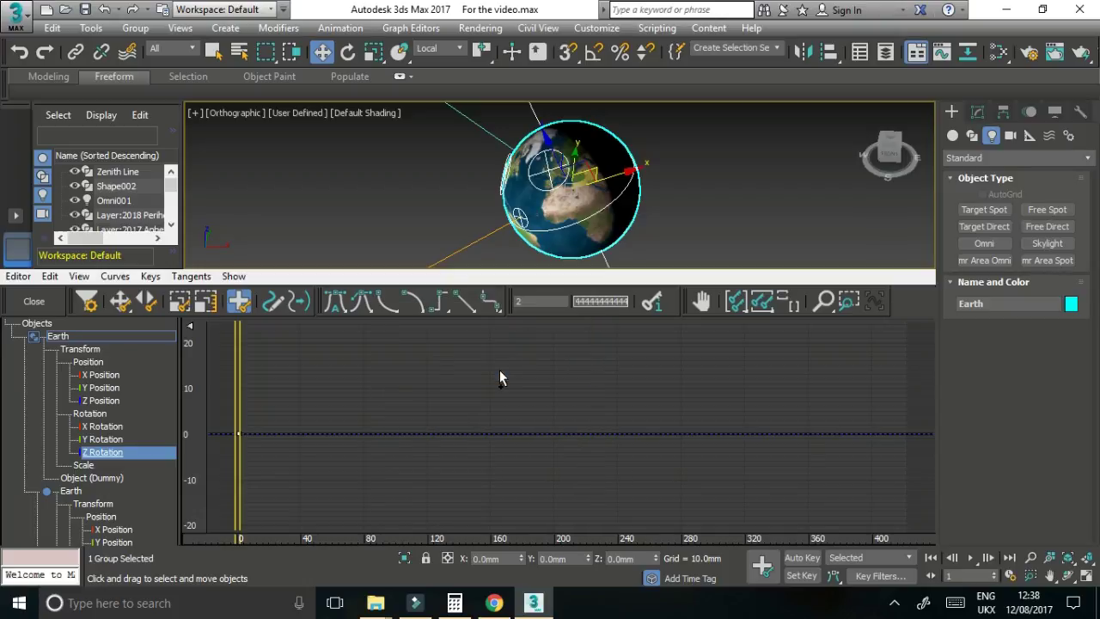
{"action": "double_click", "coordinate": [584, 306]}
{"action": "type", "text": "0.251"}
{"action": "key", "text": "Return"}
{"action": "middle_click_drag", "start_coordinate": [360, 408], "coordinate": [520, 408]}
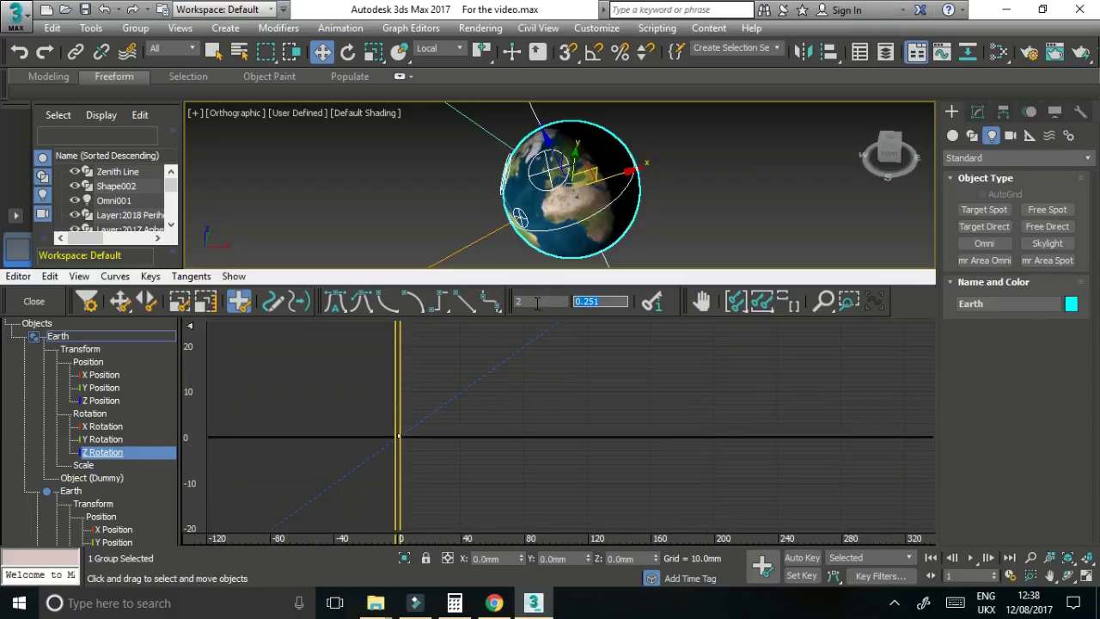
{"action": "left_click", "coordinate": [849, 305]}
{"action": "left_click_drag", "start_coordinate": [387, 421], "coordinate": [418, 446]}
{"action": "scroll", "coordinate": [473, 466], "scroll_direction": "up", "scroll_amount": 5}
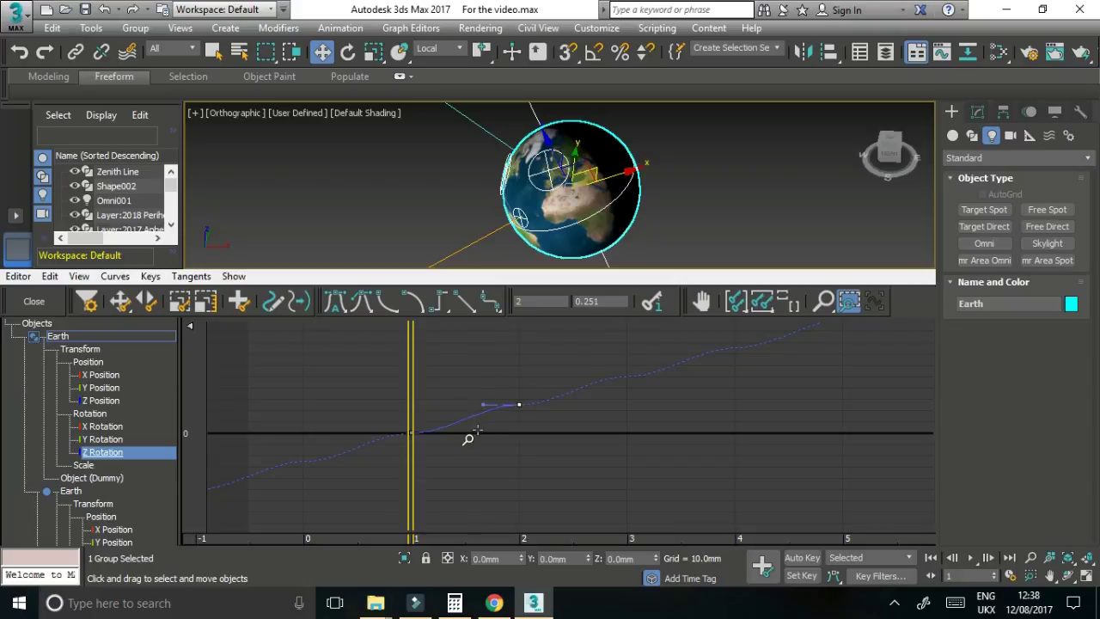
- Set Linear in and out tangents on the key opened in the key dialog
{"action": "left_click", "coordinate": [123, 303]}
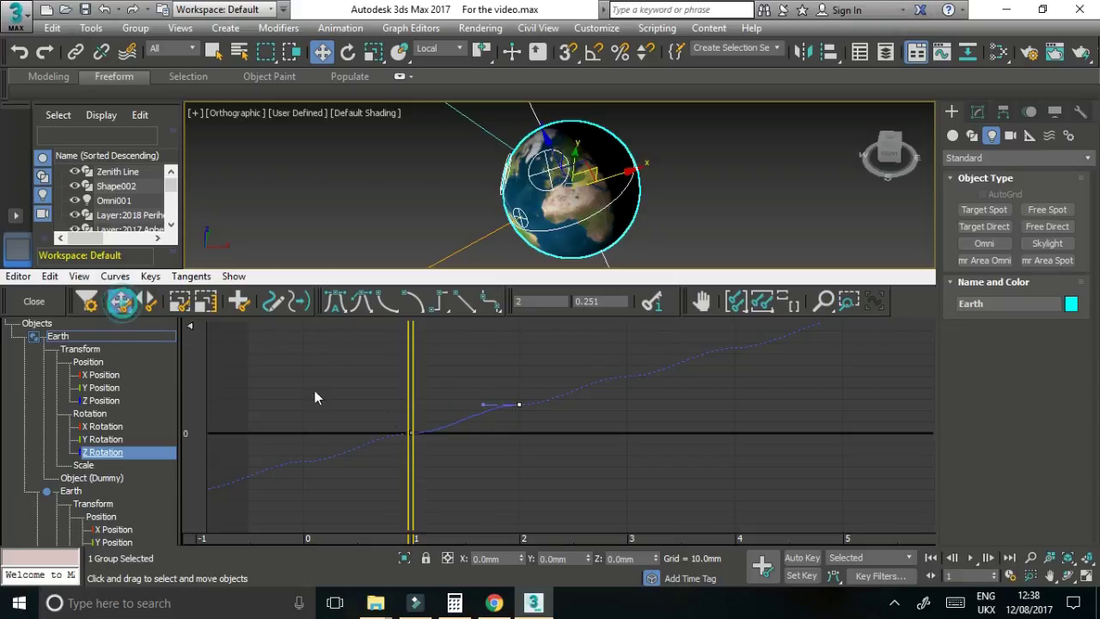
{"action": "right_click", "coordinate": [519, 404]}
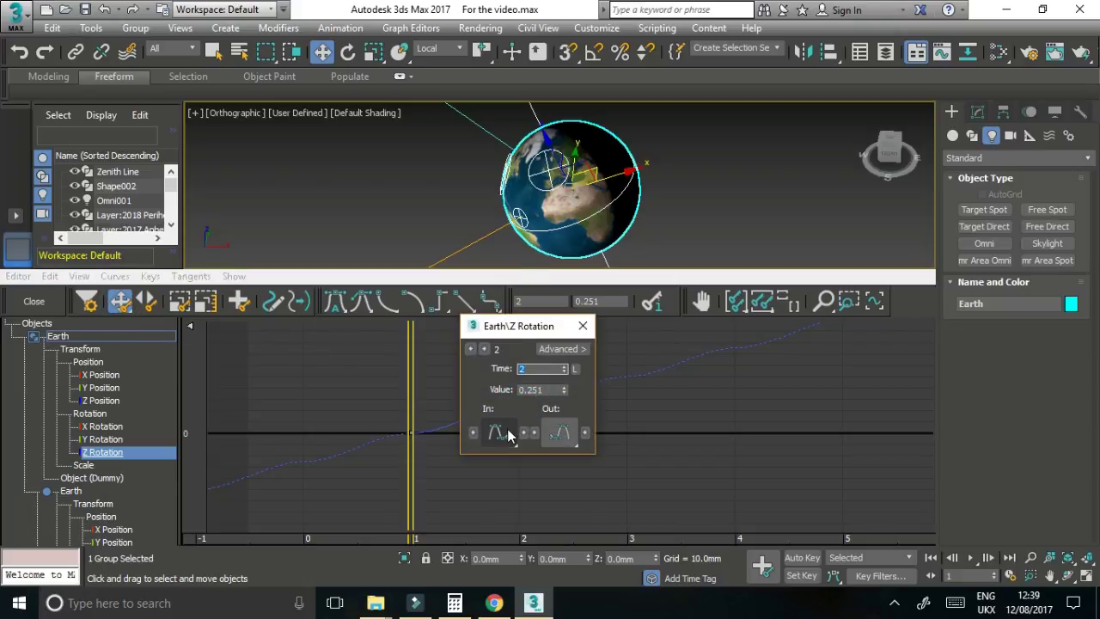
{"action": "left_click", "coordinate": [499, 434]}
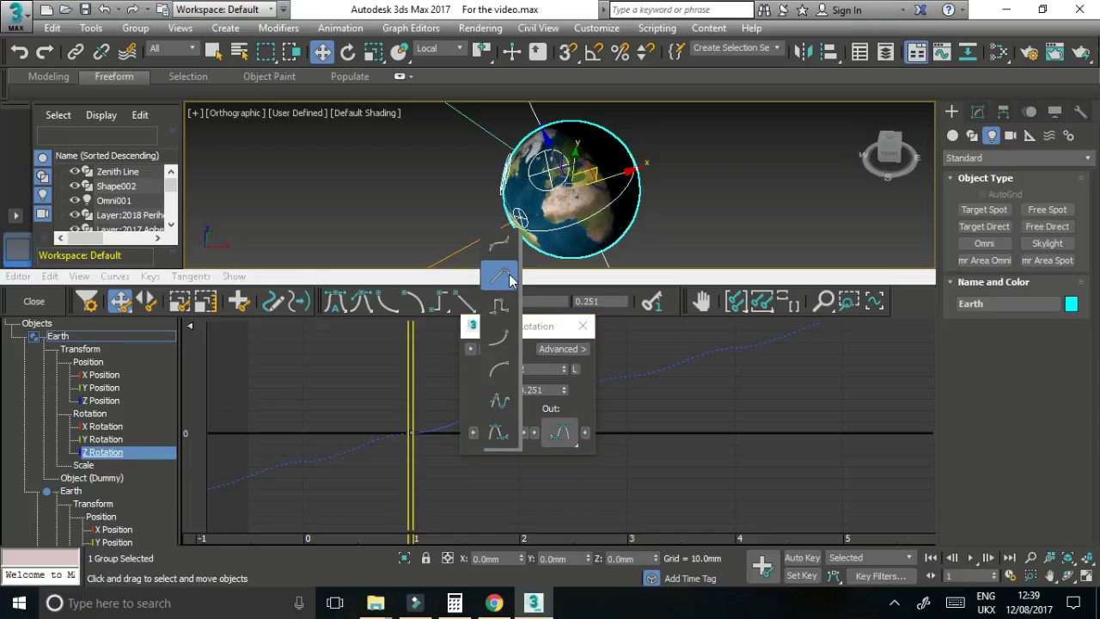
{"action": "left_click", "coordinate": [500, 275]}
{"action": "left_click", "coordinate": [560, 432]}
{"action": "left_click", "coordinate": [560, 276]}
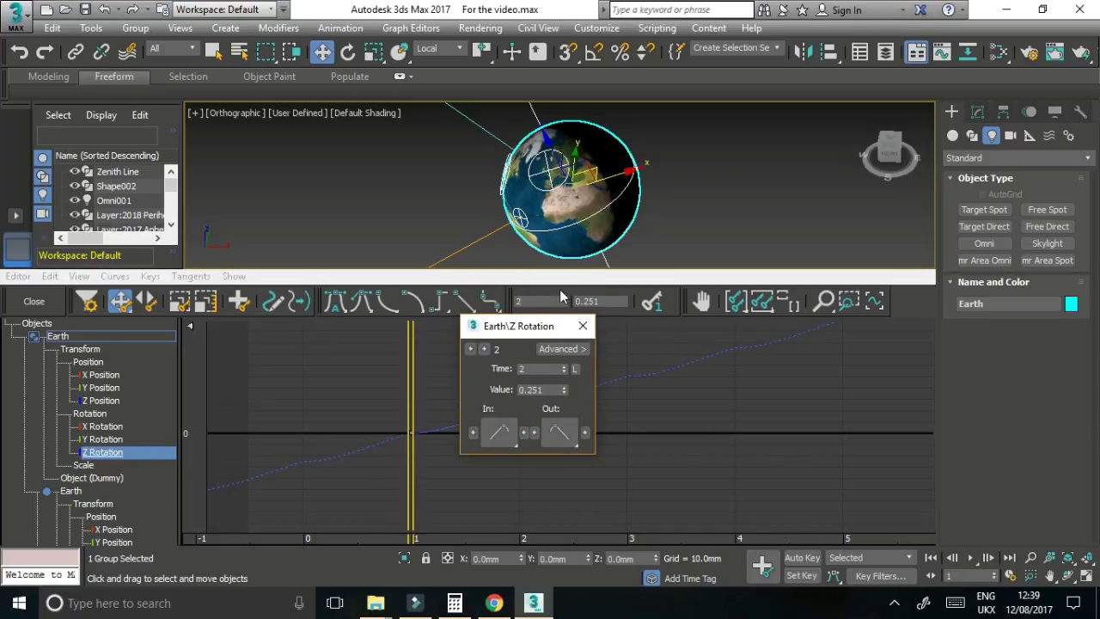
- Make the frame 1 key's in and out tangents Linear, close the dialog, and select the frame-2 key
{"action": "left_click", "coordinate": [471, 350]}
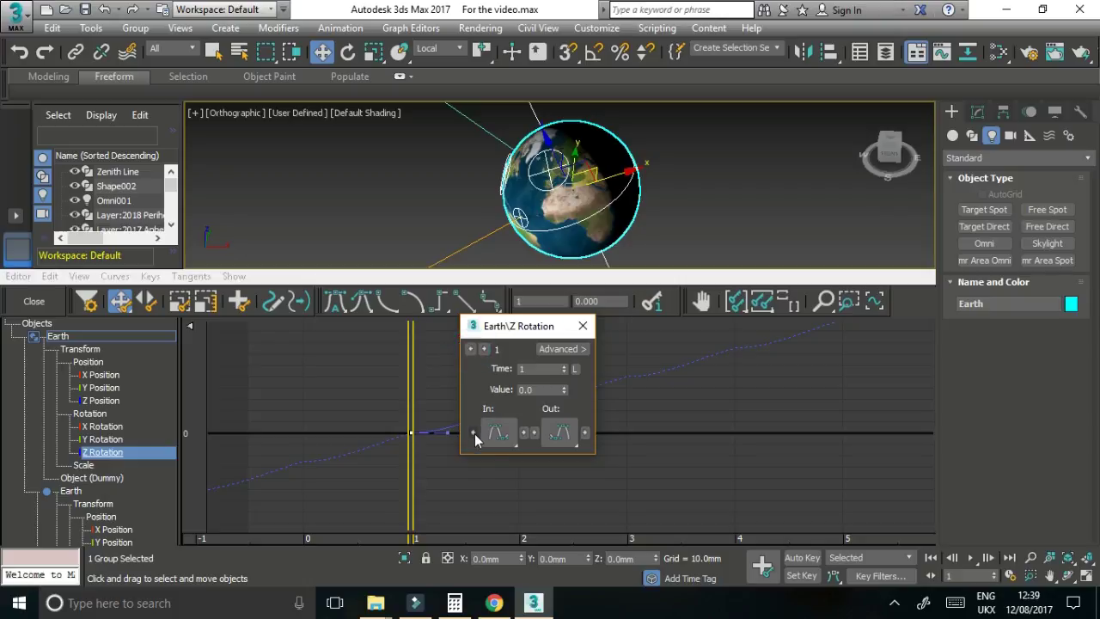
{"action": "left_click", "coordinate": [499, 432]}
{"action": "left_click", "coordinate": [499, 275]}
{"action": "left_click", "coordinate": [559, 433]}
{"action": "left_click", "coordinate": [560, 277]}
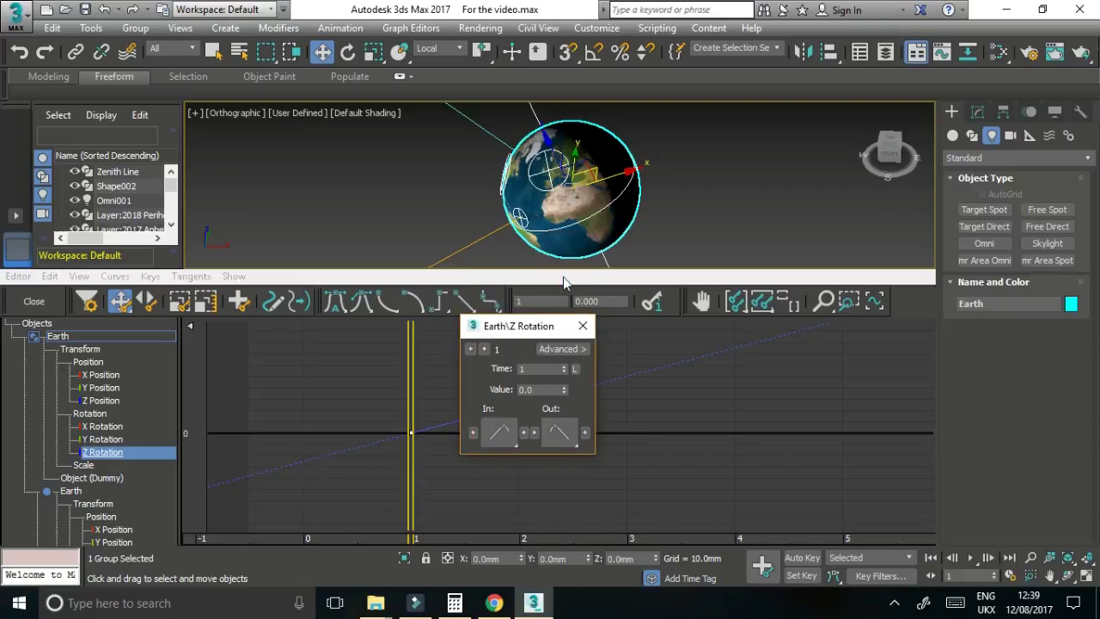
{"action": "left_click", "coordinate": [582, 325]}
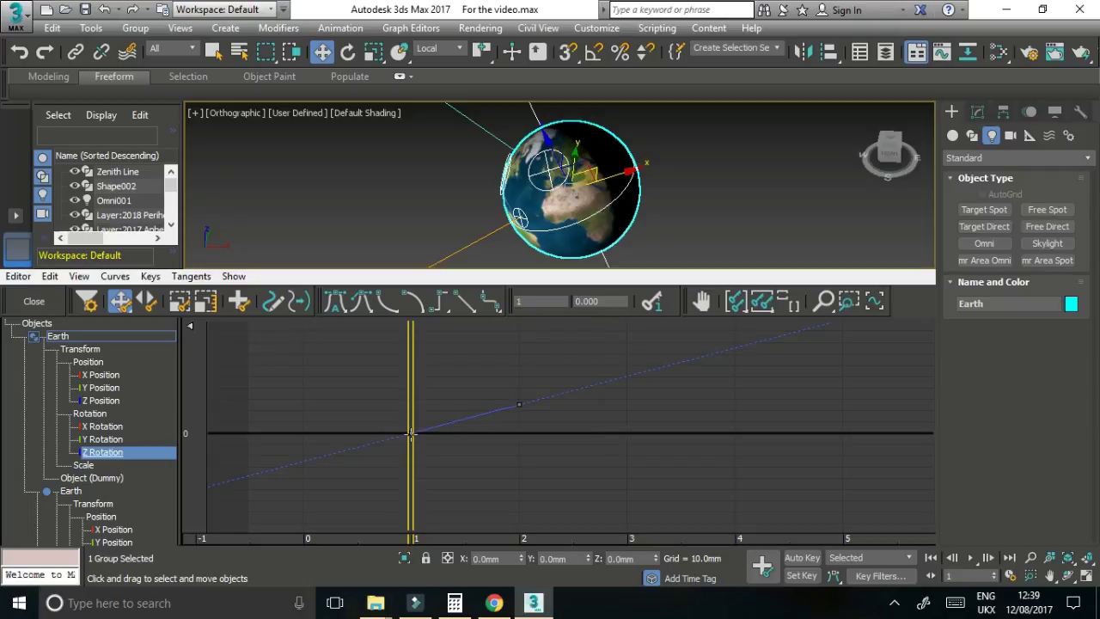
{"action": "left_click", "coordinate": [517, 405]}
- Close the Curve Editor, view the Earth from the Top, and scrub to frame 6
{"action": "left_click", "coordinate": [39, 301]}
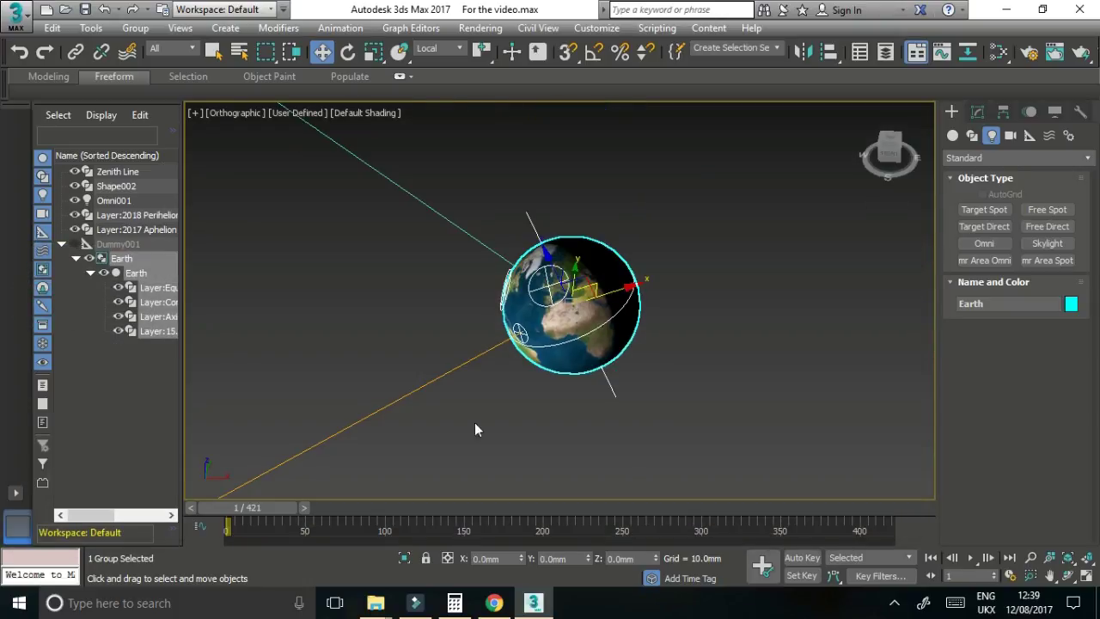
{"action": "middle_click_drag", "start_coordinate": [522, 419], "coordinate": [597, 425]}
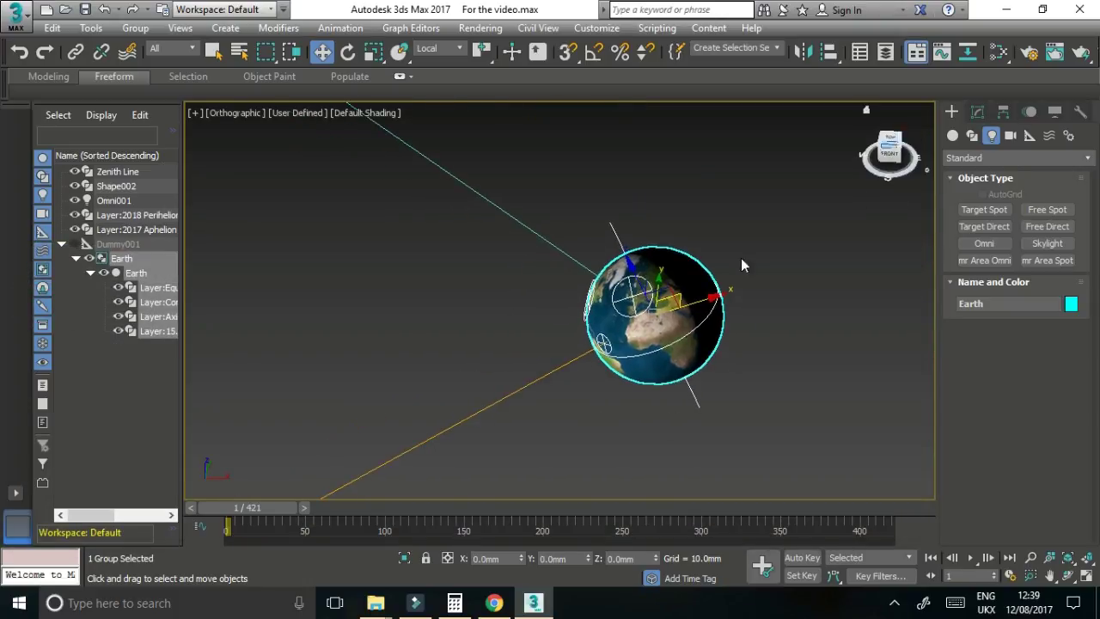
{"action": "left_click", "coordinate": [889, 145]}
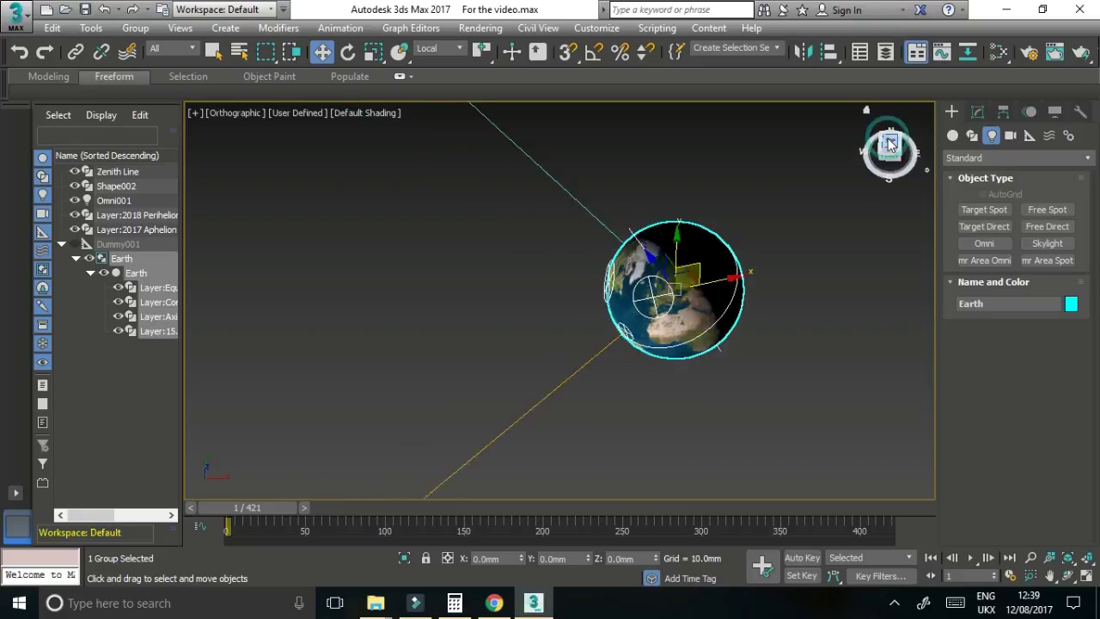
{"action": "scroll", "coordinate": [726, 366], "scroll_direction": "down", "scroll_amount": 6}
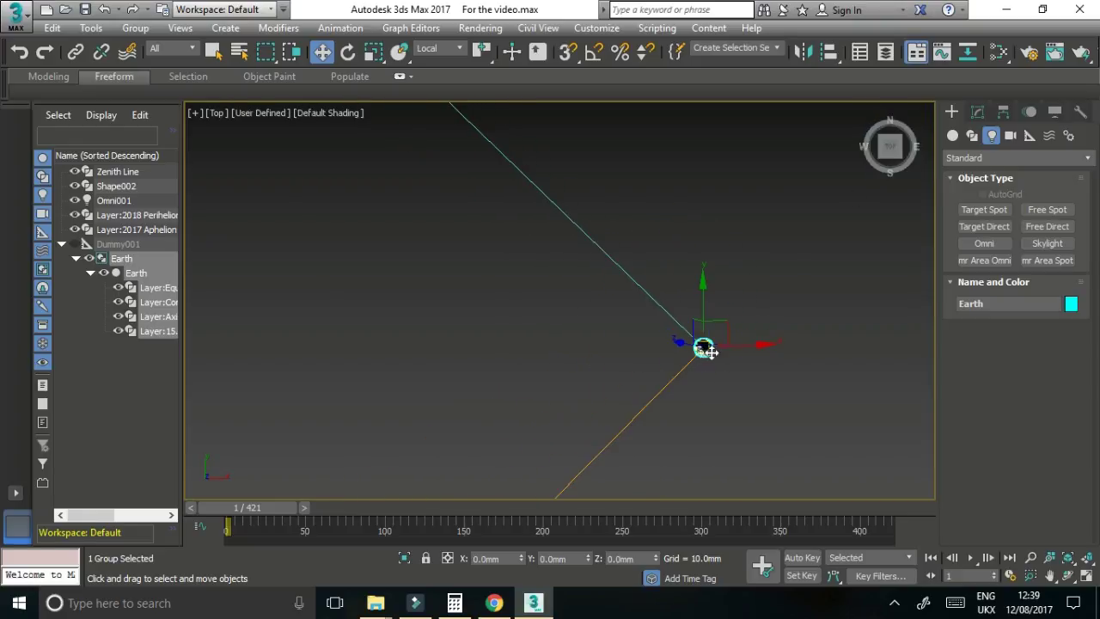
{"action": "scroll", "coordinate": [727, 381], "scroll_direction": "up", "scroll_amount": 2}
{"action": "scroll", "coordinate": [720, 373], "scroll_direction": "down", "scroll_amount": 2}
{"action": "scroll", "coordinate": [762, 312], "scroll_direction": "up", "scroll_amount": 1}
{"action": "mouse_move", "coordinate": [763, 313]}
{"action": "middle_mouse_down"}
{"action": "mouse_move", "coordinate": [757, 304]}
{"action": "mouse_move", "coordinate": [755, 332]}
{"action": "middle_mouse_up"}
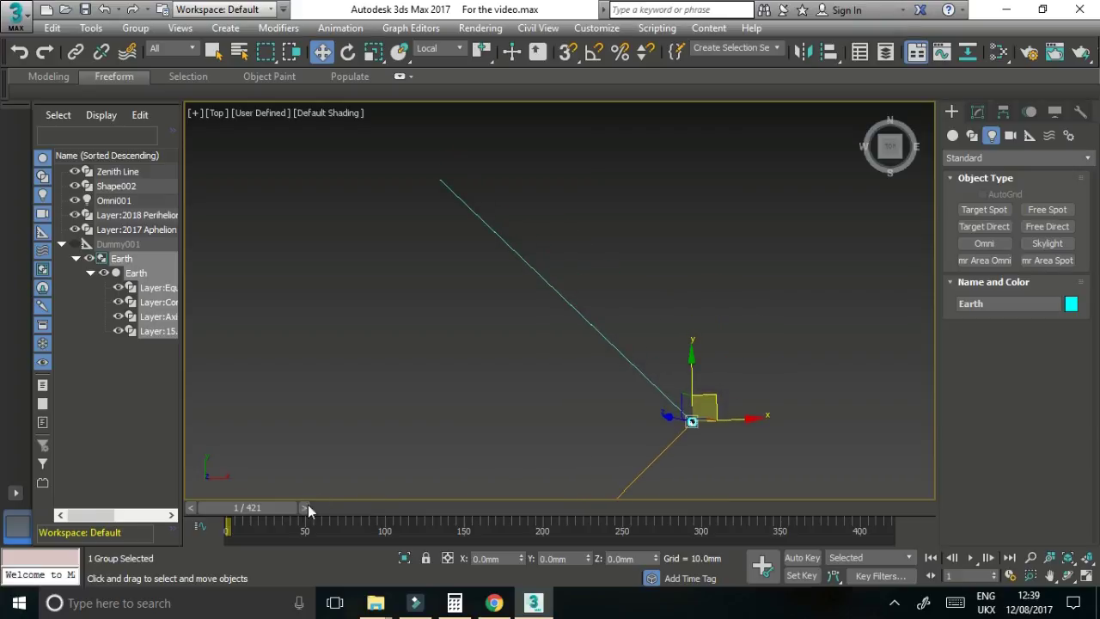
{"action": "left_click_drag", "start_coordinate": [267, 508], "coordinate": [273, 508]}
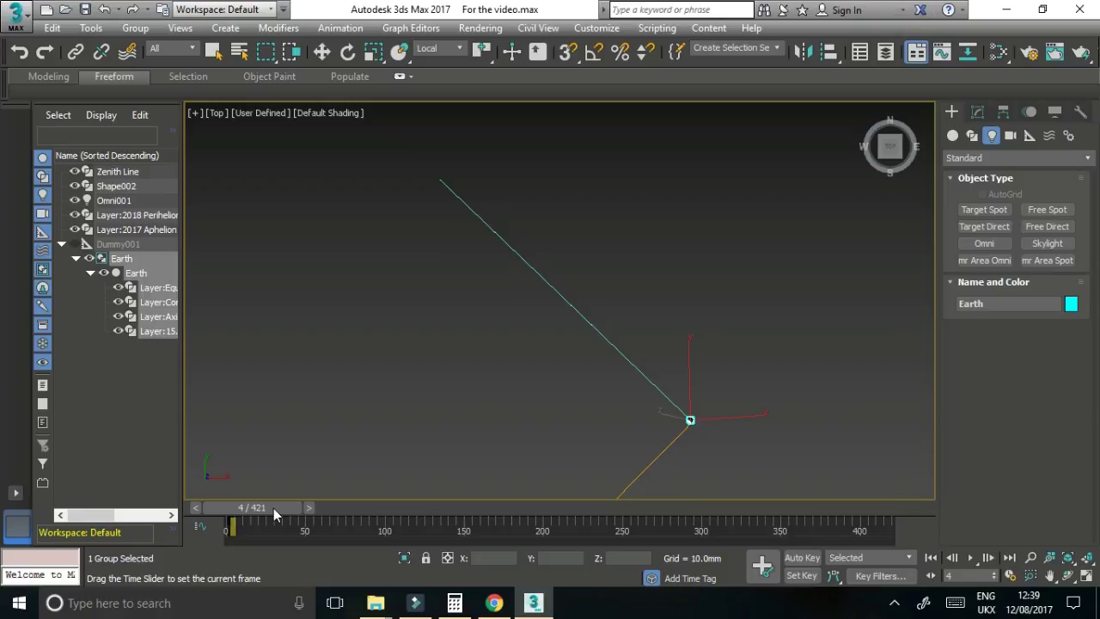
{"action": "mouse_move", "coordinate": [275, 513]}
{"action": "left_mouse_down"}
{"action": "mouse_move", "coordinate": [825, 437]}
{"action": "mouse_move", "coordinate": [891, 416]}
{"action": "mouse_move", "coordinate": [584, 472]}
{"action": "mouse_move", "coordinate": [275, 487]}
{"action": "mouse_move", "coordinate": [713, 424]}
{"action": "mouse_move", "coordinate": [883, 369]}
{"action": "mouse_move", "coordinate": [595, 458]}
{"action": "mouse_move", "coordinate": [276, 508]}
{"action": "left_mouse_up"}
- Play and stop the Earth animation, jump to frame 421, then switch to Chrome's Quora page
{"action": "key", "text": "w"}
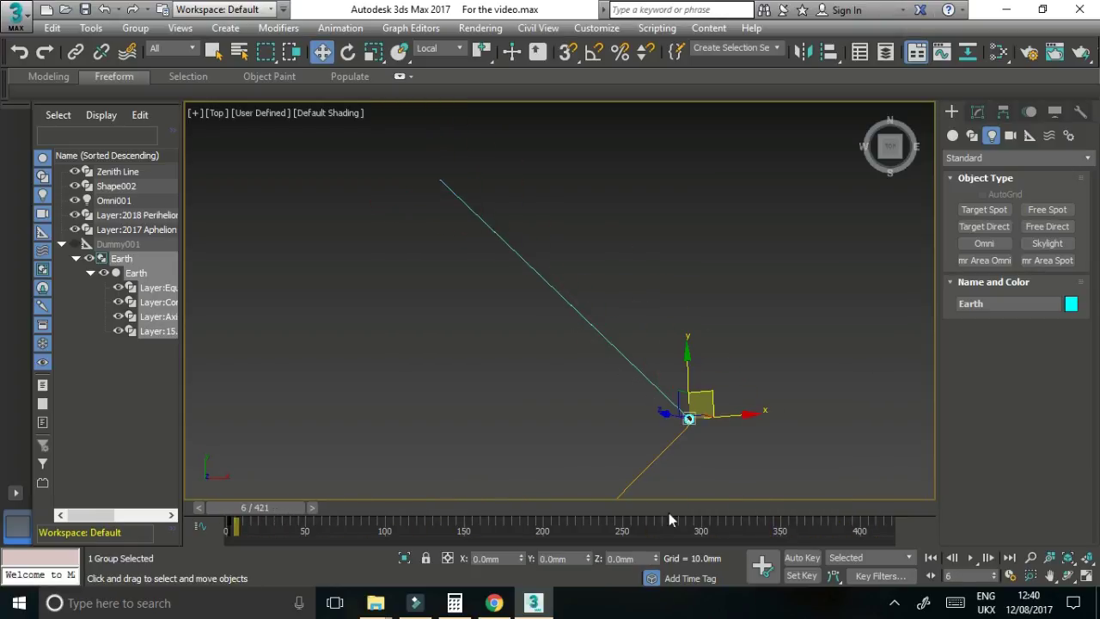
{"action": "left_click", "coordinate": [974, 560]}
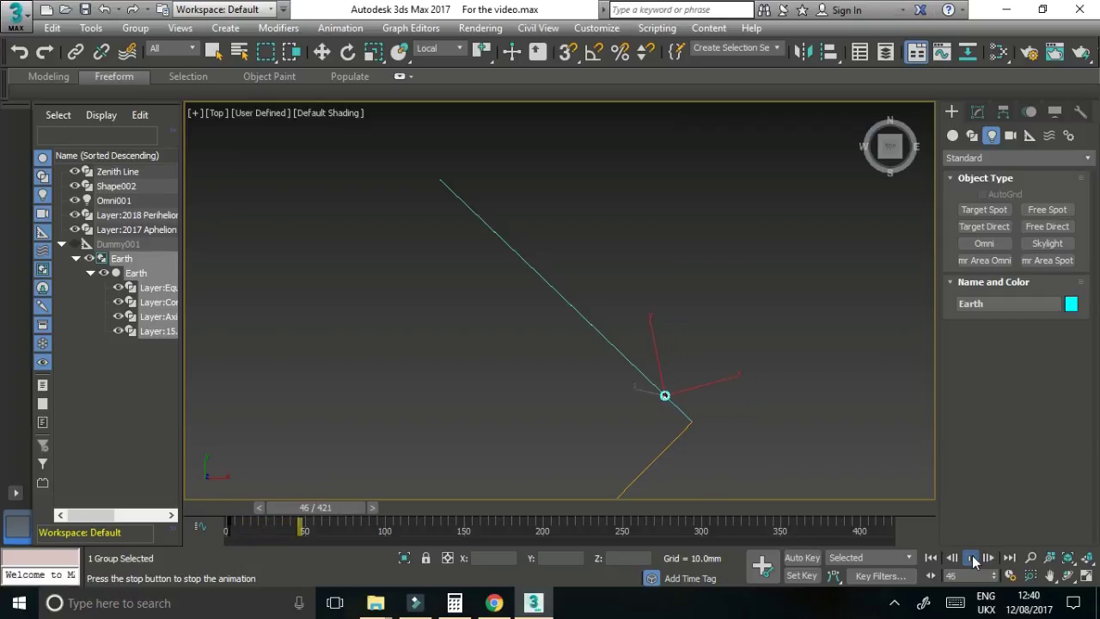
{"action": "left_click", "coordinate": [974, 561]}
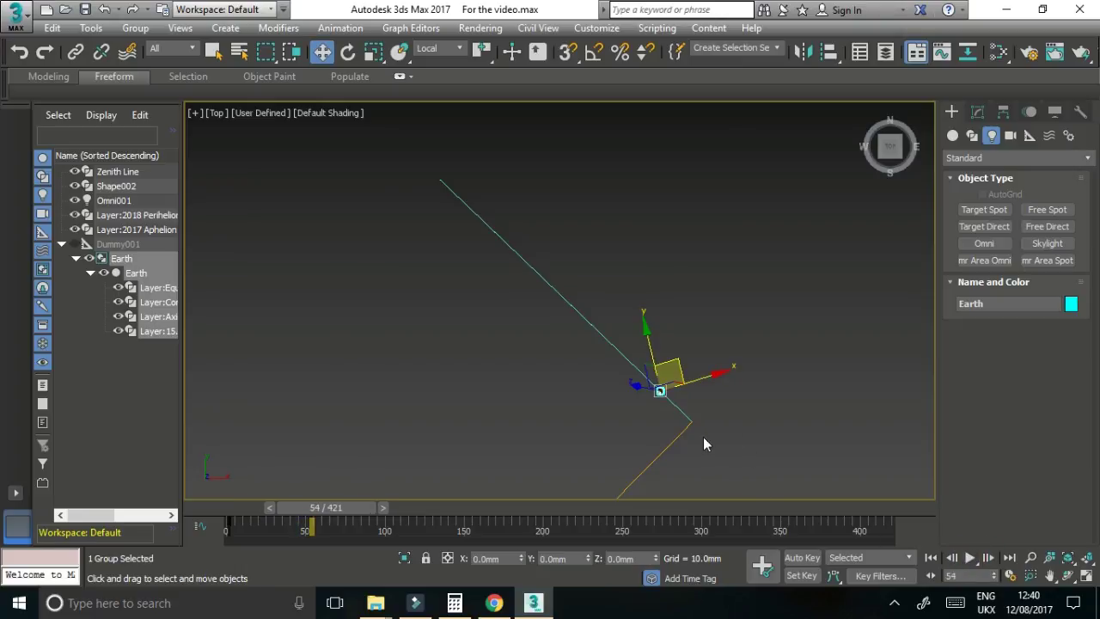
{"action": "left_click_drag", "start_coordinate": [335, 509], "coordinate": [911, 490]}
{"action": "mouse_move", "coordinate": [472, 197]}
{"action": "middle_mouse_down"}
{"action": "mouse_move", "coordinate": [550, 277]}
{"action": "mouse_move", "coordinate": [523, 250]}
{"action": "mouse_move", "coordinate": [516, 301]}
{"action": "middle_mouse_up"}
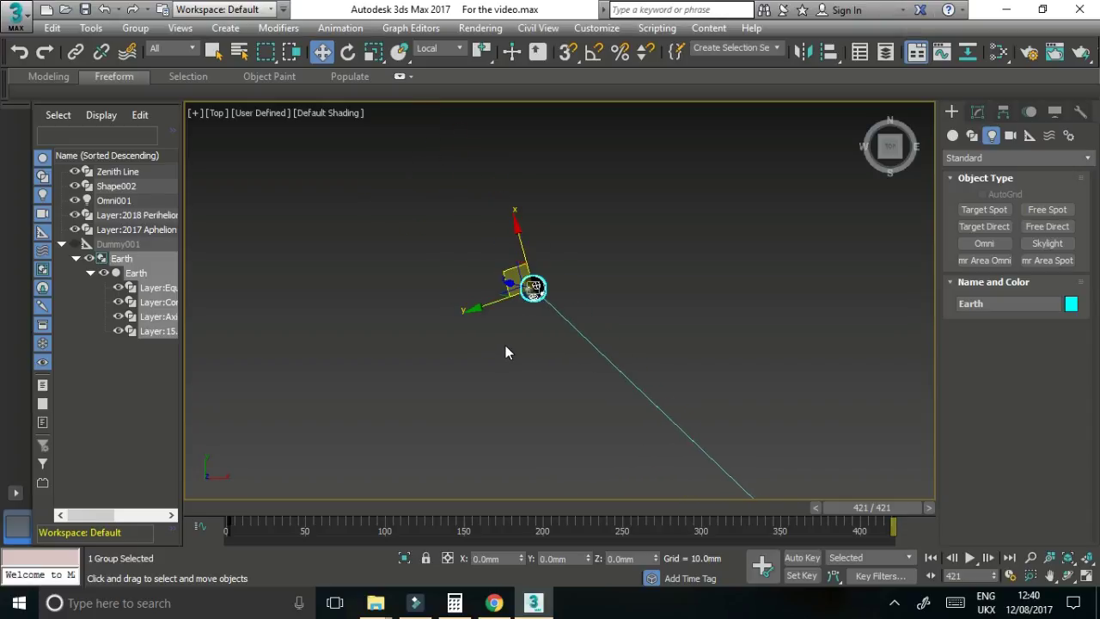
{"action": "middle_click_drag", "start_coordinate": [515, 367], "coordinate": [533, 328], "text": "alt"}
{"action": "scroll", "coordinate": [535, 288], "scroll_direction": "up", "scroll_amount": 5}
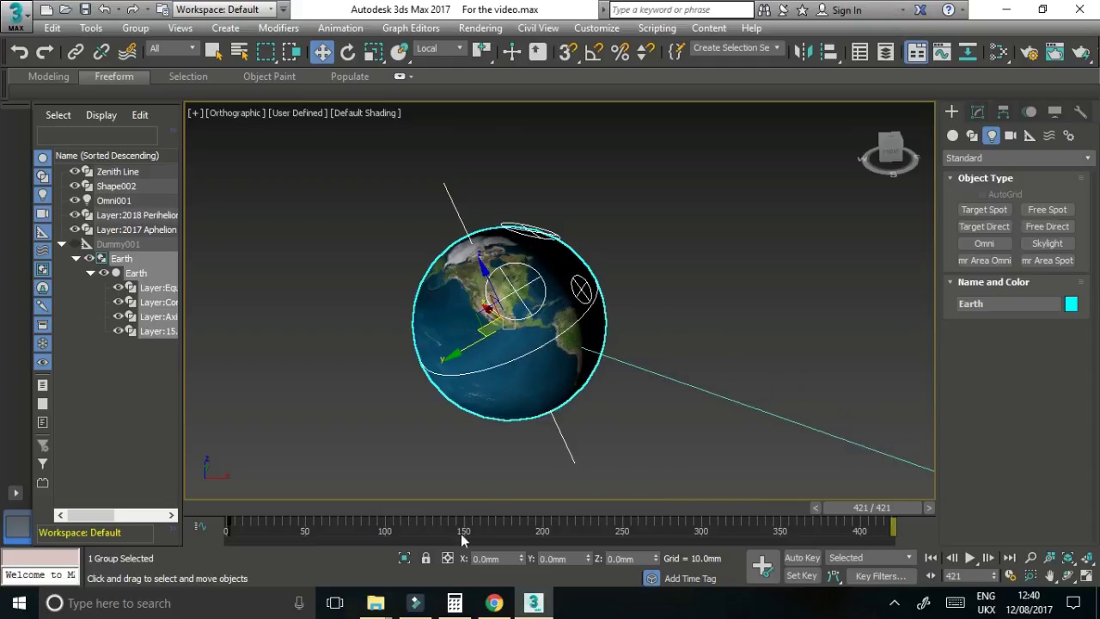
{"action": "left_click", "coordinate": [494, 603]}
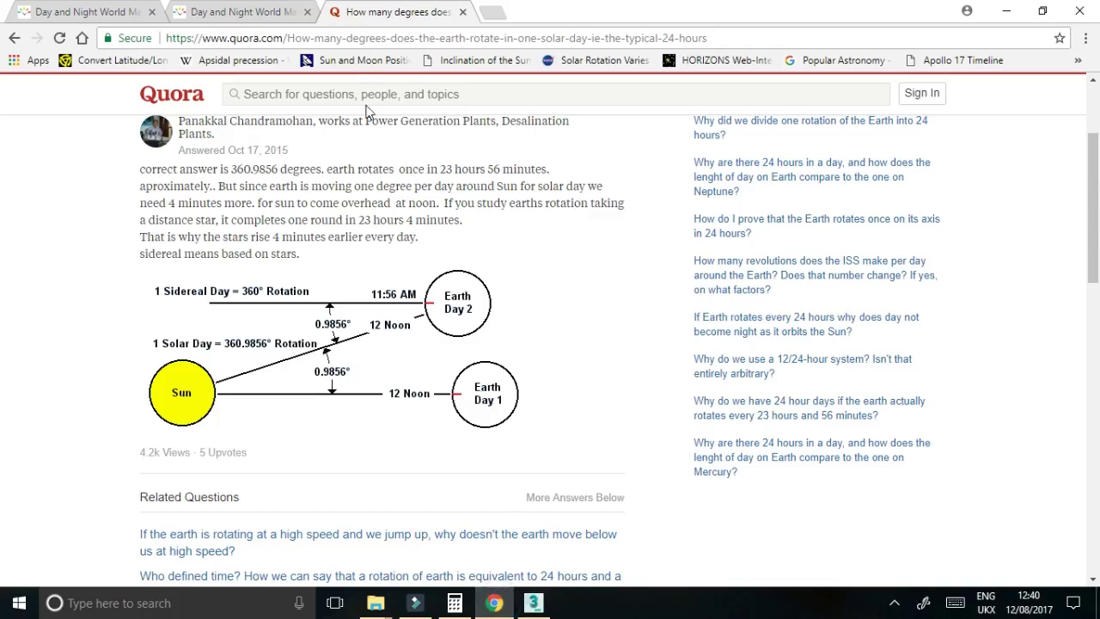
- View the Day and Night World Map for 21 August 2017, 22:00 UTC, then return to 3ds Max
{"action": "left_click", "coordinate": [274, 15]}
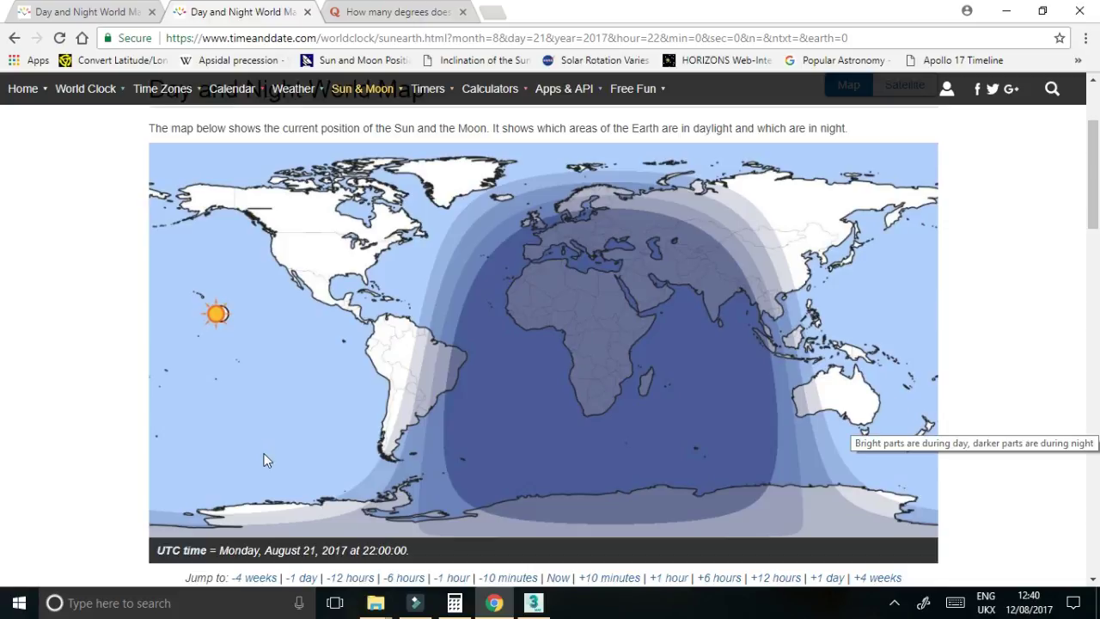
{"action": "left_click", "coordinate": [534, 603]}
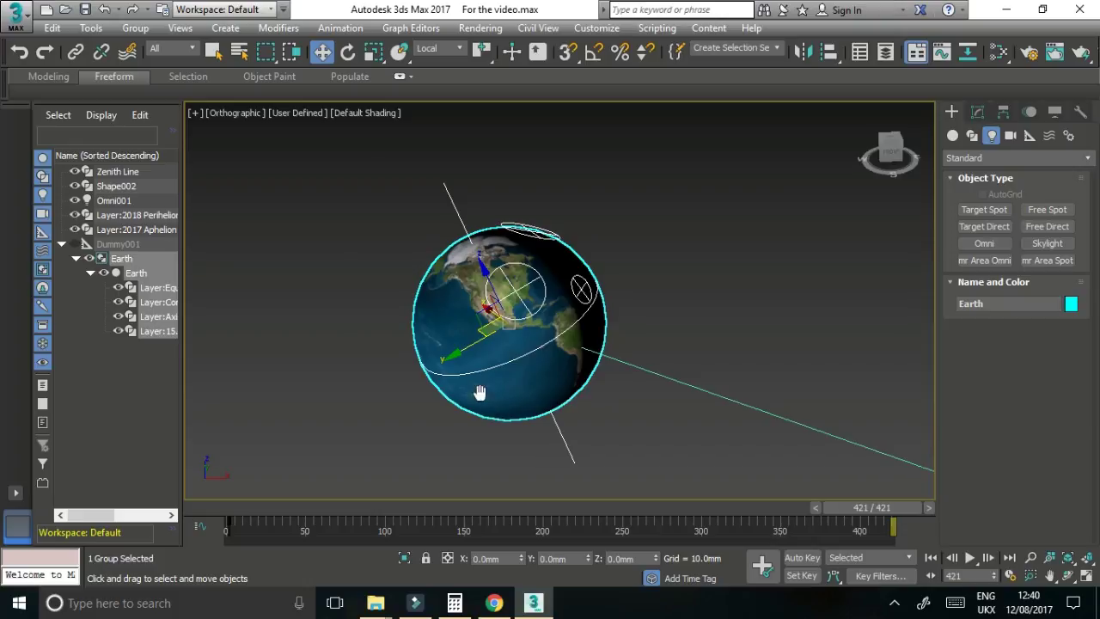
- Pan the viewport and click empty space to deselect the Earth group
{"action": "middle_click_drag", "start_coordinate": [484, 388], "coordinate": [381, 319]}
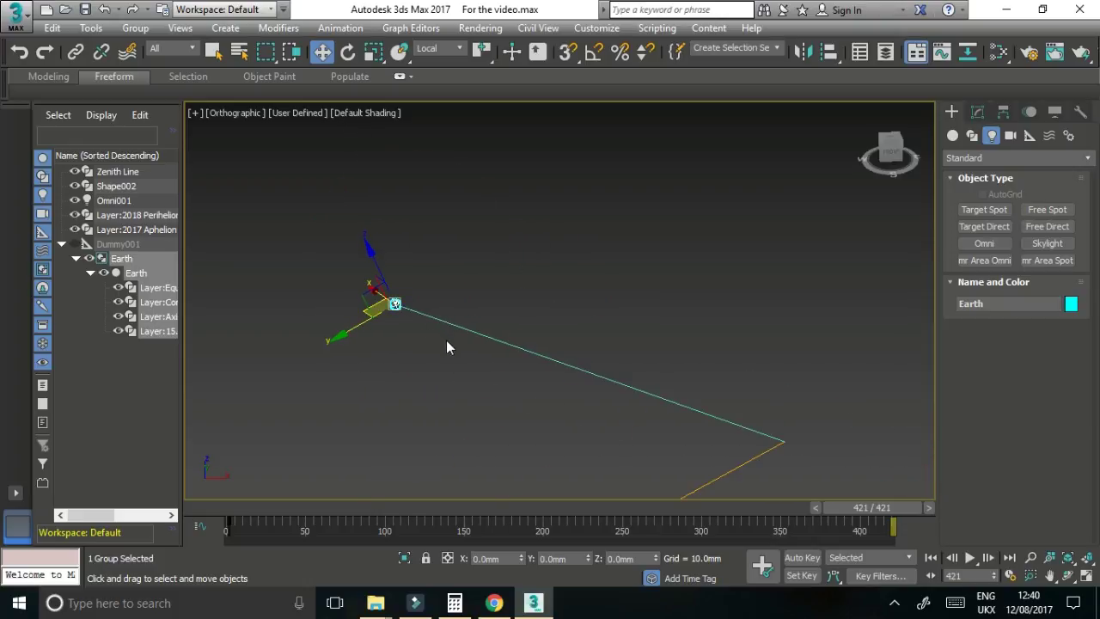
{"action": "left_click", "coordinate": [401, 350]}
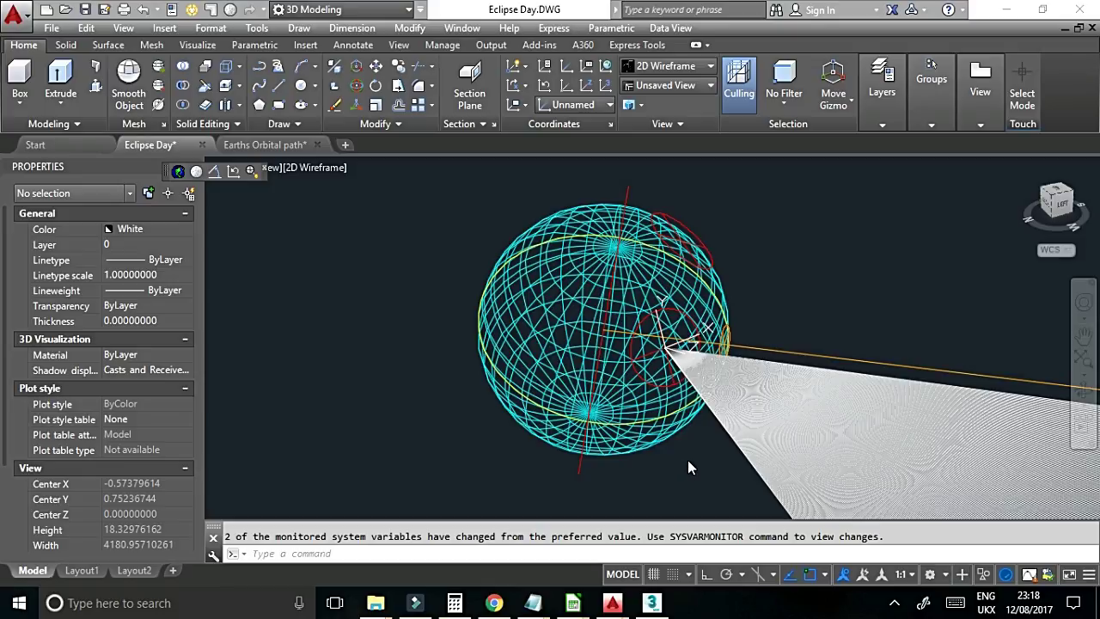
- Frame the small Earth at the shadow fan's apex and hide the crossing axis lines
{"action": "middle_click_drag", "start_coordinate": [705, 469], "coordinate": [622, 386]}
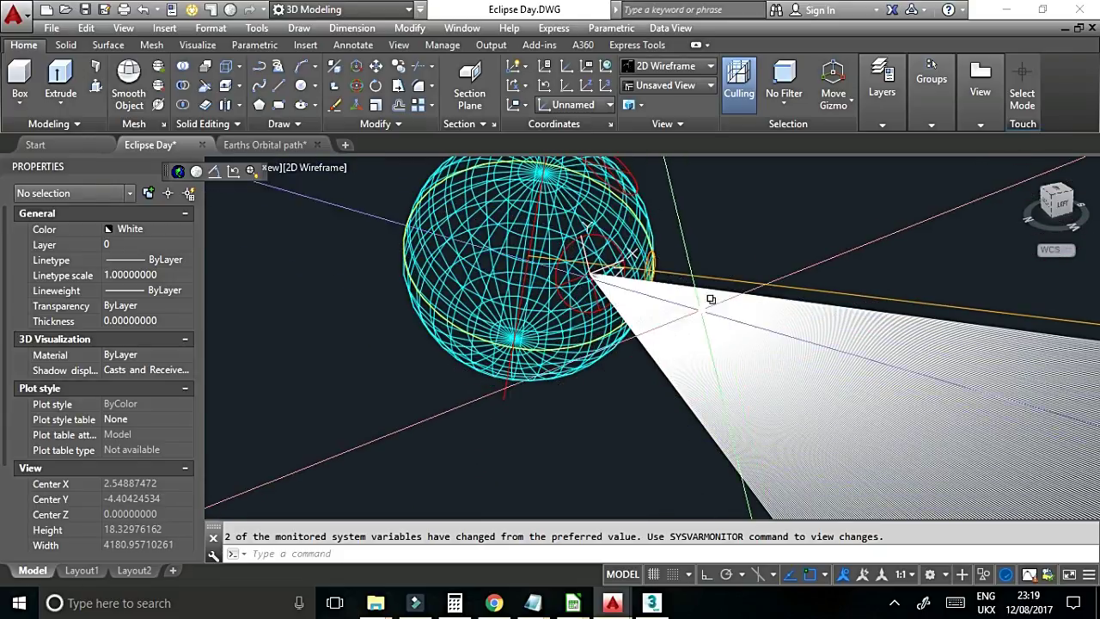
{"action": "middle_click_drag", "start_coordinate": [711, 298], "coordinate": [619, 352], "text": "shift"}
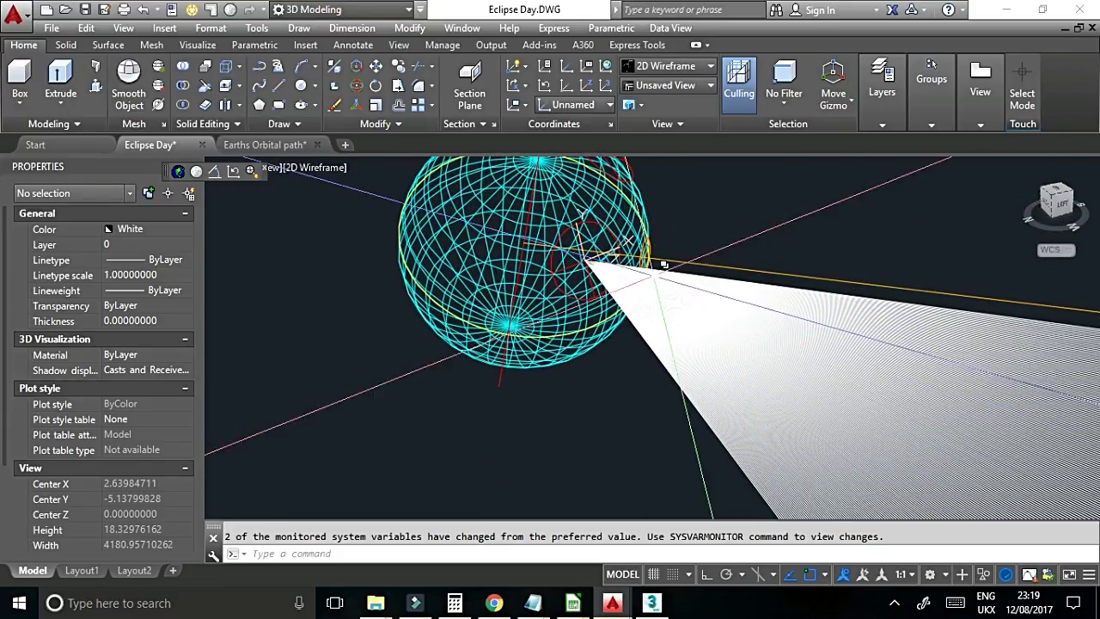
{"action": "scroll", "coordinate": [585, 259], "scroll_direction": "down", "scroll_amount": 10}
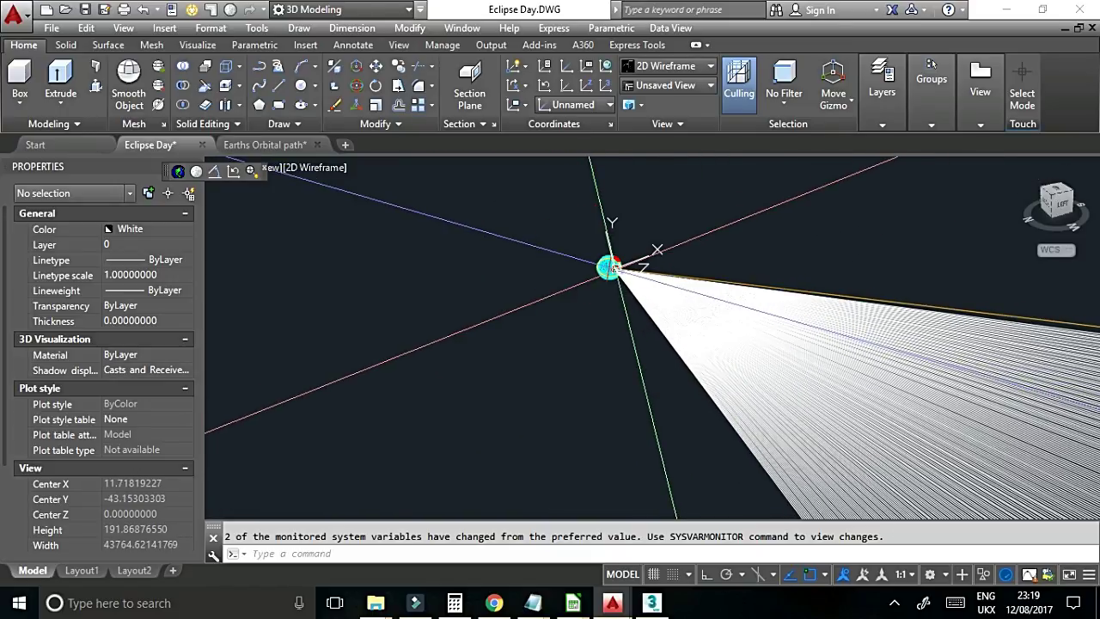
{"action": "scroll", "coordinate": [608, 267], "scroll_direction": "down", "scroll_amount": 5}
{"action": "scroll", "coordinate": [882, 306], "scroll_direction": "up", "scroll_amount": 3}
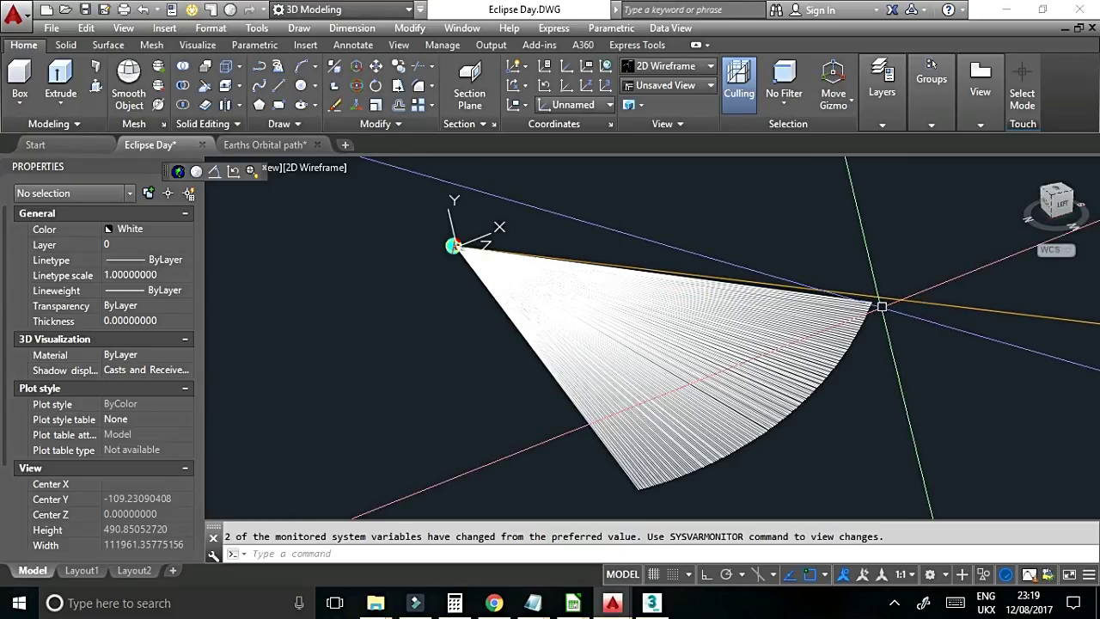
{"action": "scroll", "coordinate": [882, 306], "scroll_direction": "up", "scroll_amount": 3}
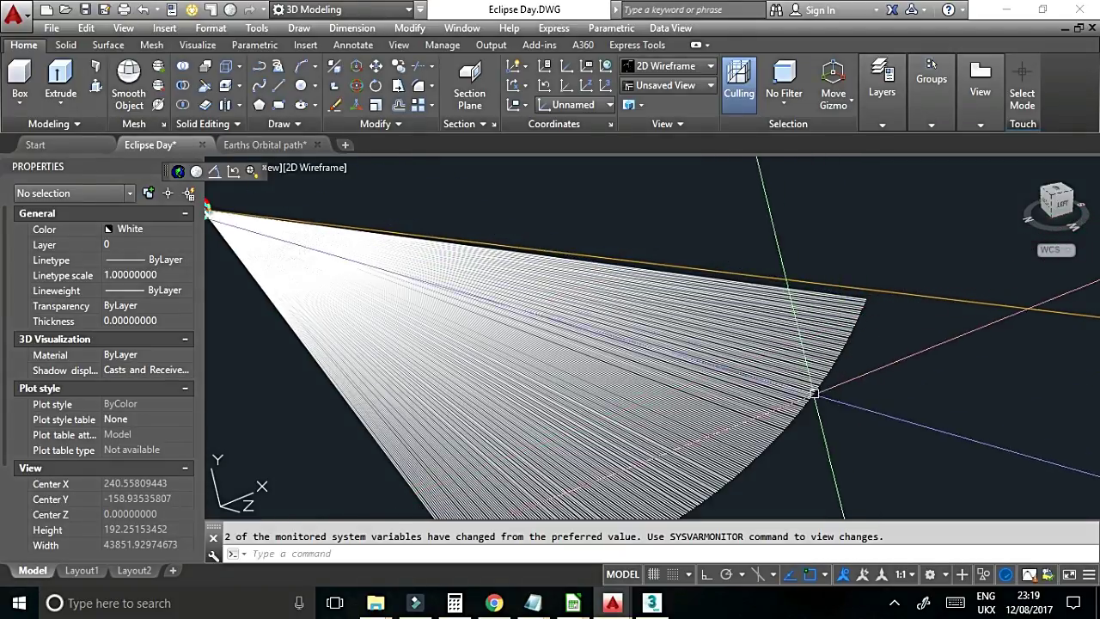
{"action": "middle_click_drag", "start_coordinate": [756, 467], "coordinate": [914, 373]}
{"action": "scroll", "coordinate": [914, 373], "scroll_direction": "down", "scroll_amount": 2}
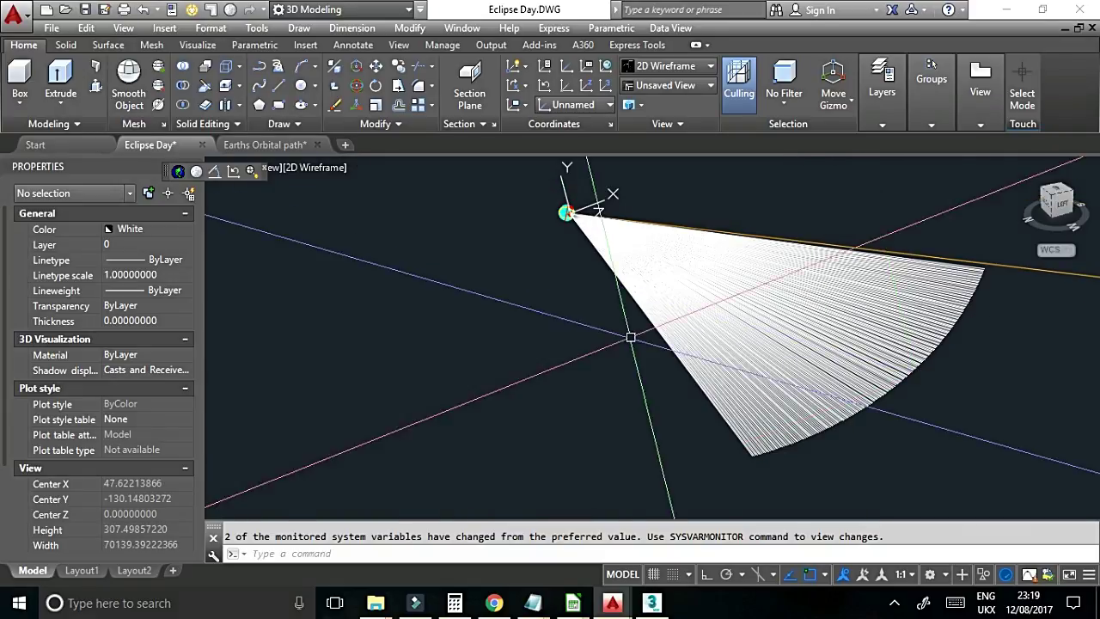
{"action": "scroll", "coordinate": [570, 283], "scroll_direction": "up", "scroll_amount": 2}
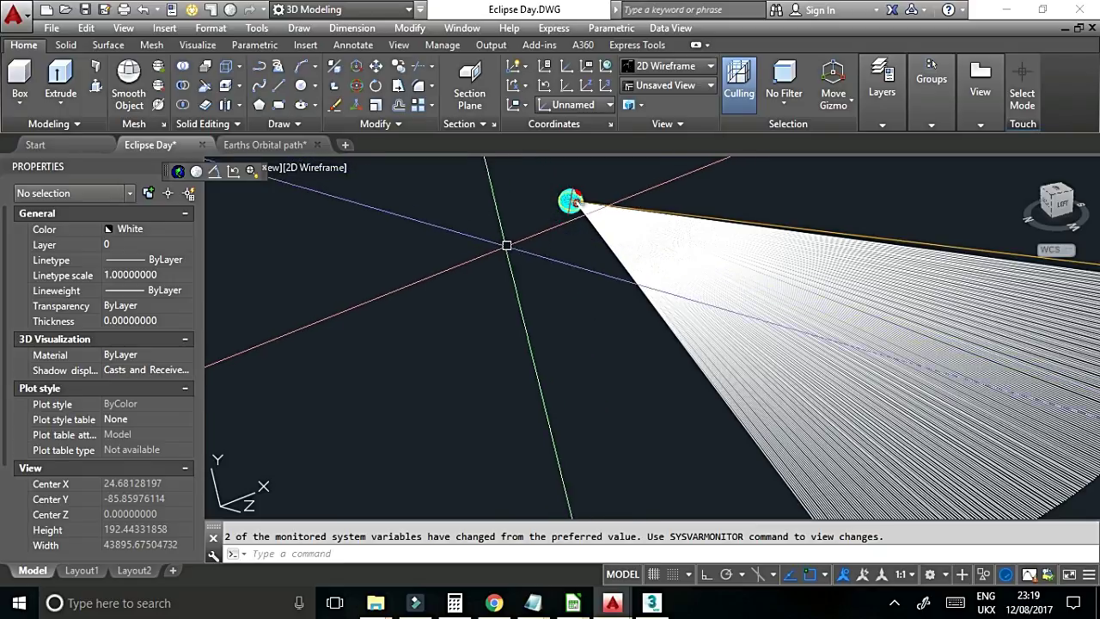
{"action": "left_click", "coordinate": [196, 172]}
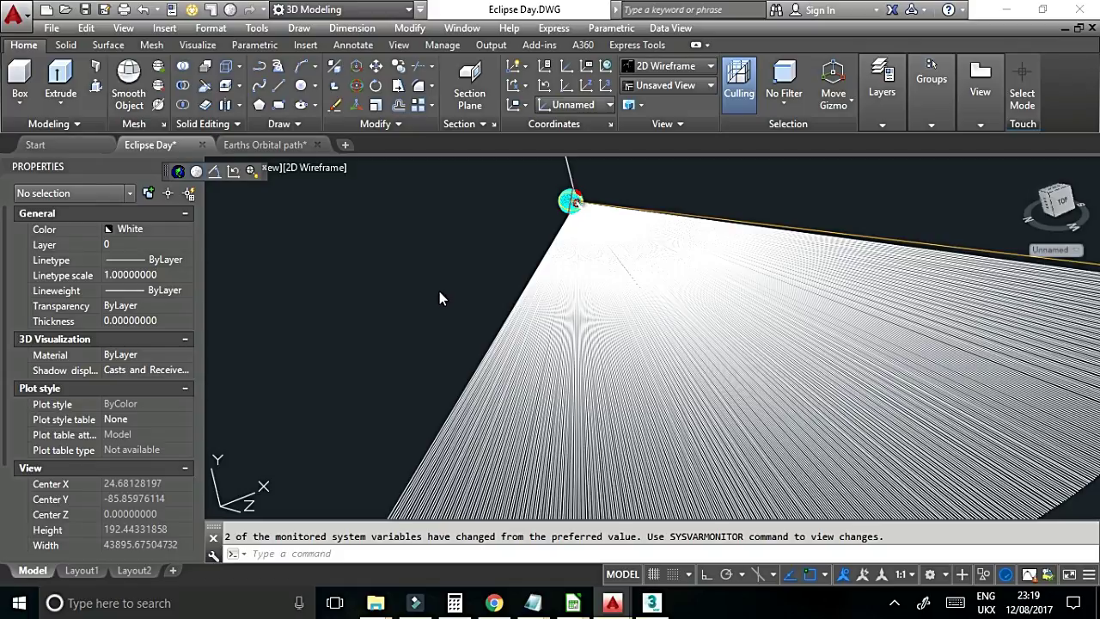
- Restore the previous UCS with UCS, P
{"action": "type", "text": "ucs"}
{"action": "key", "text": "Return"}
{"action": "type", "text": "p"}
{"action": "key", "text": "Return"}
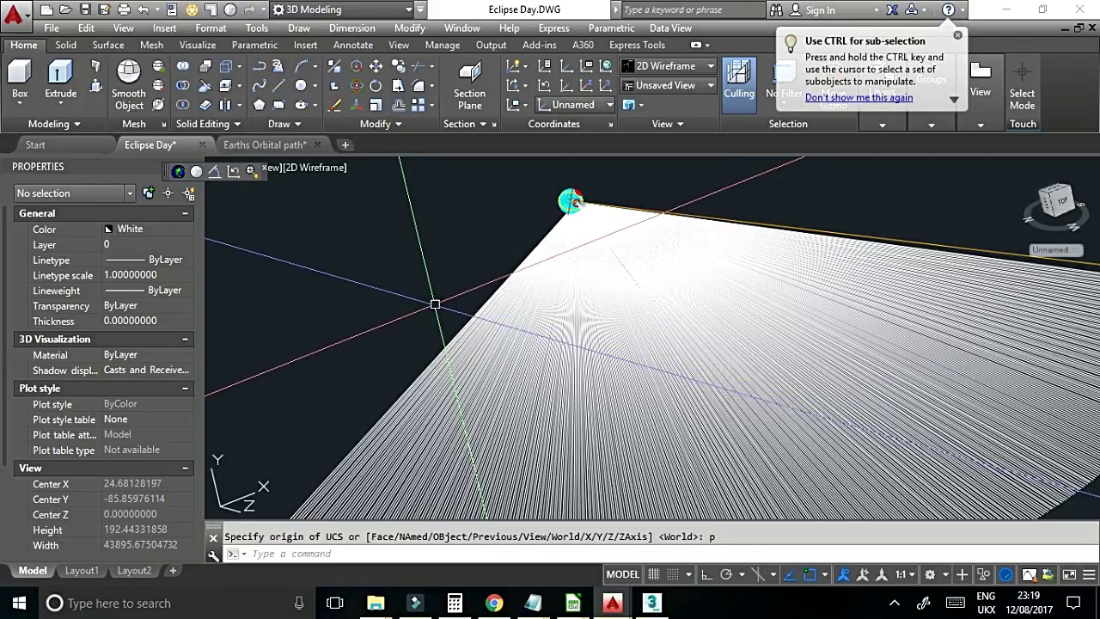
- Orbit and zoom around the shadow fan and its apex sphere, then switch to 3ds Max
{"action": "middle_click_drag", "start_coordinate": [409, 284], "coordinate": [454, 245]}
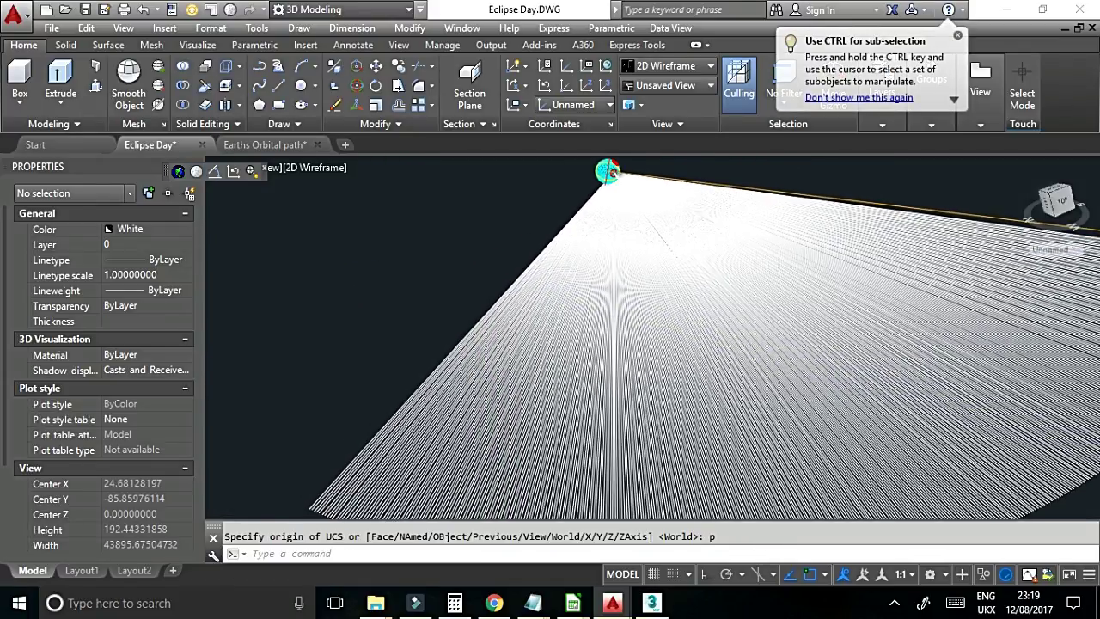
{"action": "scroll", "coordinate": [454, 246], "scroll_direction": "down", "scroll_amount": 4}
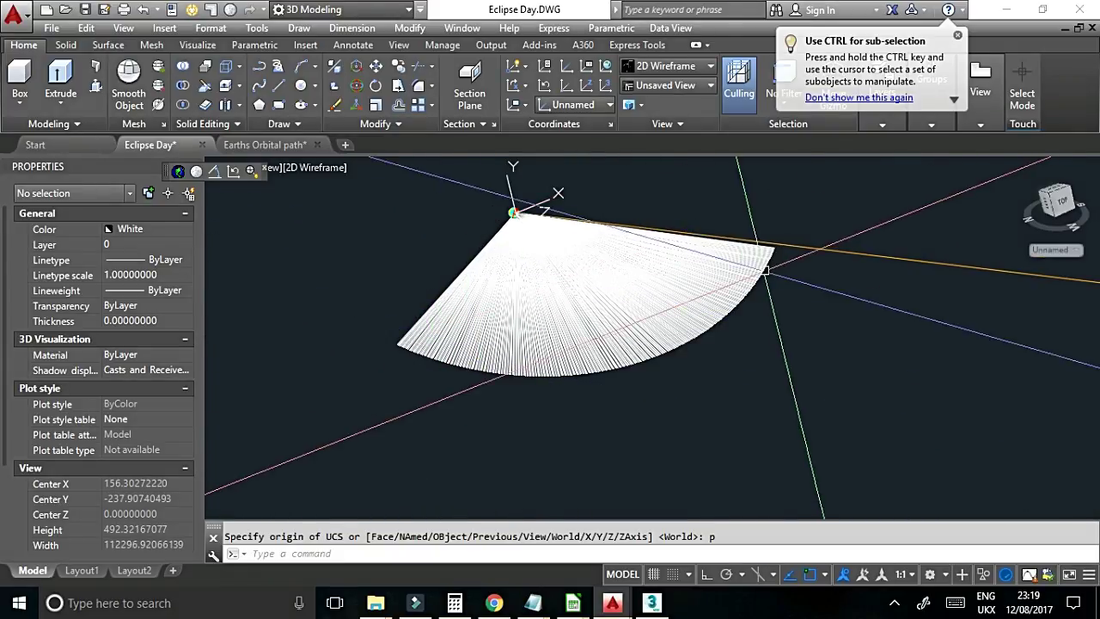
{"action": "middle_click_drag", "start_coordinate": [683, 319], "coordinate": [503, 373], "text": "shift"}
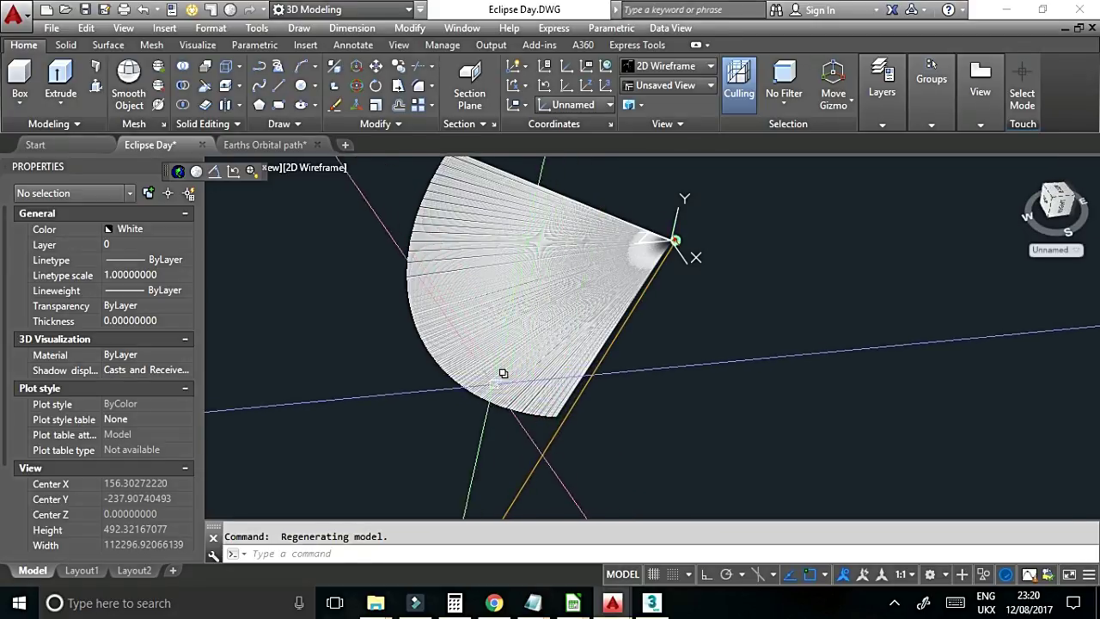
{"action": "scroll", "coordinate": [666, 243], "scroll_direction": "up", "scroll_amount": 8}
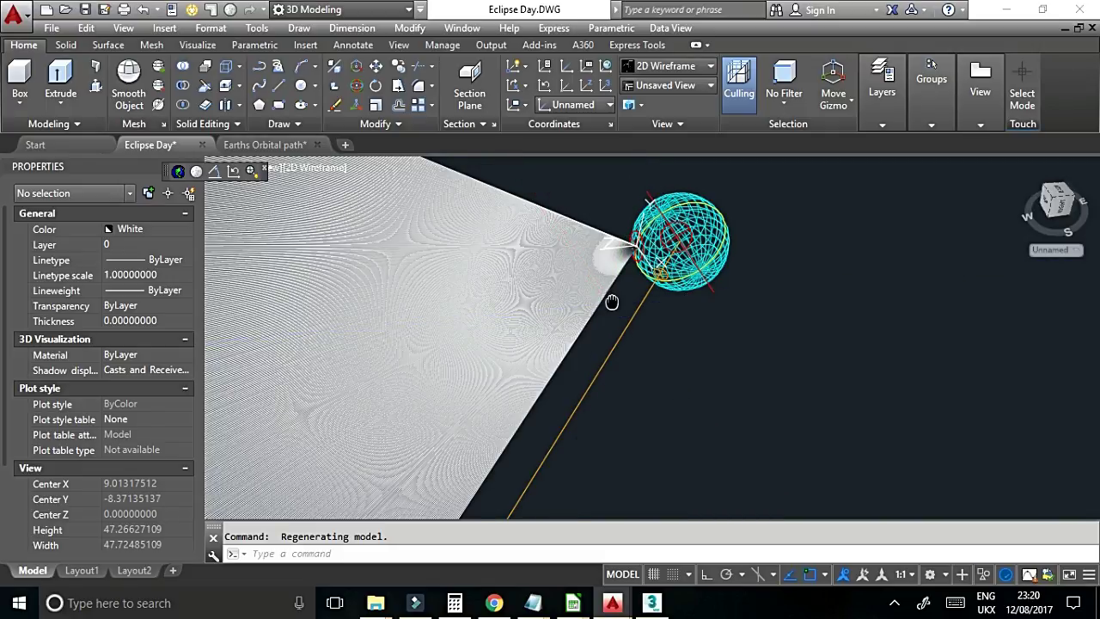
{"action": "scroll", "coordinate": [611, 302], "scroll_direction": "down", "scroll_amount": 5}
{"action": "scroll", "coordinate": [701, 244], "scroll_direction": "down", "scroll_amount": 4}
{"action": "middle_click_drag", "start_coordinate": [607, 287], "coordinate": [731, 302]}
{"action": "scroll", "coordinate": [730, 302], "scroll_direction": "down", "scroll_amount": 2}
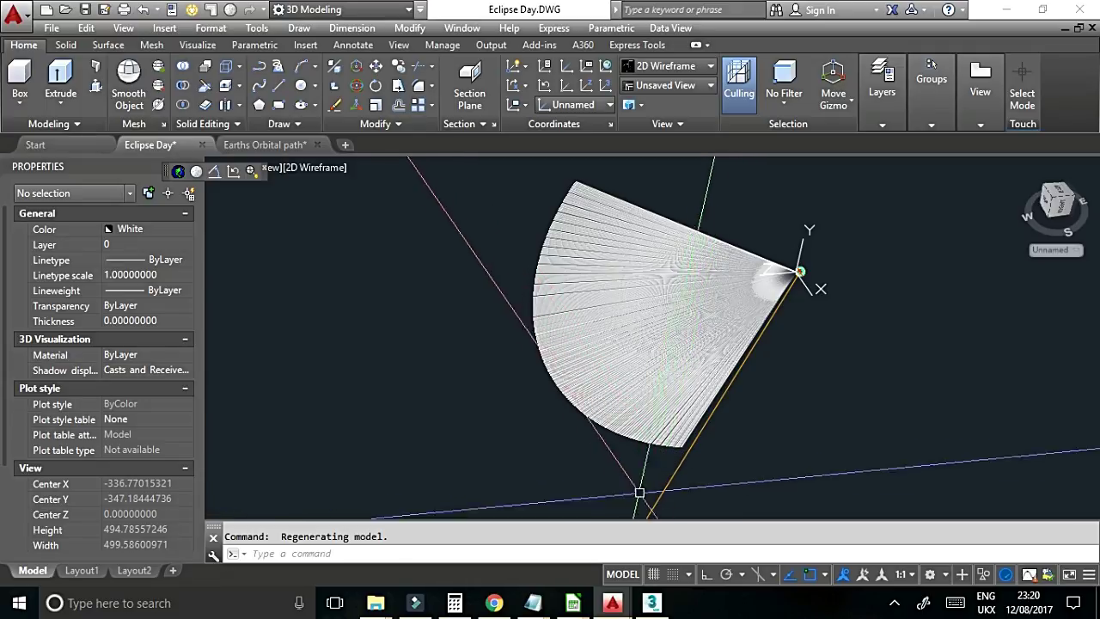
{"action": "mouse_move", "coordinate": [652, 604]}
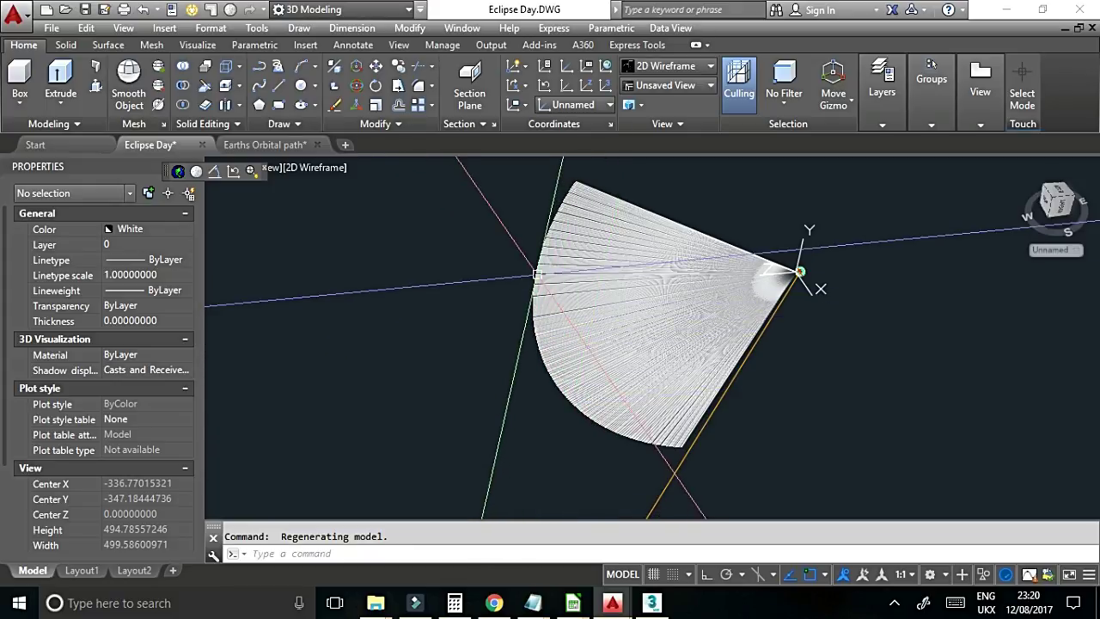
{"action": "left_click", "coordinate": [651, 603]}
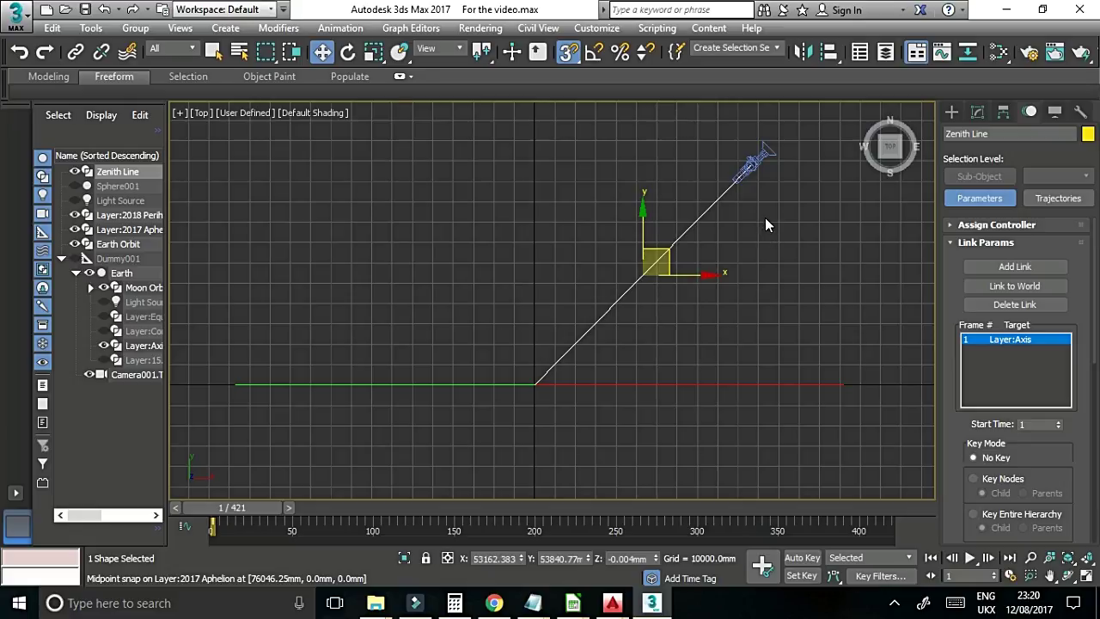
- Zoom and pan the Top view to where the Zenith Line's end meets Earth
{"action": "scroll", "coordinate": [765, 218], "scroll_direction": "up", "scroll_amount": 5}
{"action": "scroll", "coordinate": [728, 215], "scroll_direction": "up", "scroll_amount": 5}
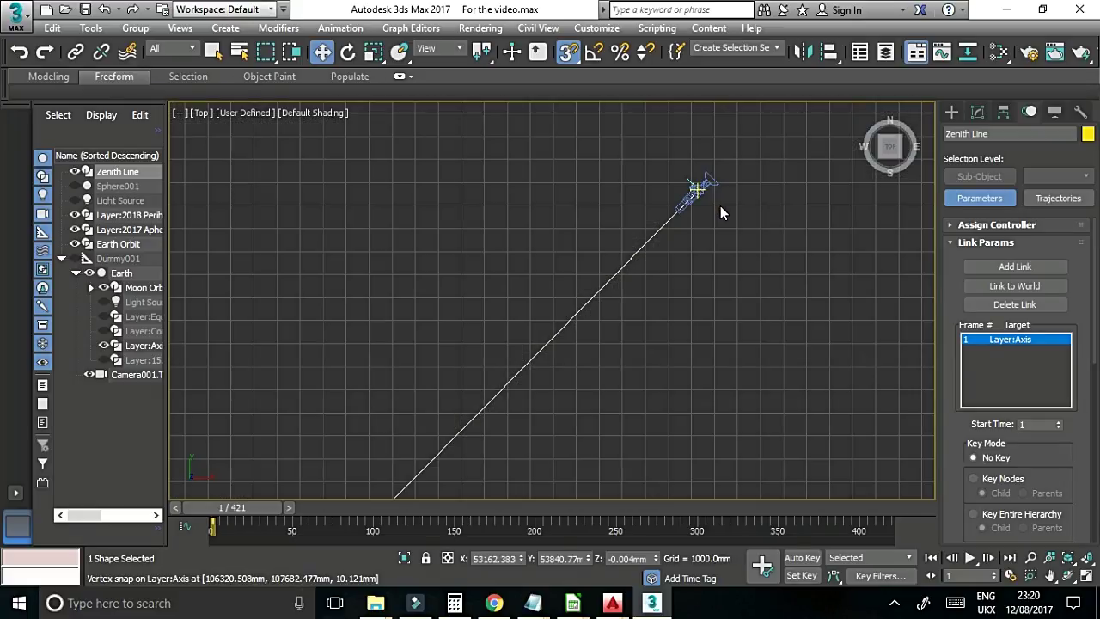
{"action": "scroll", "coordinate": [711, 177], "scroll_direction": "up", "scroll_amount": 4}
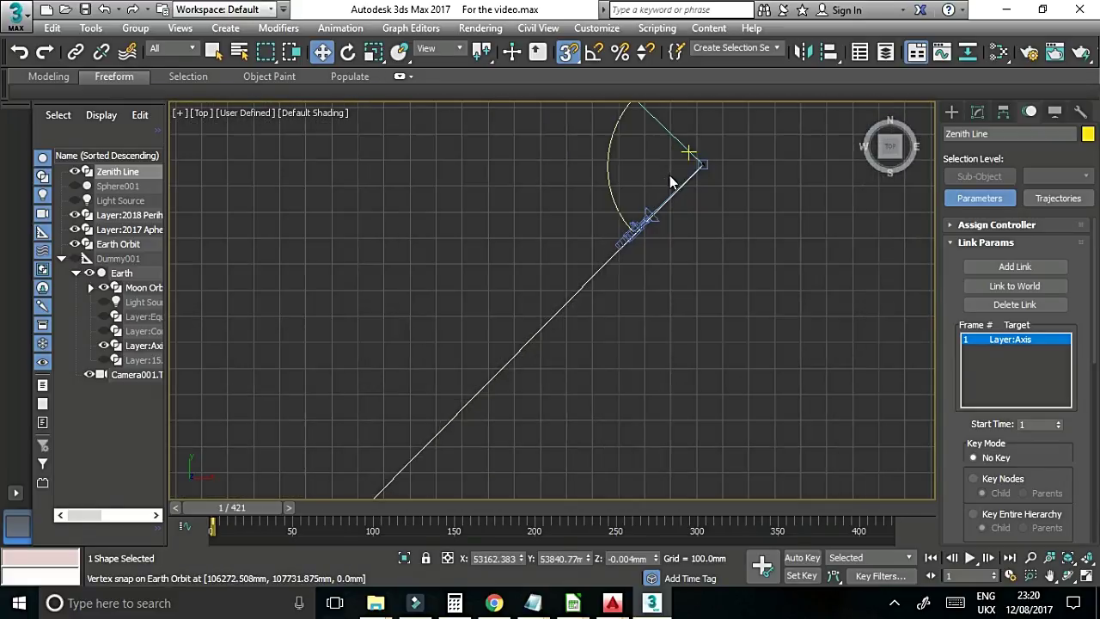
{"action": "middle_click_drag", "start_coordinate": [745, 233], "coordinate": [768, 364]}
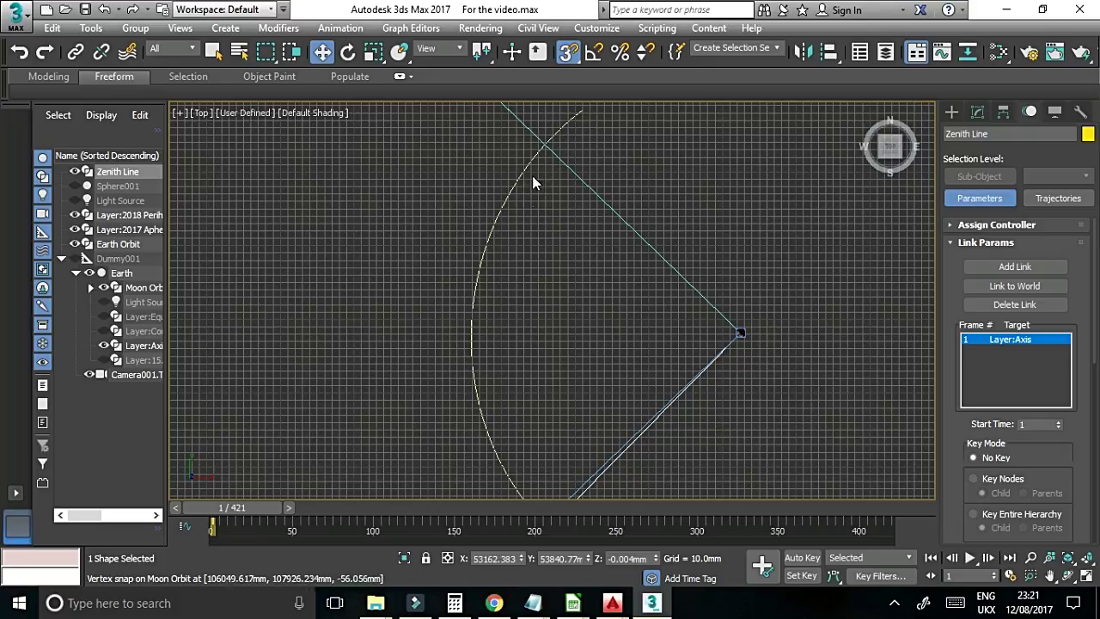
{"action": "middle_click_drag", "start_coordinate": [543, 433], "coordinate": [540, 338]}
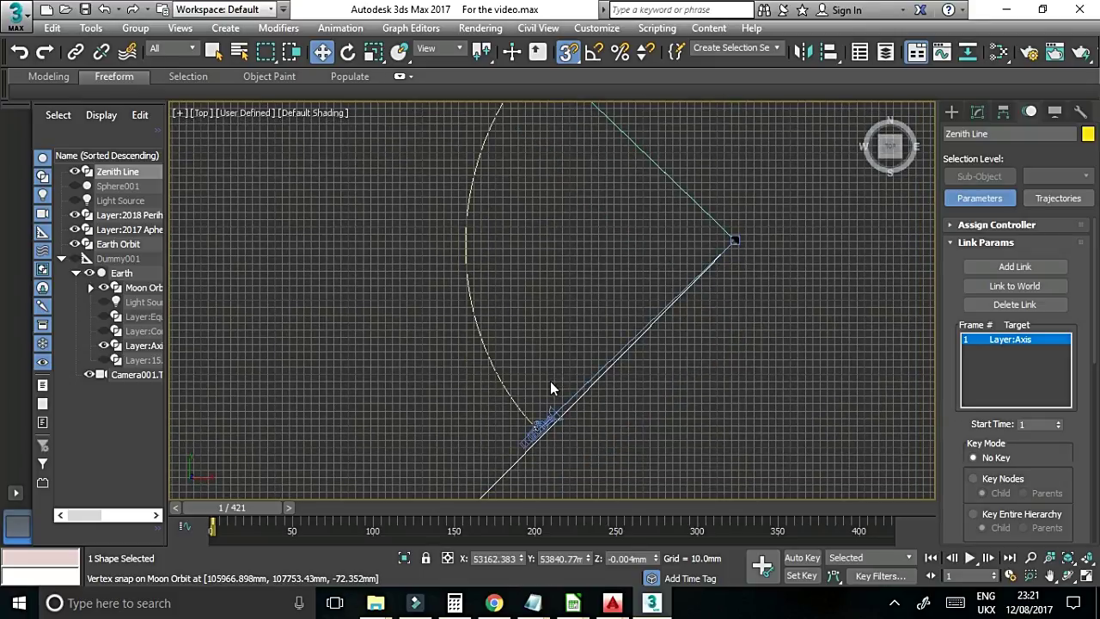
{"action": "middle_click_drag", "start_coordinate": [751, 308], "coordinate": [731, 379]}
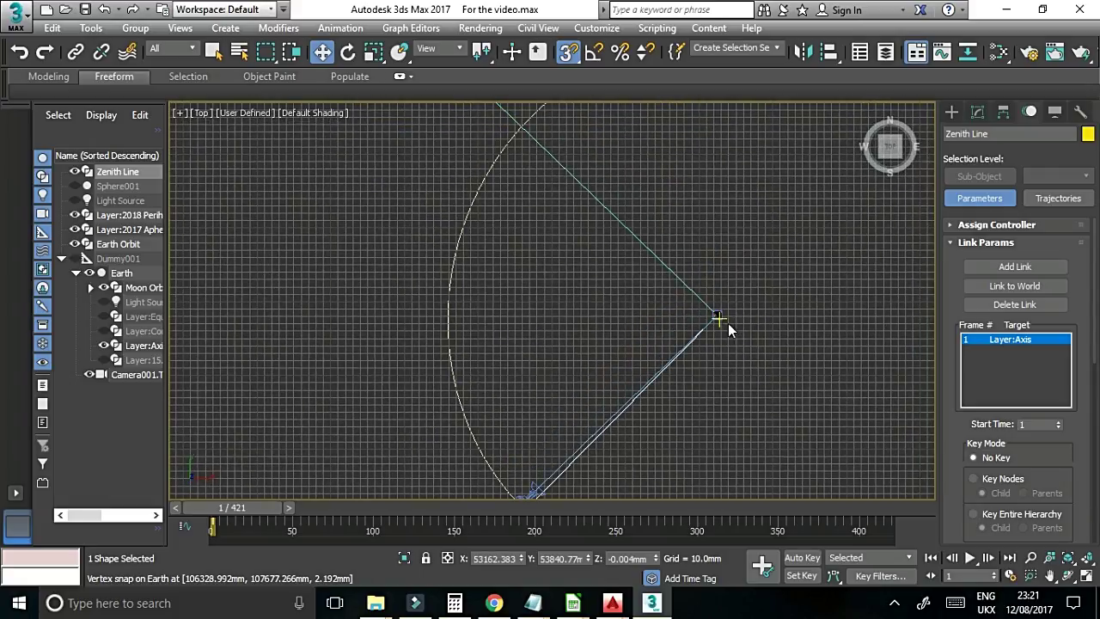
{"action": "scroll", "coordinate": [716, 316], "scroll_direction": "up", "scroll_amount": 8}
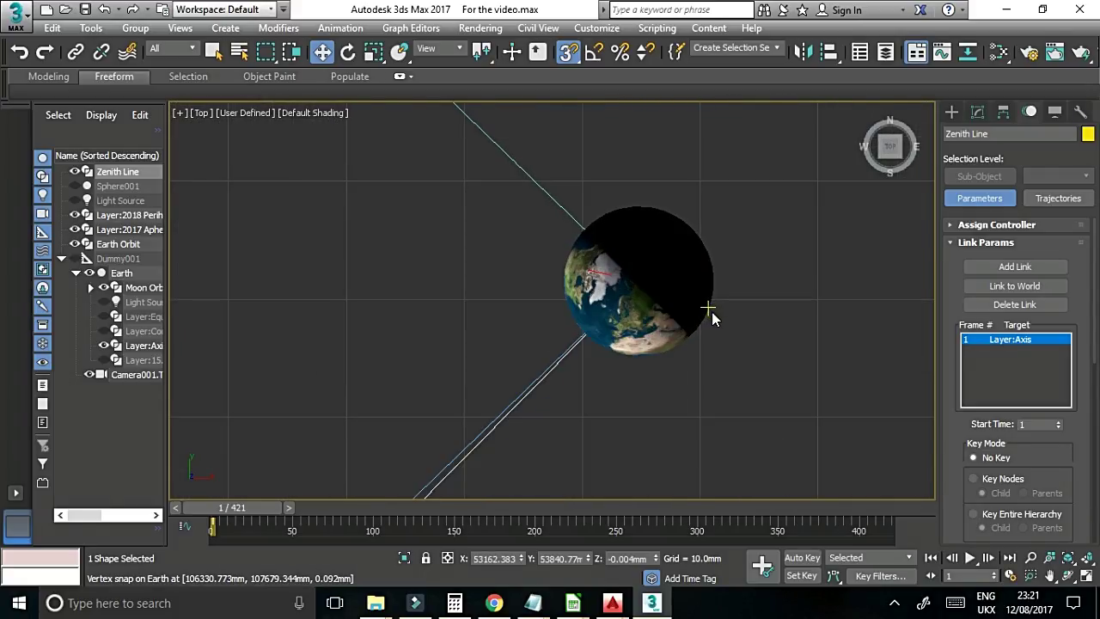
{"action": "scroll", "coordinate": [712, 318], "scroll_direction": "down", "scroll_amount": 6}
{"action": "scroll", "coordinate": [712, 318], "scroll_direction": "up", "scroll_amount": 12}
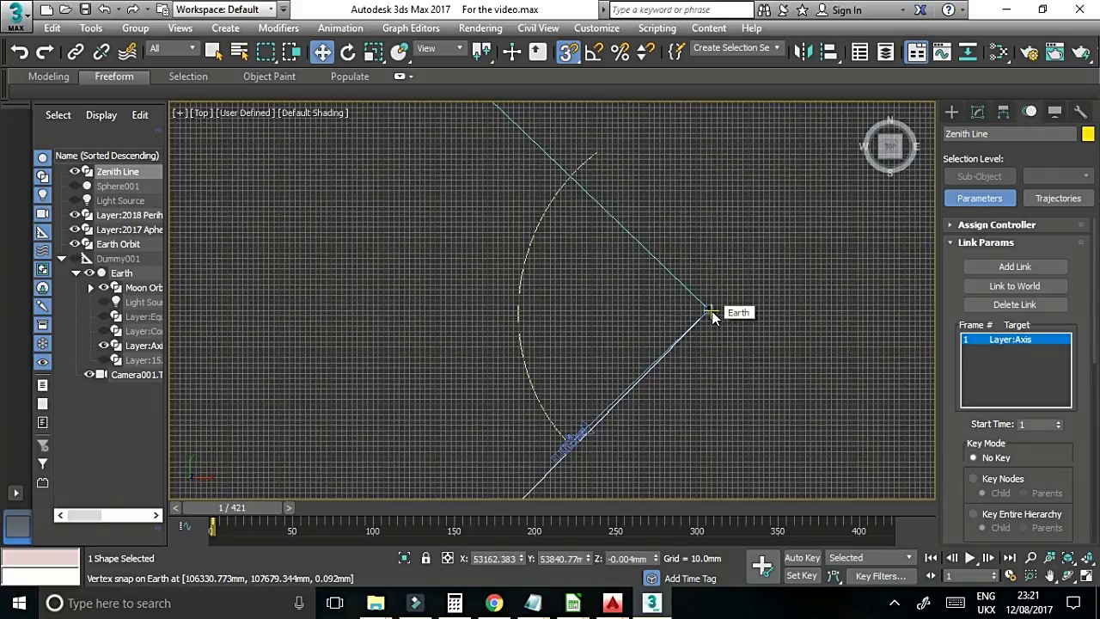
{"action": "scroll", "coordinate": [712, 316], "scroll_direction": "down", "scroll_amount": 5}
- Draw a new line outward from the Zenith Line's Earth end point
{"action": "left_click", "coordinate": [712, 312]}
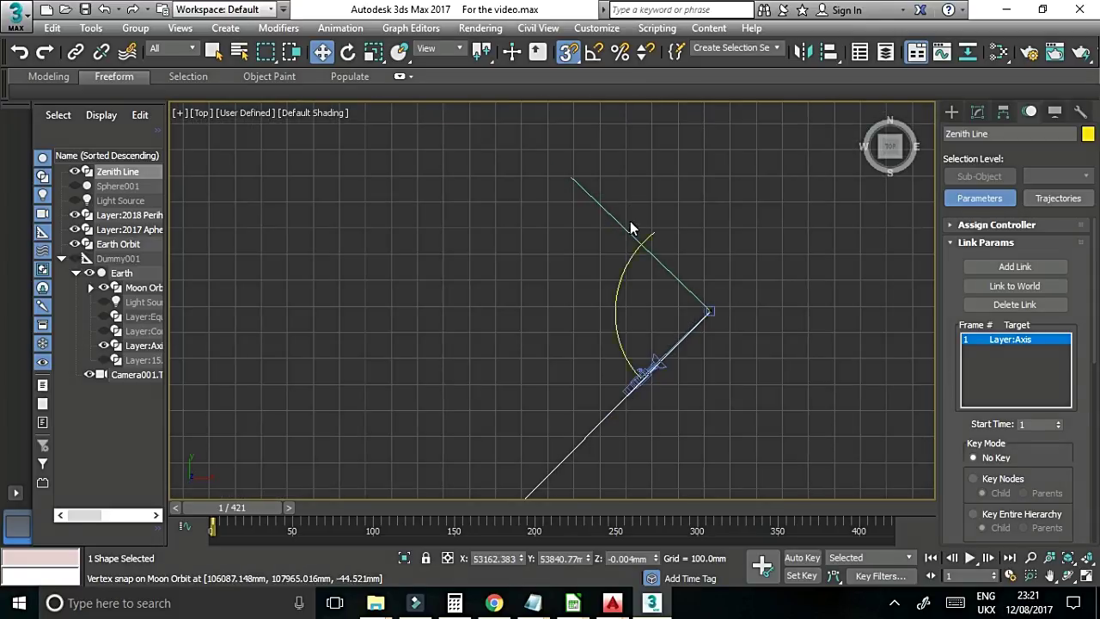
{"action": "left_click", "coordinate": [574, 179]}
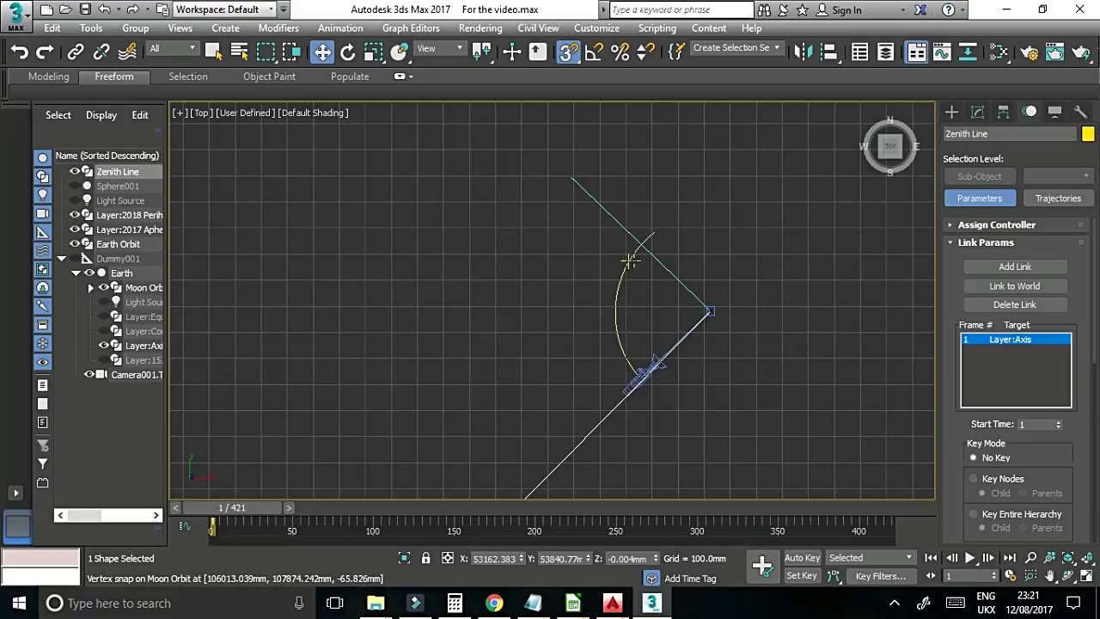
{"action": "scroll", "coordinate": [631, 361], "scroll_direction": "up", "scroll_amount": 10}
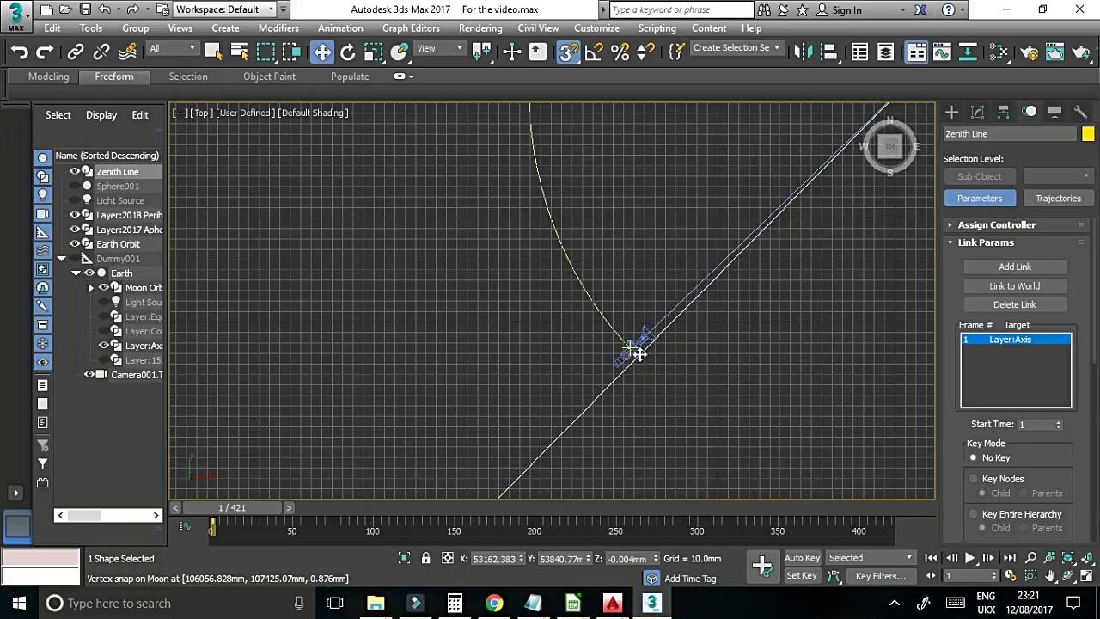
{"action": "scroll", "coordinate": [620, 349], "scroll_direction": "up", "scroll_amount": 3}
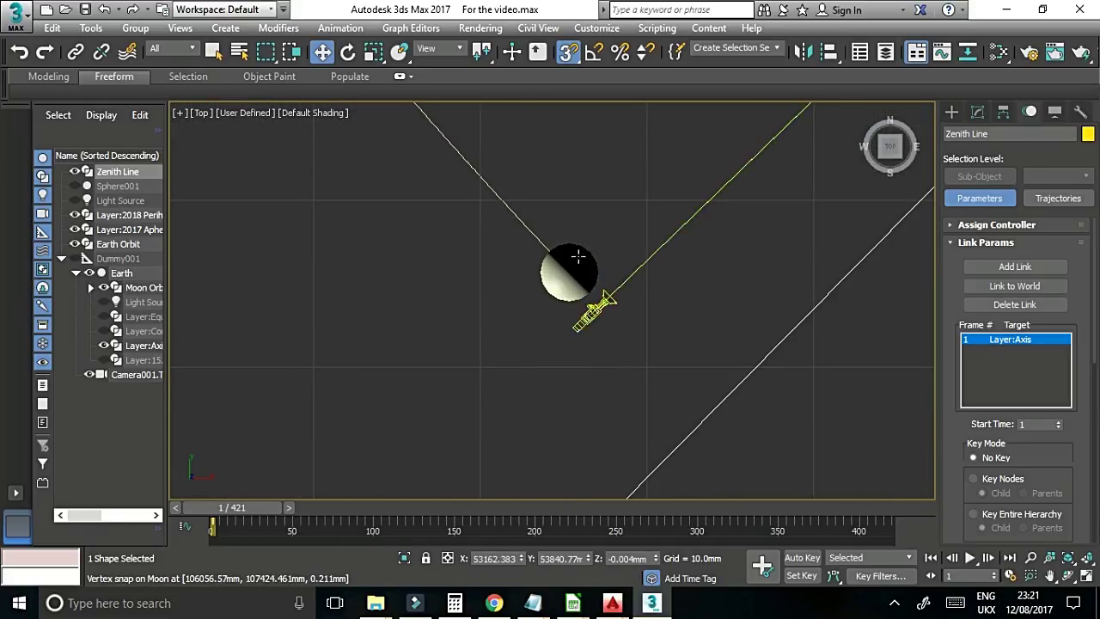
{"action": "scroll", "coordinate": [587, 286], "scroll_direction": "up", "scroll_amount": 3}
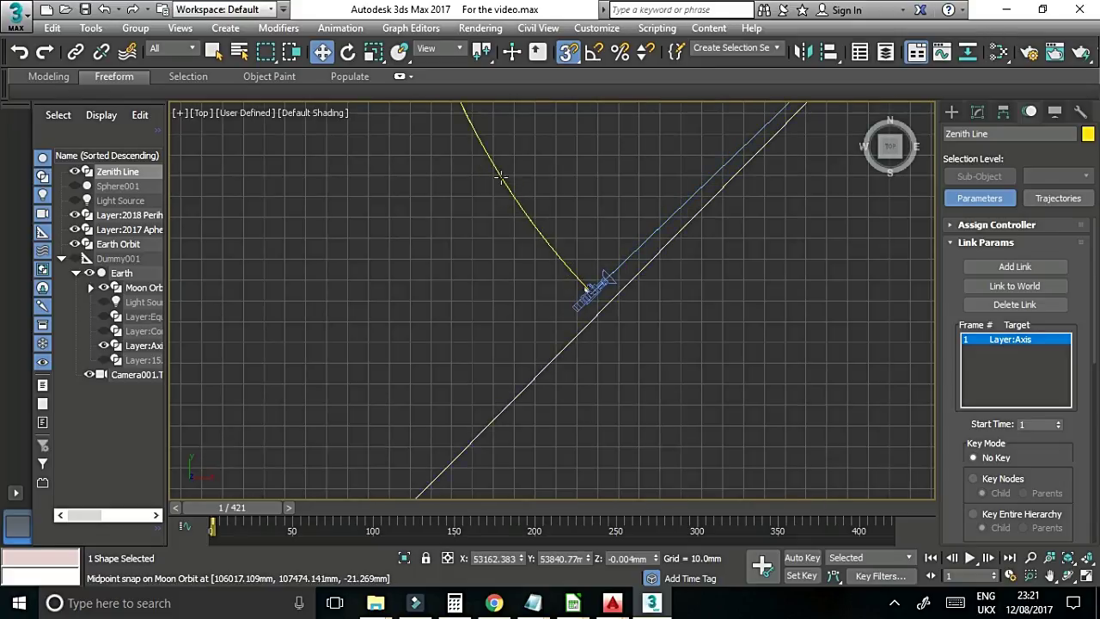
- Frame the Moon orbit curve and scrub the animation to watch the Moon move
{"action": "middle_click_drag", "start_coordinate": [560, 181], "coordinate": [628, 365]}
{"action": "scroll", "coordinate": [628, 357], "scroll_direction": "down", "scroll_amount": 3}
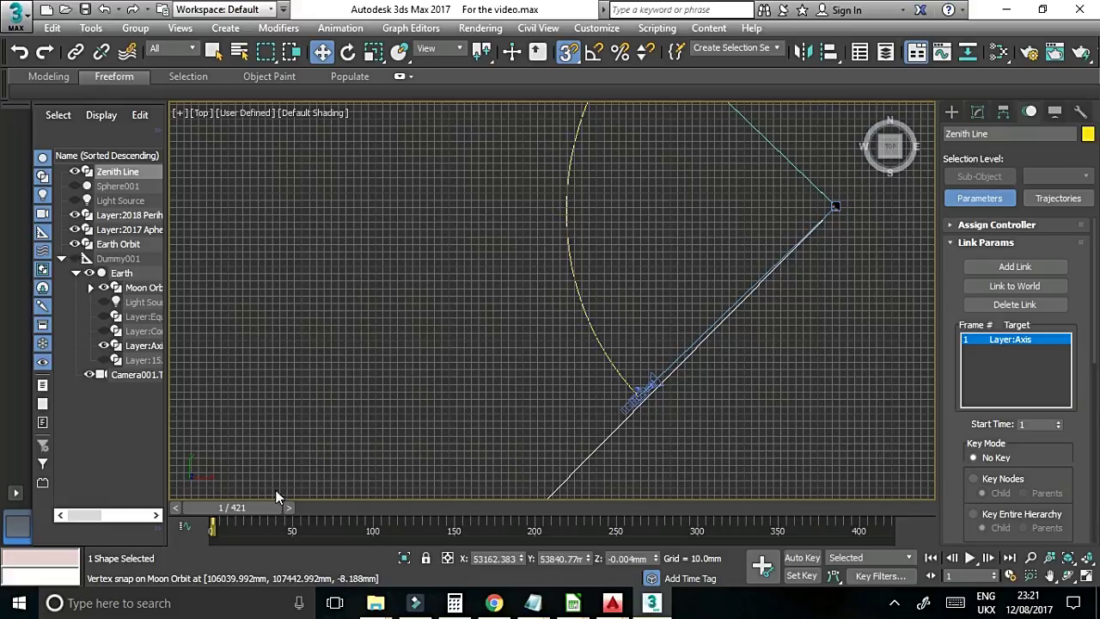
{"action": "left_click_drag", "start_coordinate": [260, 504], "coordinate": [735, 508]}
{"action": "scroll", "coordinate": [617, 277], "scroll_direction": "down", "scroll_amount": 5}
{"action": "scroll", "coordinate": [668, 368], "scroll_direction": "down", "scroll_amount": 2}
{"action": "scroll", "coordinate": [666, 357], "scroll_direction": "up", "scroll_amount": 2}
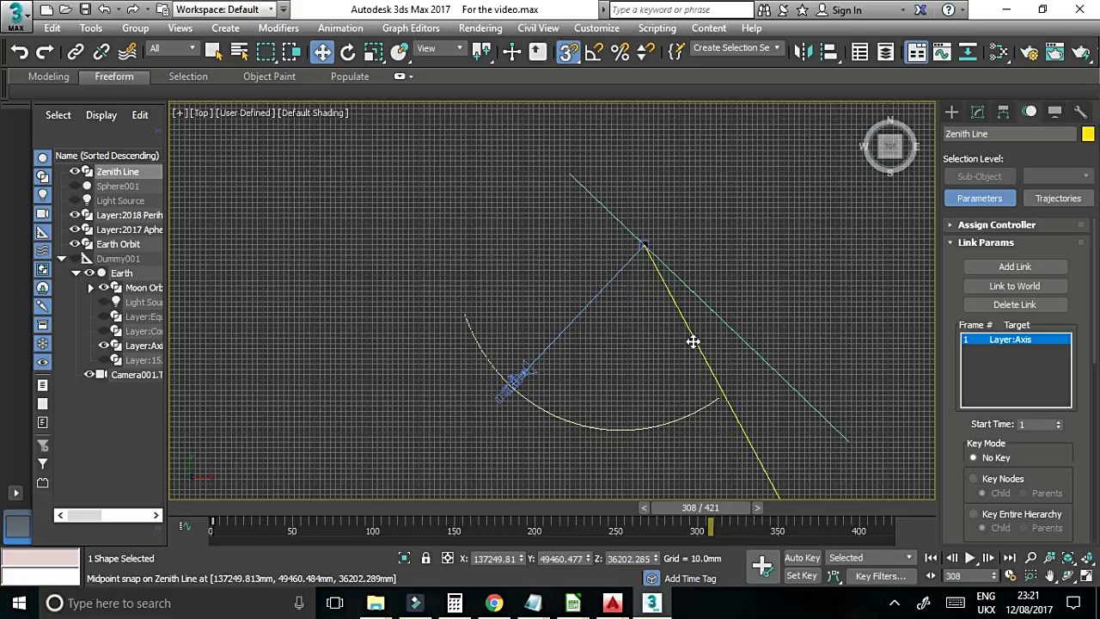
- Delete the Zenith Line and return the animation to frame 8
{"action": "key", "text": "Delete"}
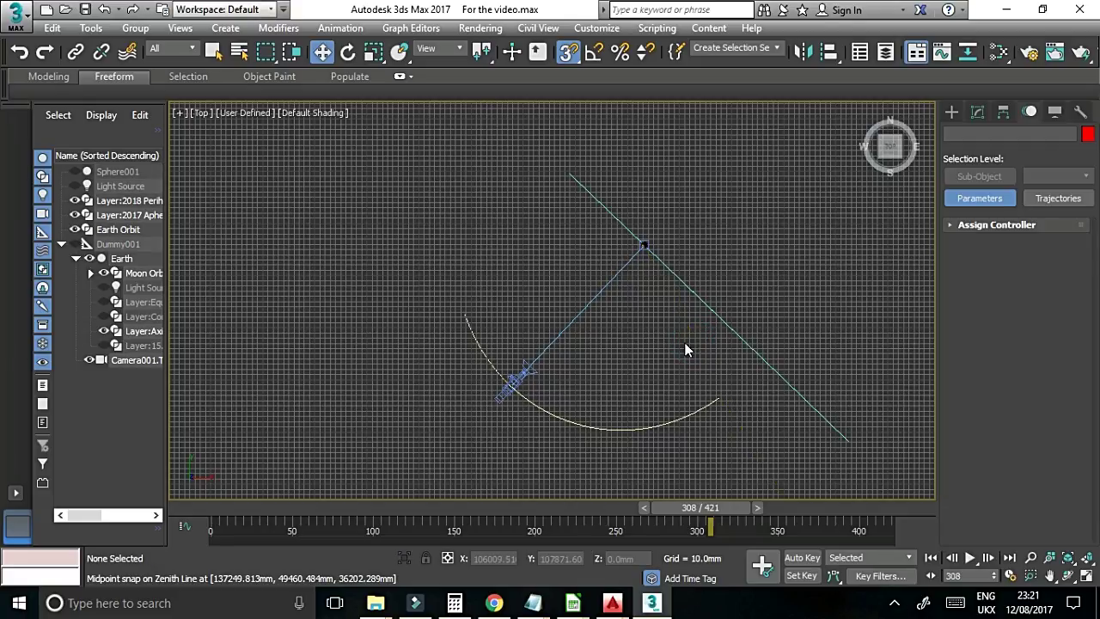
{"action": "left_click_drag", "start_coordinate": [693, 514], "coordinate": [233, 443]}
{"action": "key", "text": "w"}
{"action": "middle_click_drag", "start_coordinate": [418, 422], "coordinate": [446, 221]}
- Hide Camera001 and select the Moon nested under Moon Orbit in Scene Explorer
{"action": "left_click", "coordinate": [672, 412]}
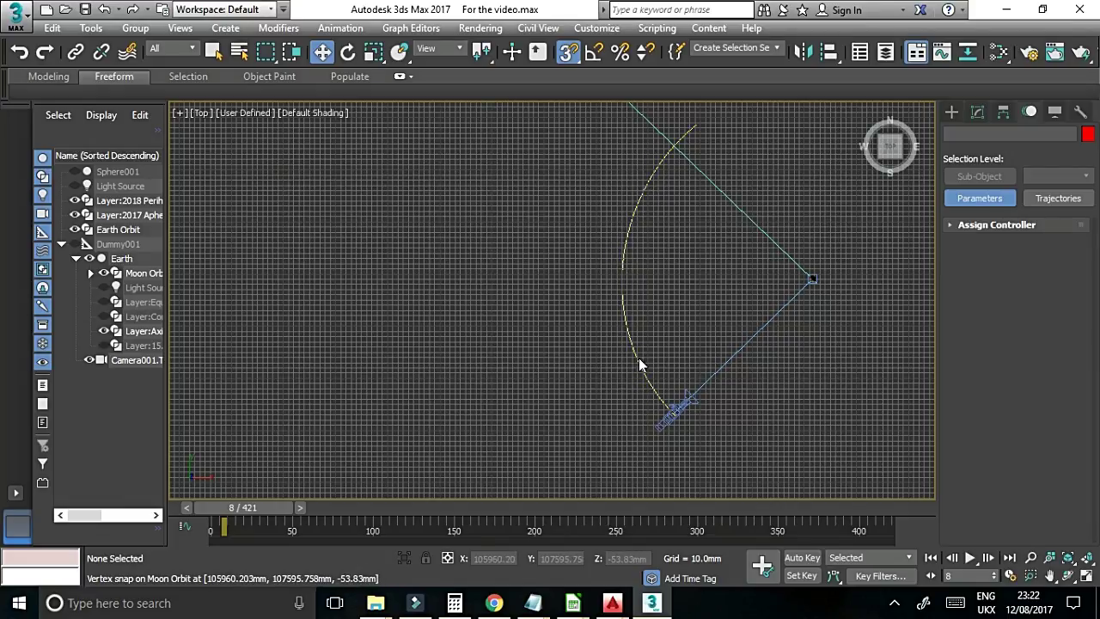
{"action": "left_click", "coordinate": [89, 360]}
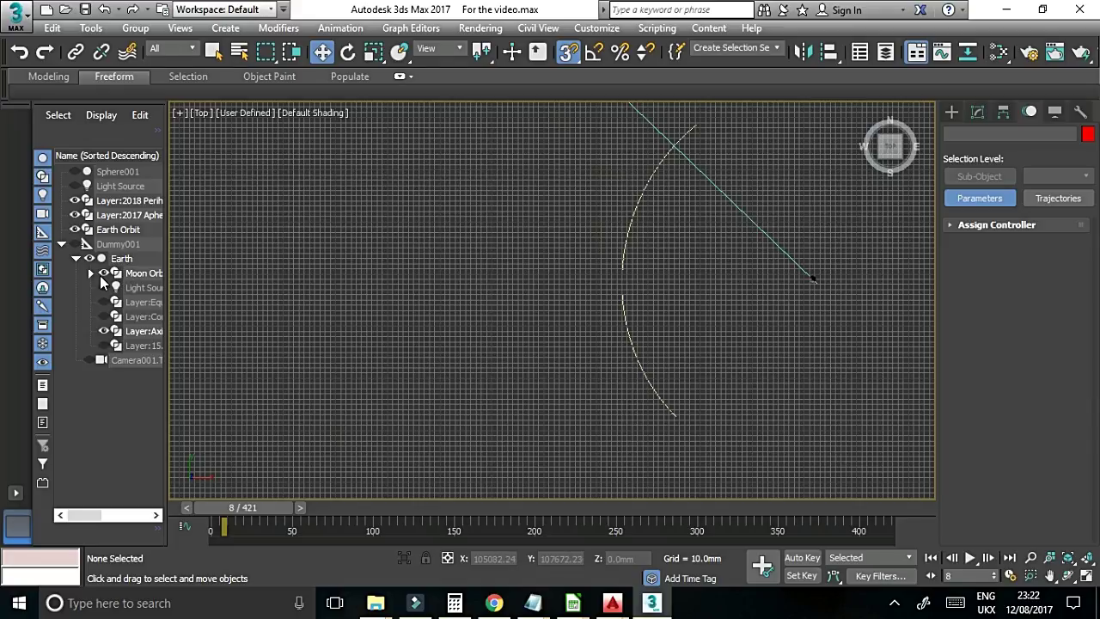
{"action": "left_click", "coordinate": [91, 273]}
{"action": "left_click", "coordinate": [148, 292]}
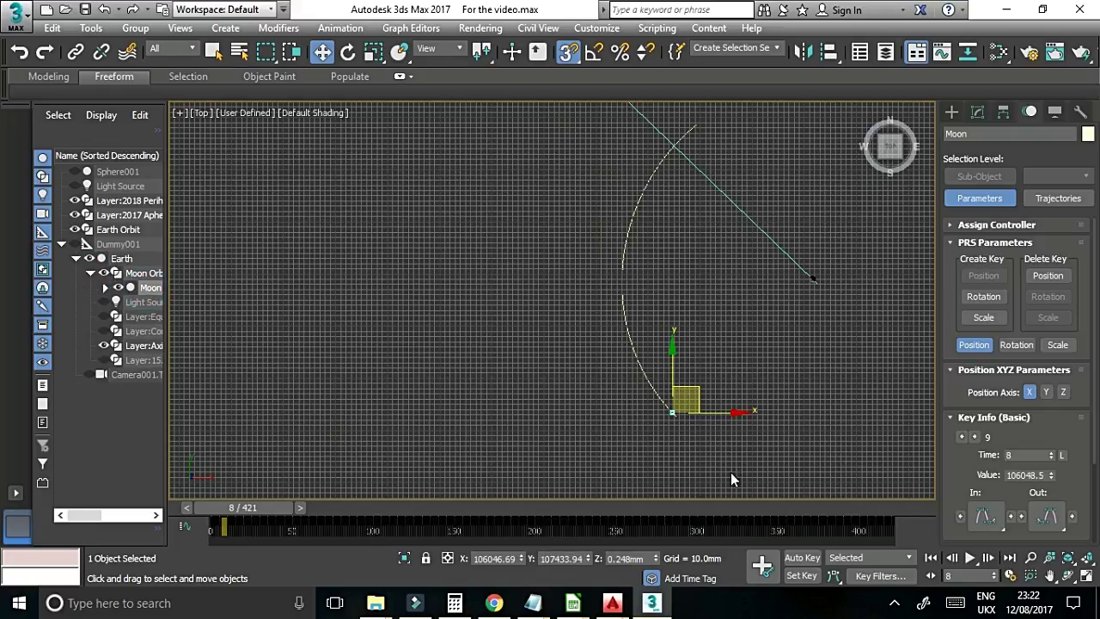
- Scrub the Moon along its orbit arc in the Top view, ending on the Camera001 view at frame 1
{"action": "left_click_drag", "start_coordinate": [262, 506], "coordinate": [704, 481]}
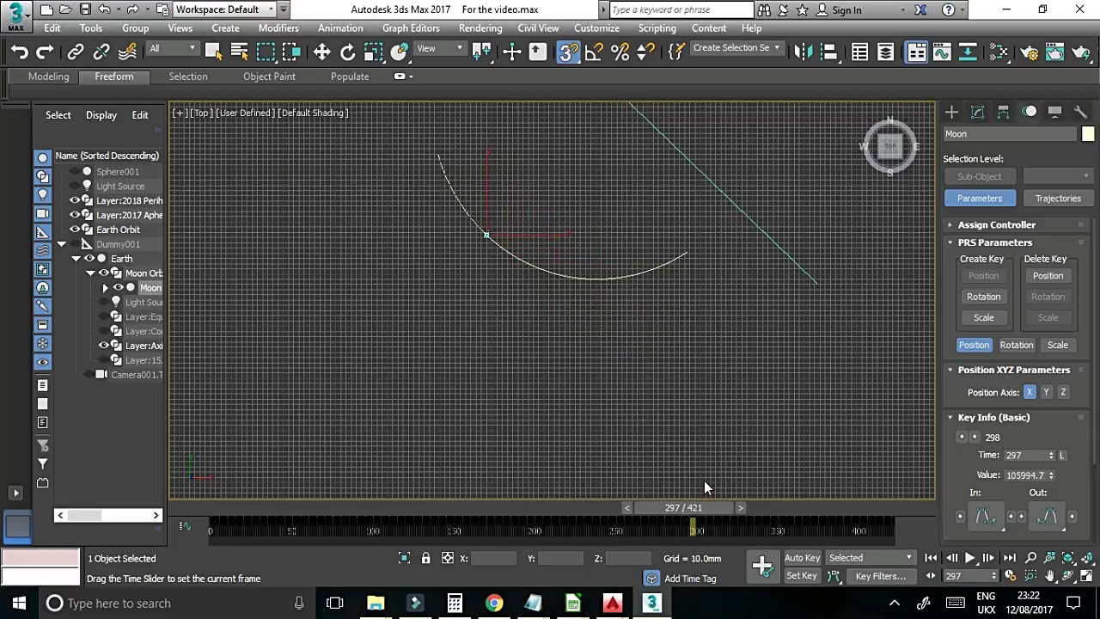
{"action": "key", "text": "w"}
{"action": "middle_click_drag", "start_coordinate": [574, 340], "coordinate": [659, 437]}
{"action": "scroll", "coordinate": [658, 438], "scroll_direction": "down", "scroll_amount": 2}
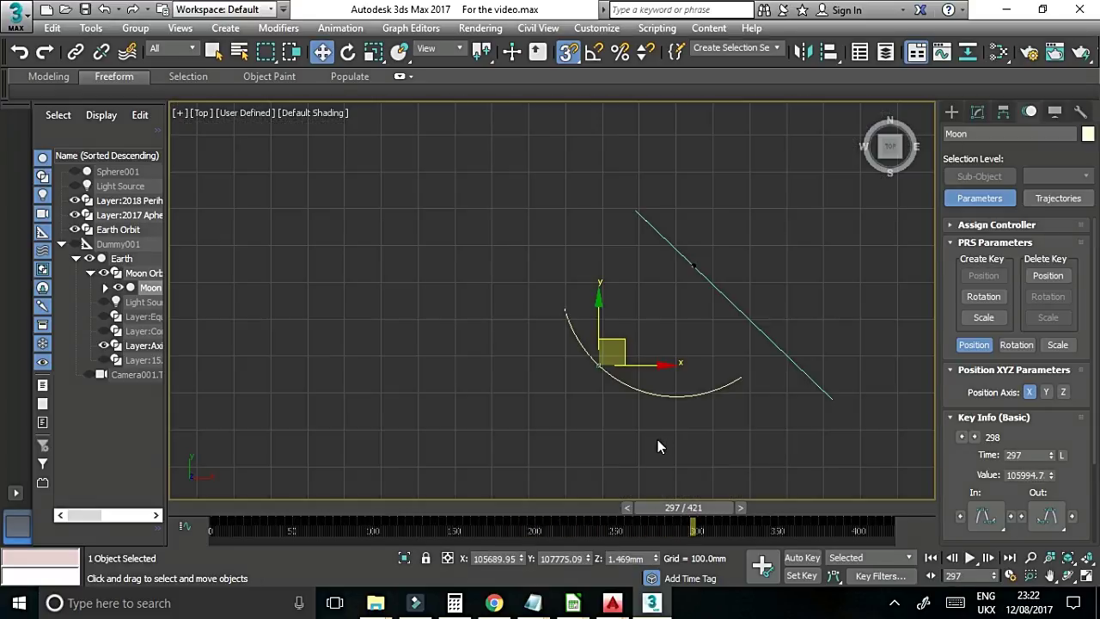
{"action": "left_click_drag", "start_coordinate": [662, 504], "coordinate": [212, 496]}
{"action": "key", "text": "w"}
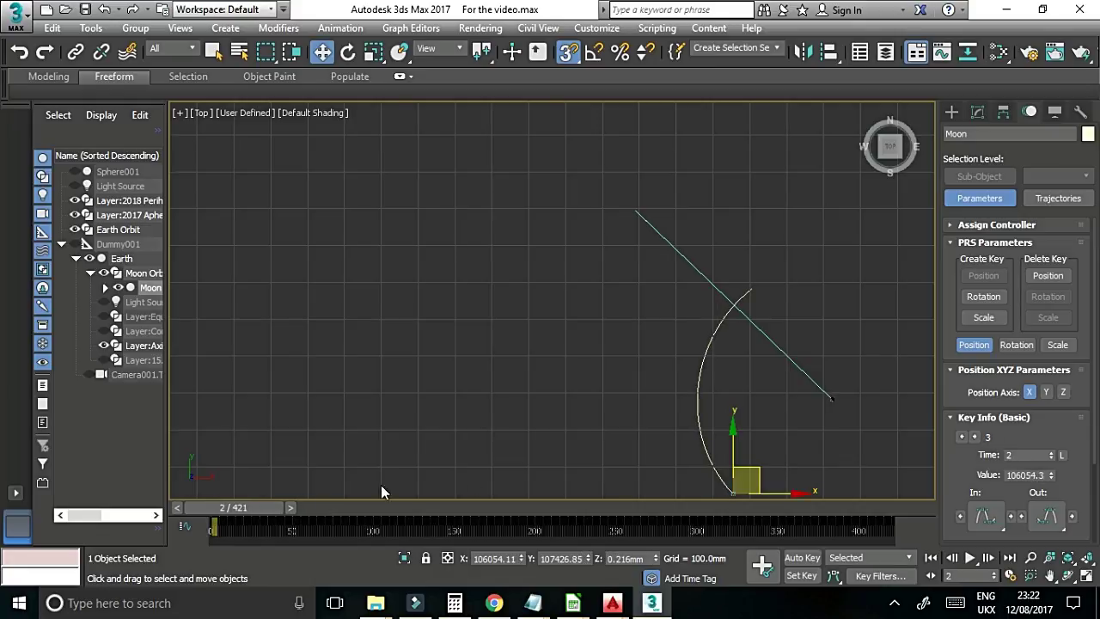
{"action": "middle_click_drag", "start_coordinate": [502, 441], "coordinate": [460, 353]}
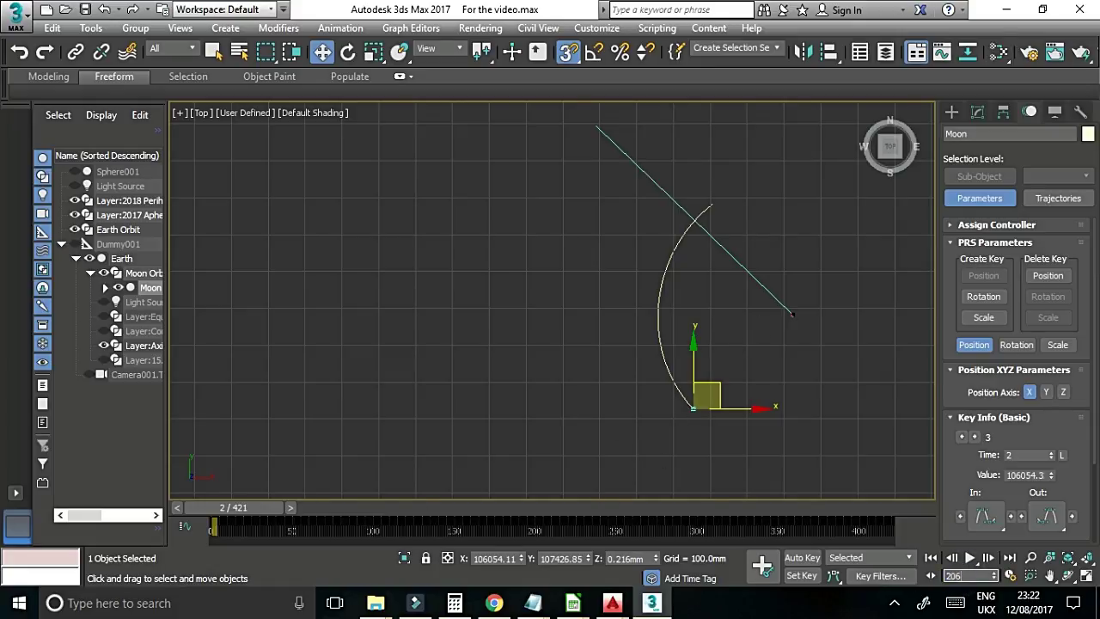
{"action": "key", "text": "Return"}
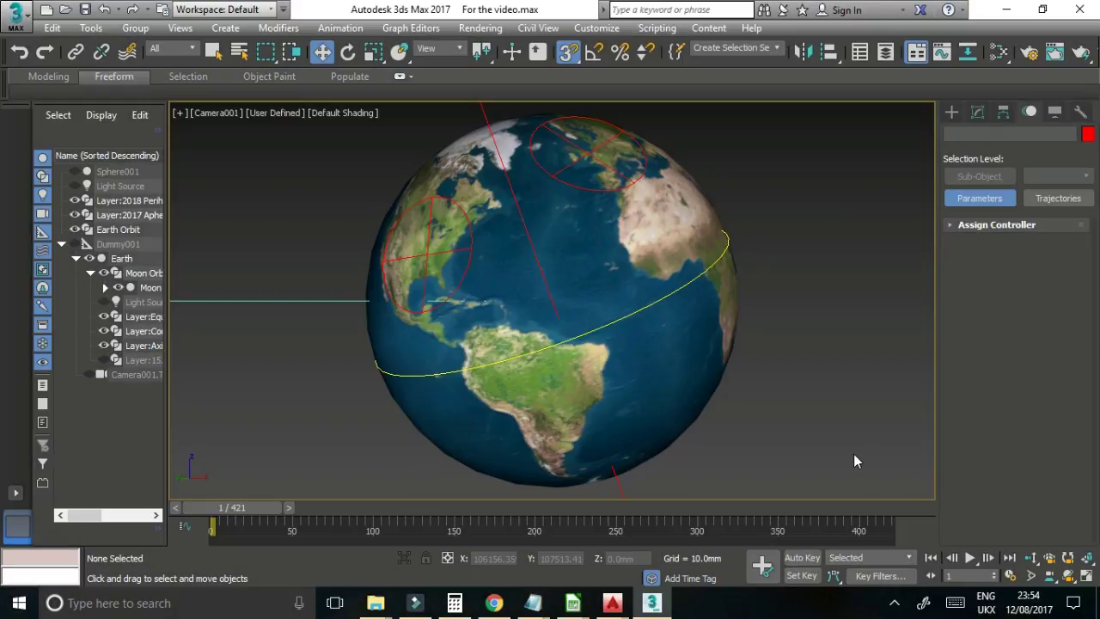
- Play and stop the animation, then rewind to the start and step one frame forward
{"action": "left_click", "coordinate": [970, 557]}
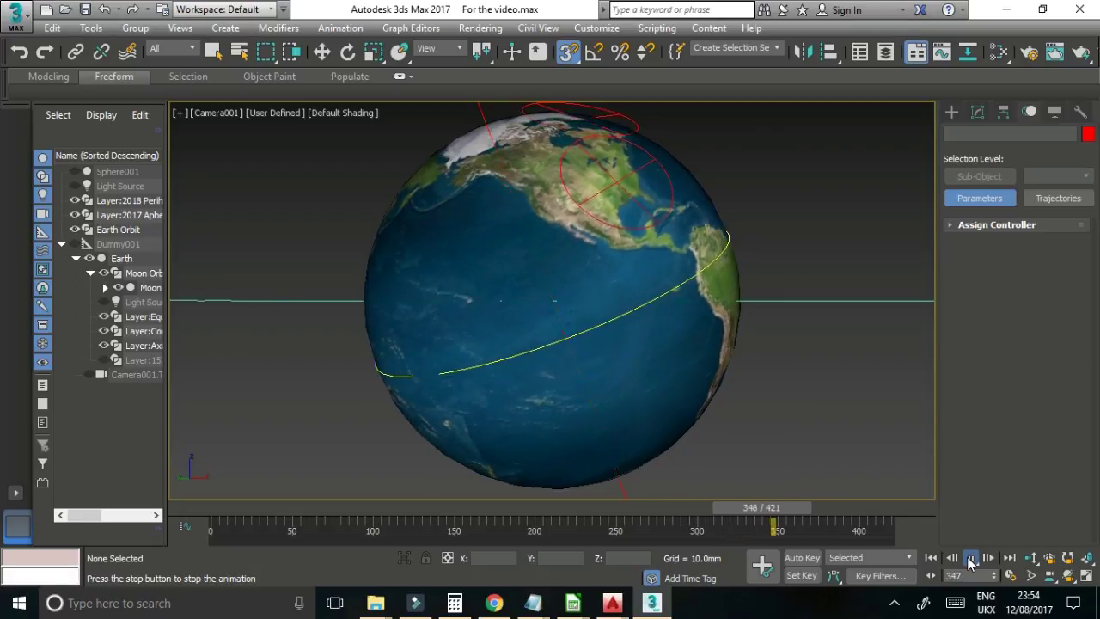
{"action": "left_click", "coordinate": [971, 559]}
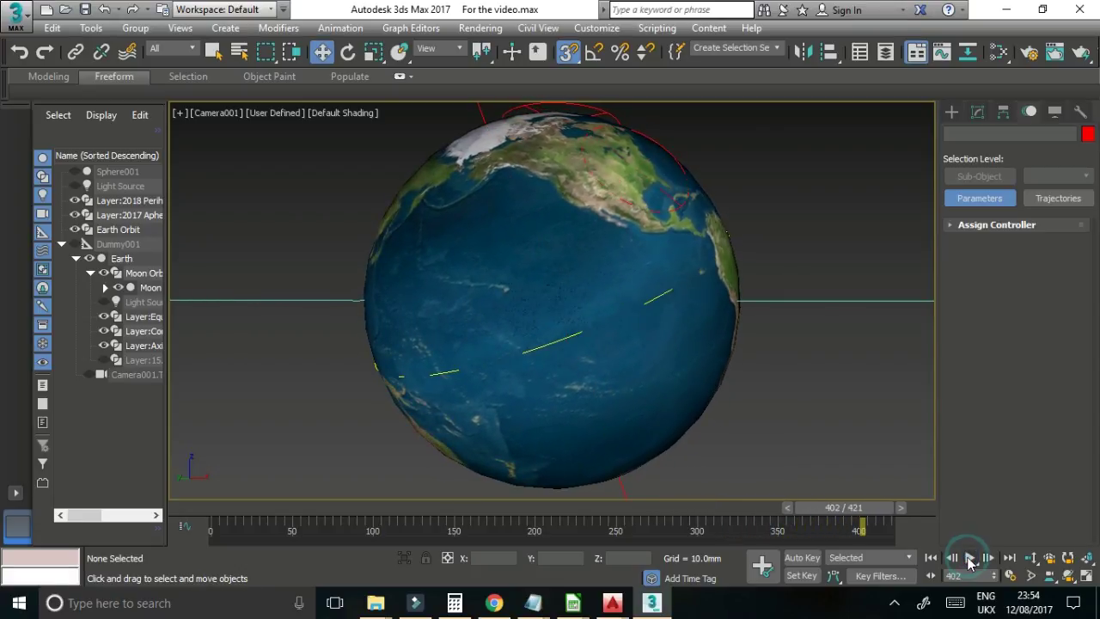
{"action": "left_click_drag", "start_coordinate": [871, 513], "coordinate": [248, 503]}
{"action": "key", "text": "w"}
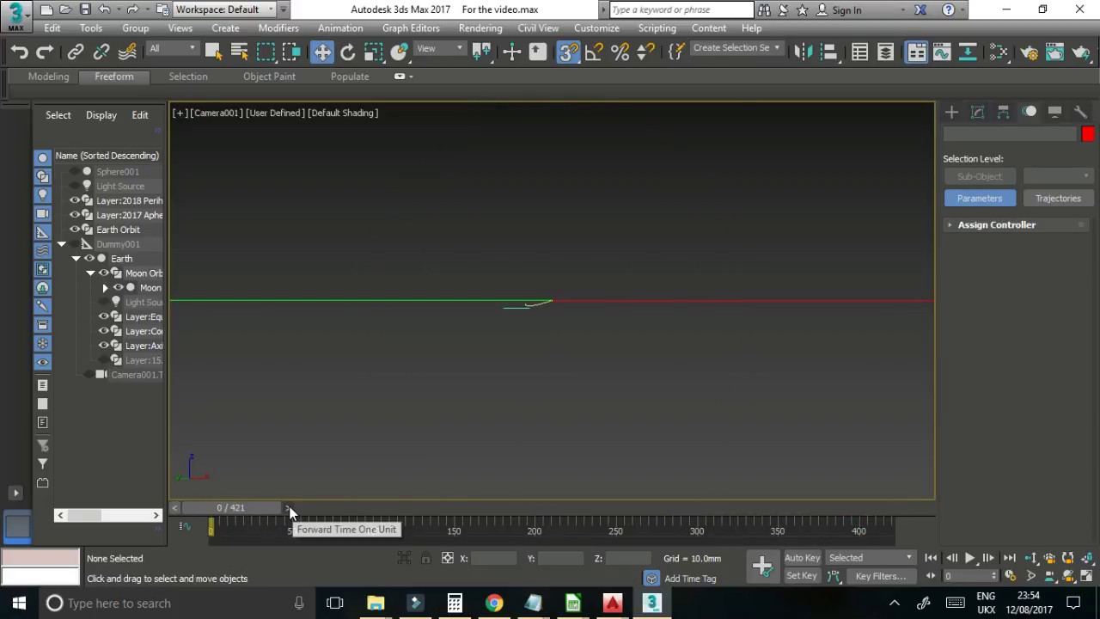
{"action": "left_click", "coordinate": [290, 510]}
- Play the animation to frame 187, then on to frame 201 as the shadow nears the Gulf of Mexico
{"action": "left_click", "coordinate": [969, 558]}
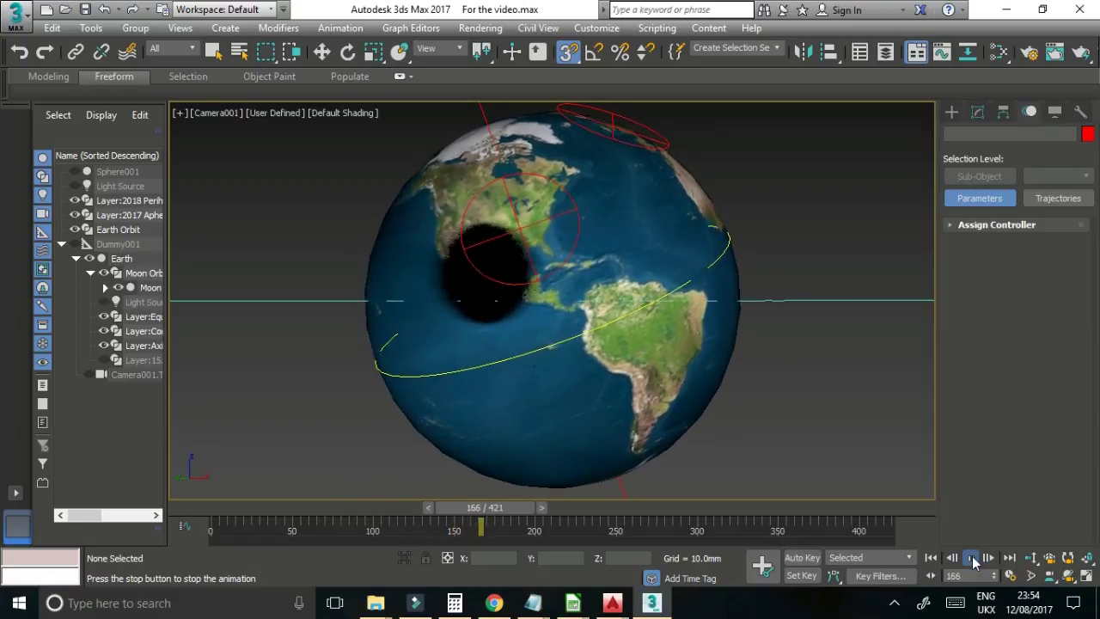
{"action": "left_click", "coordinate": [971, 557]}
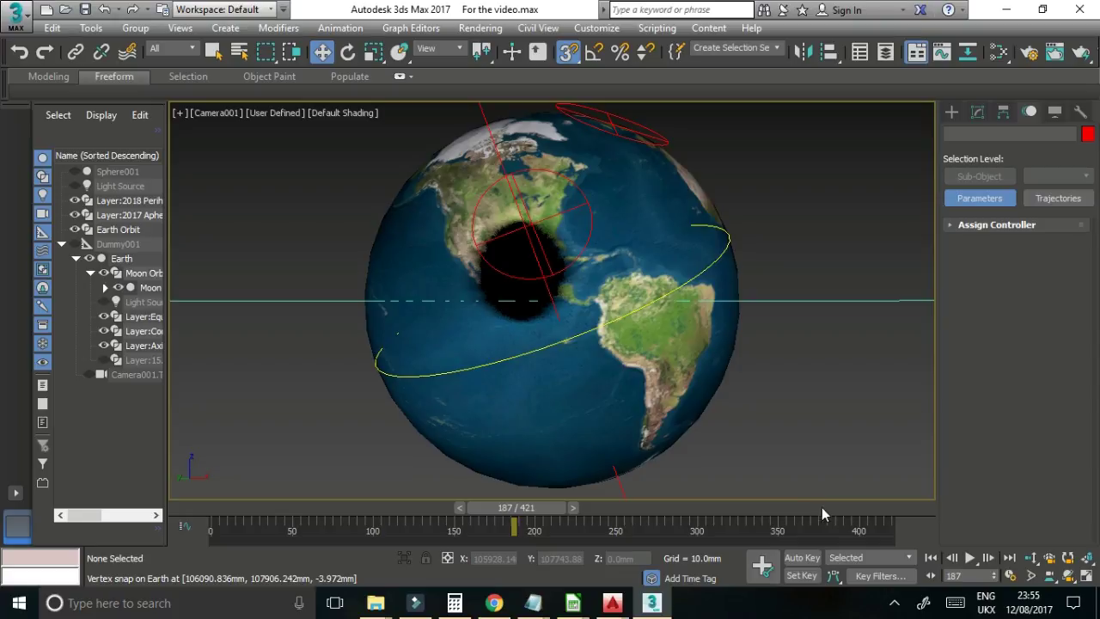
{"action": "left_click", "coordinate": [969, 559]}
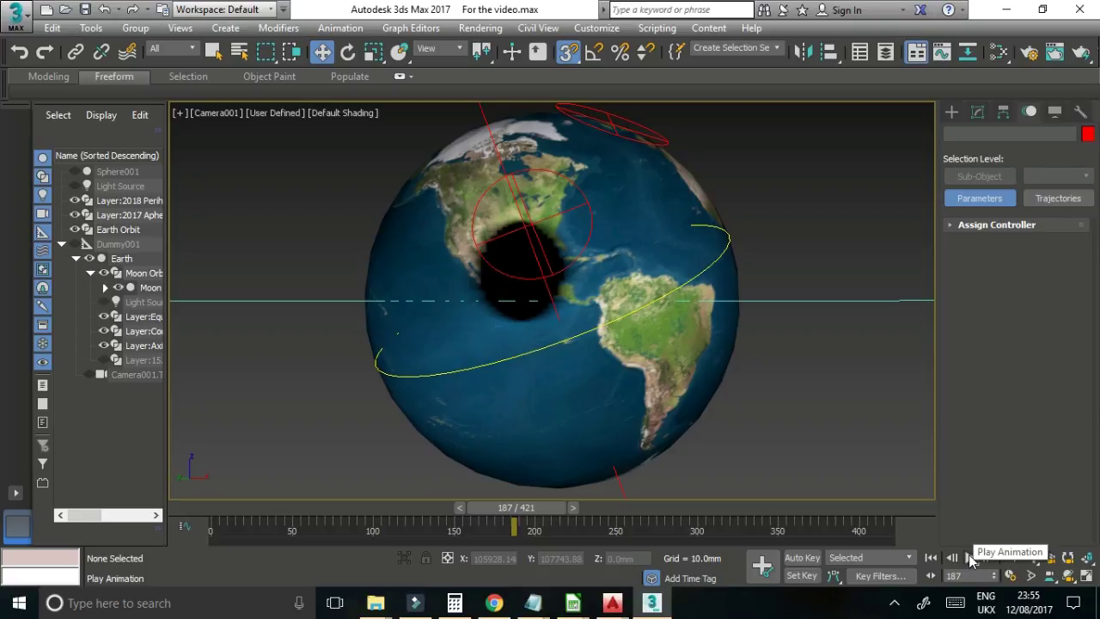
{"action": "left_click", "coordinate": [970, 559]}
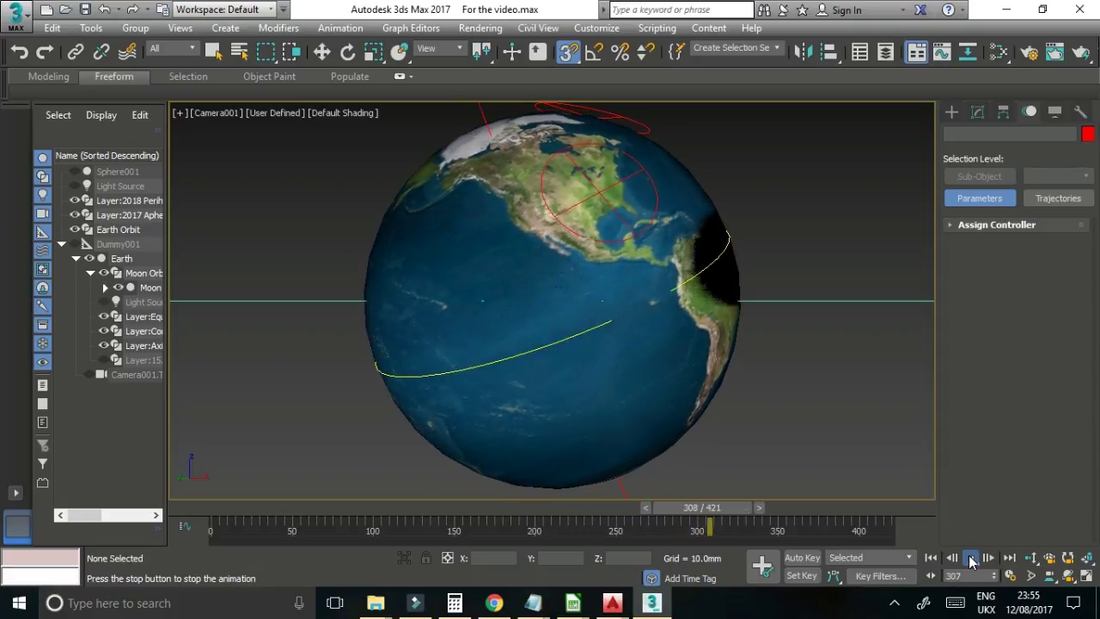
{"action": "left_click", "coordinate": [970, 559]}
- Scrub the animation back through frames 249 and 122 to around frame 64
{"action": "left_click_drag", "start_coordinate": [762, 514], "coordinate": [573, 508]}
{"action": "key", "text": "w"}
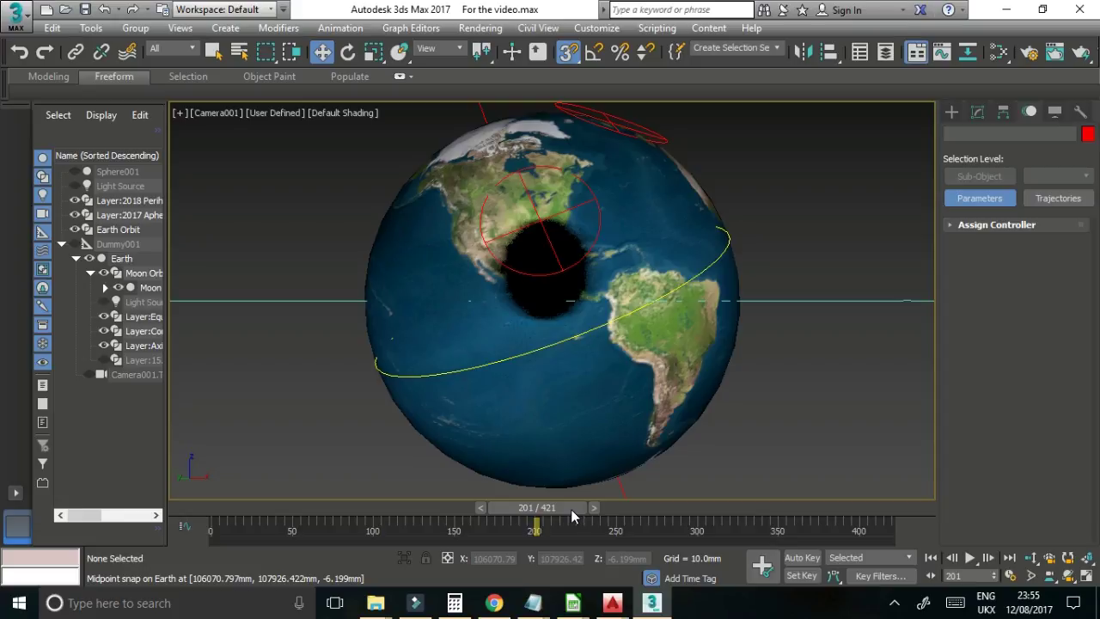
{"action": "left_click_drag", "start_coordinate": [570, 509], "coordinate": [377, 505]}
{"action": "key", "text": "w"}
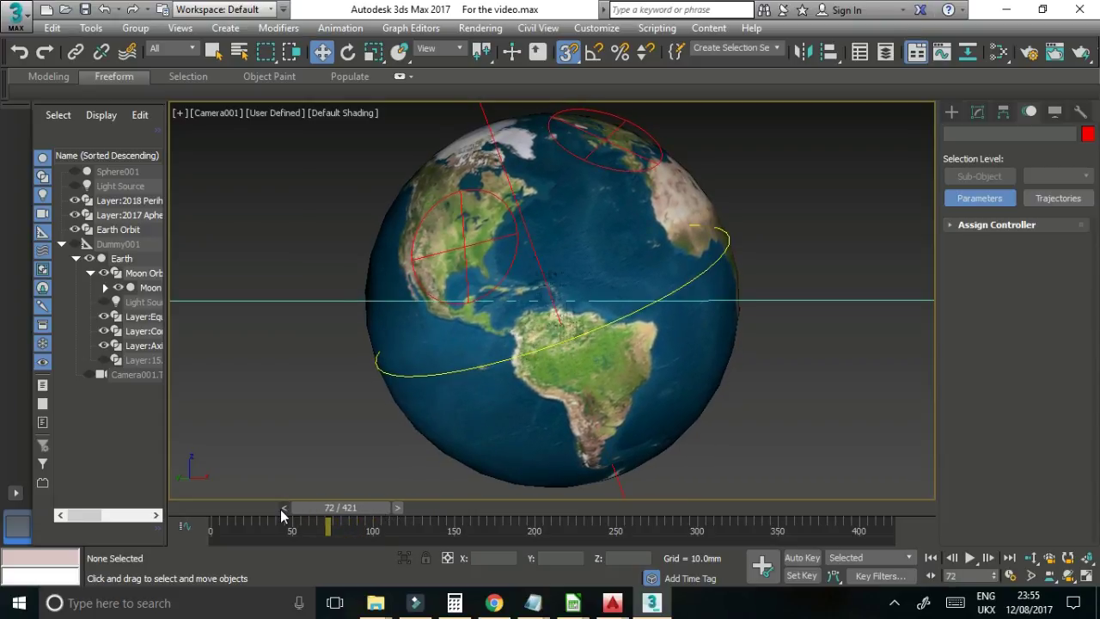
{"action": "left_click_drag", "start_coordinate": [280, 509], "coordinate": [264, 511]}
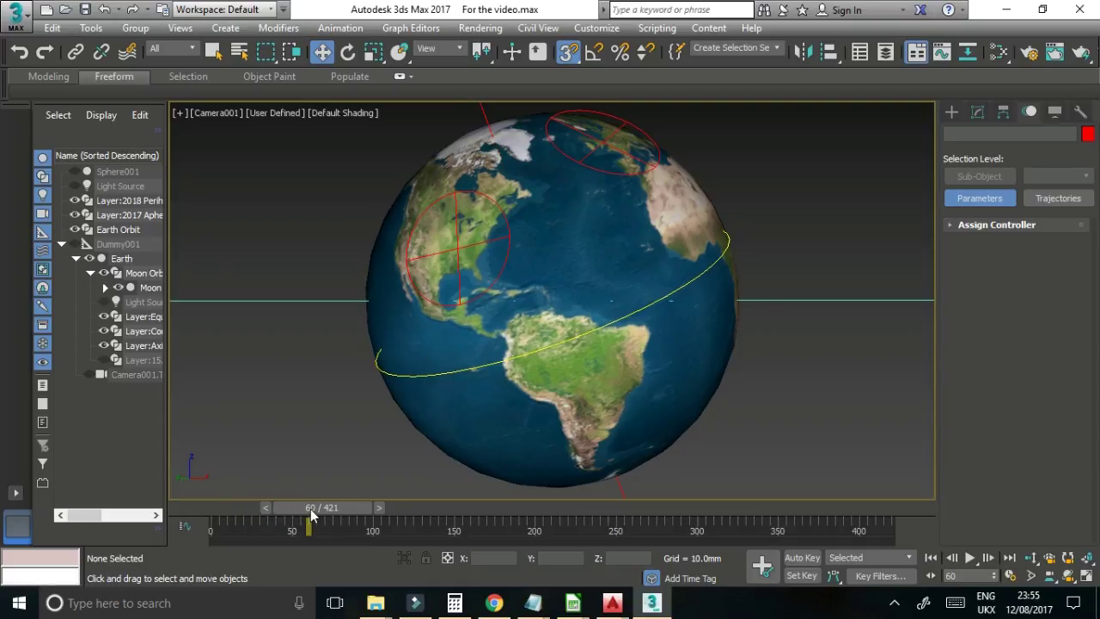
- Advance until the shadow covers North America, then step forward to frame 340
{"action": "left_click_drag", "start_coordinate": [331, 511], "coordinate": [754, 515]}
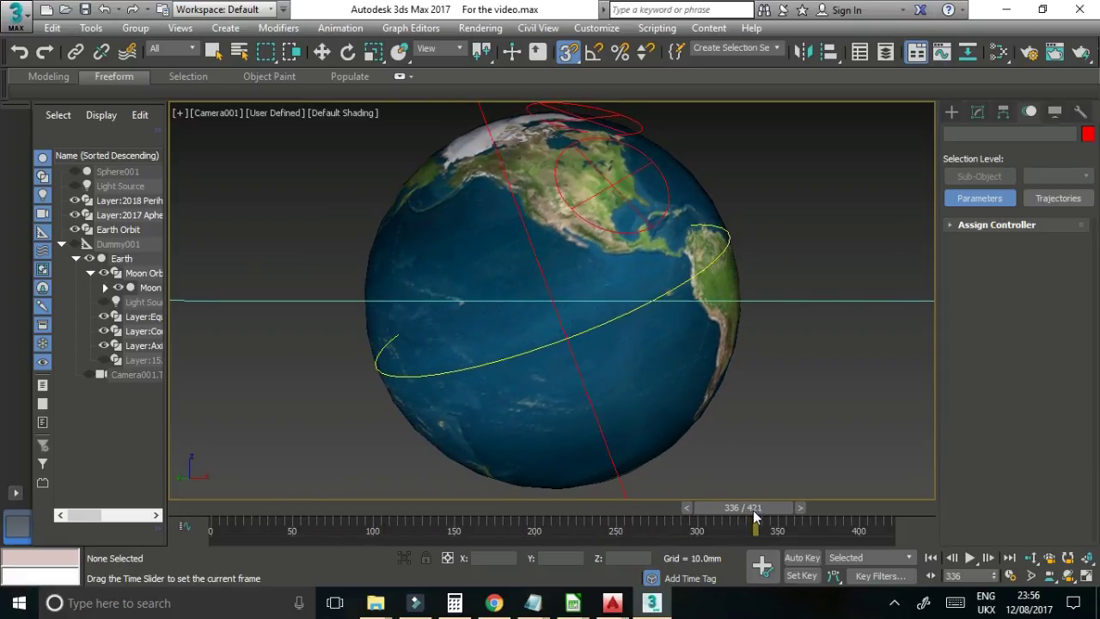
{"action": "key", "text": "w"}
{"action": "left_click", "coordinate": [801, 509]}
{"action": "left_click", "coordinate": [803, 506]}
{"action": "left_click", "coordinate": [804, 506]}
{"action": "left_click", "coordinate": [805, 505]}
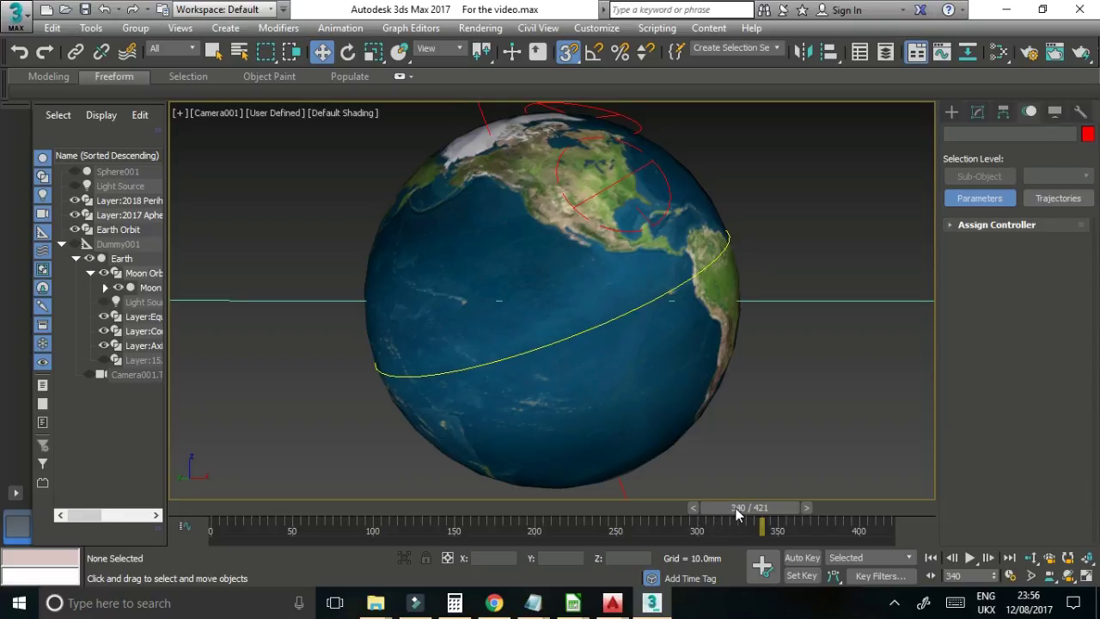
- Compute 280 ÷ 60 (about 4.667) in Calculator, then return to the timeanddate eclipse page
{"action": "left_click", "coordinate": [455, 603]}
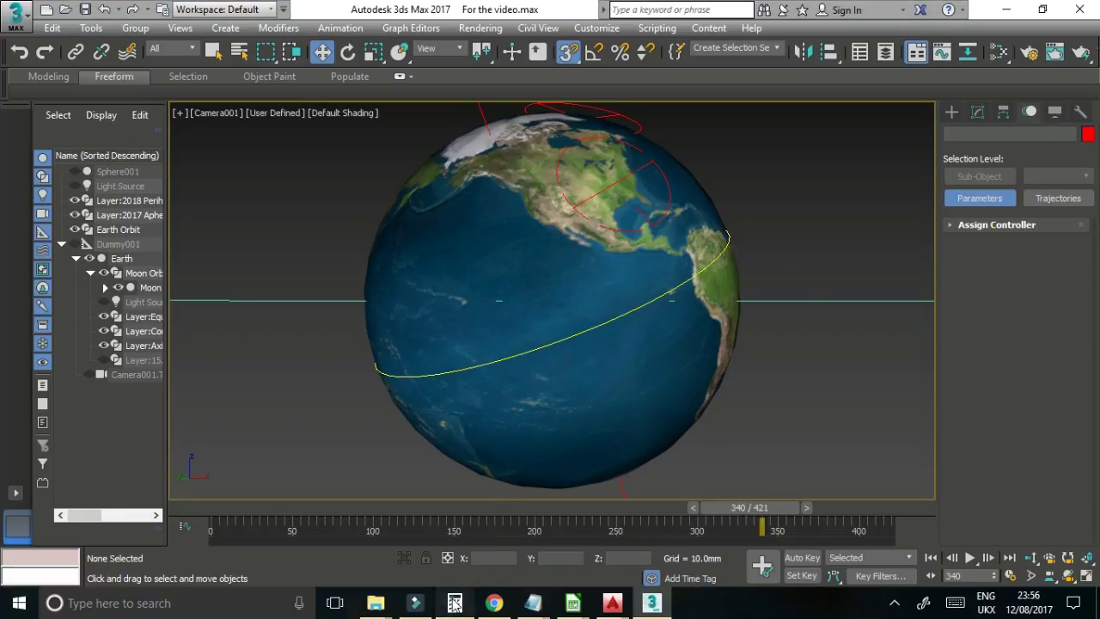
{"action": "left_click", "coordinate": [704, 383]}
{"action": "left_click", "coordinate": [705, 474]}
{"action": "left_click", "coordinate": [703, 411]}
{"action": "left_click", "coordinate": [705, 509]}
{"action": "left_click", "coordinate": [801, 379]}
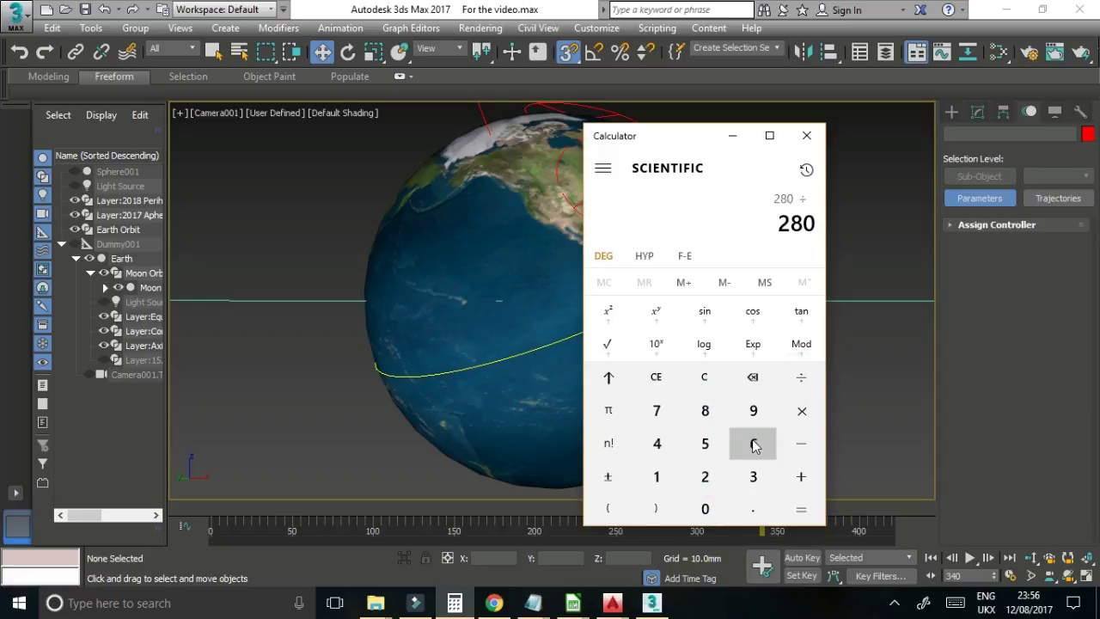
{"action": "left_click", "coordinate": [753, 444]}
{"action": "left_click", "coordinate": [705, 509]}
{"action": "left_click", "coordinate": [801, 510]}
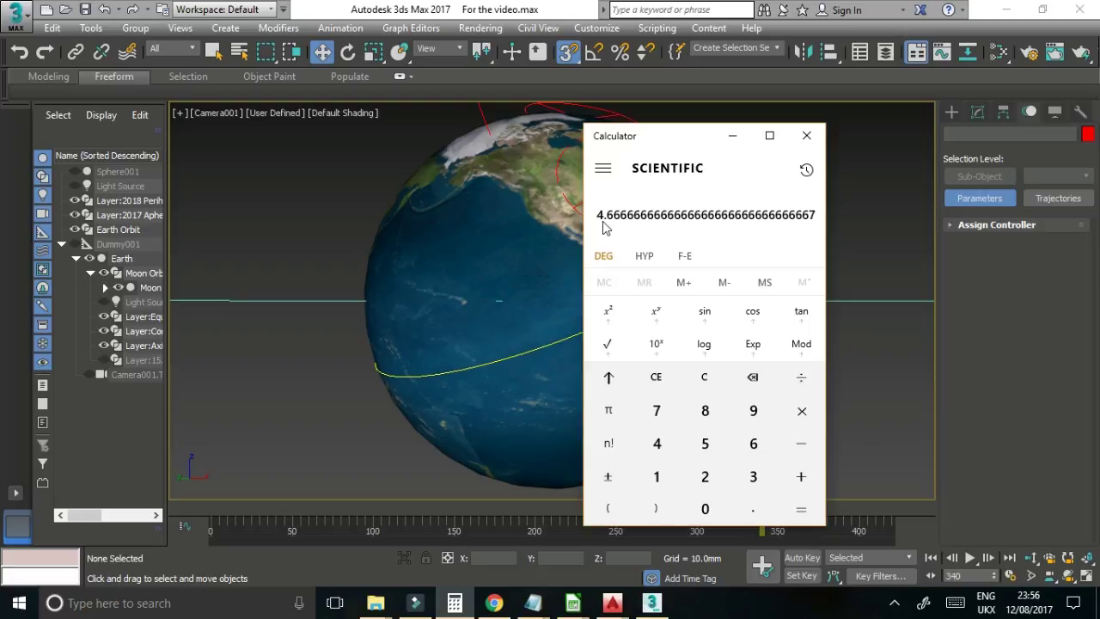
{"action": "left_click", "coordinate": [495, 603]}
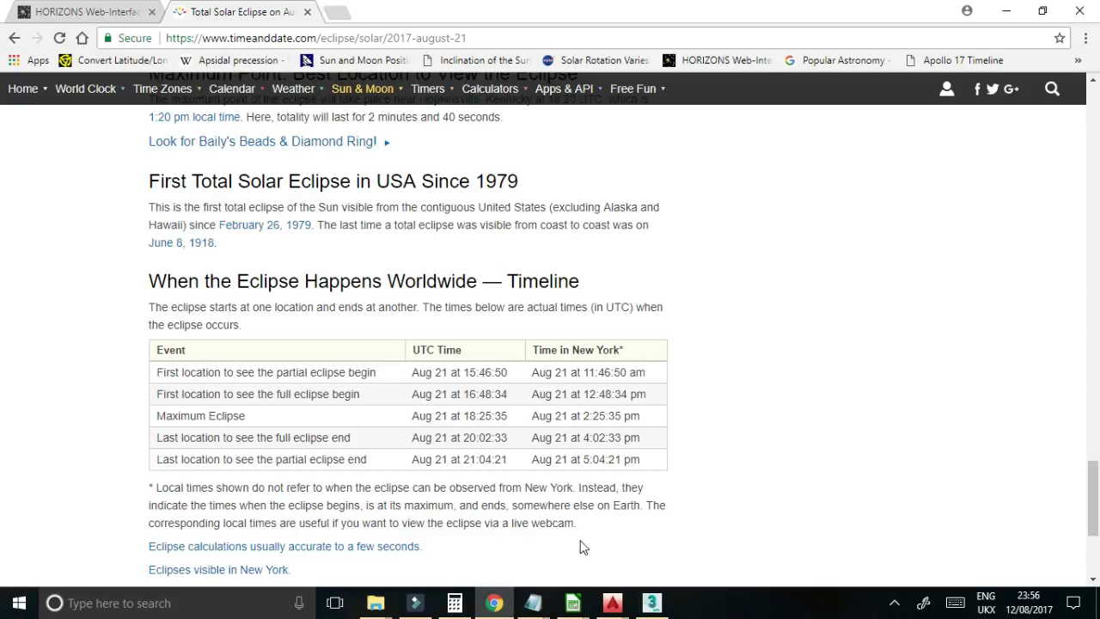
- Back in 3ds Max, scrub from frame 340 through 281 and 168 to frame 199
{"action": "left_click", "coordinate": [653, 603]}
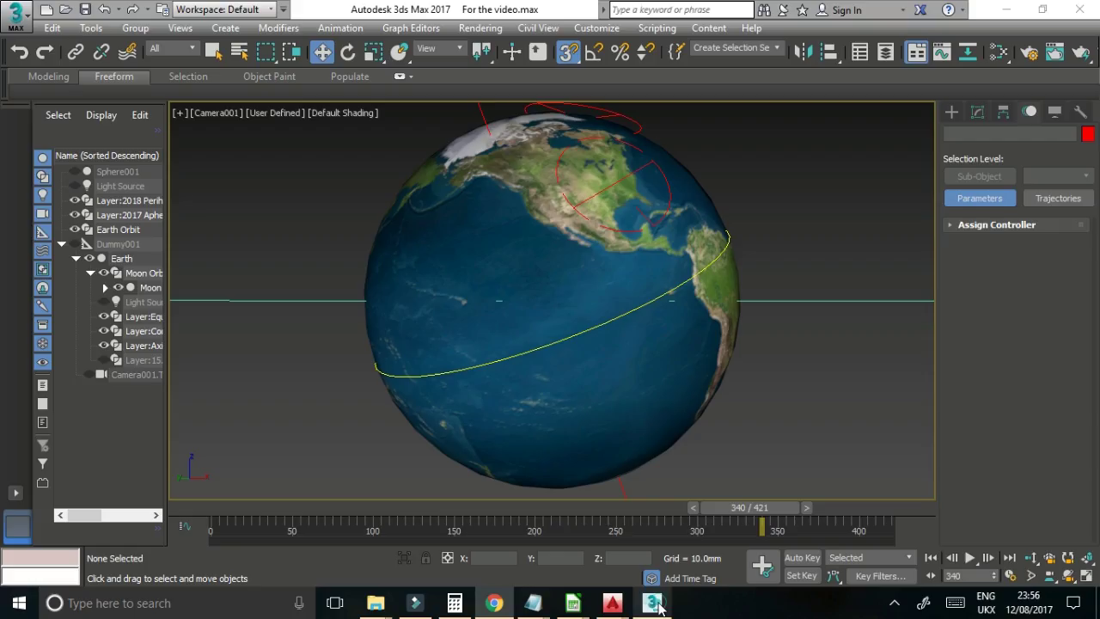
{"action": "left_click_drag", "start_coordinate": [721, 505], "coordinate": [499, 508]}
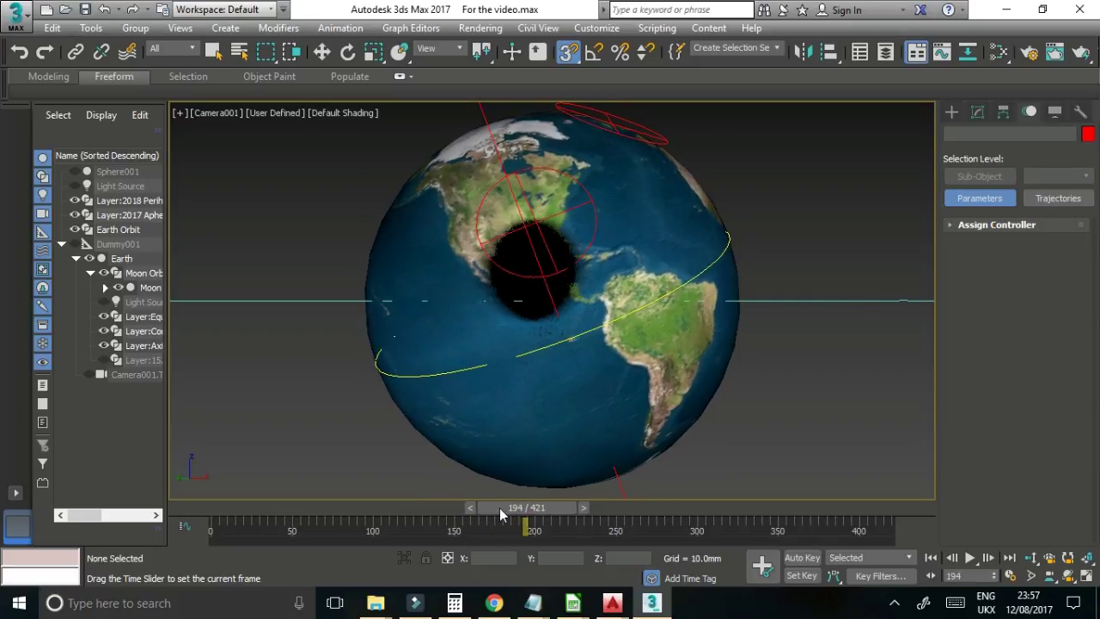
{"action": "key", "text": "w"}
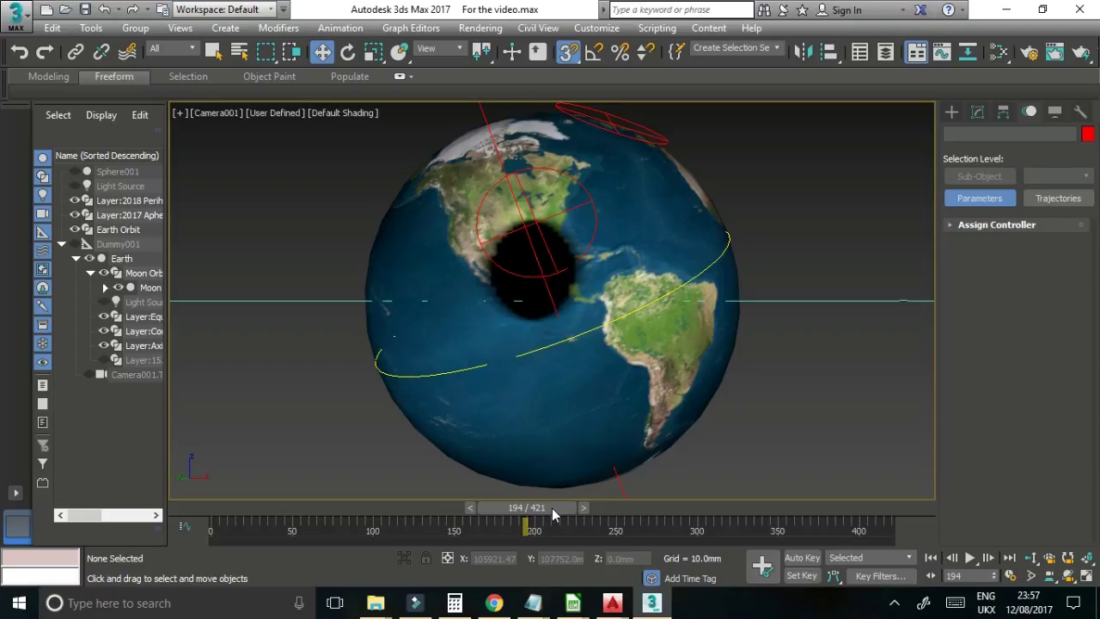
{"action": "mouse_move", "coordinate": [556, 506]}
{"action": "left_mouse_down"}
{"action": "mouse_move", "coordinate": [497, 505]}
{"action": "mouse_move", "coordinate": [615, 510]}
{"action": "mouse_move", "coordinate": [472, 508]}
{"action": "mouse_move", "coordinate": [557, 514]}
{"action": "left_mouse_up"}
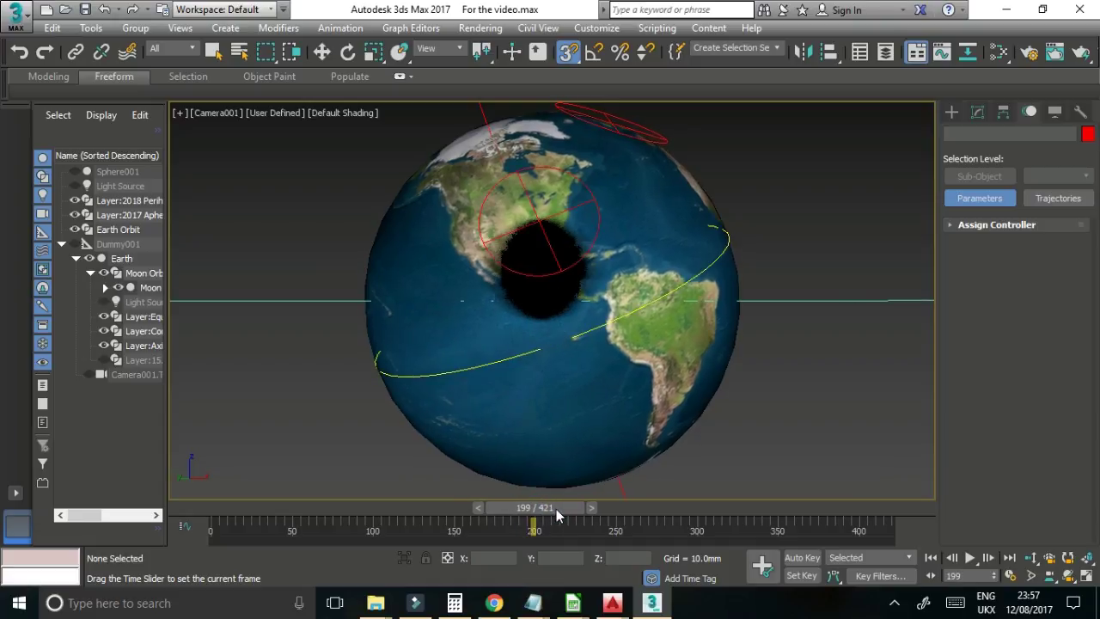
{"action": "key", "text": "w"}
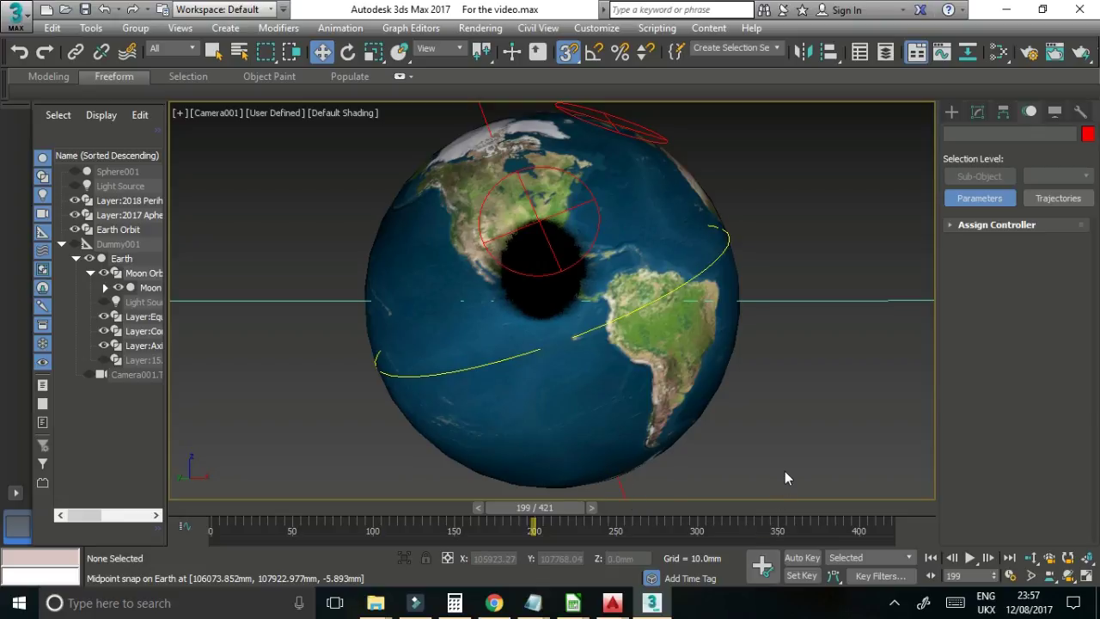
- Orbit the camera view around the globe and nudge the animation to frame 195
{"action": "middle_click_drag", "start_coordinate": [784, 479], "coordinate": [770, 461], "text": "alt"}
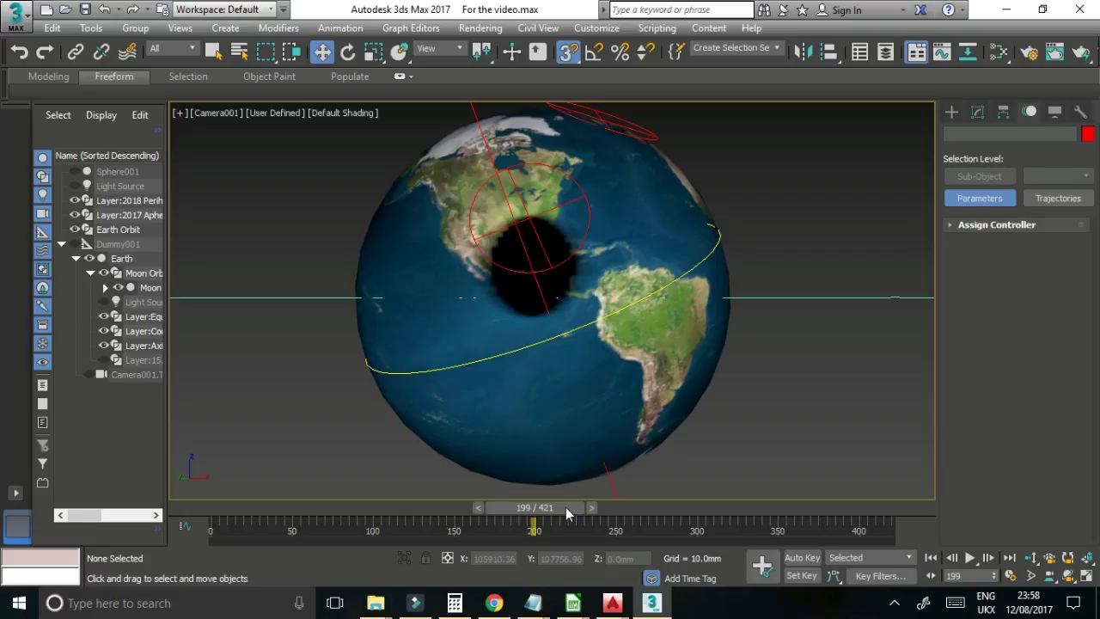
{"action": "left_click_drag", "start_coordinate": [566, 507], "coordinate": [558, 507]}
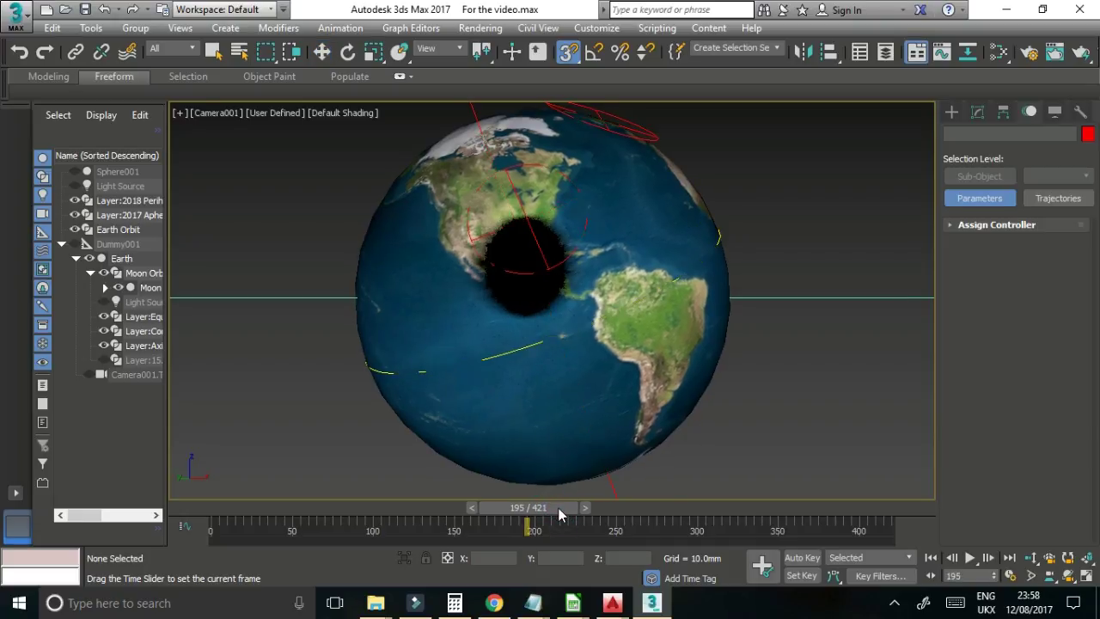
{"action": "key", "text": "w"}
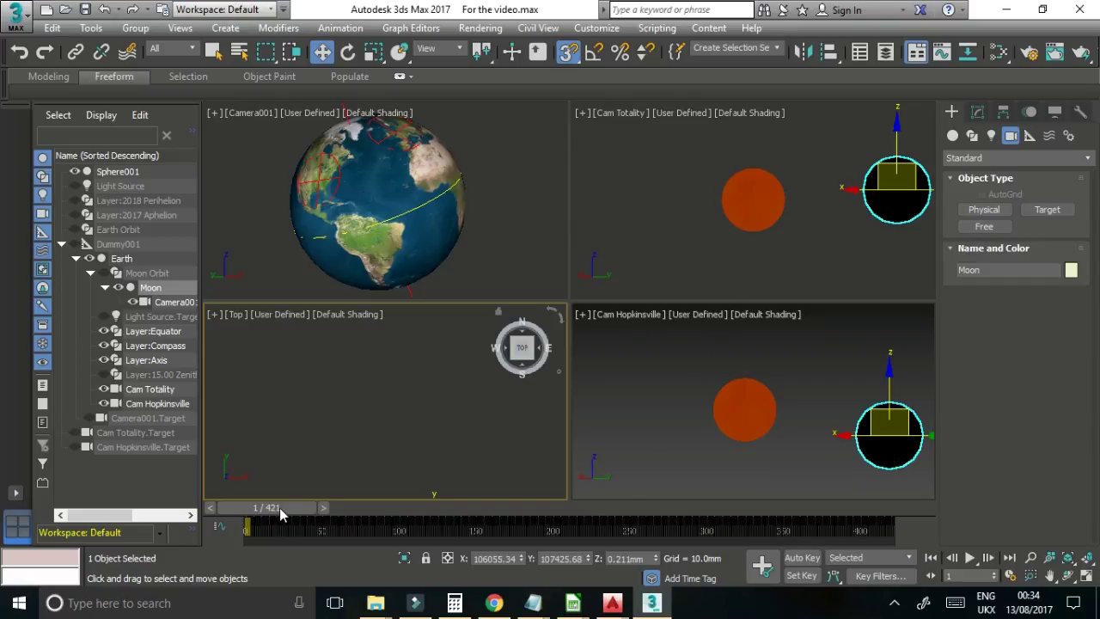
- Scrub through frames 77 and 210, settle on frame 165, and restore down the 3ds Max window
{"action": "left_click_drag", "start_coordinate": [280, 507], "coordinate": [427, 494]}
{"action": "left_click_drag", "start_coordinate": [455, 495], "coordinate": [583, 514]}
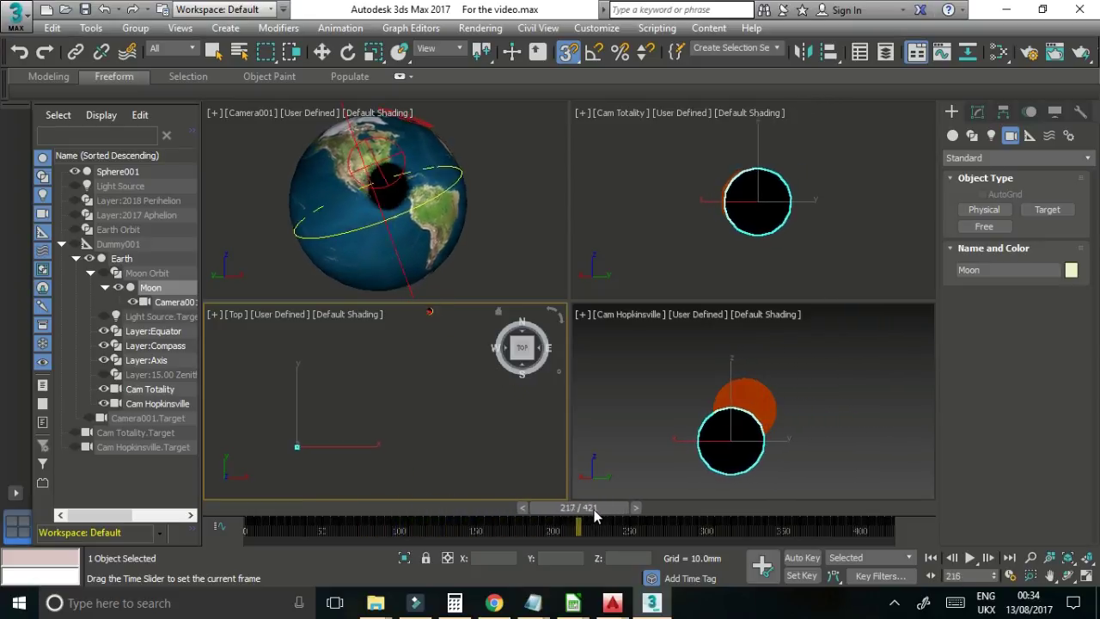
{"action": "key", "text": "w"}
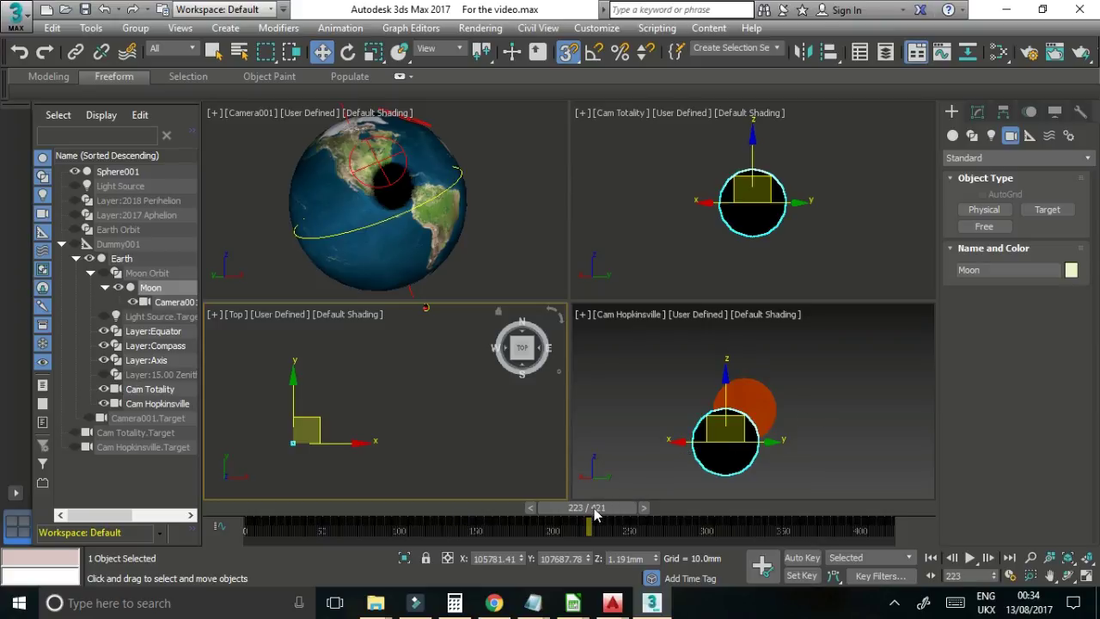
{"action": "left_click_drag", "start_coordinate": [596, 514], "coordinate": [398, 516]}
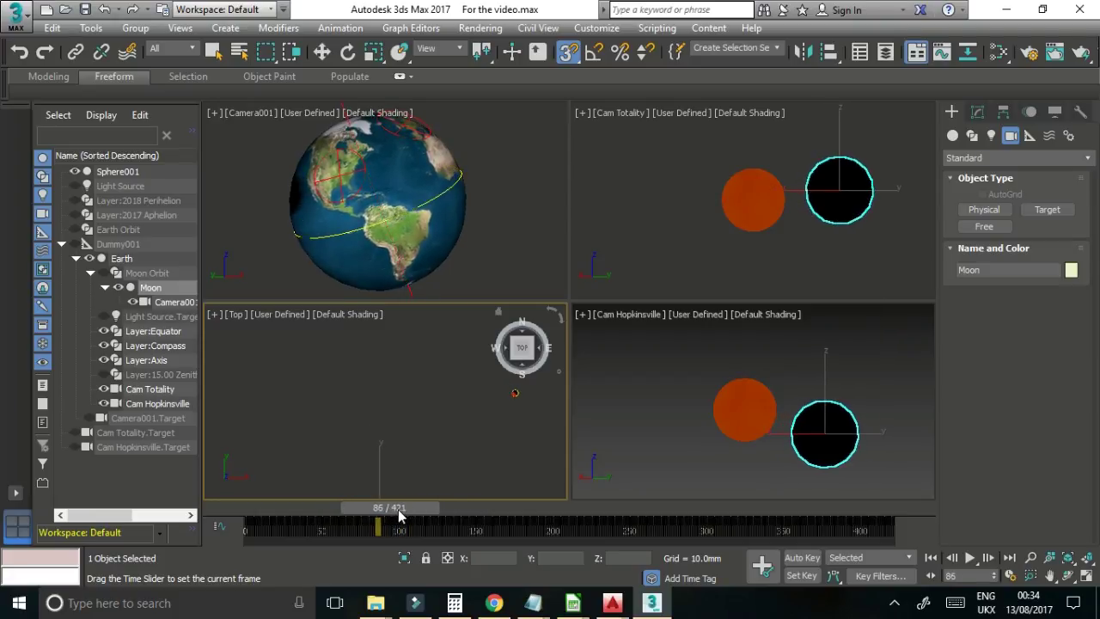
{"action": "left_click_drag", "start_coordinate": [405, 514], "coordinate": [499, 540]}
{"action": "key", "text": "w"}
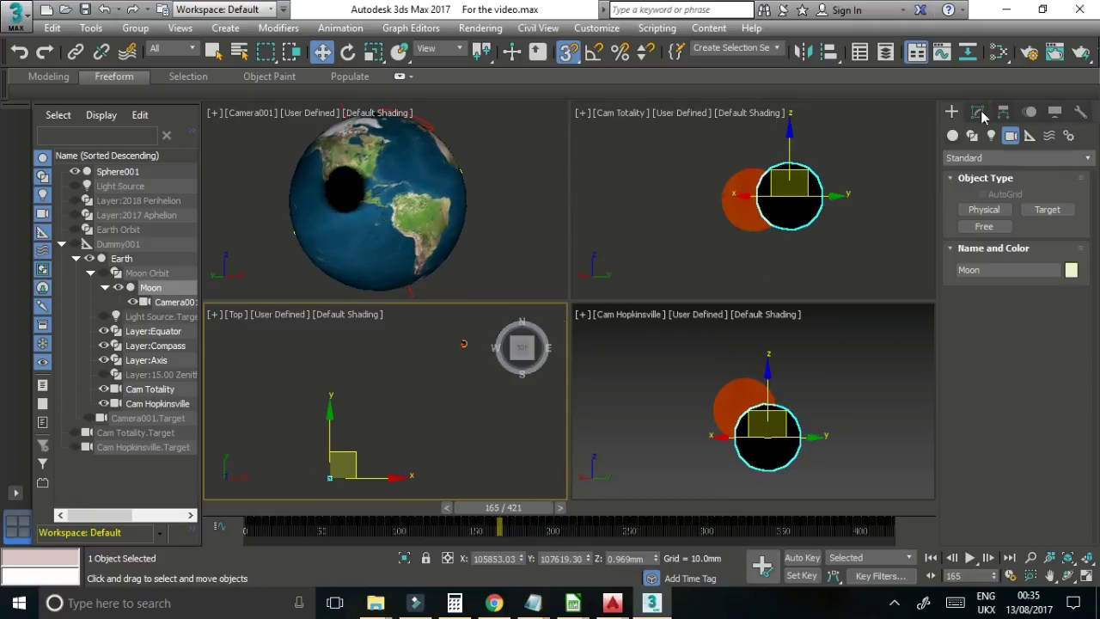
{"action": "left_click", "coordinate": [1043, 10]}
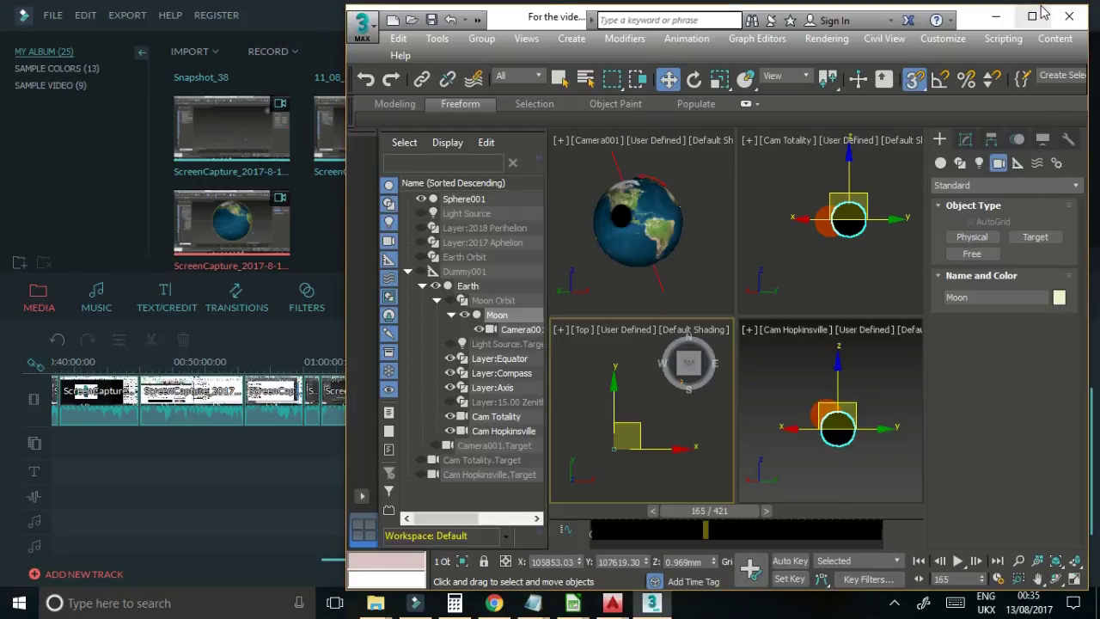
- Play timeanddate's 21 August 2017 eclipse animation in Chrome beside 3ds Max, then return to 3ds Max
{"action": "left_click", "coordinate": [494, 605]}
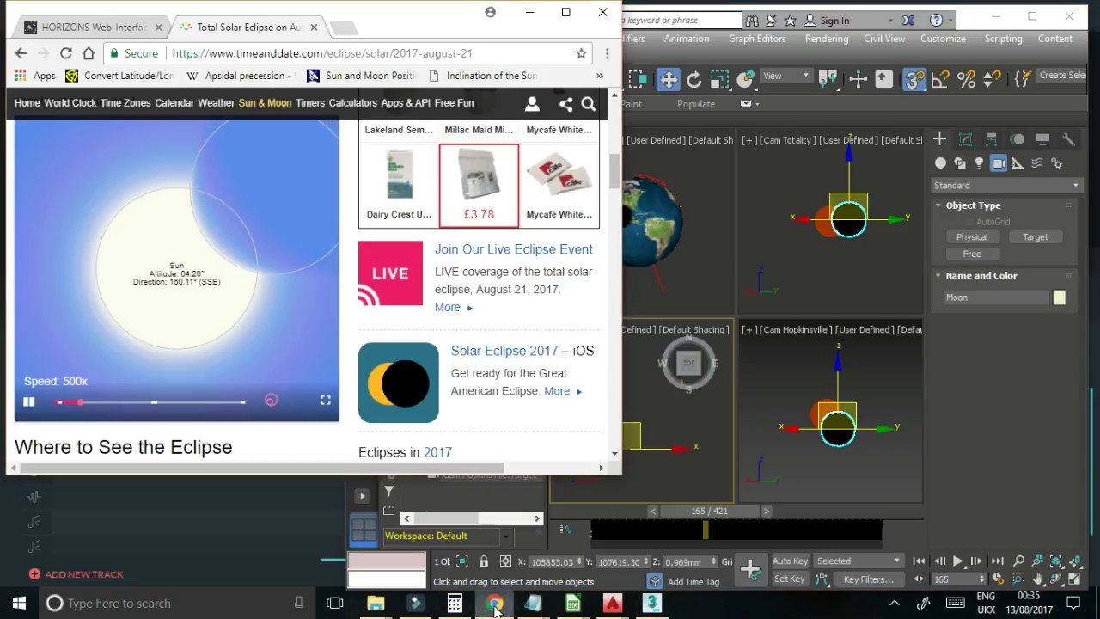
{"action": "left_click", "coordinate": [855, 19]}
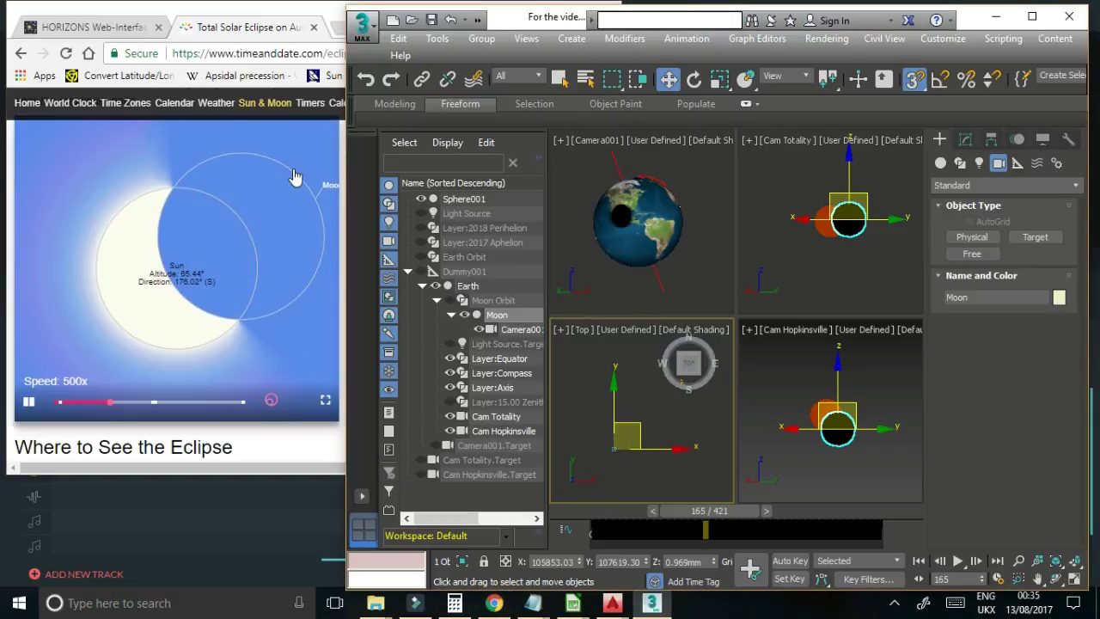
{"action": "left_click", "coordinate": [216, 30]}
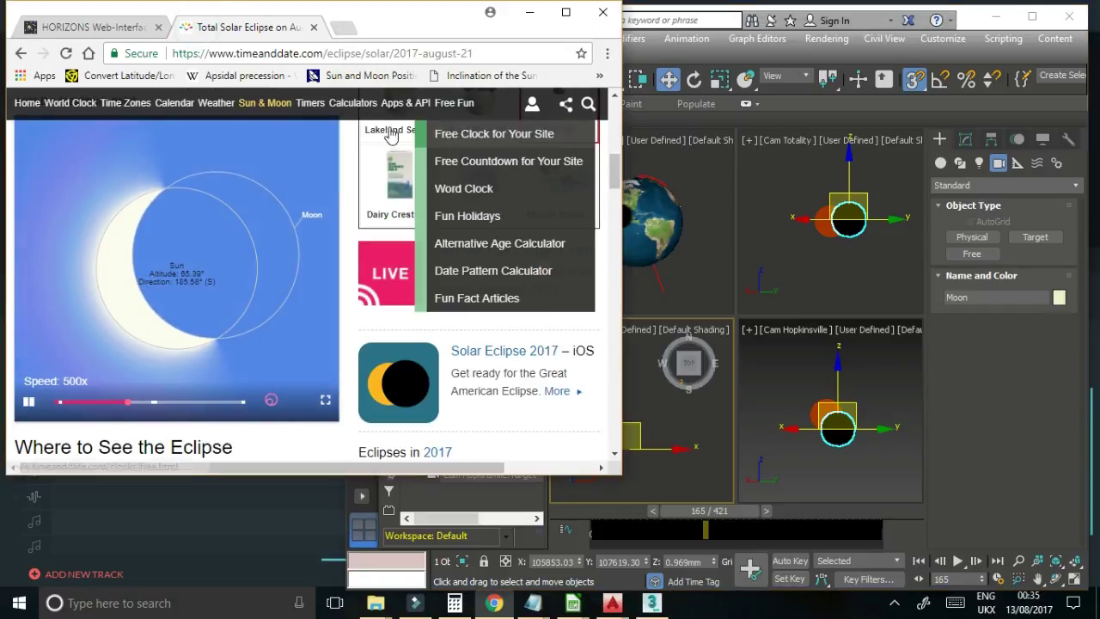
{"action": "scroll", "coordinate": [361, 172], "scroll_direction": "up", "scroll_amount": 1}
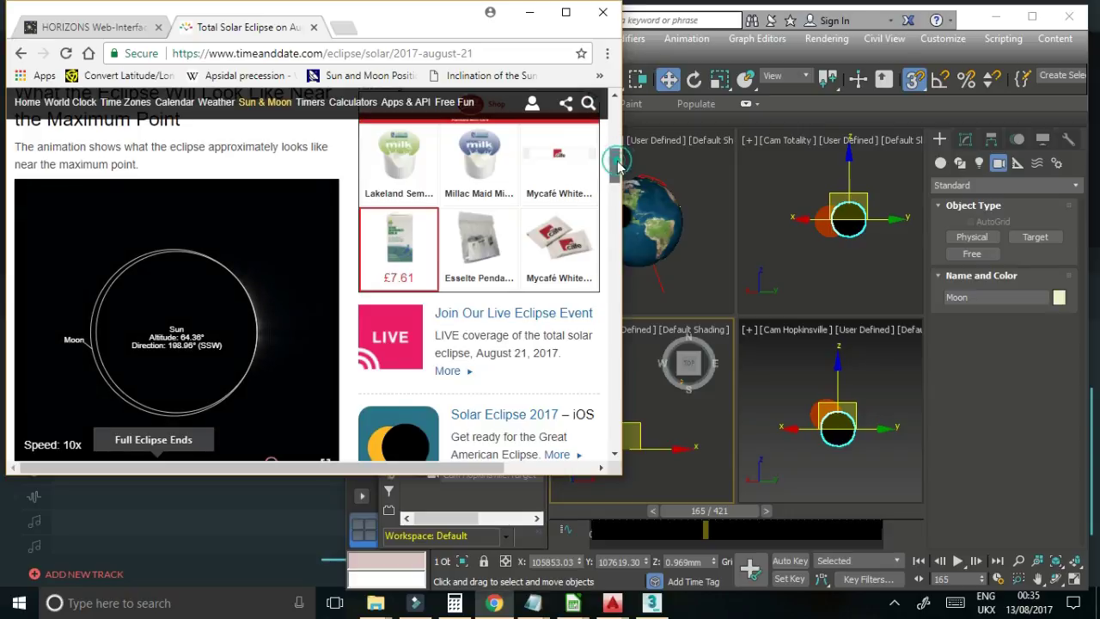
{"action": "scroll", "coordinate": [617, 164], "scroll_direction": "down", "scroll_amount": 1}
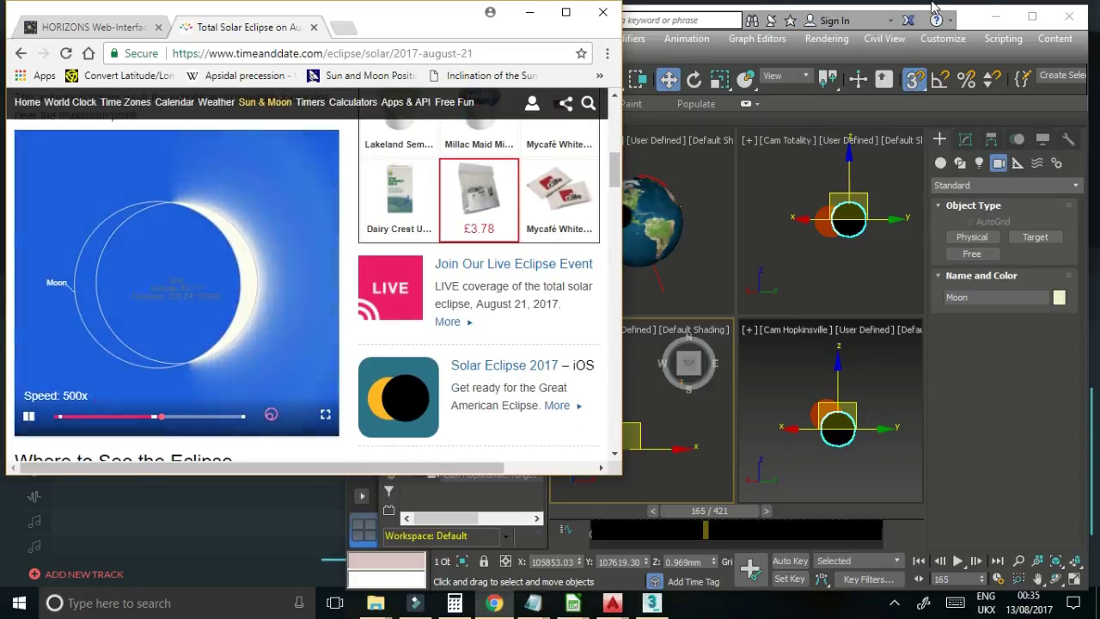
{"action": "left_click", "coordinate": [825, 83]}
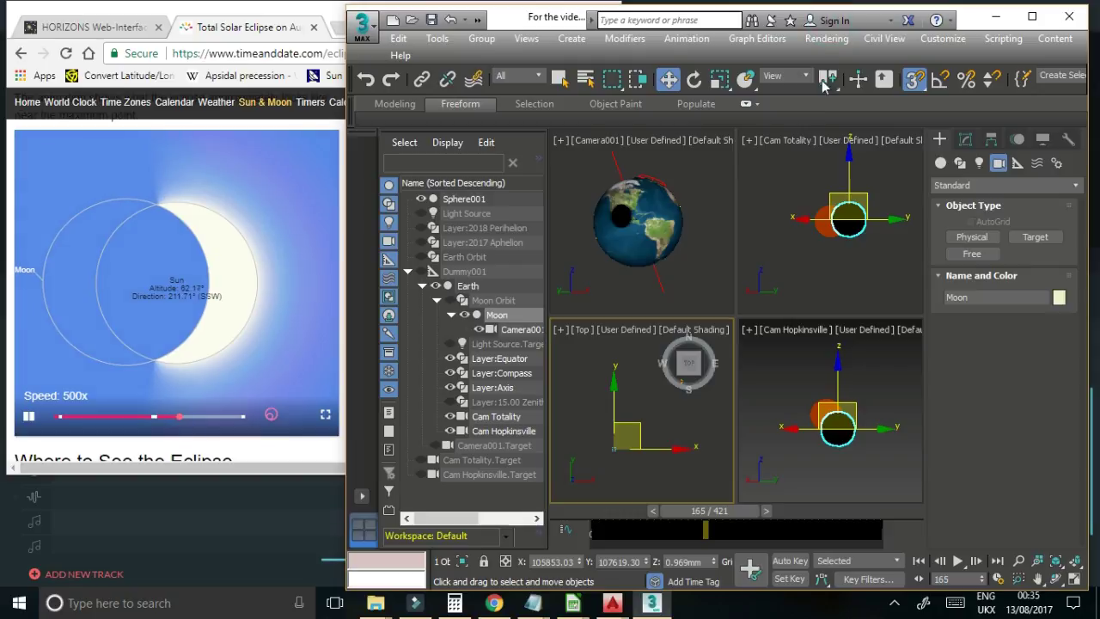
- Scrub the 3ds Max time slider through the eclipse against the Chrome animation, ending at frame 103
{"action": "left_click_drag", "start_coordinate": [730, 511], "coordinate": [690, 515]}
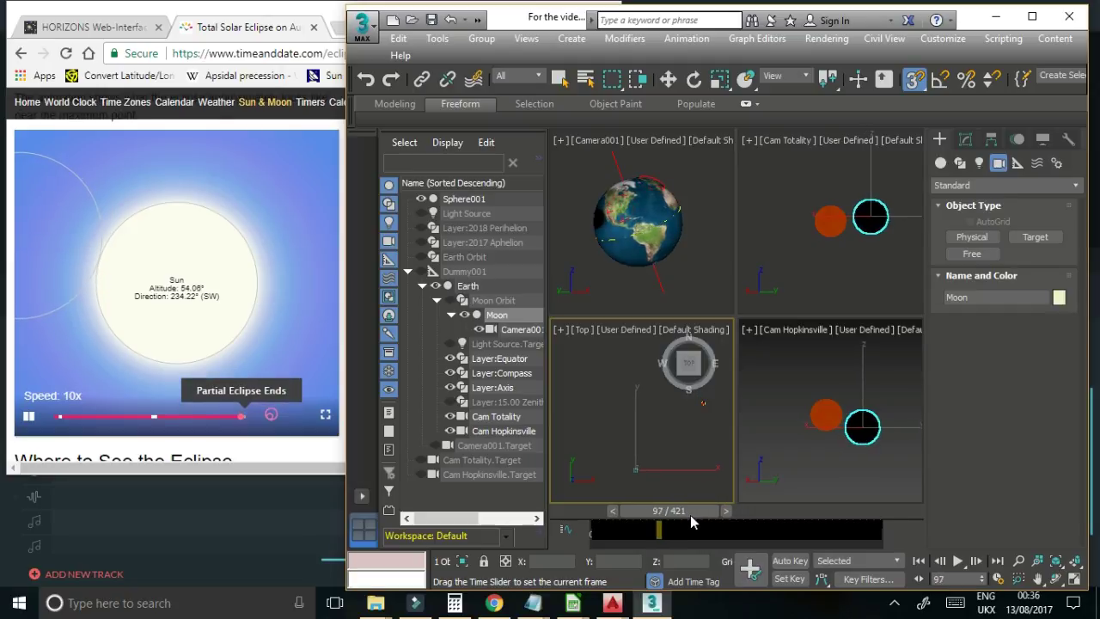
{"action": "key", "text": "w"}
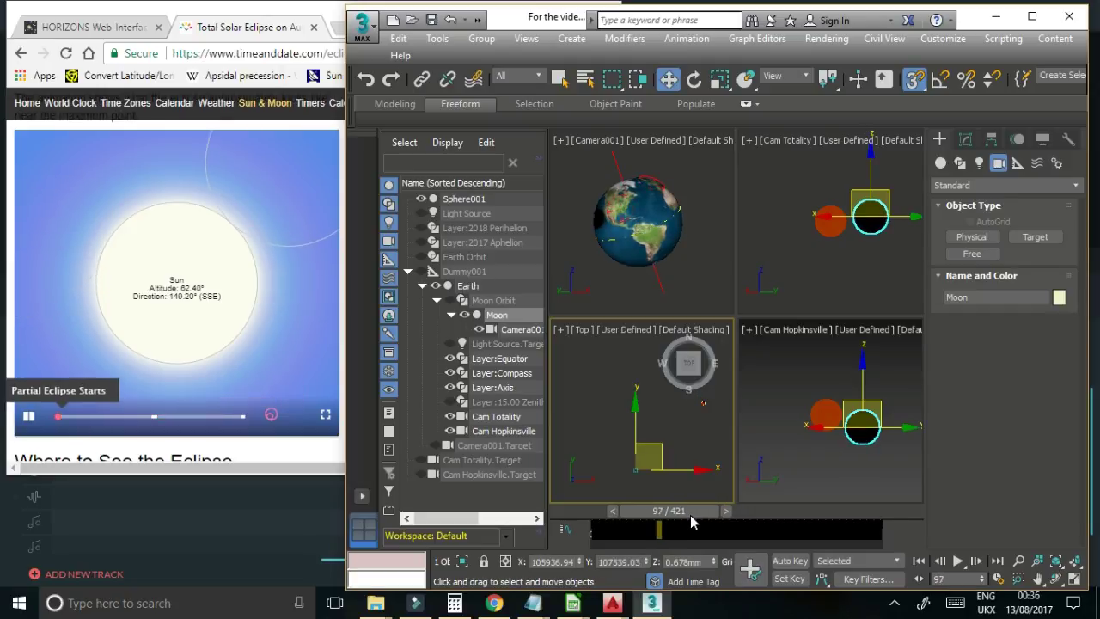
{"action": "left_click_drag", "start_coordinate": [681, 515], "coordinate": [758, 492]}
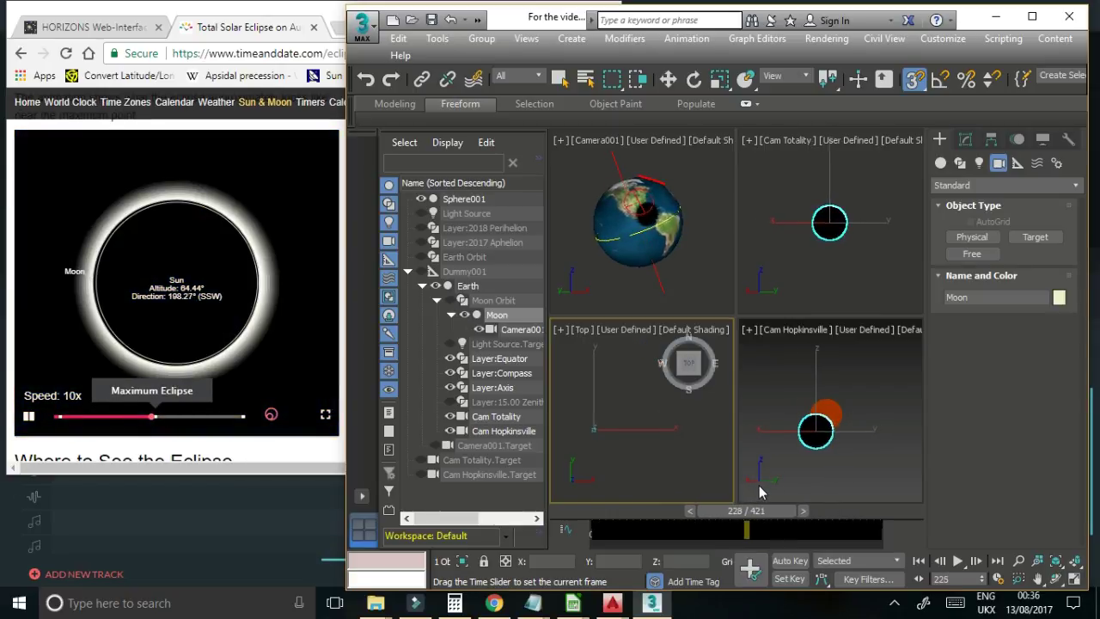
{"action": "left_click_drag", "start_coordinate": [770, 483], "coordinate": [725, 511]}
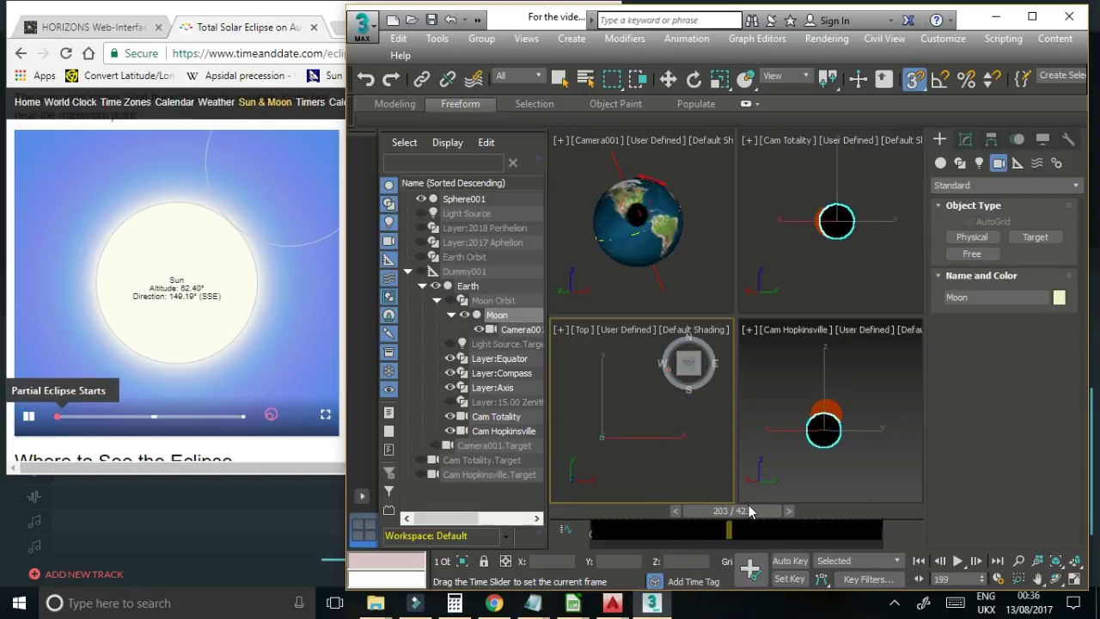
{"action": "left_click_drag", "start_coordinate": [804, 505], "coordinate": [664, 525]}
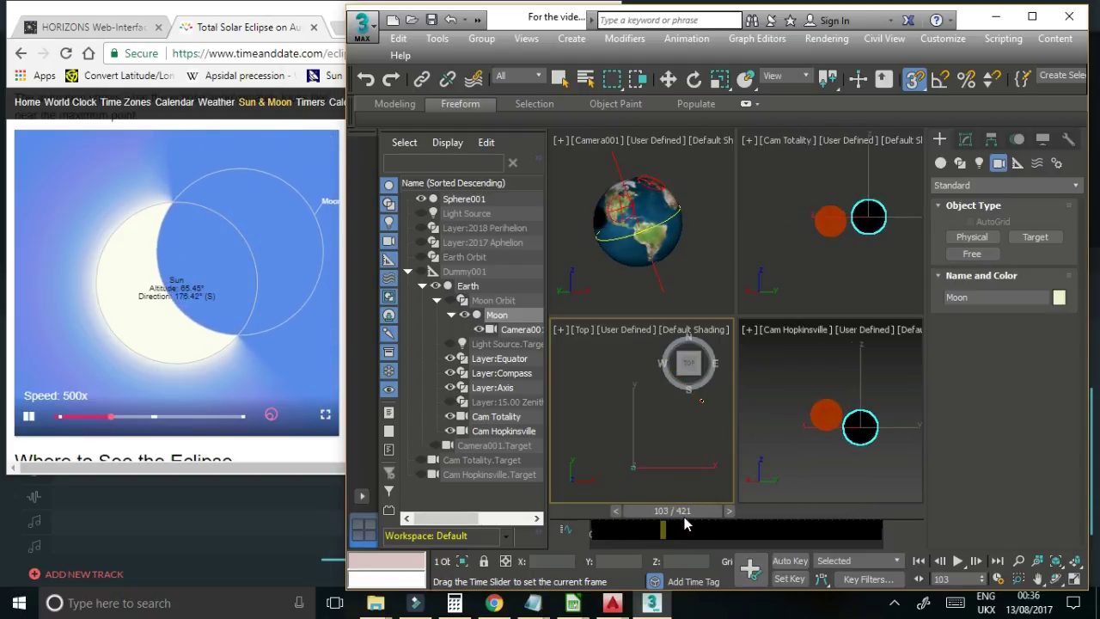
- Pause the timeanddate eclipse animation and rewind it until the Moon leaves the Sun
{"action": "key", "text": "w"}
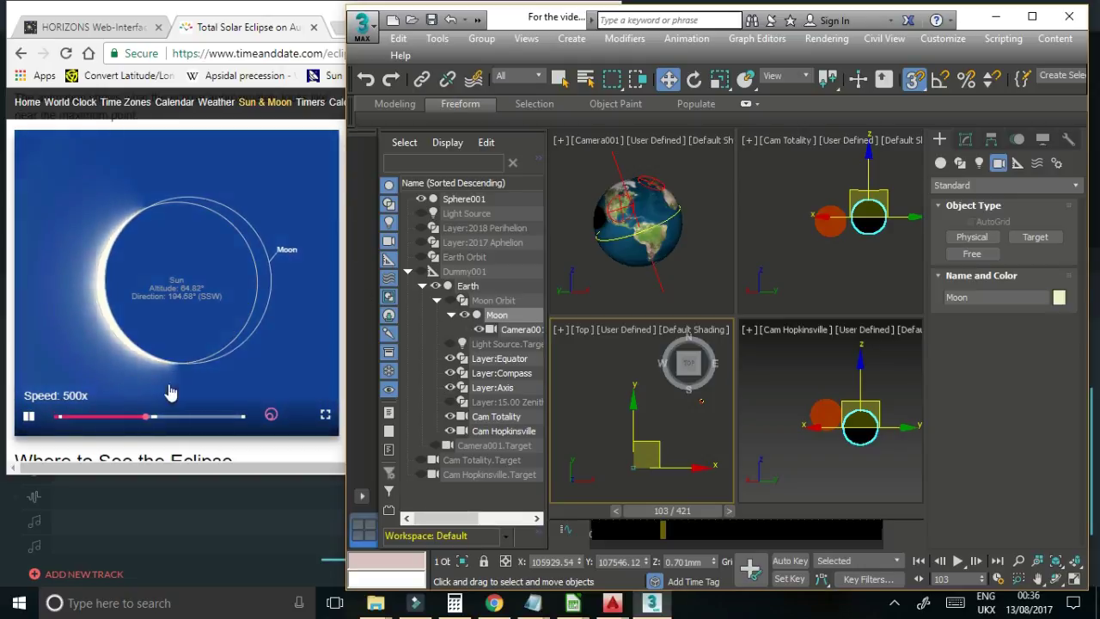
{"action": "left_click", "coordinate": [110, 417]}
{"action": "mouse_move", "coordinate": [112, 417]}
{"action": "left_mouse_down"}
{"action": "mouse_move", "coordinate": [102, 417]}
{"action": "mouse_move", "coordinate": [273, 430]}
{"action": "mouse_move", "coordinate": [180, 402]}
{"action": "mouse_move", "coordinate": [114, 417]}
{"action": "mouse_move", "coordinate": [277, 411]}
{"action": "mouse_move", "coordinate": [107, 418]}
{"action": "left_mouse_up"}
- Scrub the model's time slider to frame 214 to match, then deselect the Moon
{"action": "left_click_drag", "start_coordinate": [639, 508], "coordinate": [753, 521]}
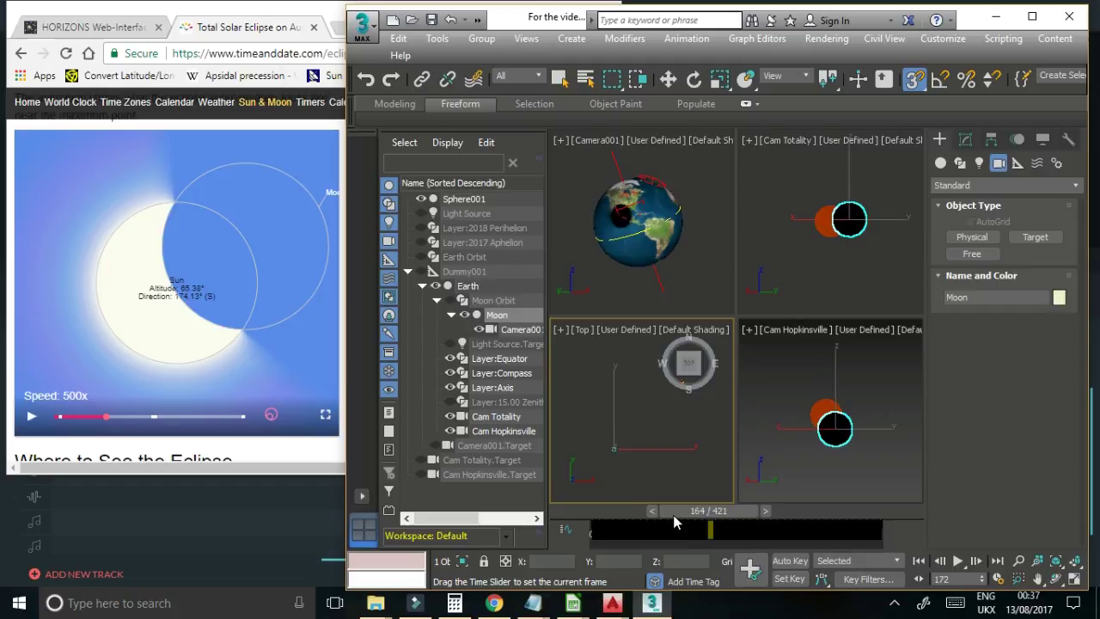
{"action": "left_click_drag", "start_coordinate": [600, 522], "coordinate": [729, 509]}
{"action": "key", "text": "w"}
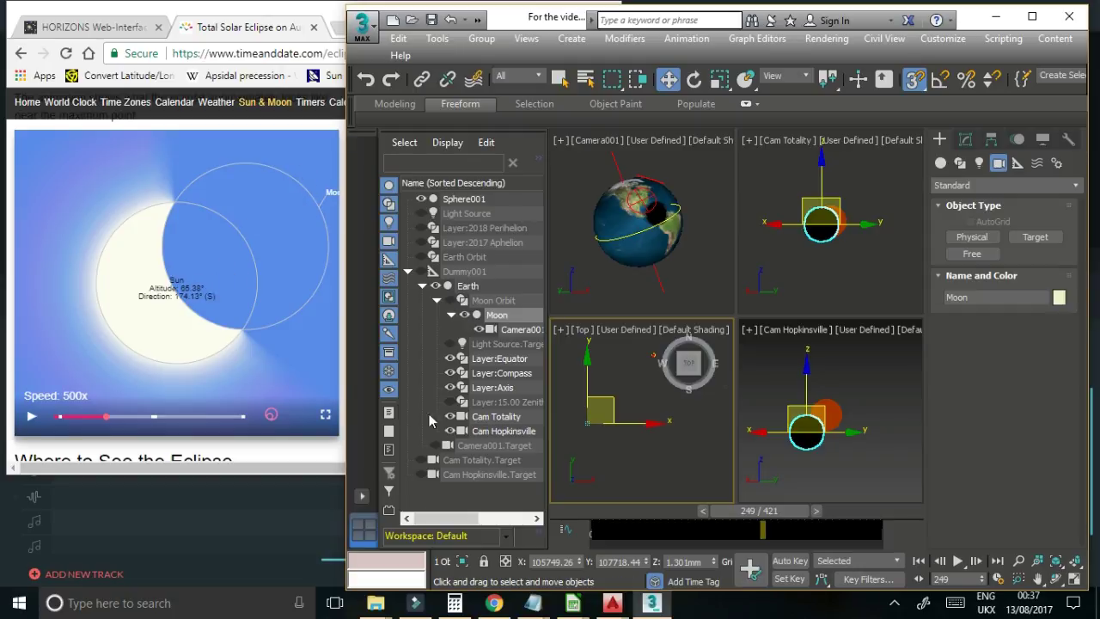
{"action": "mouse_move", "coordinate": [721, 511]}
{"action": "left_mouse_down"}
{"action": "mouse_move", "coordinate": [810, 511]}
{"action": "mouse_move", "coordinate": [617, 510]}
{"action": "mouse_move", "coordinate": [705, 514]}
{"action": "left_mouse_up"}
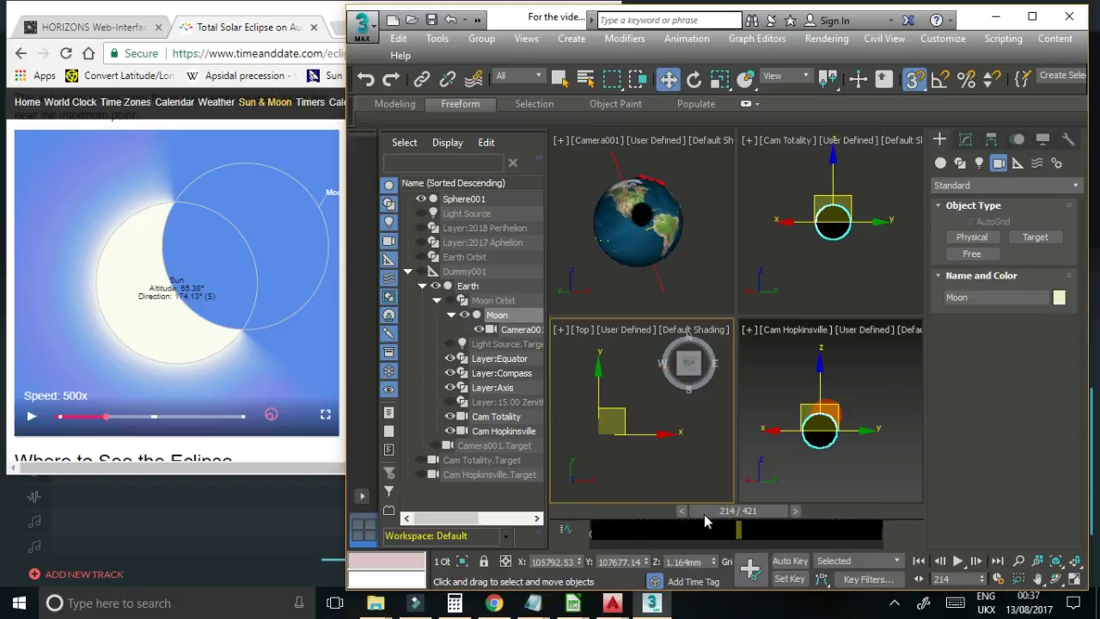
{"action": "left_click", "coordinate": [849, 490]}
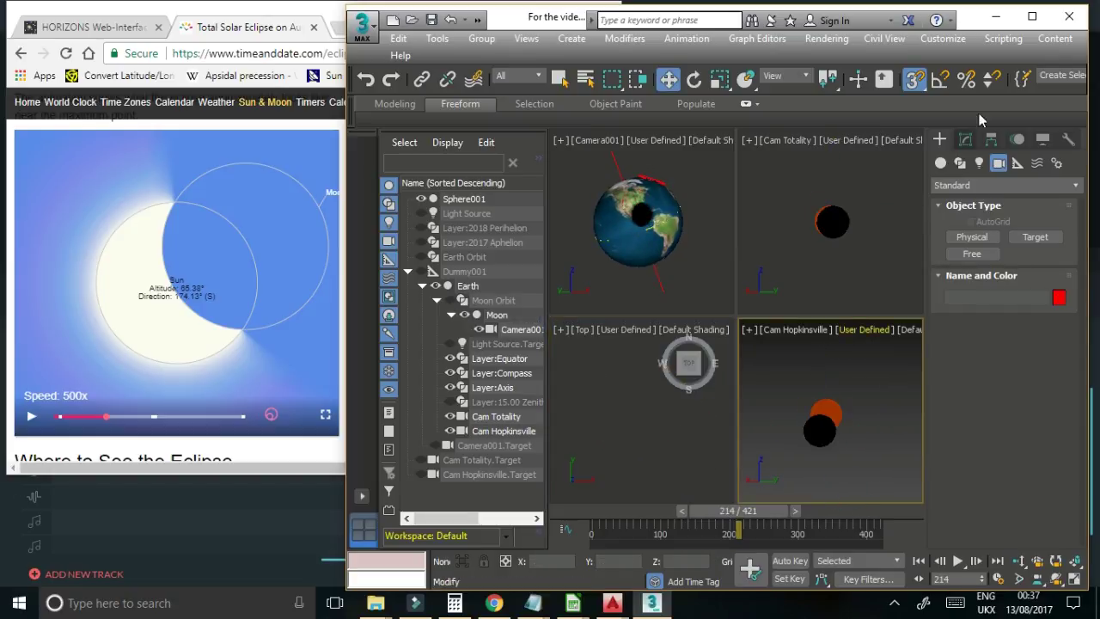
- Maximize 3ds Max and the Cam Hopkinsville viewport, then show NASA's TSENorAm2051.gif map in Chrome
{"action": "left_click", "coordinate": [1037, 22]}
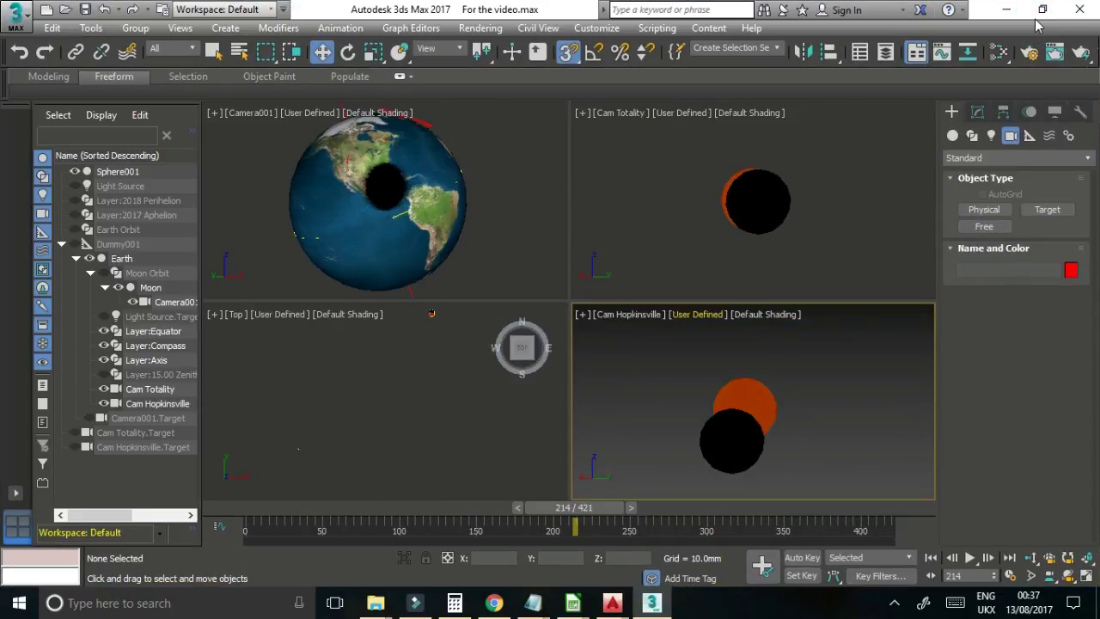
{"action": "left_click", "coordinate": [1088, 576]}
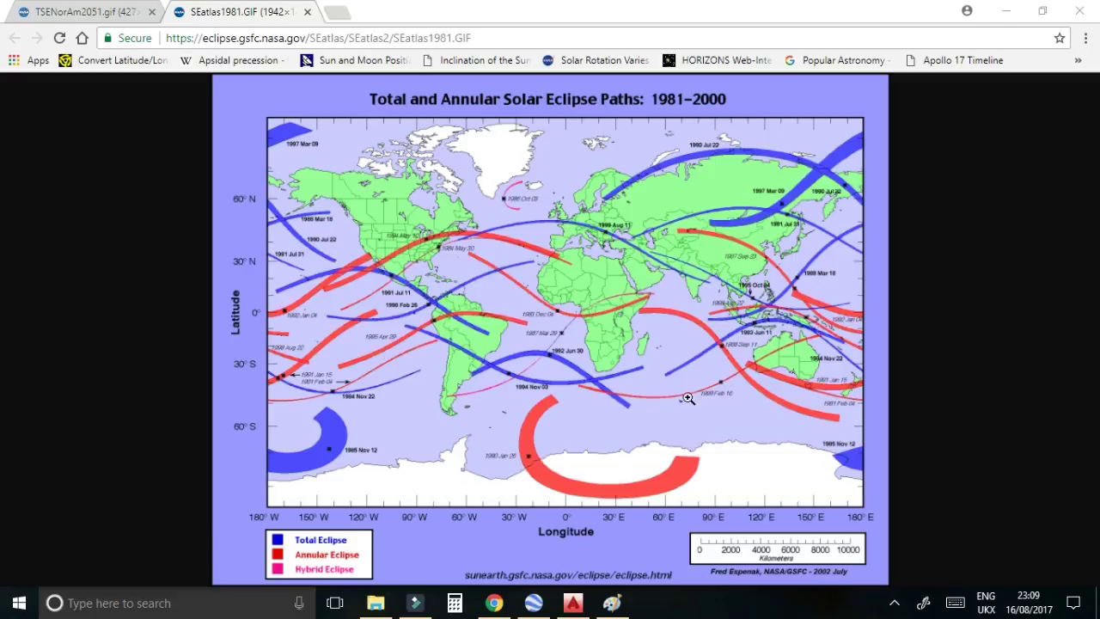
{"action": "left_click", "coordinate": [99, 13]}
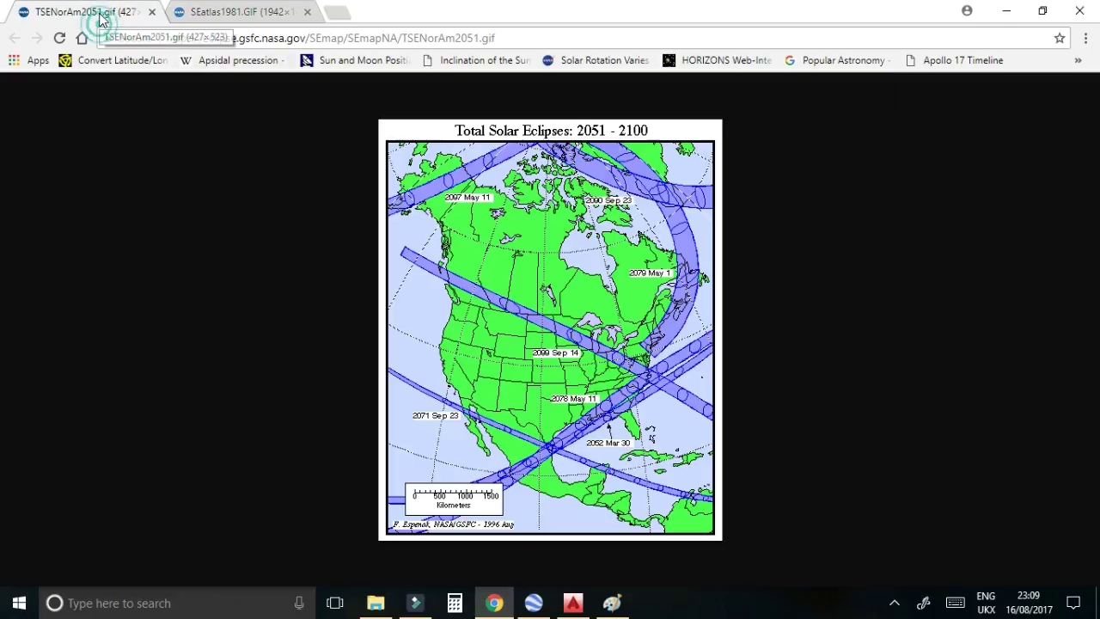